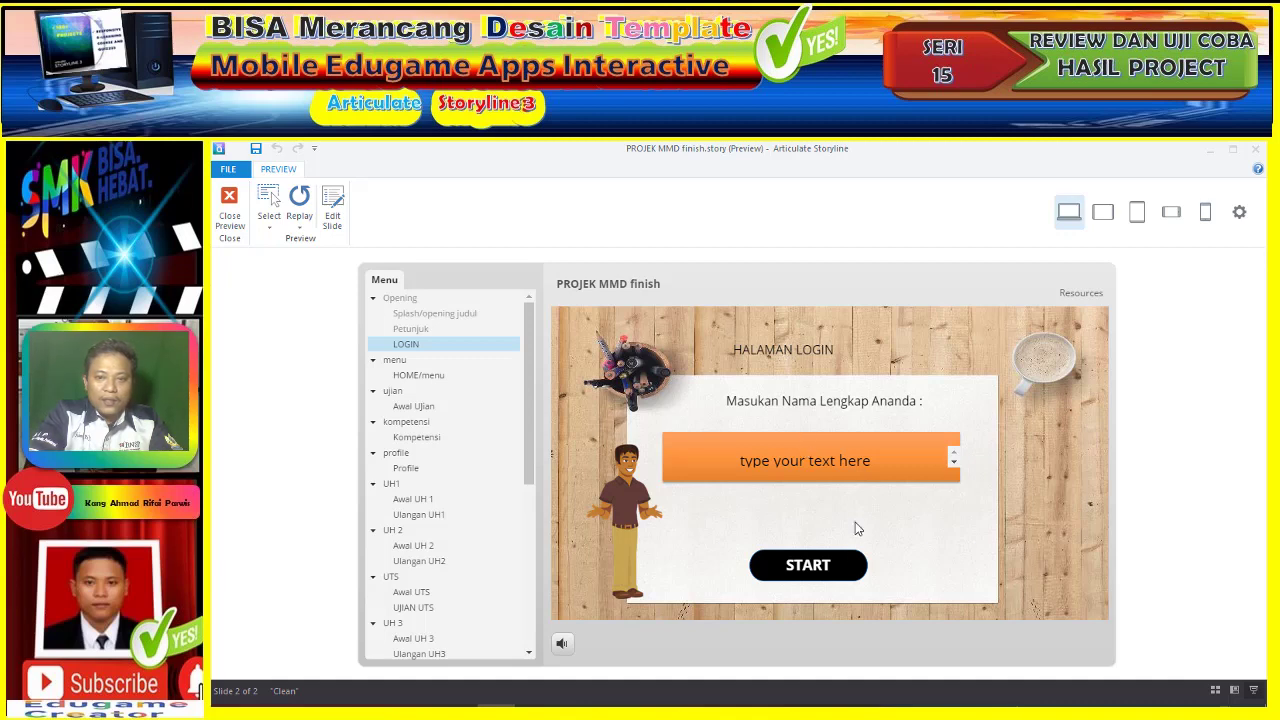
- Log into the game preview with the student's full name, correcting a typo first
left_click(800, 459)
type("AHmad")
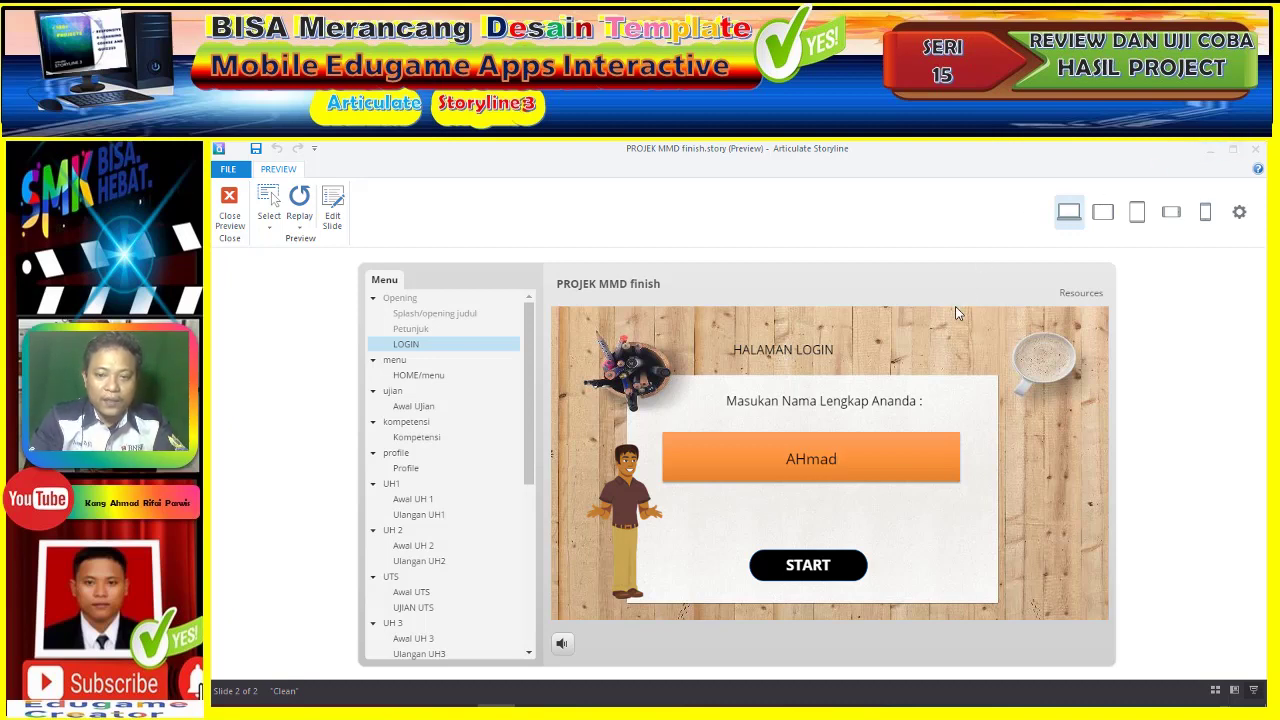
key("BackSpace")
key("BackSpace")
key("BackSpace")
key("BackSpace")
key("BackSpace")
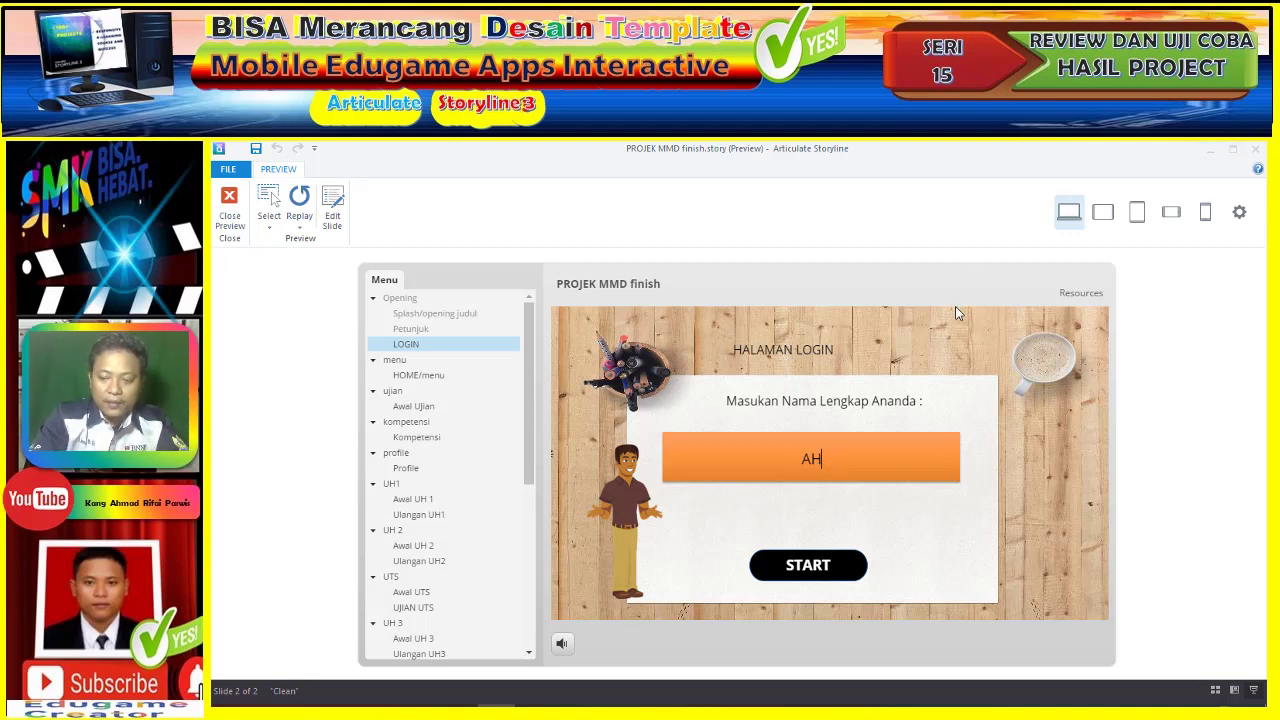
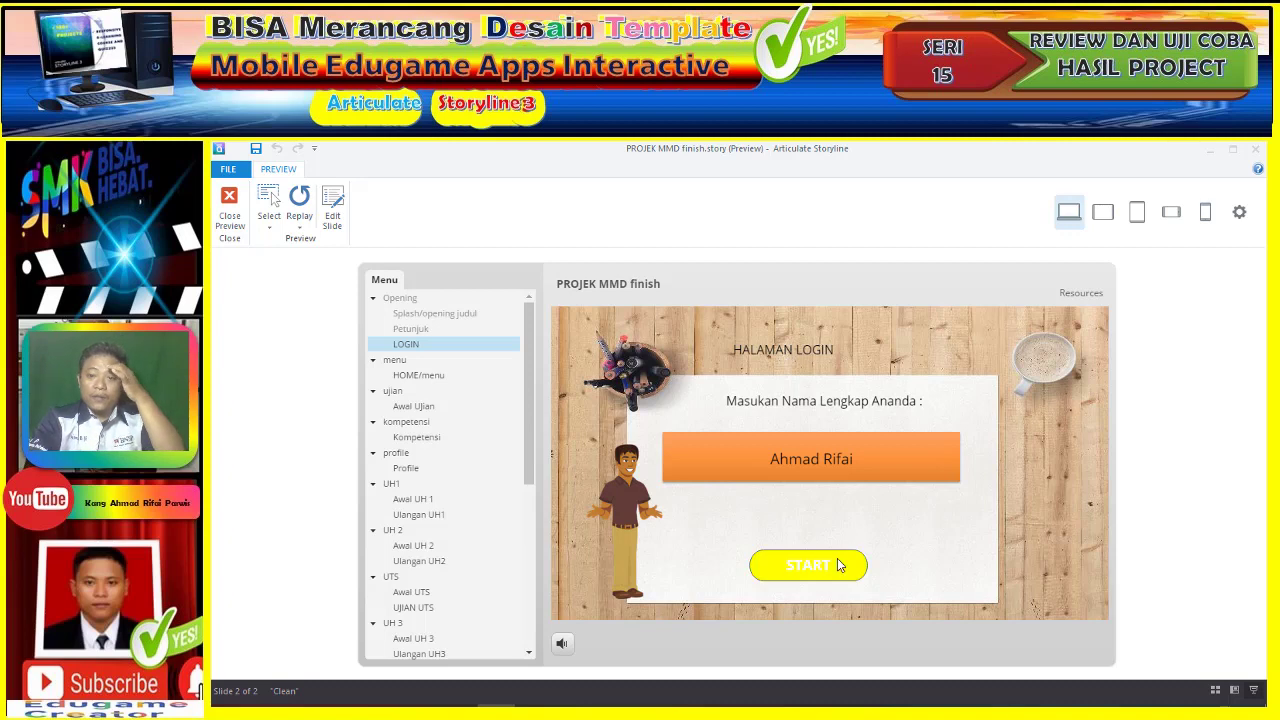
left_click(810, 570)
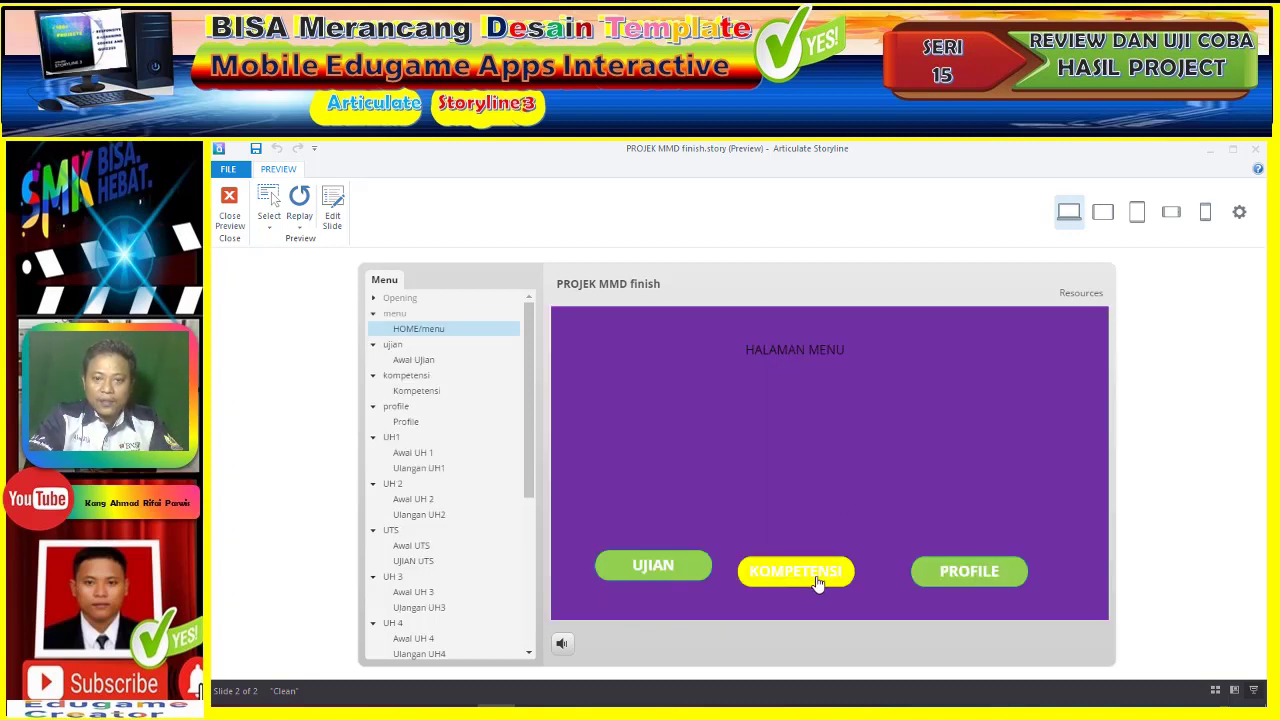
- Check the KOMPETENSI and PROFILE pages, returning Home after each, then start the UJIAN exam
left_click(818, 582)
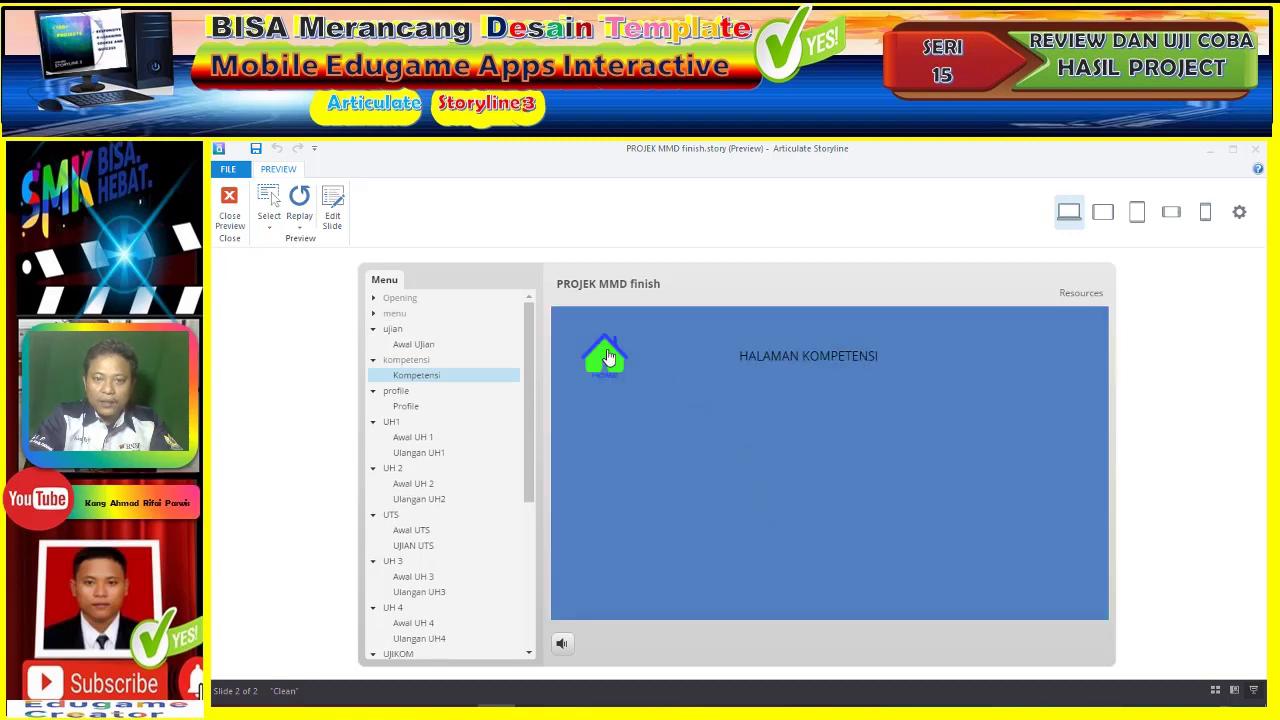
left_click(606, 358)
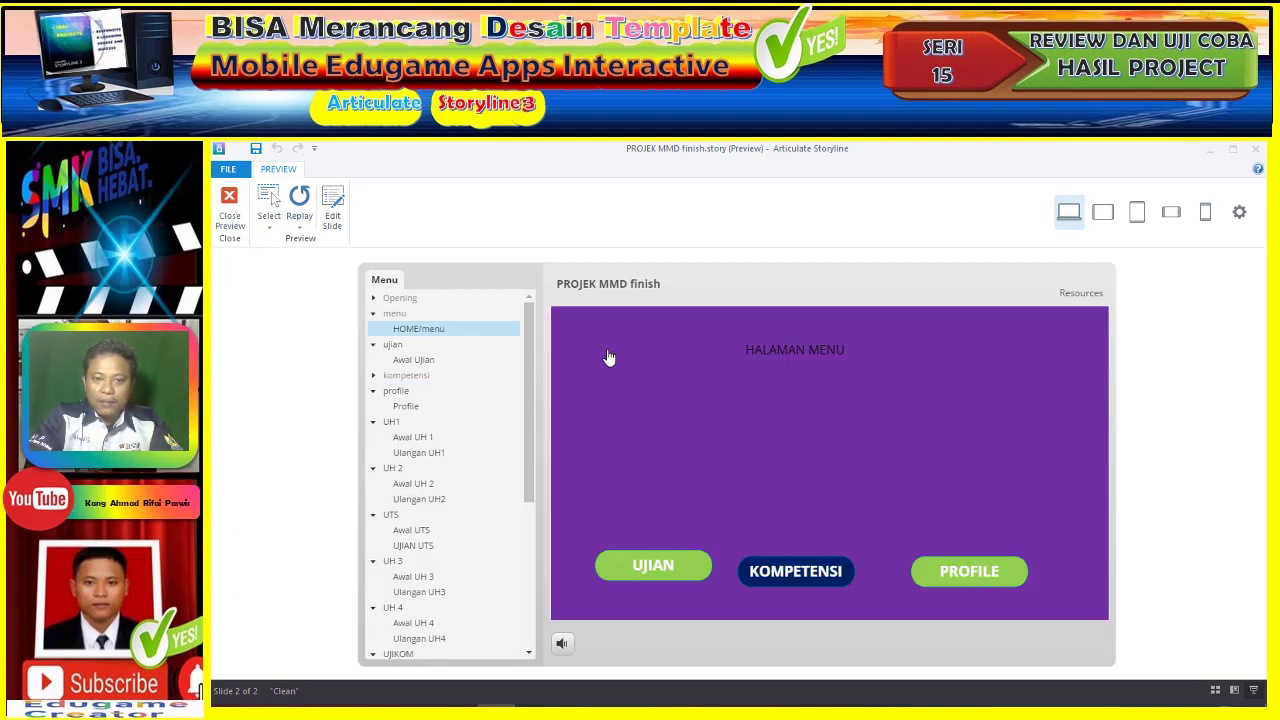
left_click(960, 577)
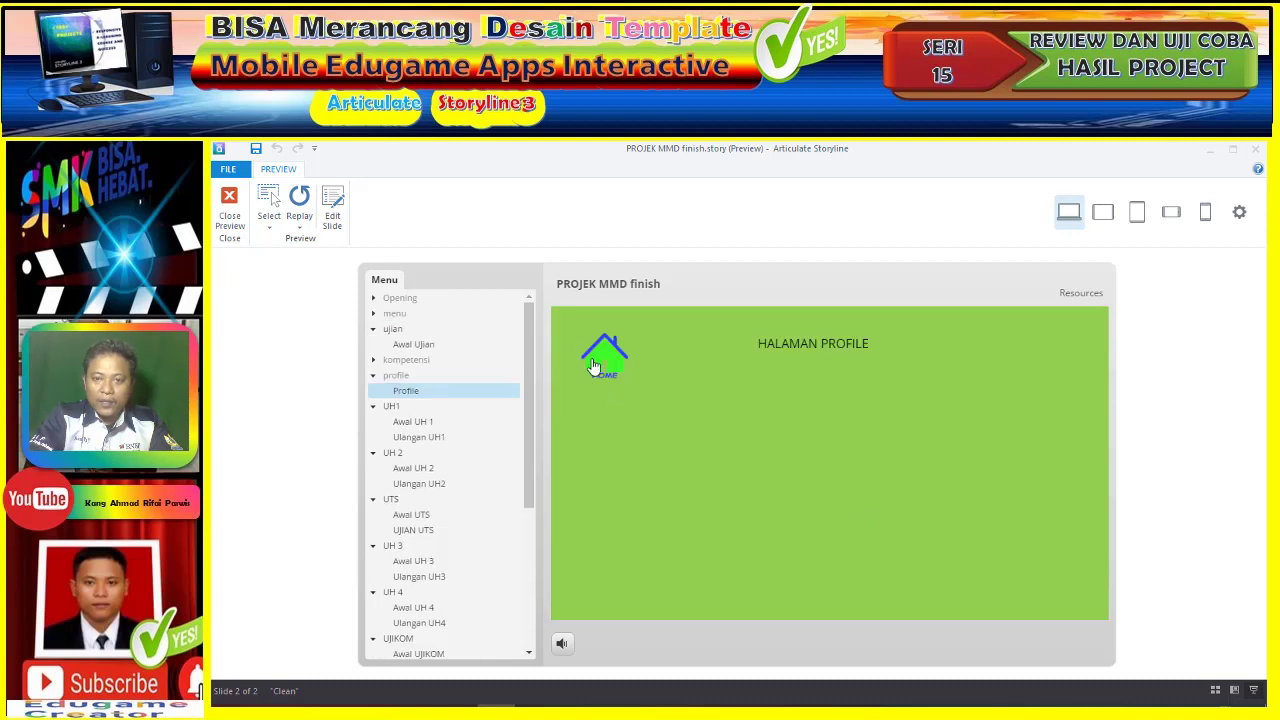
left_click(594, 367)
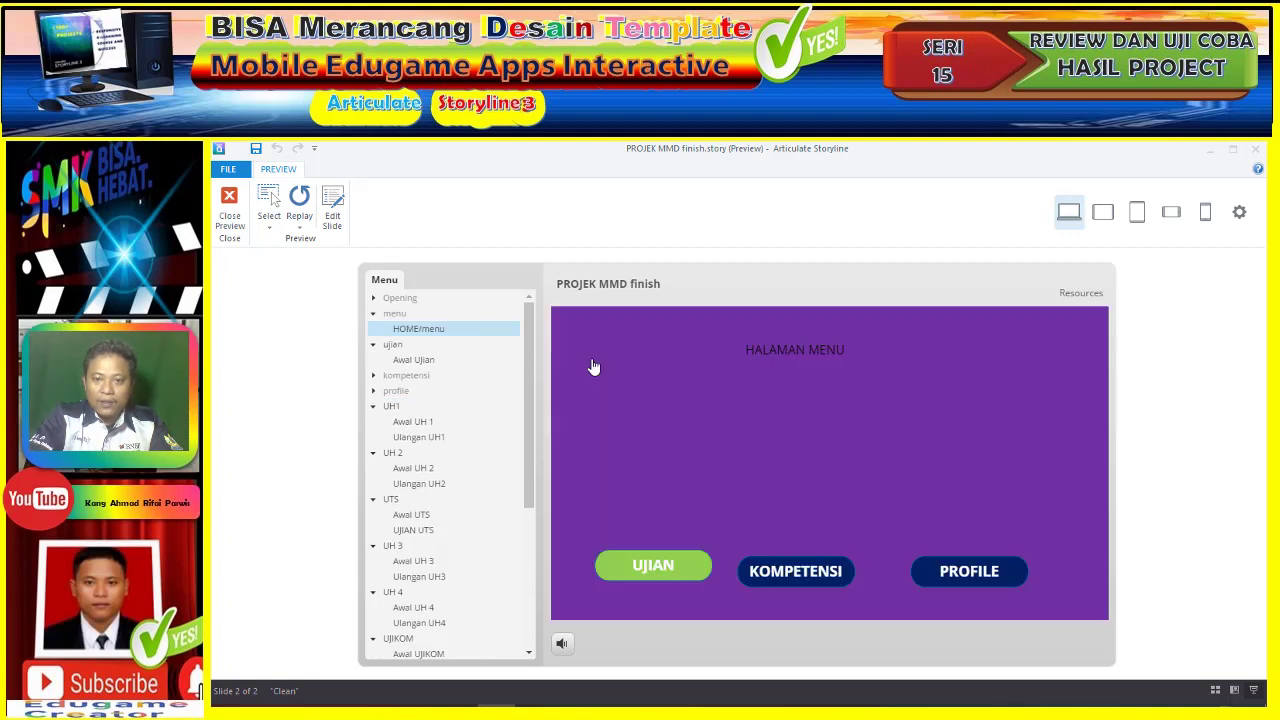
left_click(652, 566)
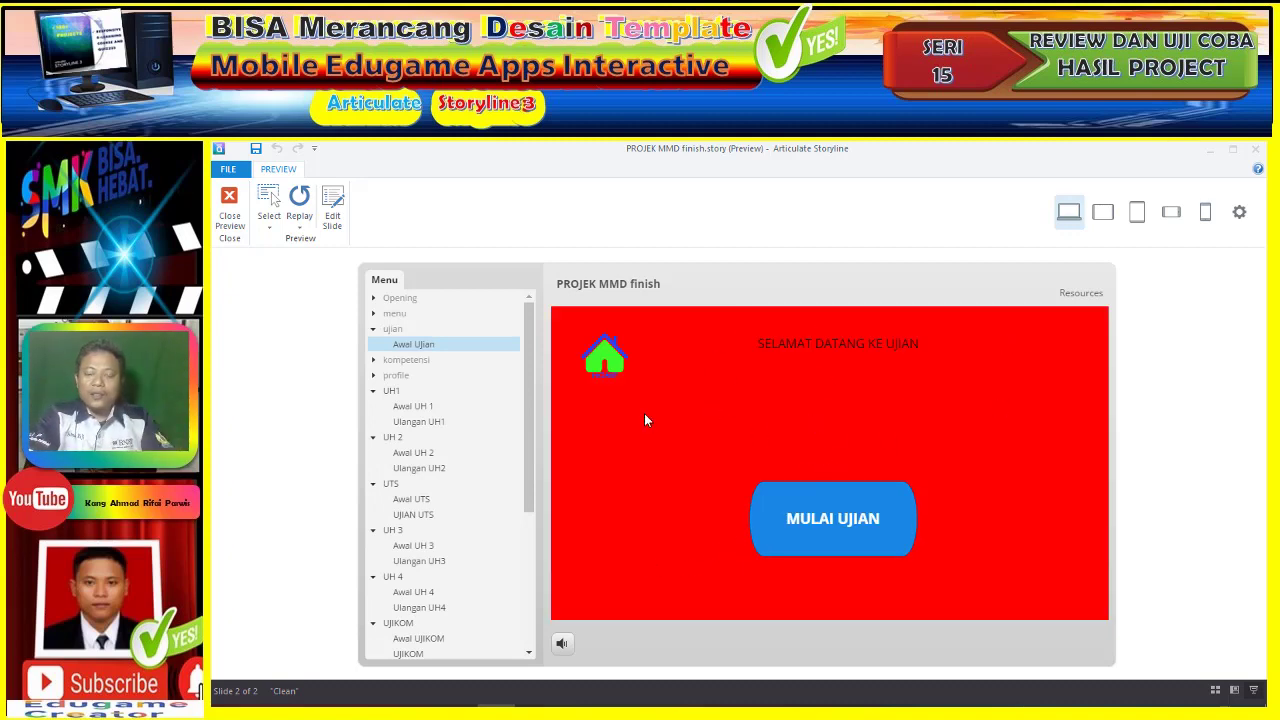
left_click(840, 515)
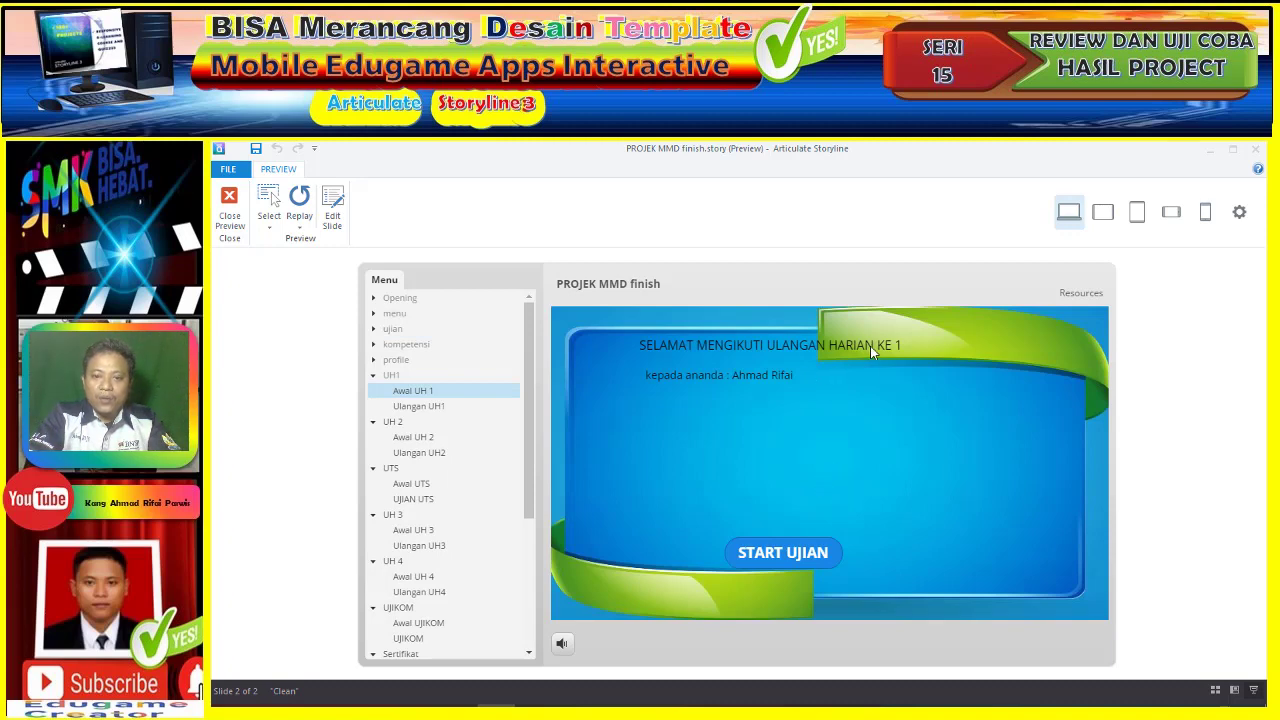
- Start UH 1 and answer questions 1 and 2 with 2
left_click(800, 560)
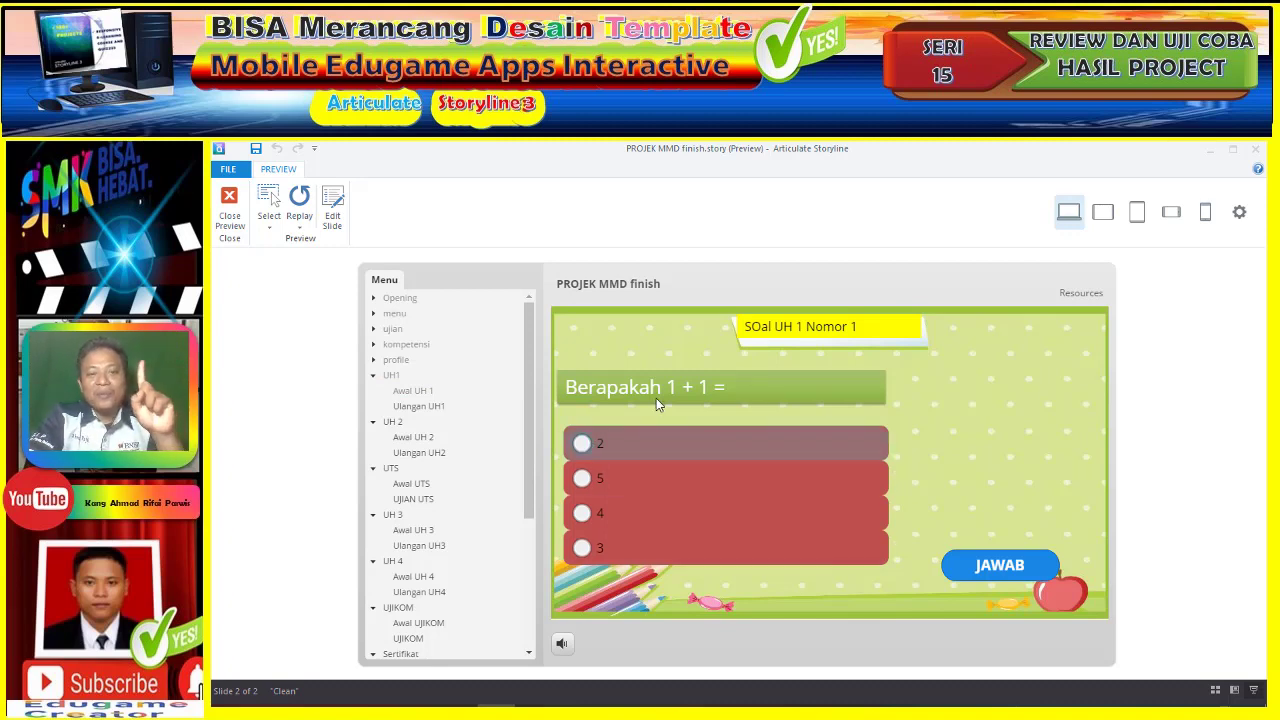
left_click(607, 446)
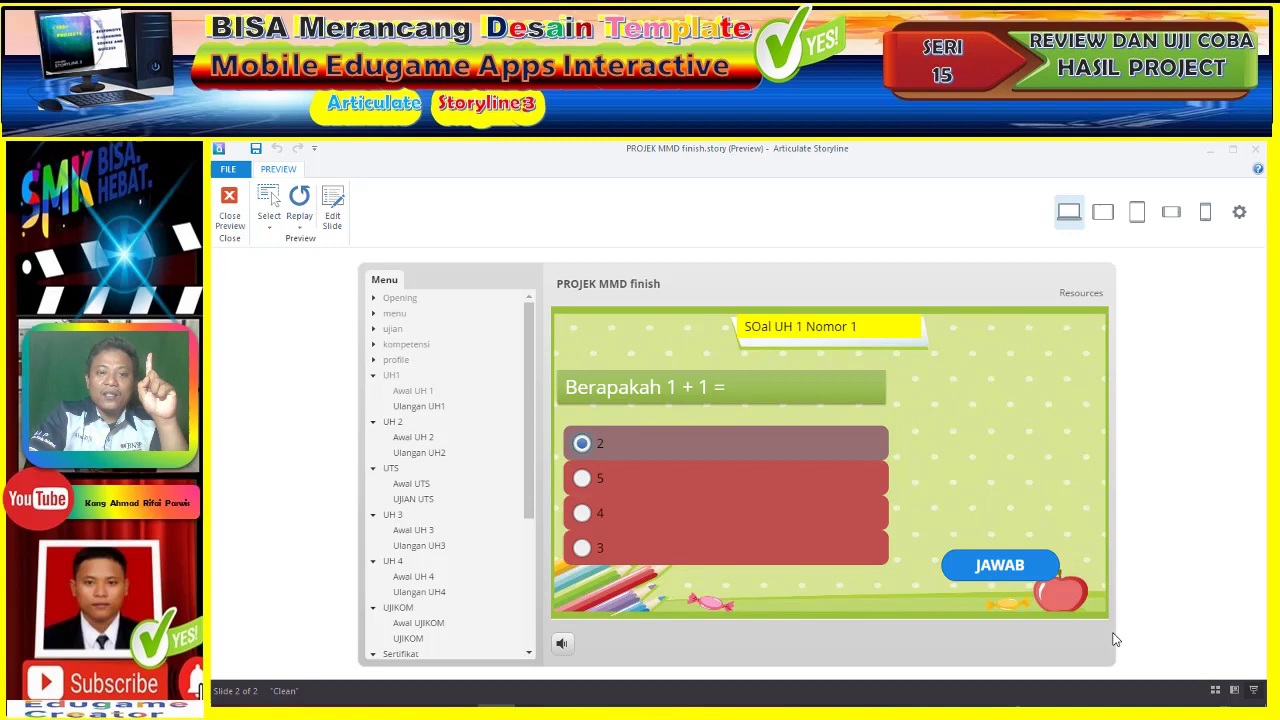
left_click(1005, 566)
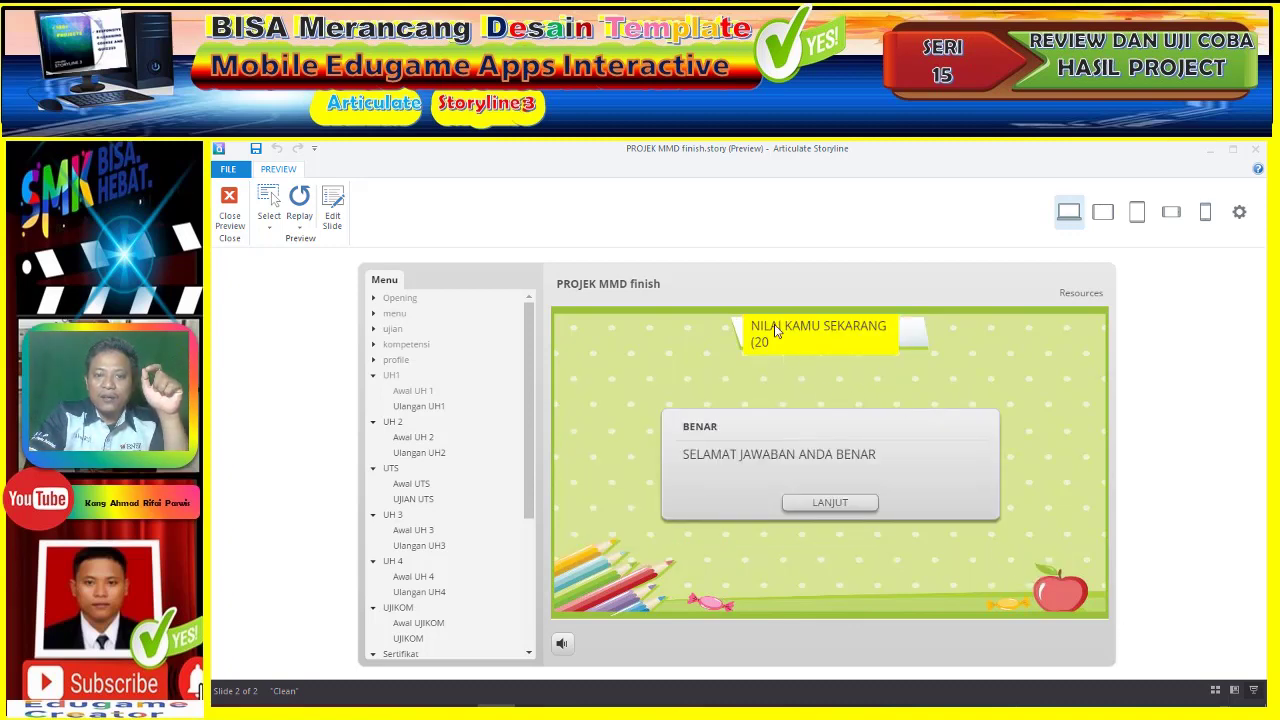
left_click(825, 507)
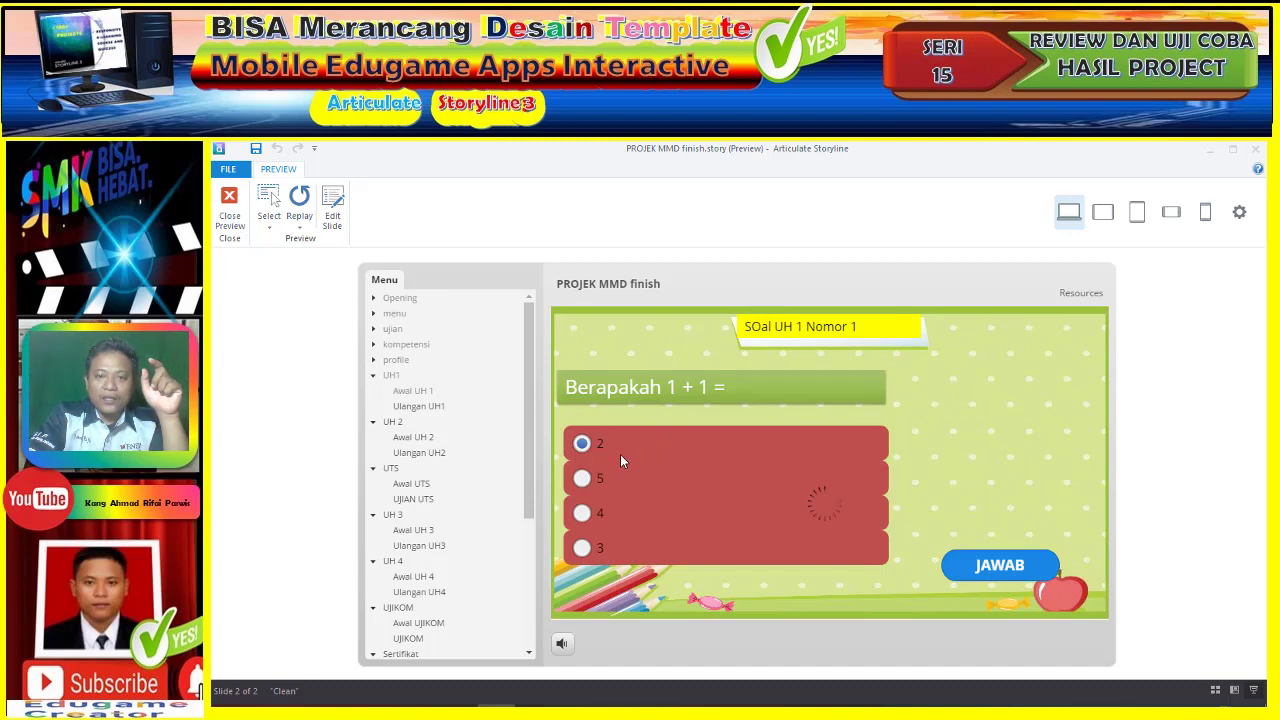
left_click(601, 509)
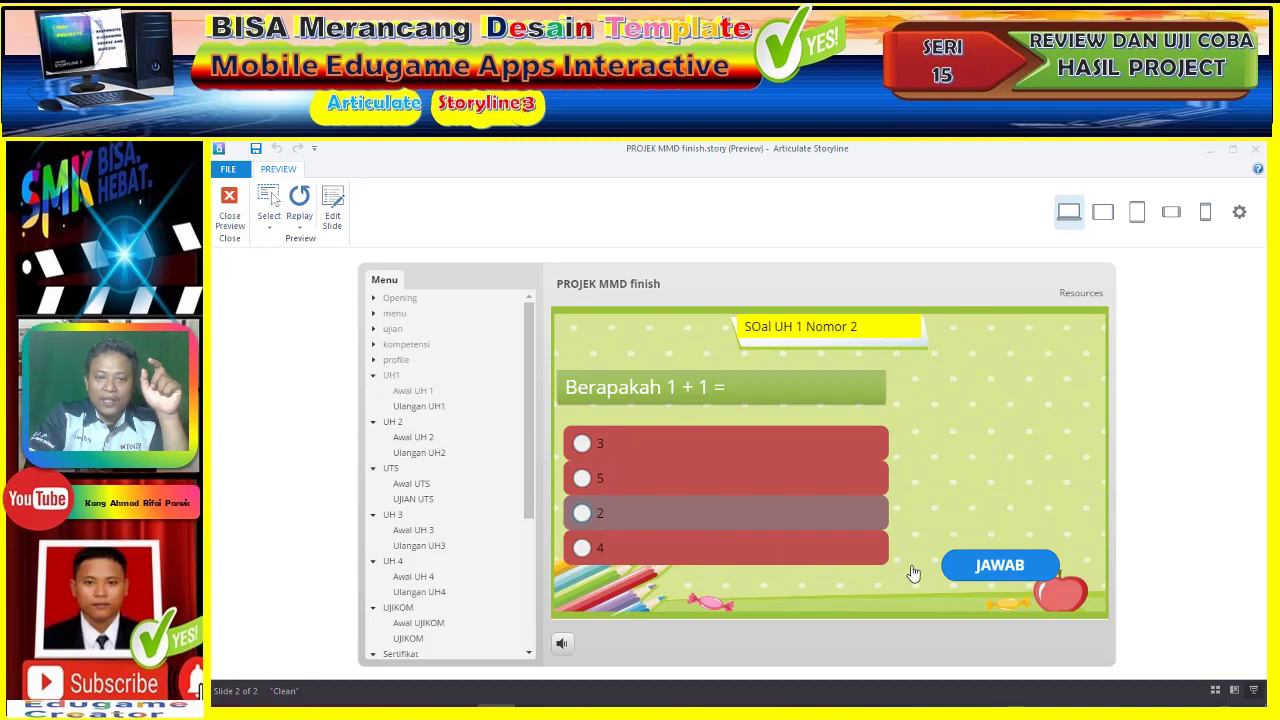
left_click(584, 514)
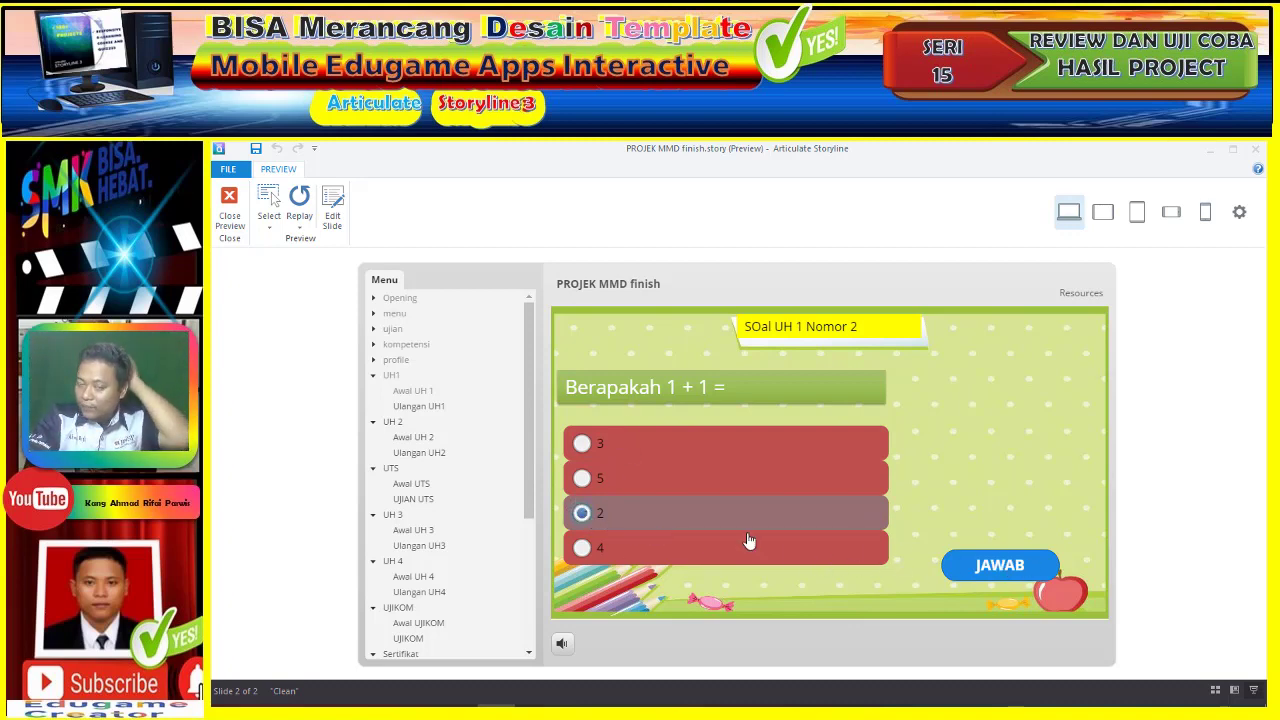
left_click(981, 568)
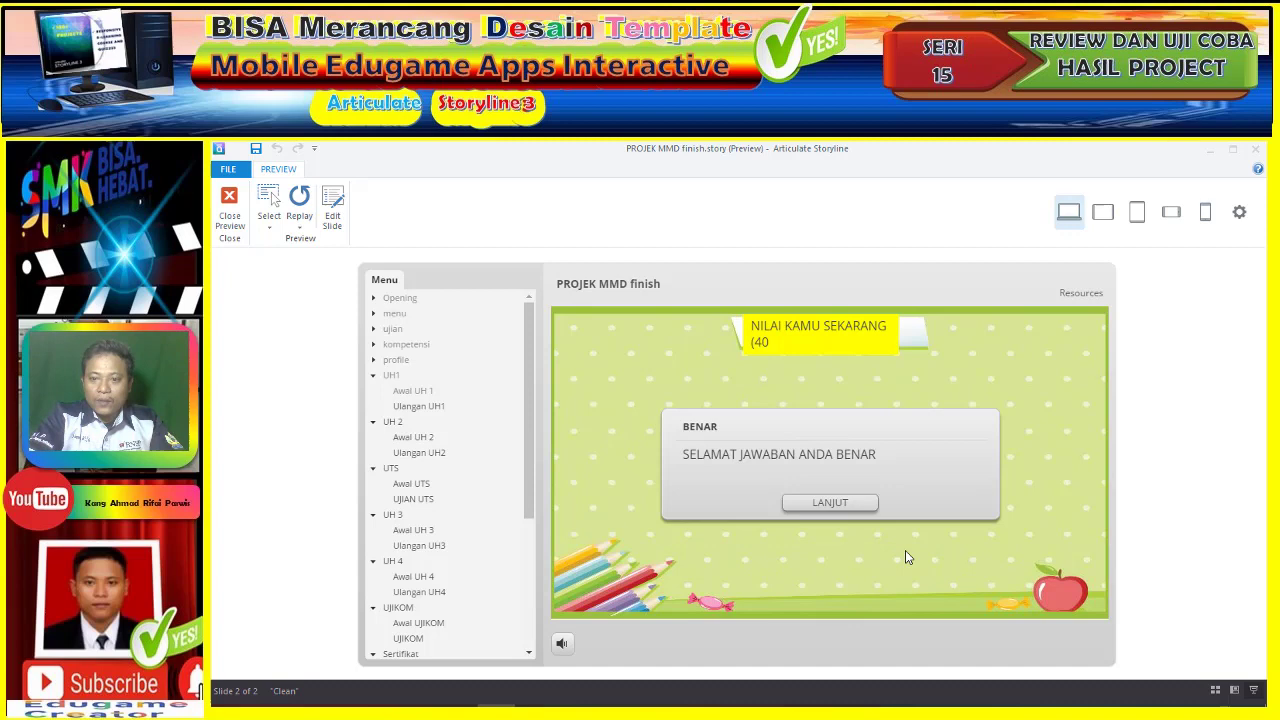
left_click(831, 508)
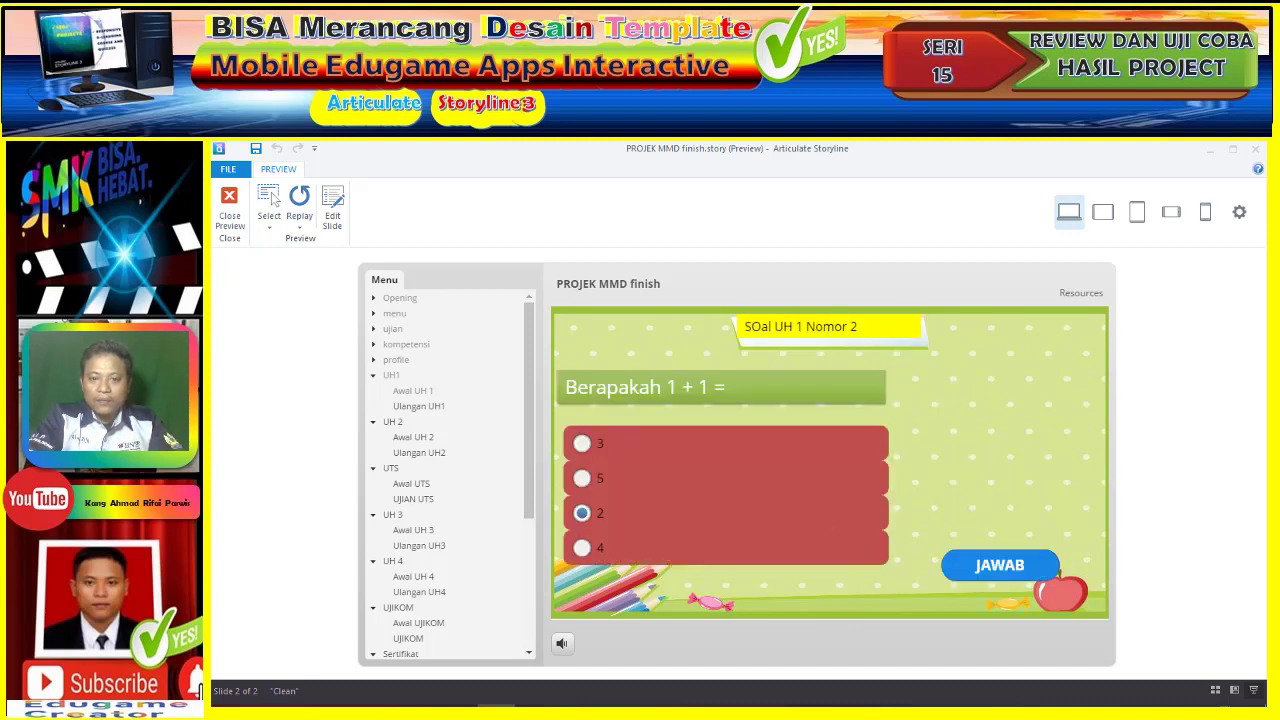
- Answer UH 1 questions 3 to 5 with 2 and continue to the results
left_click(596, 516)
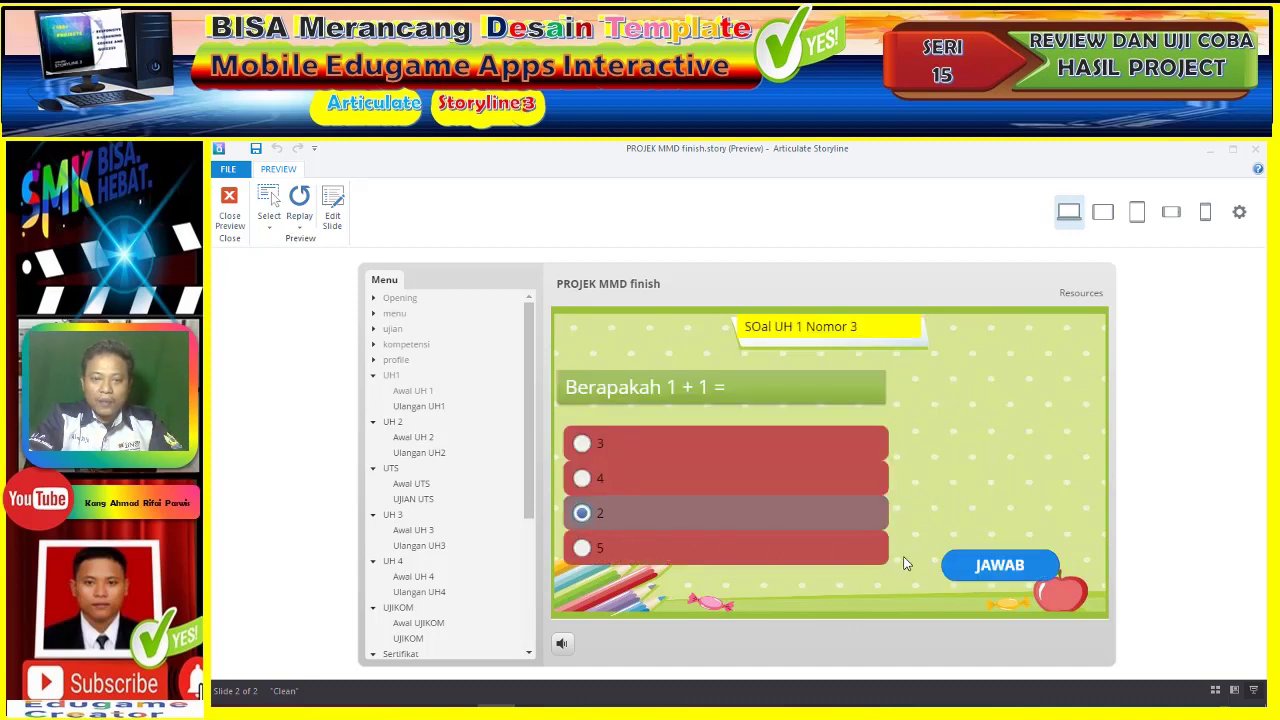
left_click(969, 577)
left_click(826, 510)
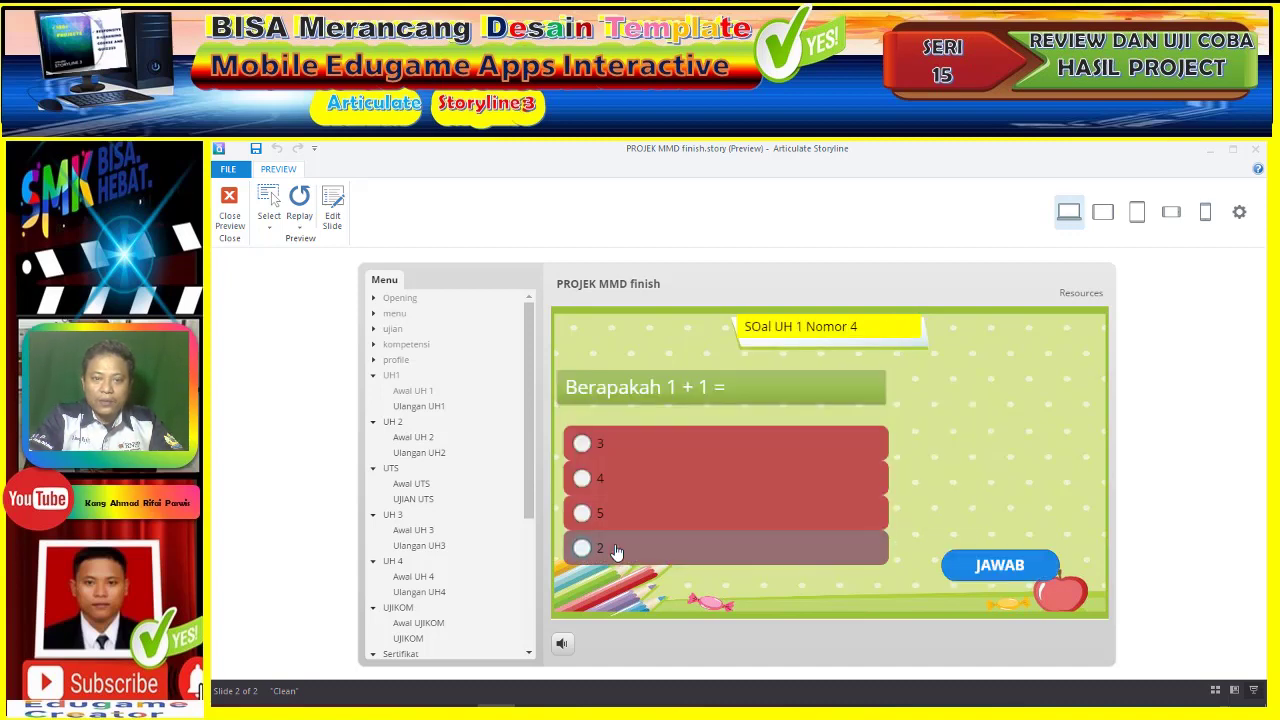
left_click(617, 553)
left_click(985, 567)
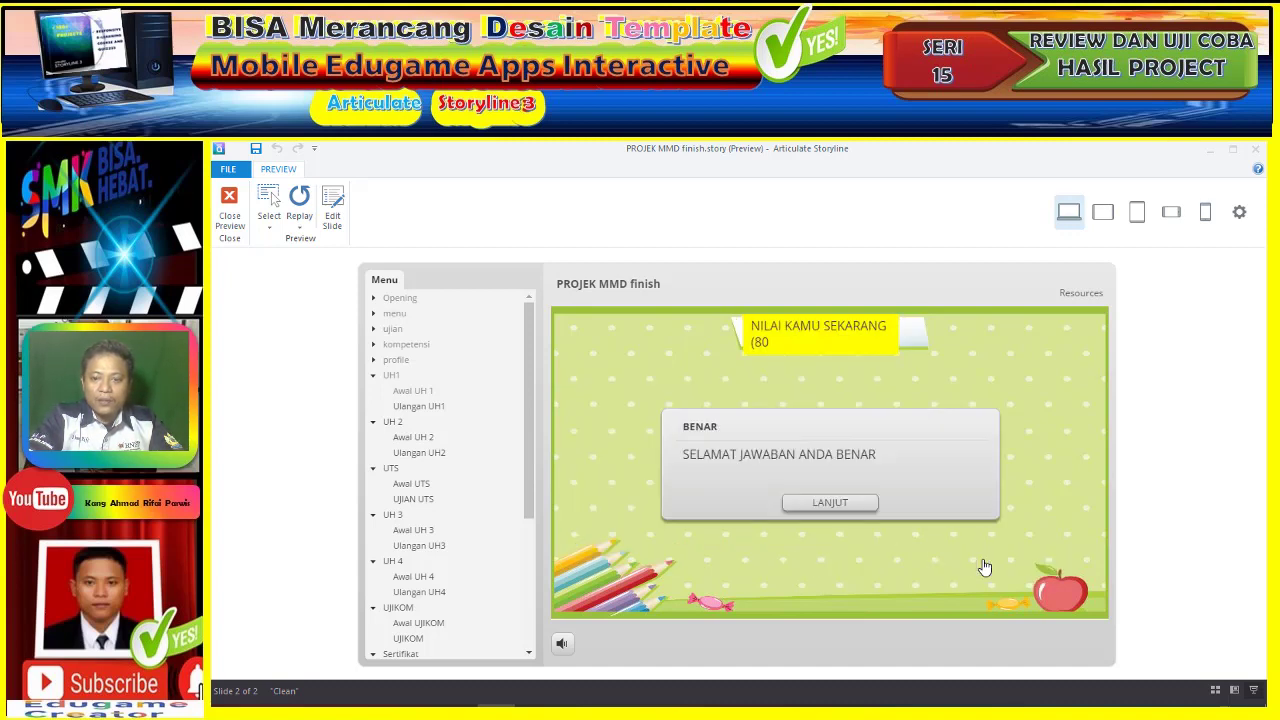
left_click(850, 507)
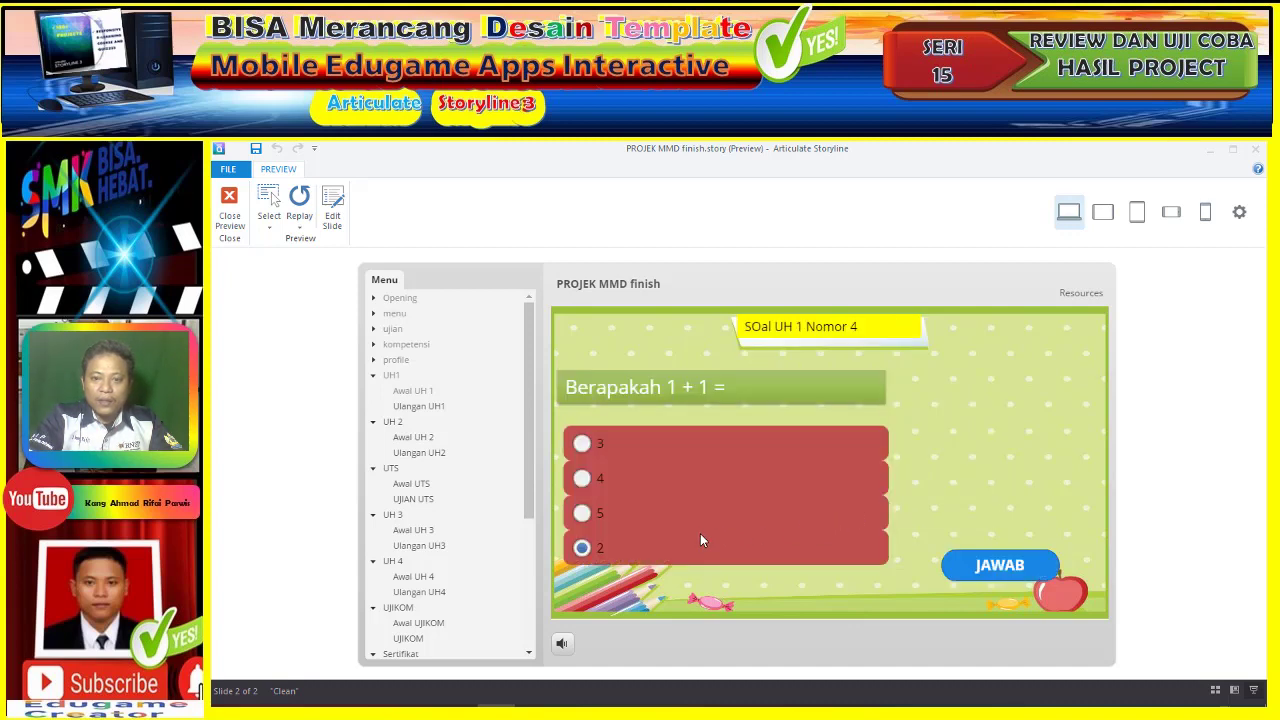
left_click(652, 520)
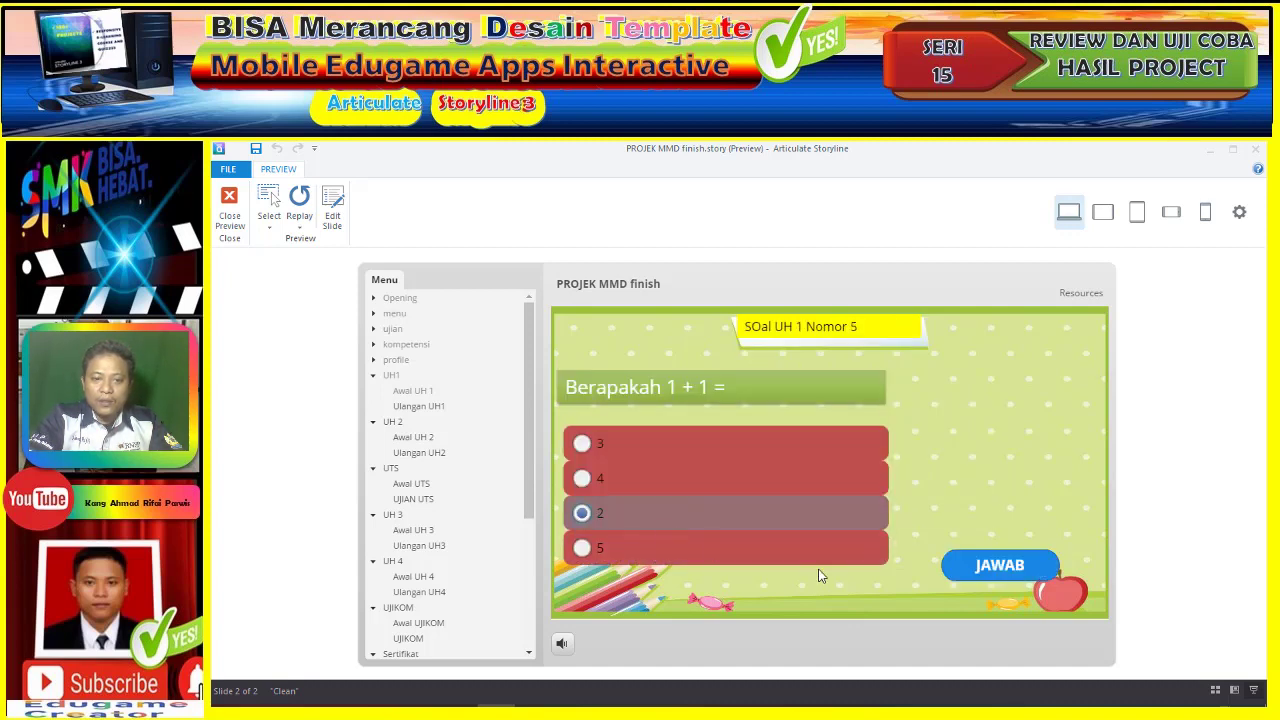
left_click(970, 566)
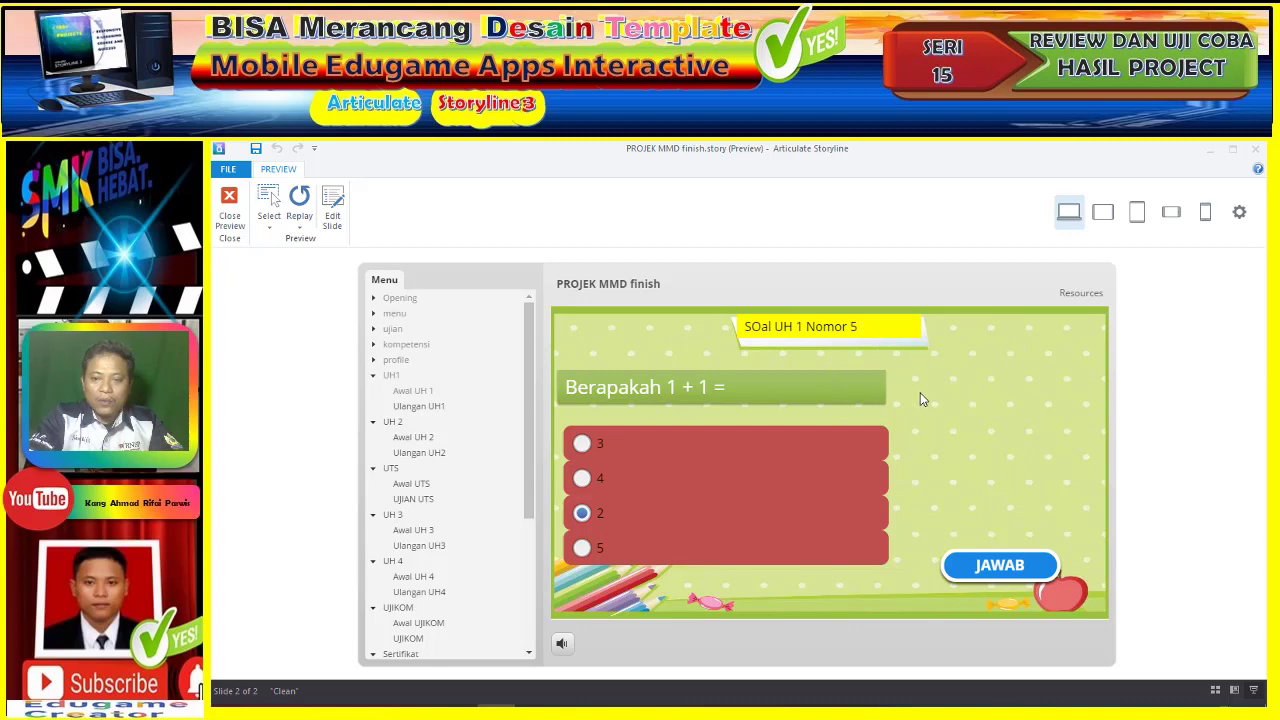
left_click(860, 507)
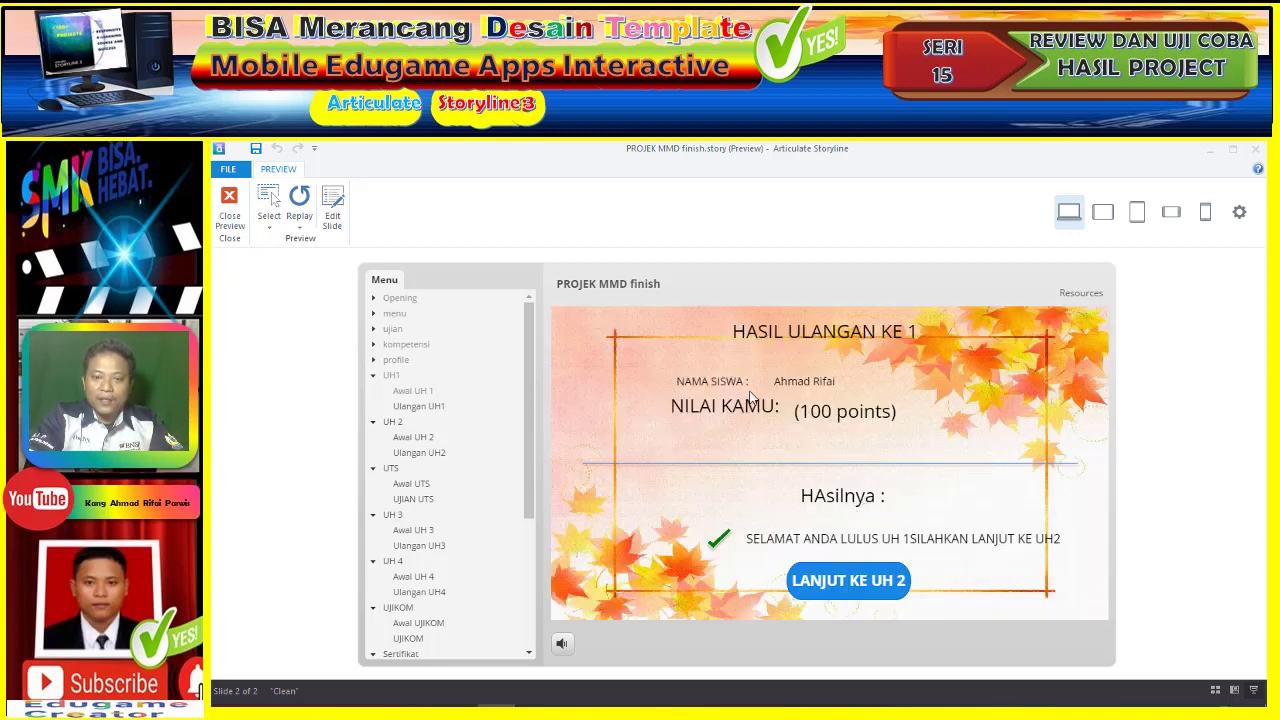
- Start UH 2 and answer questions 1 and 2 with KERBAU and harimau
left_click(826, 585)
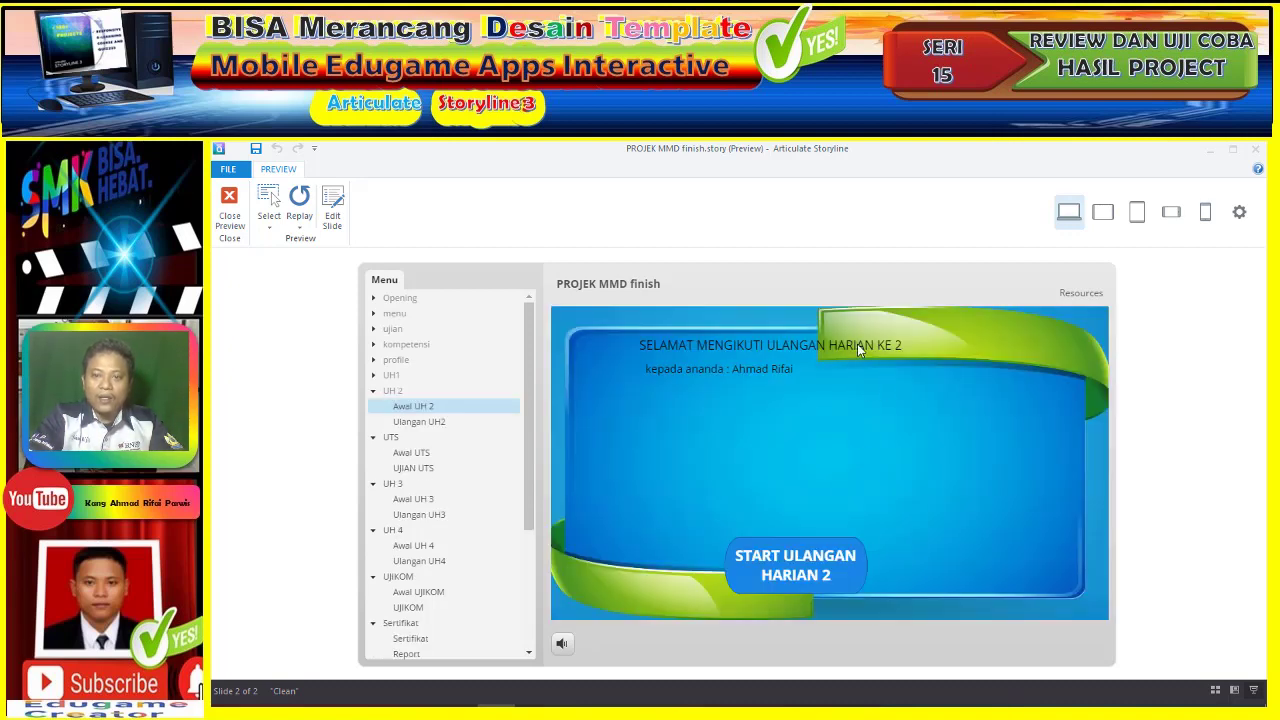
left_click(822, 575)
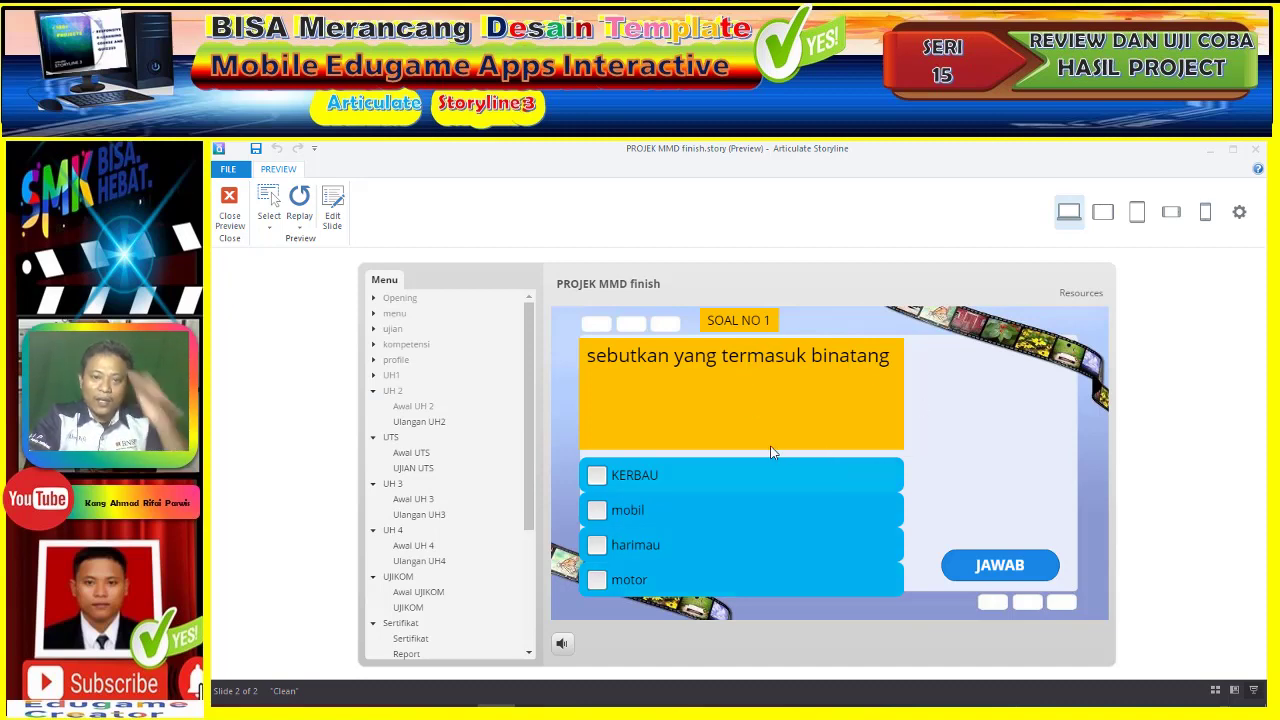
left_click(669, 487)
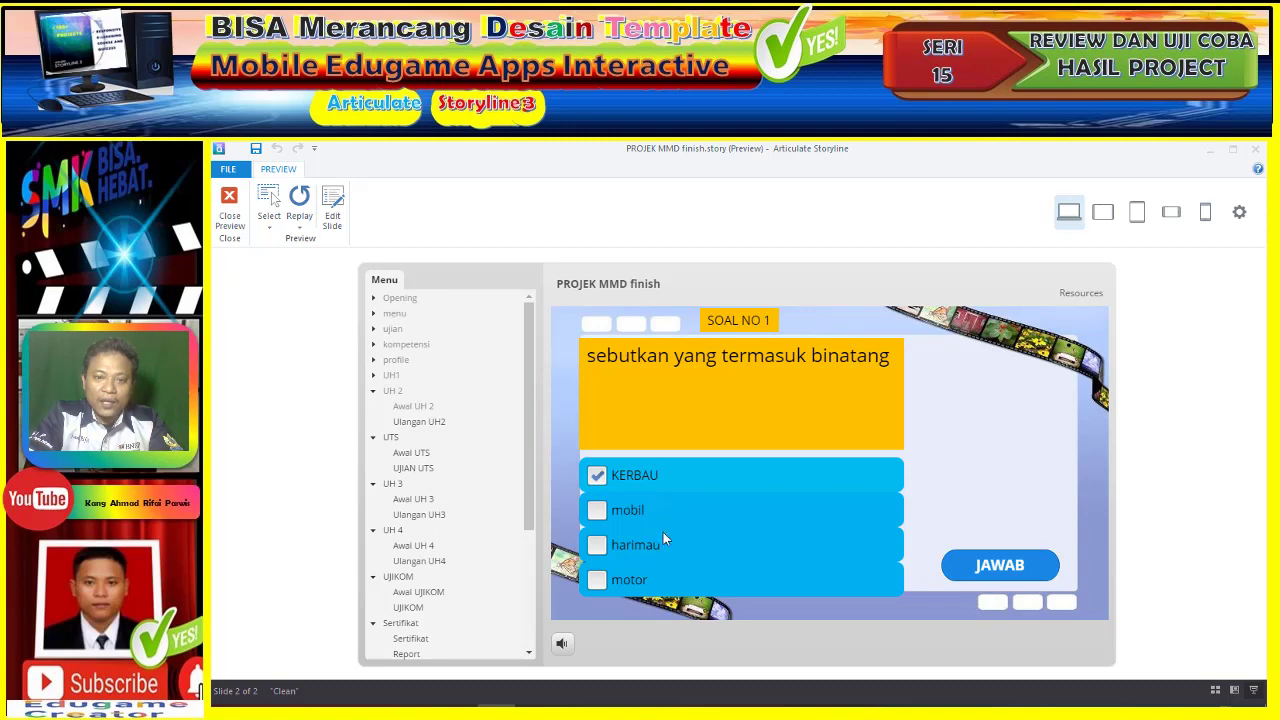
left_click(664, 548)
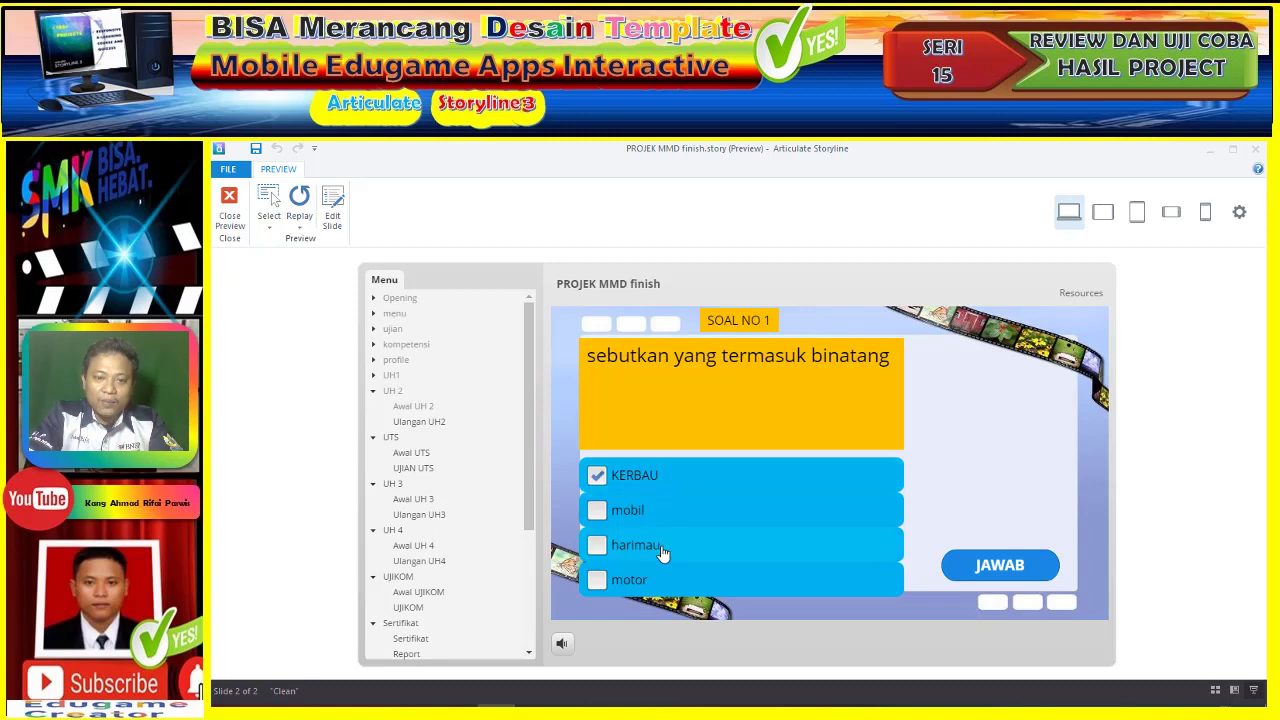
left_click(990, 568)
left_click(829, 503)
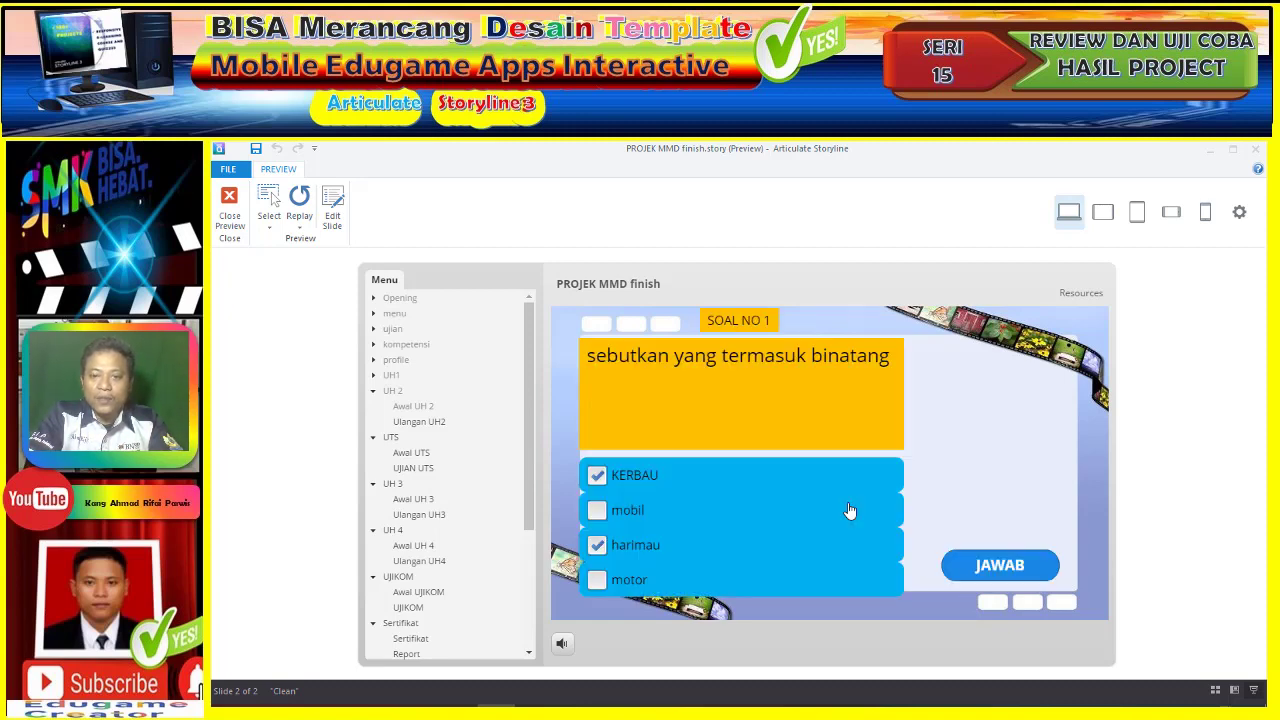
left_click(651, 485)
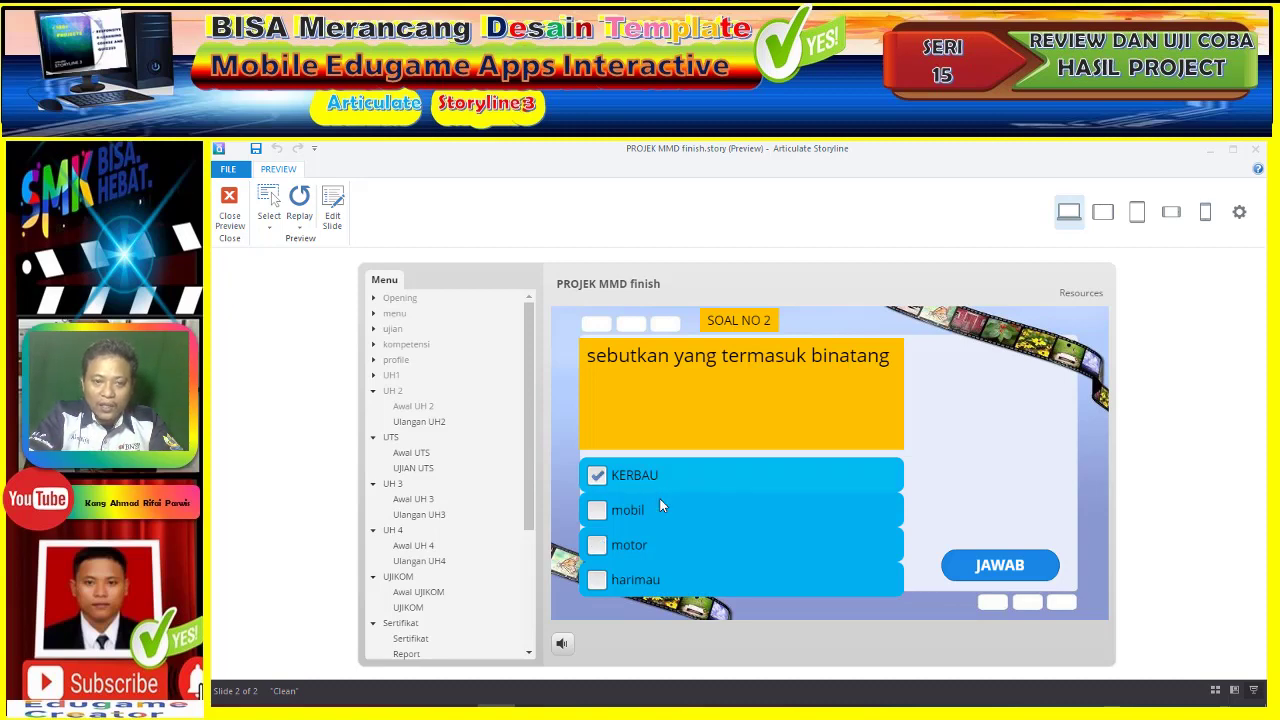
left_click(651, 581)
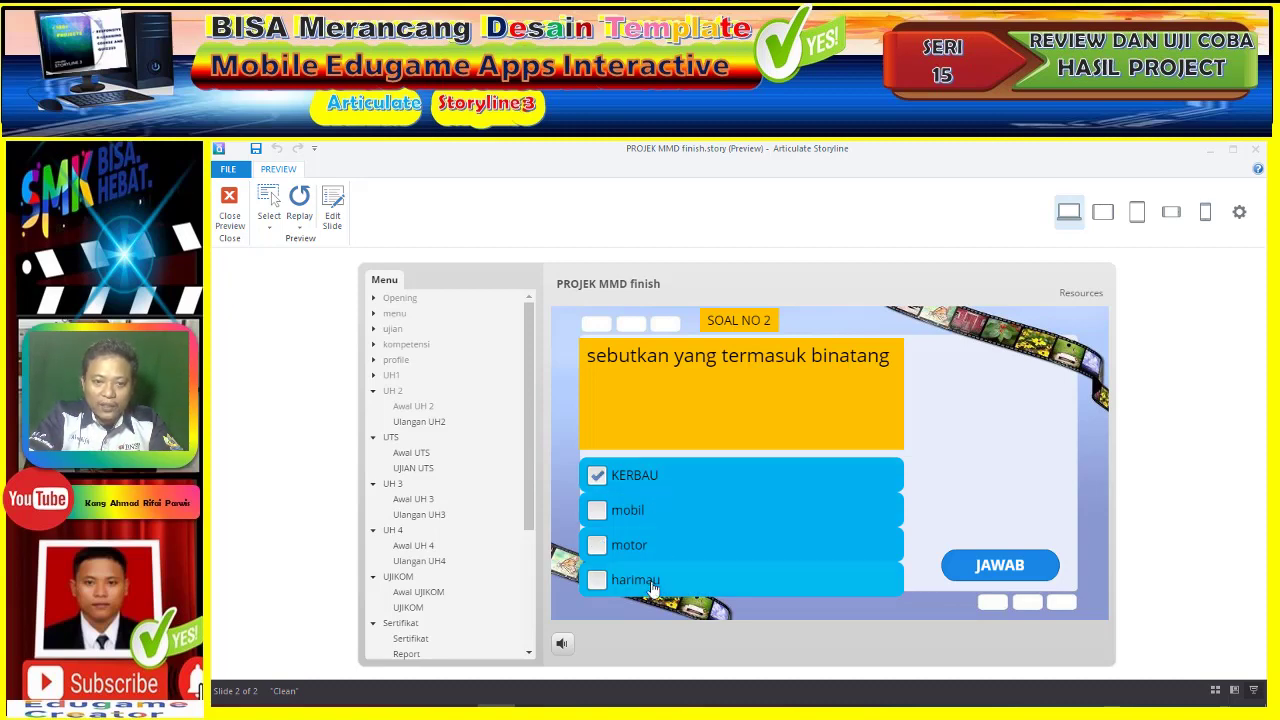
left_click(977, 568)
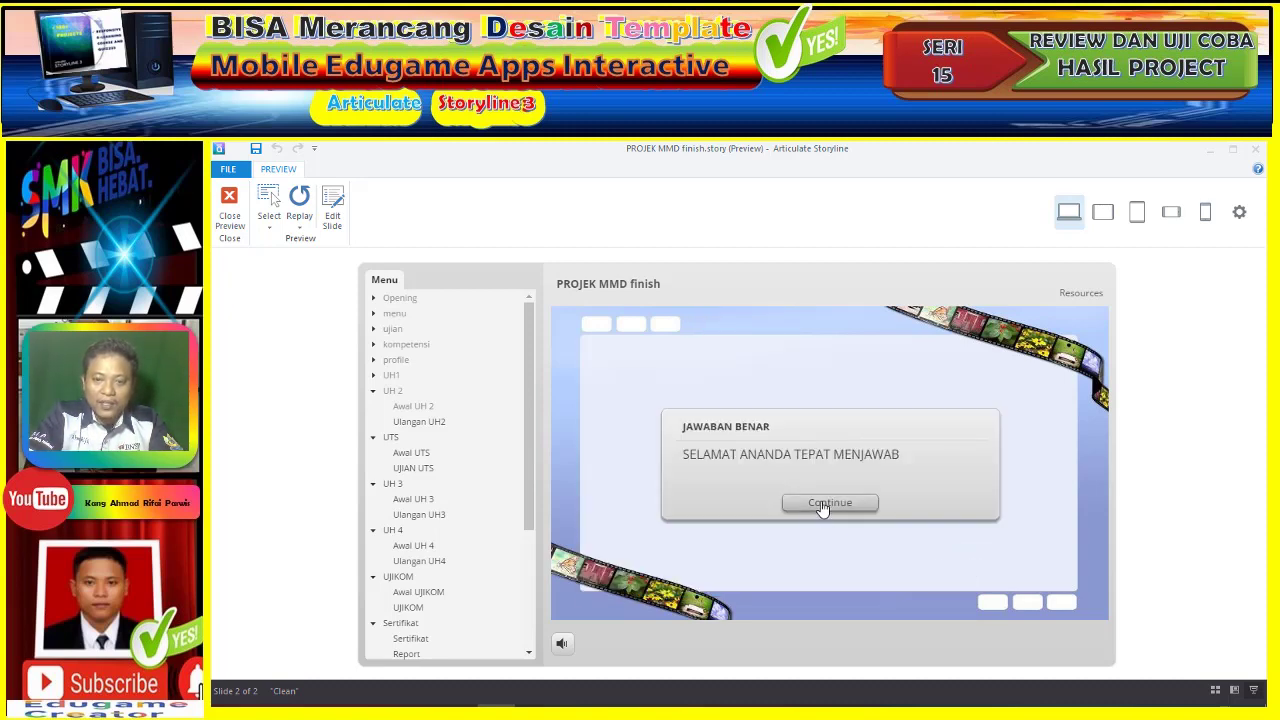
left_click(827, 504)
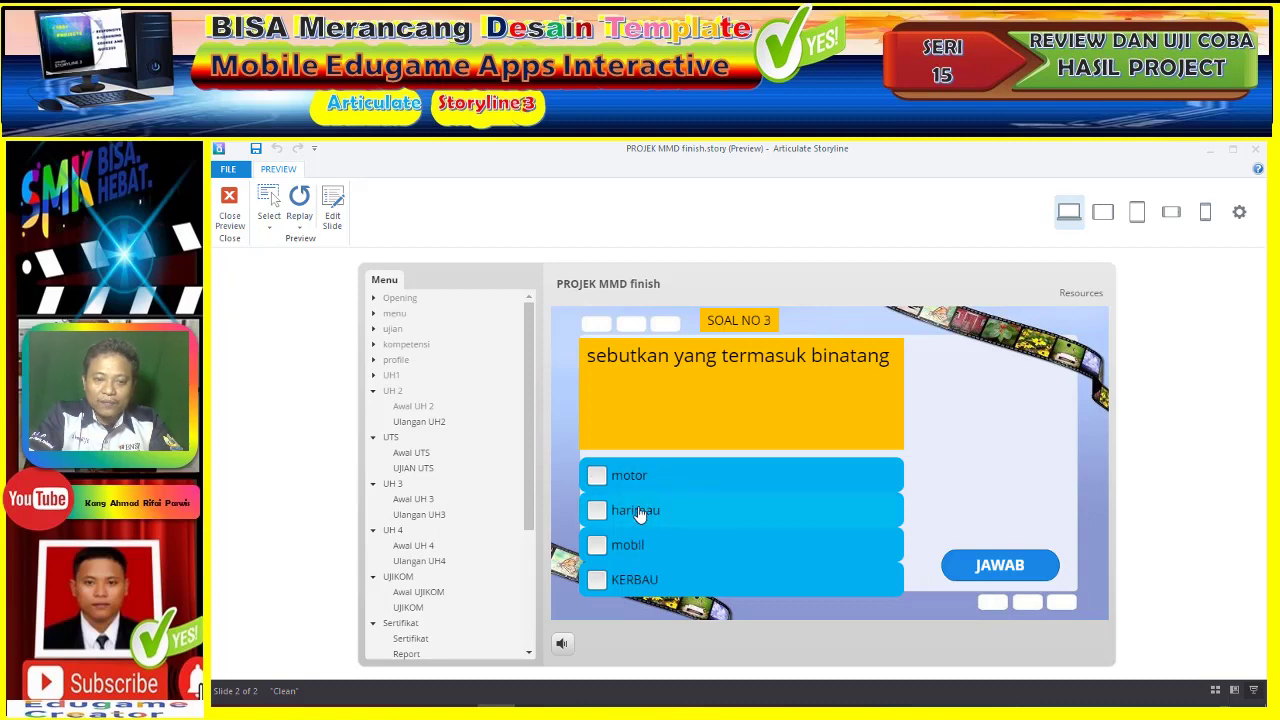
- Answer UH 2 questions 3 to 5 (harimau and motor, harimau, harimau) and continue to the UTS
left_click(640, 513)
left_click(650, 474)
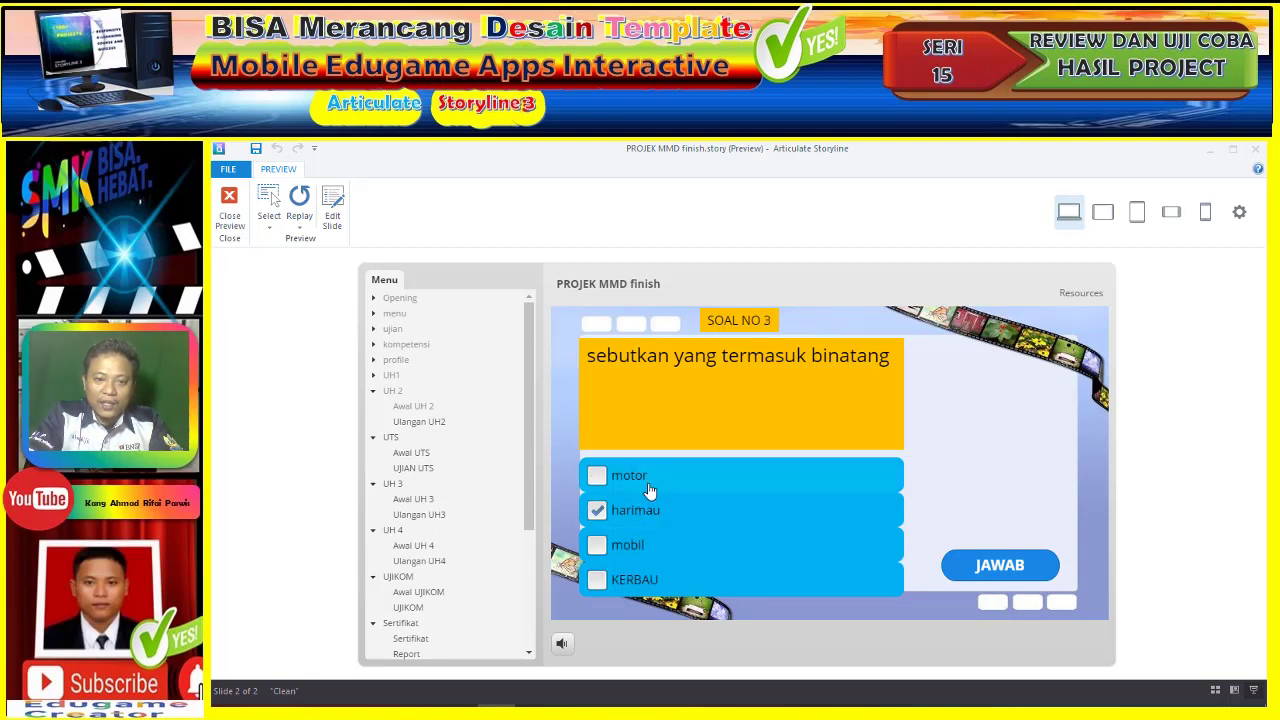
left_click(1016, 567)
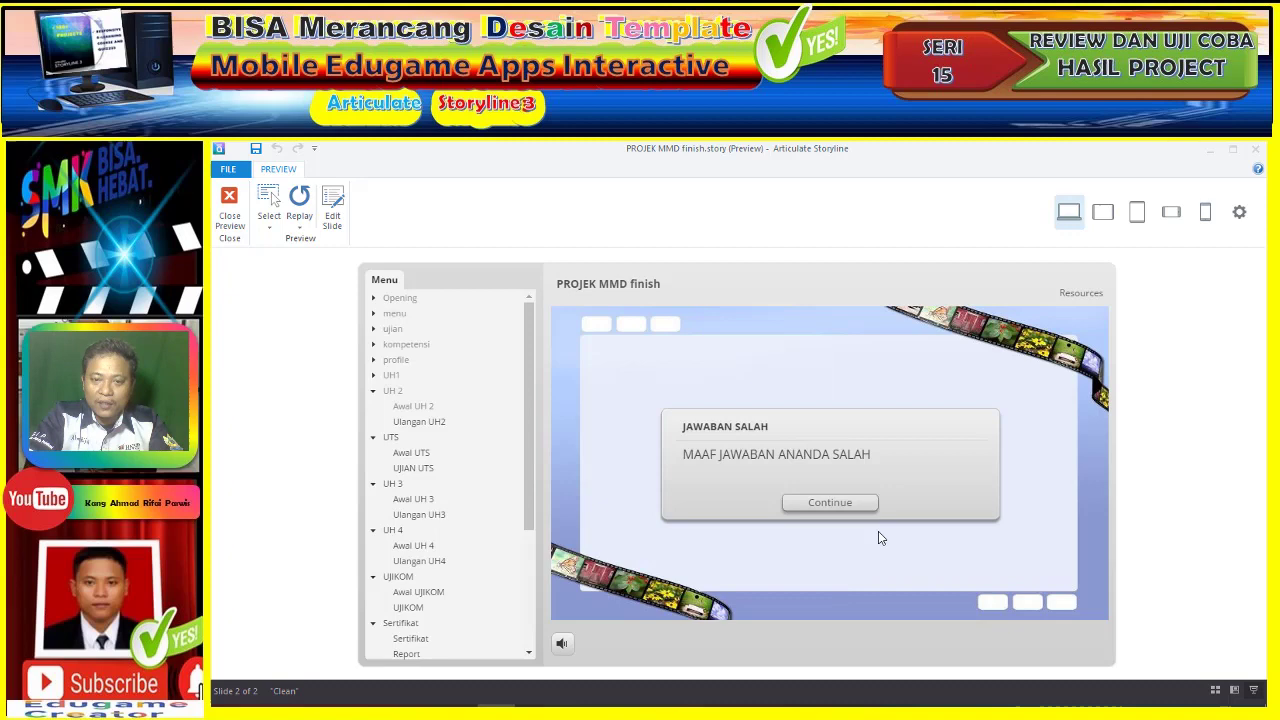
left_click(831, 503)
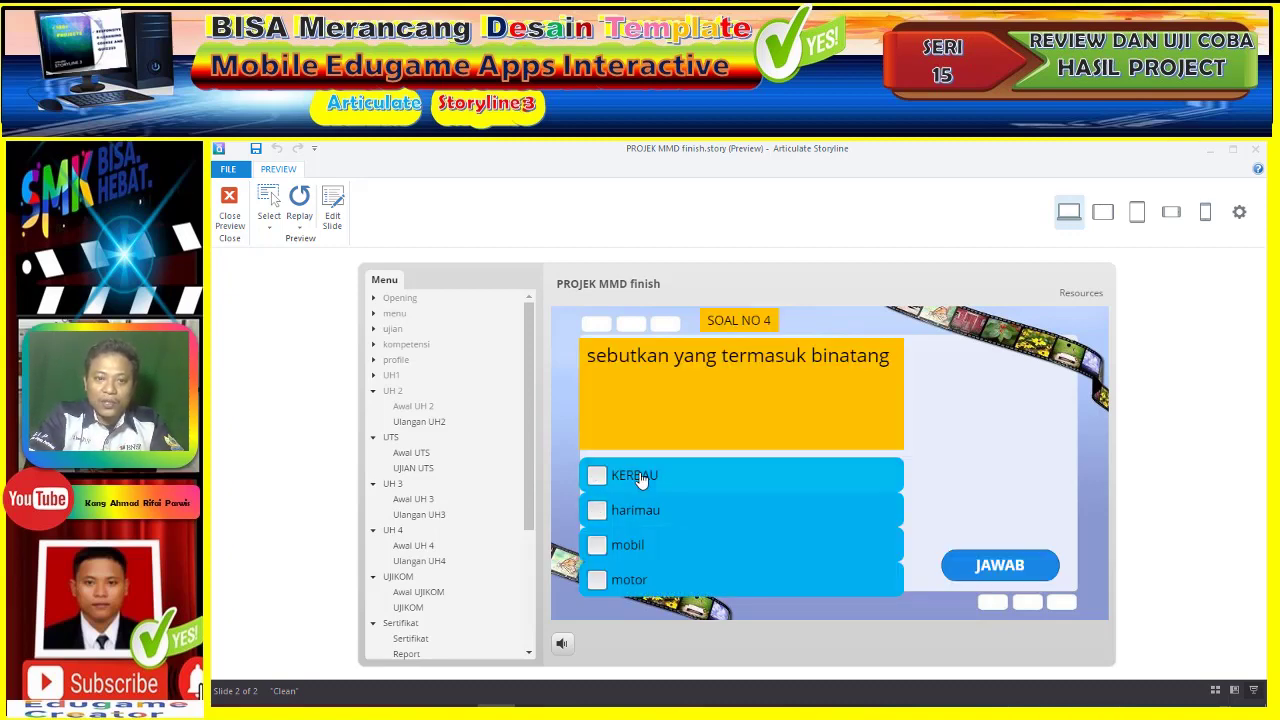
left_click(641, 515)
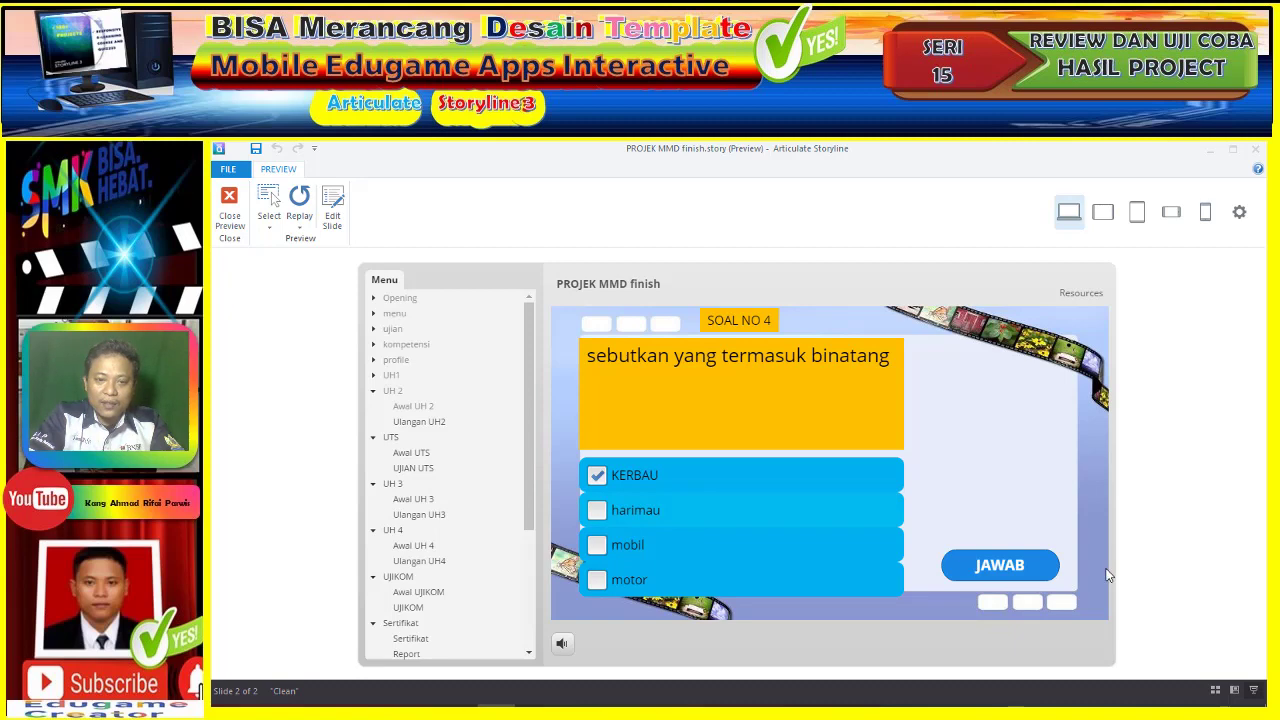
left_click(992, 566)
left_click(866, 505)
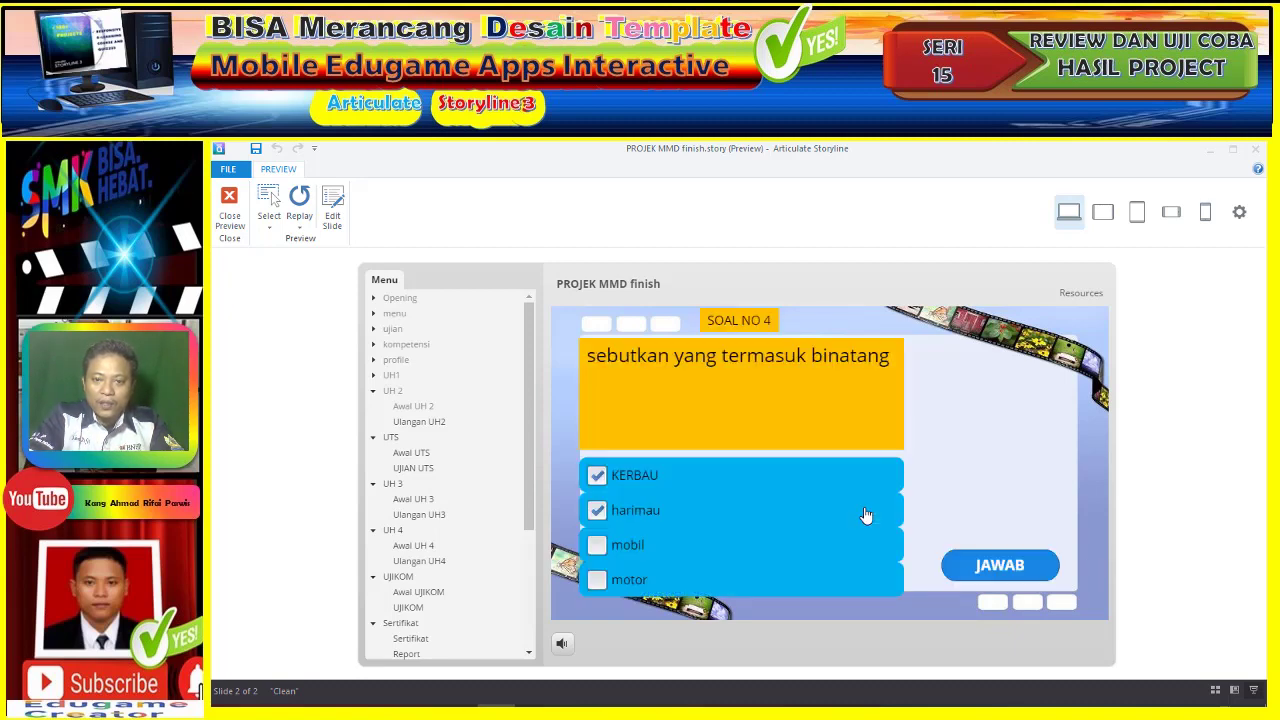
left_click(664, 480)
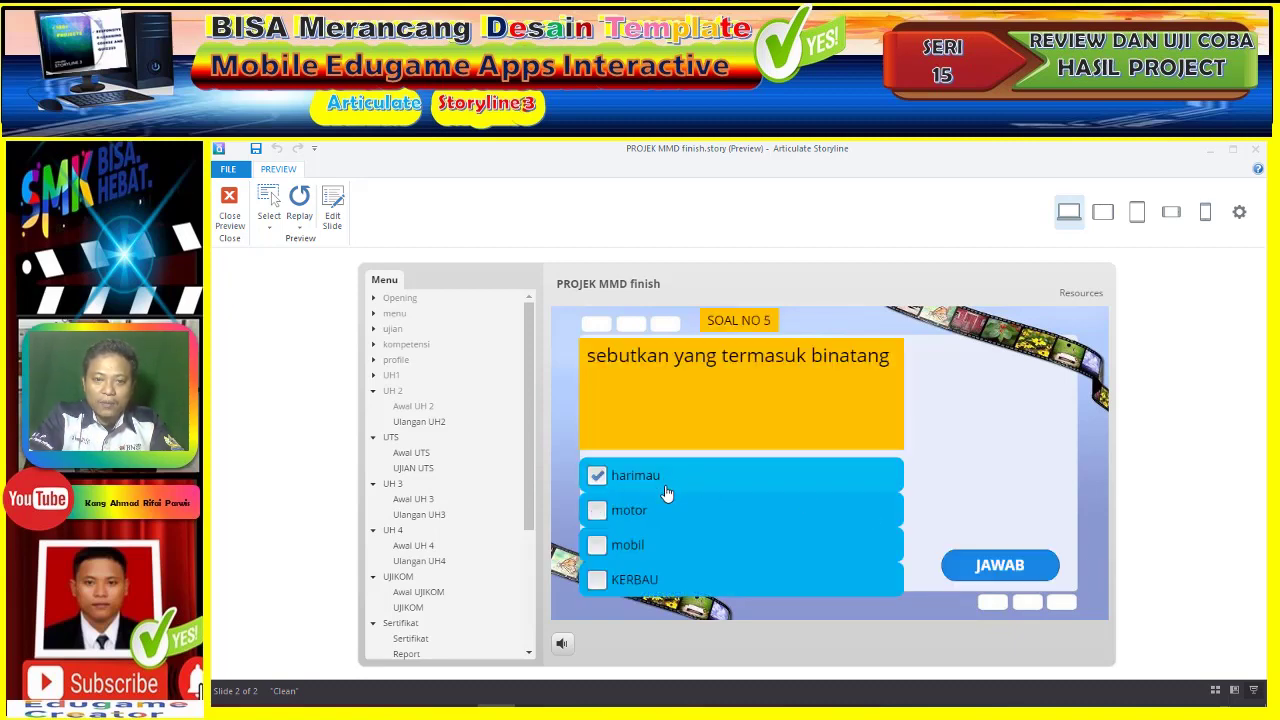
left_click(988, 580)
left_click(857, 506)
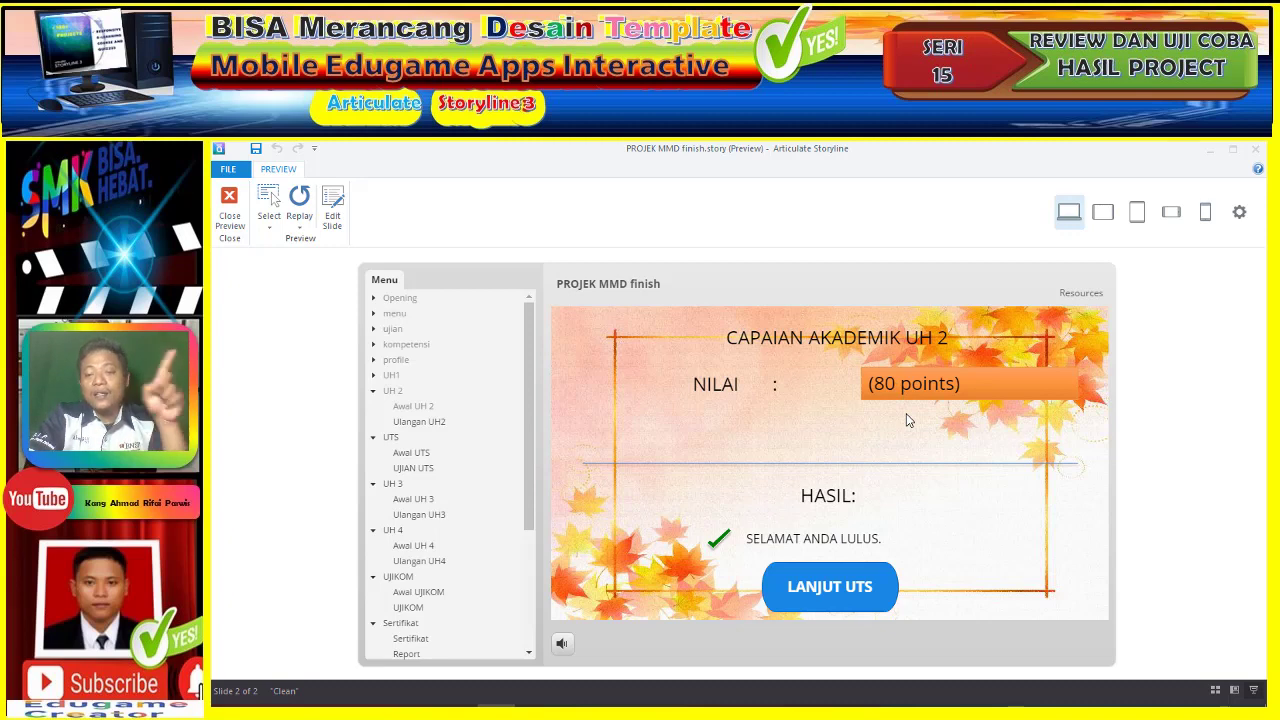
left_click(879, 579)
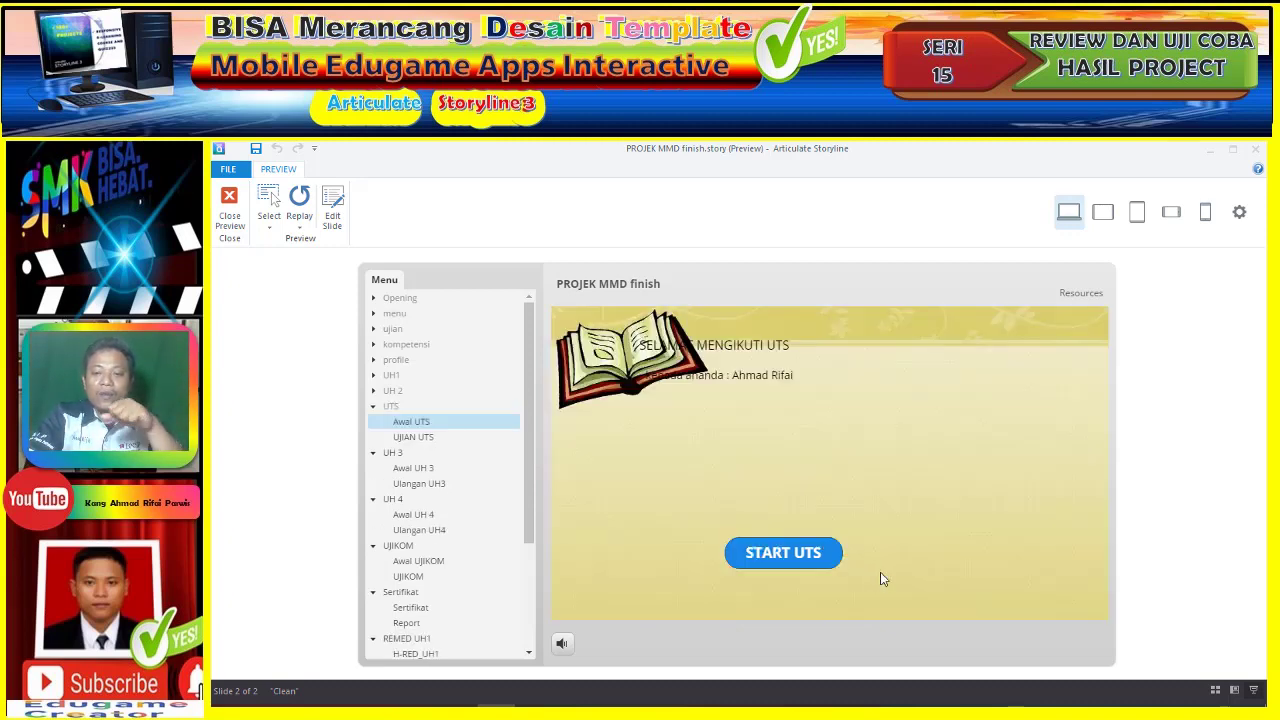
- Start the UTS and answer questions 1 and 2 with 2
left_click(783, 563)
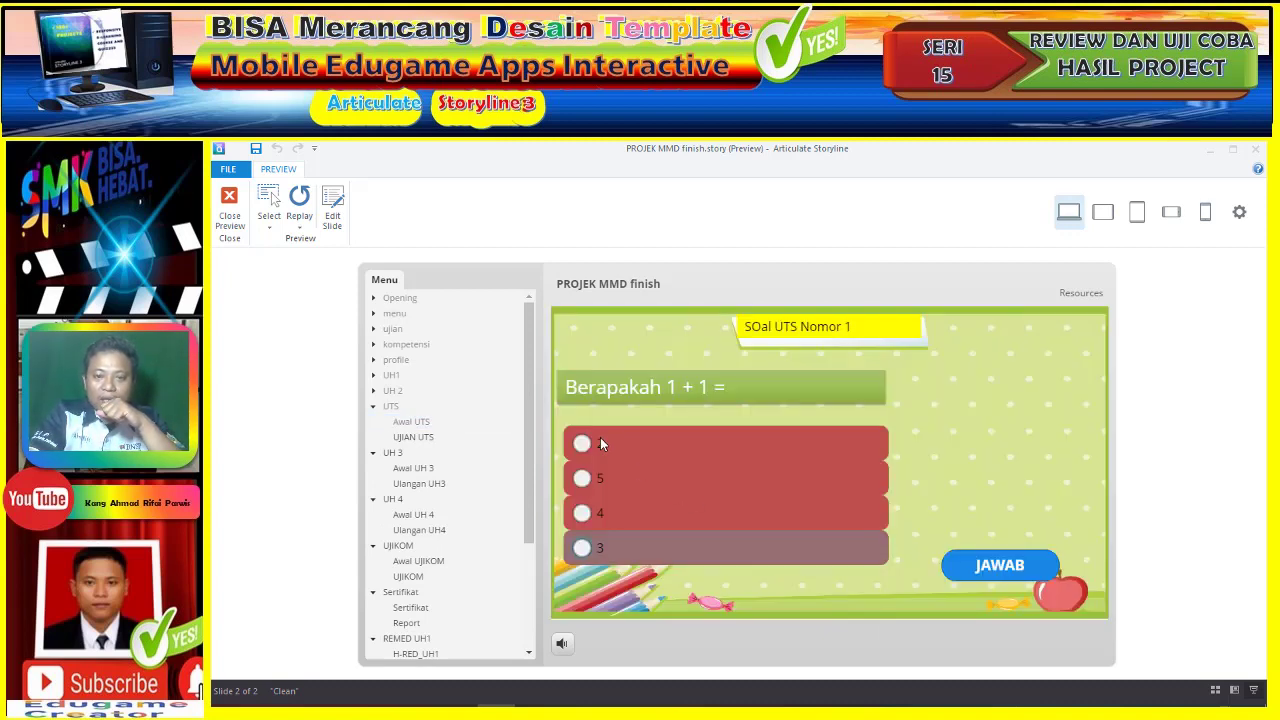
left_click(582, 443)
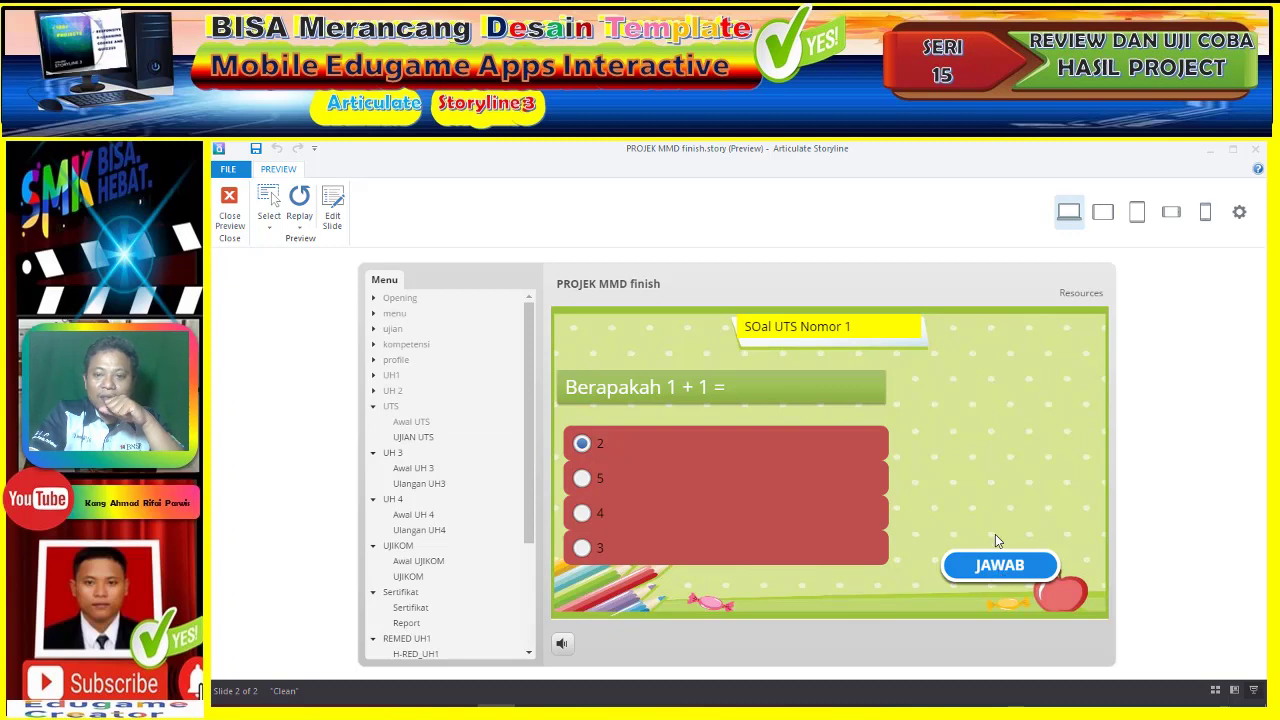
left_click(998, 563)
left_click(856, 506)
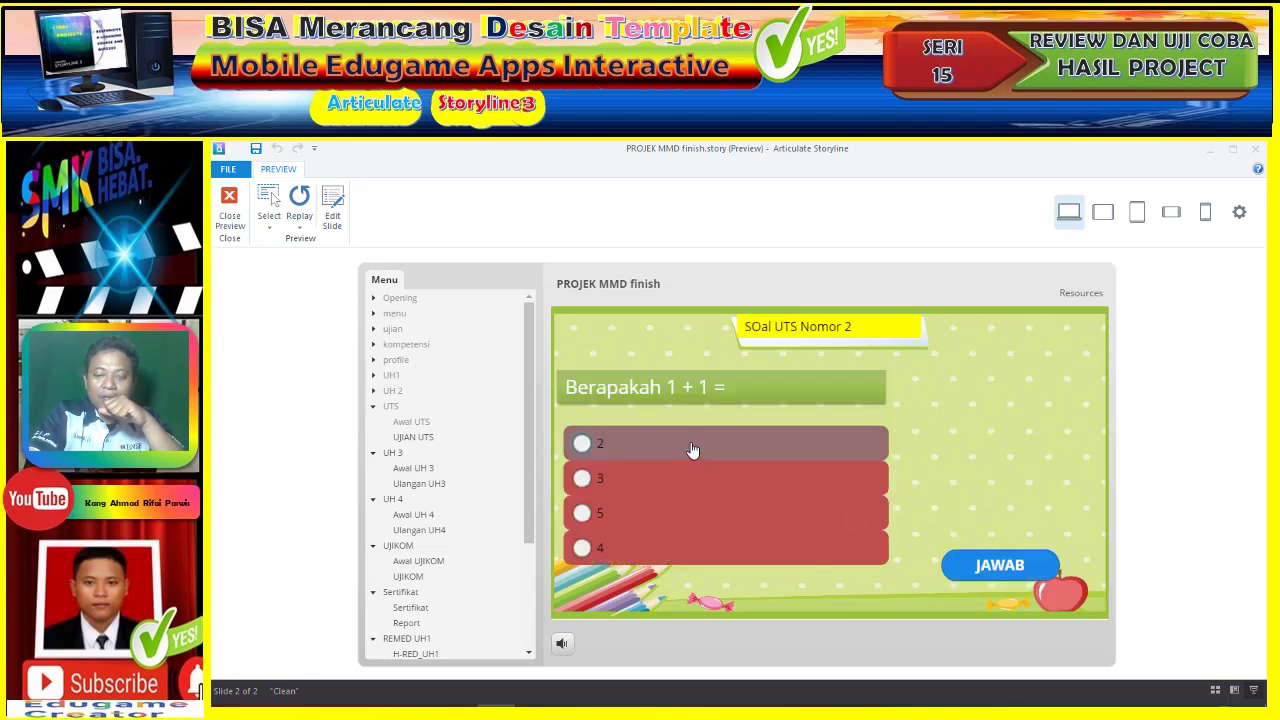
left_click(1013, 567)
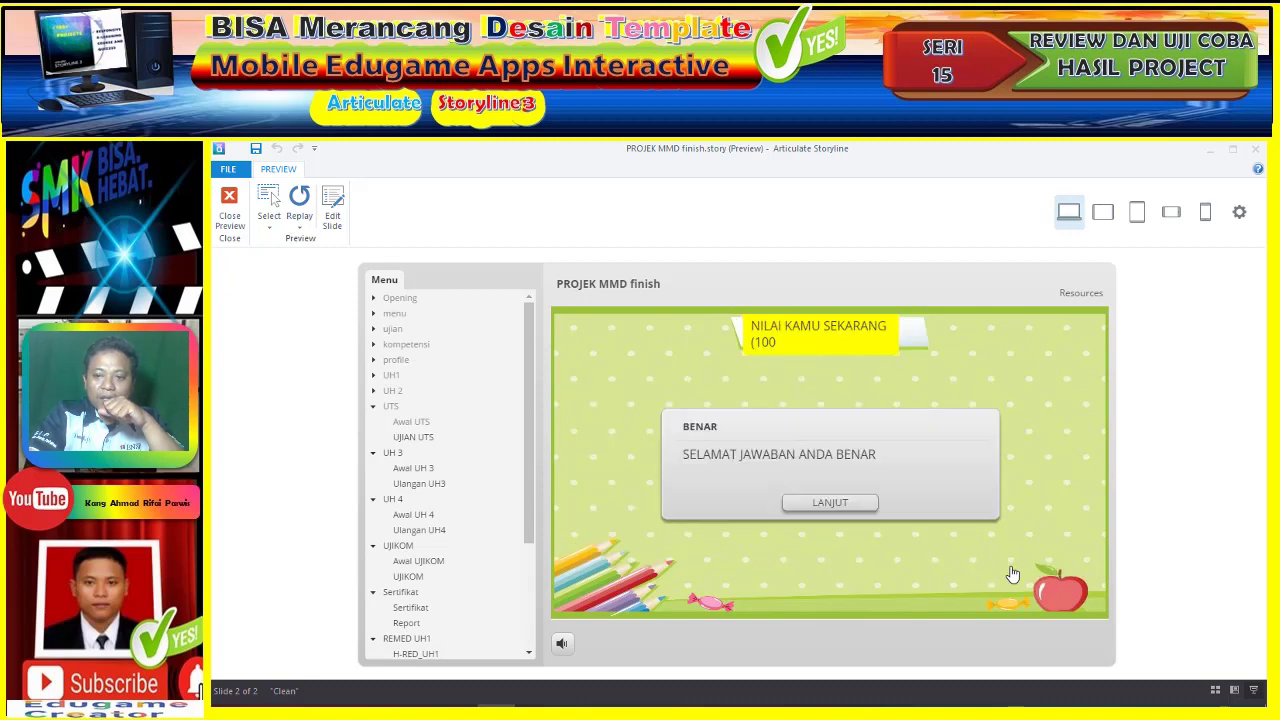
left_click(864, 506)
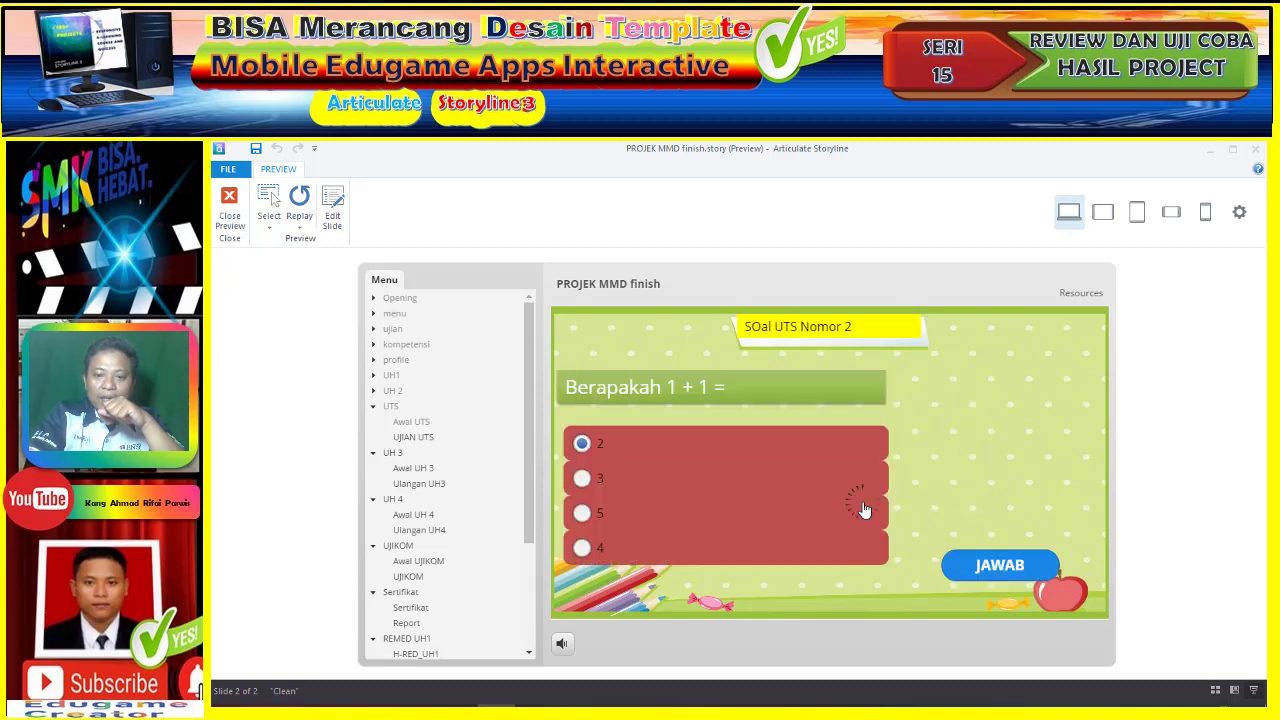
- Answer UTS questions 3 to 5 with 2, keeping the score at 100
left_click(630, 515)
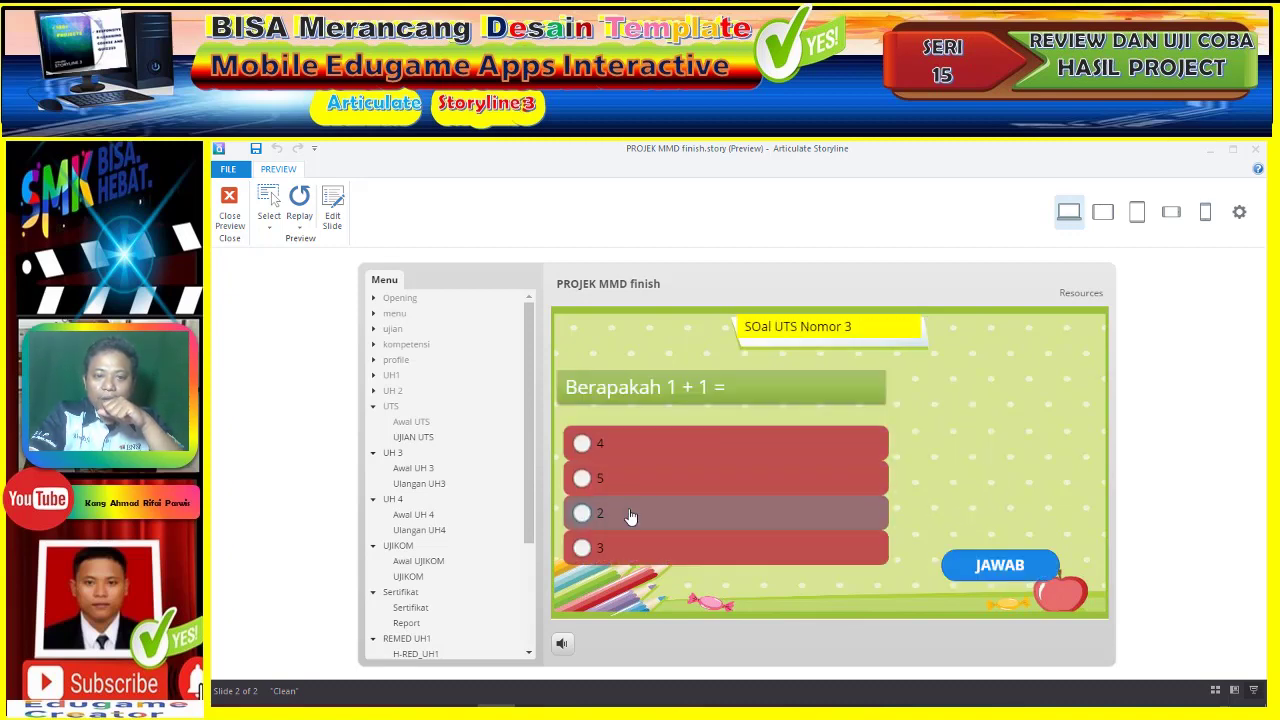
left_click(987, 573)
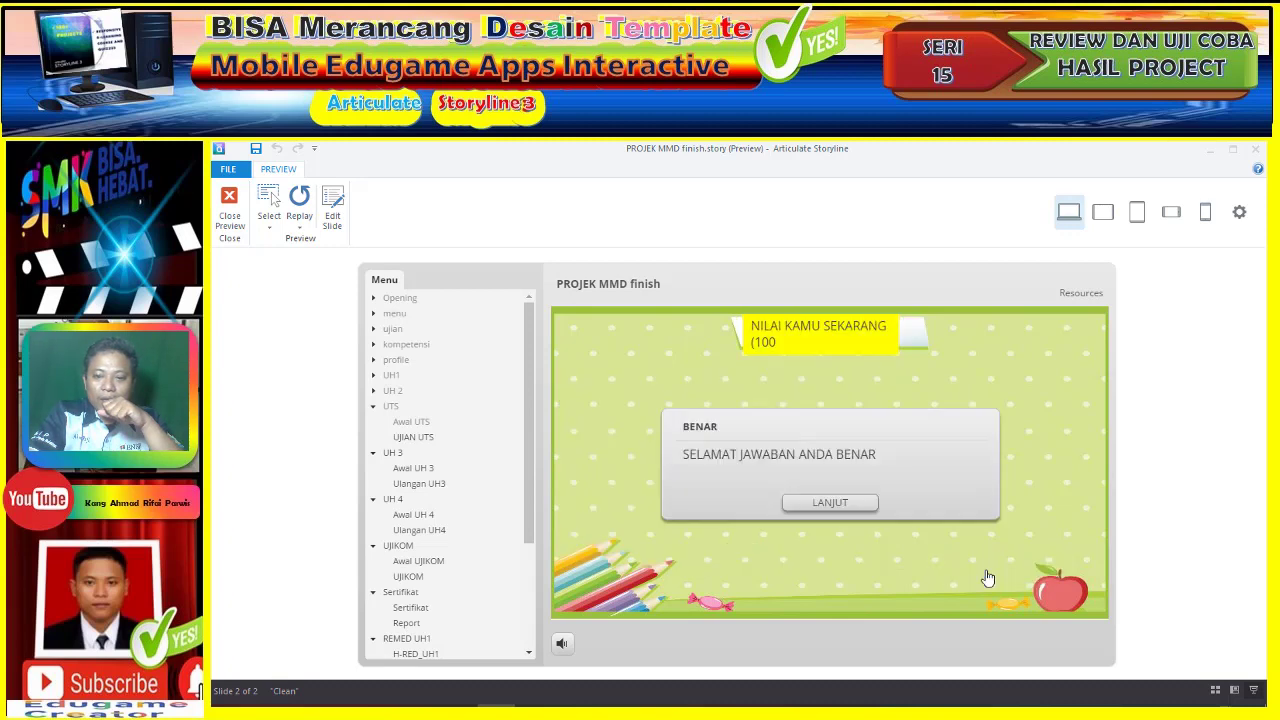
left_click(856, 510)
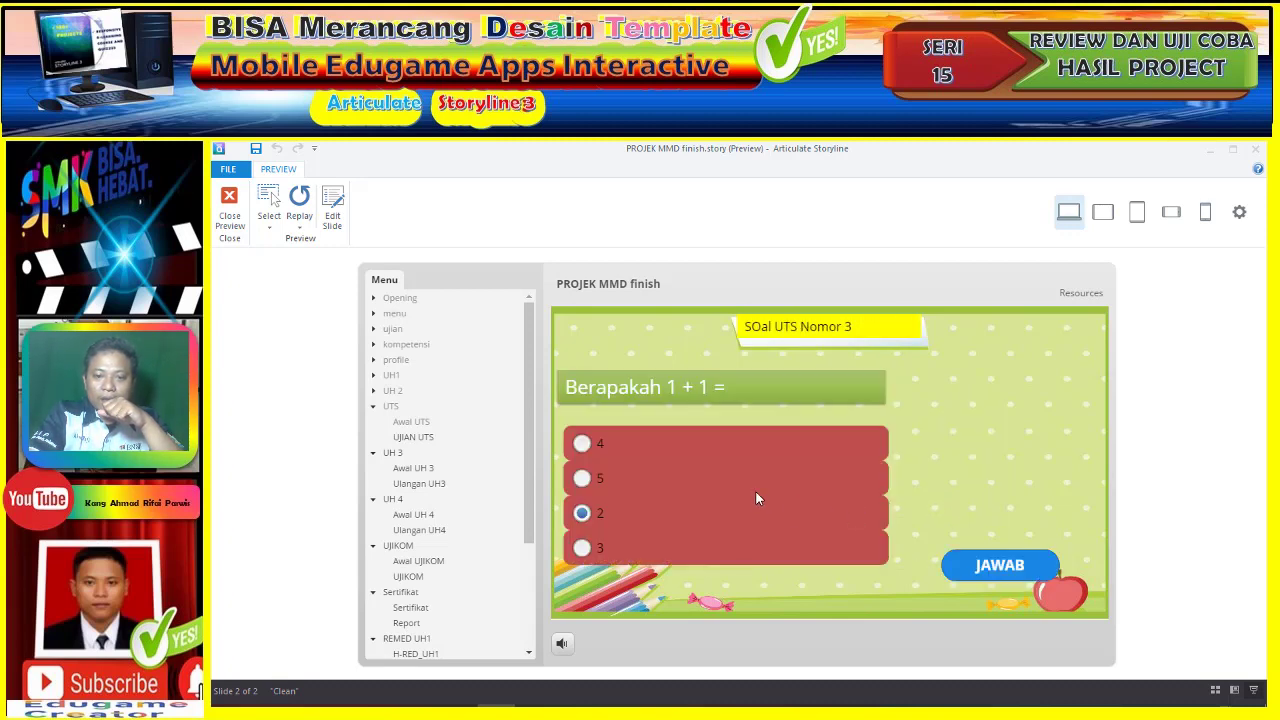
left_click(709, 486)
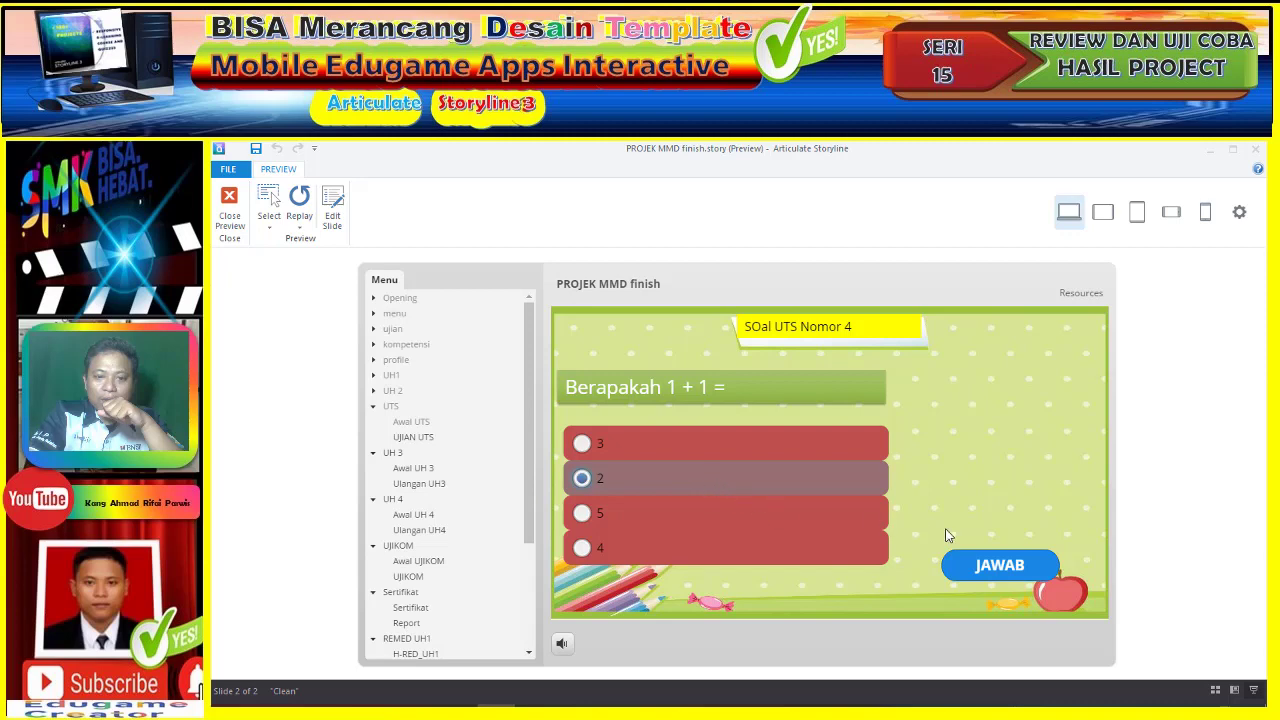
left_click(1000, 568)
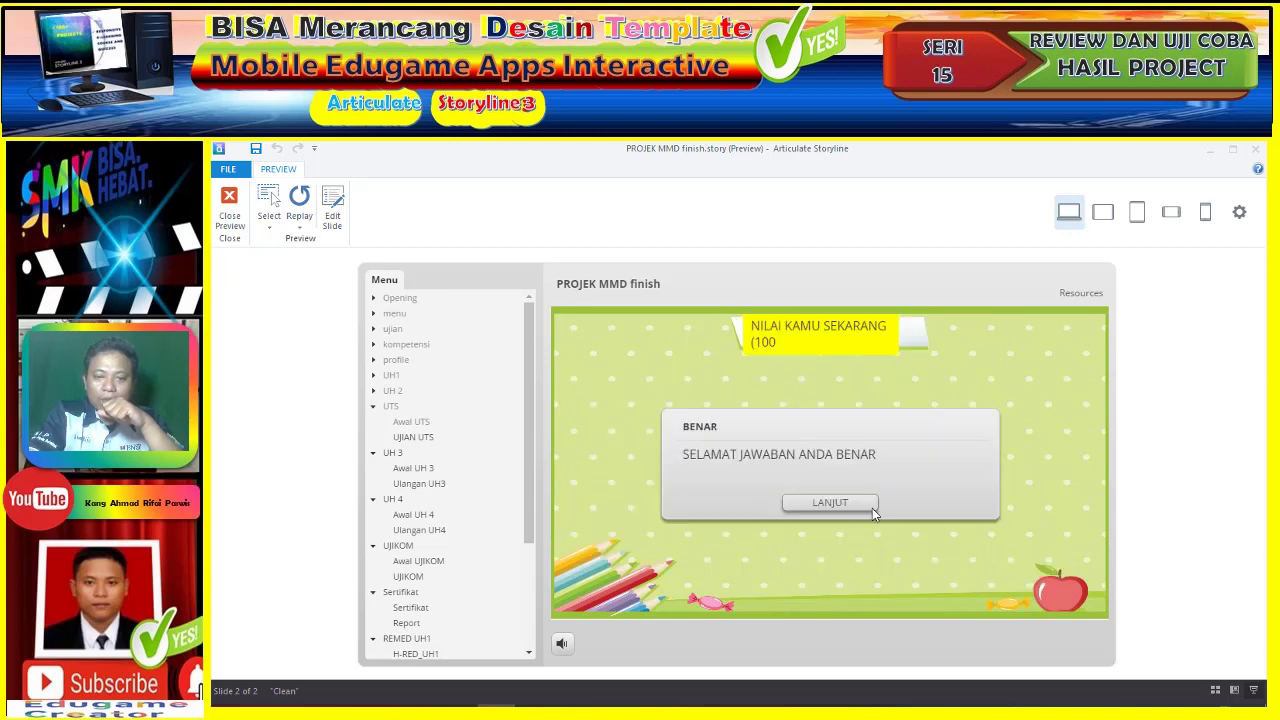
left_click(866, 505)
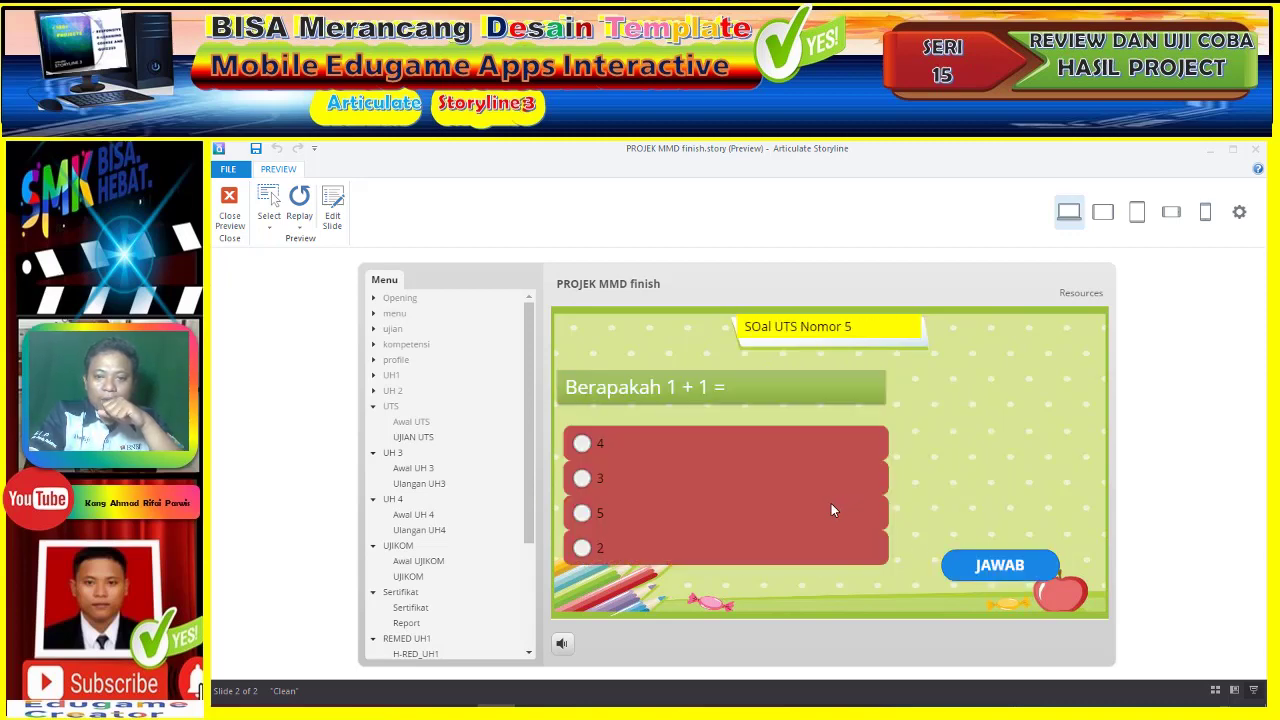
left_click(772, 550)
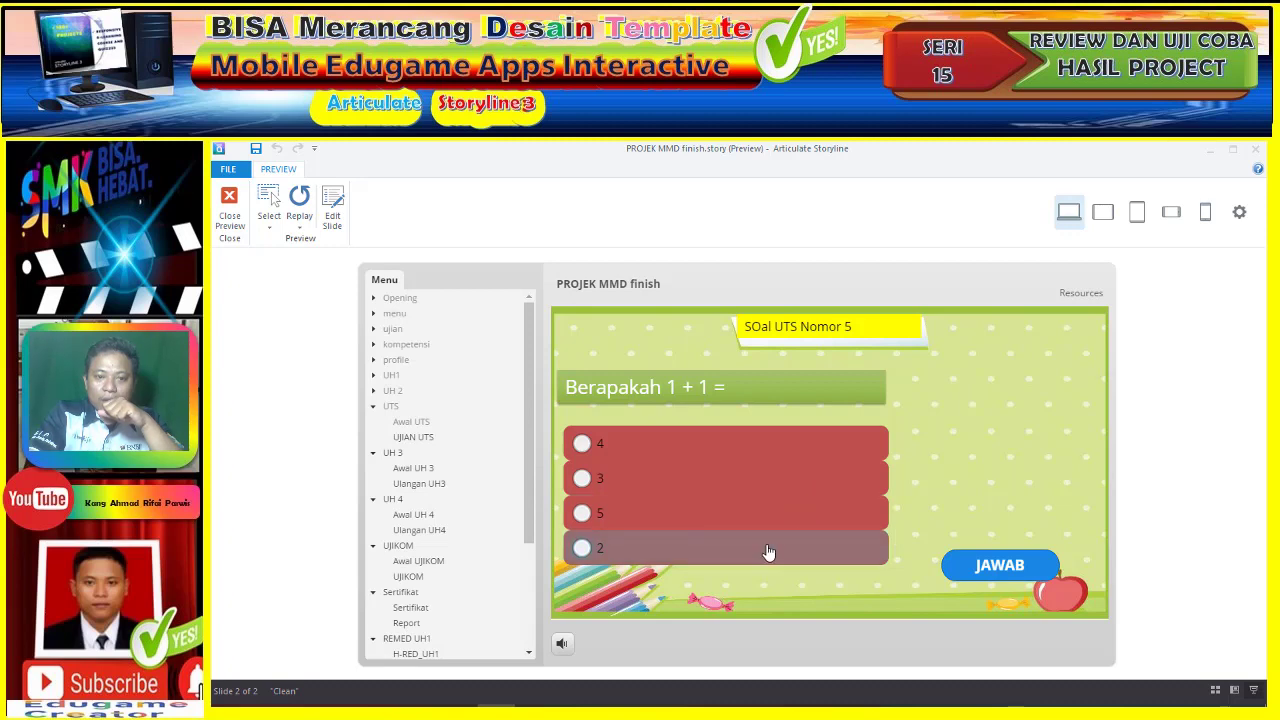
left_click(982, 570)
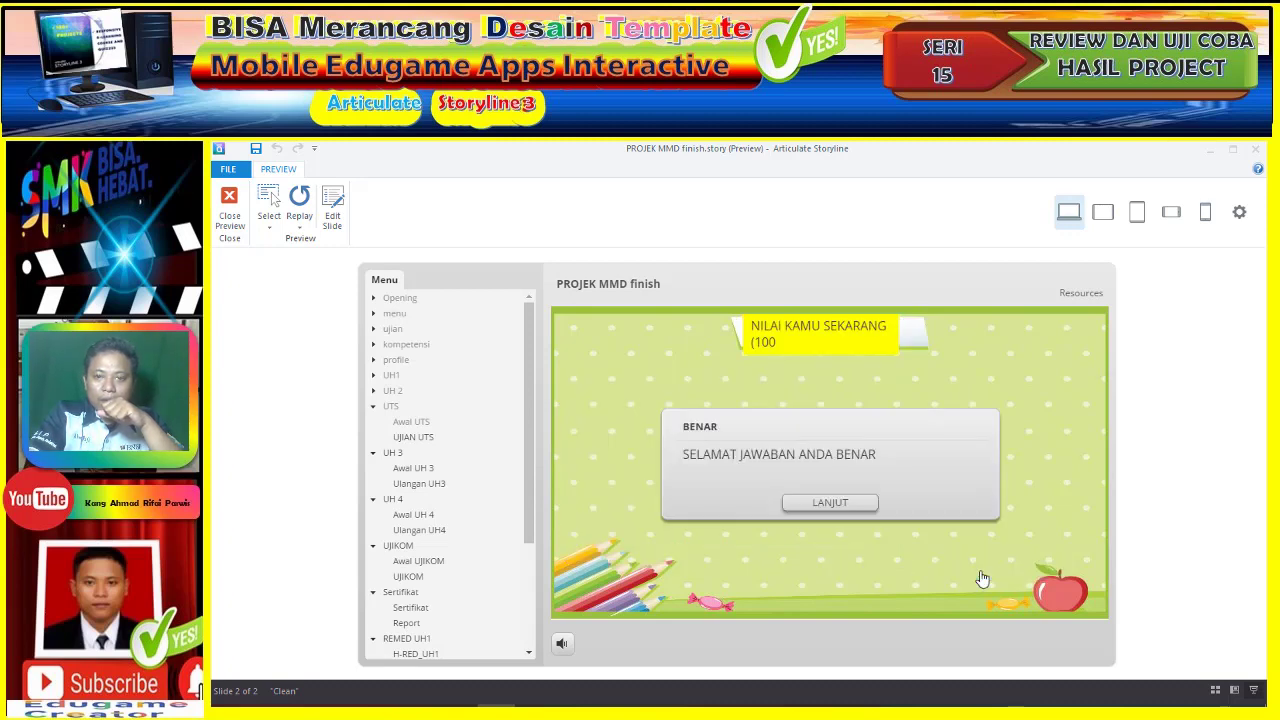
left_click(848, 503)
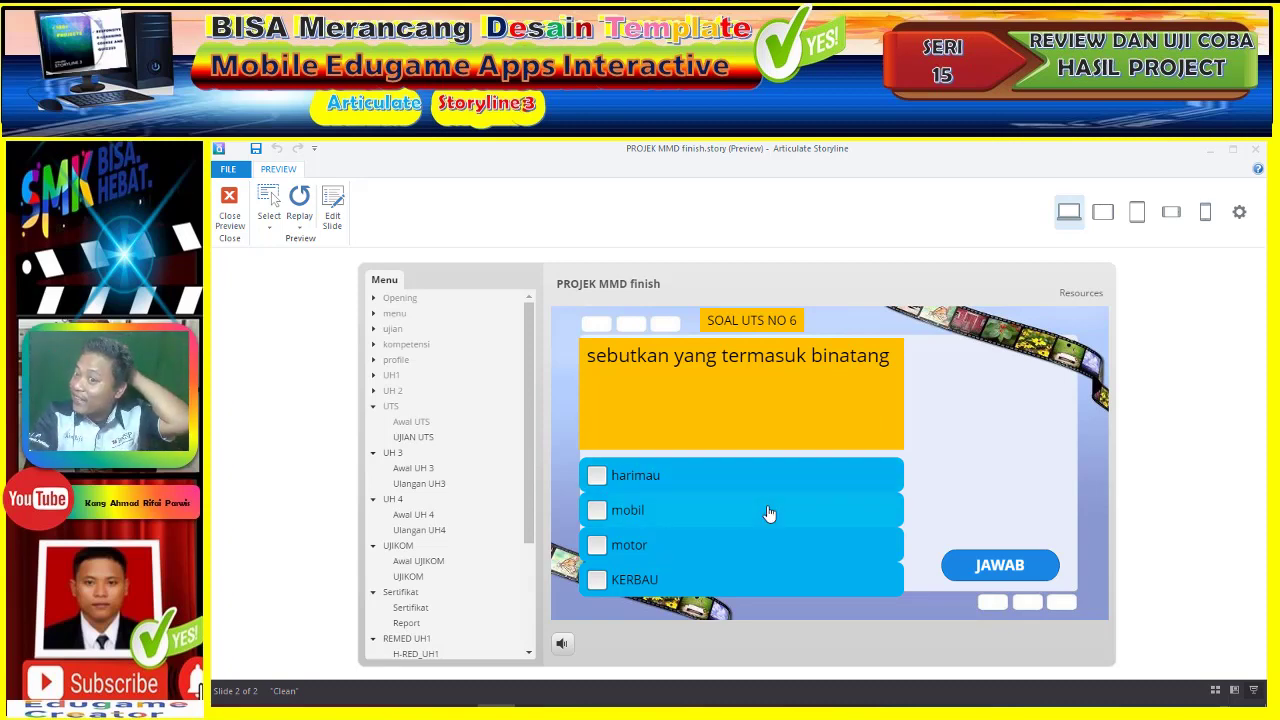
- Answer UTS question 6 with harimau and KERBAU, and question 7 with KERBAU
left_click(690, 488)
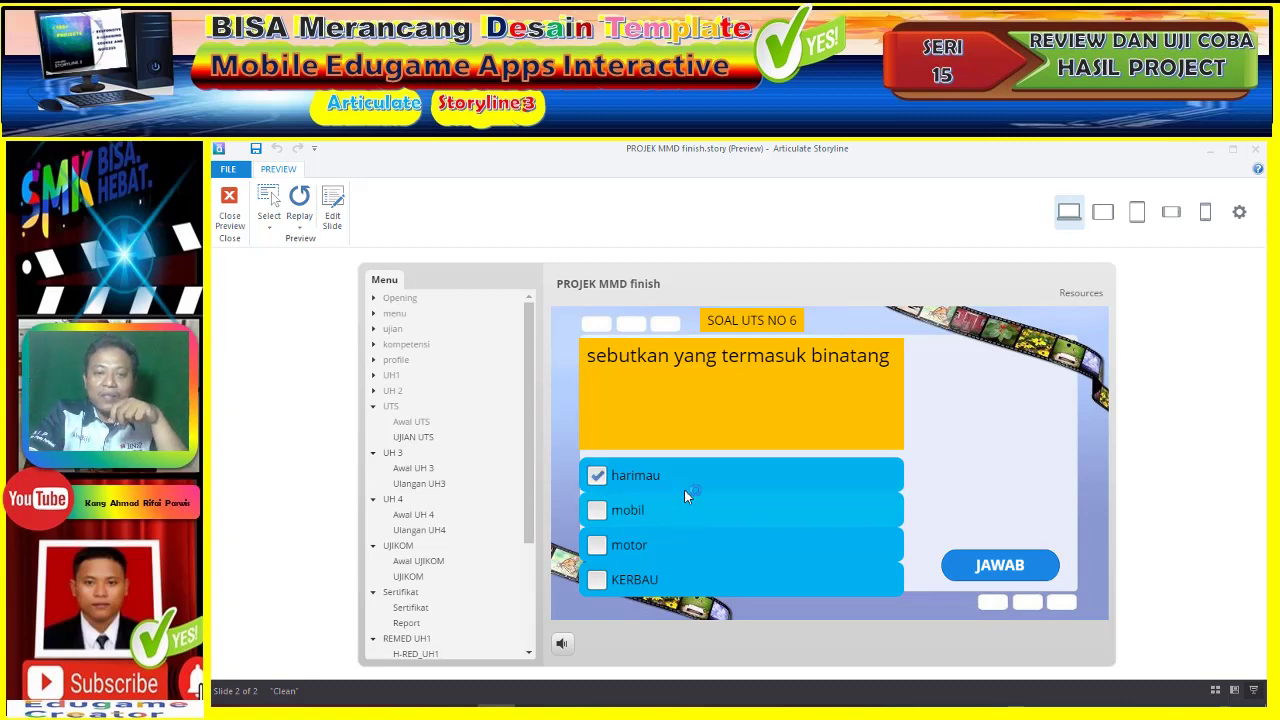
left_click(673, 581)
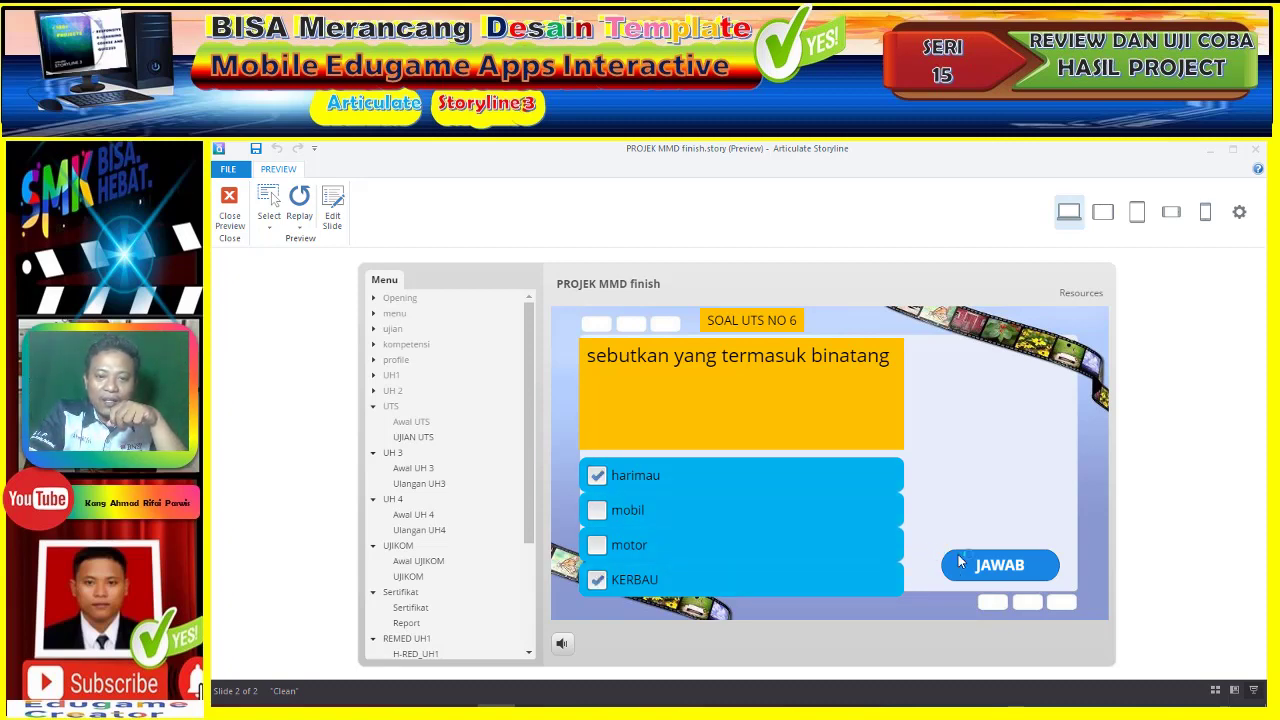
left_click(970, 570)
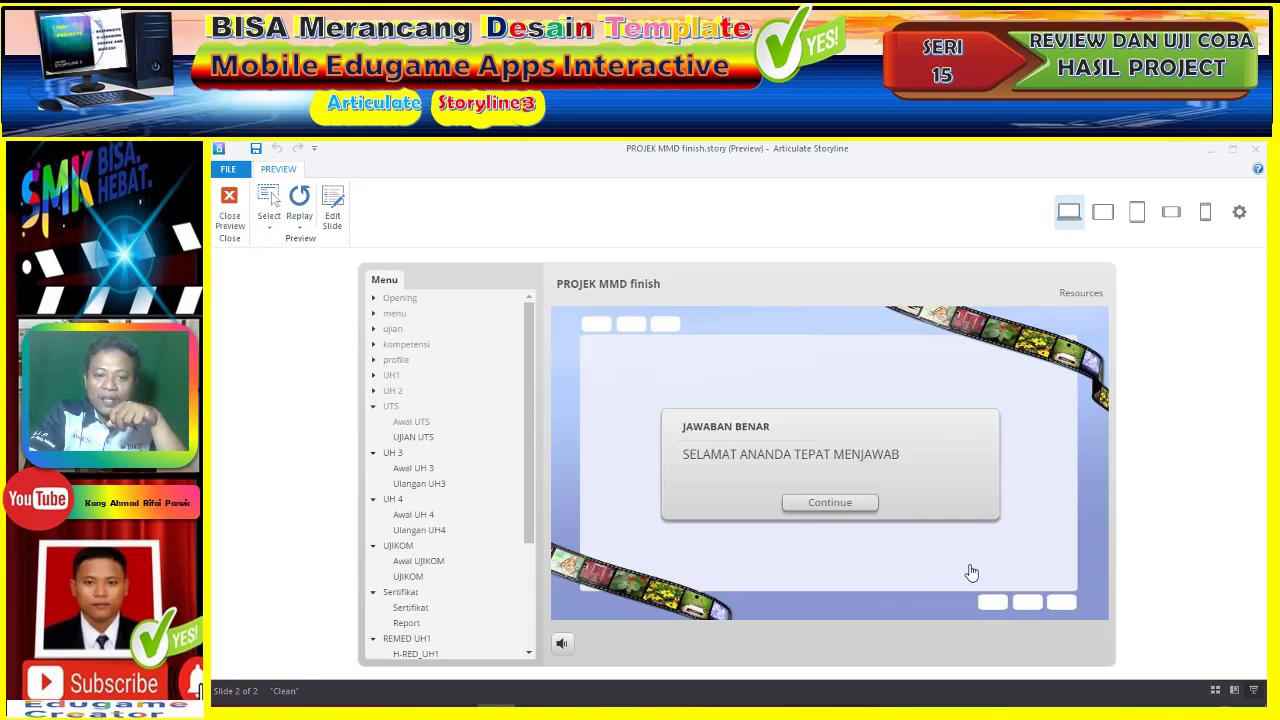
left_click(829, 503)
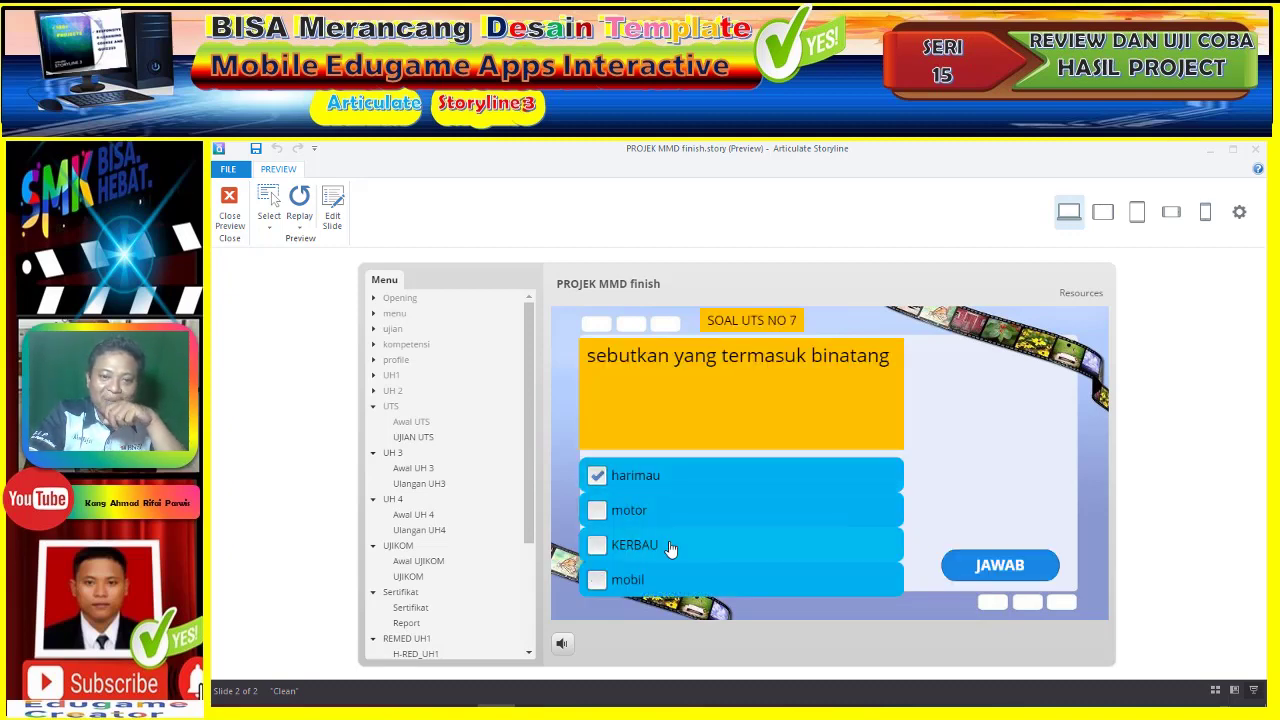
left_click(670, 549)
left_click(976, 574)
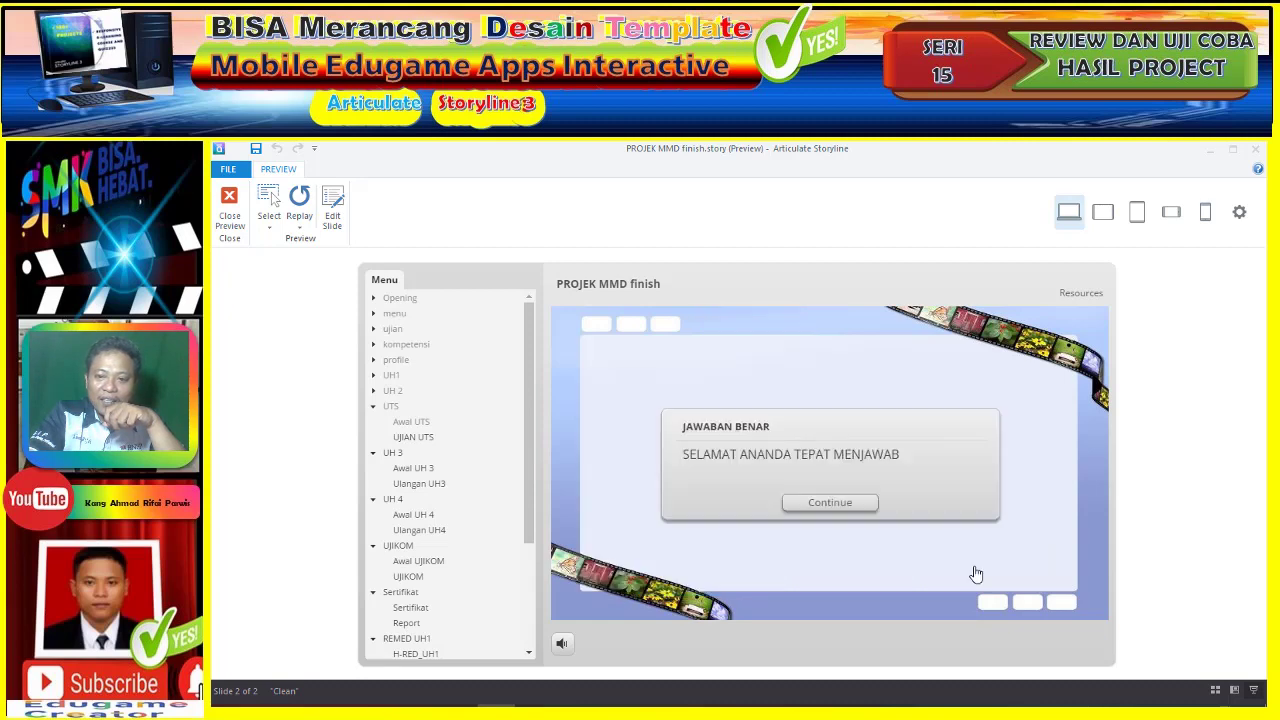
left_click(870, 505)
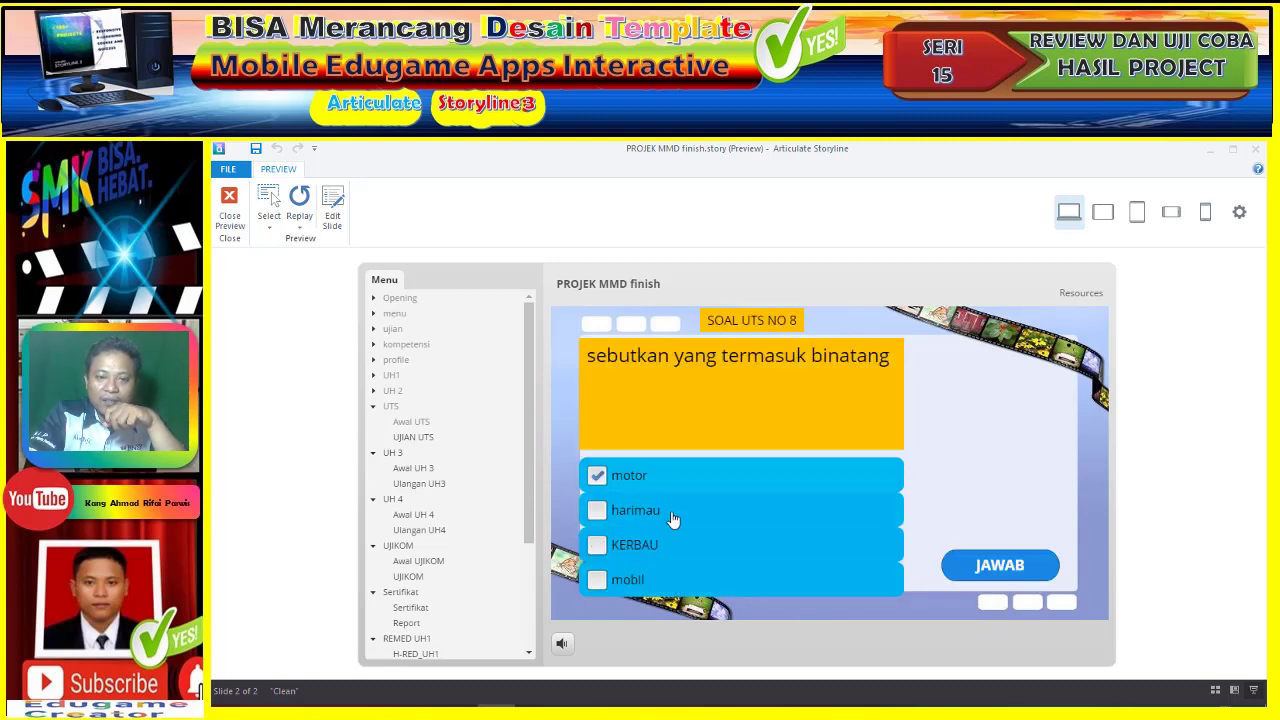
- Answer UTS question 8 with harimau, resubmitting after the wrong-answer feedback
left_click(670, 512)
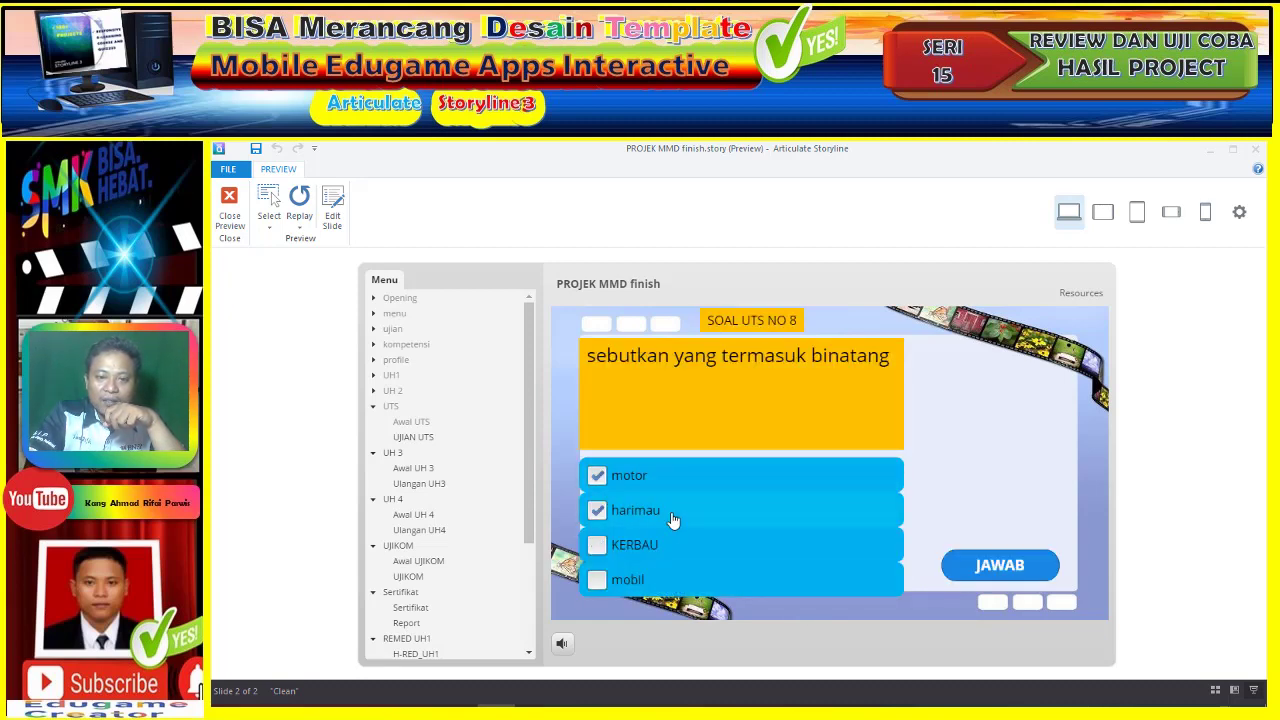
left_click(1000, 566)
left_click(847, 506)
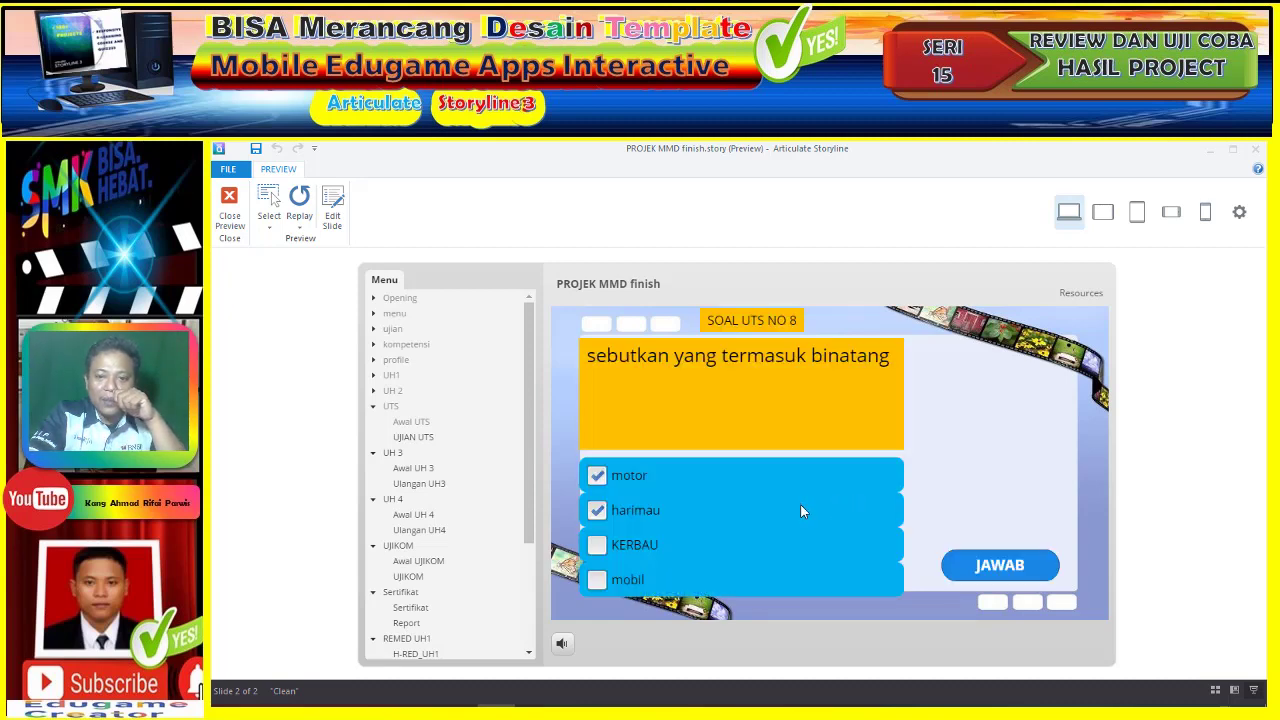
left_click(651, 485)
left_click(645, 490)
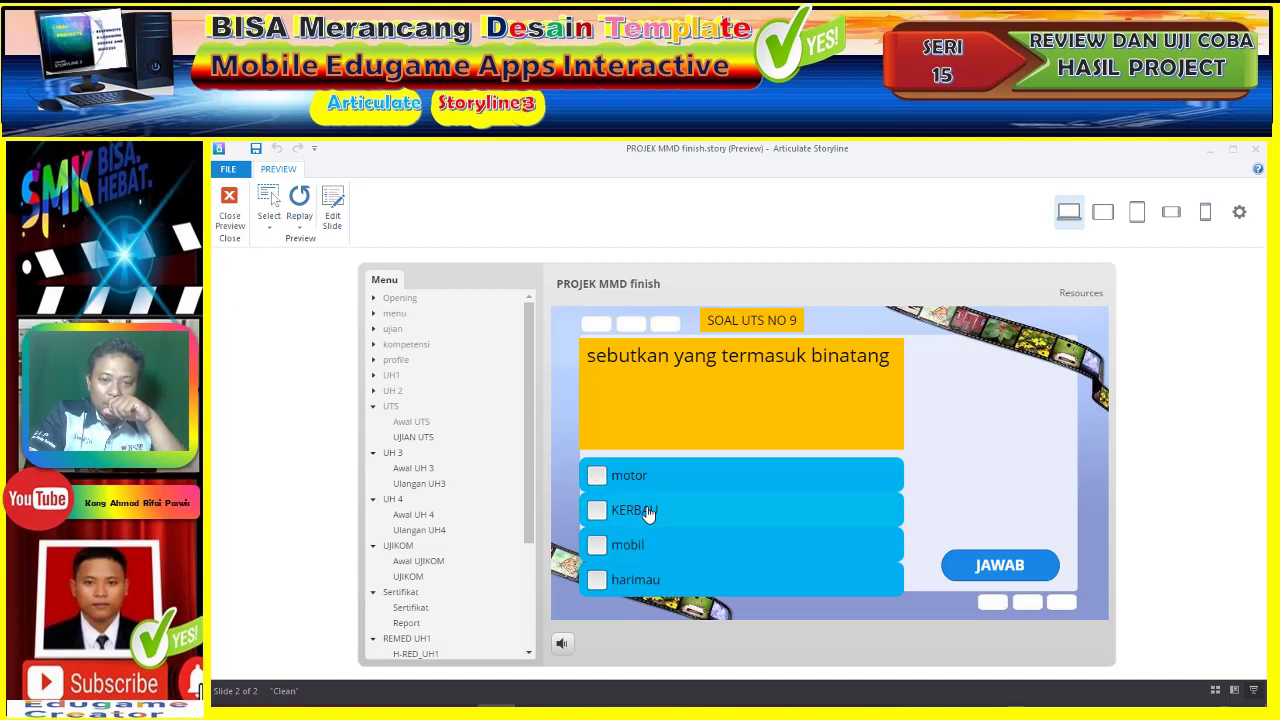
- Answer question 9 with KERBAU and harimau, and question 10 with KERBAU, unticking motor
left_click(650, 516)
left_click(702, 585)
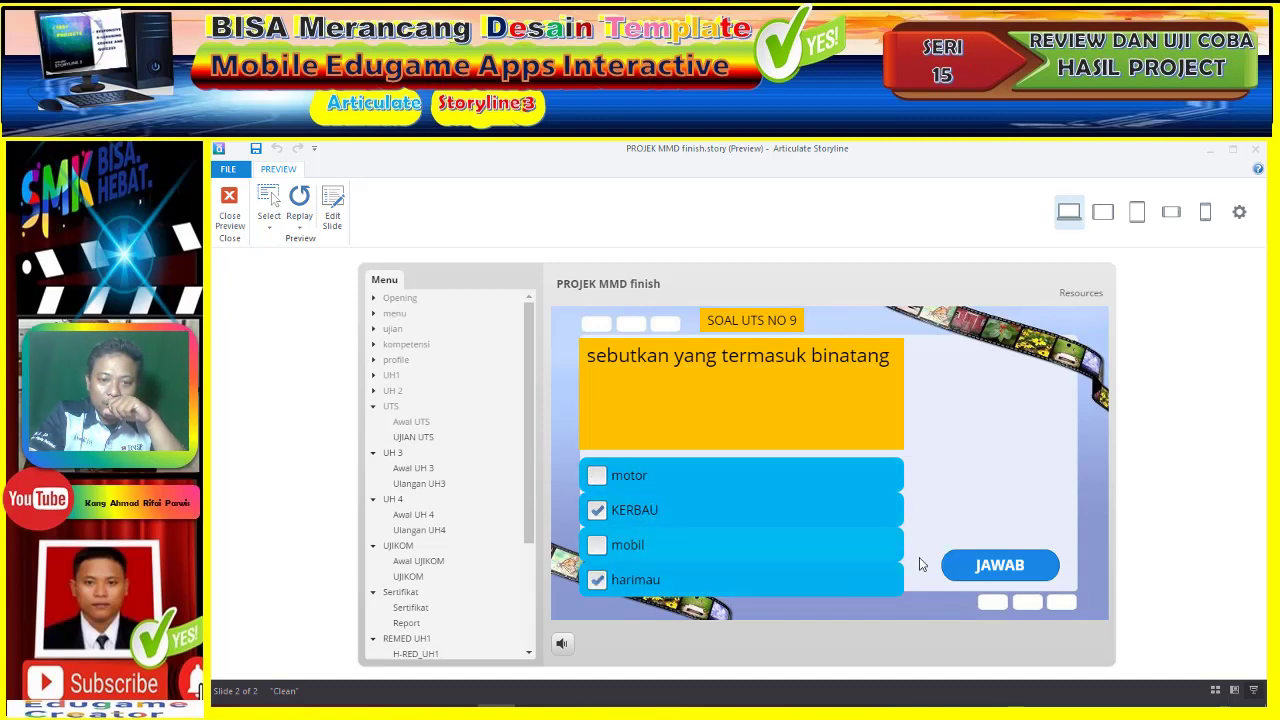
left_click(985, 567)
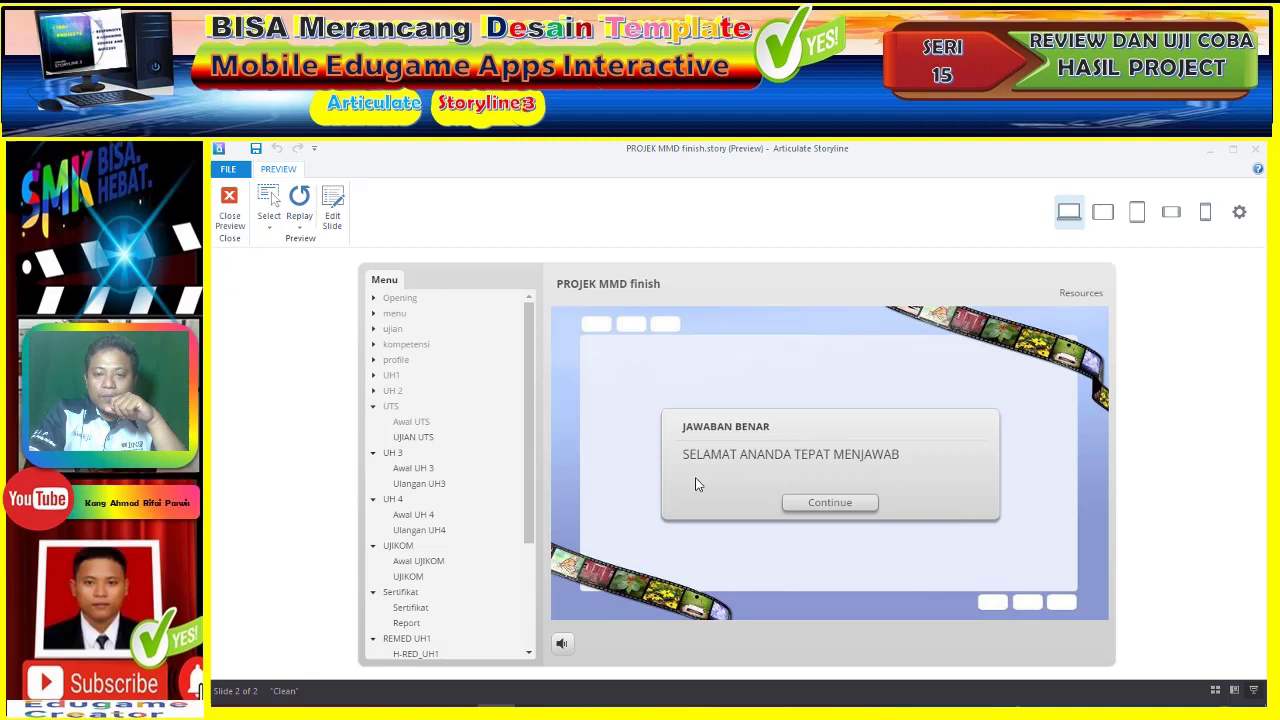
left_click(844, 508)
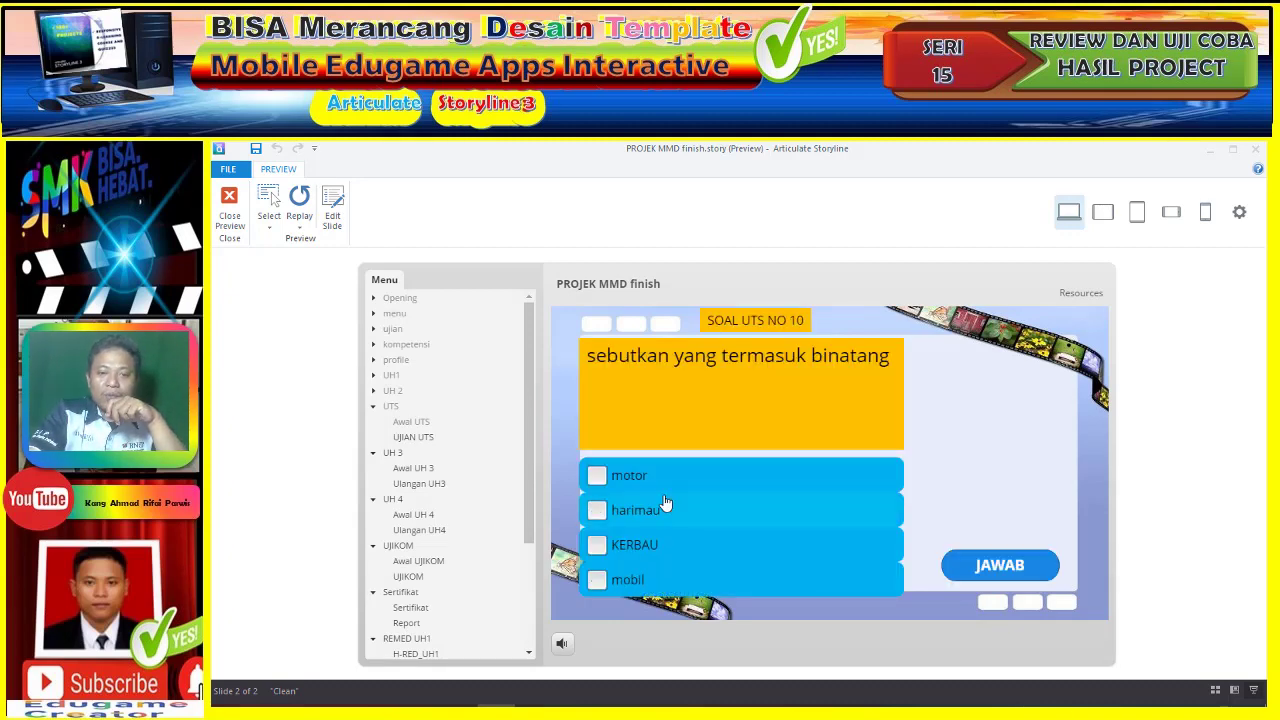
left_click(661, 549)
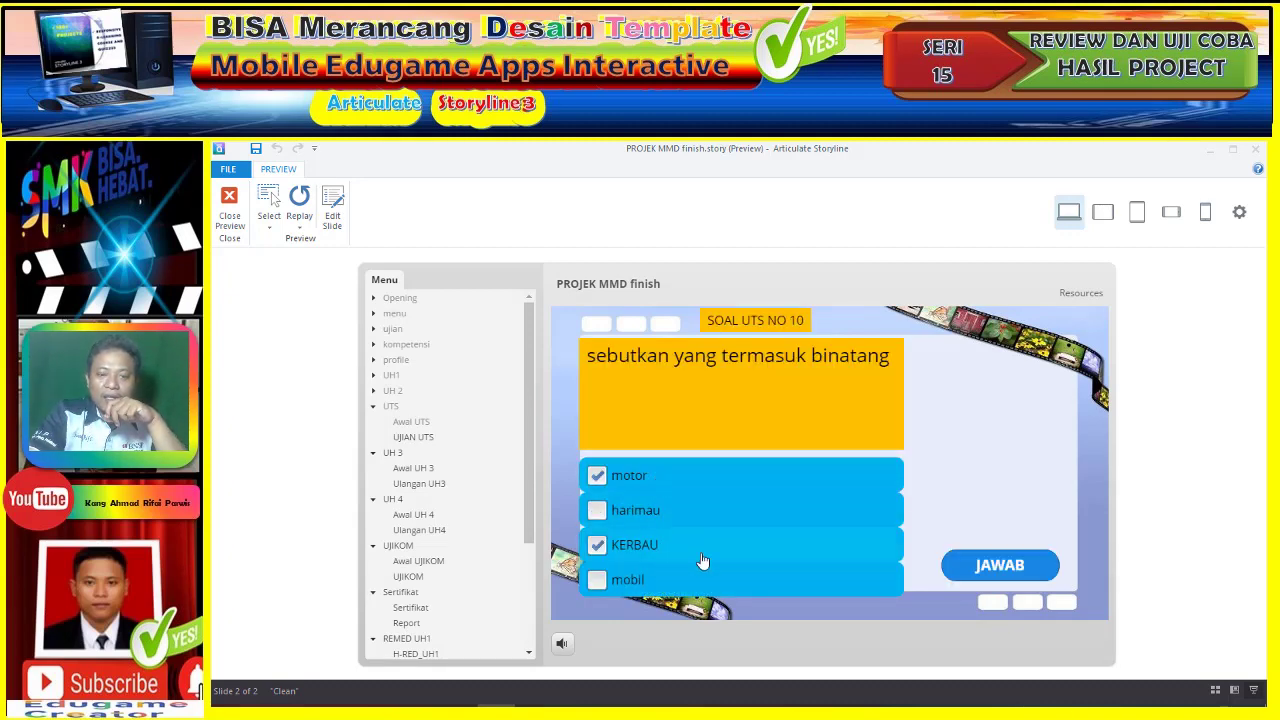
left_click(668, 488)
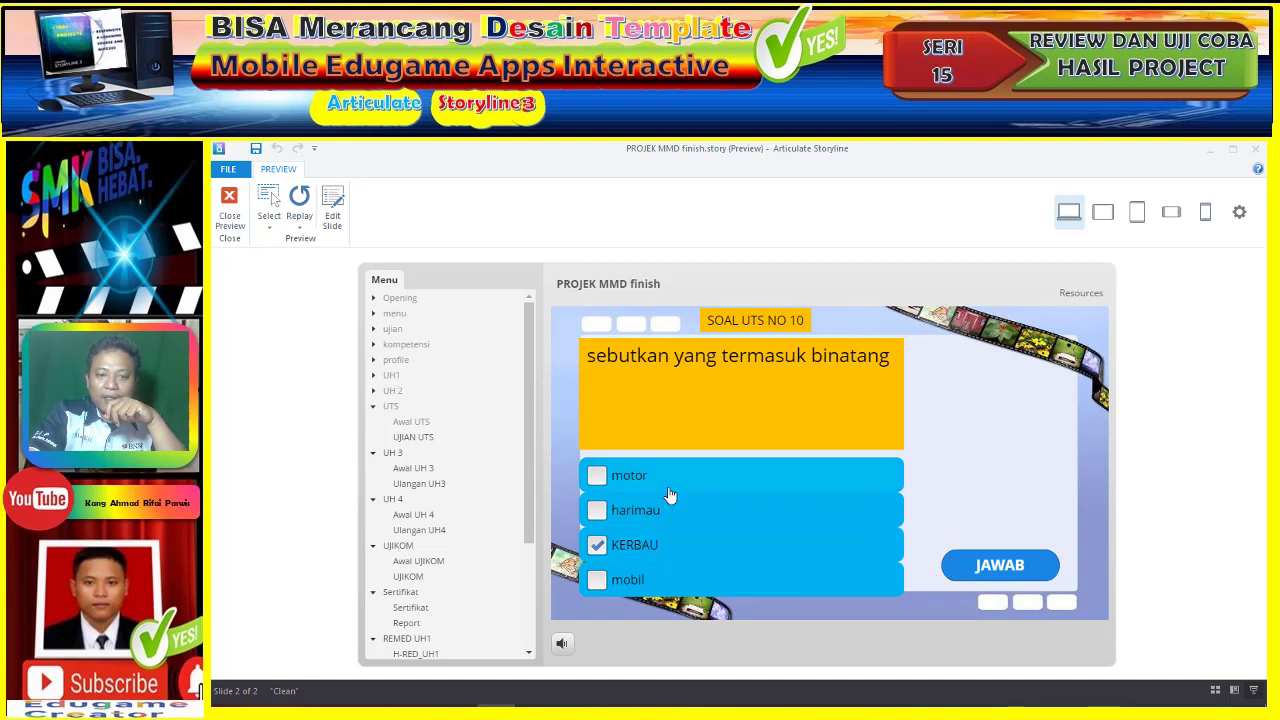
left_click(978, 578)
- Close the UTS feedback, continue from the result slide to UH 3 and start it
left_click(835, 507)
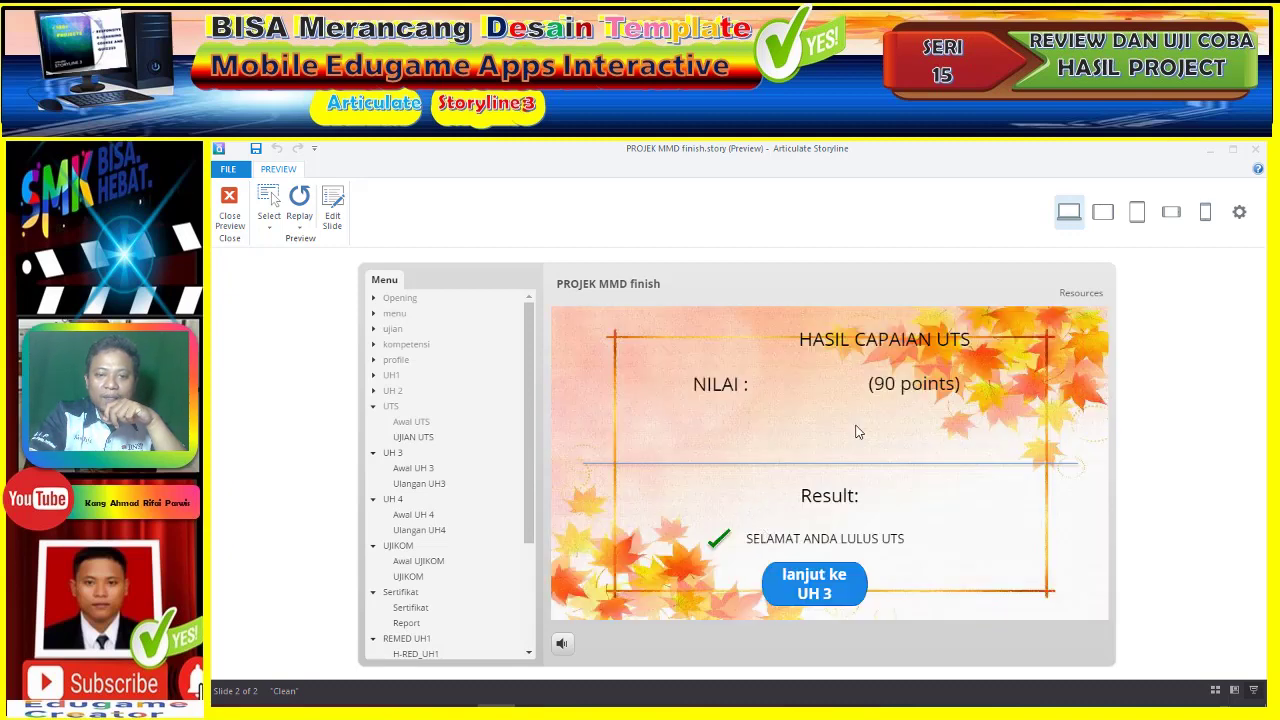
left_click(829, 585)
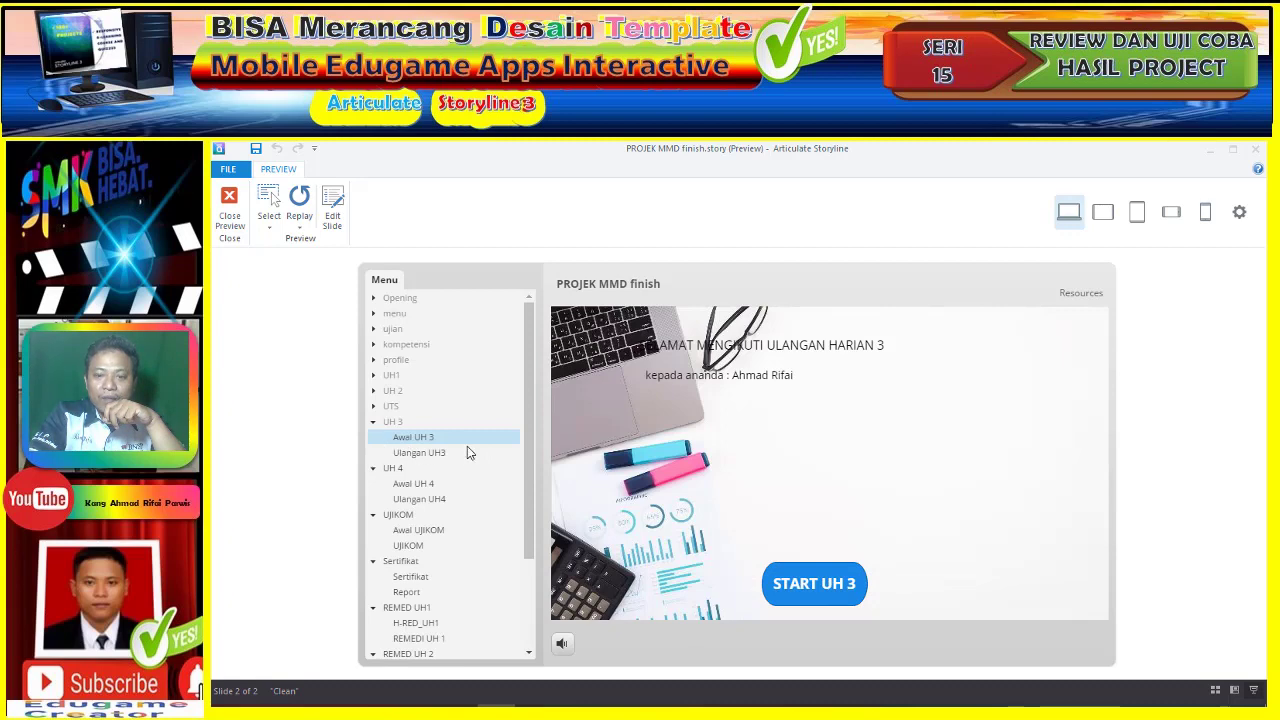
left_click(814, 585)
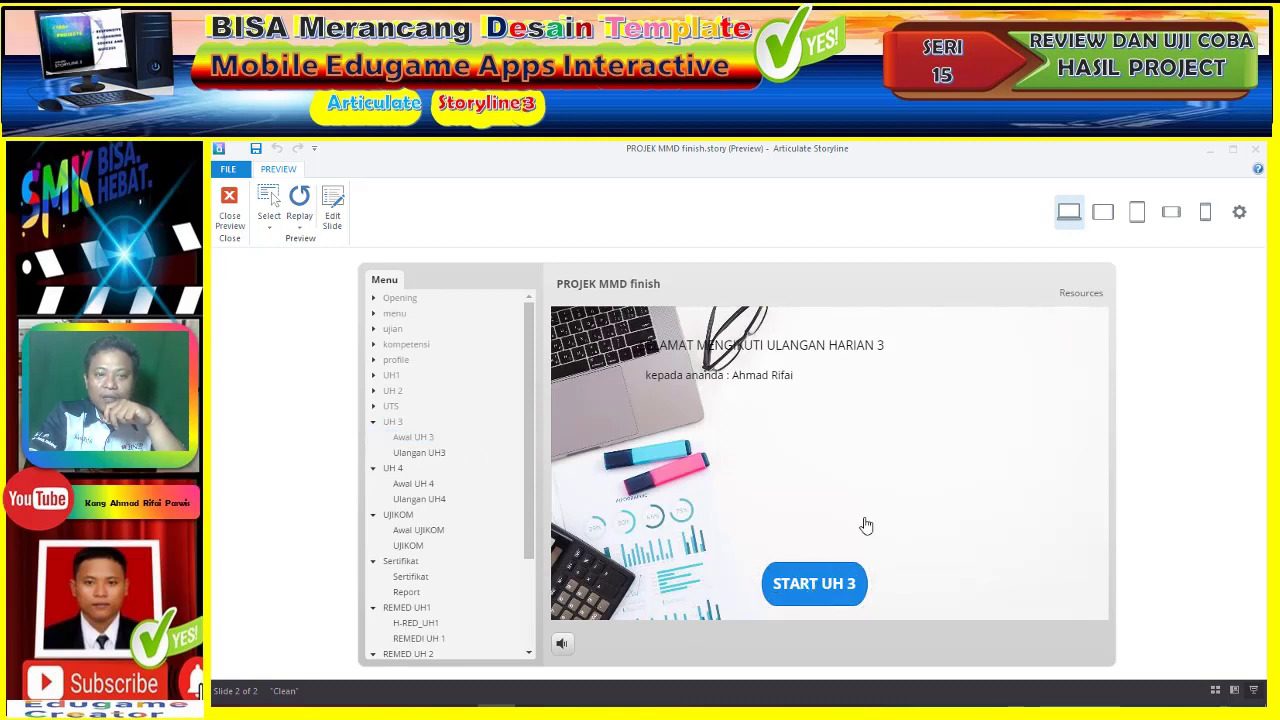
- Match TAHAP 1–5 with LANGKAH 1–5 on UH 3 question 1 and submit
left_click(981, 415)
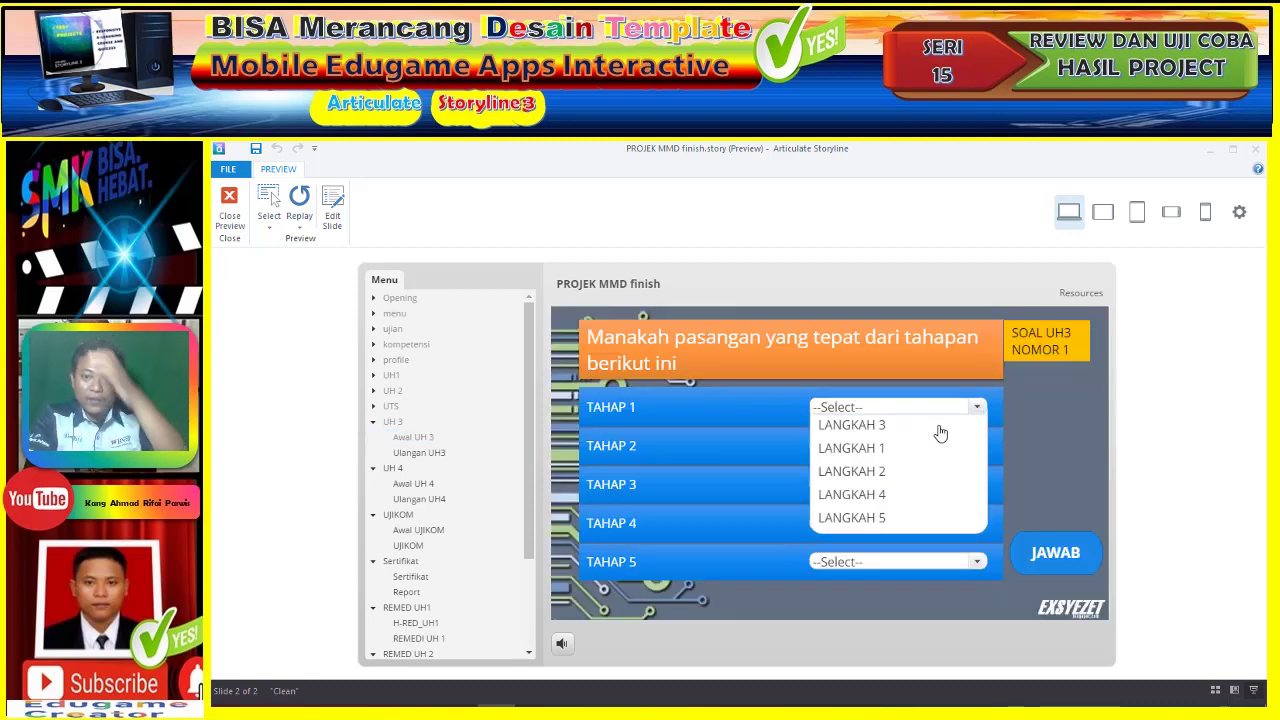
left_click(926, 456)
left_click(952, 450)
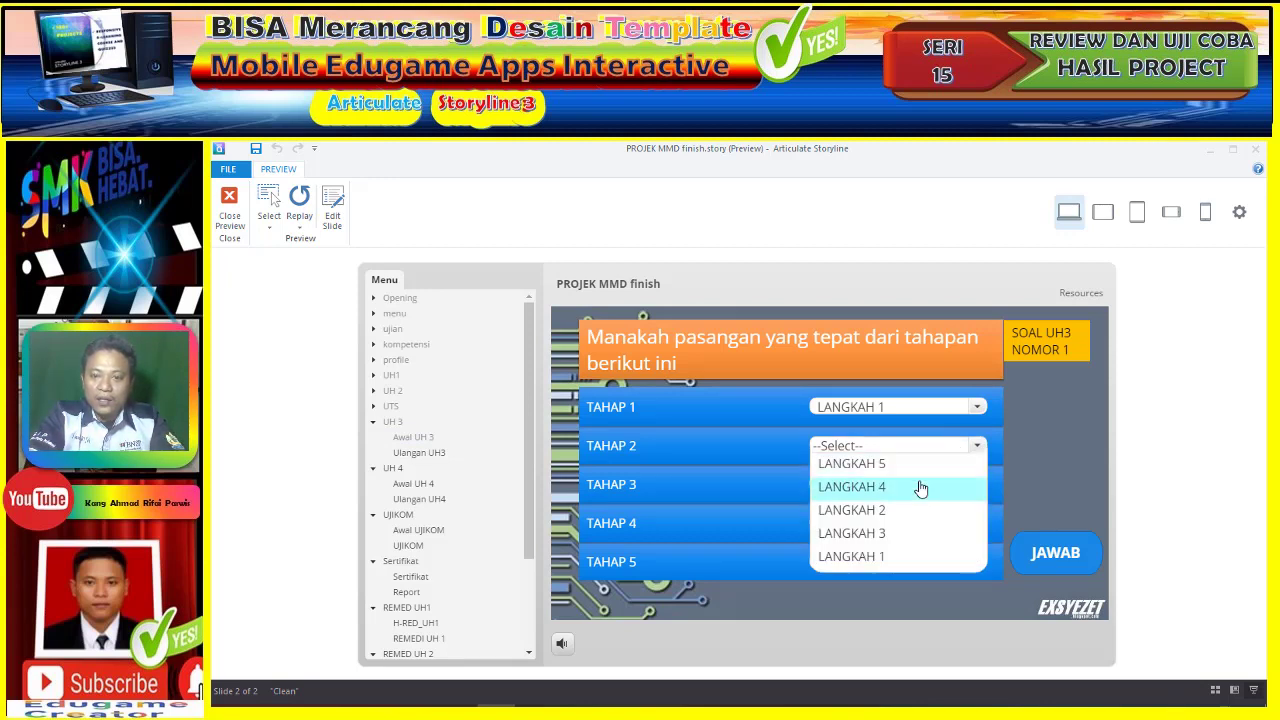
left_click(905, 510)
left_click(941, 485)
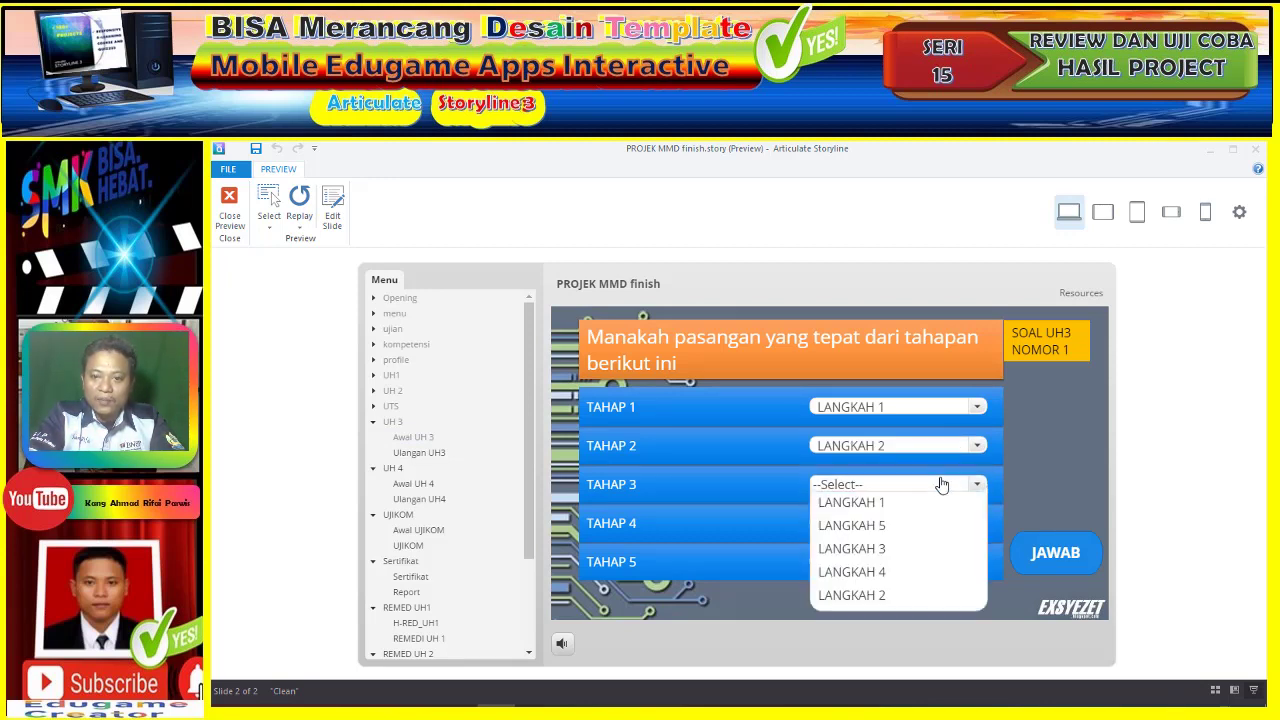
left_click(901, 552)
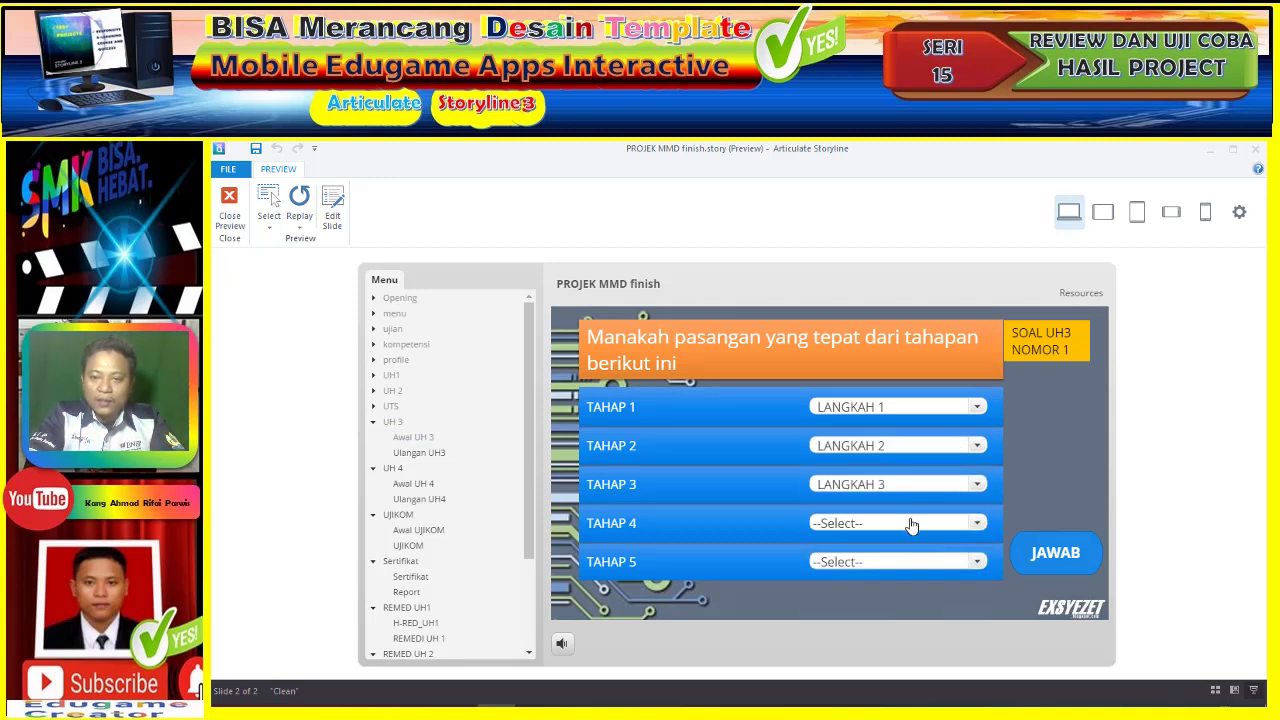
left_click(910, 521)
left_click(889, 634)
left_click(909, 561)
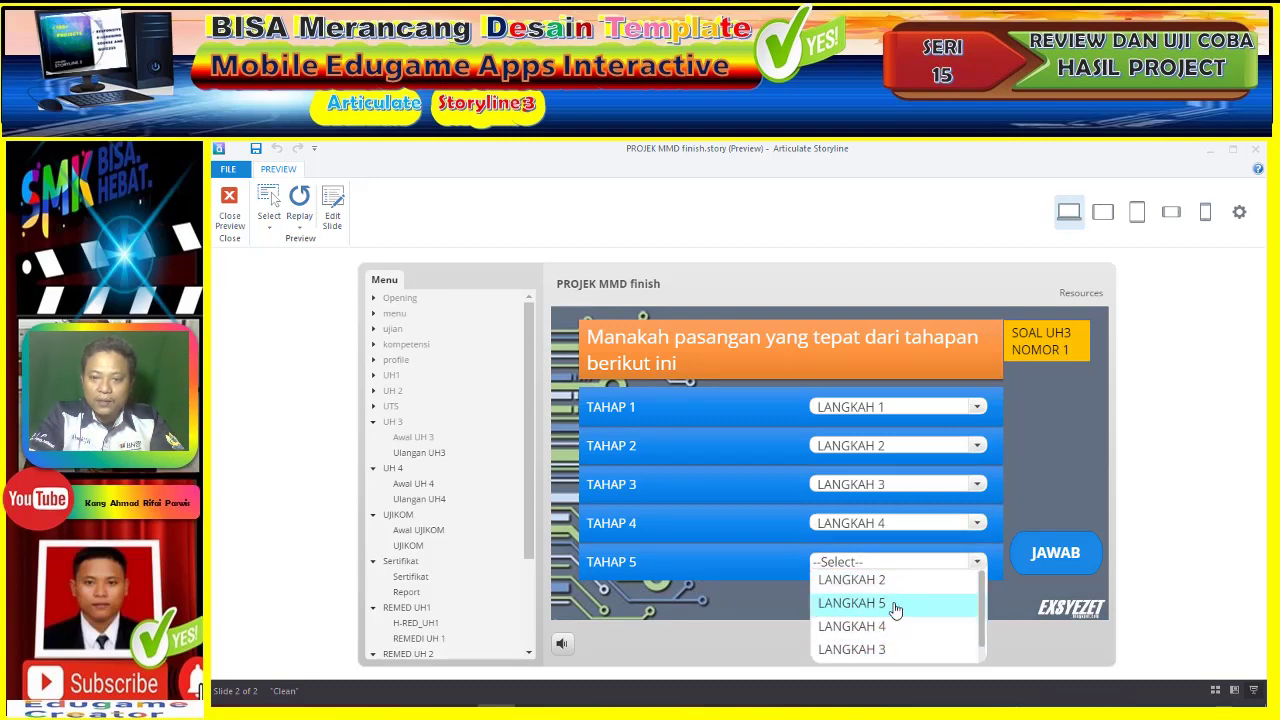
left_click(894, 604)
left_click(1039, 566)
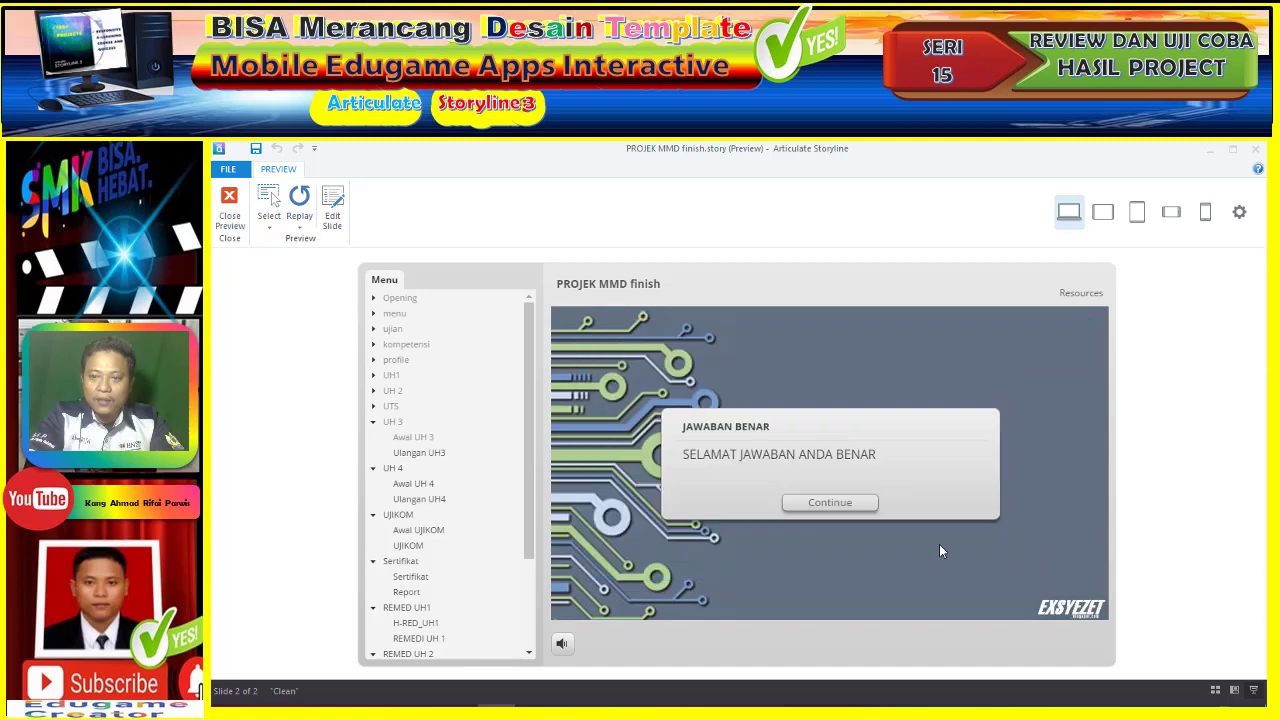
left_click(829, 503)
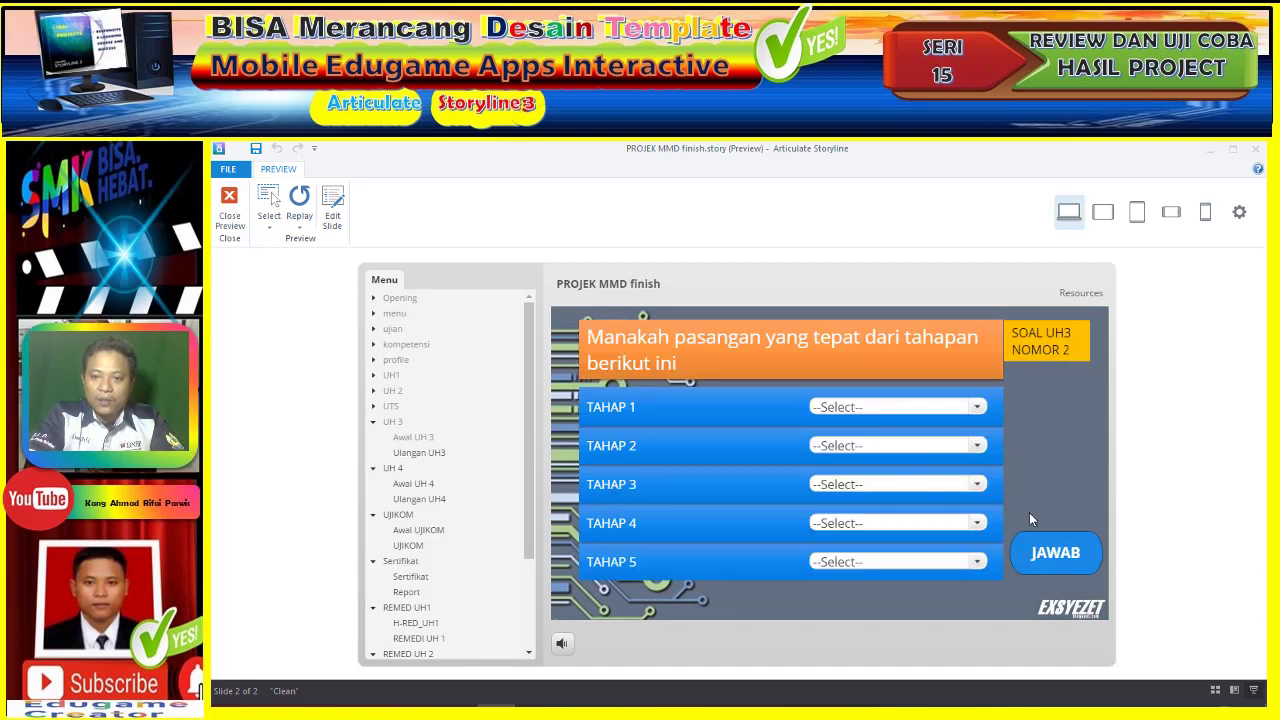
- Match TAHAP 1–5 with LANGKAH 1–5 on question 2, correcting TAHAP 5, and submit
left_click(980, 410)
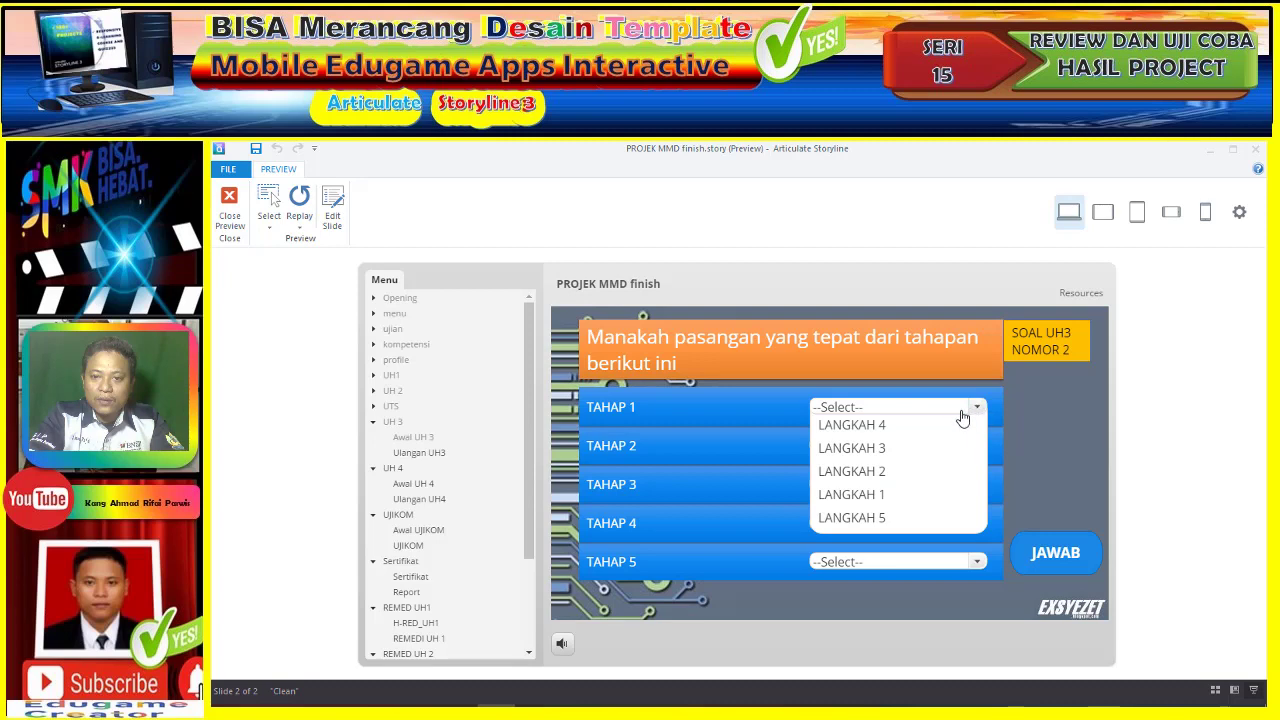
left_click(891, 494)
left_click(895, 446)
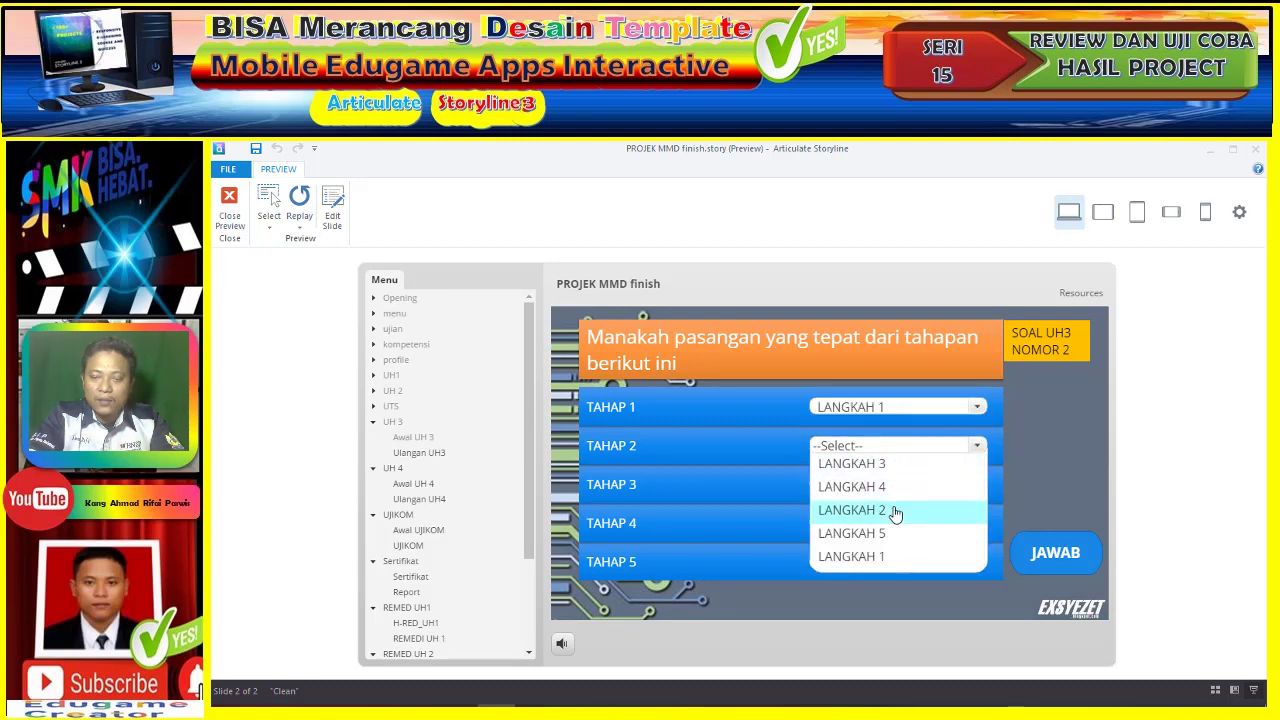
left_click(893, 510)
left_click(886, 488)
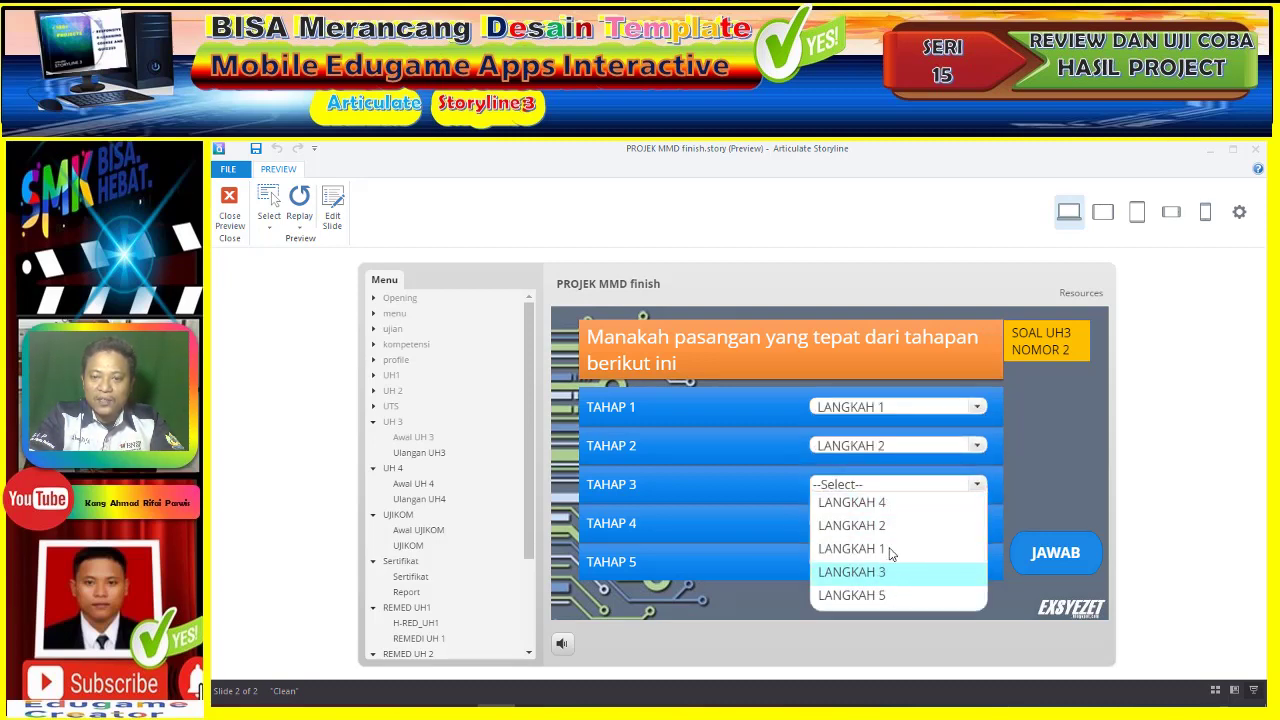
left_click(887, 571)
left_click(898, 521)
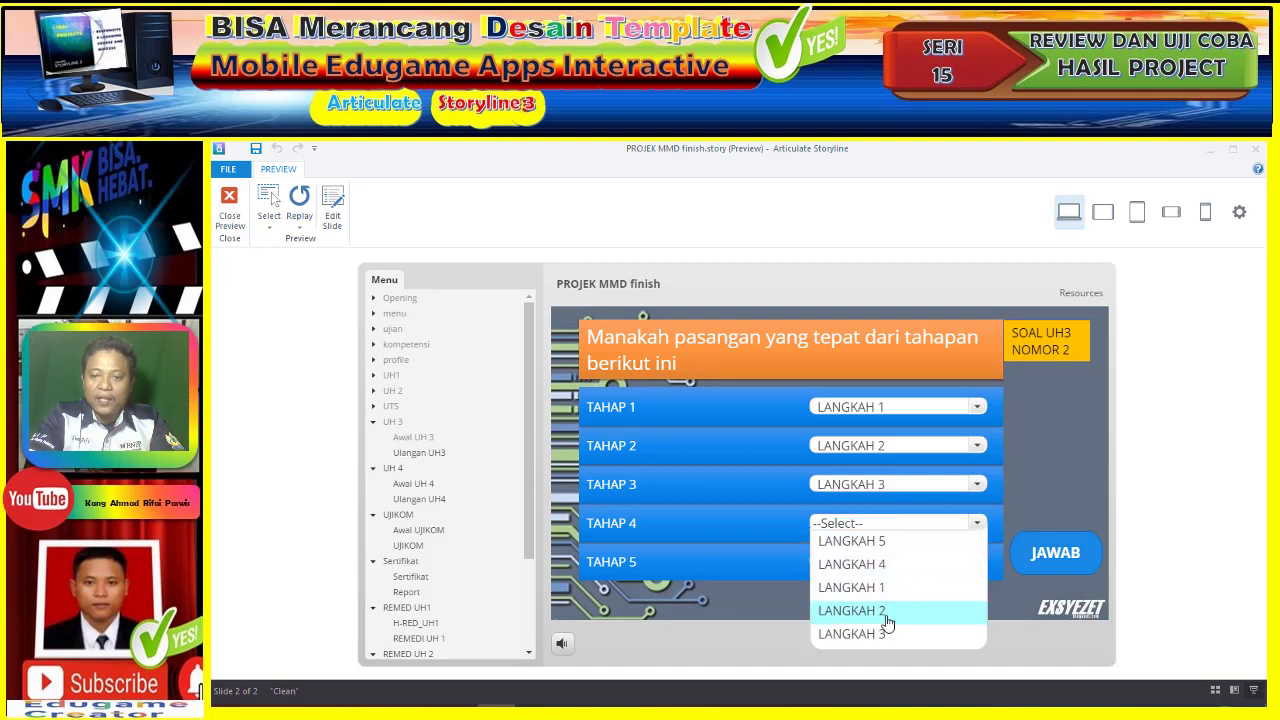
left_click(888, 565)
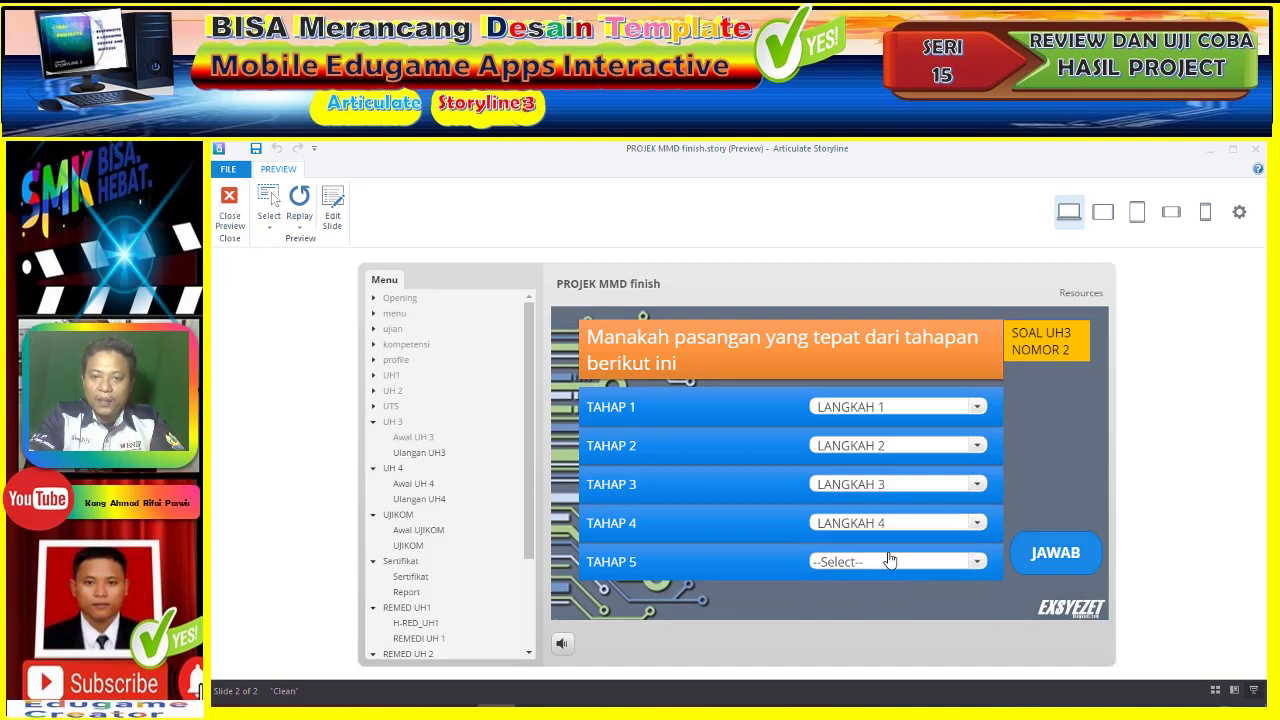
left_click(891, 567)
left_click(889, 584)
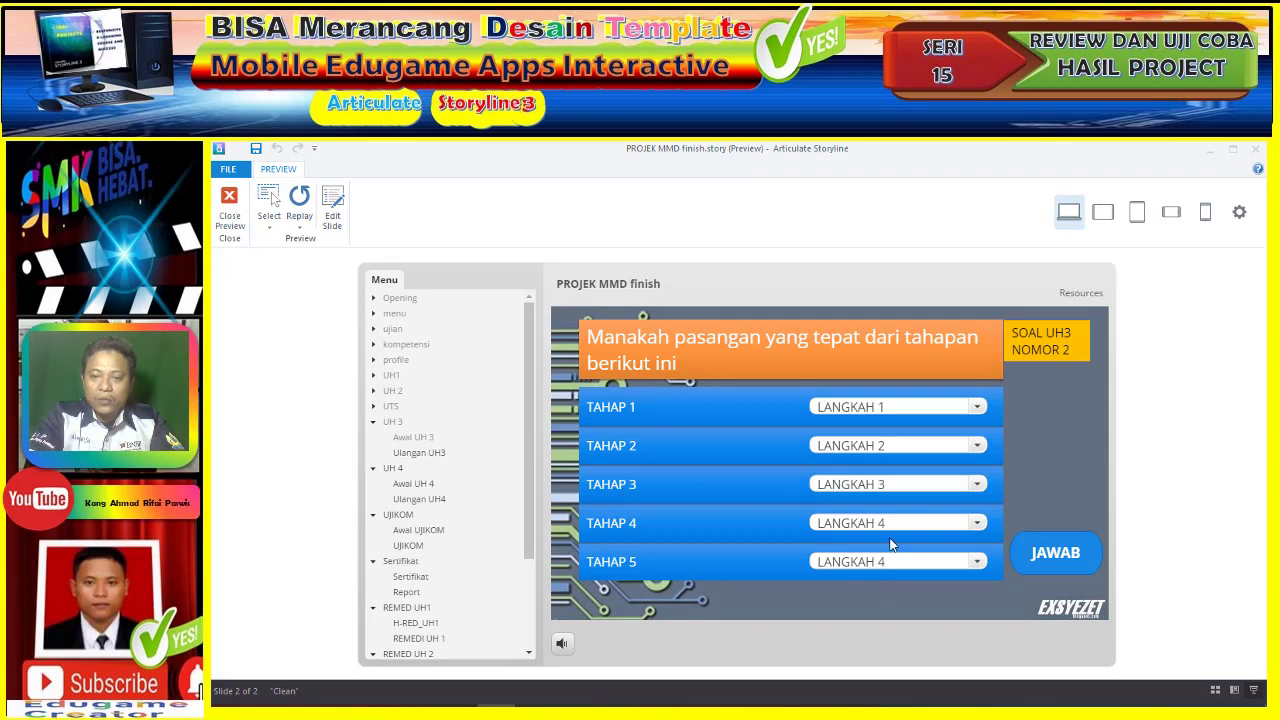
left_click(895, 566)
left_click(887, 618)
left_click(1053, 563)
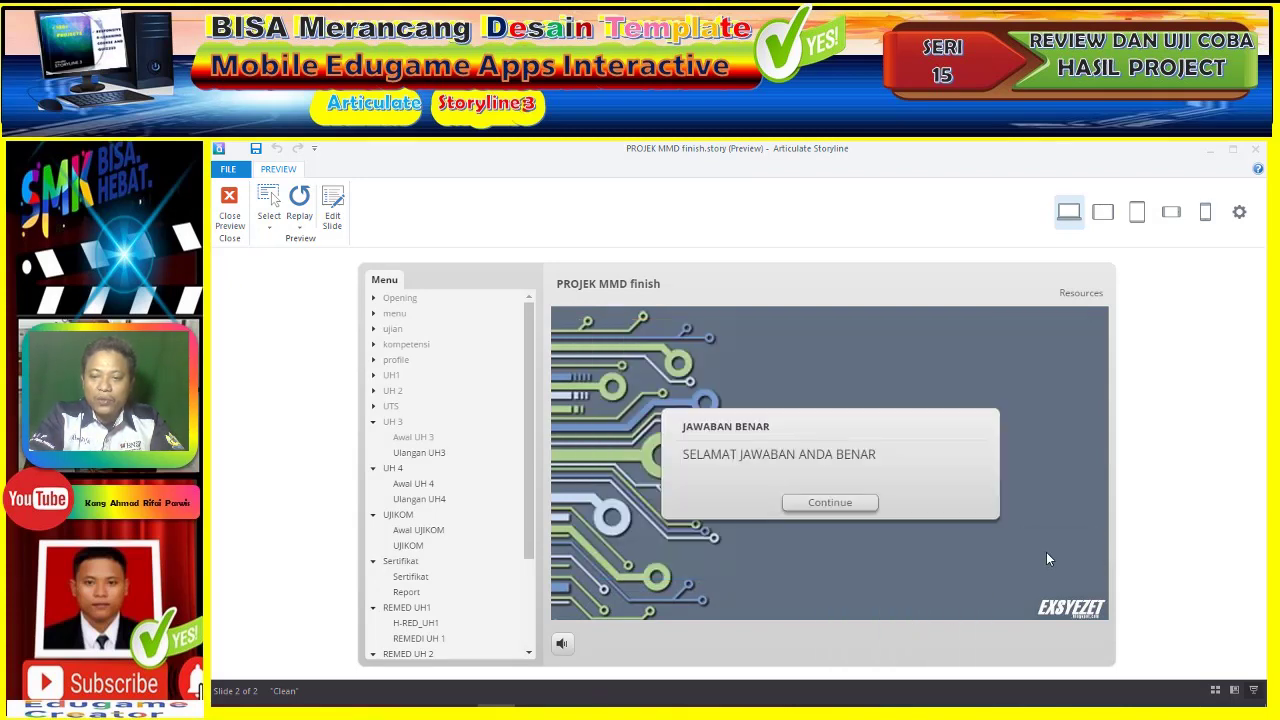
left_click(856, 509)
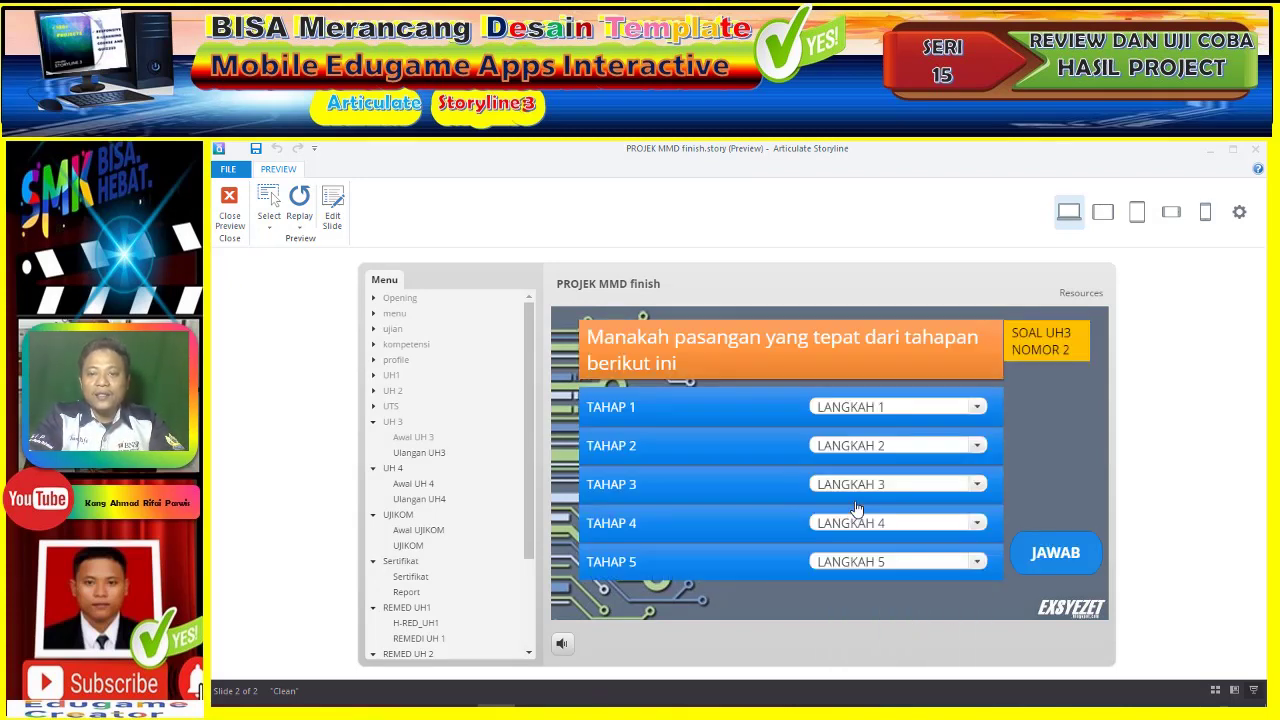
- Match TAHAP 1–5 with LANGKAH 1–5 on question 3 and submit
left_click(905, 407)
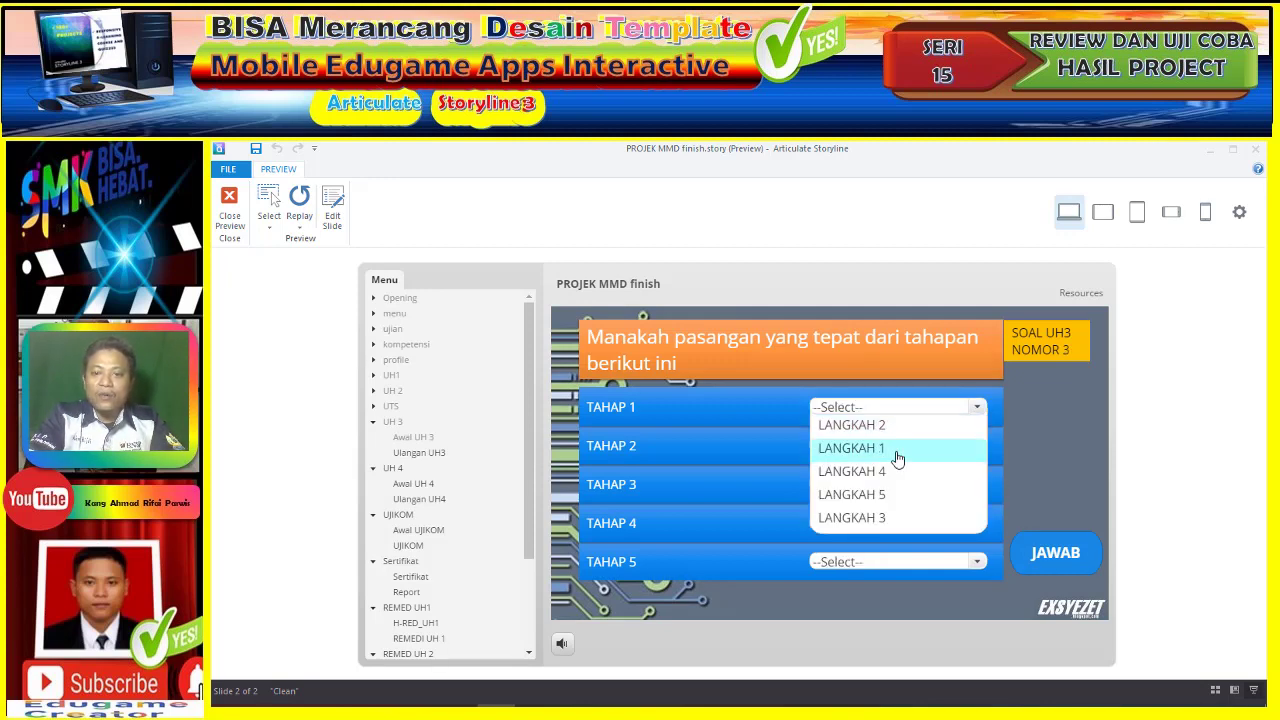
left_click(897, 457)
left_click(889, 446)
left_click(889, 465)
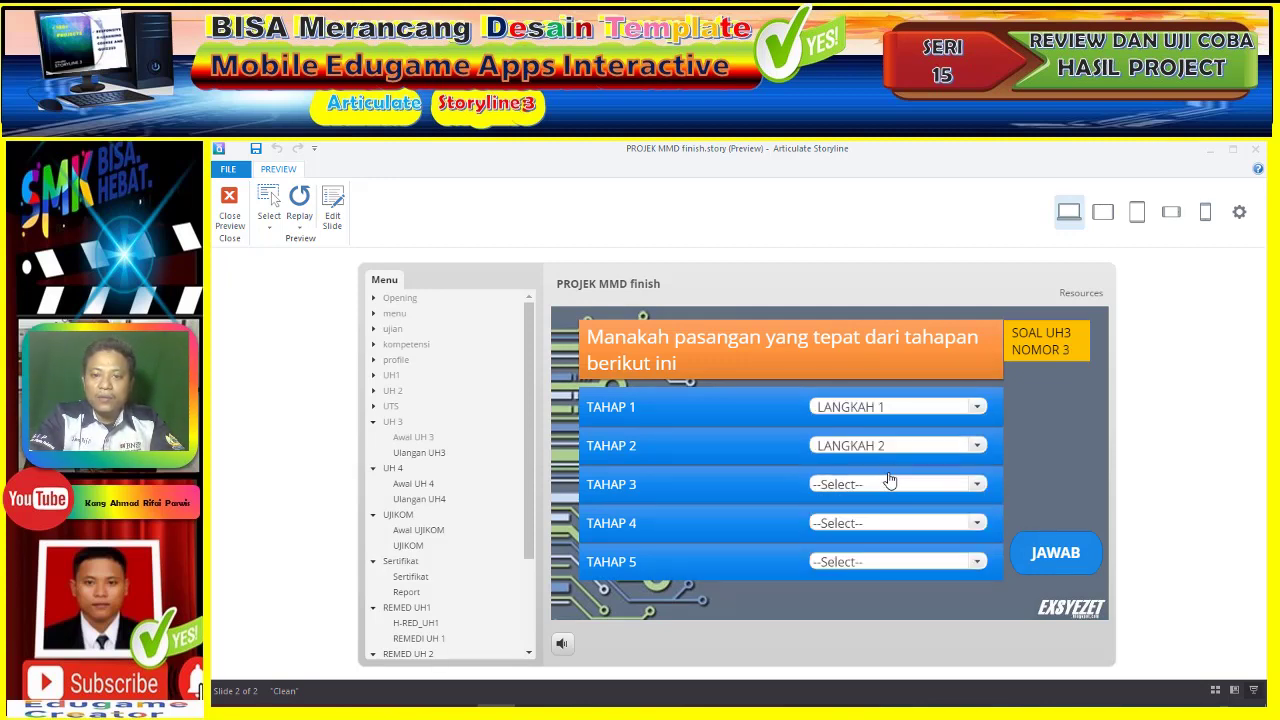
left_click(889, 487)
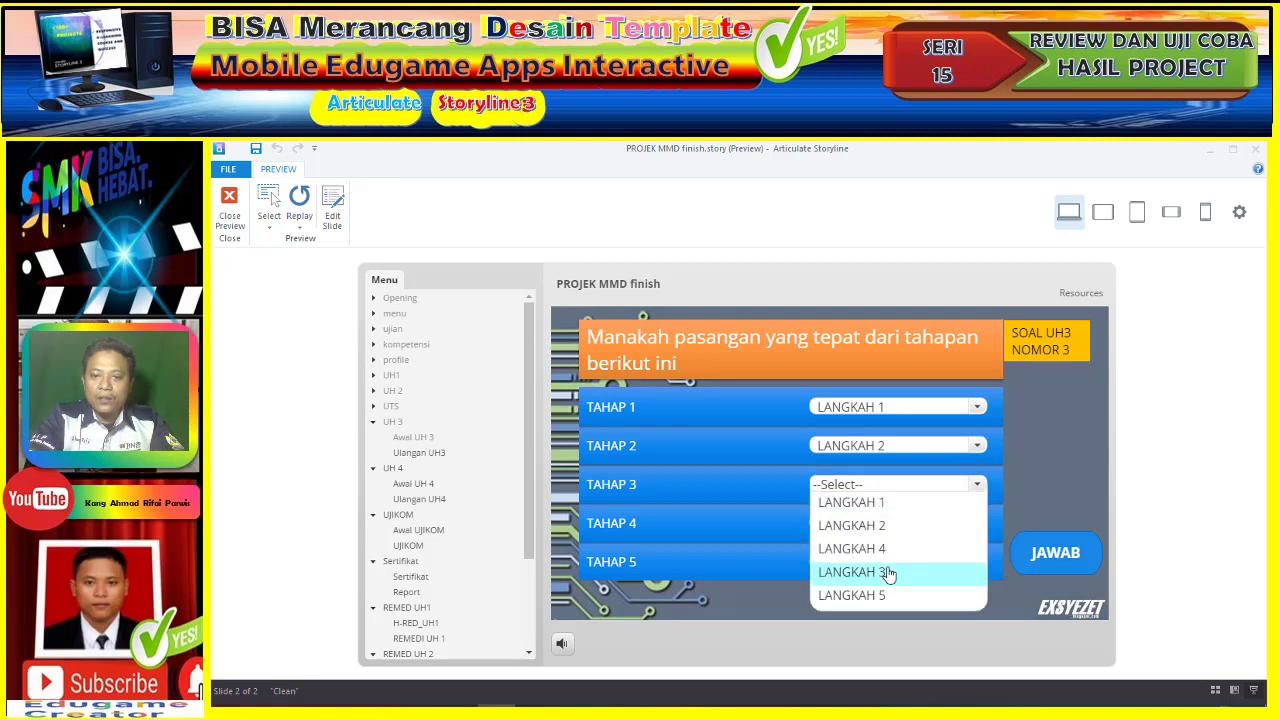
left_click(888, 572)
left_click(886, 525)
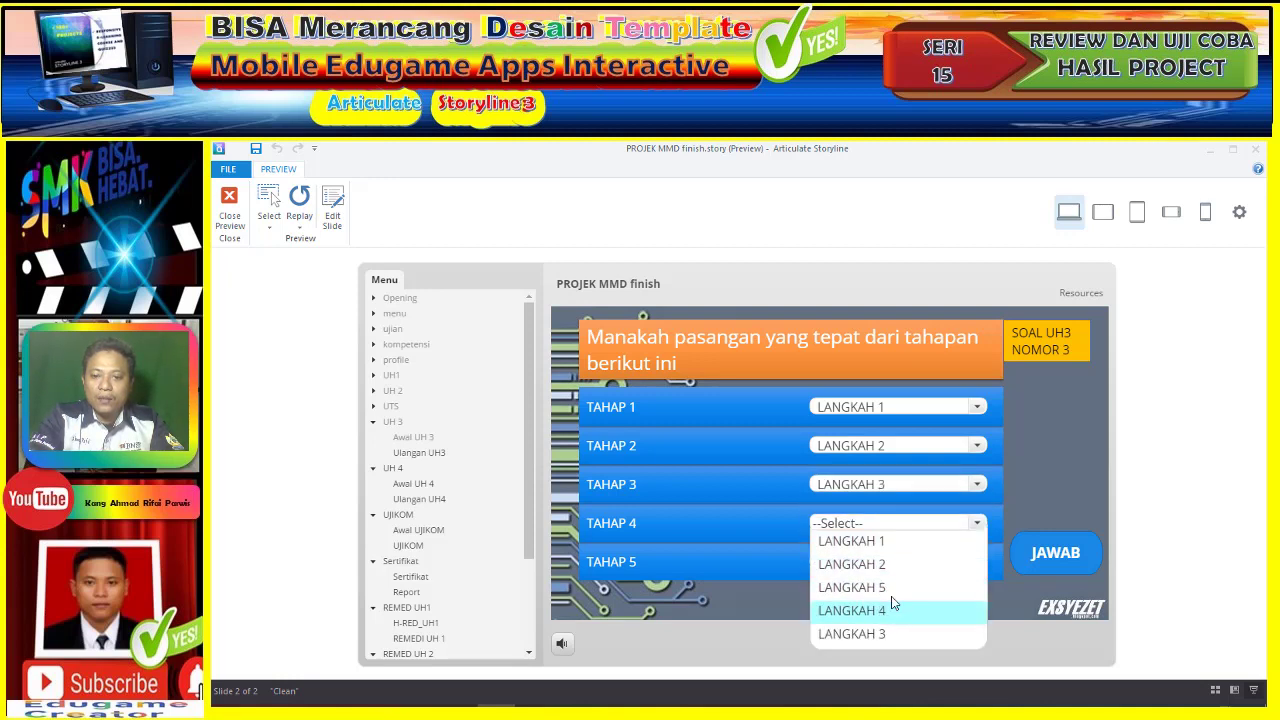
left_click(893, 606)
left_click(891, 561)
left_click(886, 606)
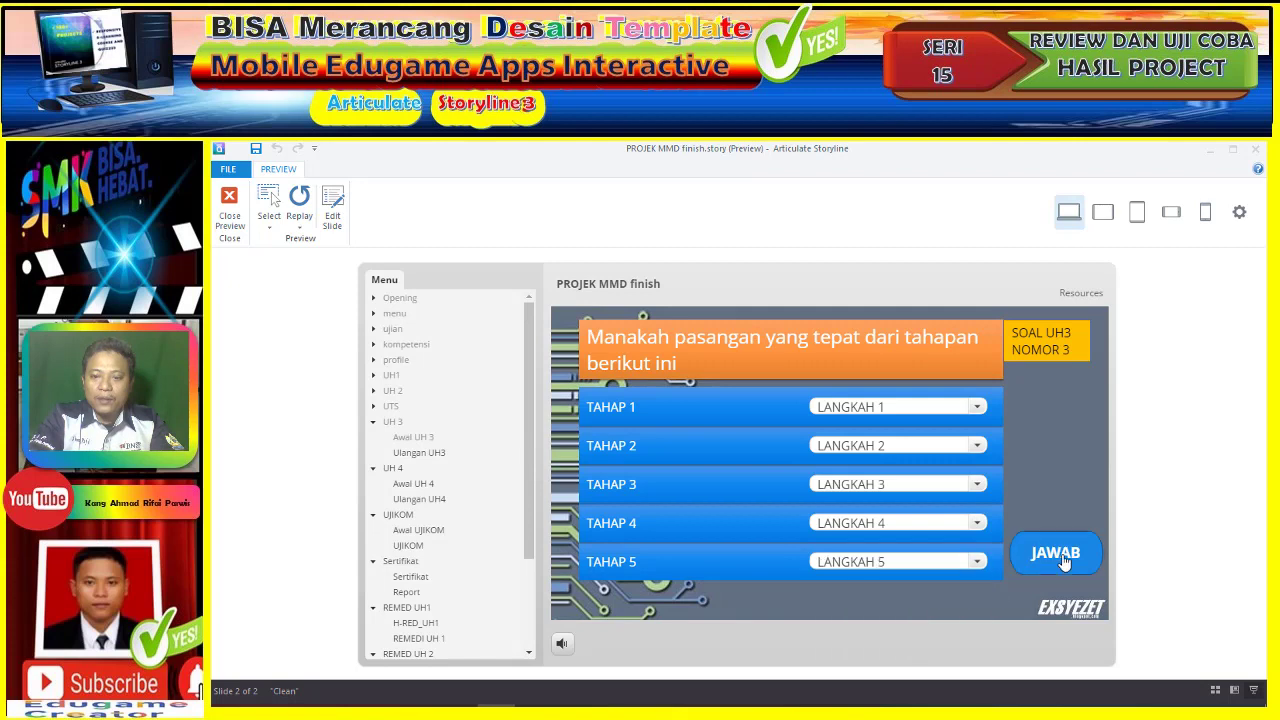
left_click(1058, 555)
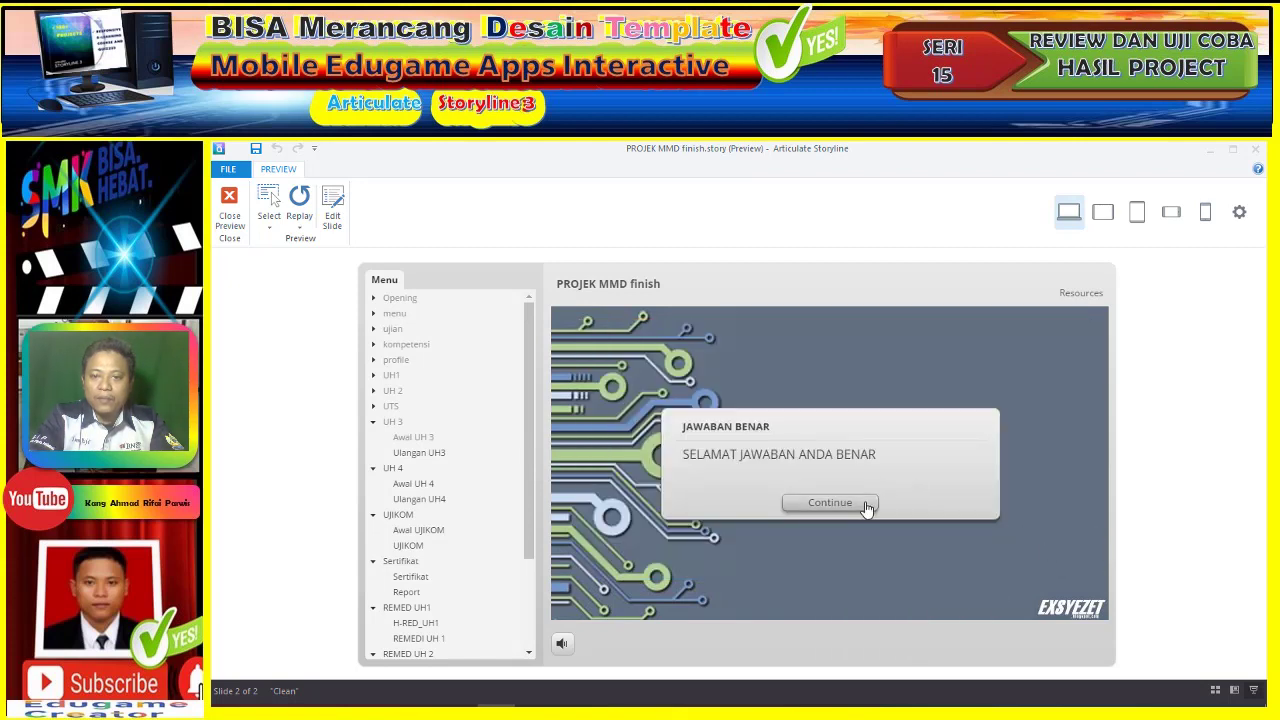
left_click(866, 504)
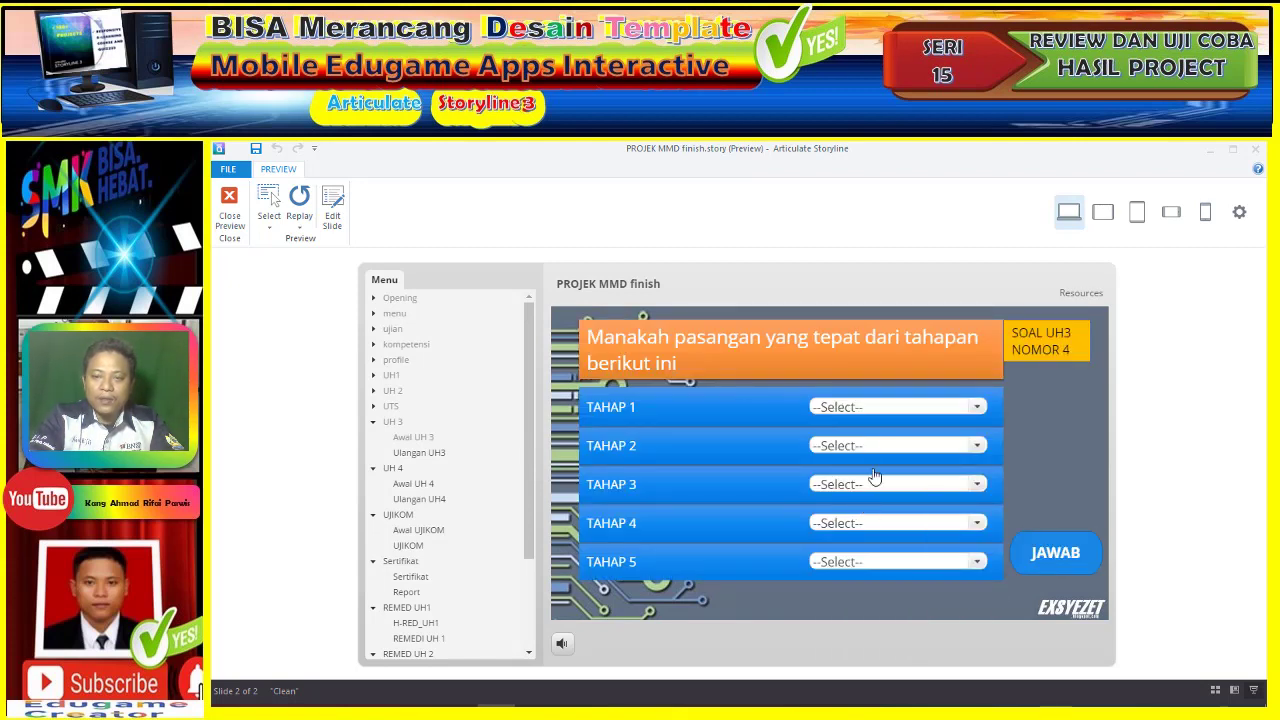
- Match TAHAP 1–5 with LANGKAH 1–5 on question 4, fixing TAHAP 2, and submit
left_click(878, 412)
left_click(878, 432)
left_click(877, 446)
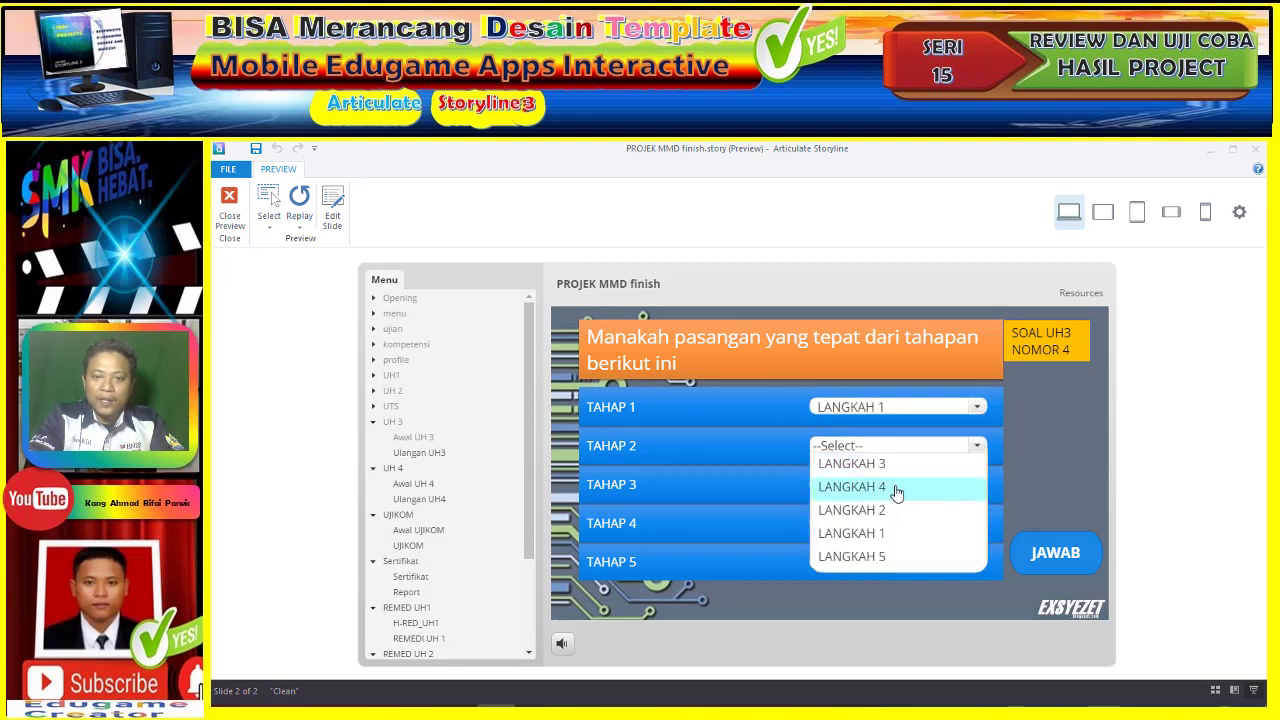
left_click(895, 468)
left_click(888, 448)
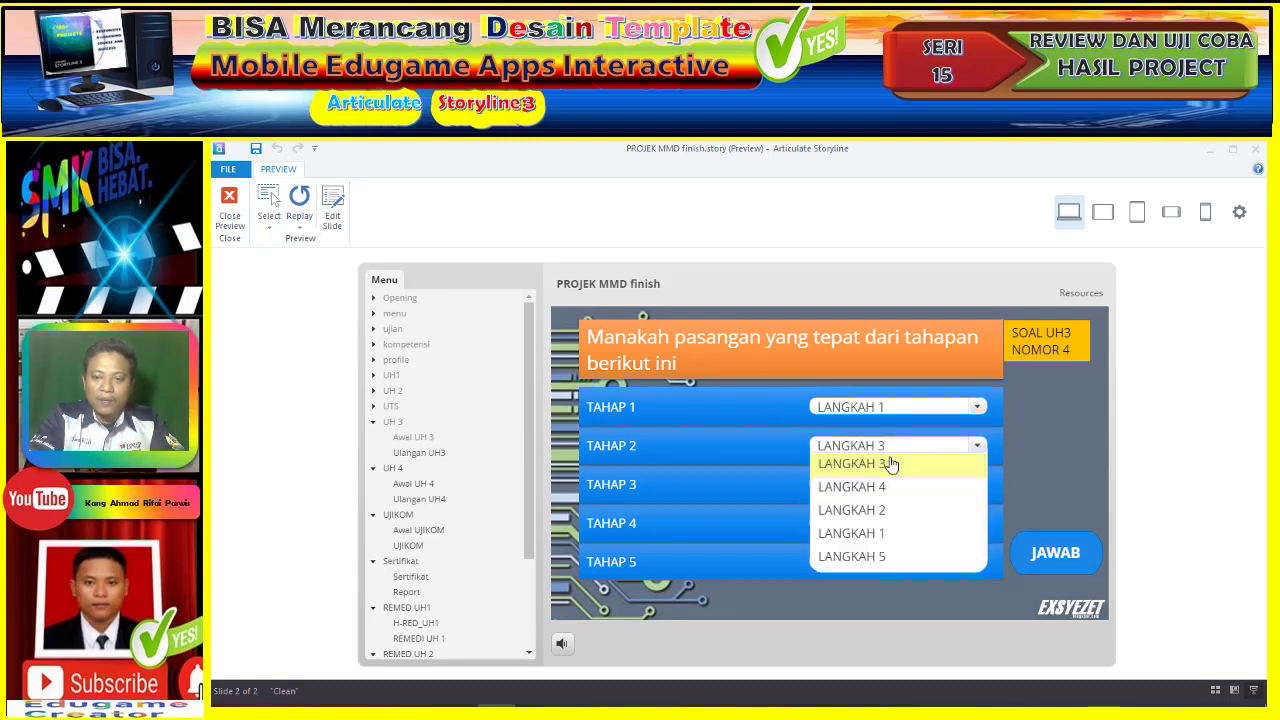
left_click(895, 511)
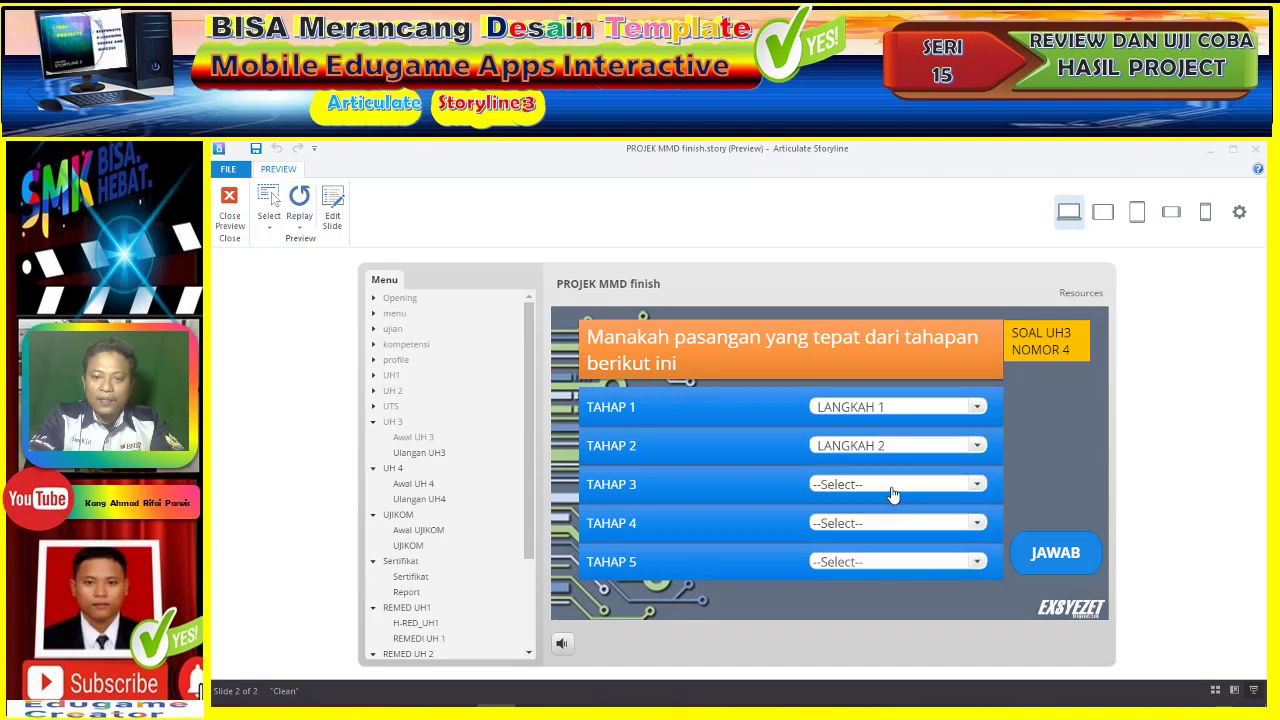
left_click(893, 486)
left_click(892, 574)
left_click(893, 515)
left_click(891, 591)
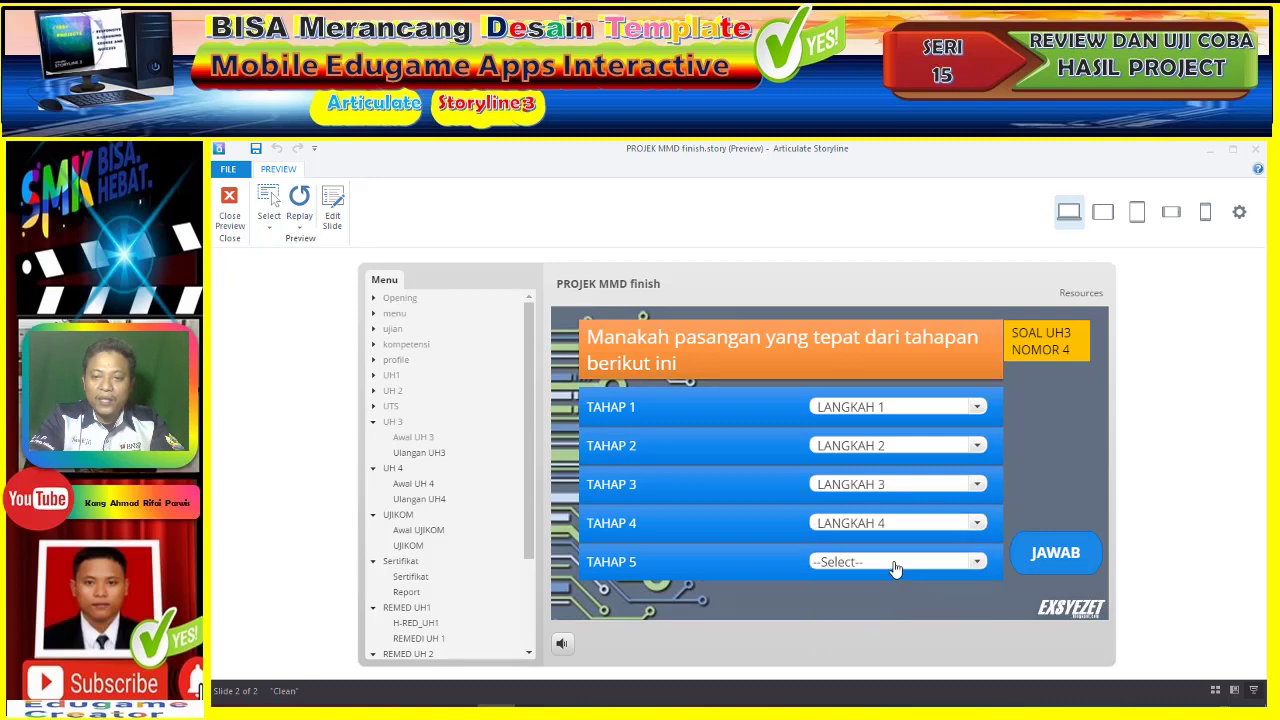
left_click(895, 566)
left_click(884, 606)
left_click(1020, 545)
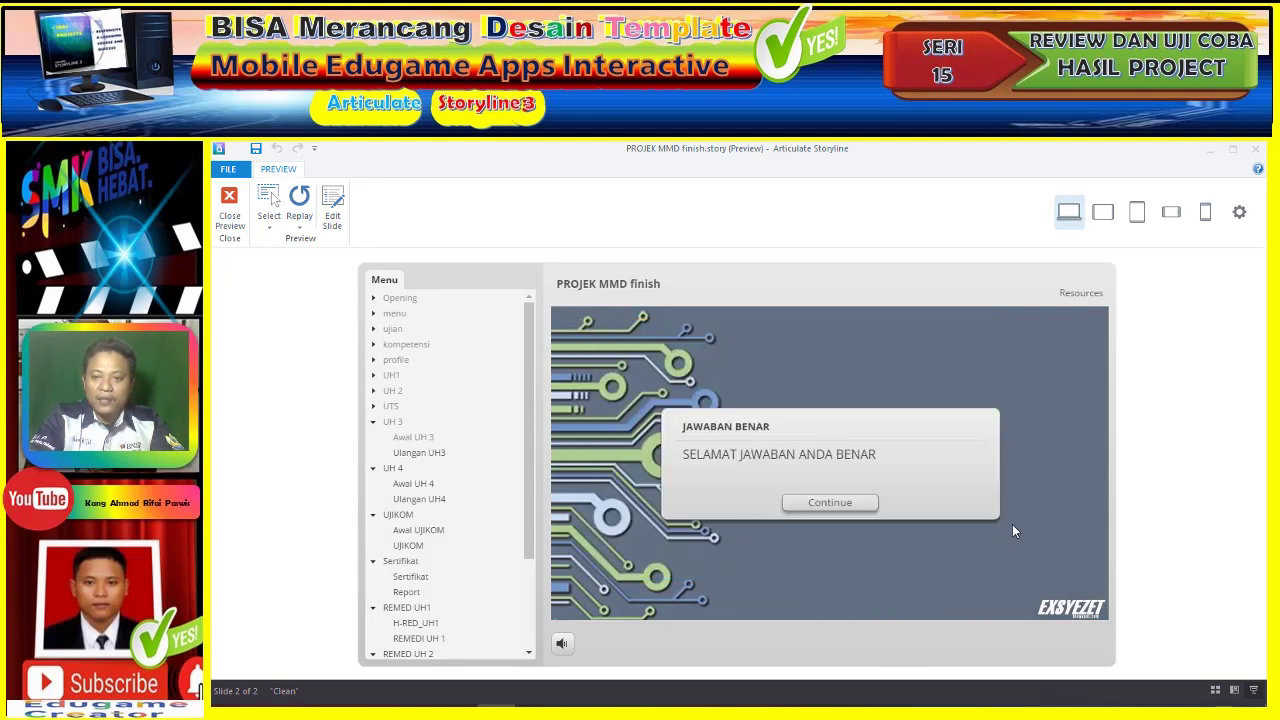
left_click(840, 507)
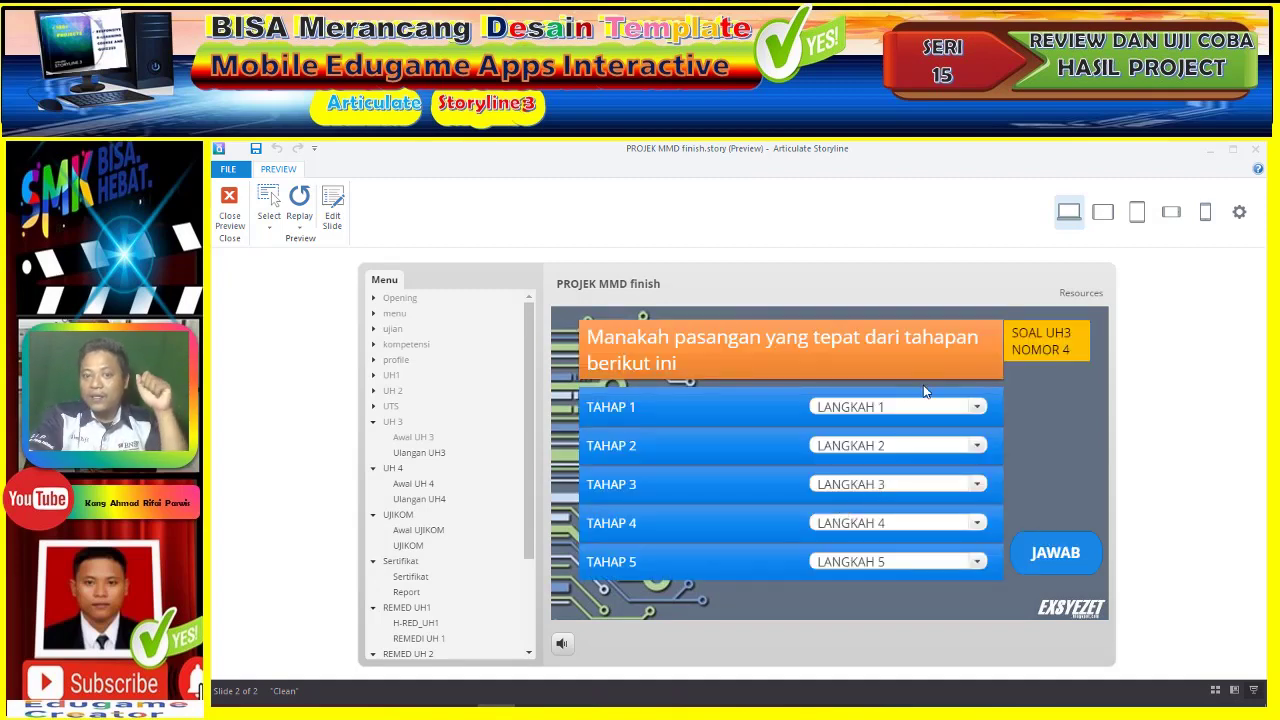
- On UH3 question 5, match TAHAP 1–5 to LANGKAH 1–5, submit, and continue to the 100-point result
left_click(949, 405)
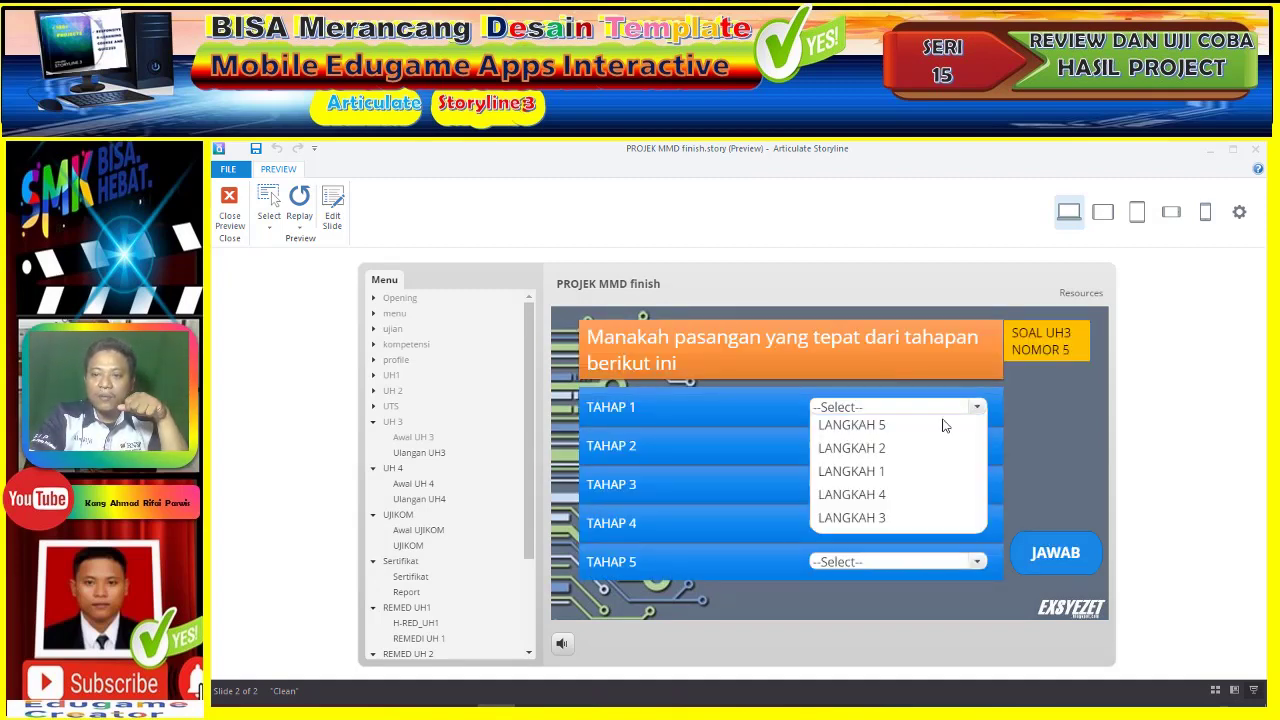
left_click(914, 470)
left_click(920, 445)
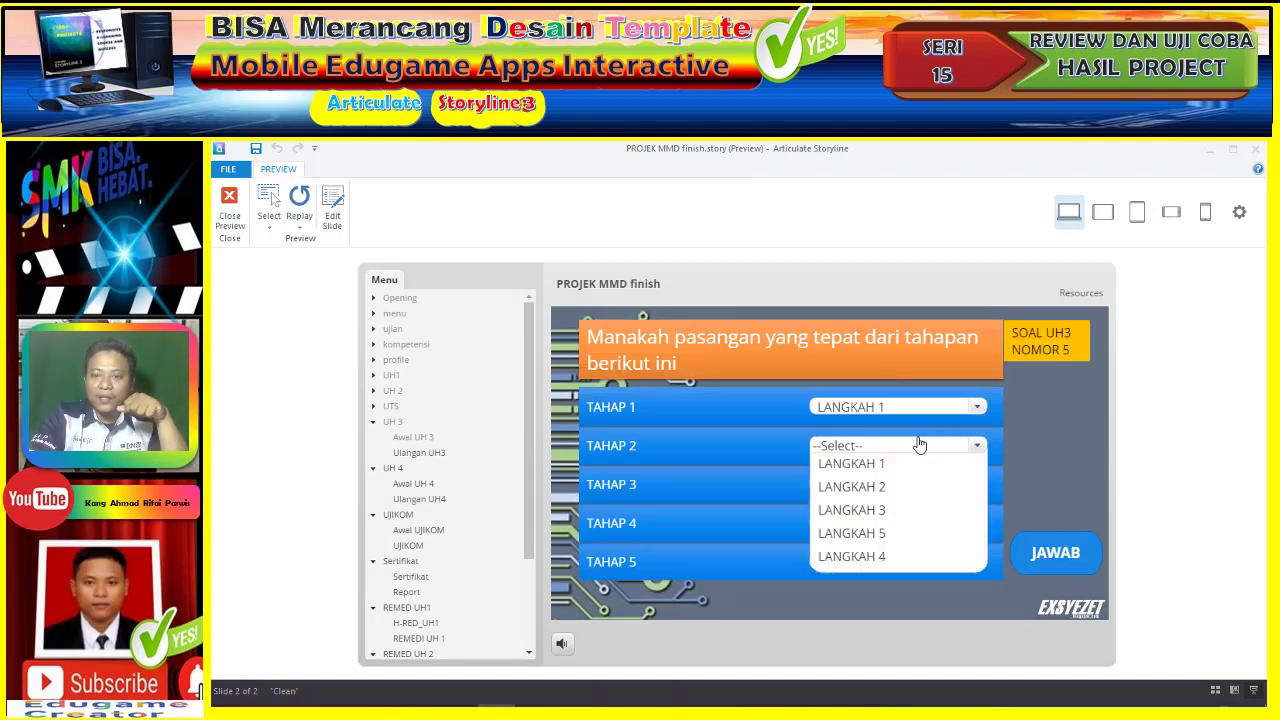
left_click(905, 488)
left_click(900, 486)
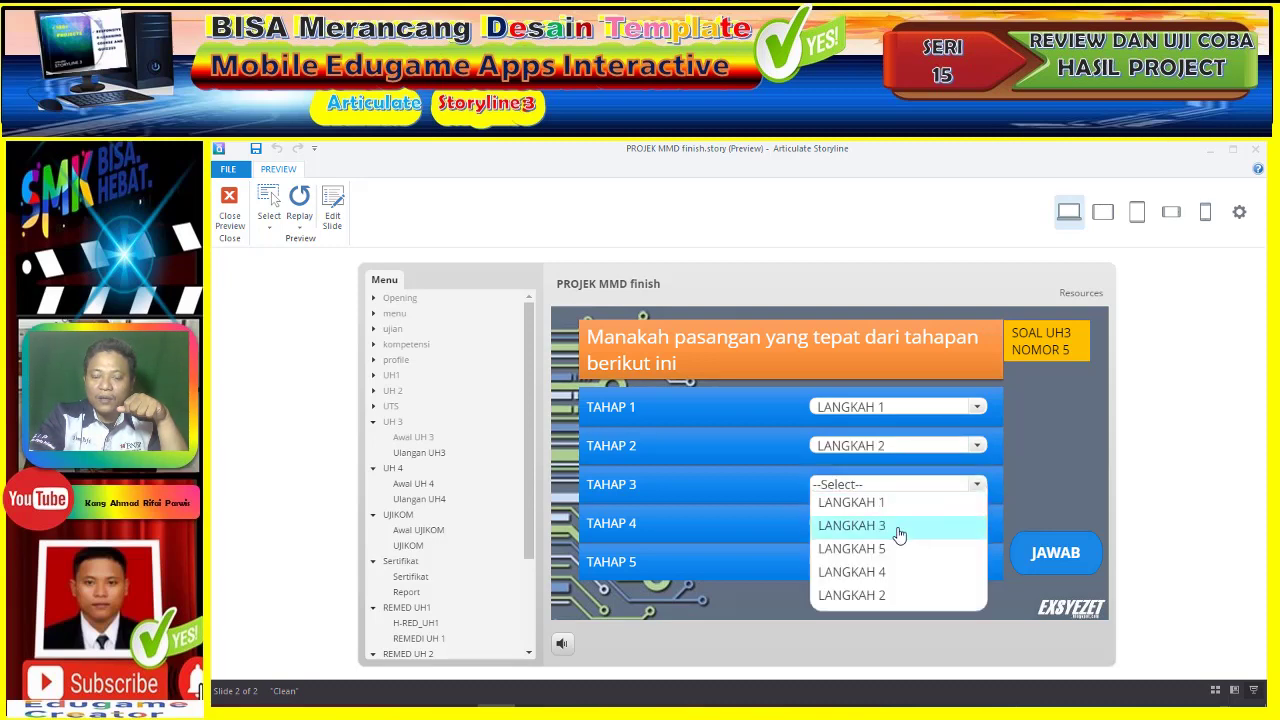
left_click(899, 535)
left_click(903, 524)
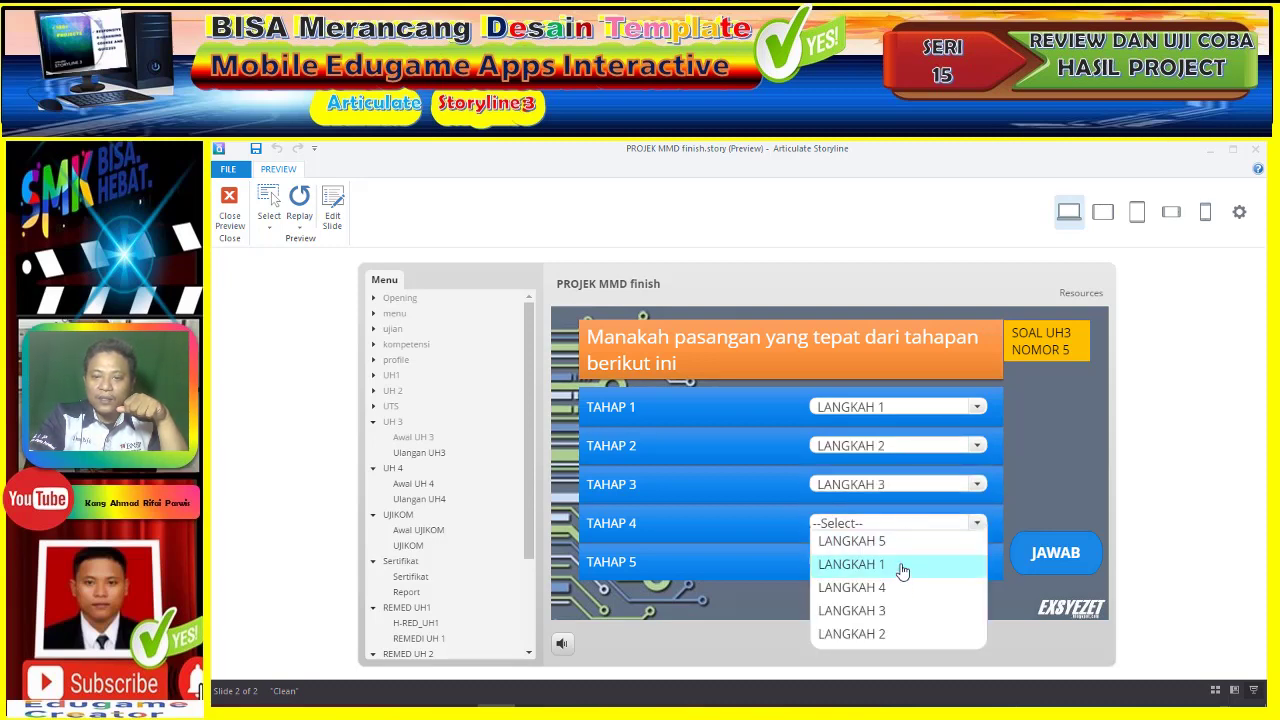
left_click(898, 588)
left_click(908, 566)
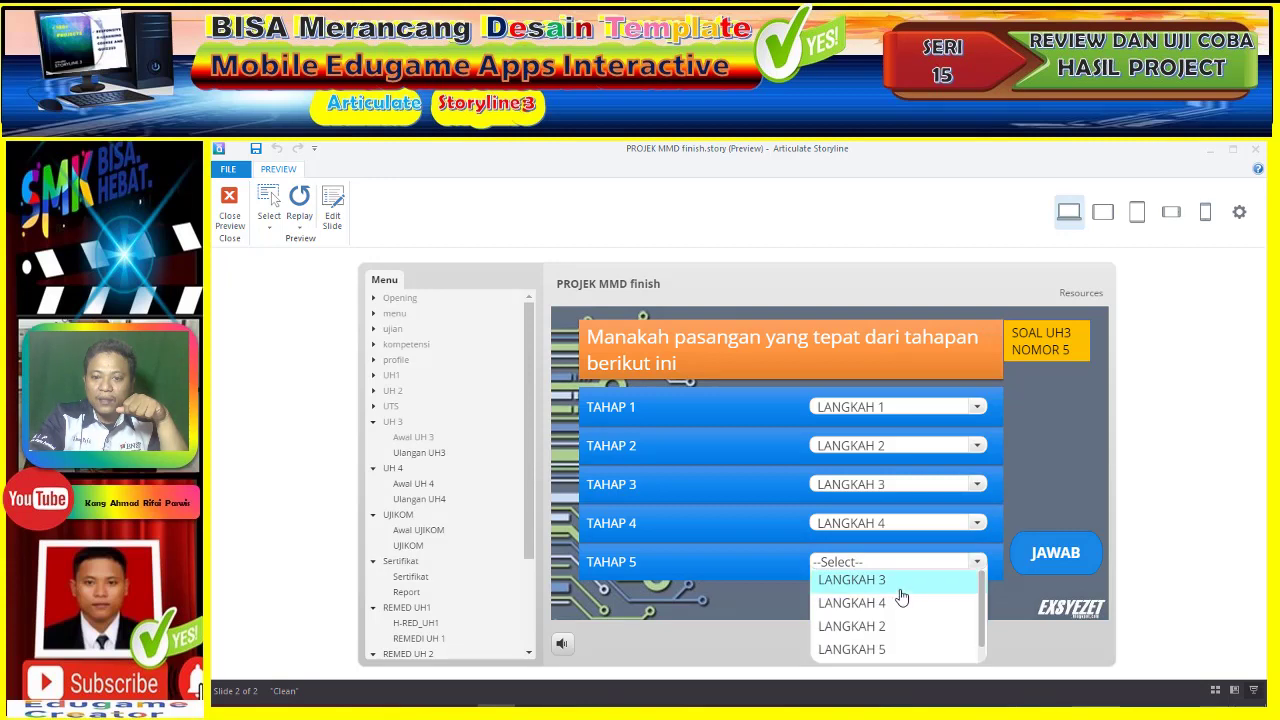
left_click(897, 650)
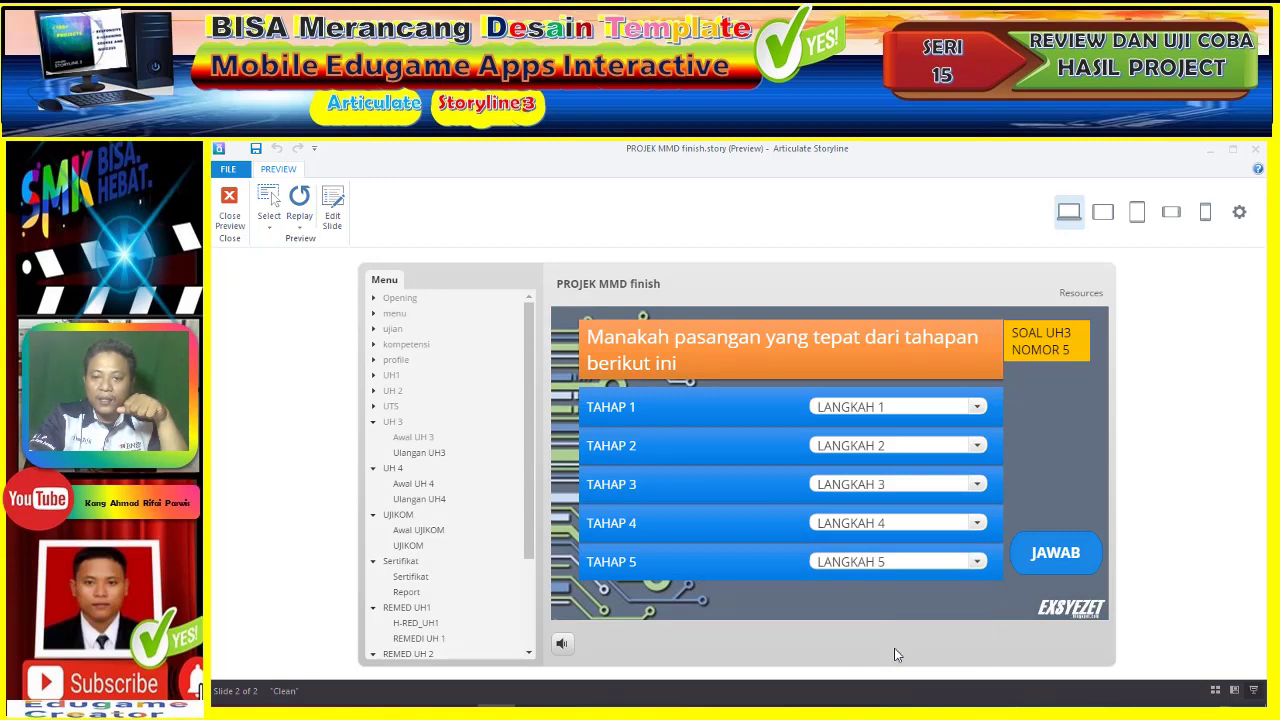
left_click(1050, 565)
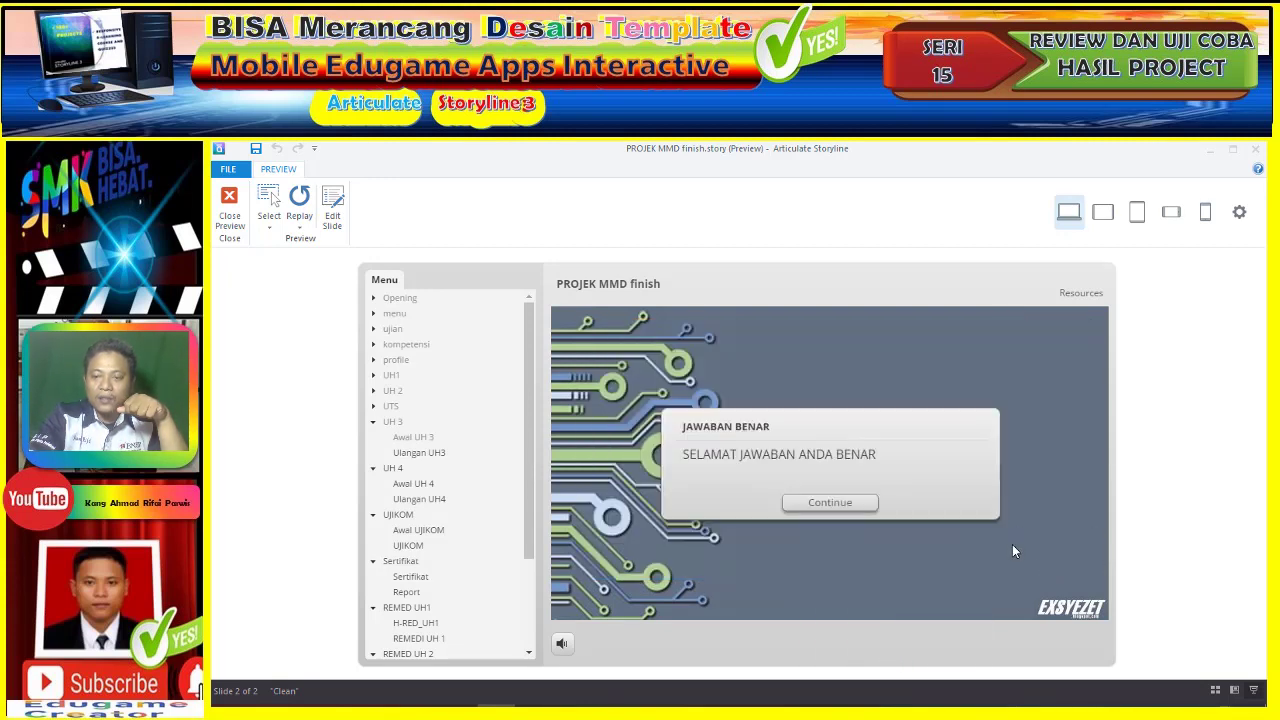
left_click(843, 508)
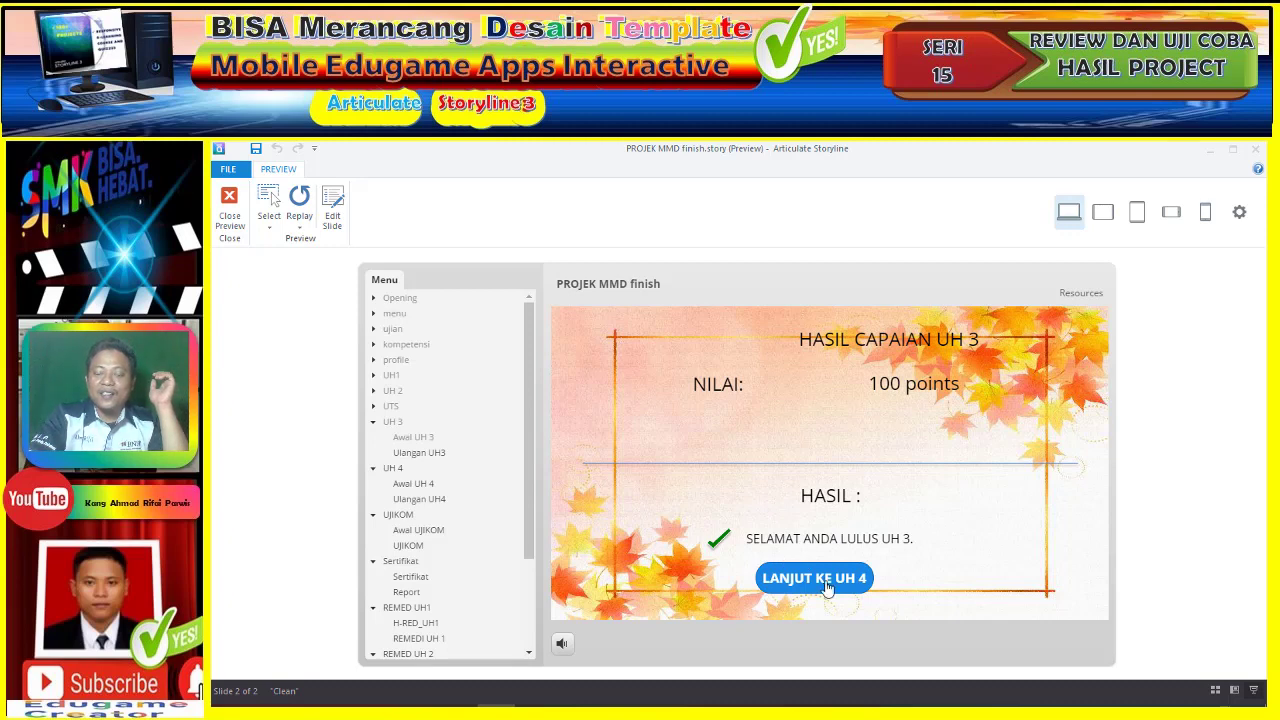
- Open UH 4, start its essay questions, and answer question 1 with 'ikatan'
left_click(827, 588)
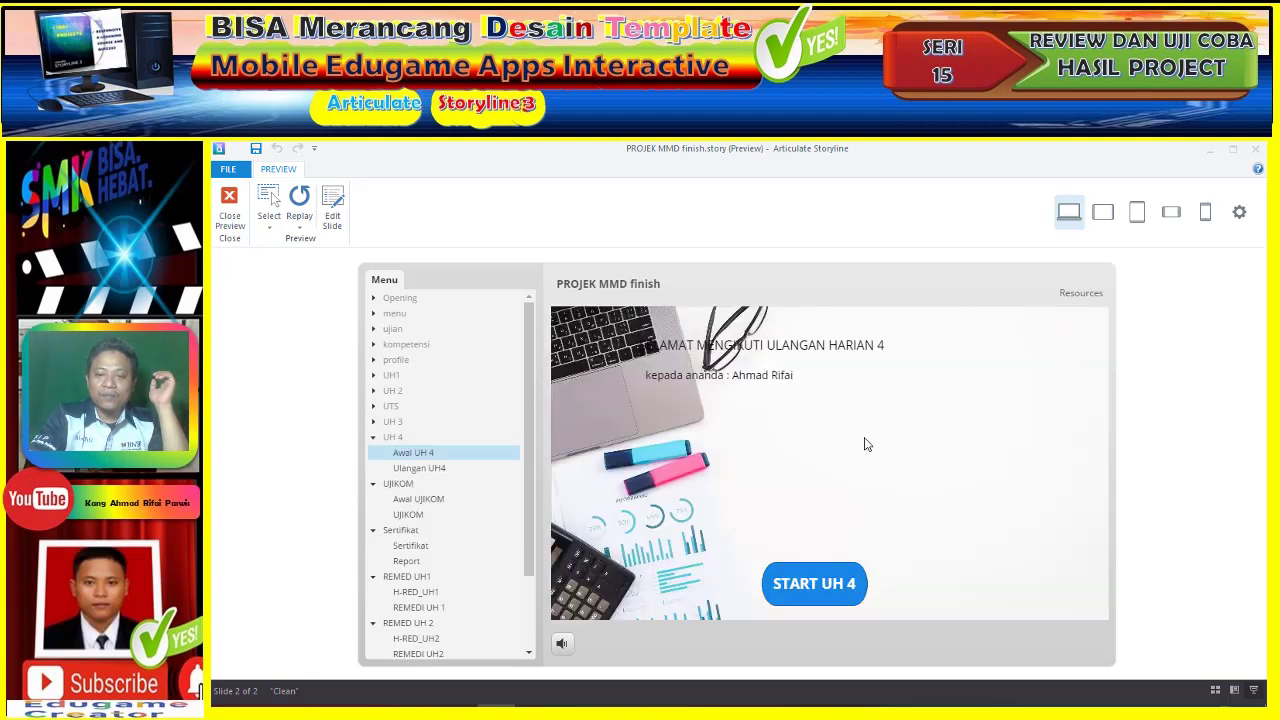
left_click(805, 586)
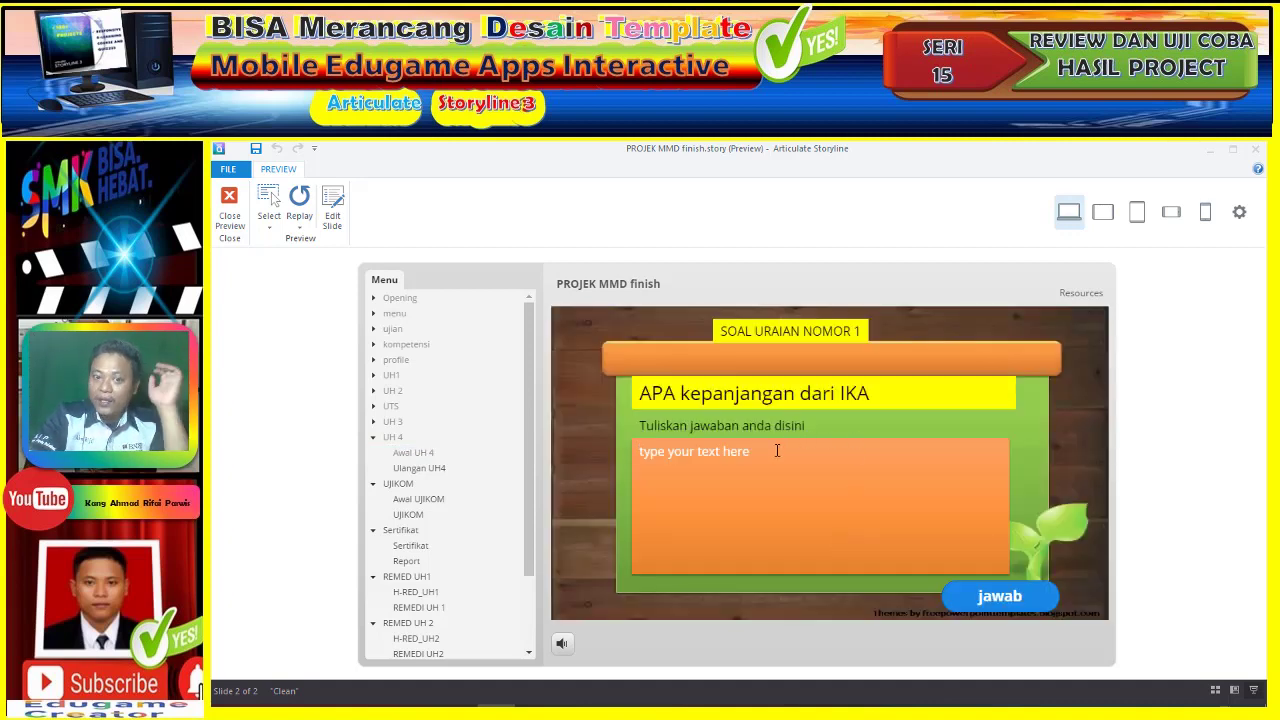
type("ikatan alumni")
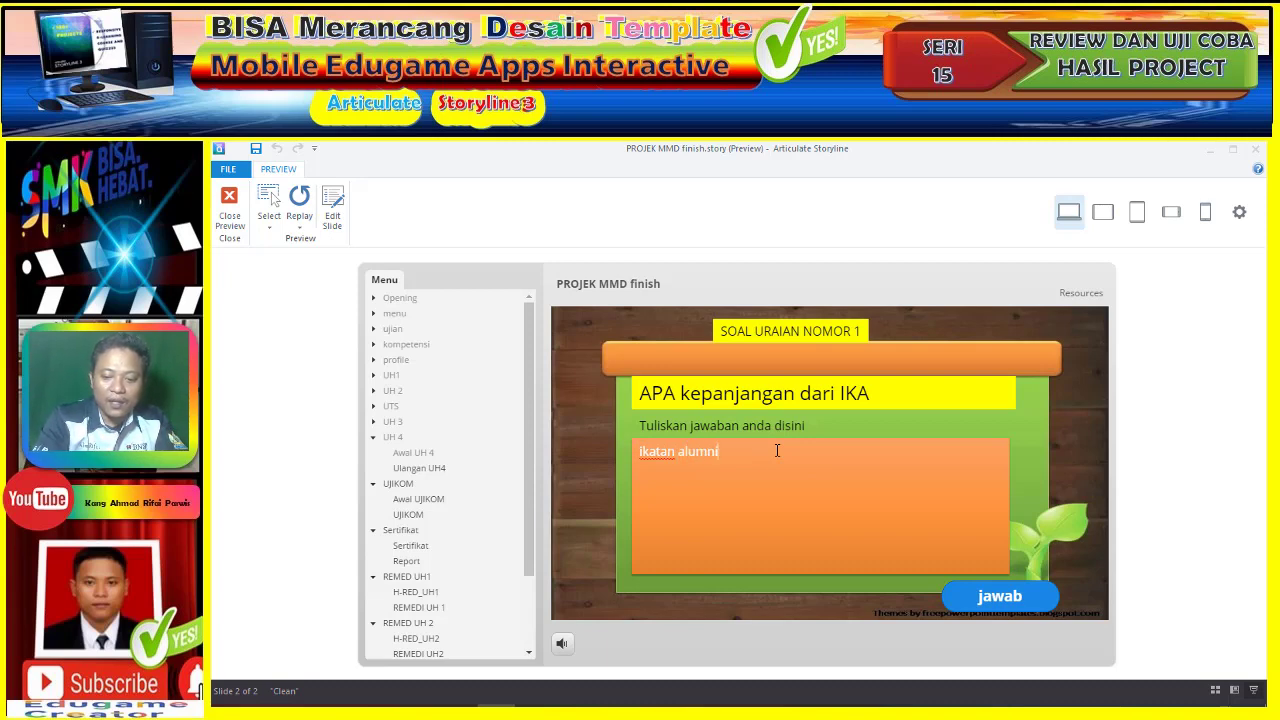
left_click(1018, 600)
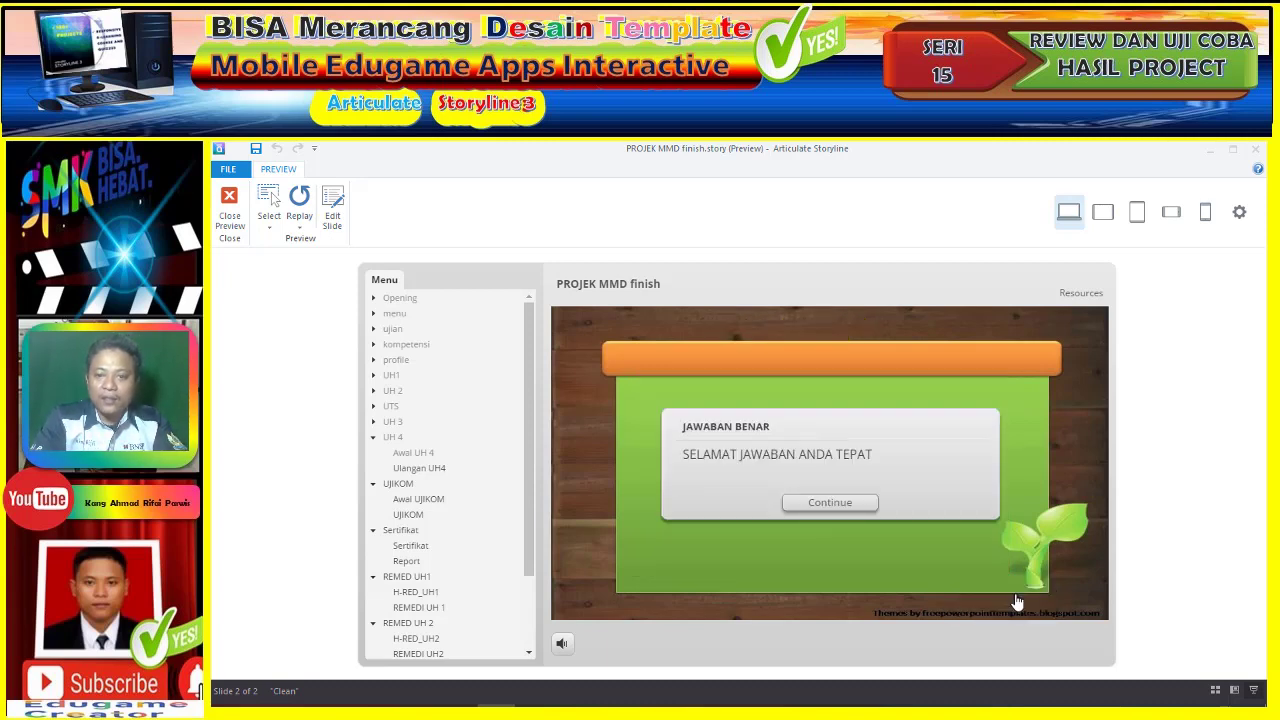
left_click(851, 502)
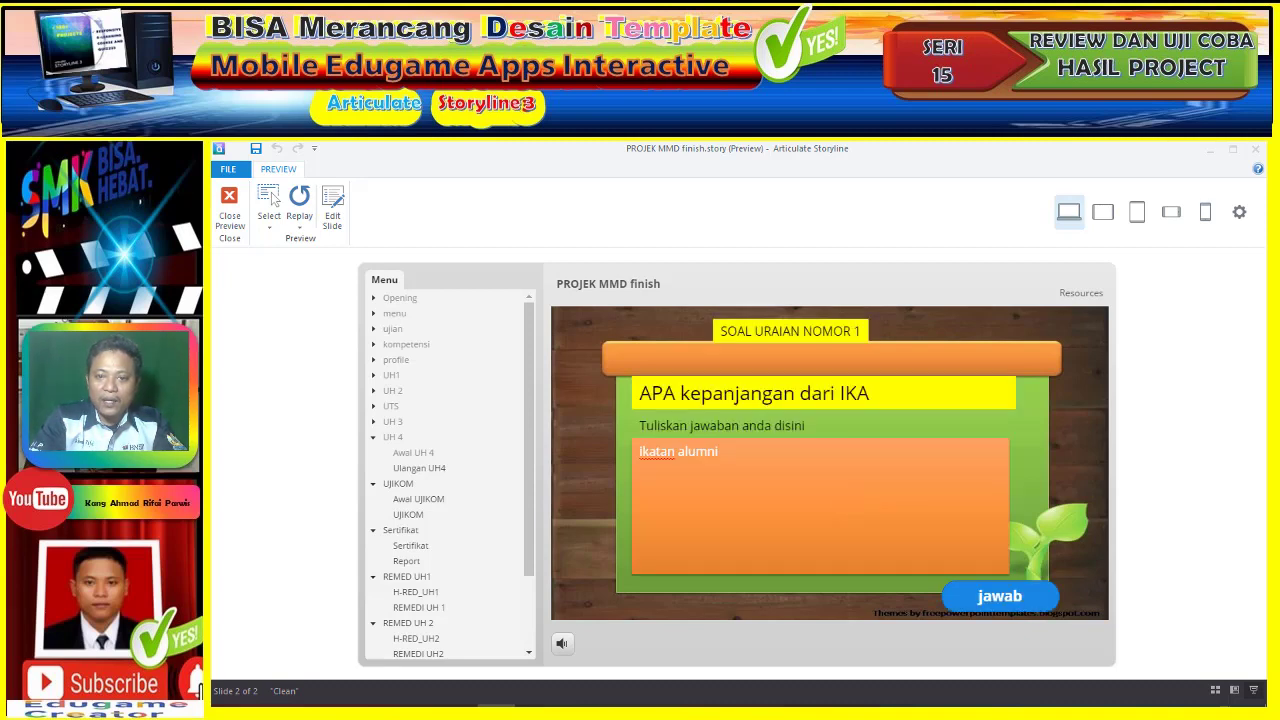
- Answer essay questions 2 and 3 with 'ika' and 'ikatan al', continuing after each
left_click(772, 455)
type("ikatan alumni")
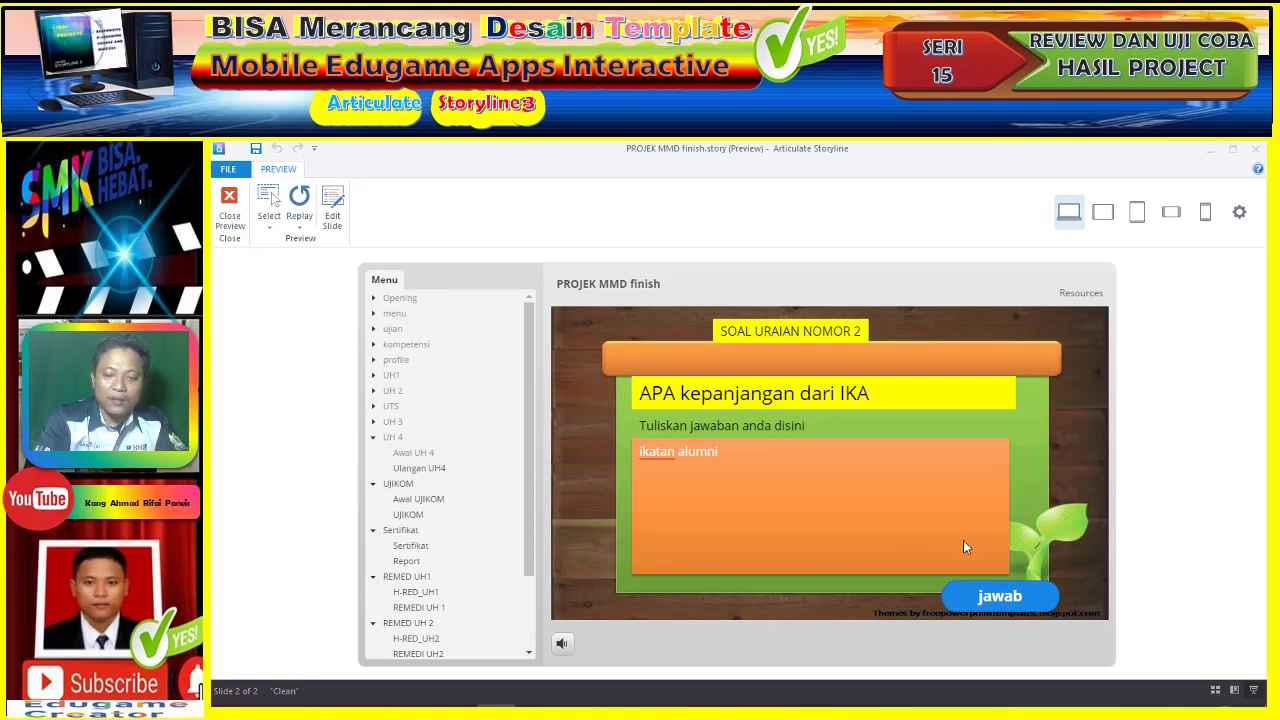
left_click(1030, 600)
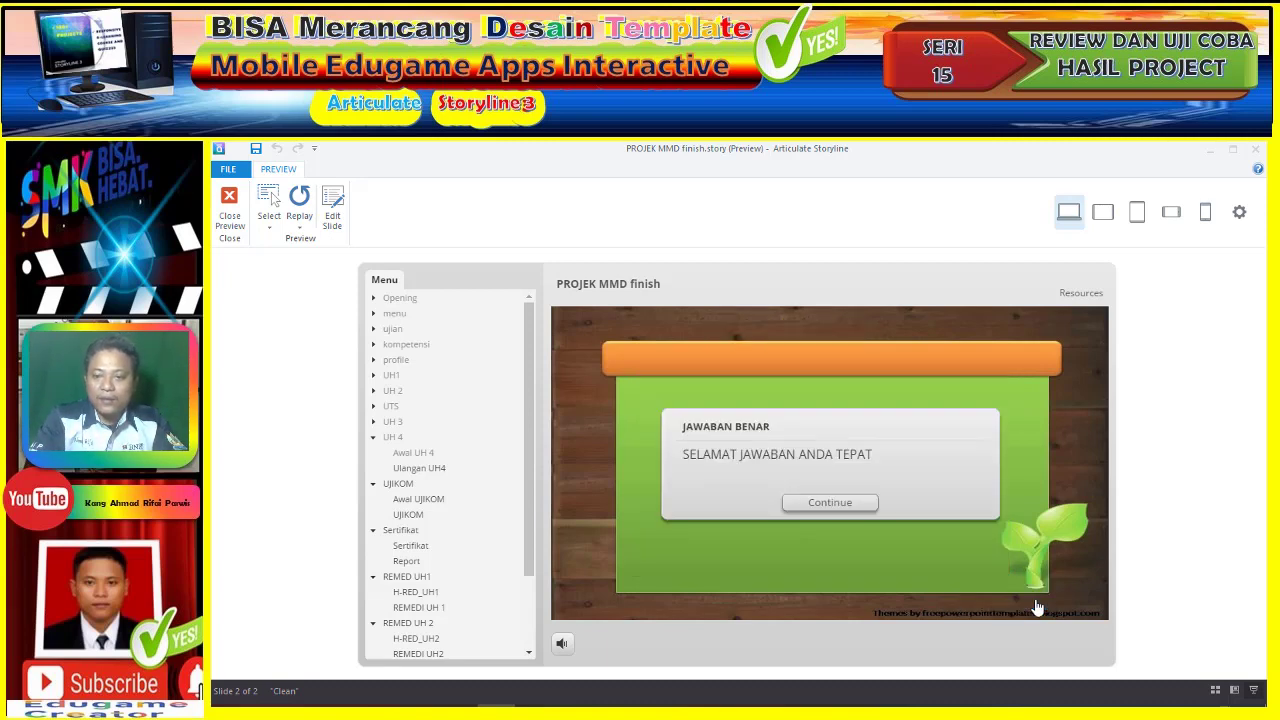
left_click(852, 510)
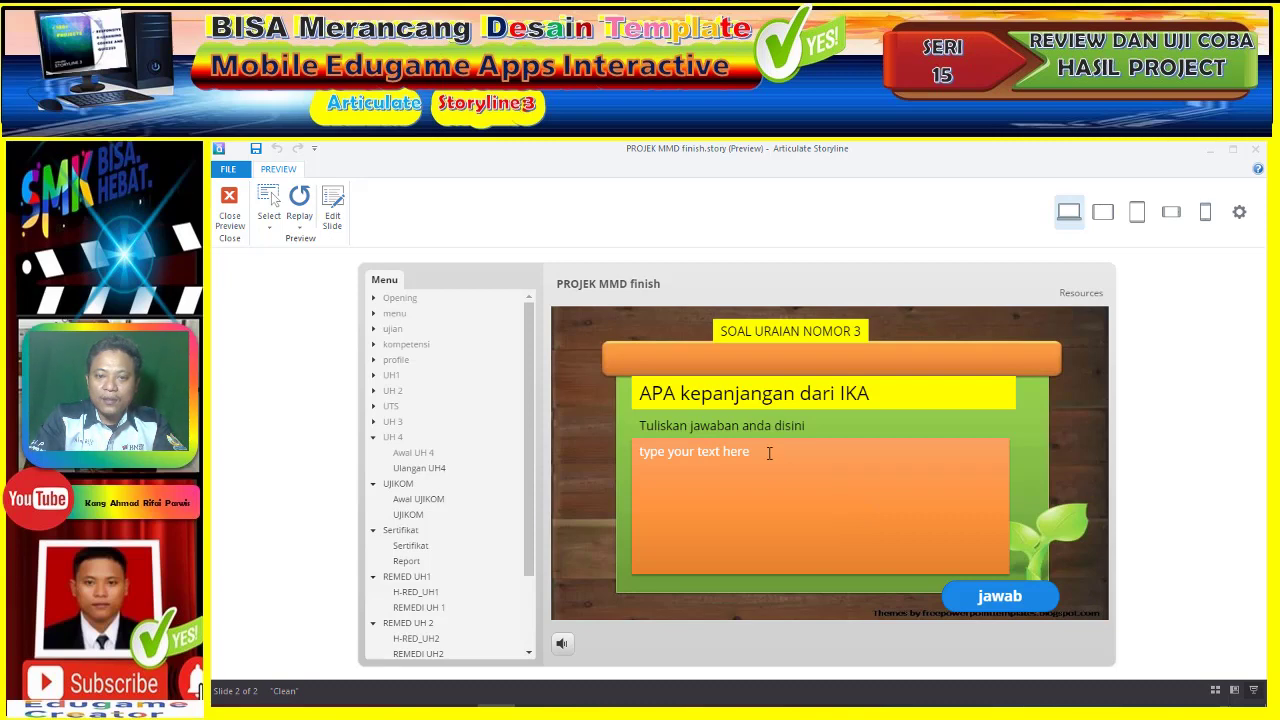
left_click(769, 453)
type("ikat")
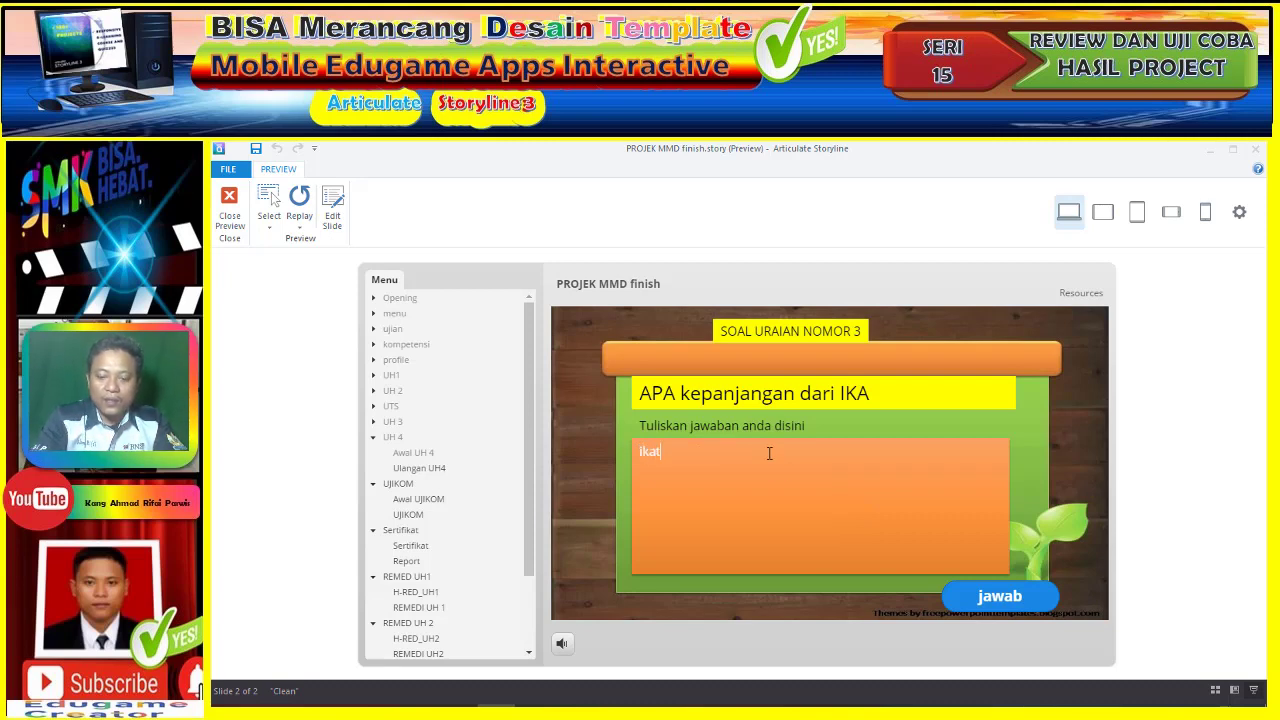
type("an alumni")
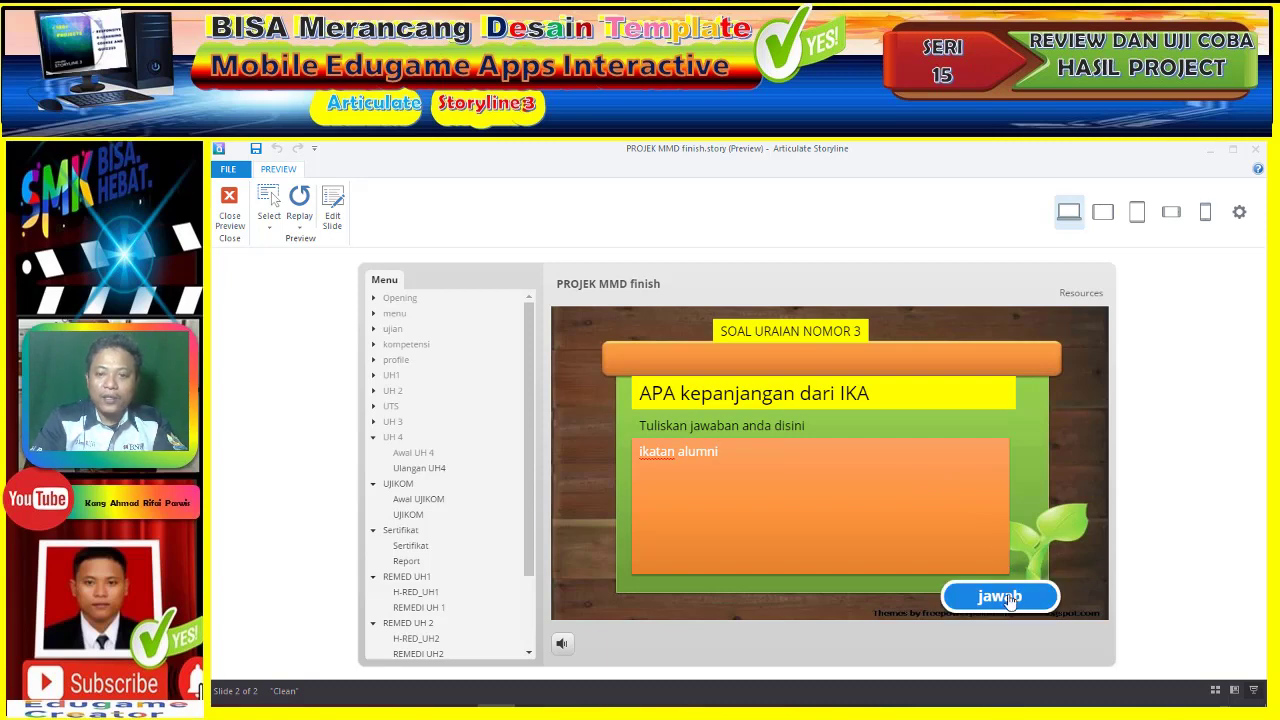
left_click(1000, 596)
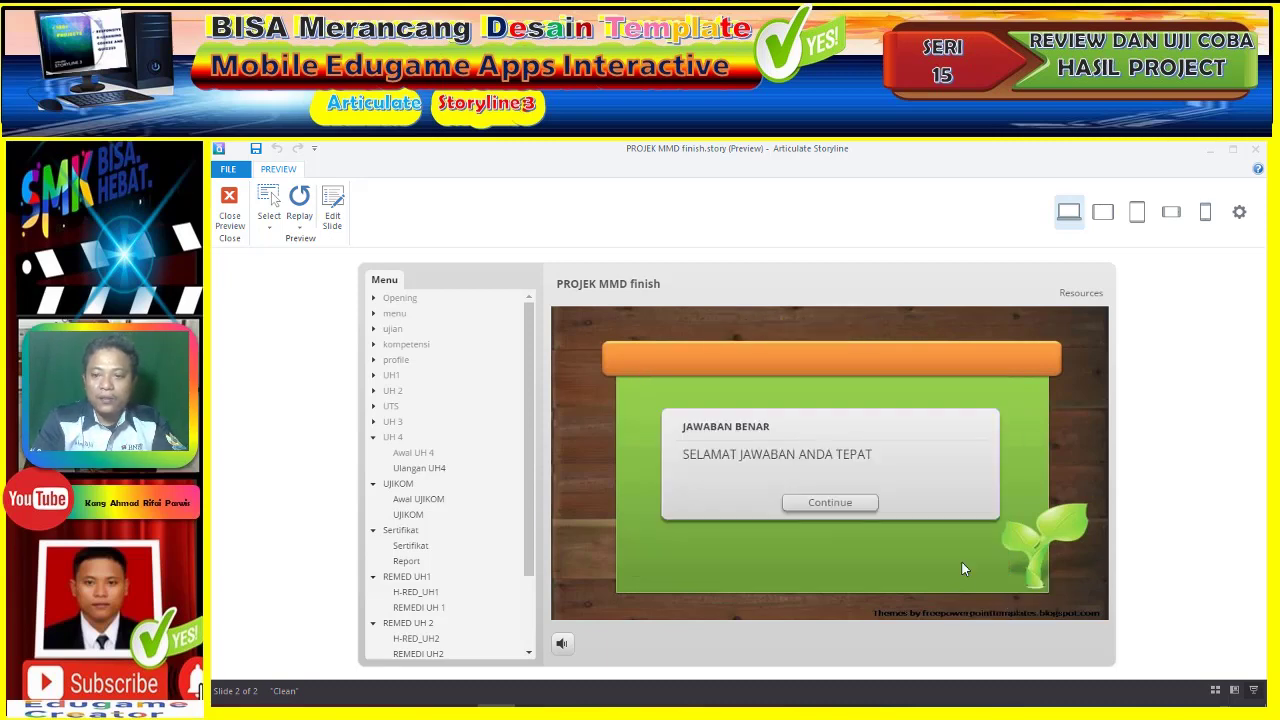
left_click(830, 503)
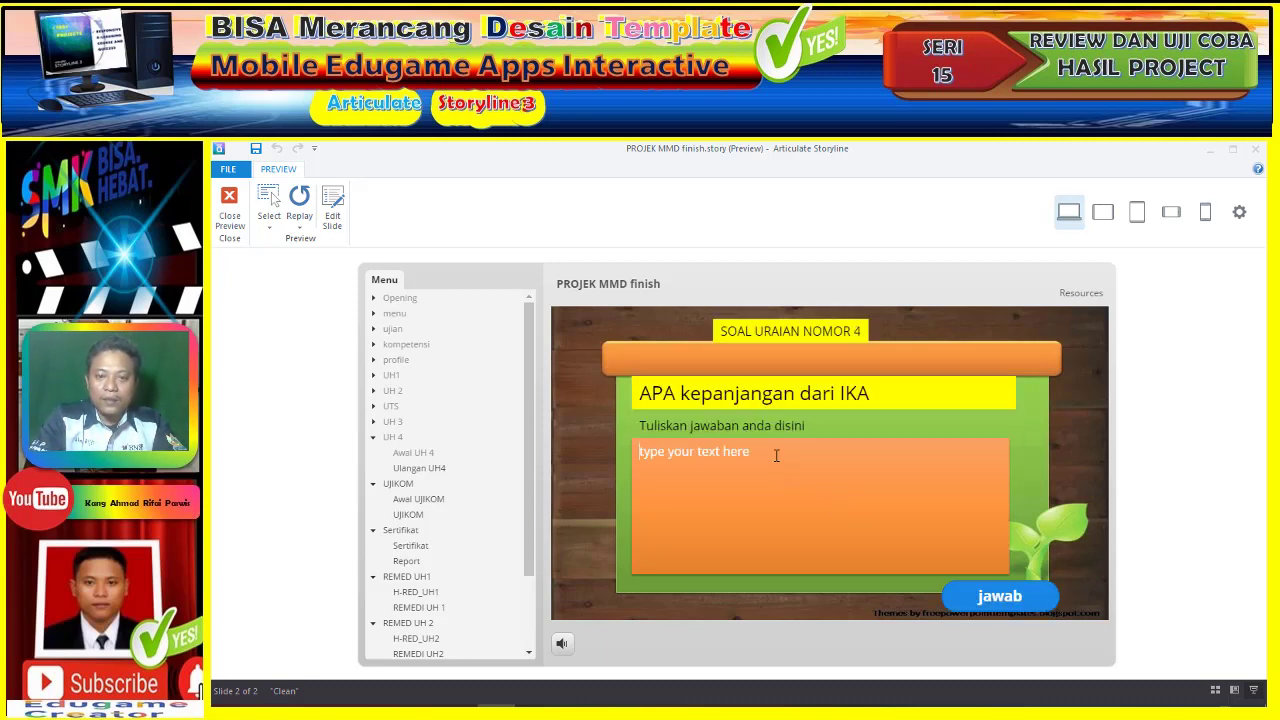
- Answer question 4 with 'ikatan alumni', then type 'ika' for question 5 and submit it
type("ikatan al")
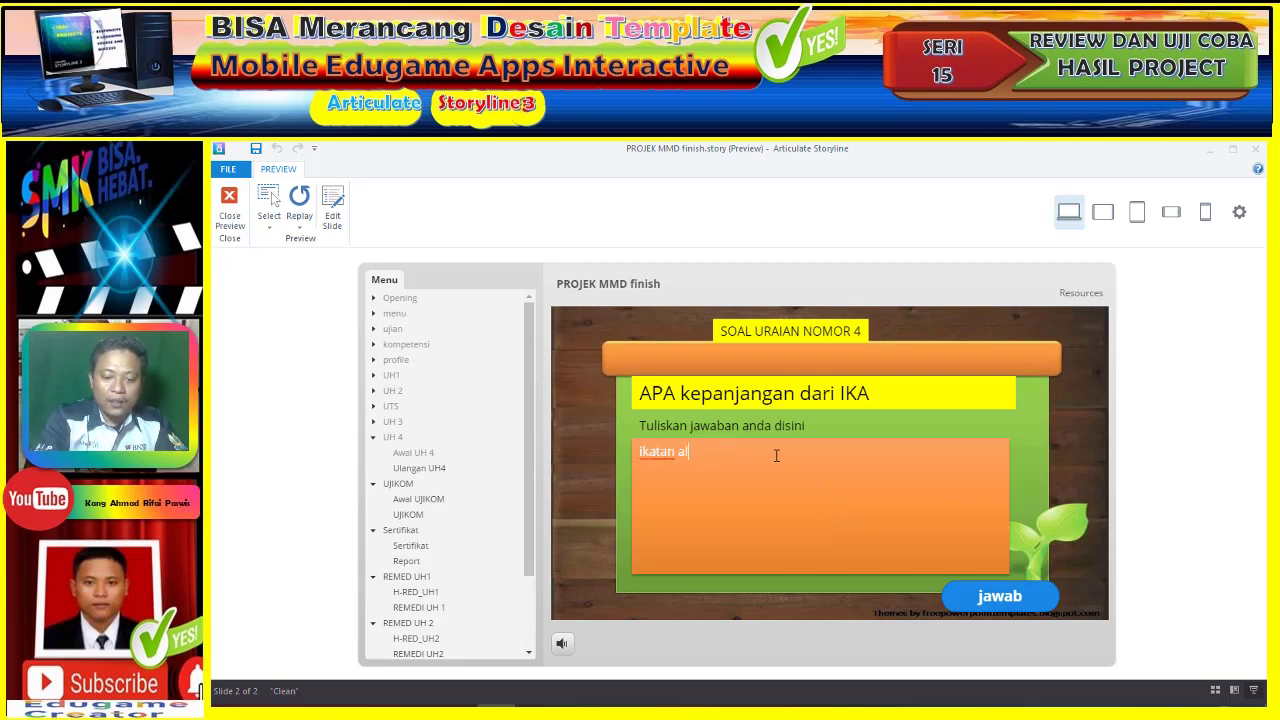
type("umni")
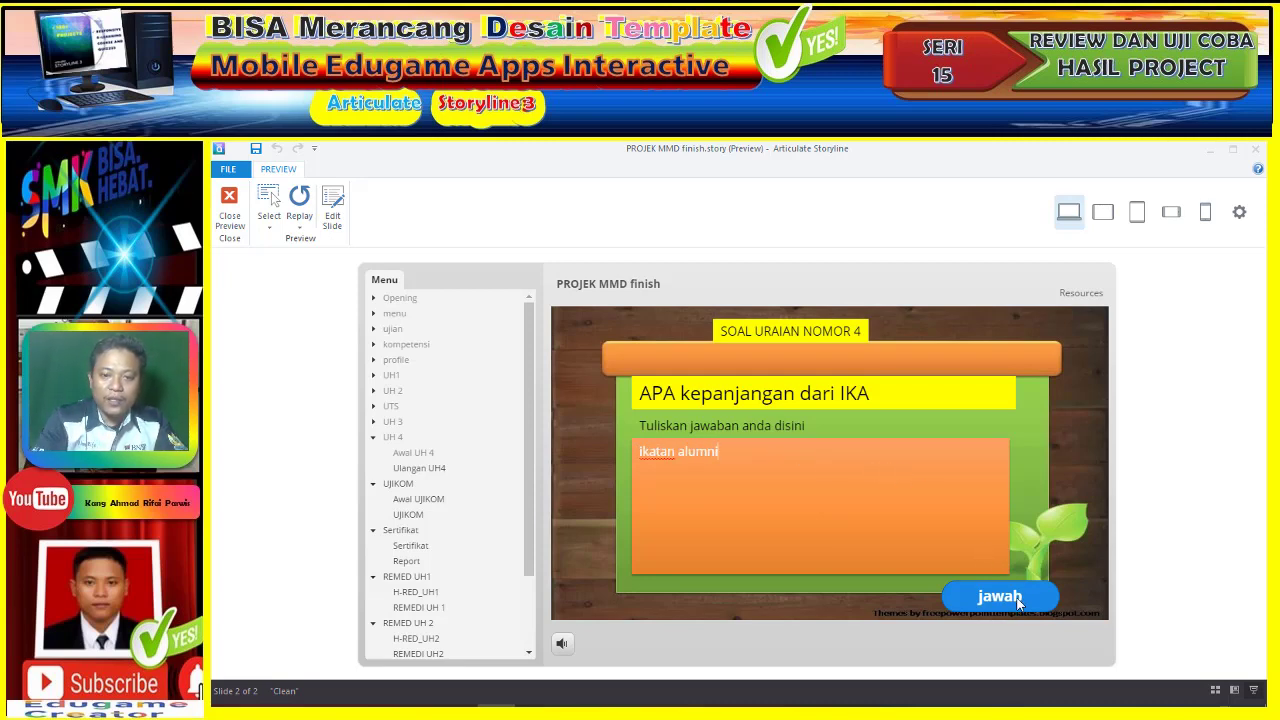
left_click(1017, 600)
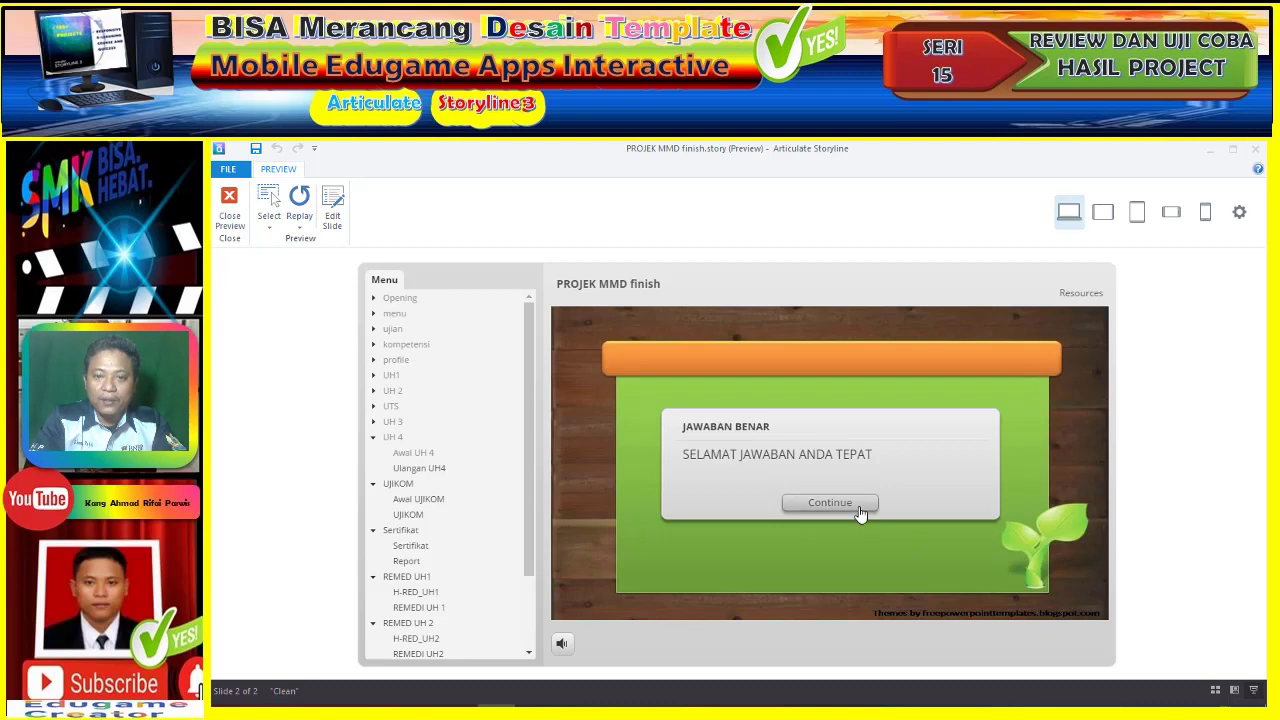
left_click(860, 512)
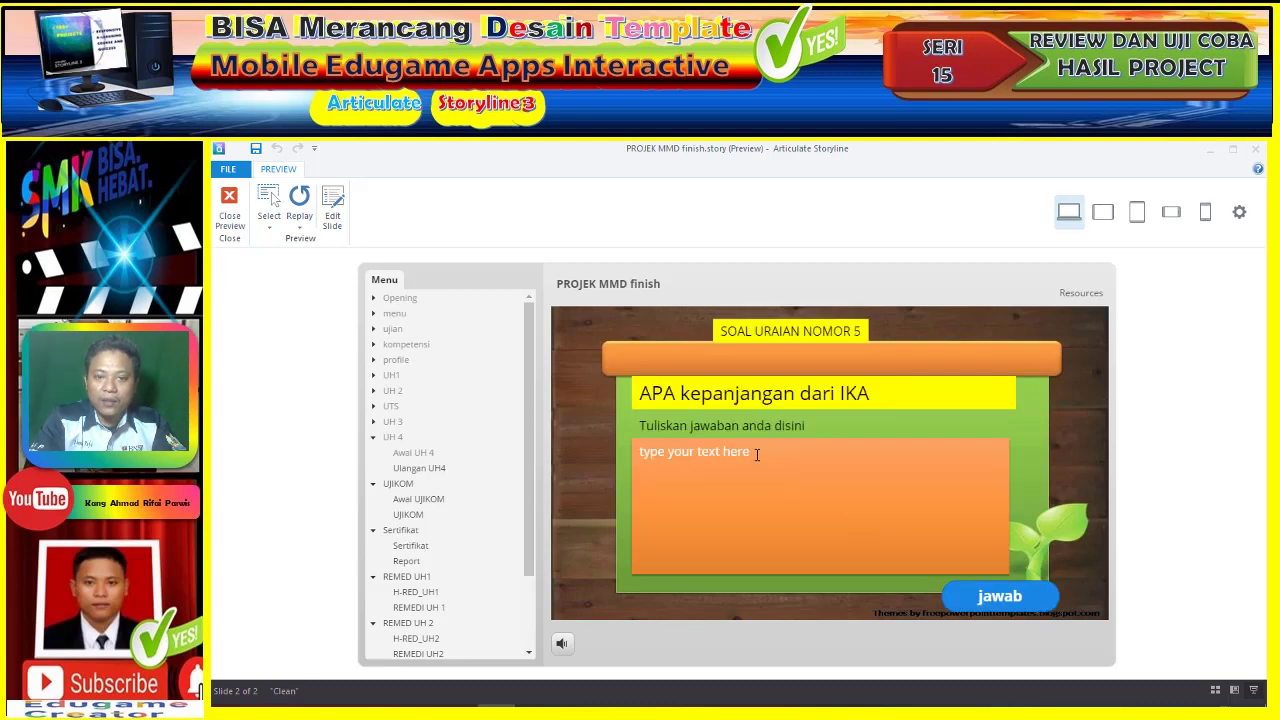
type("ikatan alumni")
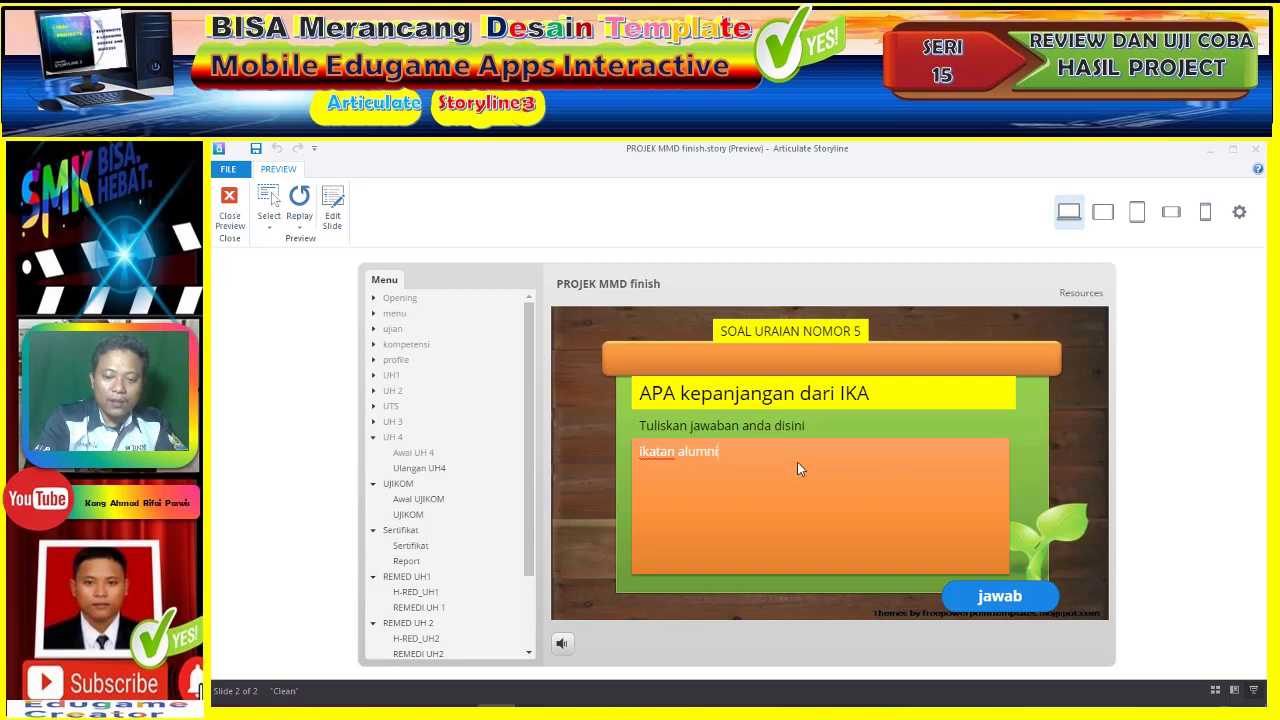
left_click(998, 596)
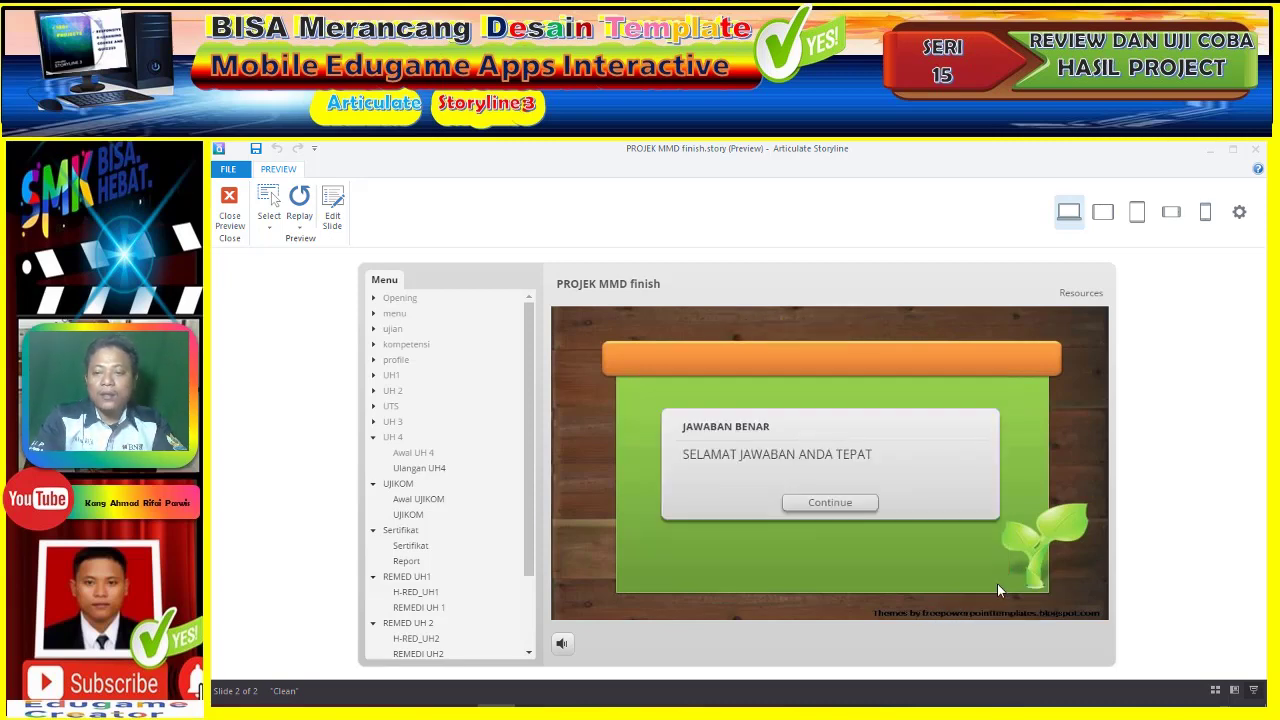
- Close the UH 4 feedback, choose LANJUT KE UJIKOM from the 100-point results, then START UJIKOM
left_click(830, 503)
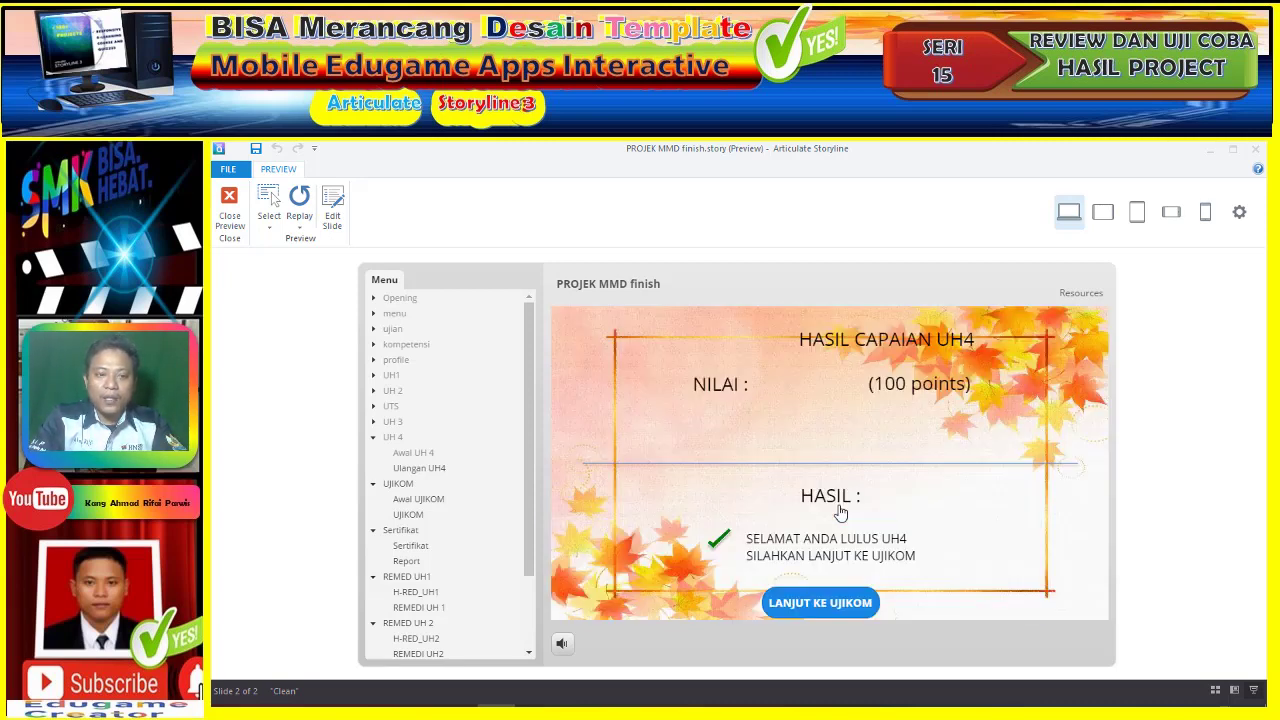
left_click(822, 605)
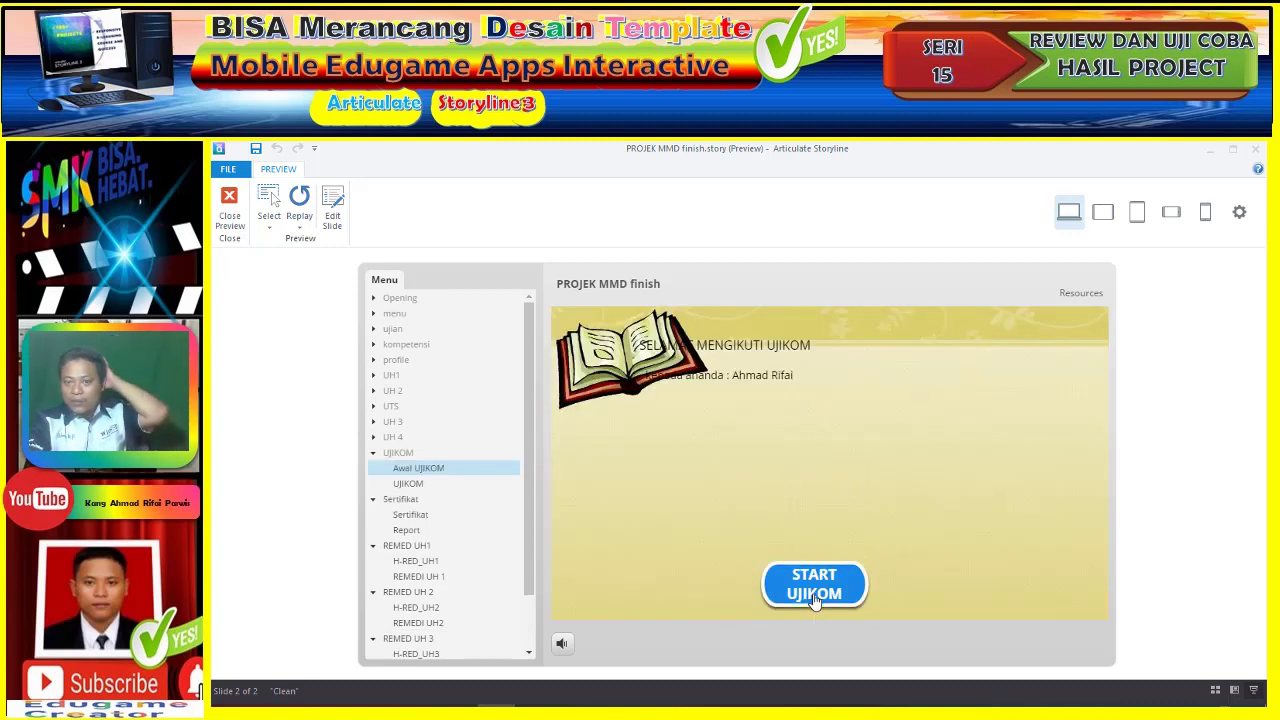
left_click(814, 594)
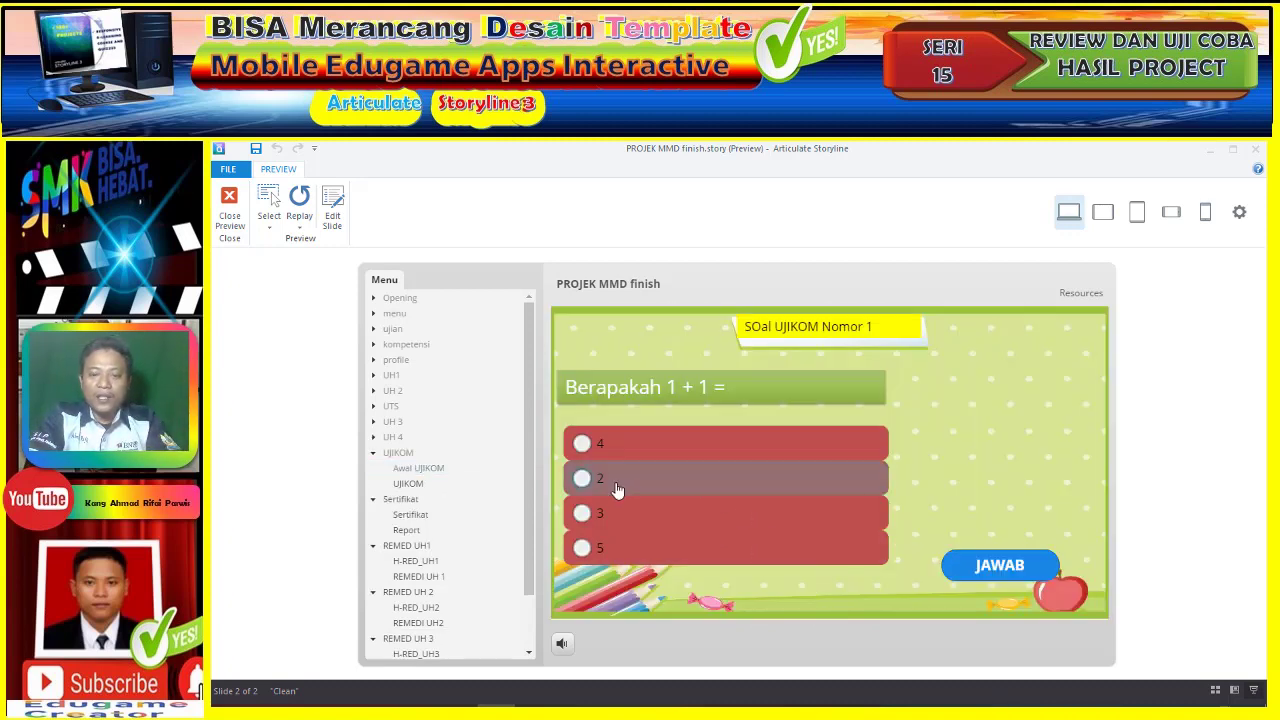
- Answer UJIKOM questions 1–3 with 2, dismissing the correct-answer feedback each time
left_click(992, 566)
left_click(845, 503)
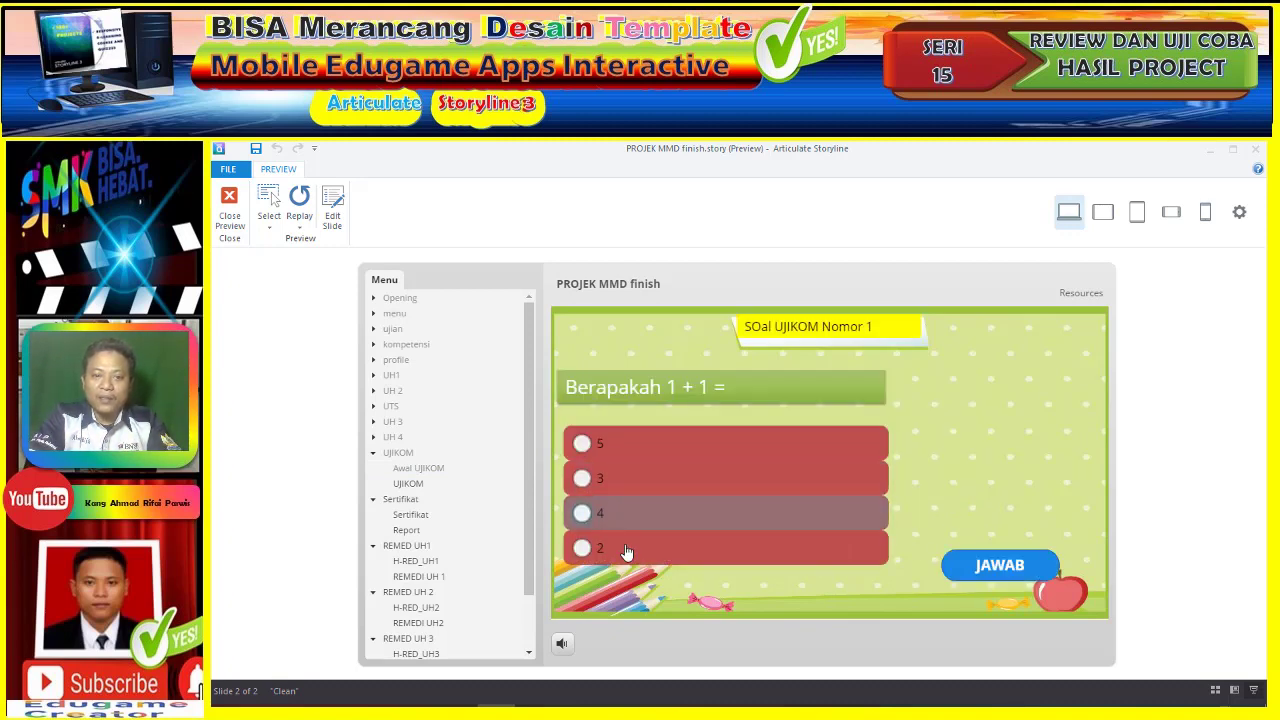
left_click(625, 551)
left_click(1004, 568)
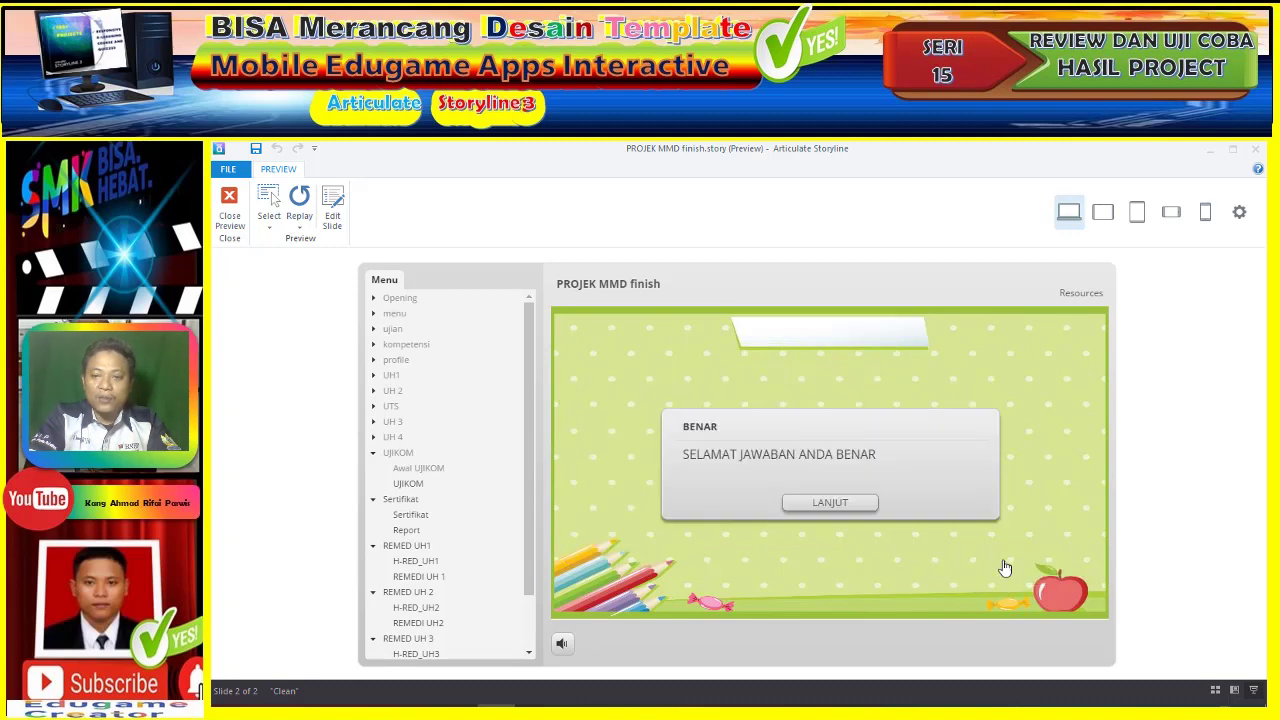
left_click(855, 507)
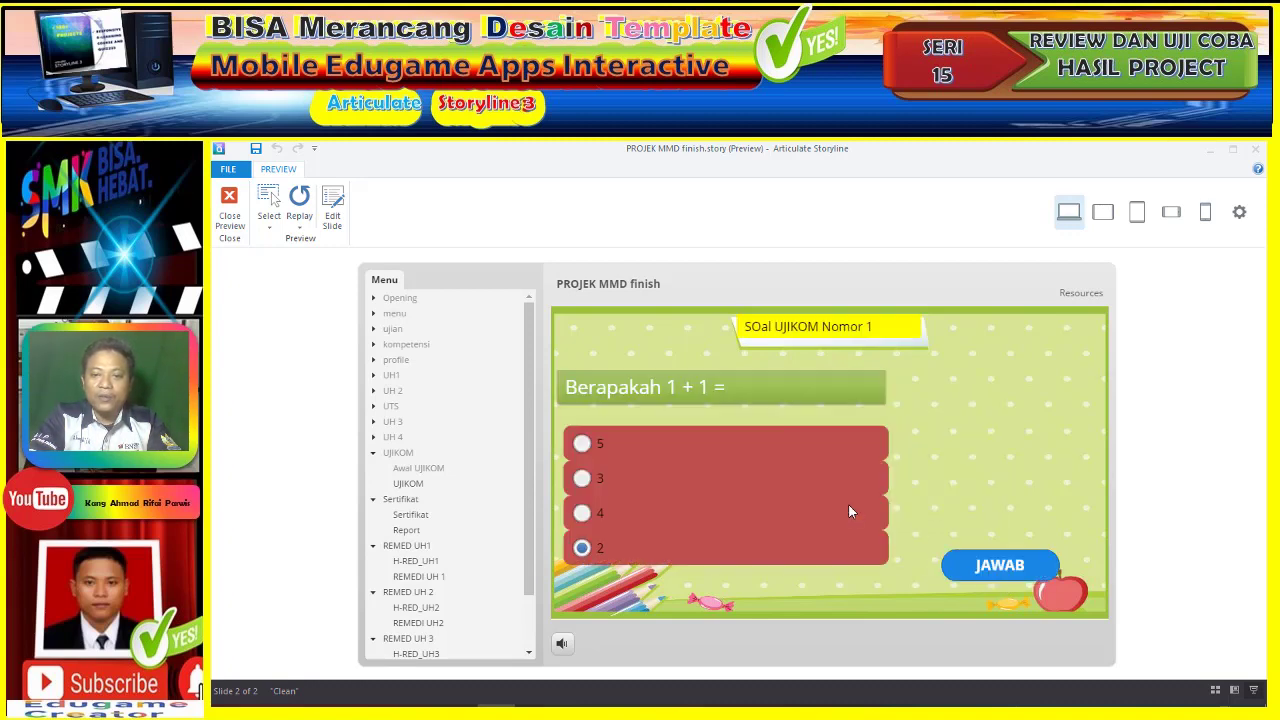
left_click(657, 441)
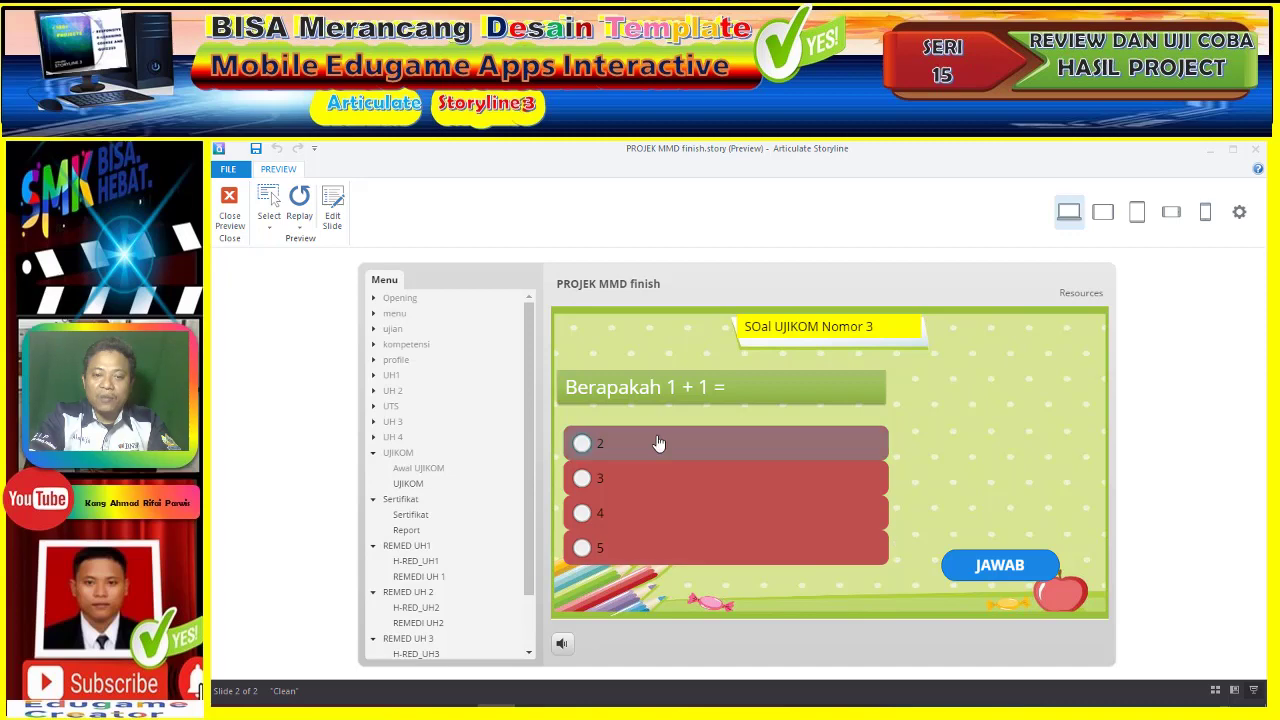
left_click(1000, 566)
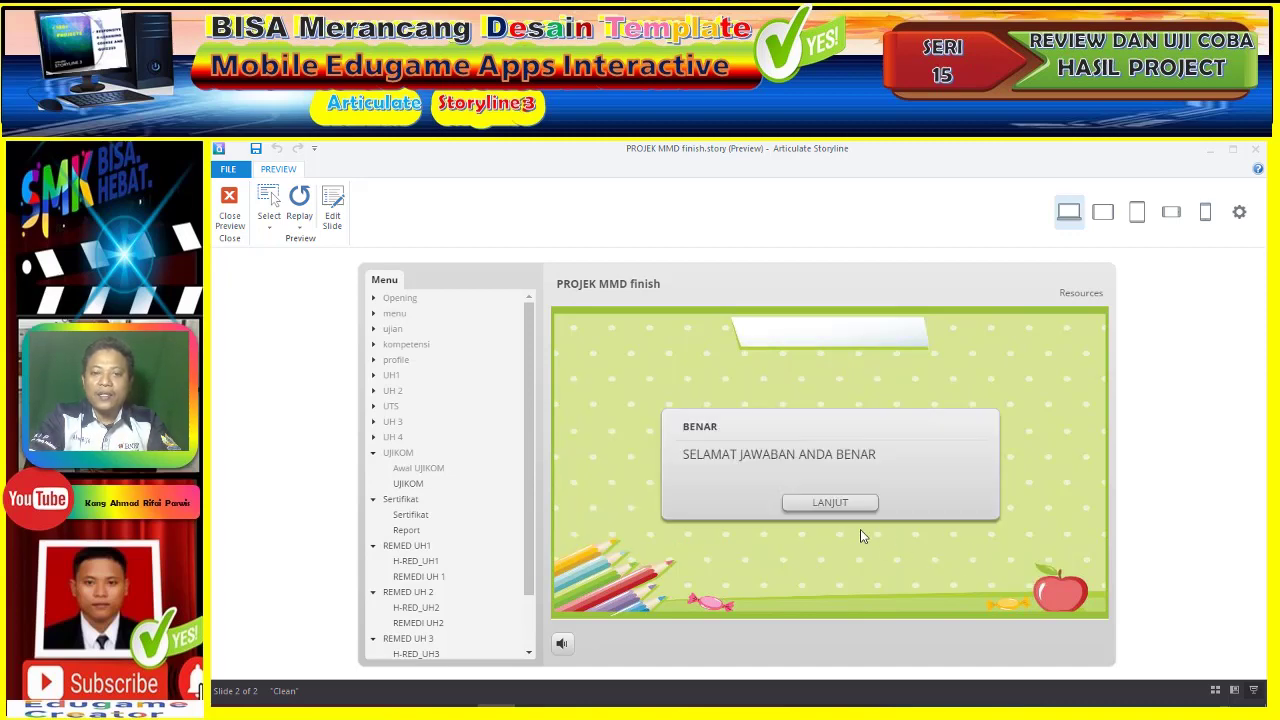
left_click(826, 503)
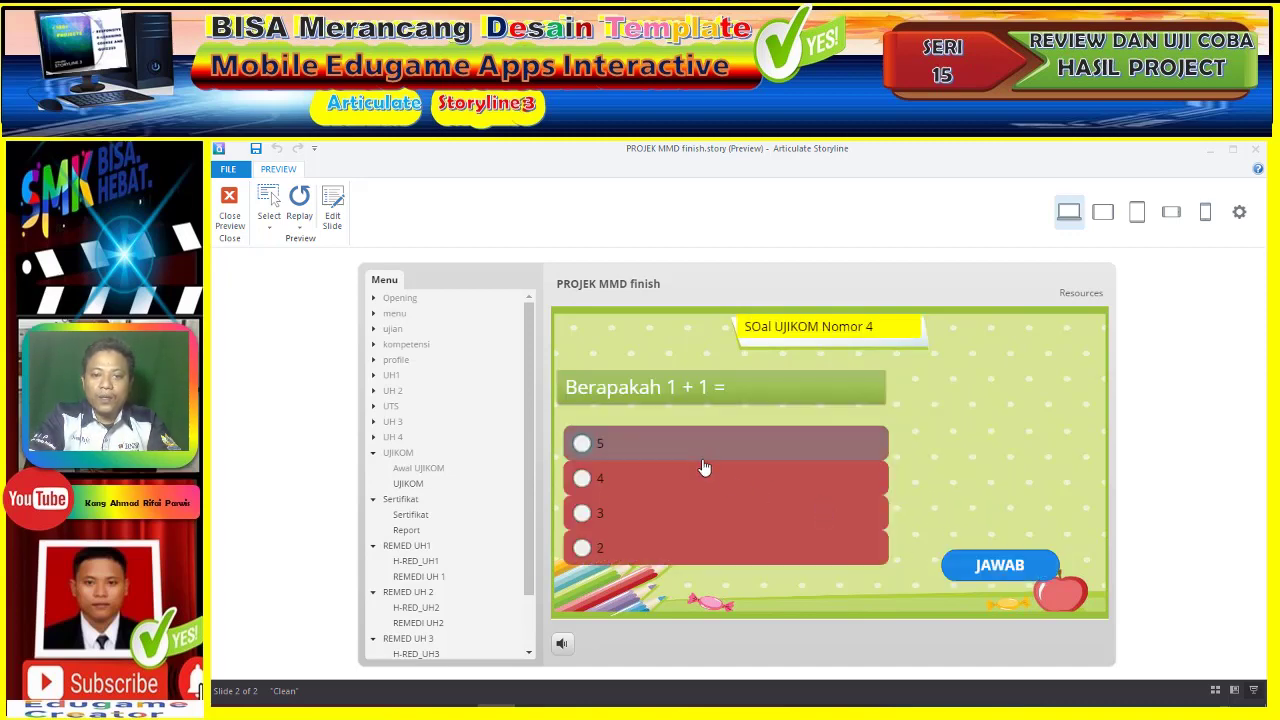
- Answer question 4 with 2, then answer question 5 with 3 and close the wrong-answer feedback
left_click(714, 546)
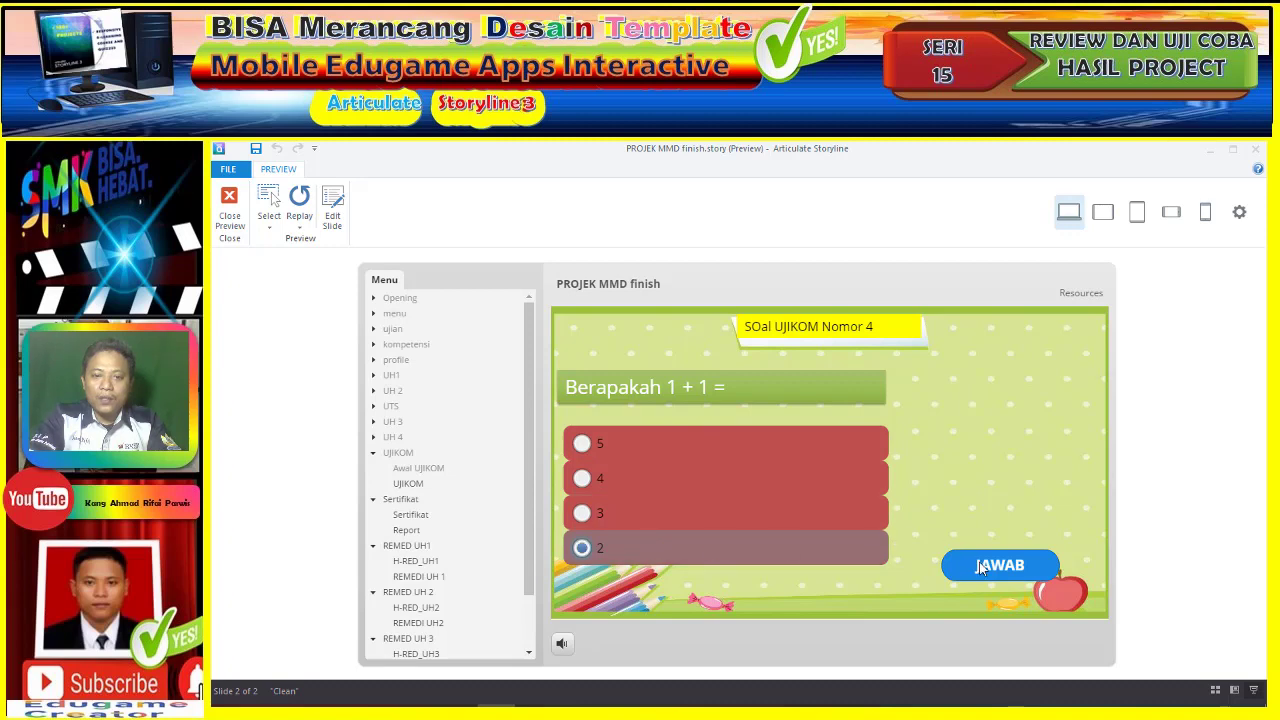
left_click(984, 574)
left_click(829, 503)
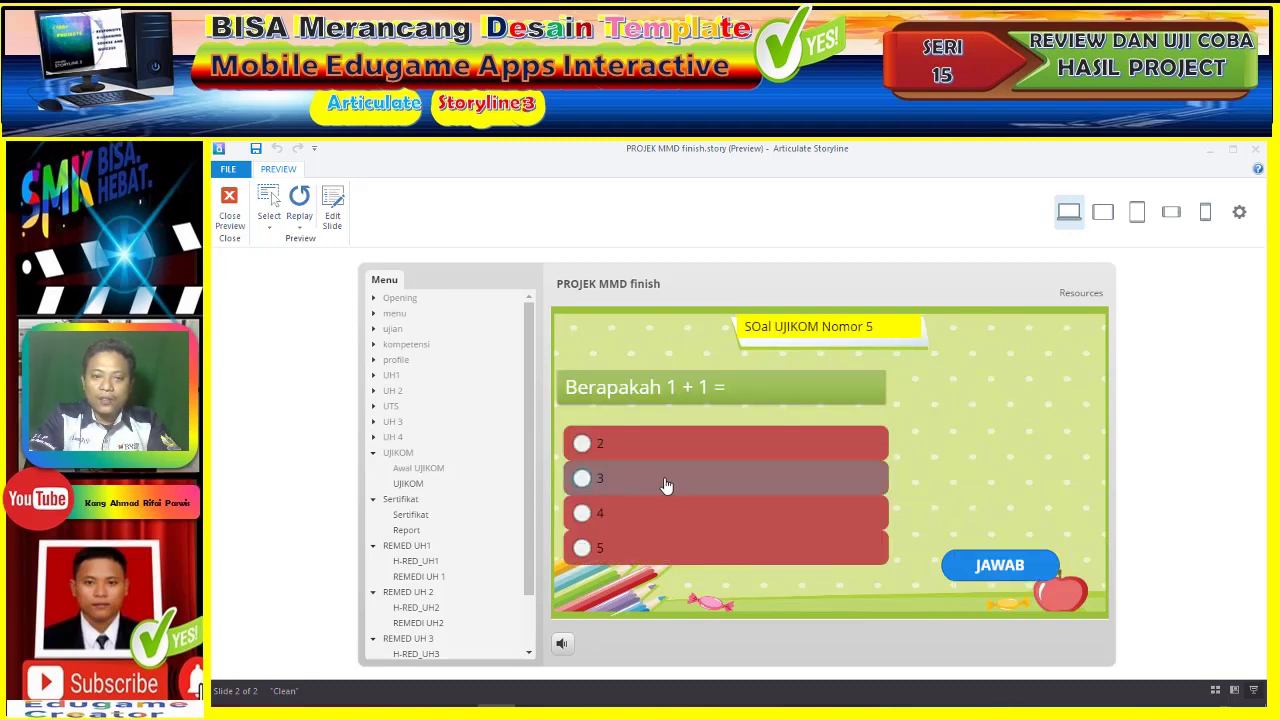
left_click(670, 486)
left_click(992, 567)
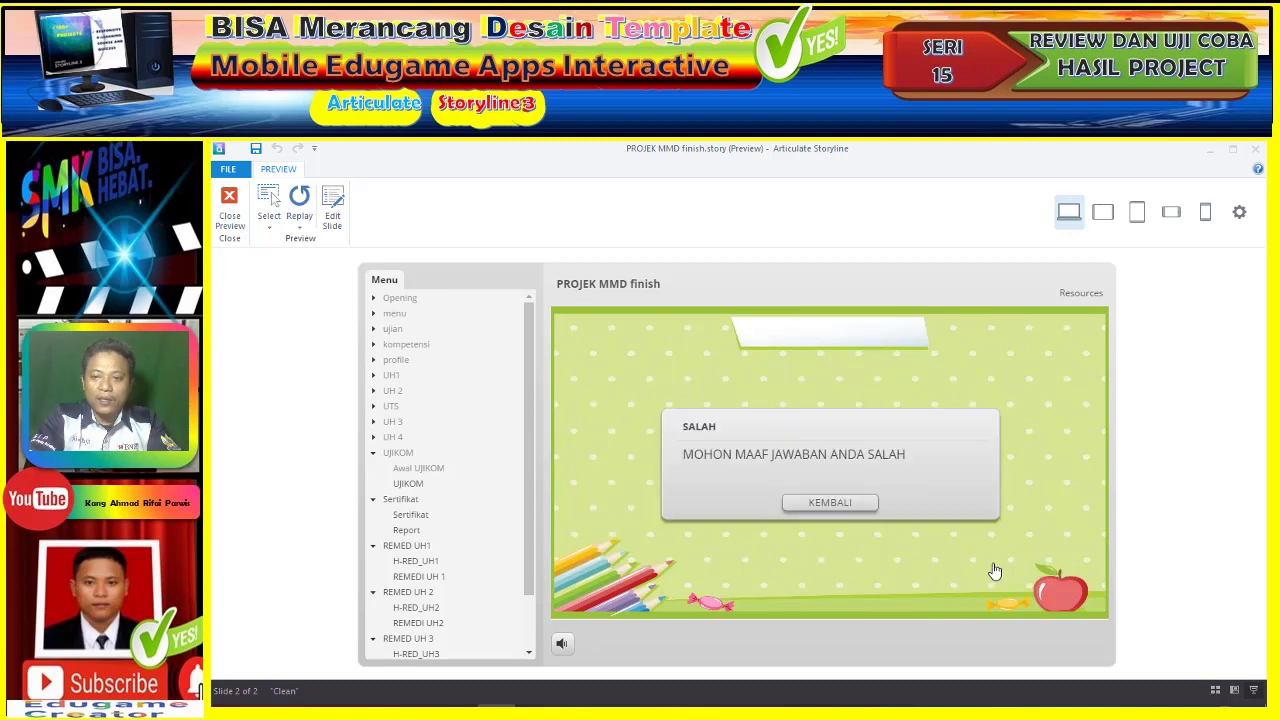
left_click(811, 504)
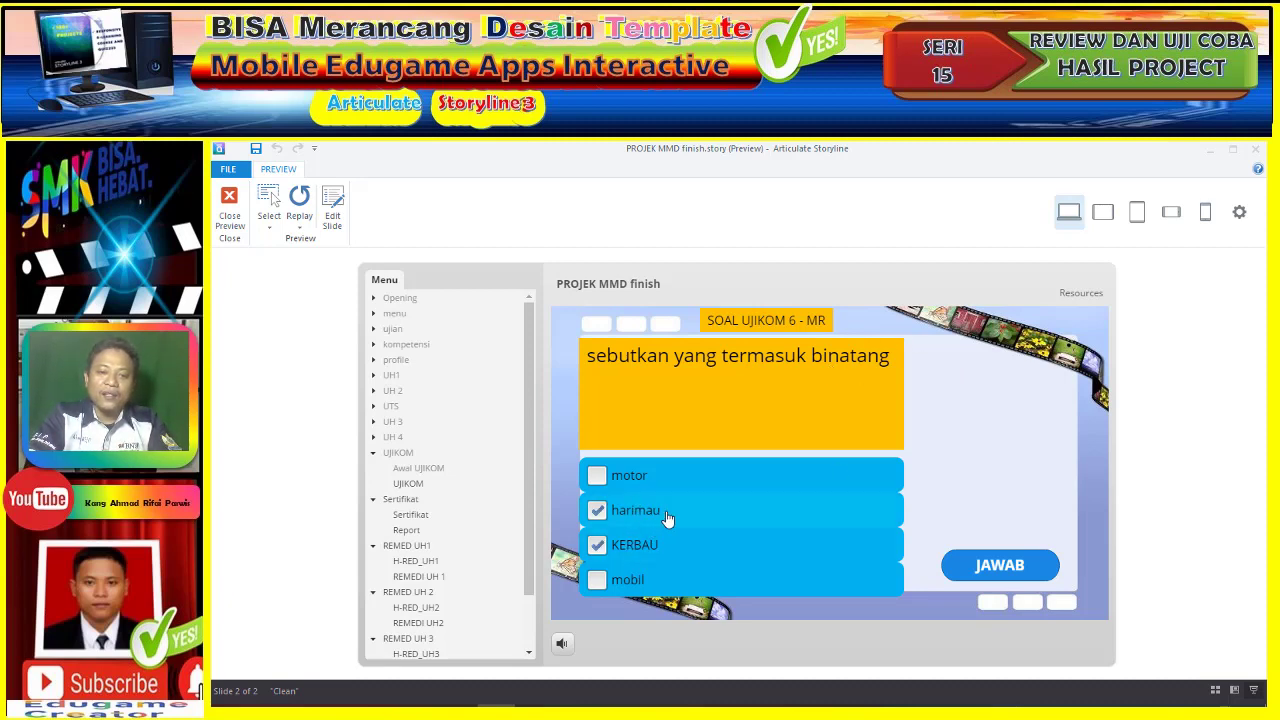
- Submit harimau and KERBAU for UJIKOM questions 6, 7 and 8
left_click(1024, 570)
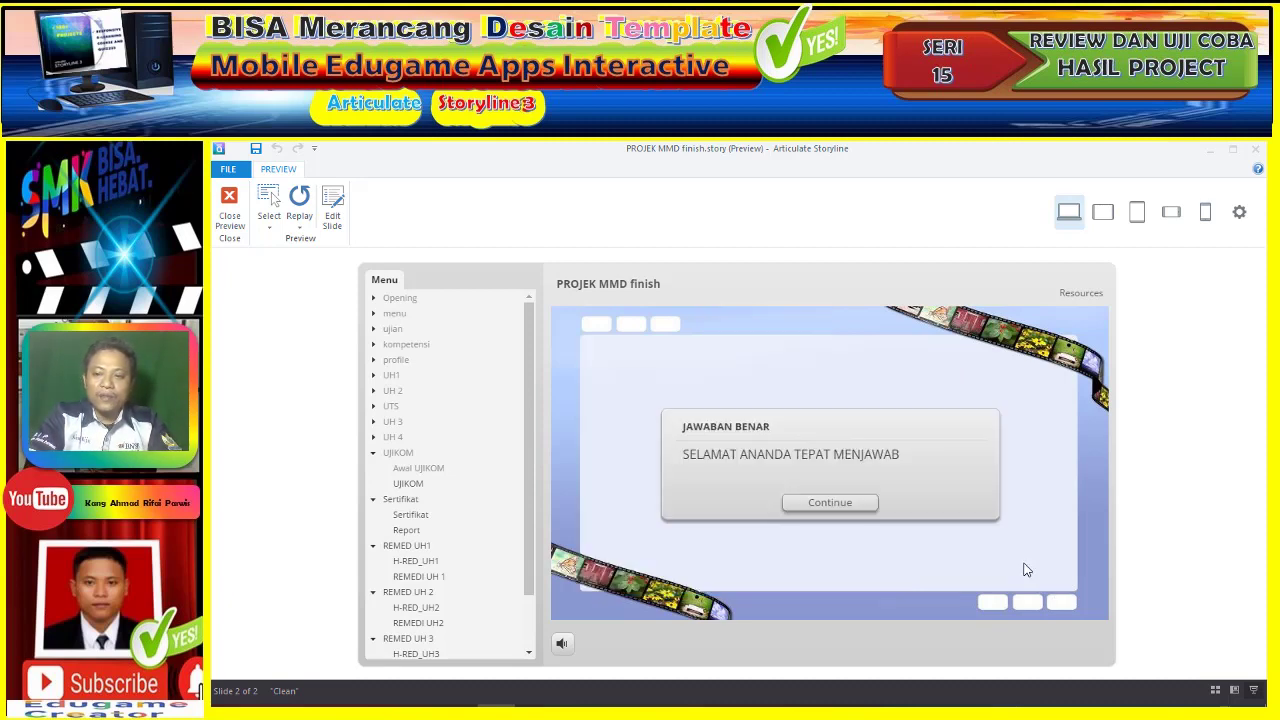
left_click(866, 506)
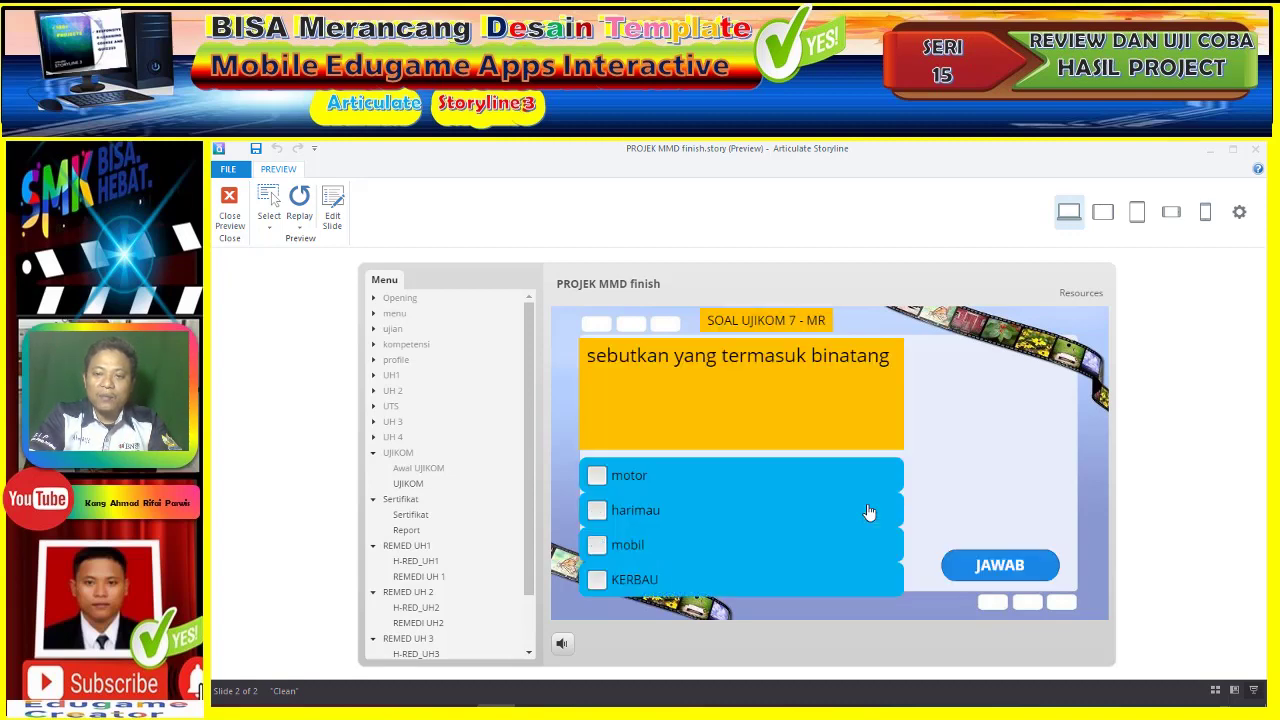
left_click(690, 582)
left_click(1004, 568)
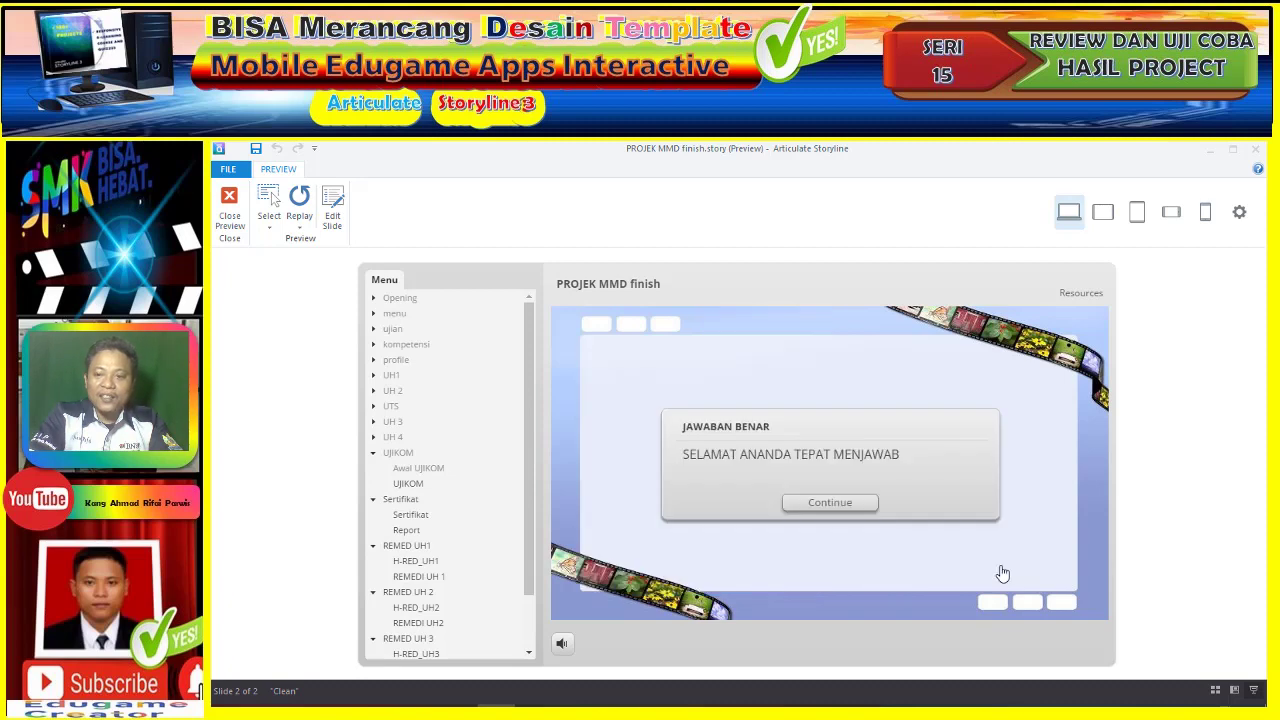
left_click(843, 506)
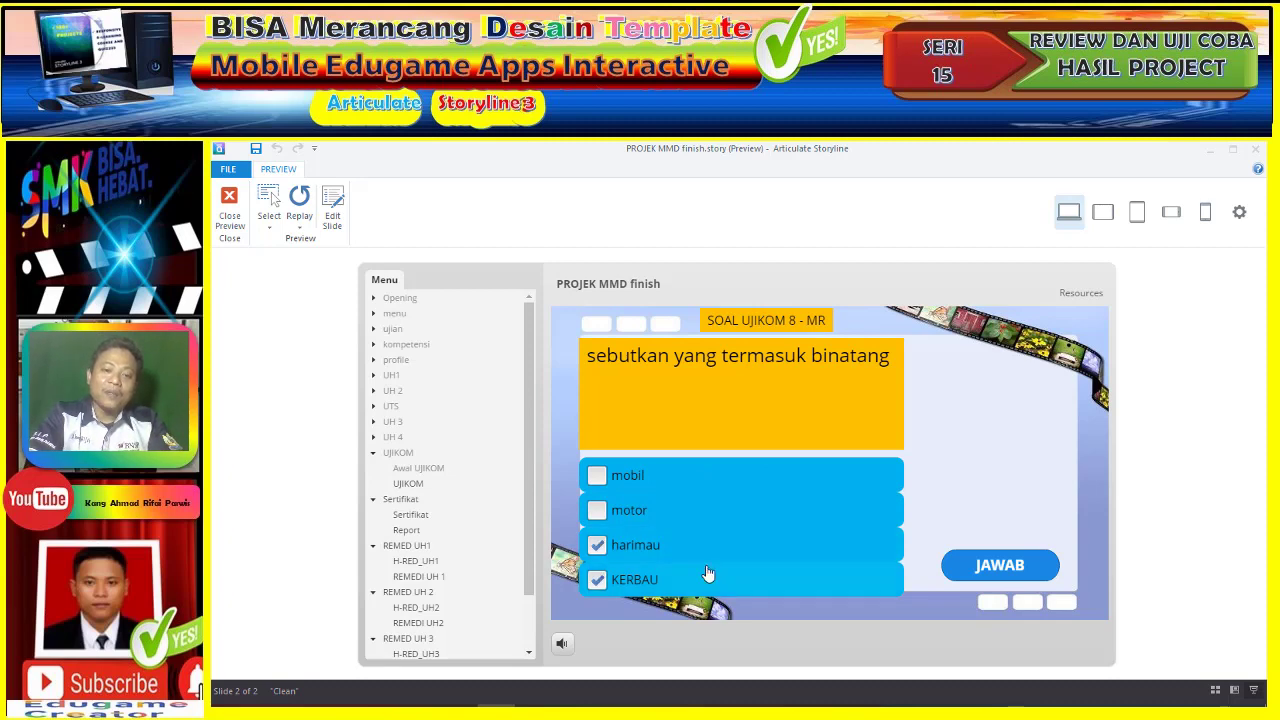
left_click(975, 577)
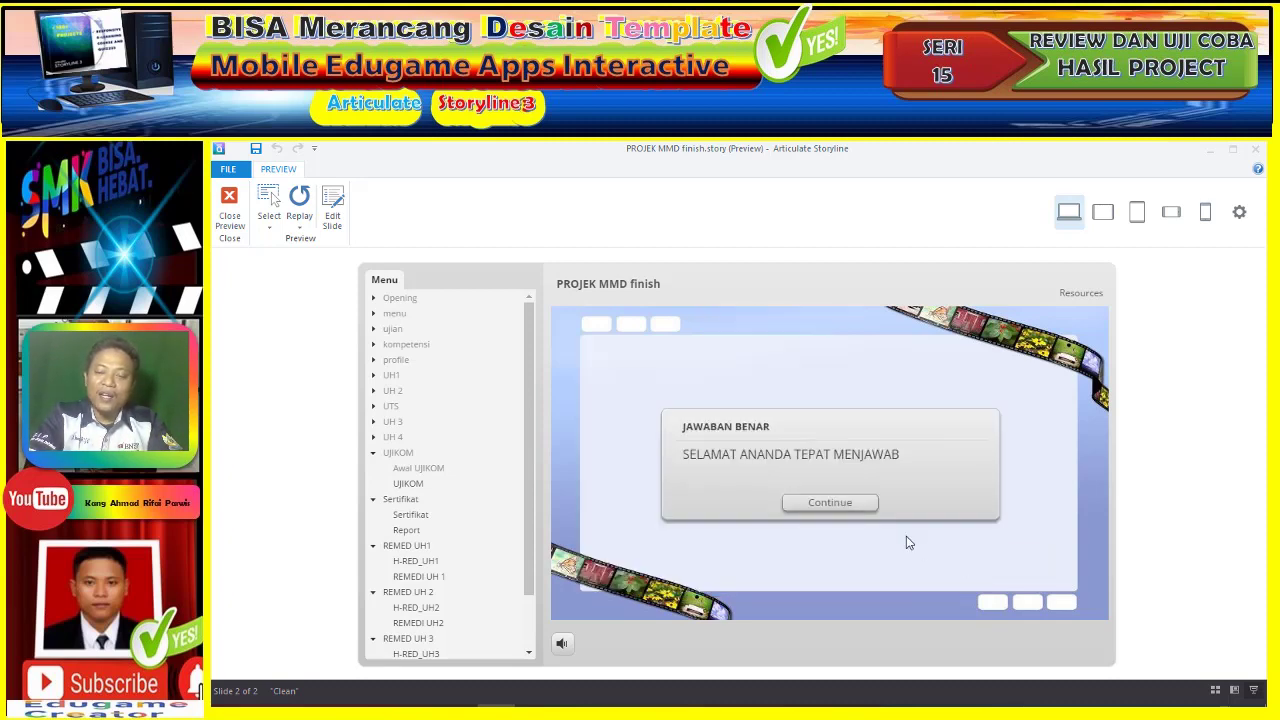
left_click(842, 503)
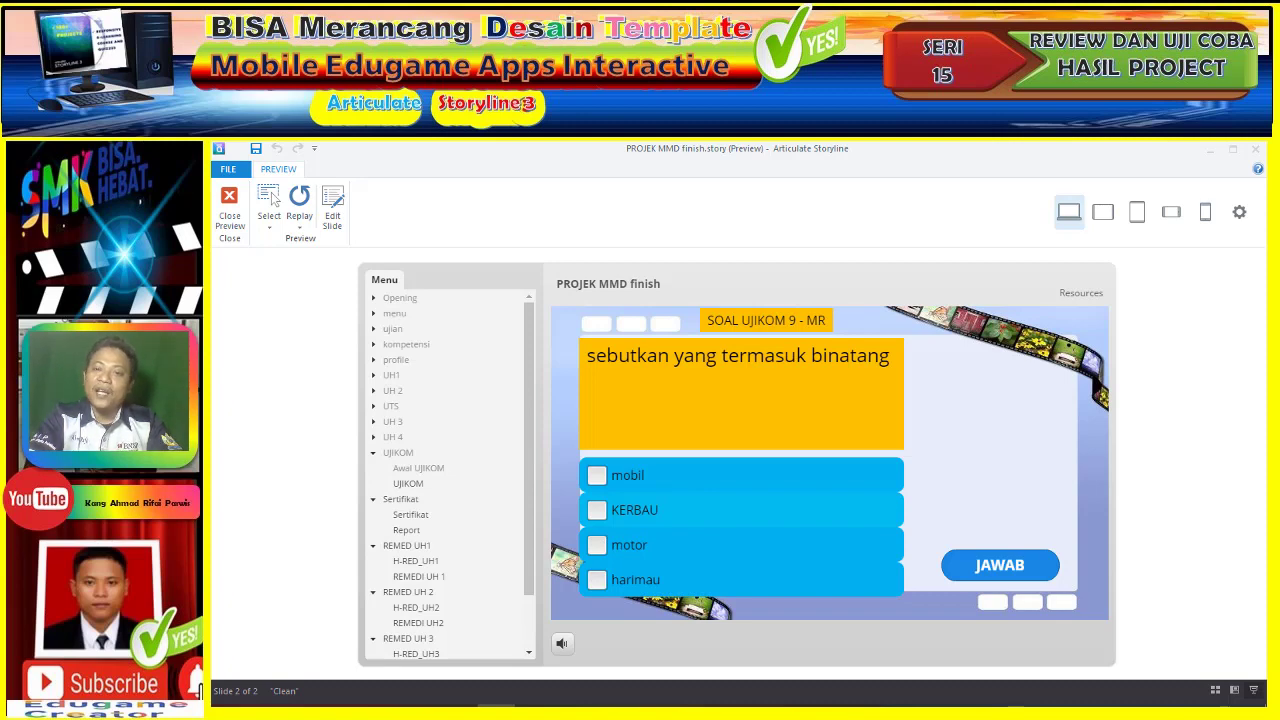
- Tick harimau and KERBAU for questions 9 and 10 and submit each
left_click(784, 515)
left_click(737, 574)
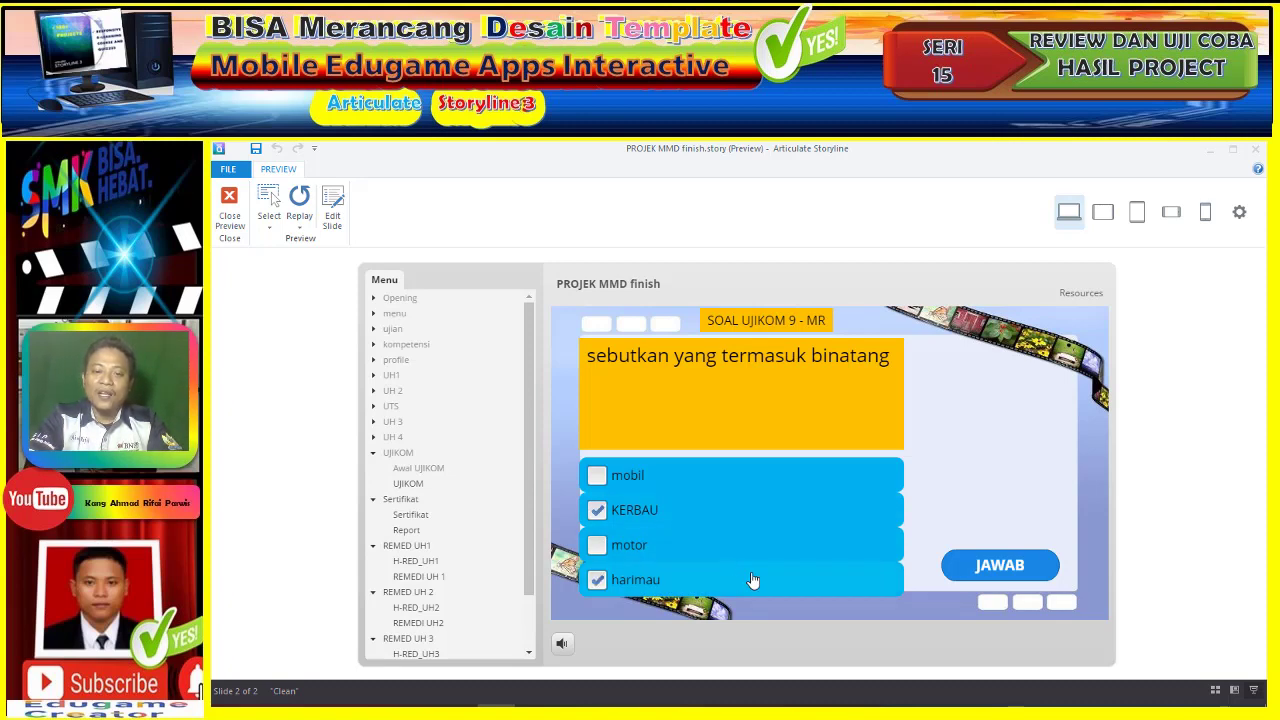
left_click(988, 567)
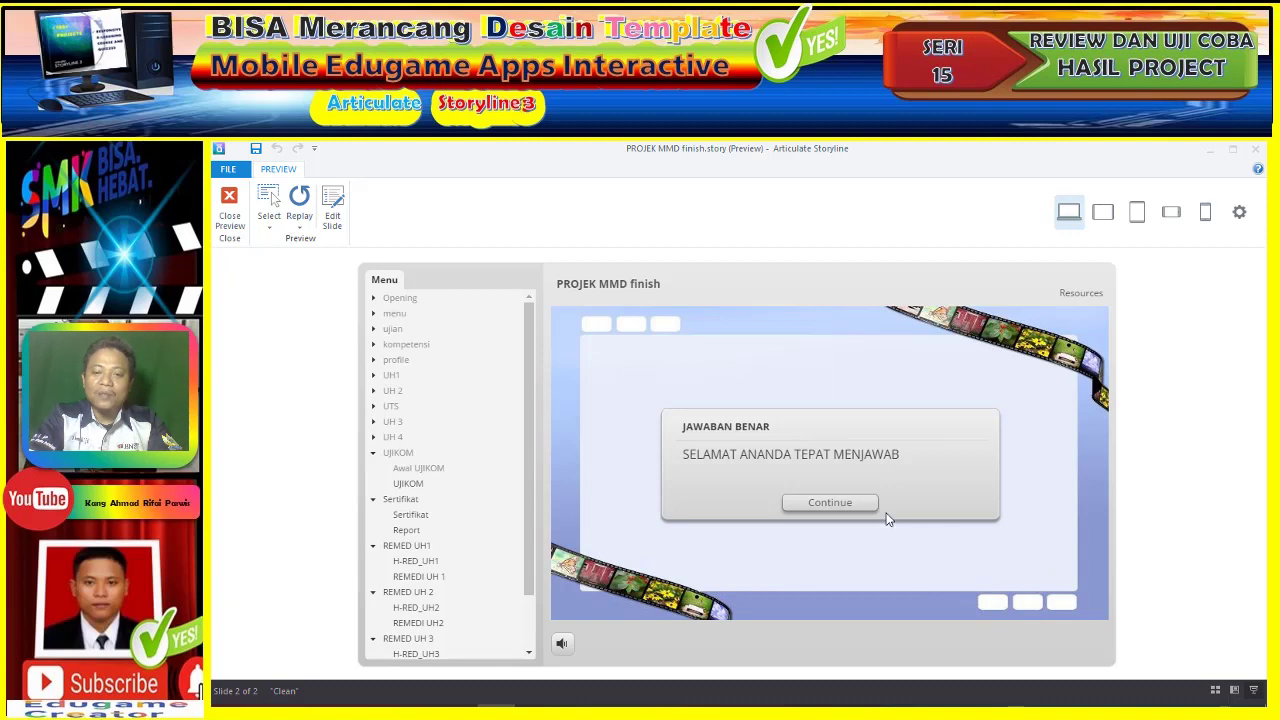
left_click(847, 505)
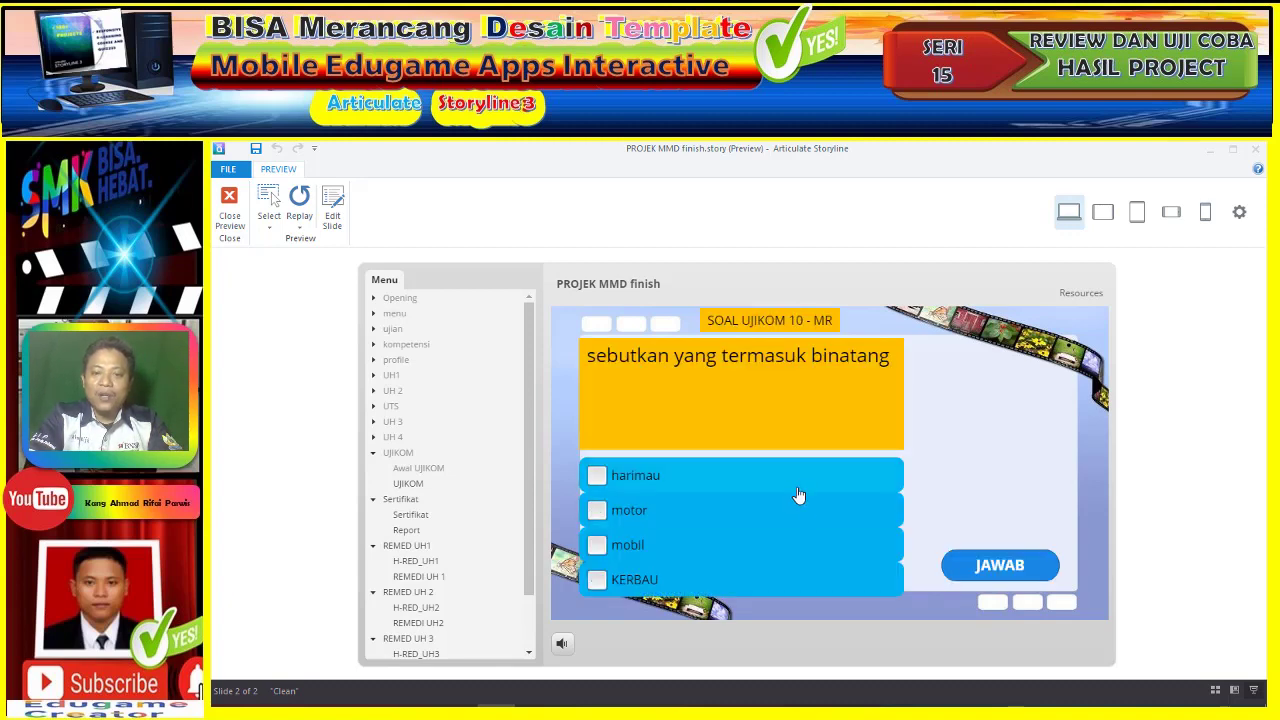
left_click(745, 579)
left_click(980, 570)
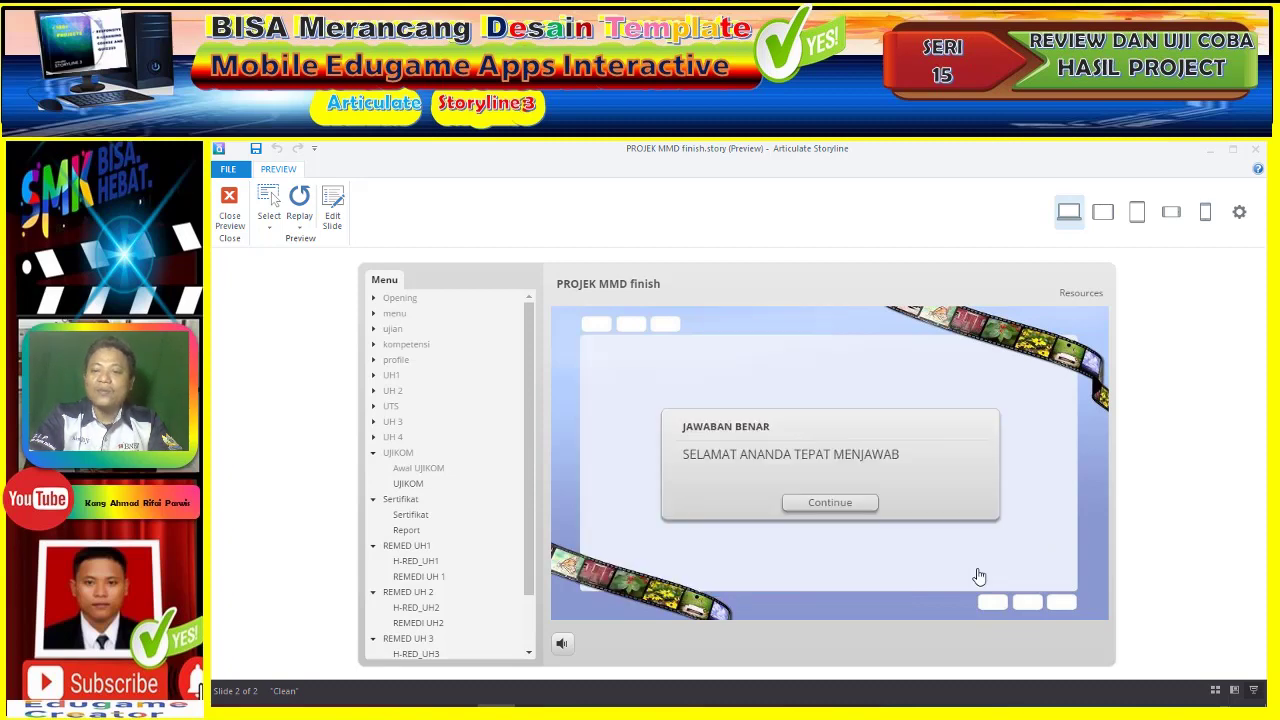
left_click(858, 503)
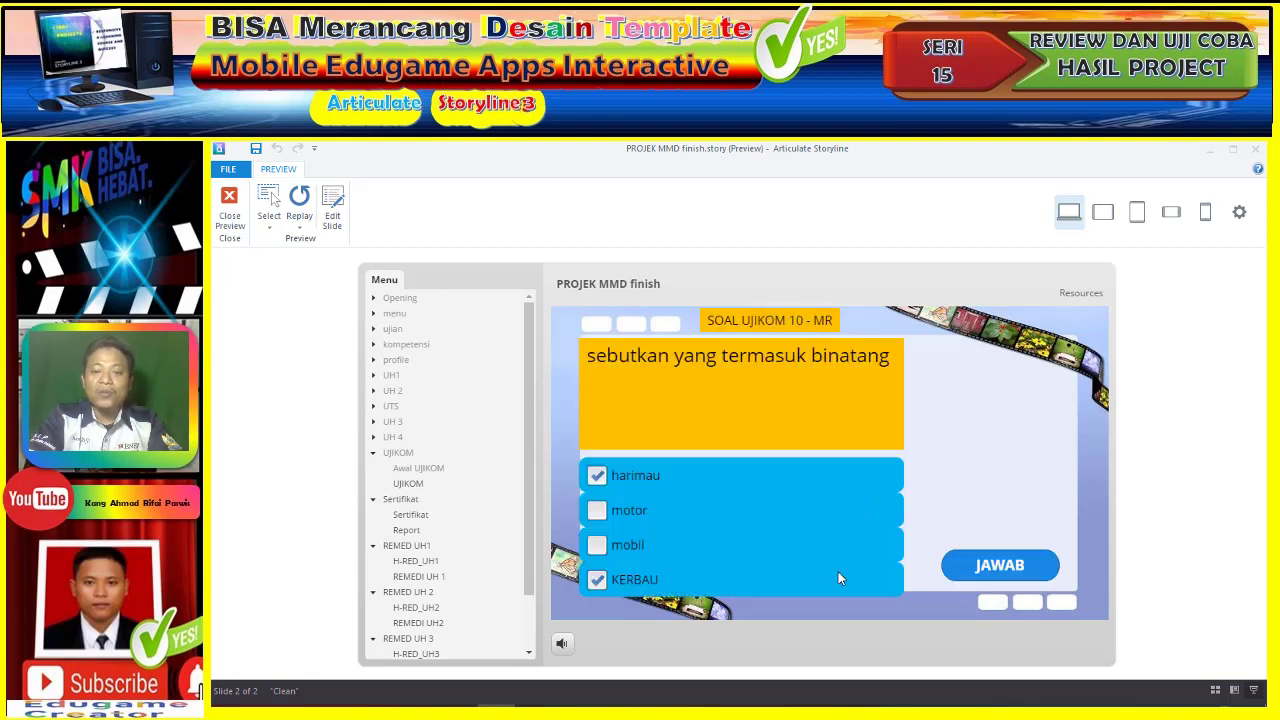
- On question 11, match TAHAP 1–5 to LANGKAH 1–5, submit, and dismiss the feedback
left_click(970, 407)
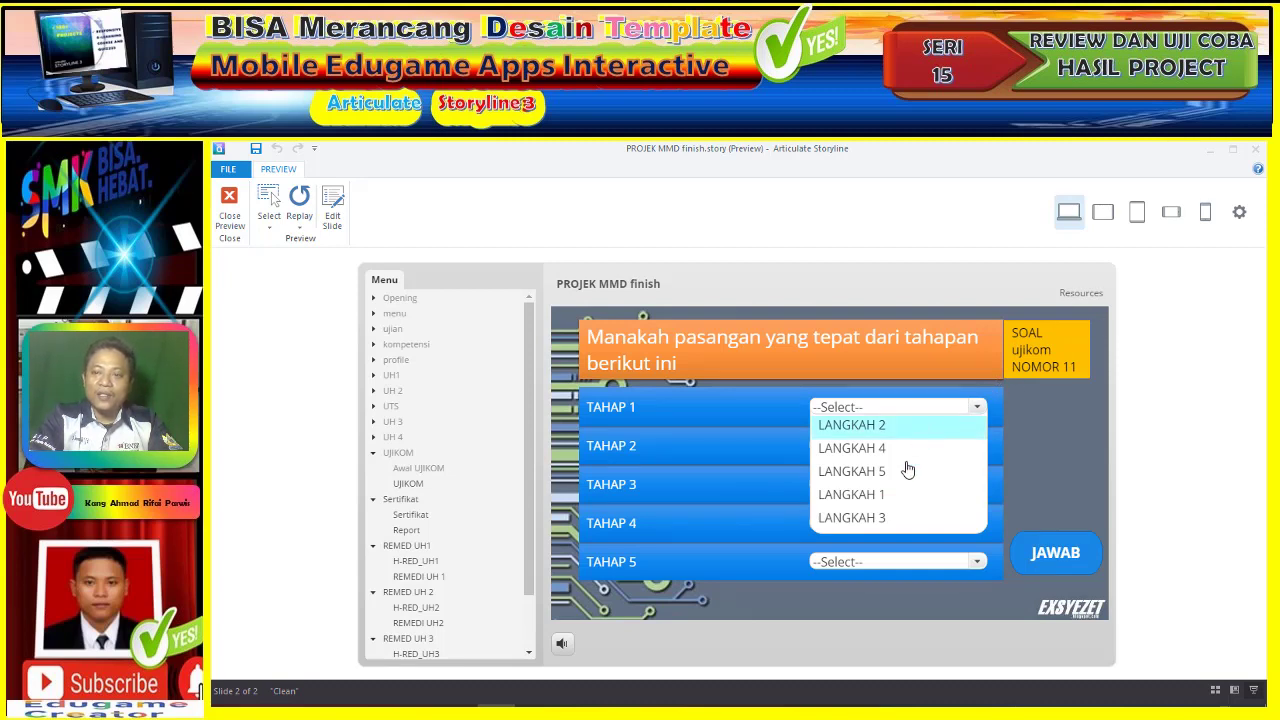
left_click(892, 495)
left_click(925, 442)
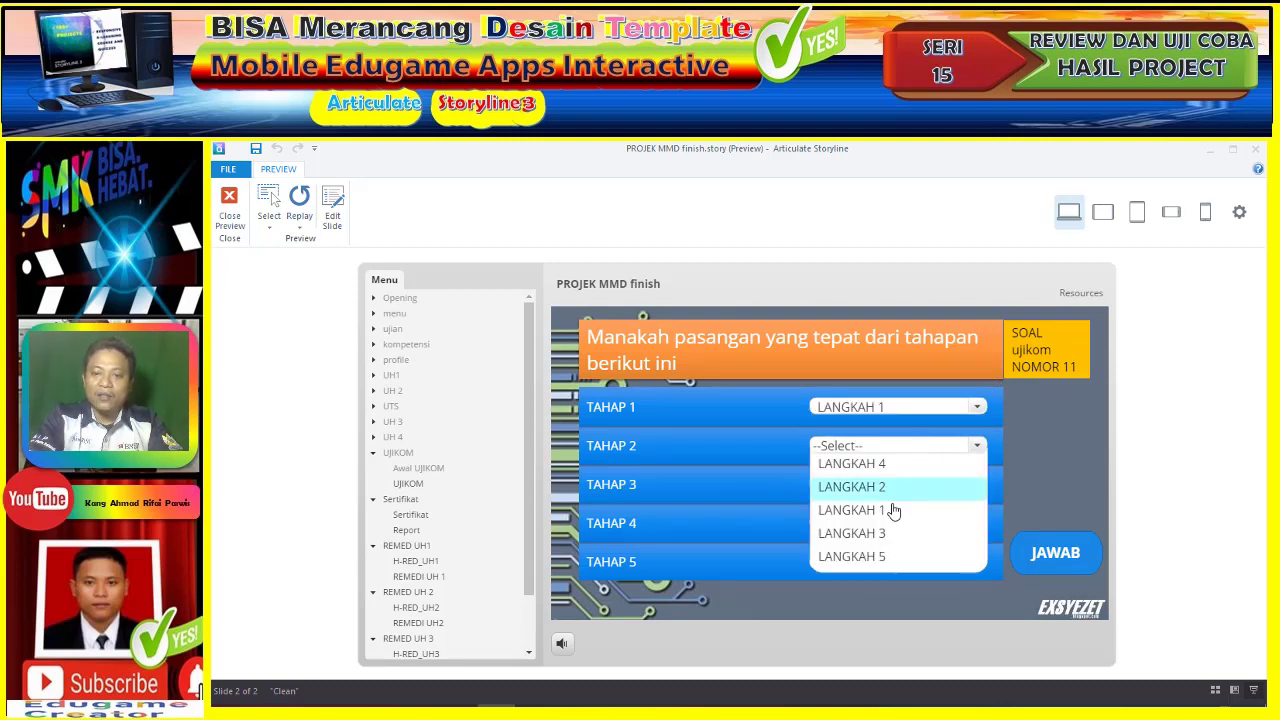
left_click(898, 486)
left_click(899, 484)
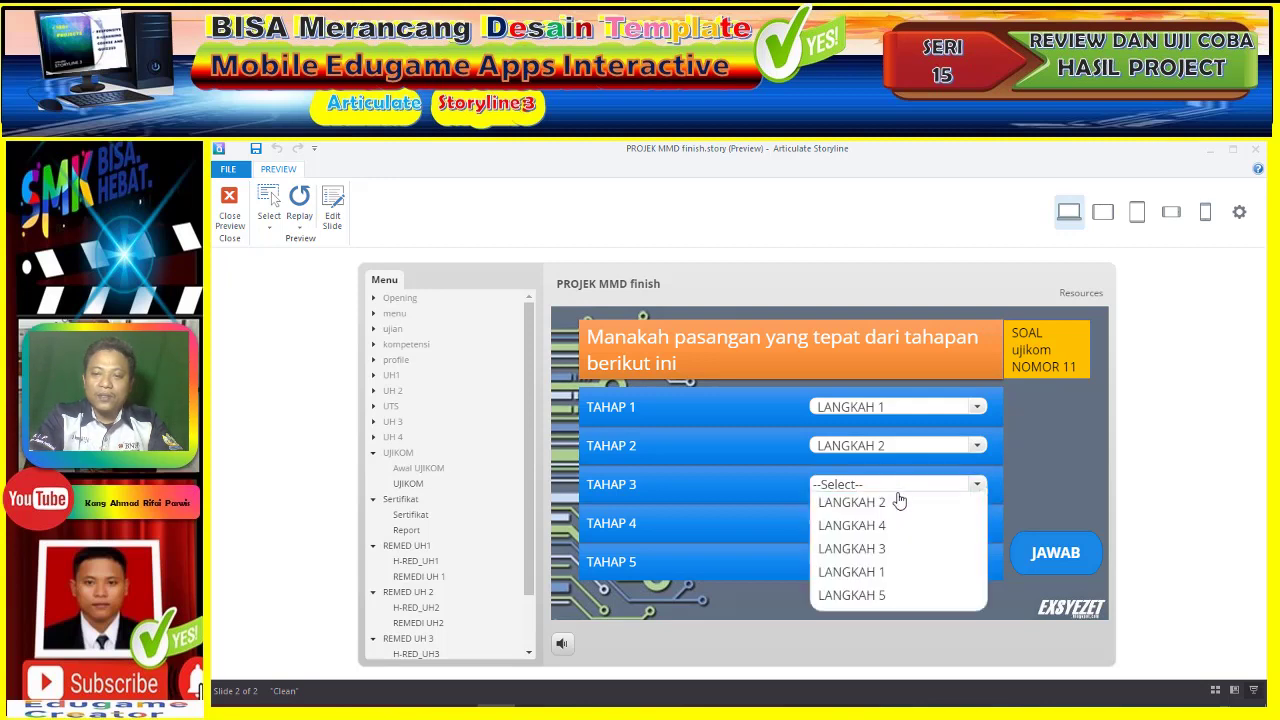
left_click(899, 551)
left_click(897, 524)
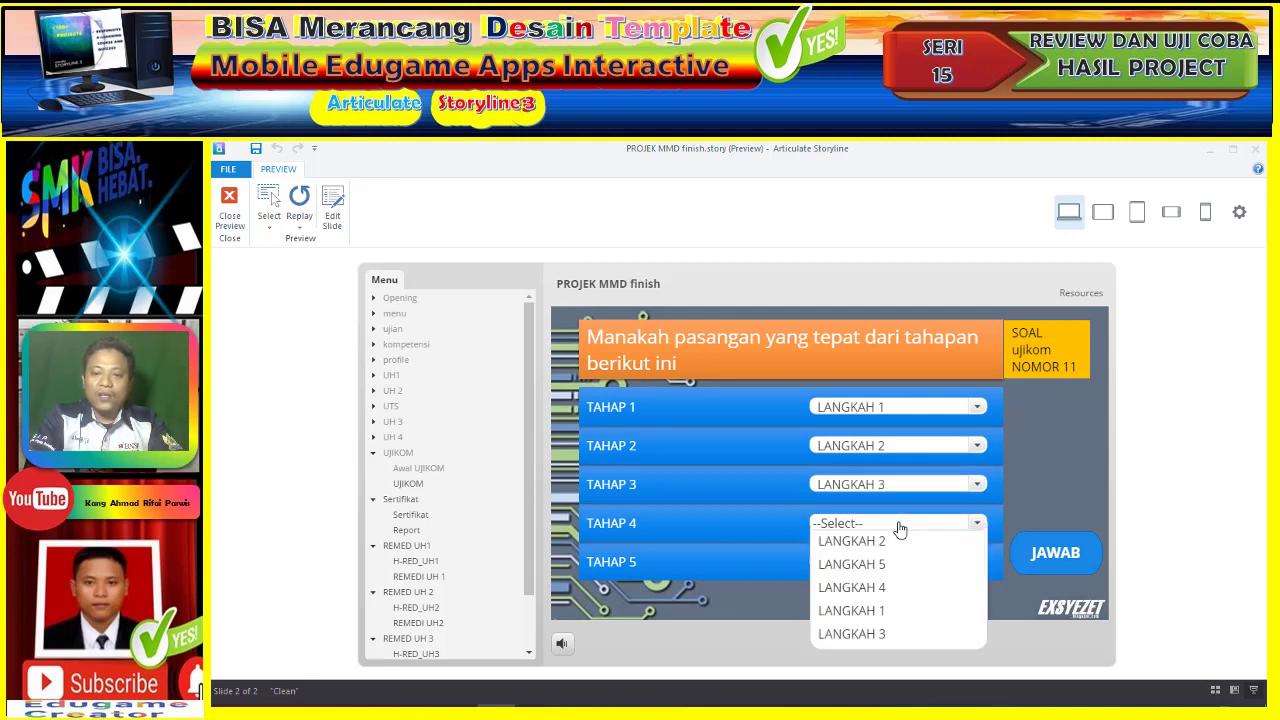
left_click(897, 594)
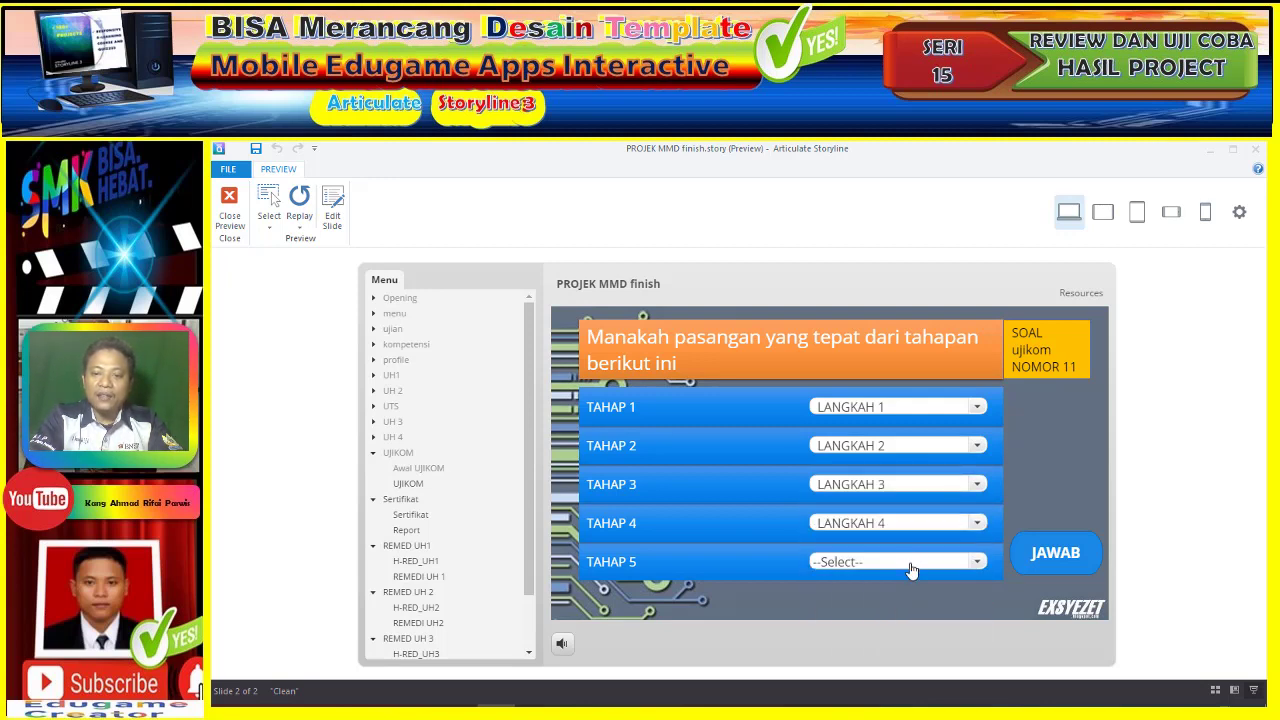
left_click(908, 562)
left_click(903, 586)
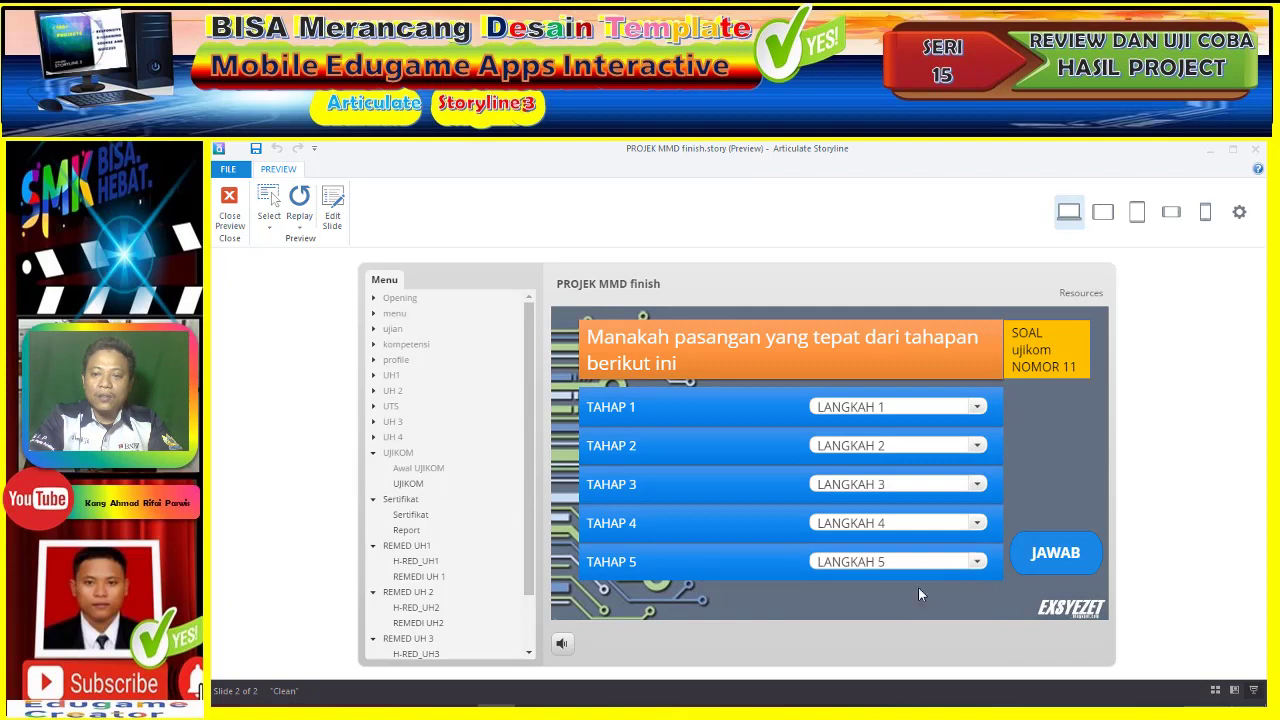
left_click(1052, 550)
left_click(860, 511)
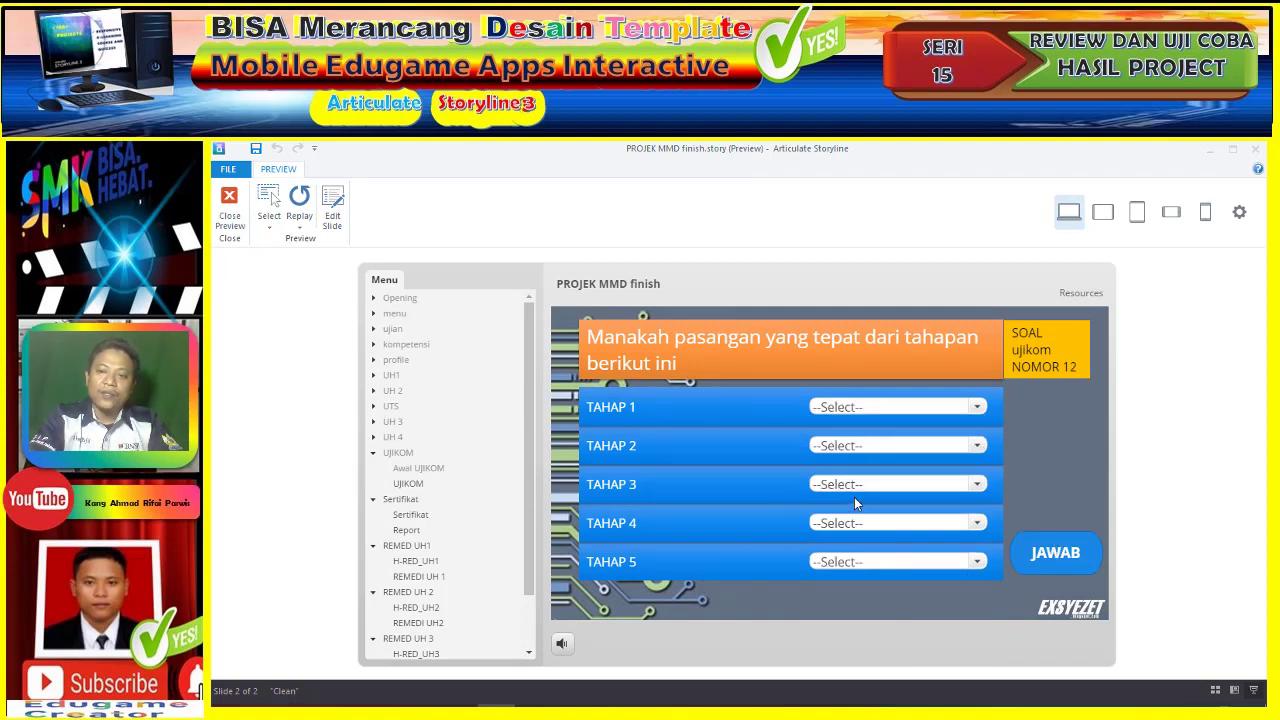
- On question 12, match TAHAP 1–5 to LANGKAH 1–5, submit, and dismiss the feedback
left_click(923, 410)
left_click(916, 452)
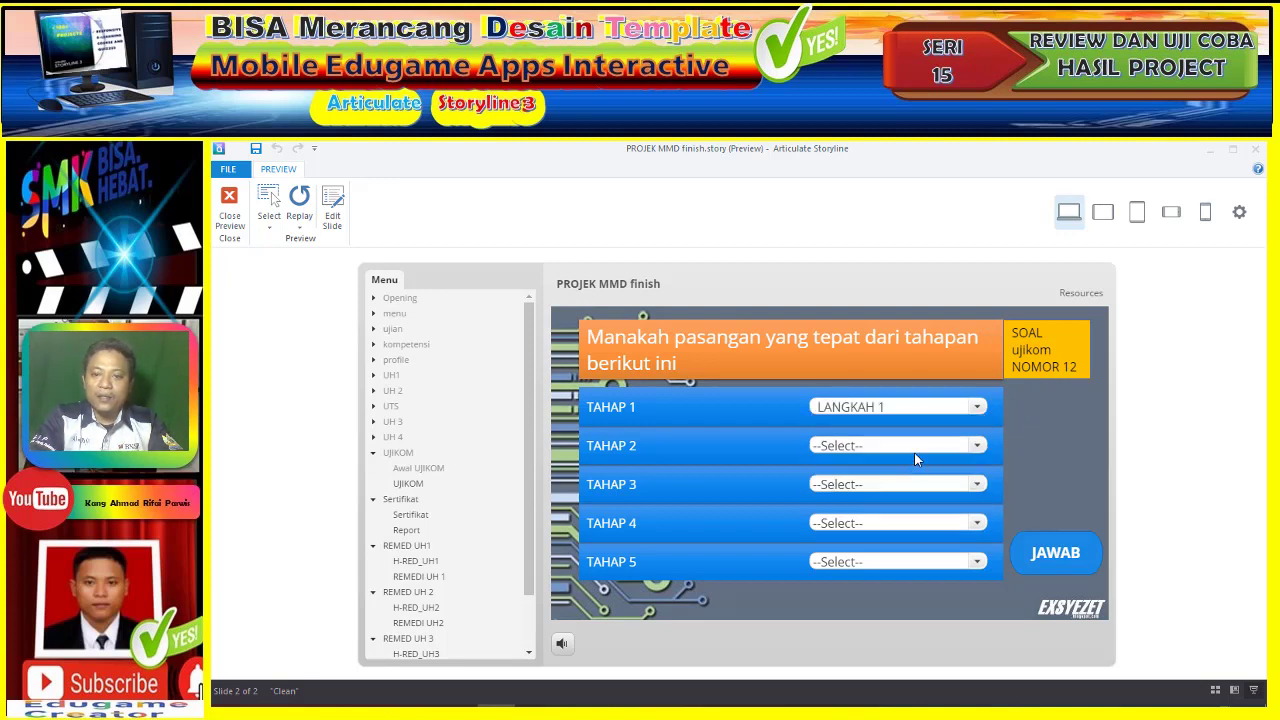
left_click(917, 447)
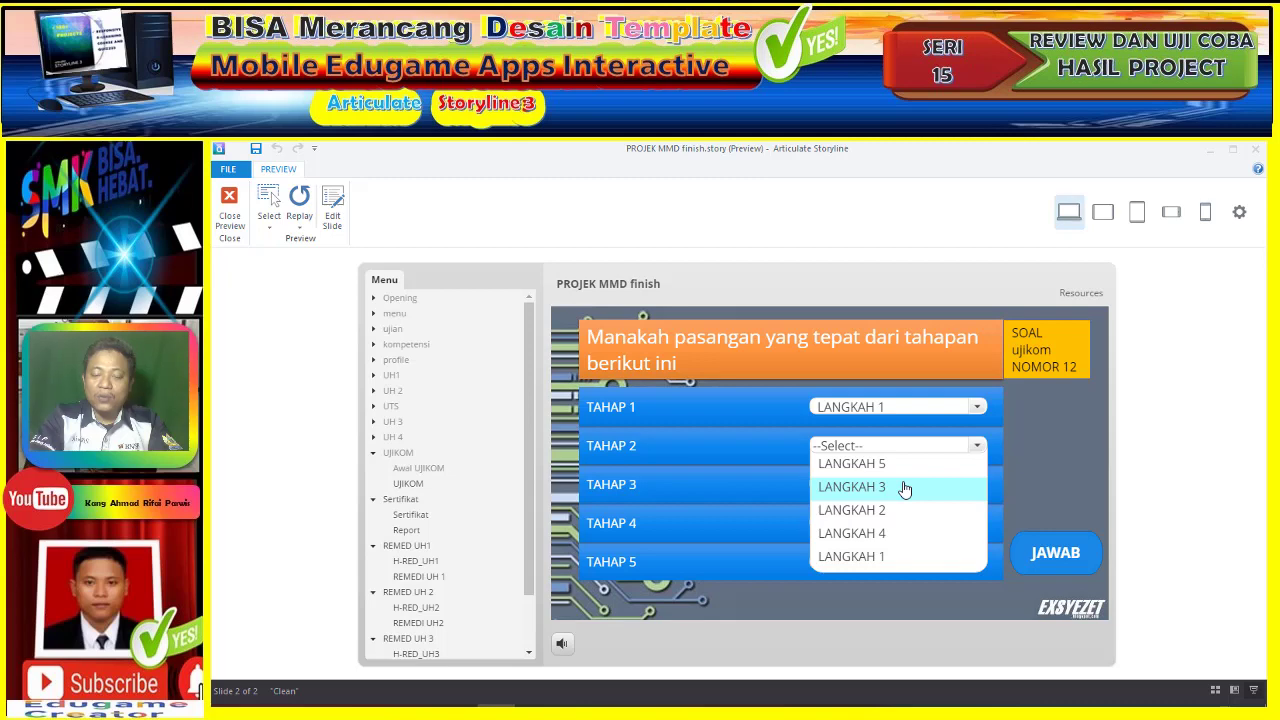
left_click(904, 510)
left_click(904, 486)
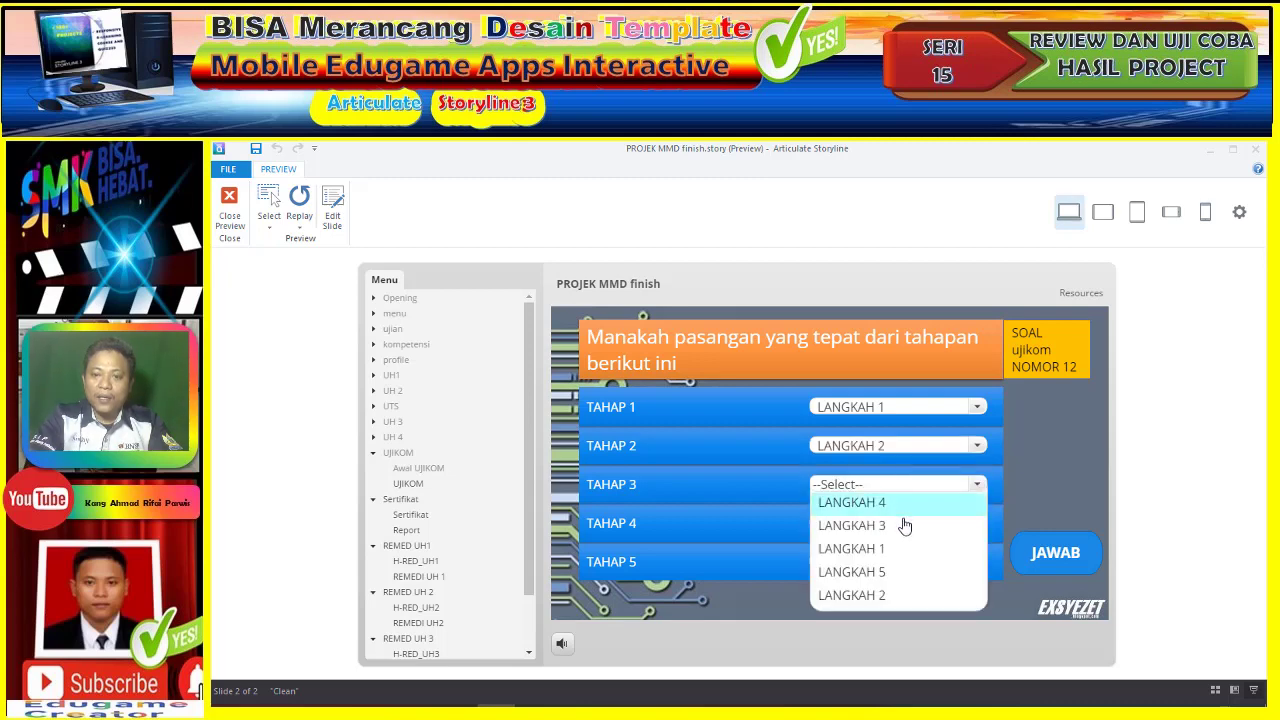
left_click(904, 525)
left_click(902, 523)
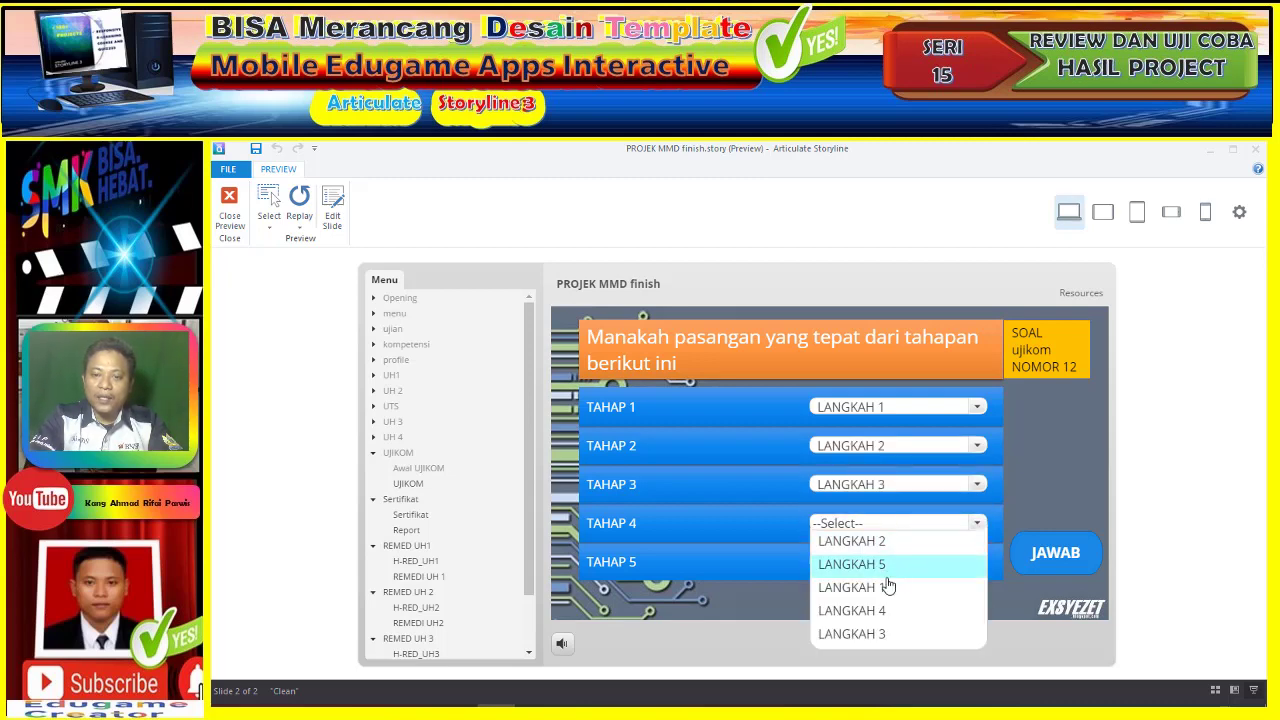
left_click(888, 610)
left_click(891, 570)
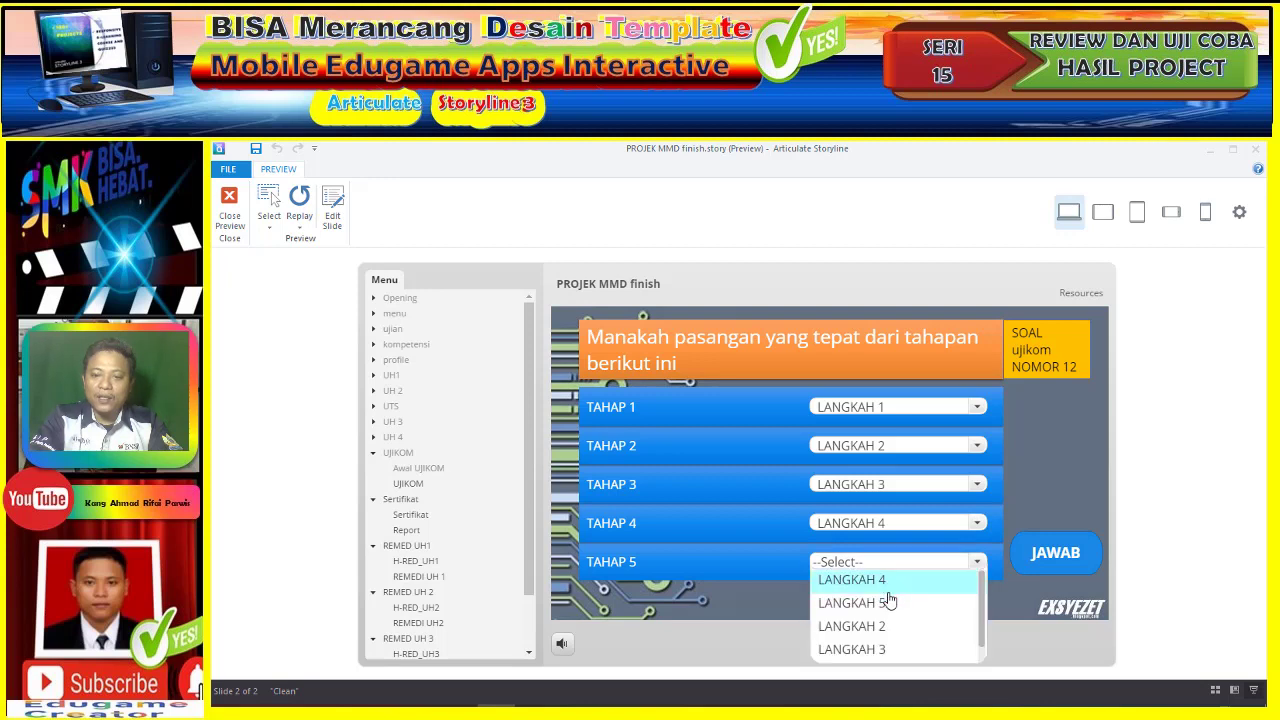
left_click(889, 602)
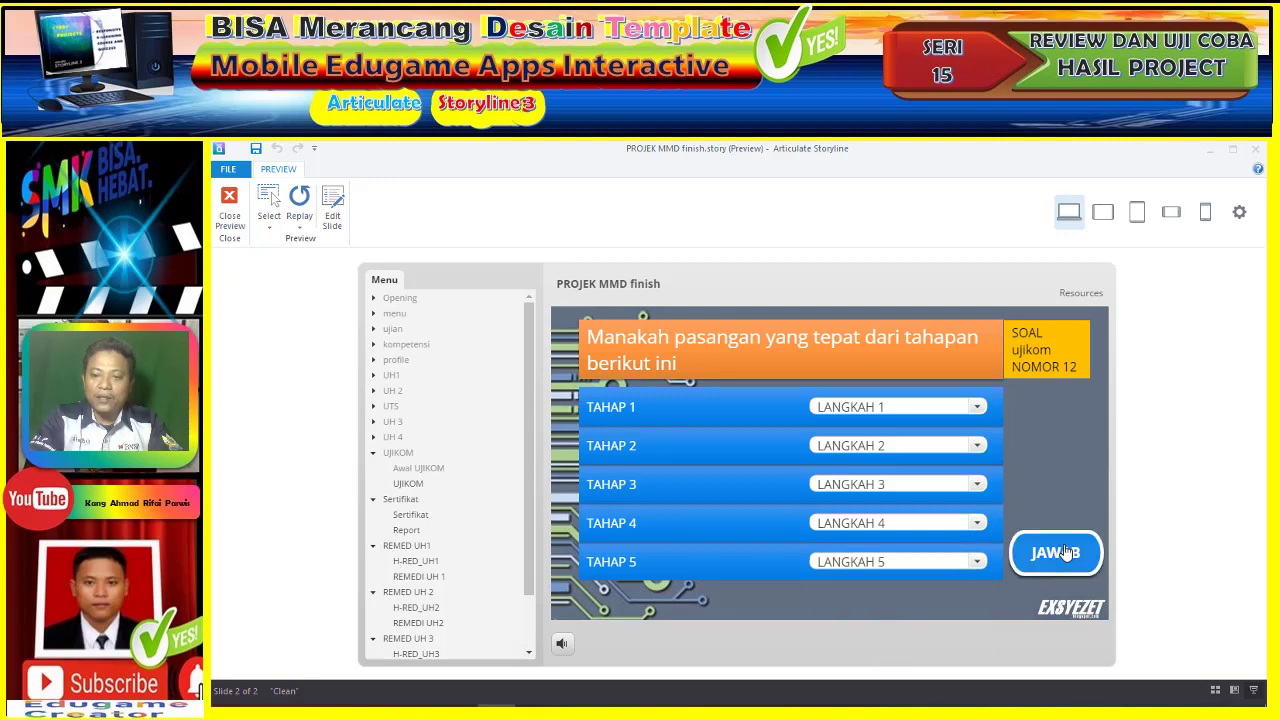
left_click(1062, 553)
left_click(867, 508)
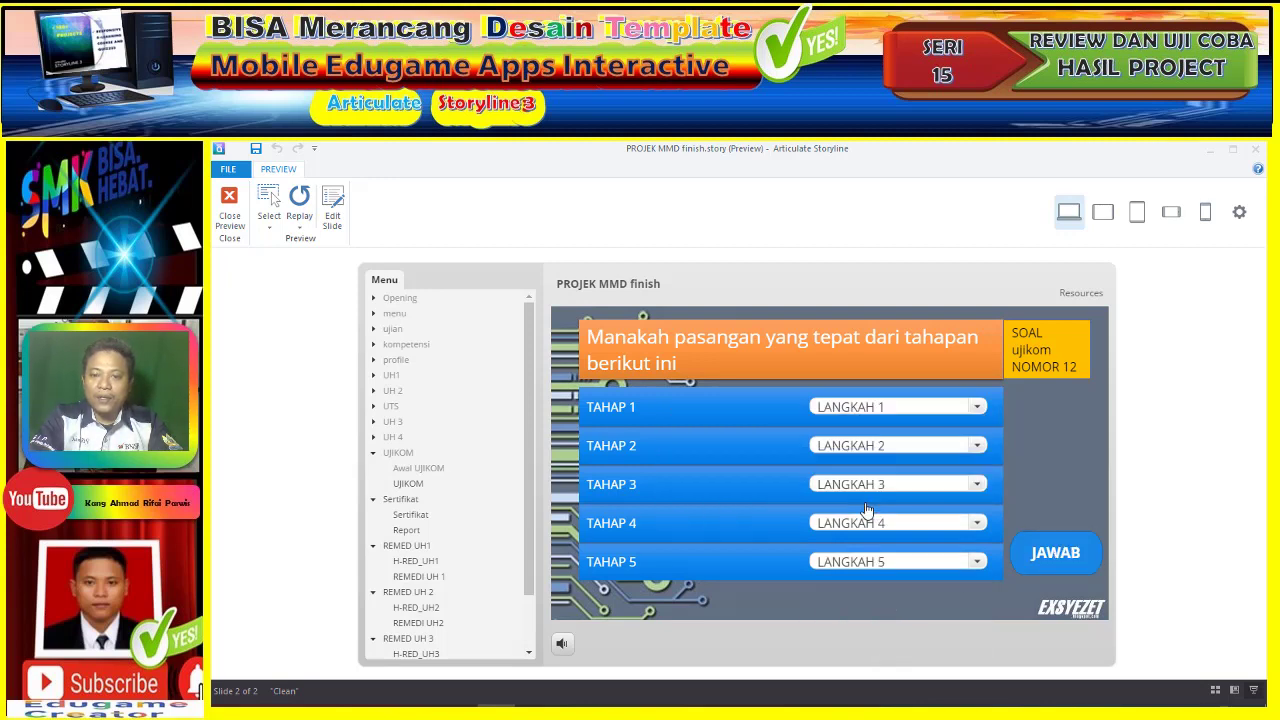
- On question 13, match TAHAP 1–5 to LANGKAH 1–5, correcting TAHAP 3 and 4, then submit
left_click(900, 408)
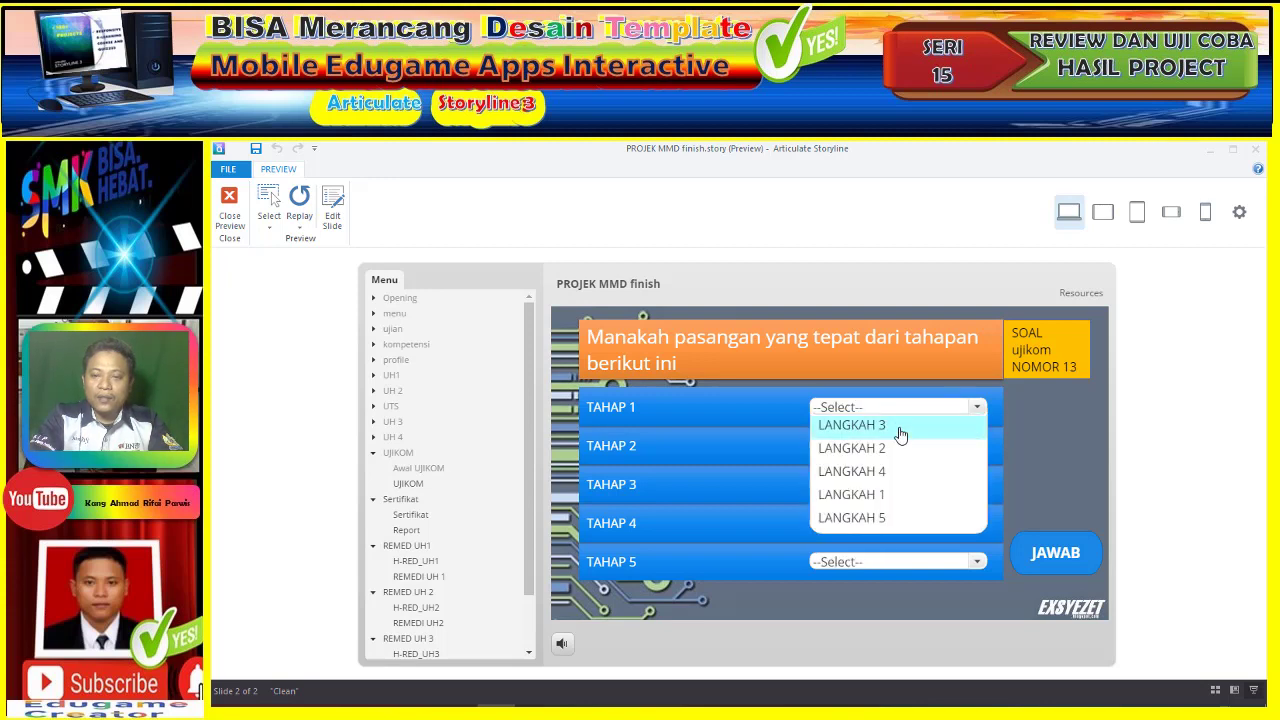
left_click(852, 494)
left_click(897, 445)
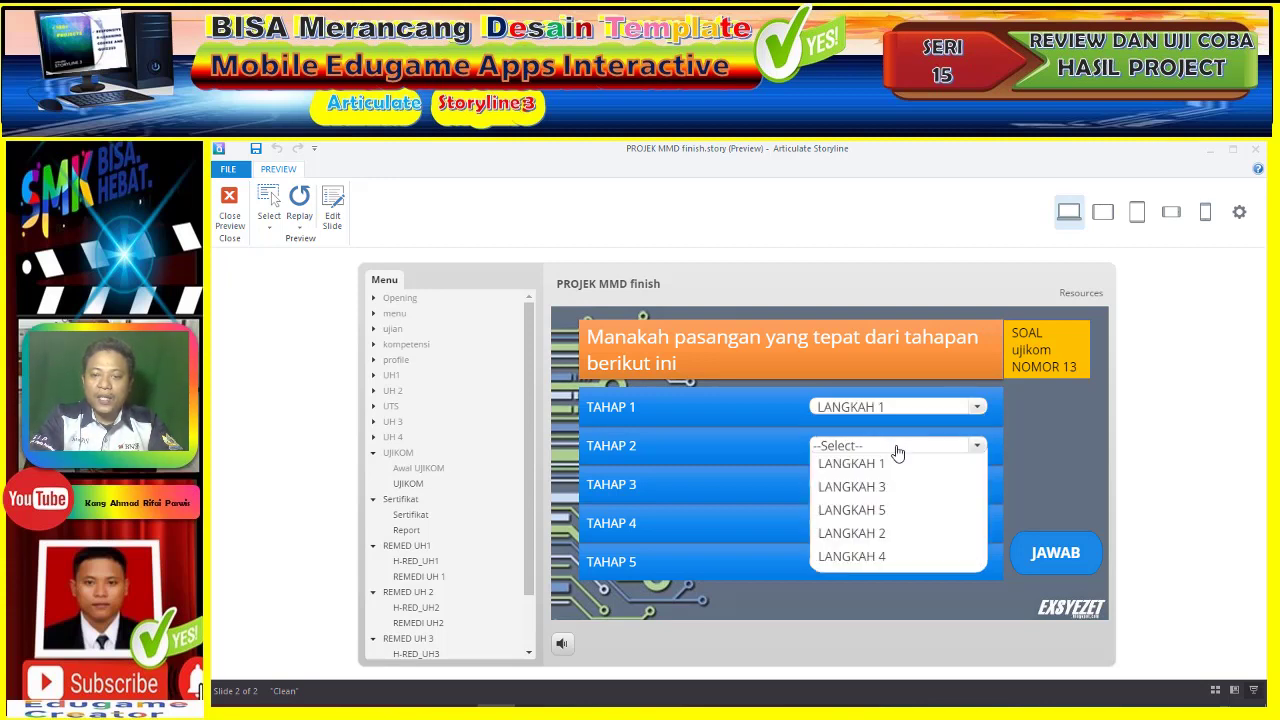
left_click(902, 534)
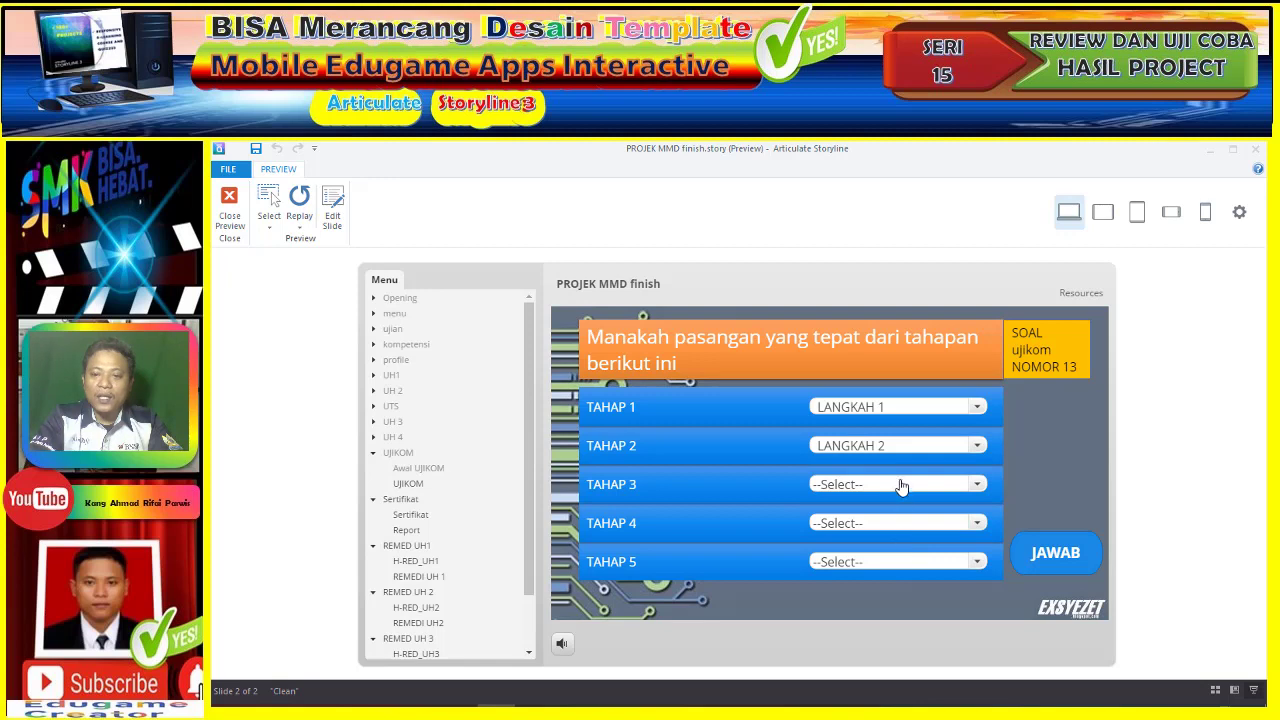
left_click(902, 486)
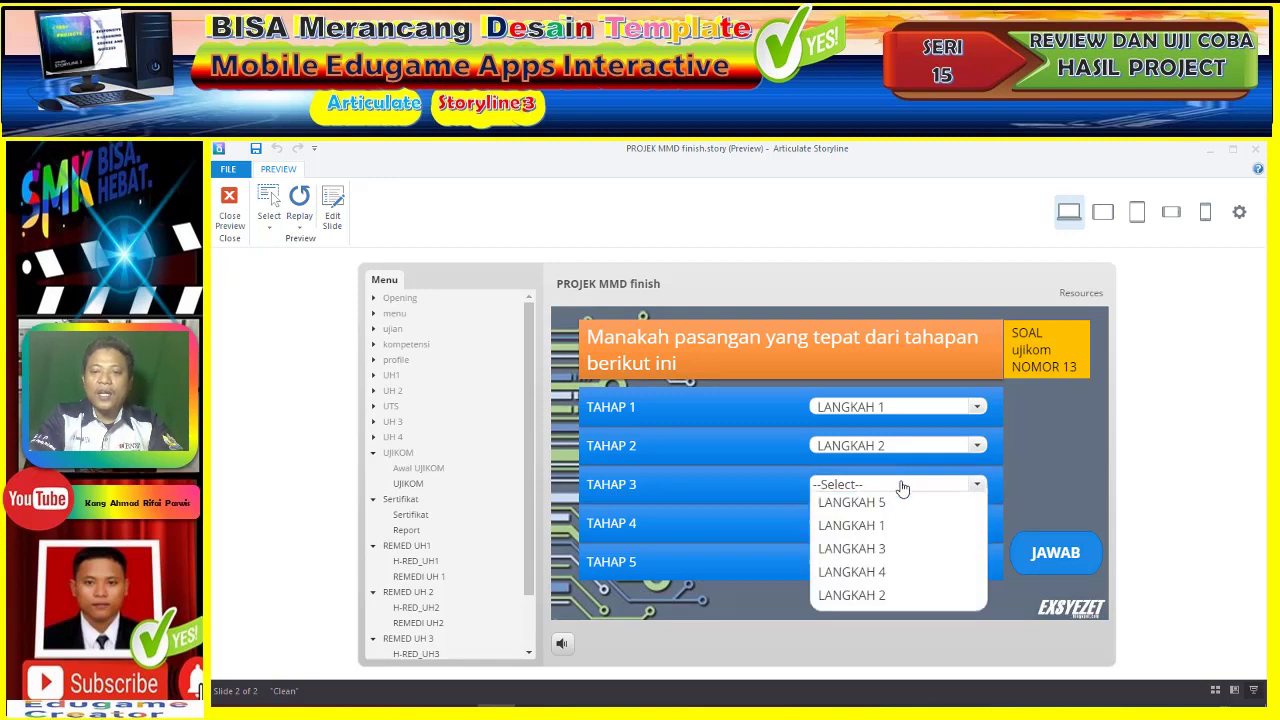
left_click(892, 596)
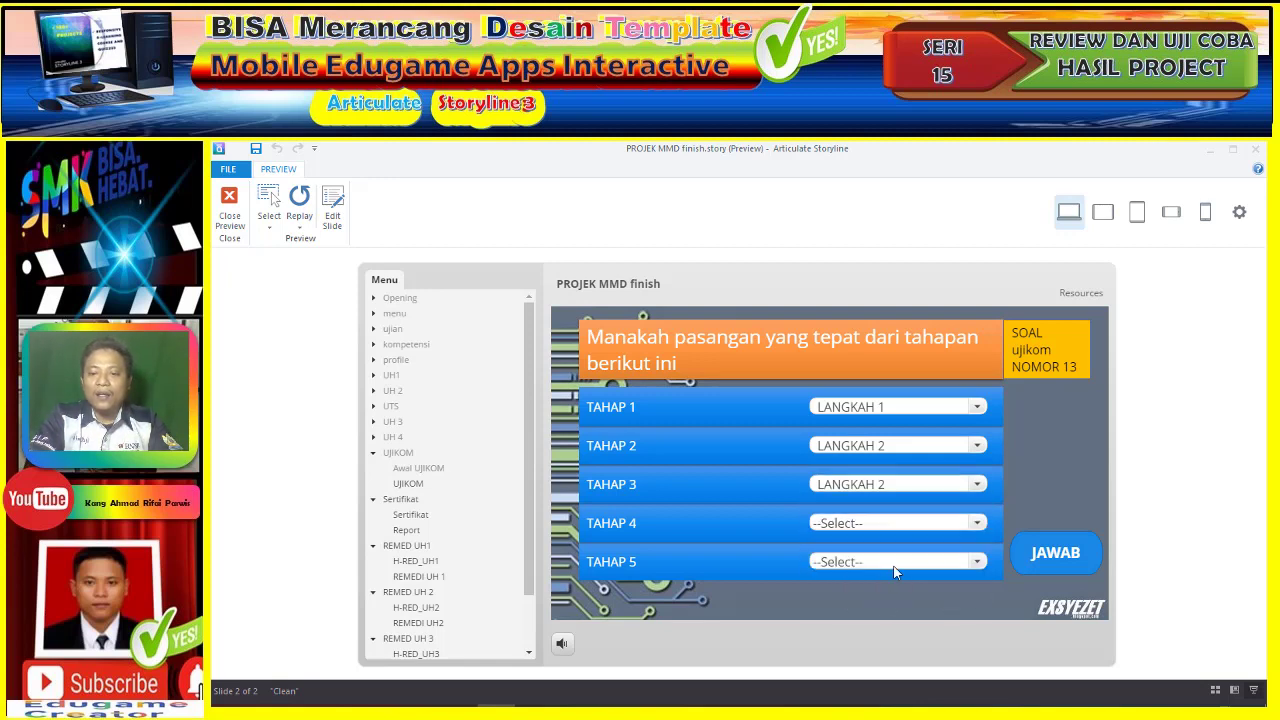
left_click(895, 486)
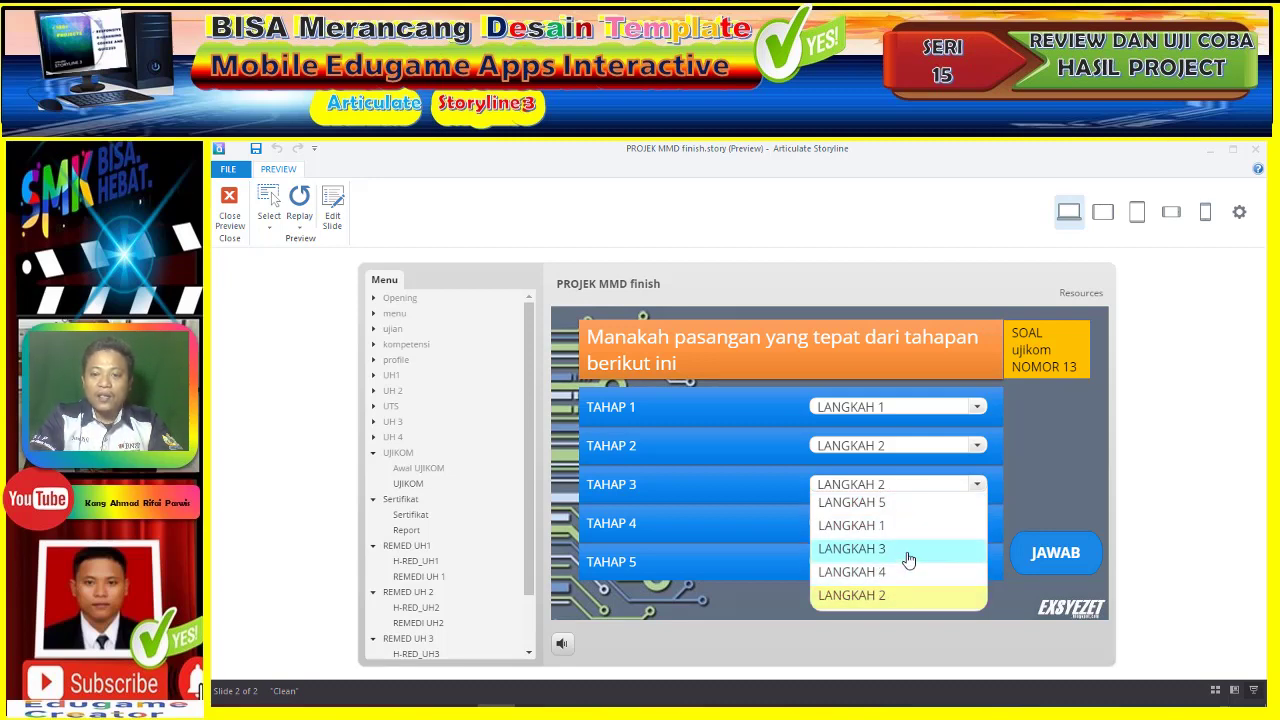
left_click(908, 549)
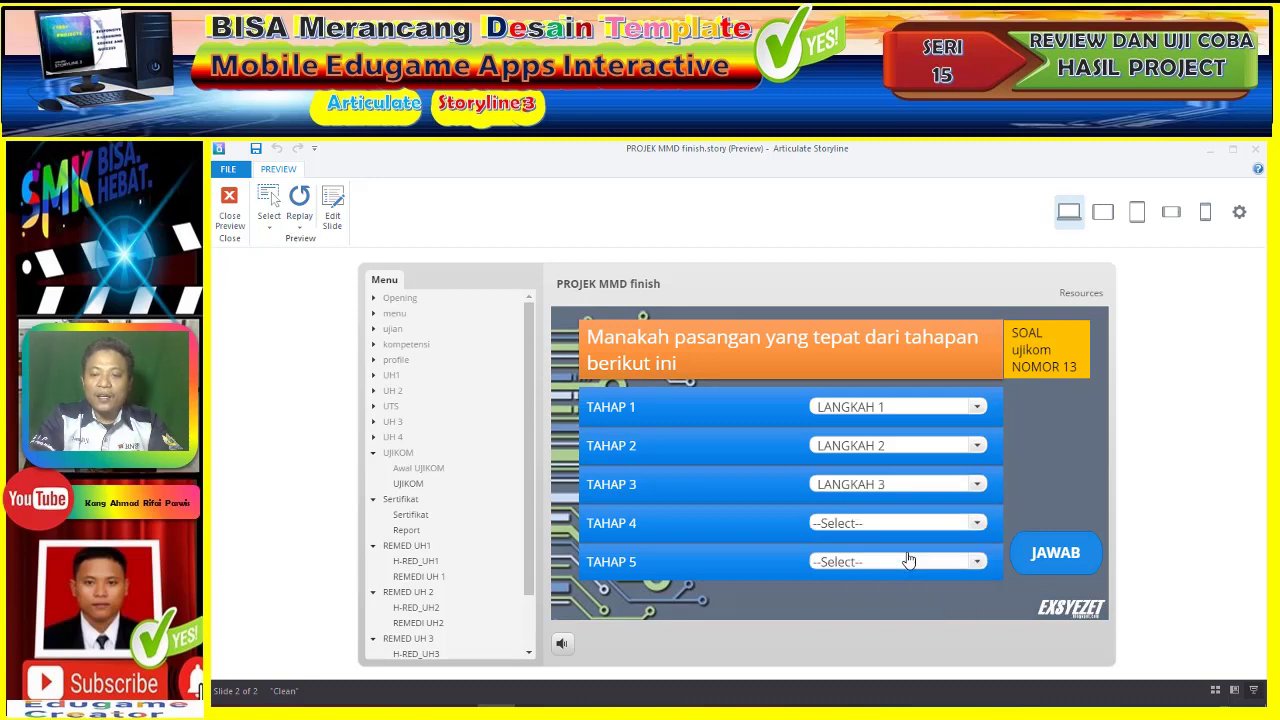
left_click(911, 523)
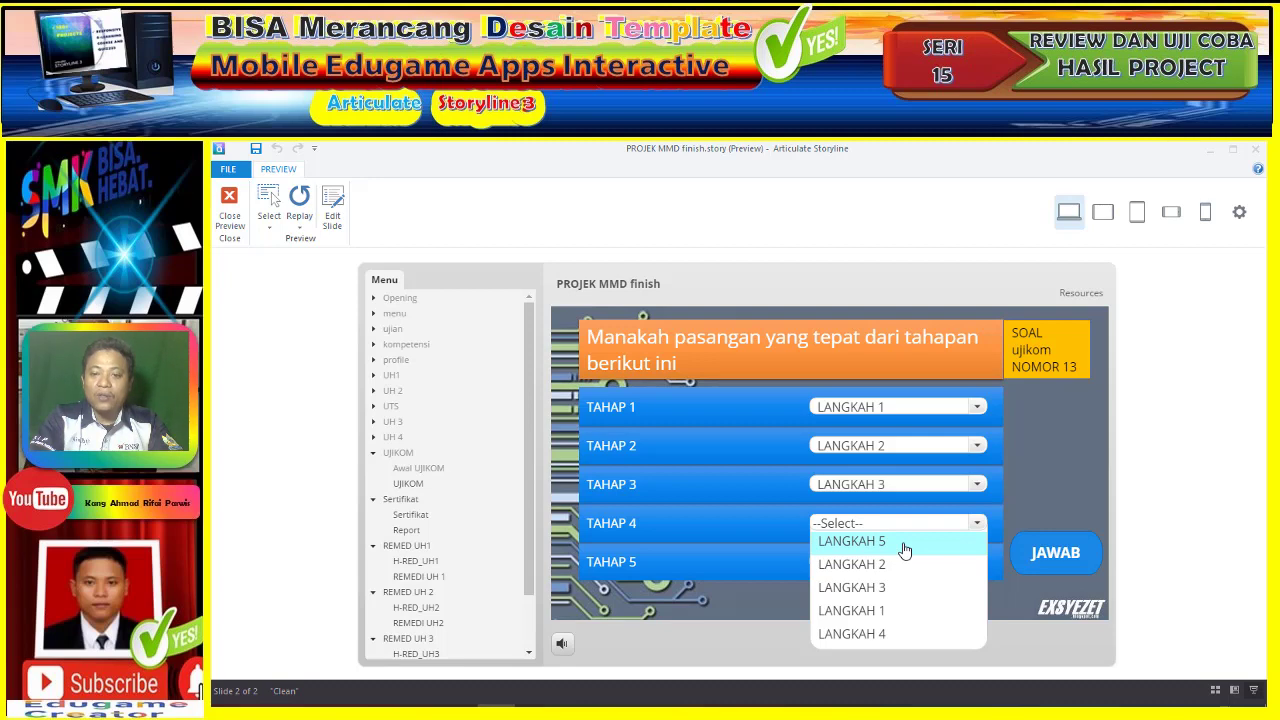
left_click(904, 541)
left_click(905, 526)
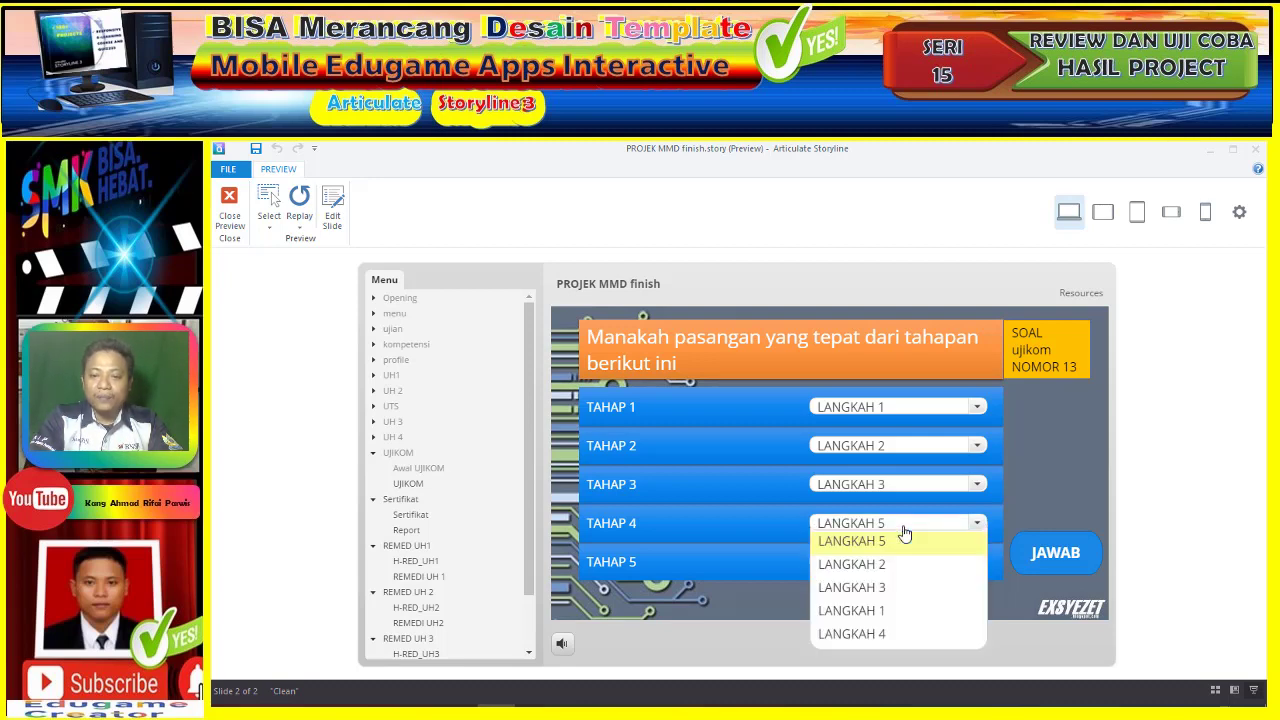
left_click(889, 633)
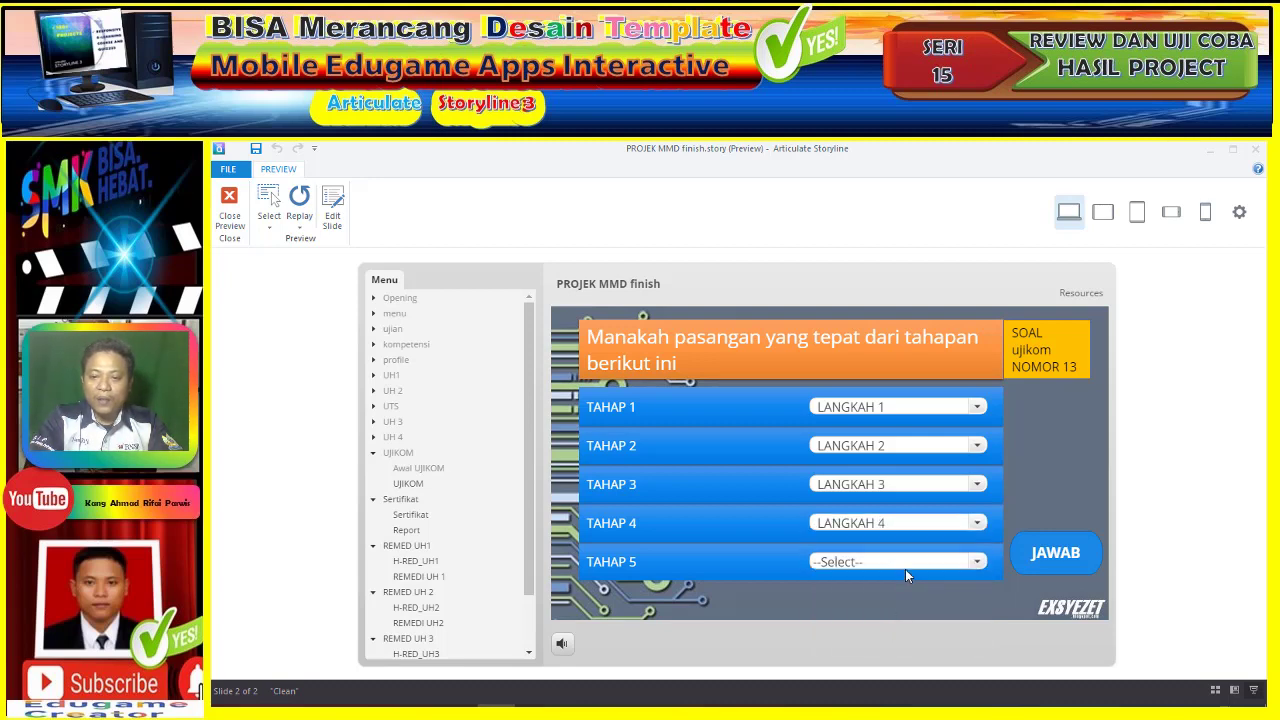
left_click(905, 566)
left_click(901, 626)
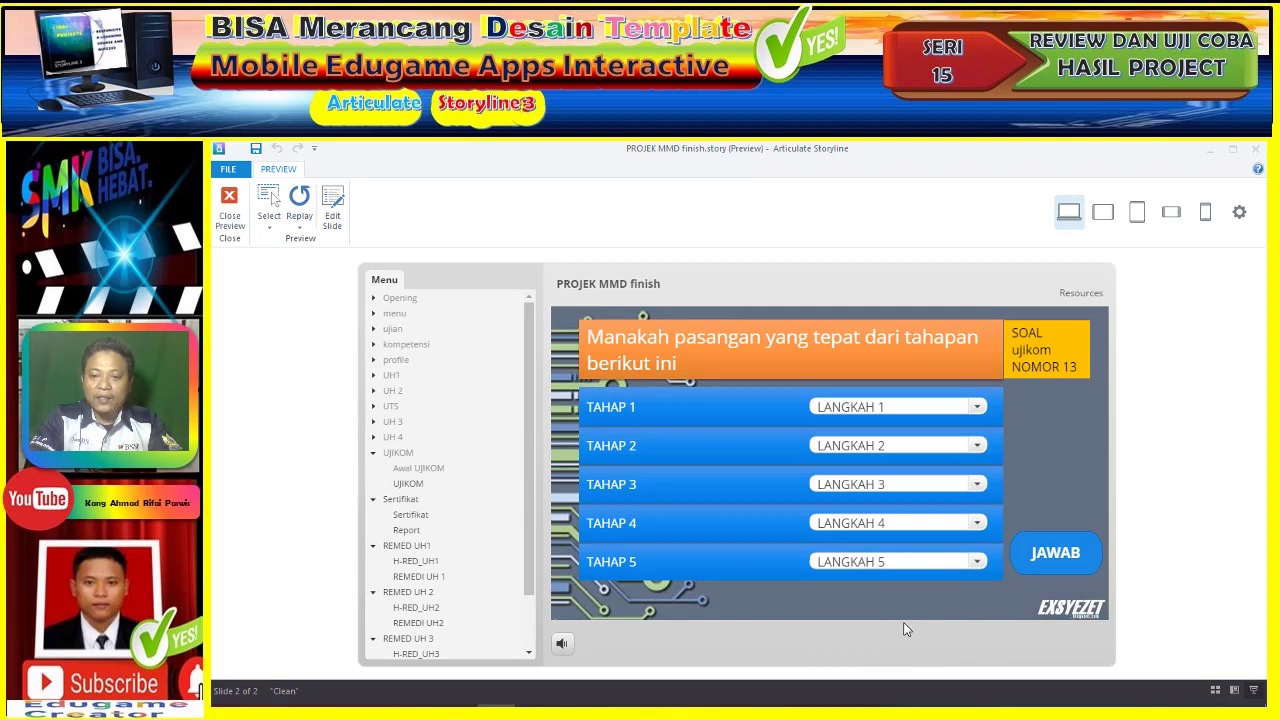
left_click(1047, 555)
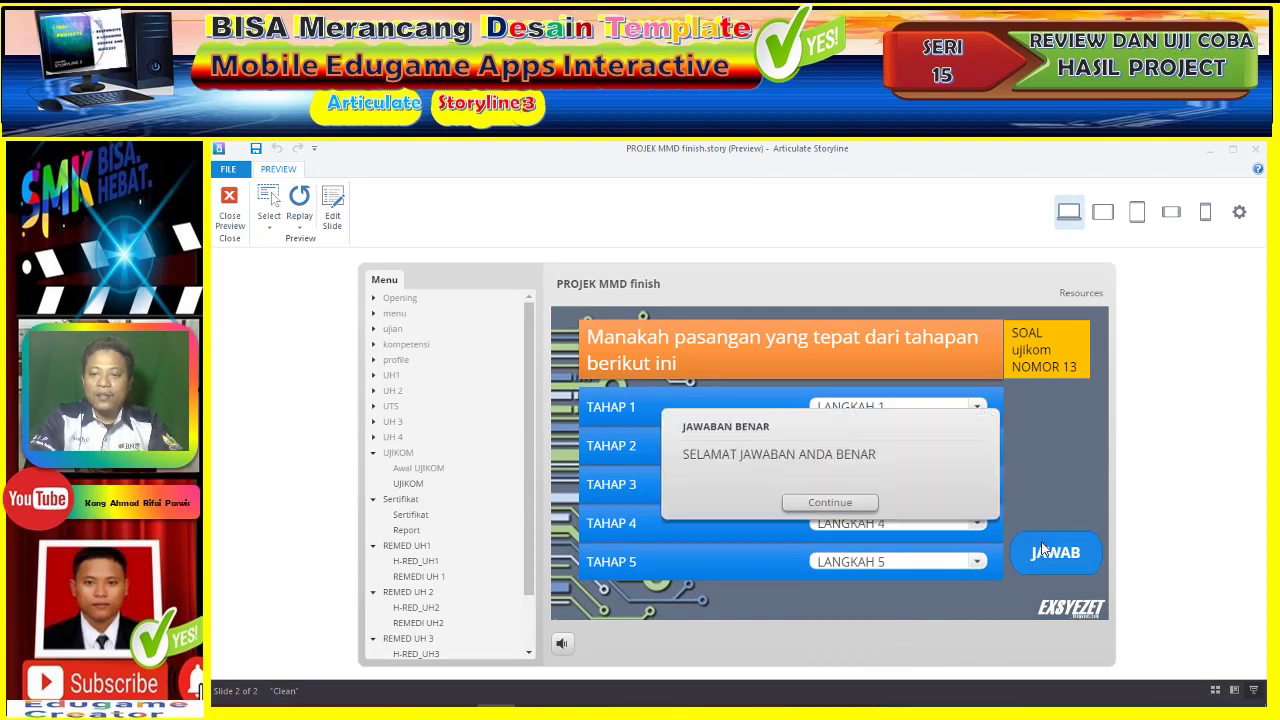
- On question 14, set TAHAP 1 and 2 to LANGKAH 1 and 2, with TAHAP 3 initially LANGKAH 2
left_click(851, 508)
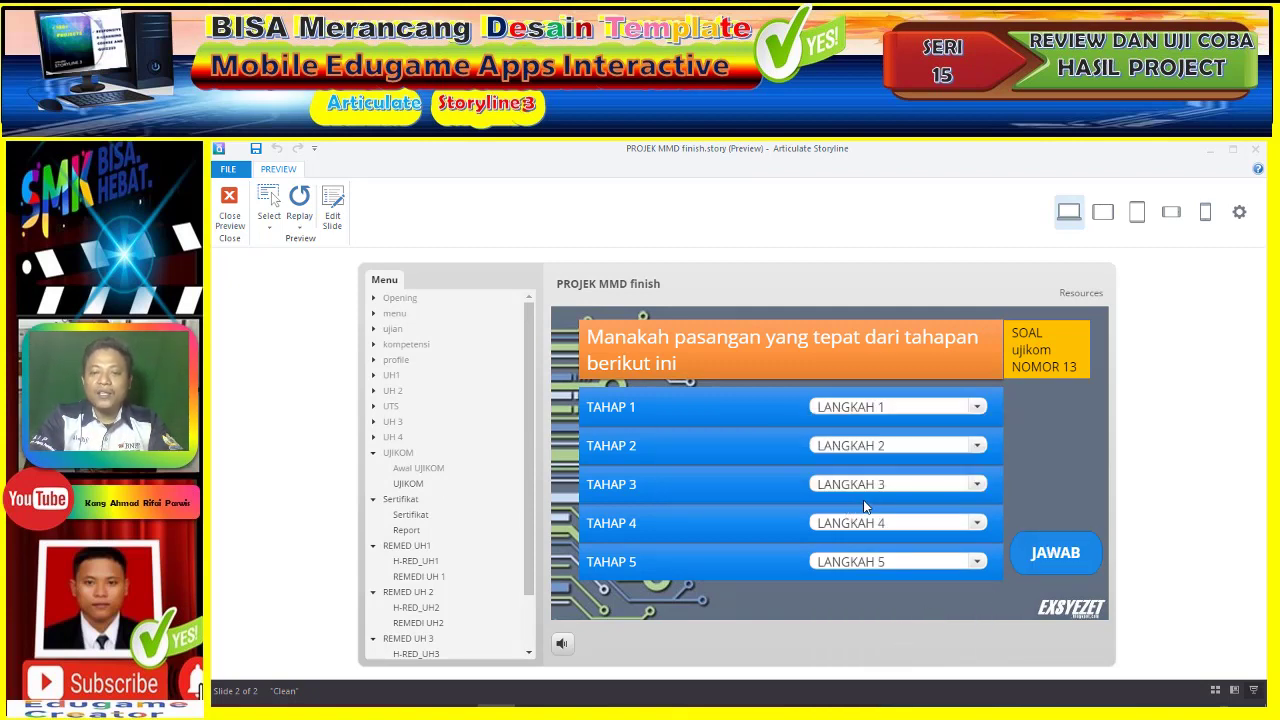
left_click(975, 406)
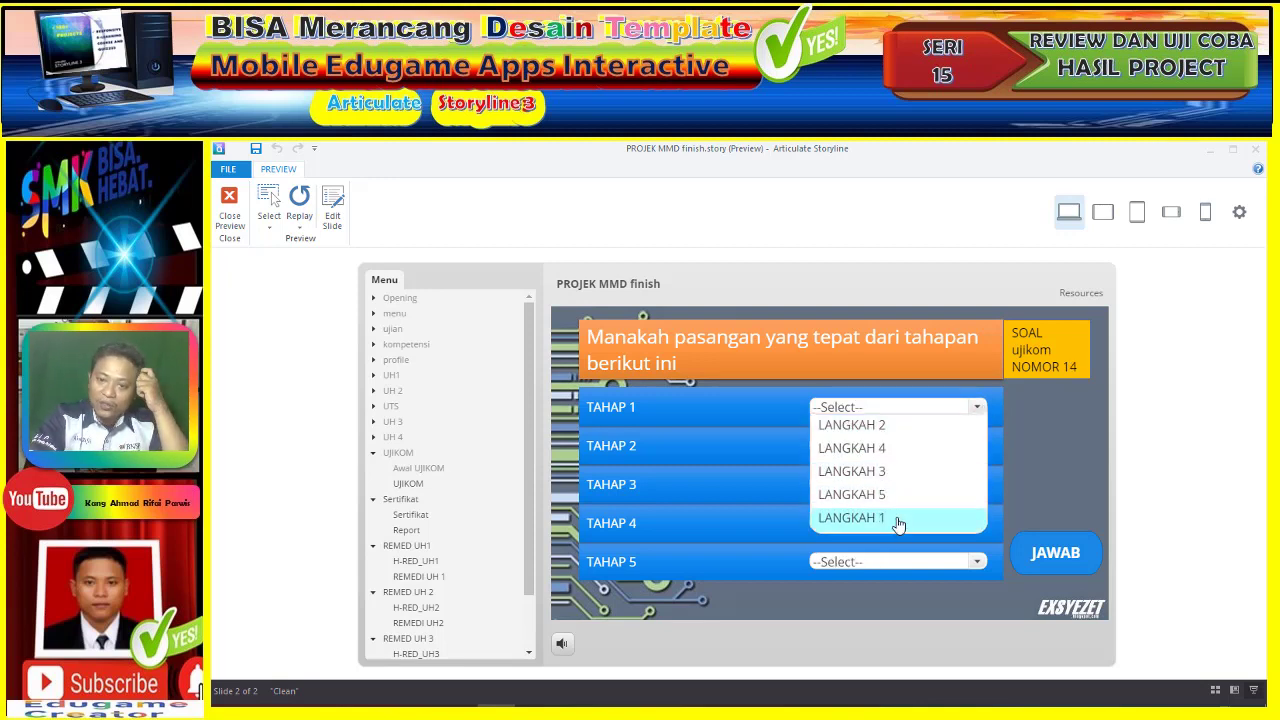
left_click(897, 521)
left_click(940, 450)
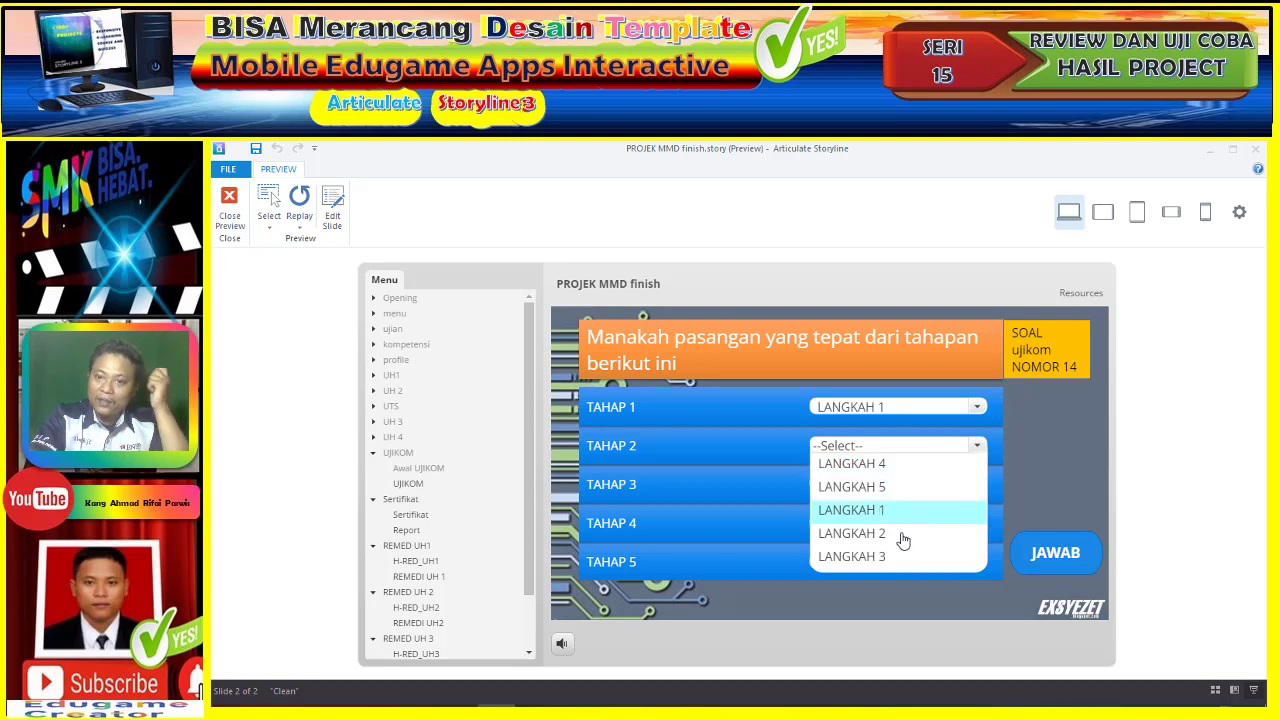
left_click(900, 533)
left_click(916, 494)
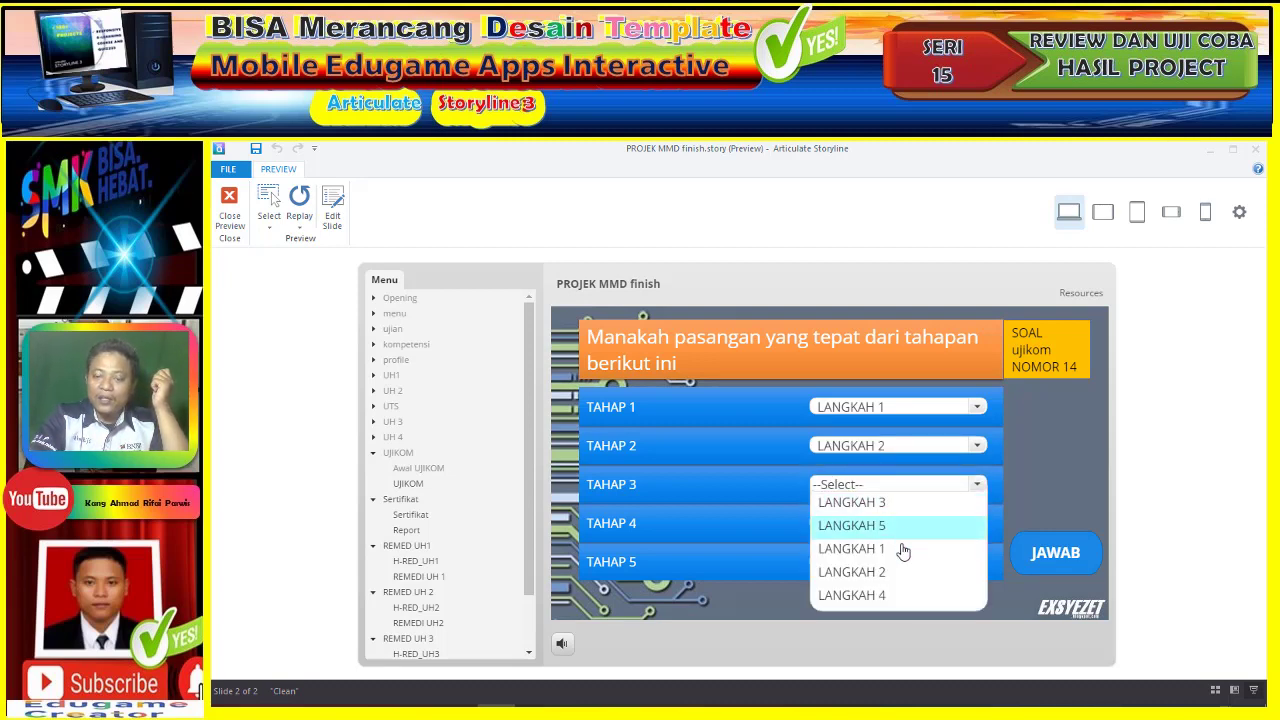
left_click(896, 572)
left_click(908, 535)
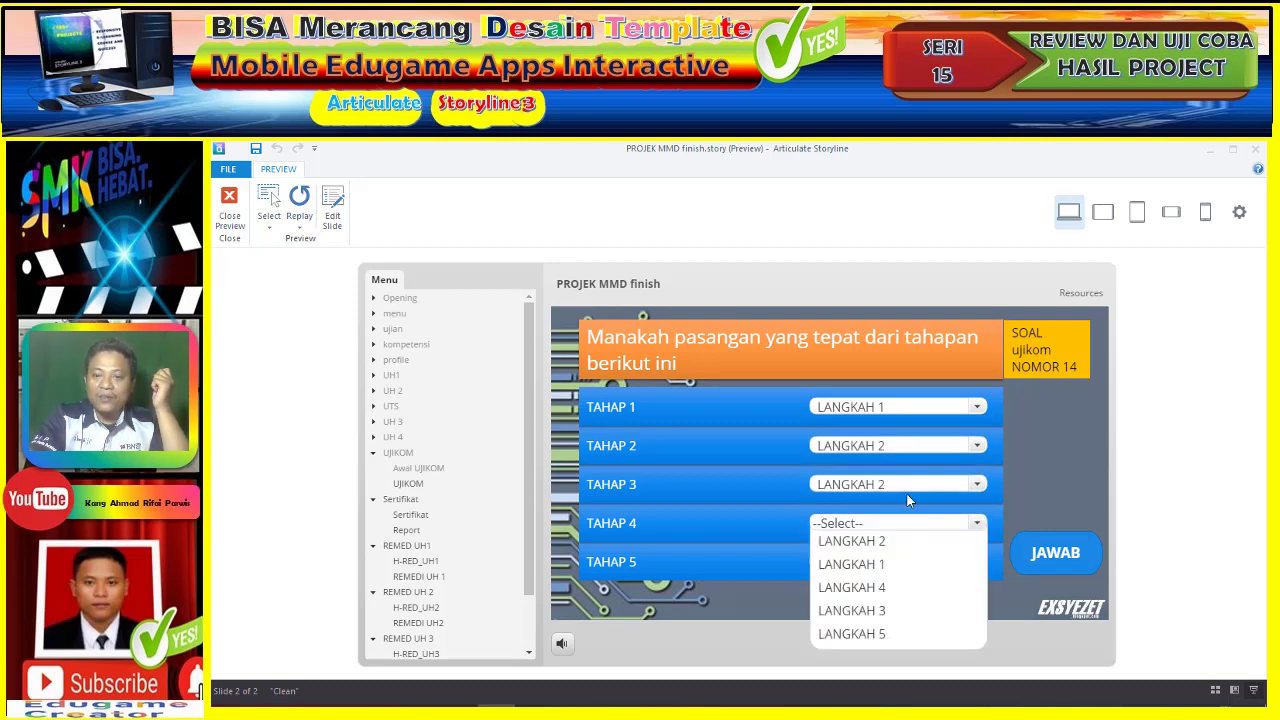
left_click(909, 481)
- Correct TAHAP 3 to LANGKAH 3, set TAHAP 4 and 5 to LANGKAH 4 and 5, and submit
left_click(909, 483)
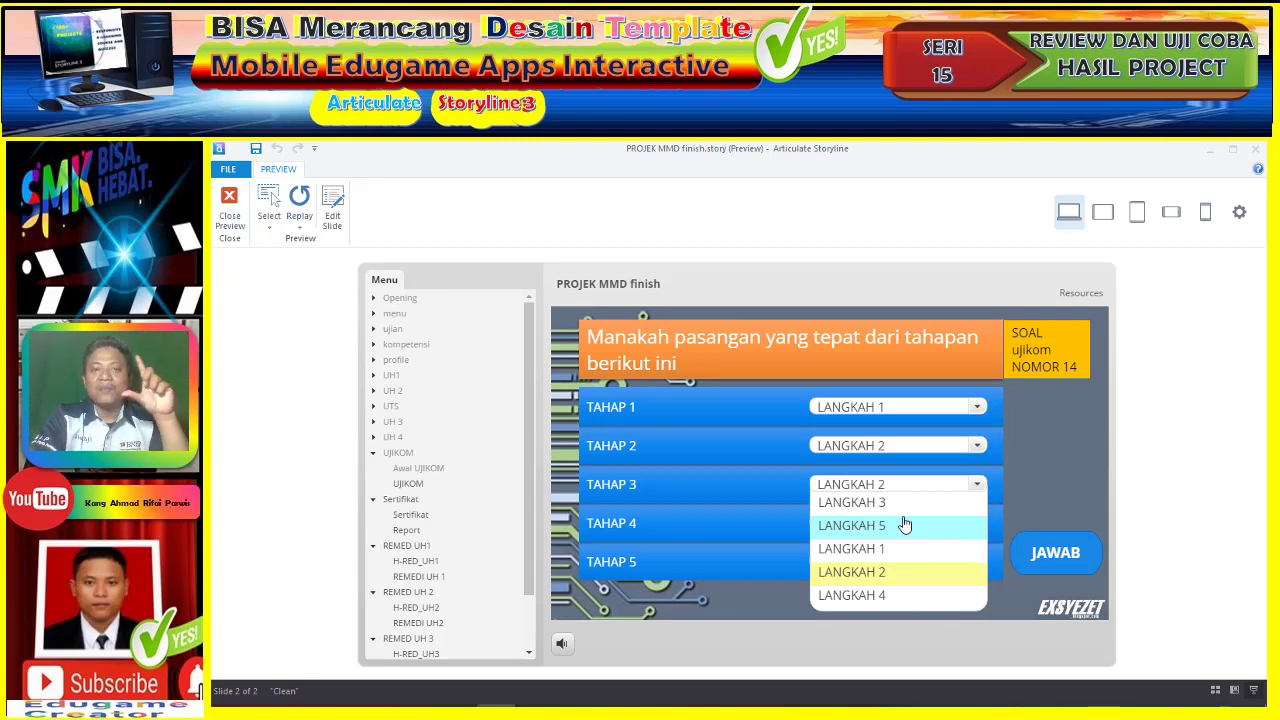
left_click(1077, 441)
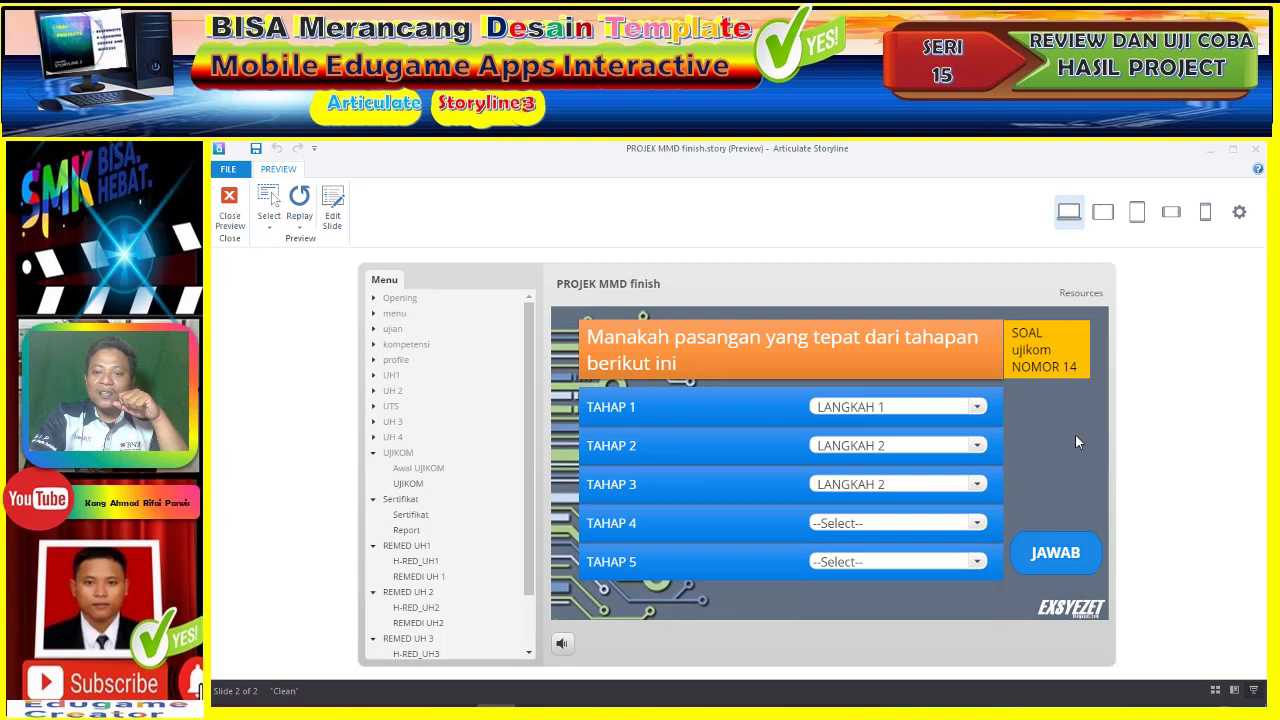
left_click(977, 484)
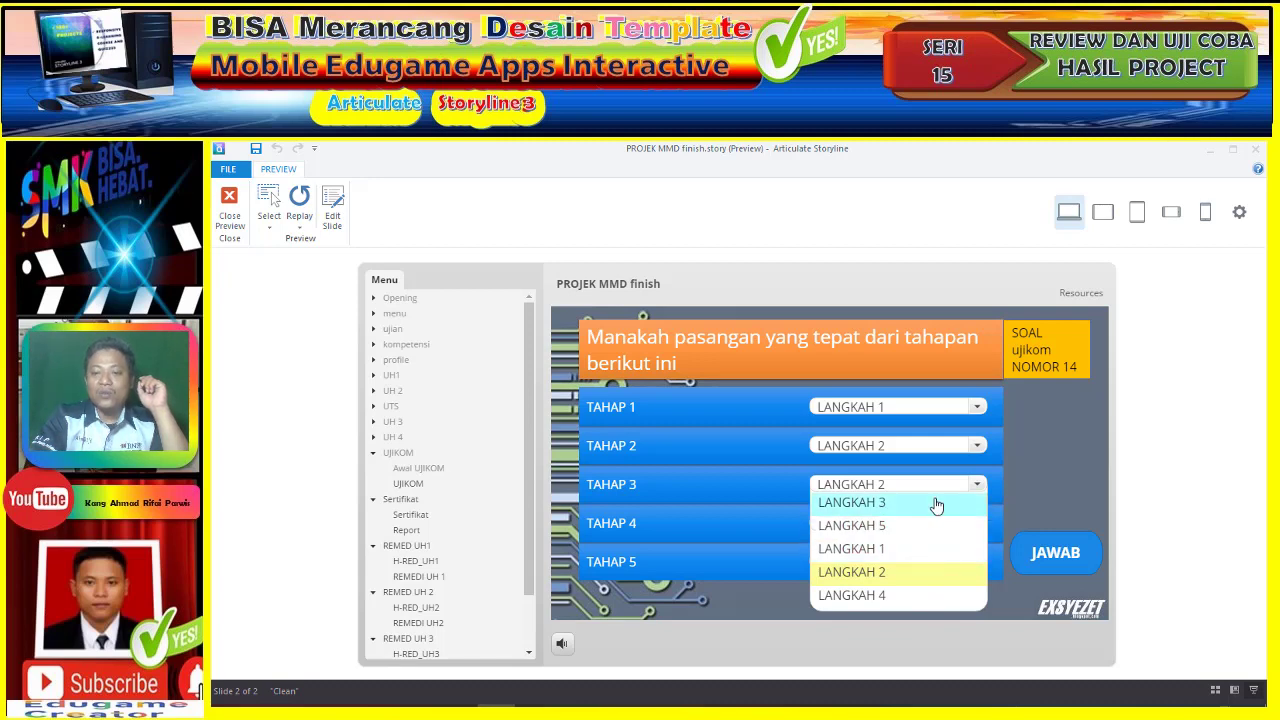
left_click(936, 503)
left_click(941, 530)
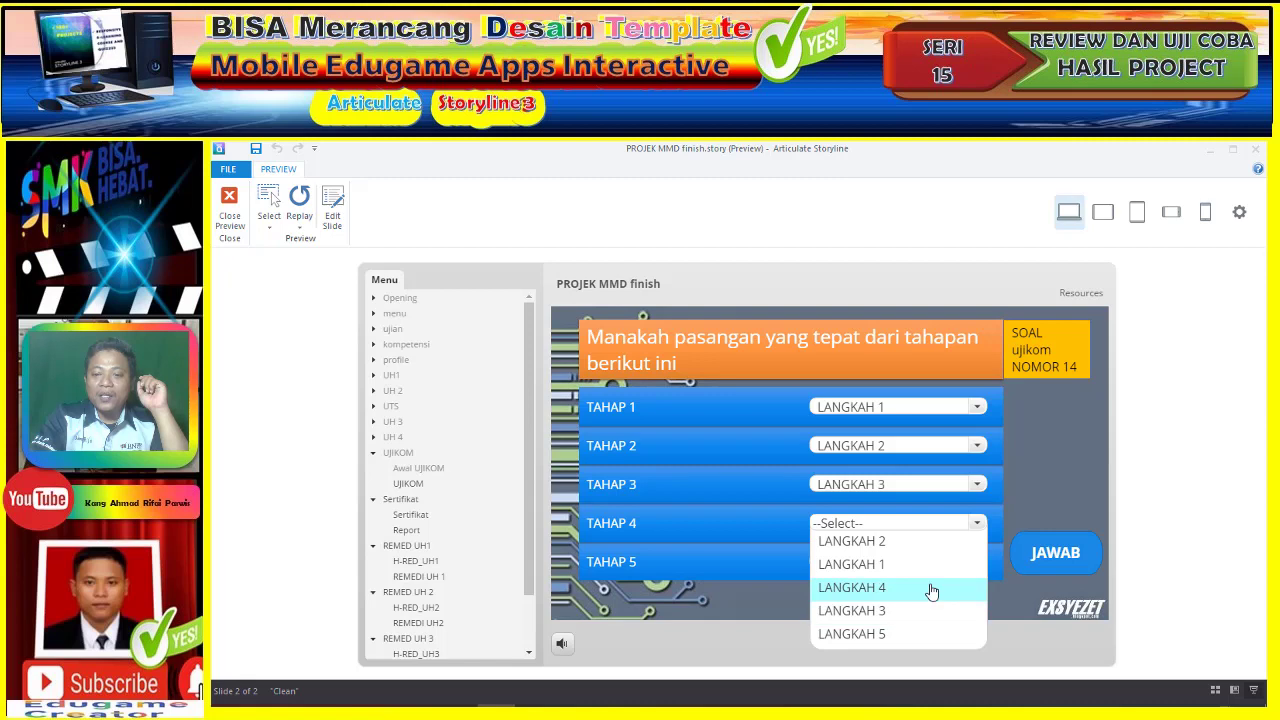
left_click(929, 589)
left_click(932, 563)
left_click(920, 603)
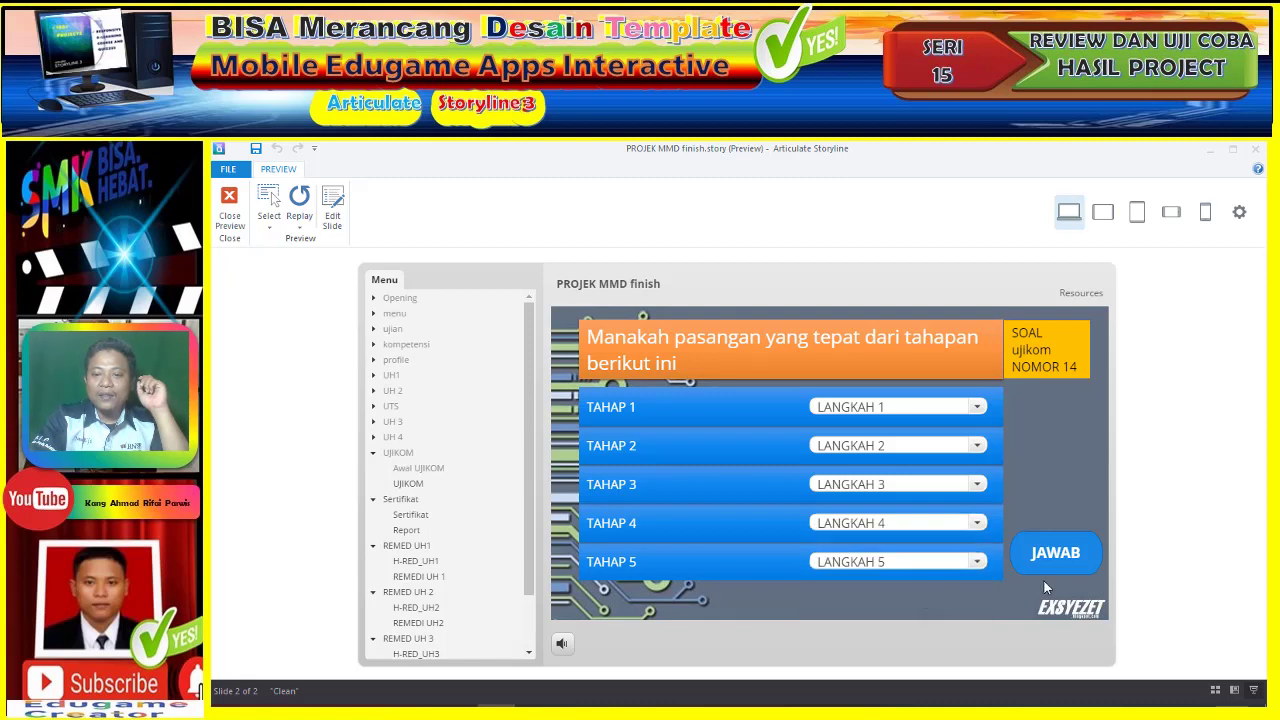
left_click(1048, 556)
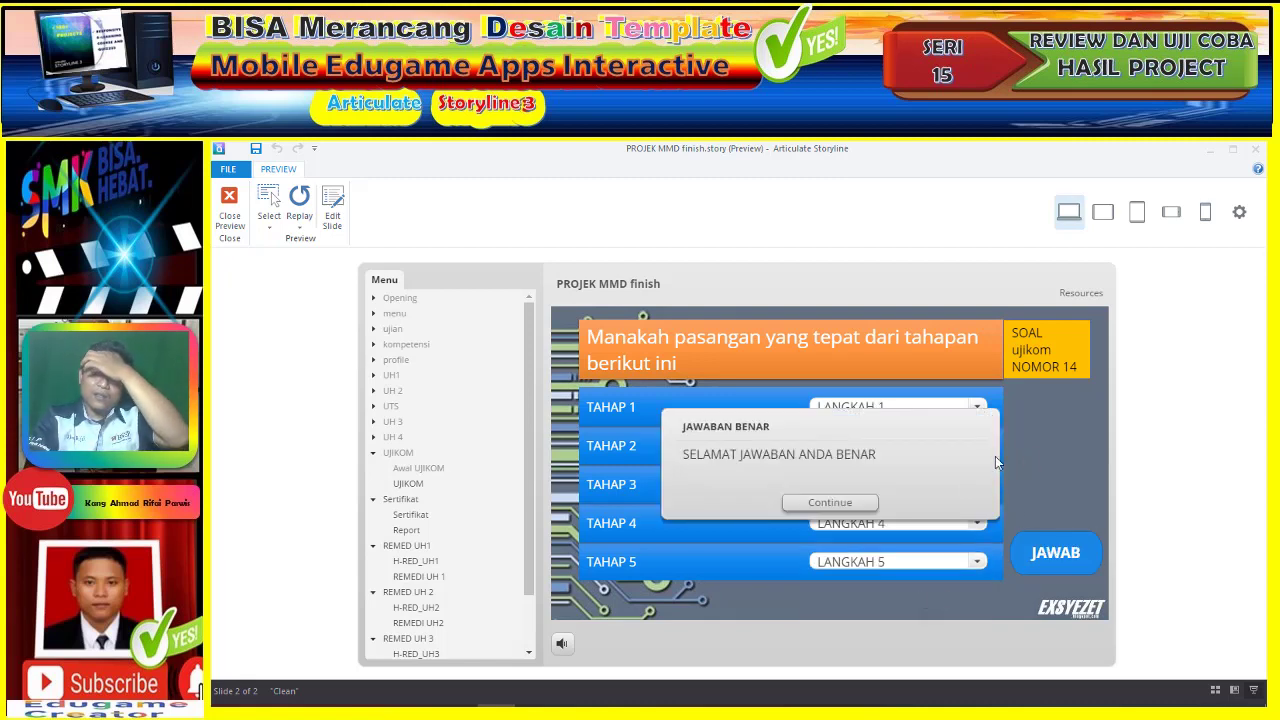
- Move on to question 15, set TAHAP 1–5 to LANGKAH 1–5, and submit the matches
left_click(860, 503)
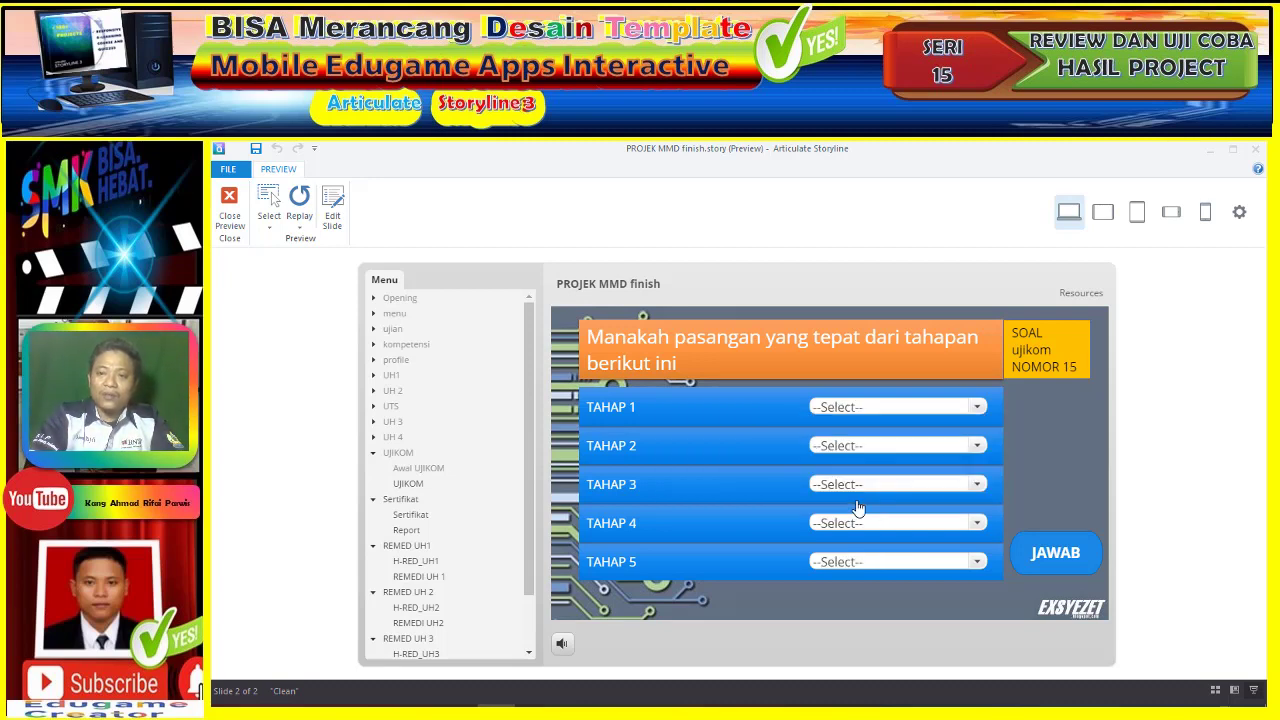
left_click(977, 406)
left_click(915, 430)
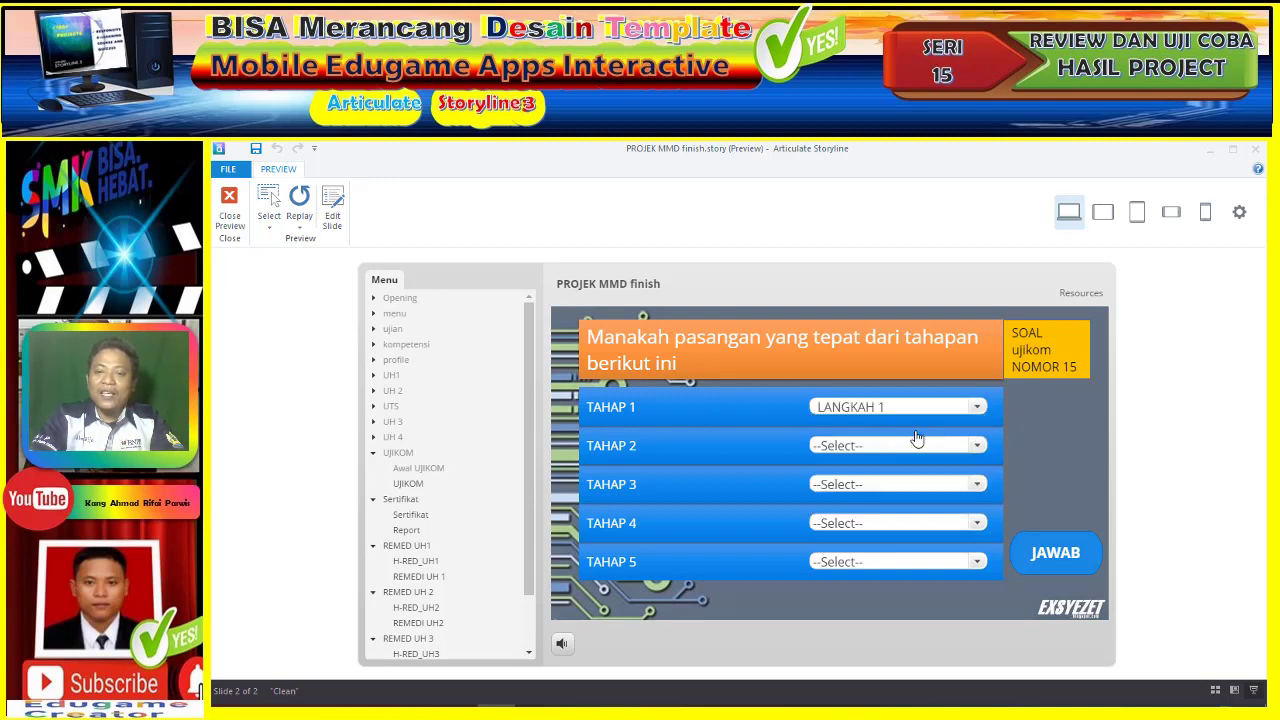
left_click(915, 443)
left_click(896, 488)
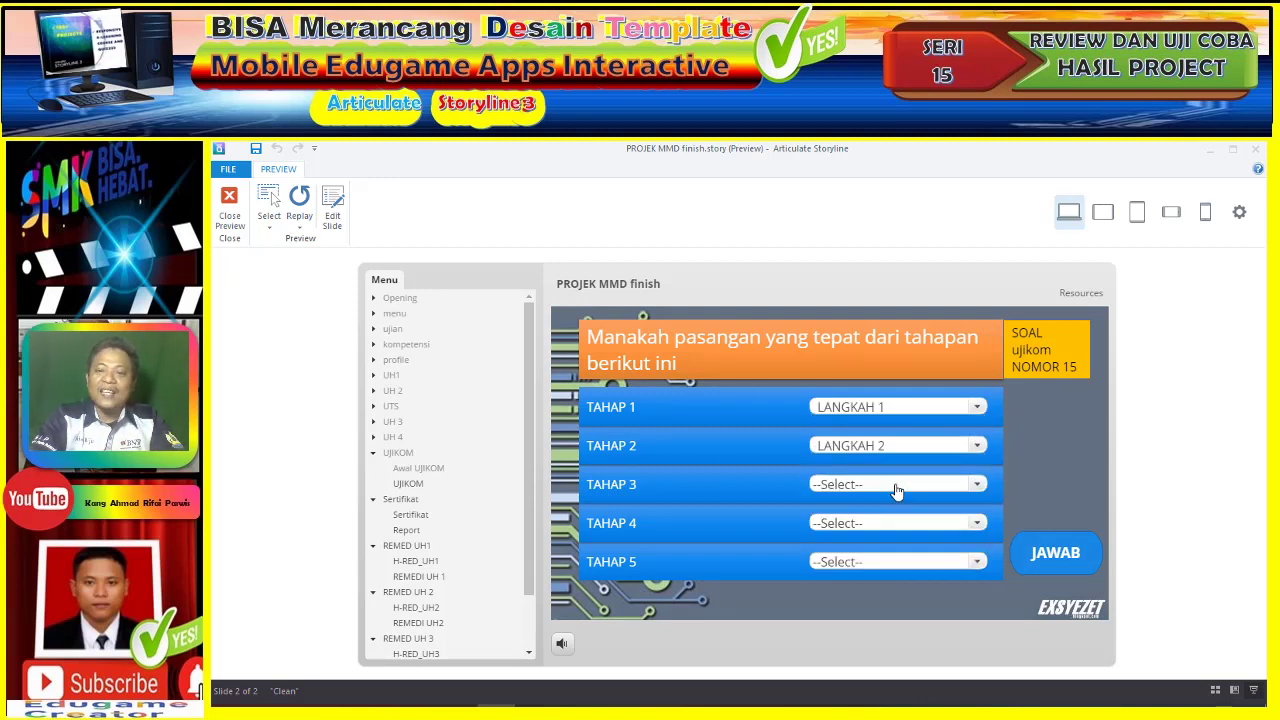
left_click(897, 488)
left_click(897, 570)
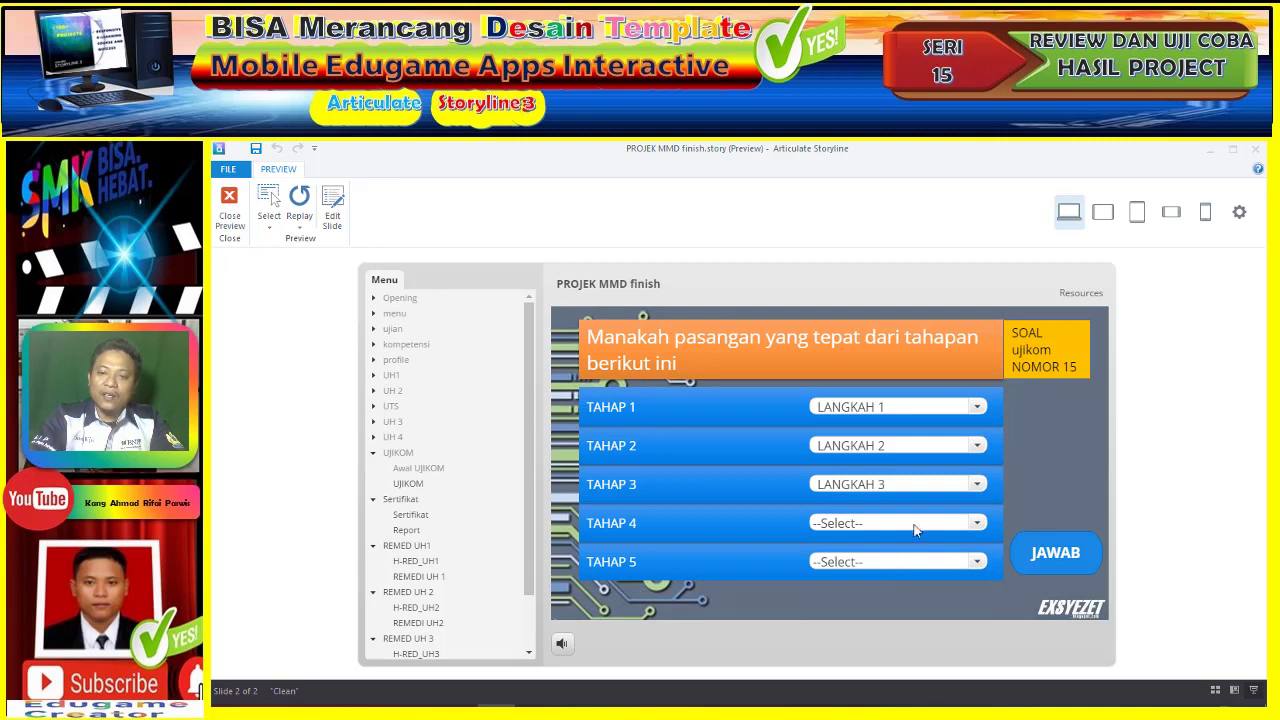
left_click(915, 525)
left_click(903, 544)
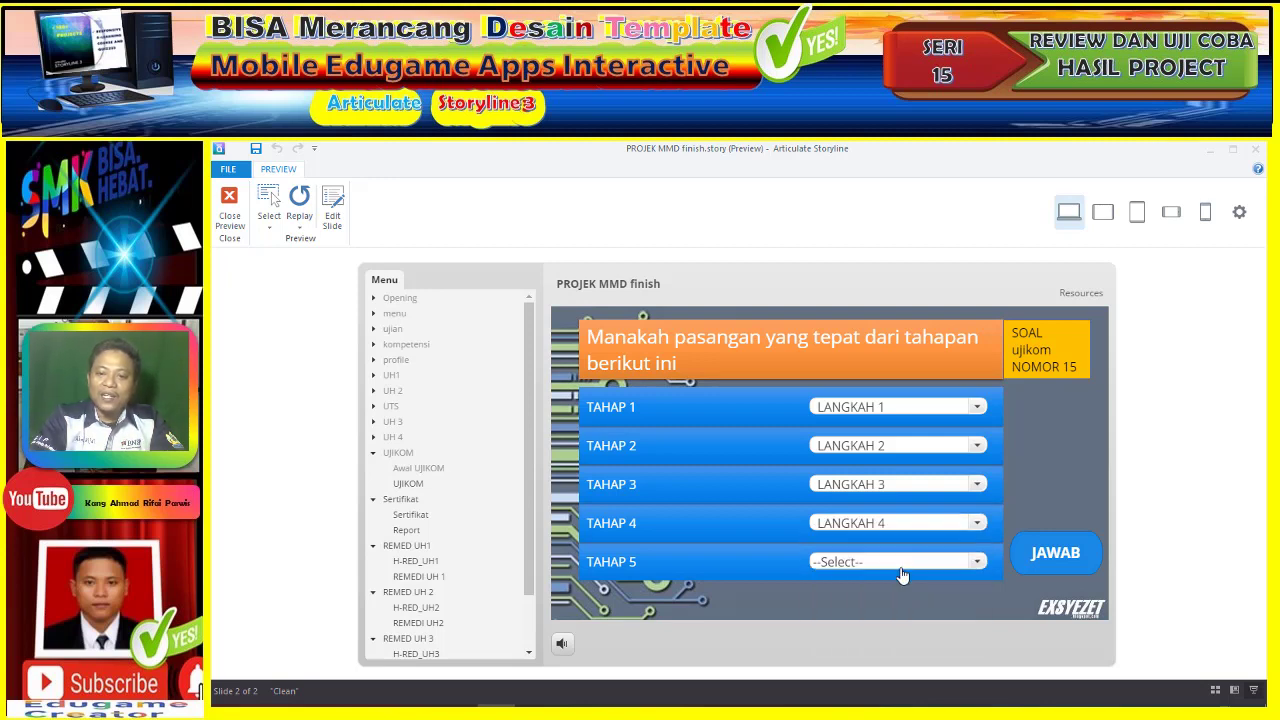
left_click(901, 570)
left_click(894, 604)
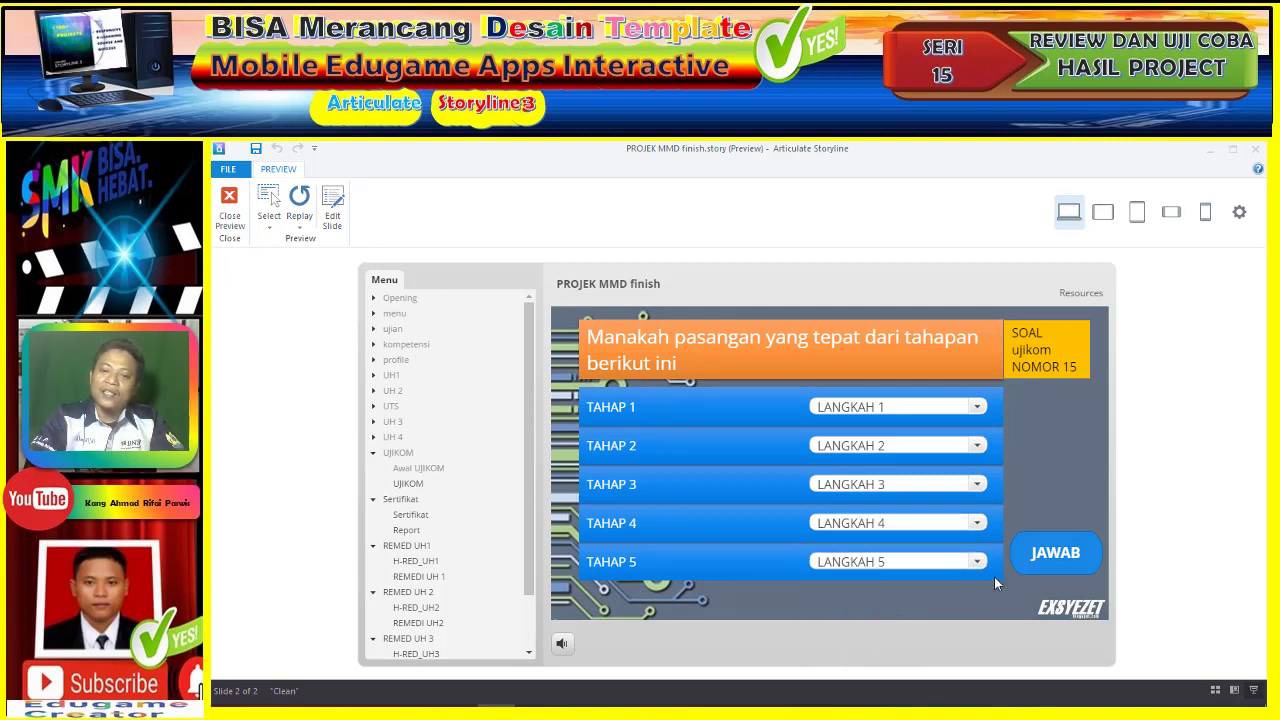
left_click(1067, 563)
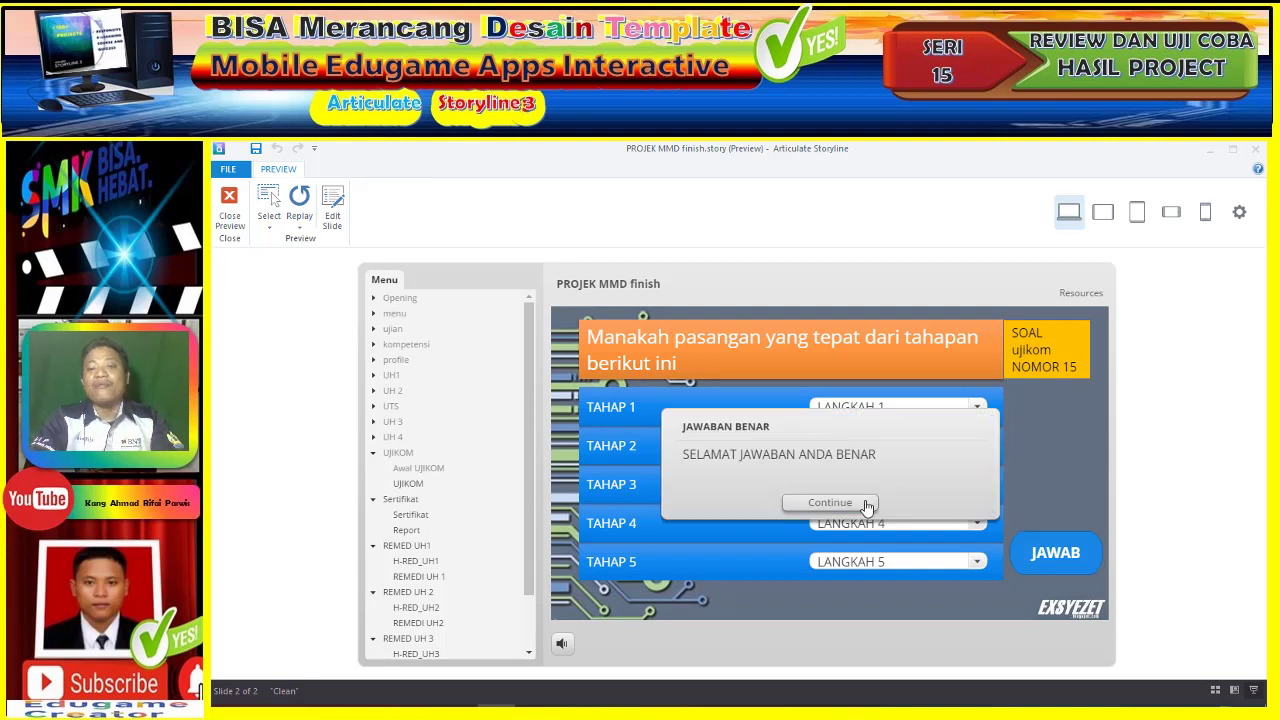
- Move on to question 16 and submit the essay answer 'ikatan alumni'
left_click(866, 507)
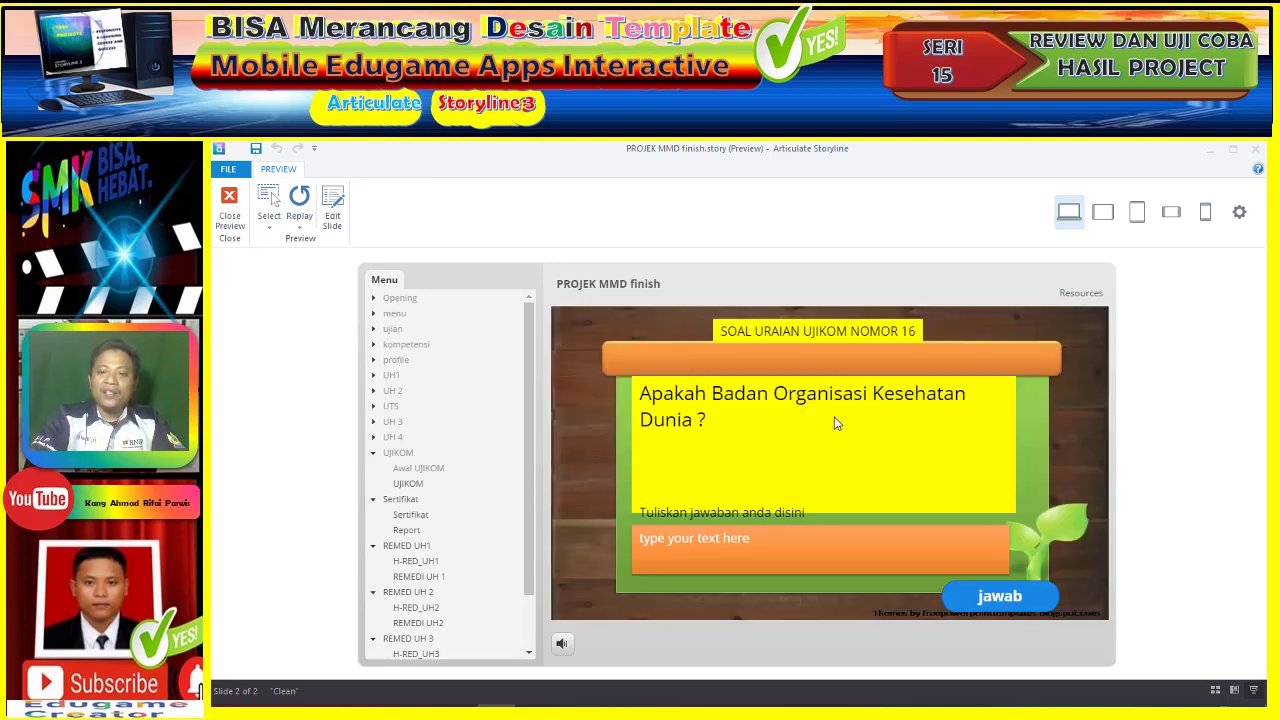
left_click(827, 541)
type("ikat")
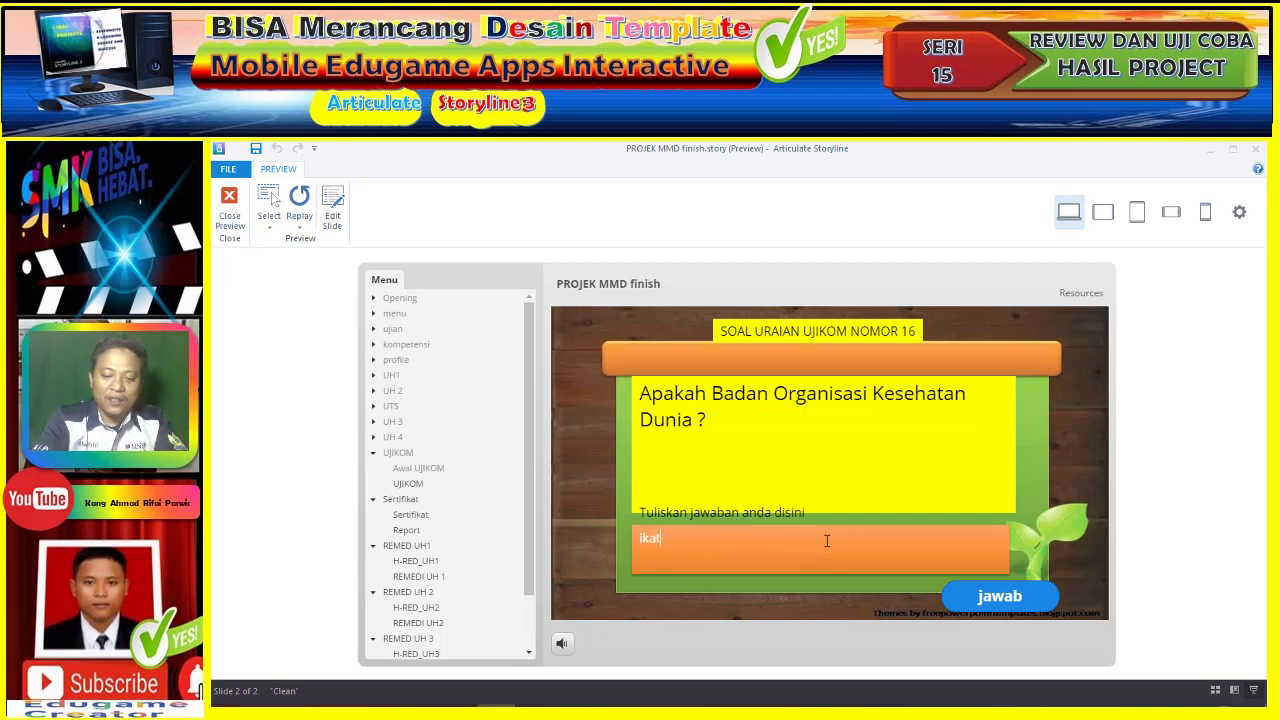
type("an alum")
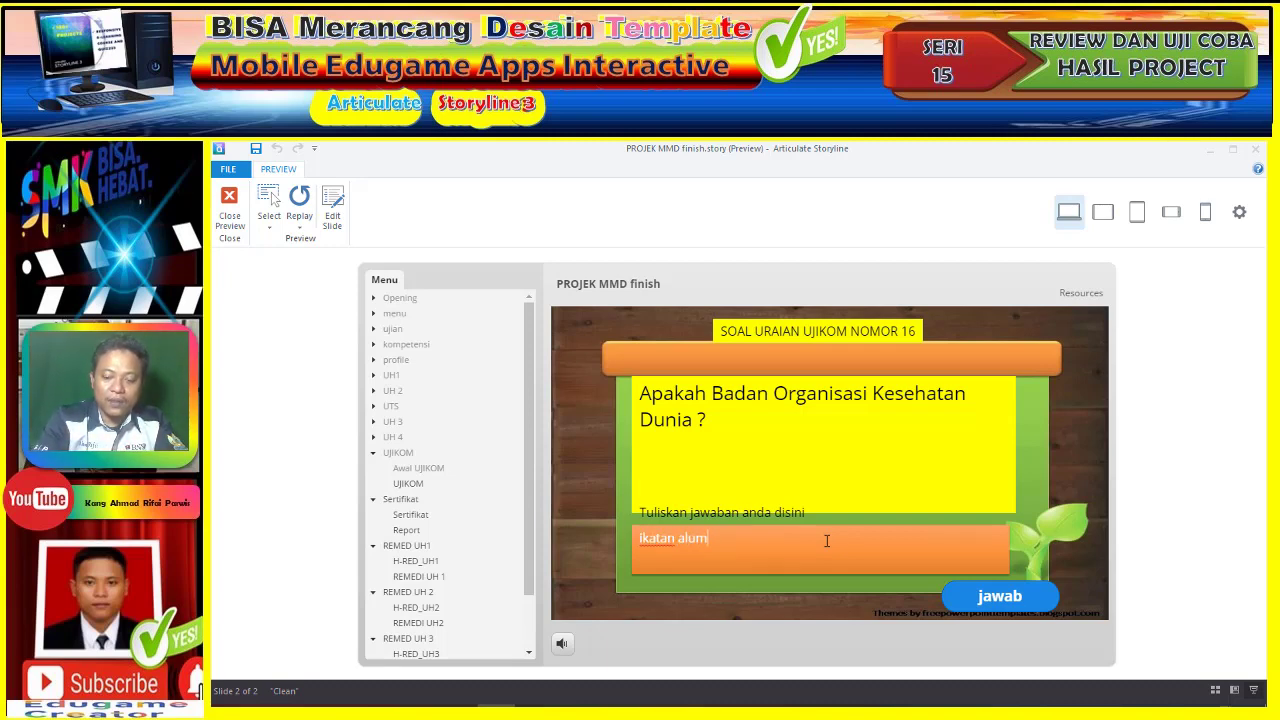
type("ni")
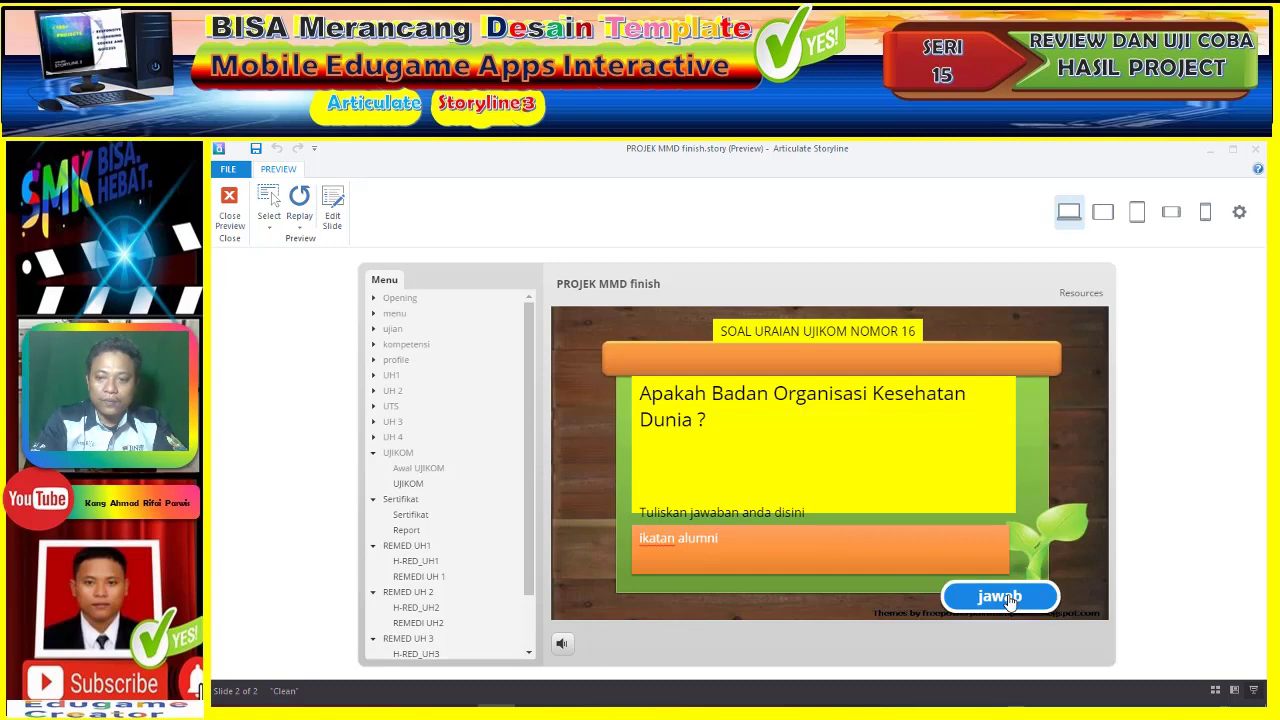
left_click(997, 596)
- Answer question 17 with 'W' and question 18 with 'WHO'
left_click(867, 511)
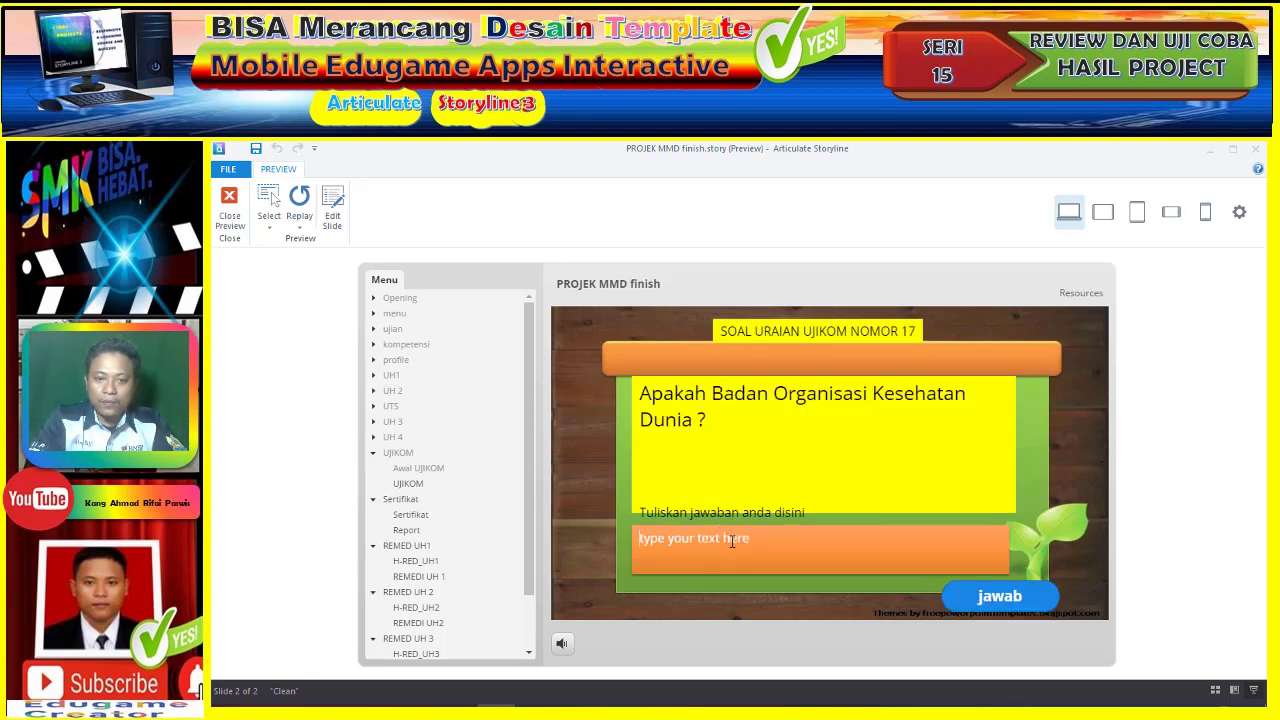
type("WHO")
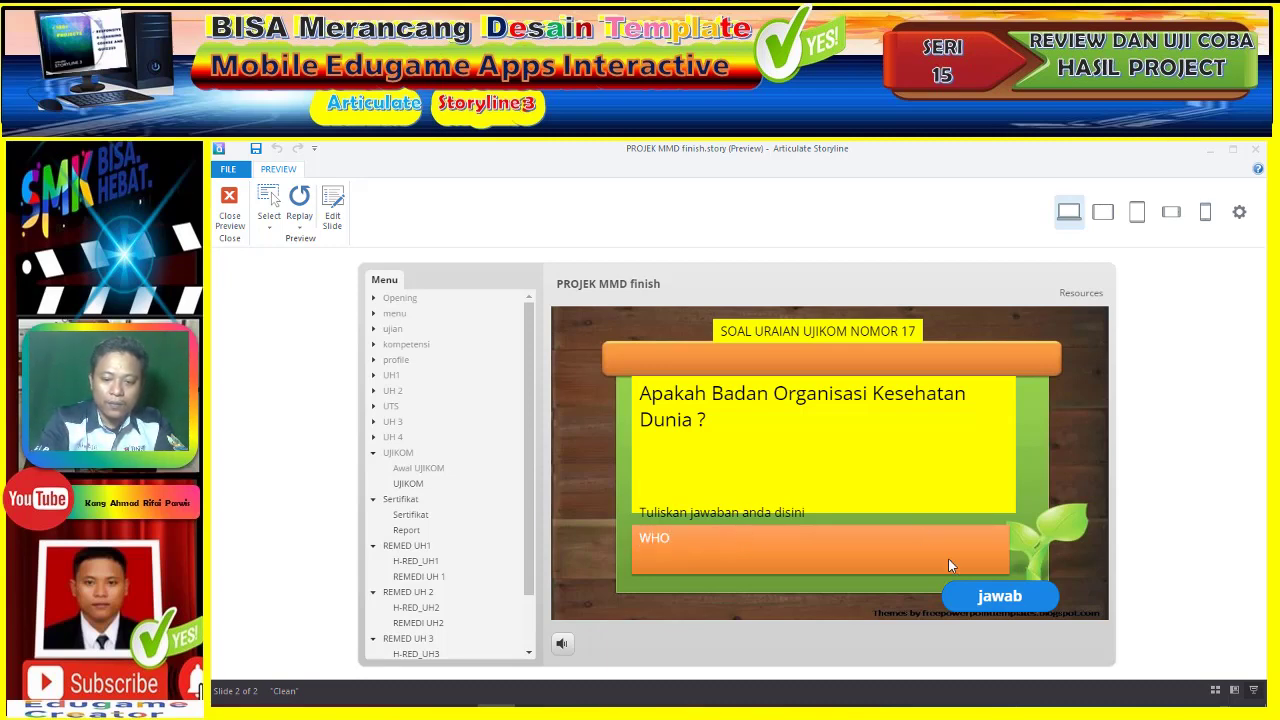
left_click(1002, 604)
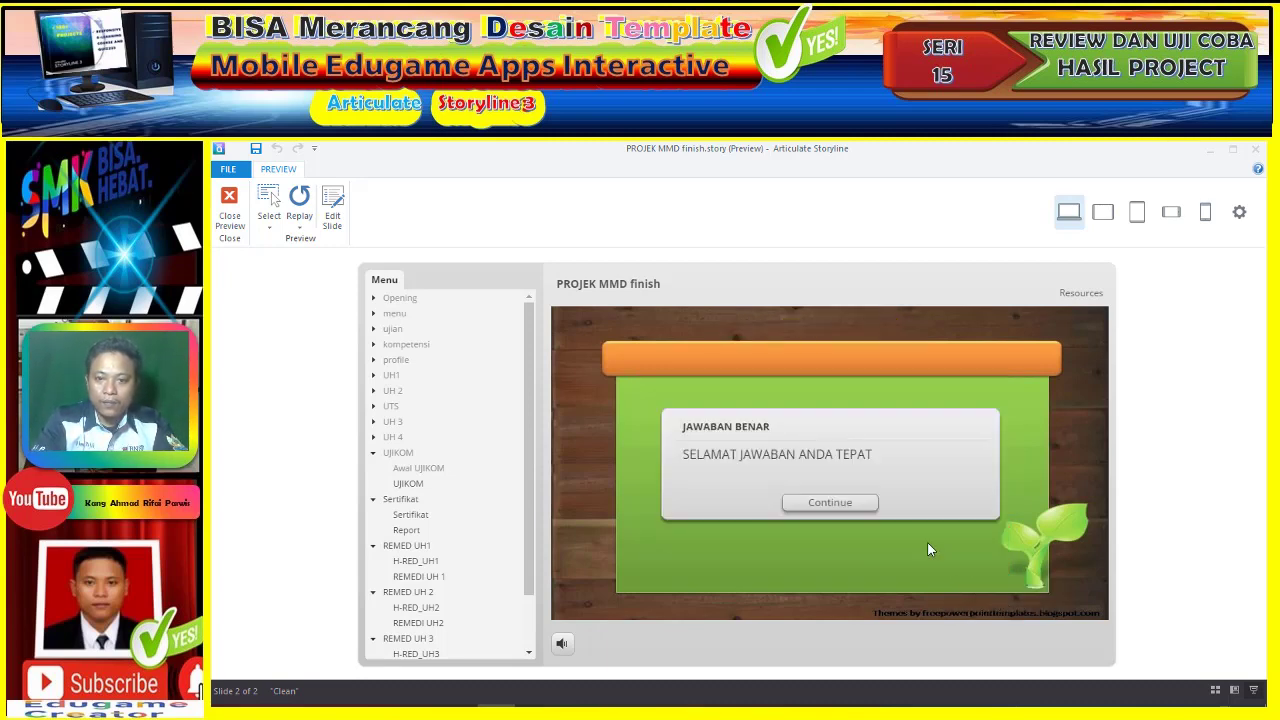
left_click(860, 504)
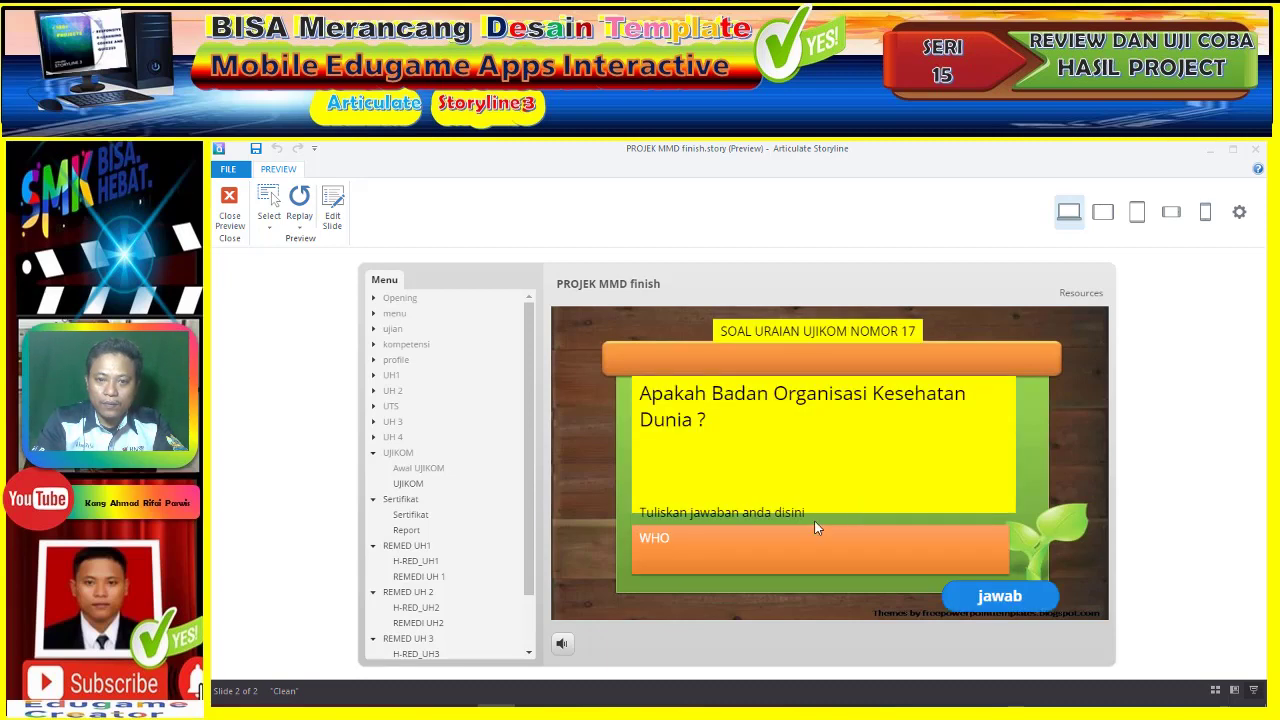
left_click(754, 541)
type("WHO")
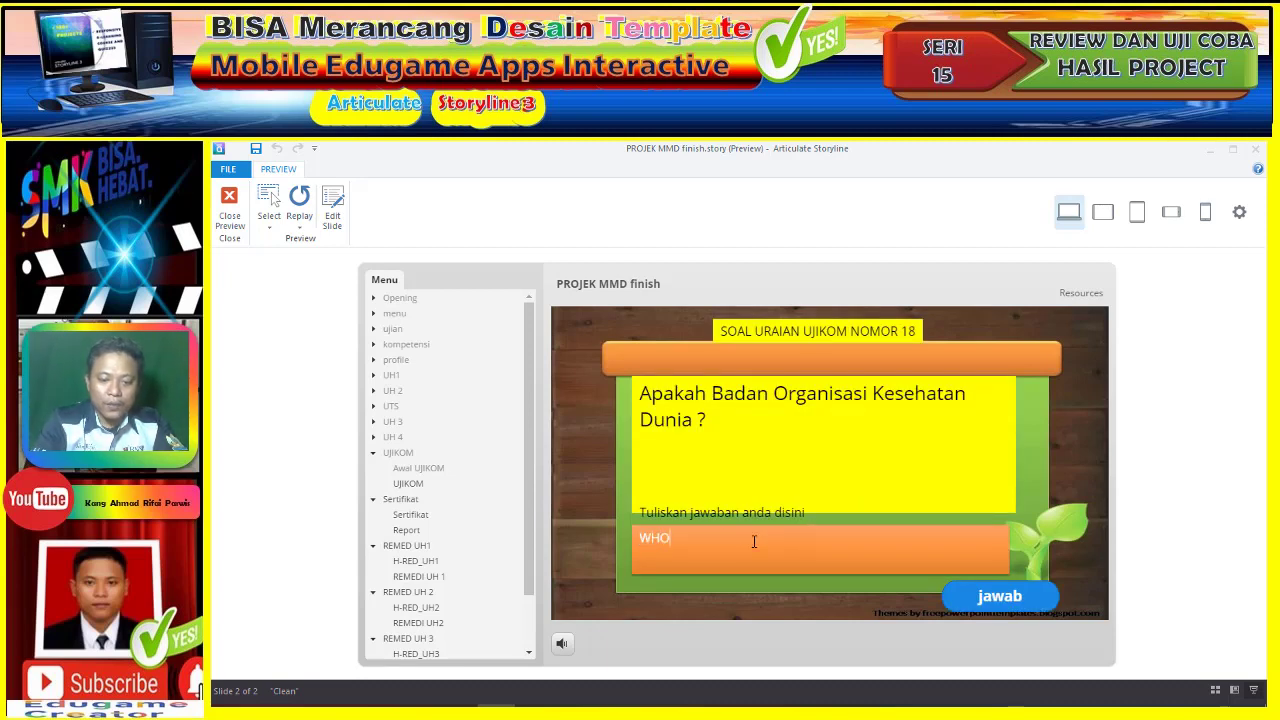
left_click(1028, 600)
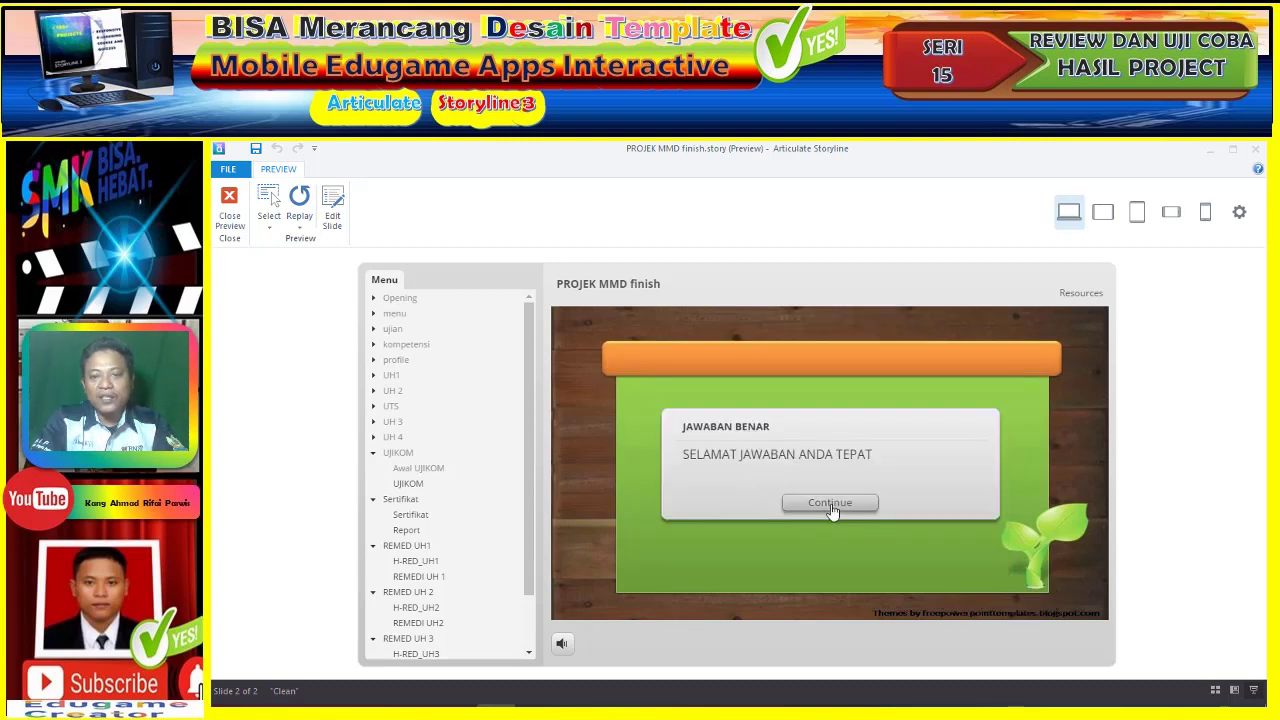
- Answer question 19 with 'WHO' and clear its correct-answer feedback
left_click(829, 505)
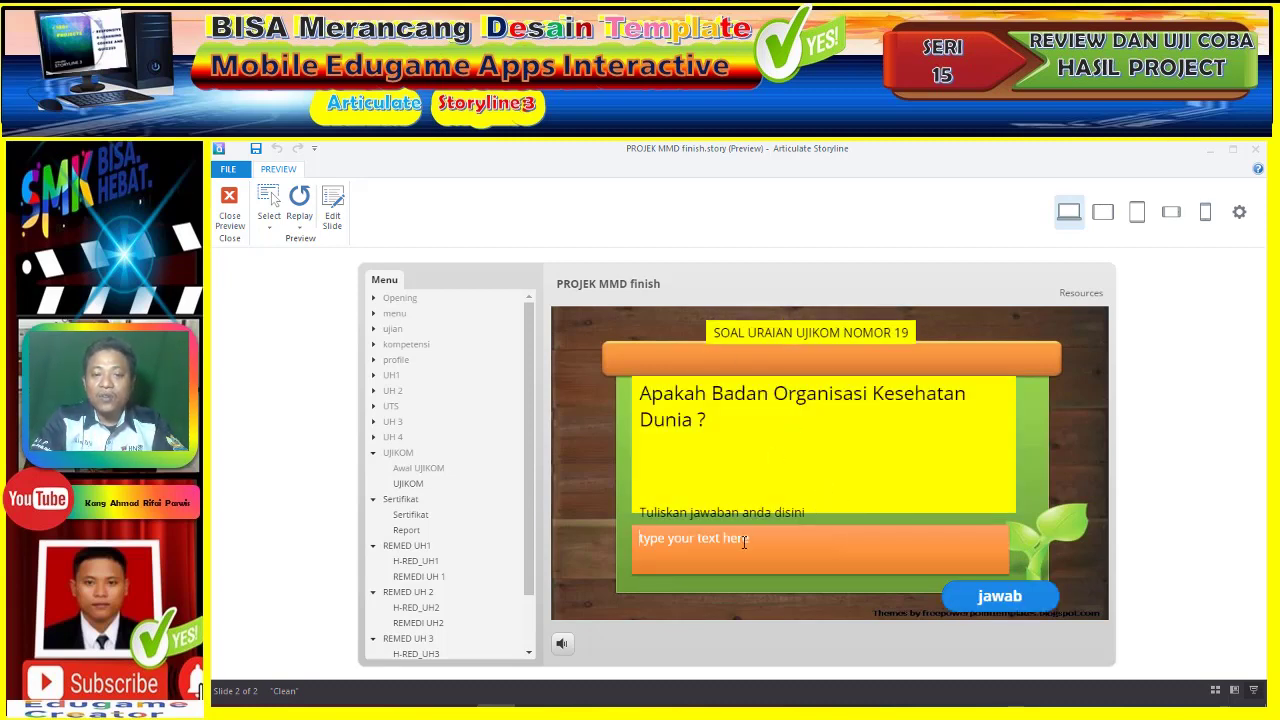
type("WHO")
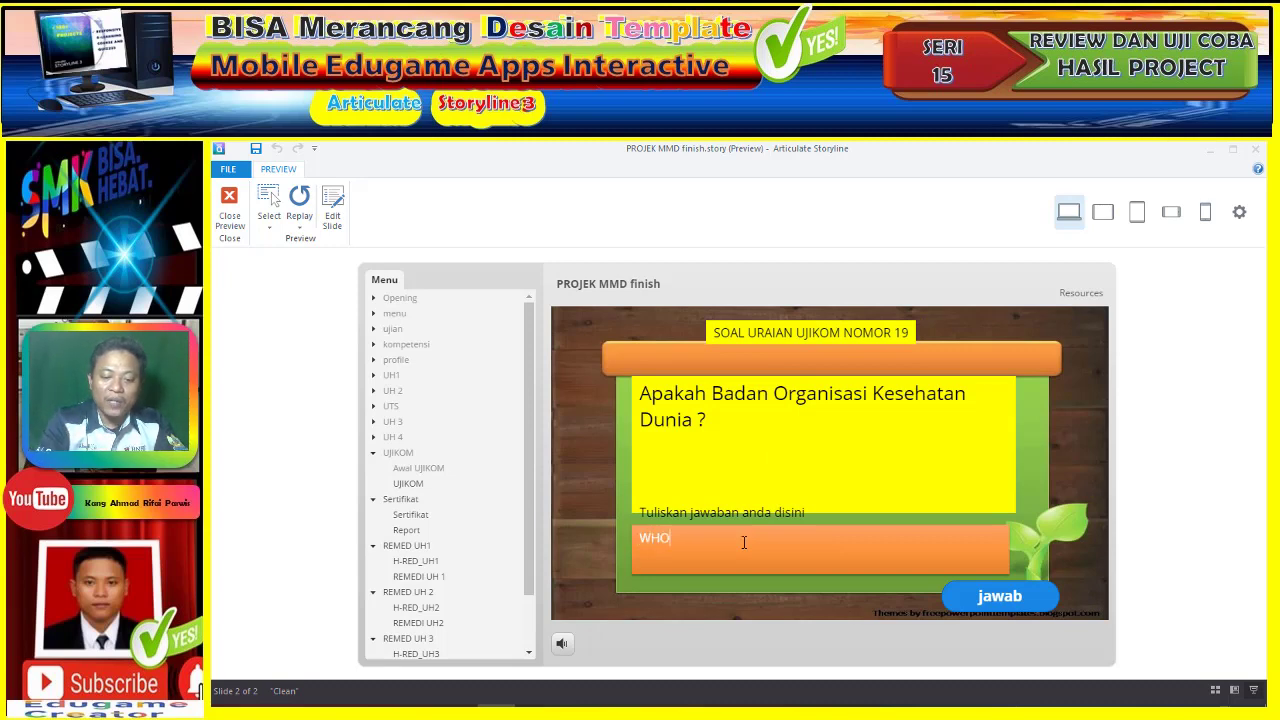
left_click(980, 594)
left_click(830, 502)
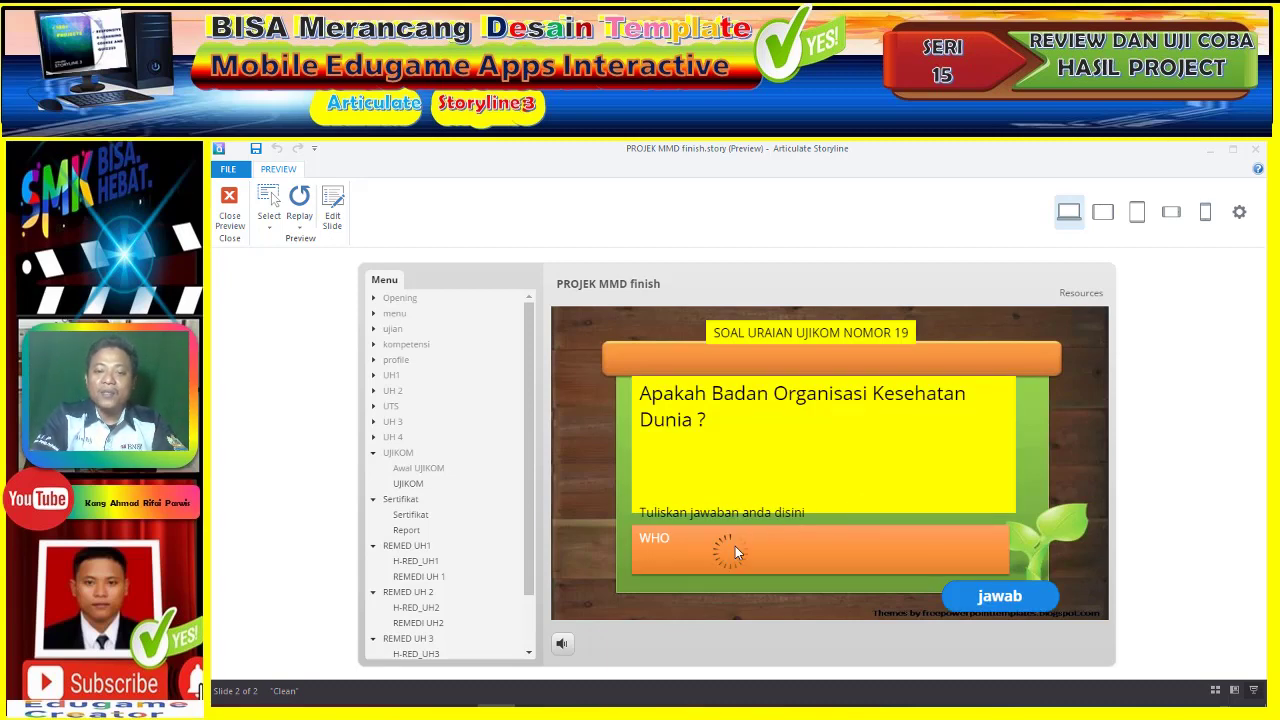
- Answer question 20 with 'WHO', reach the 90-point result, and choose CETAK SKILL PASPORT
left_click(740, 546)
type("WHO")
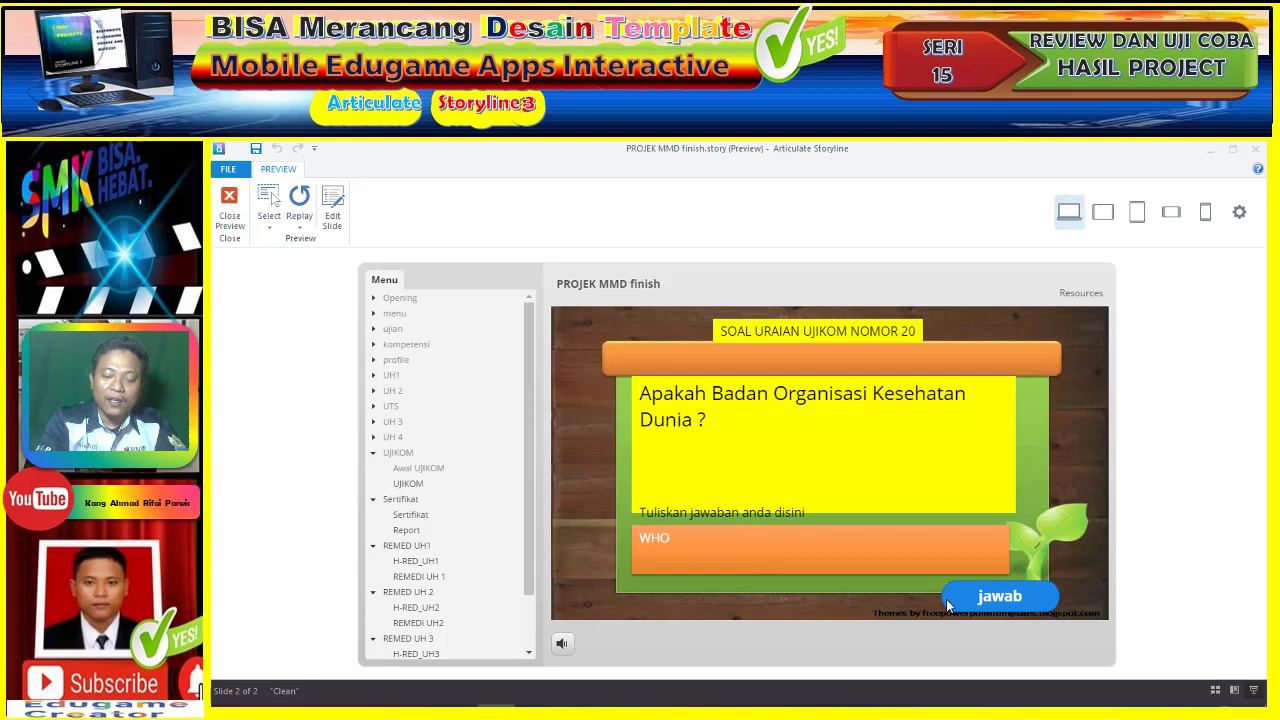
left_click(1045, 597)
left_click(829, 503)
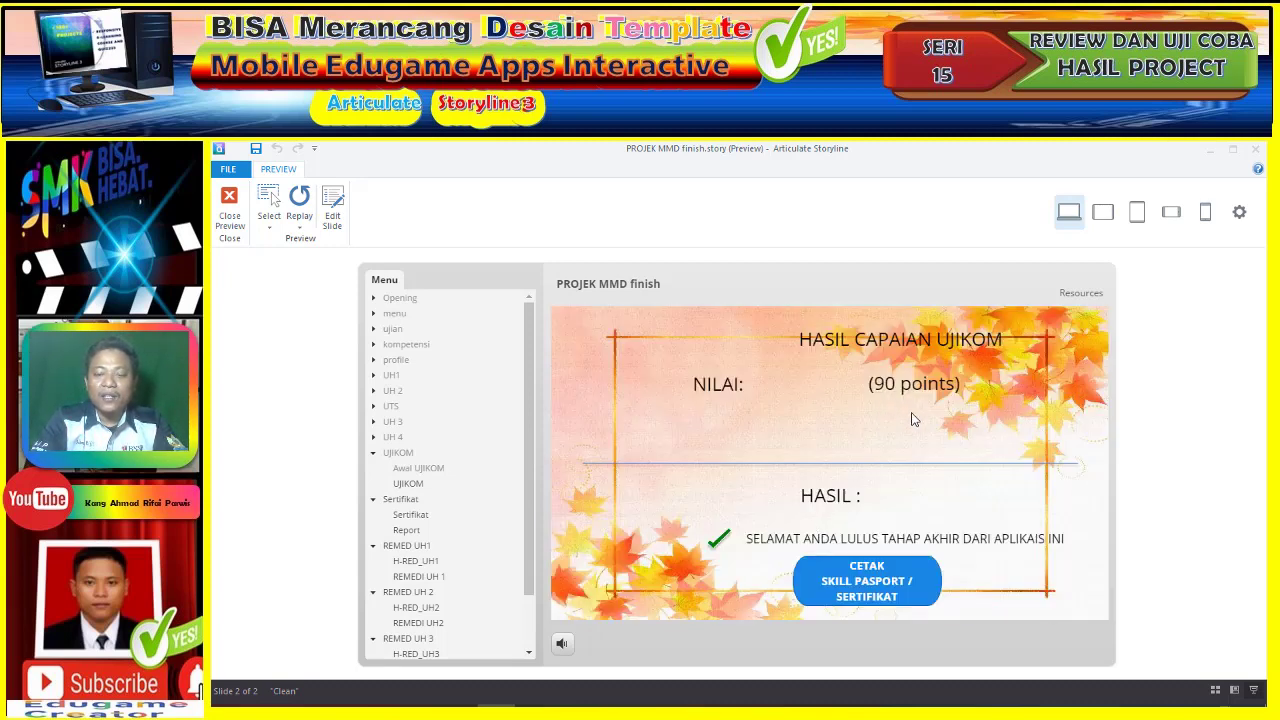
left_click(873, 579)
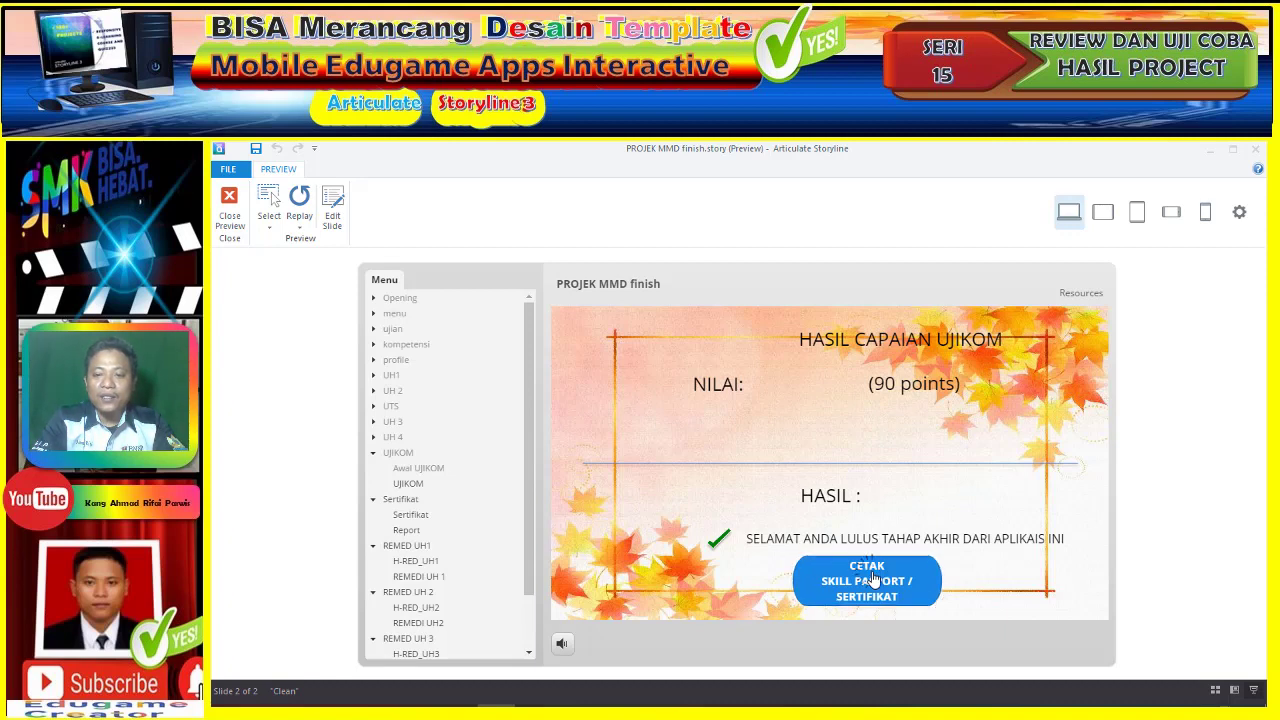
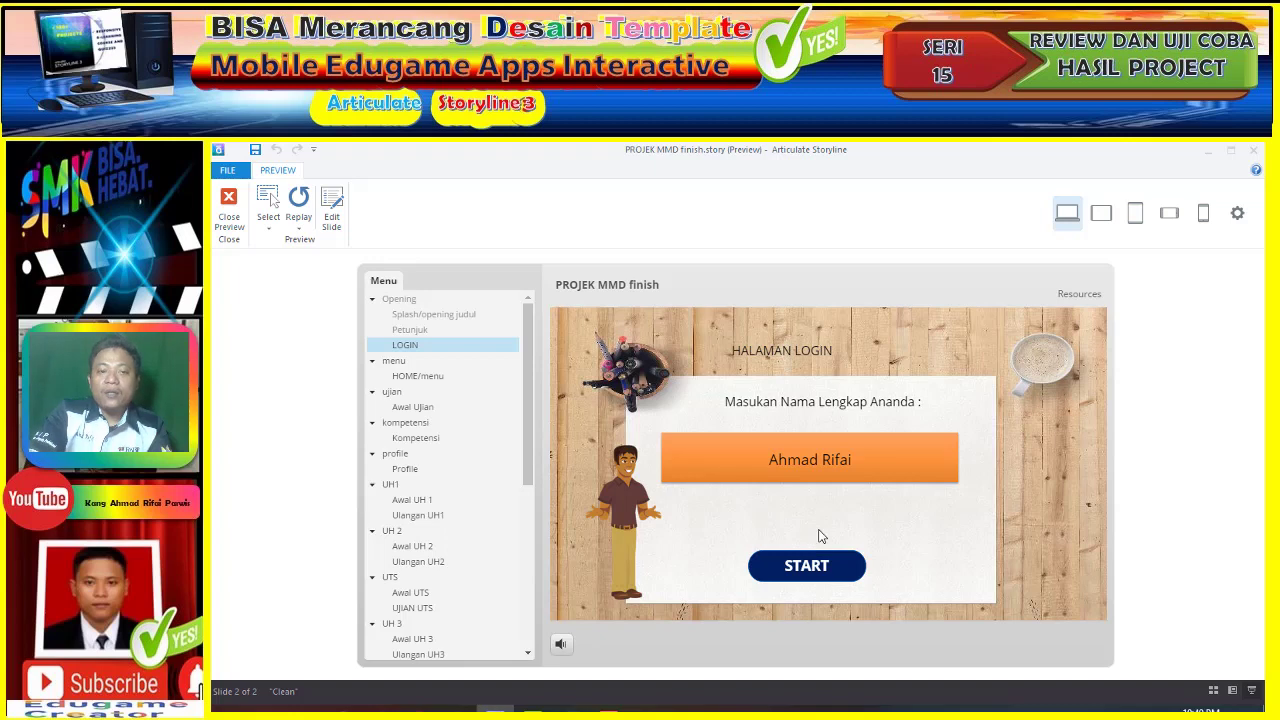
- Start the exam and the UH 1 quiz, answering question 1 correctly with 2
left_click(670, 572)
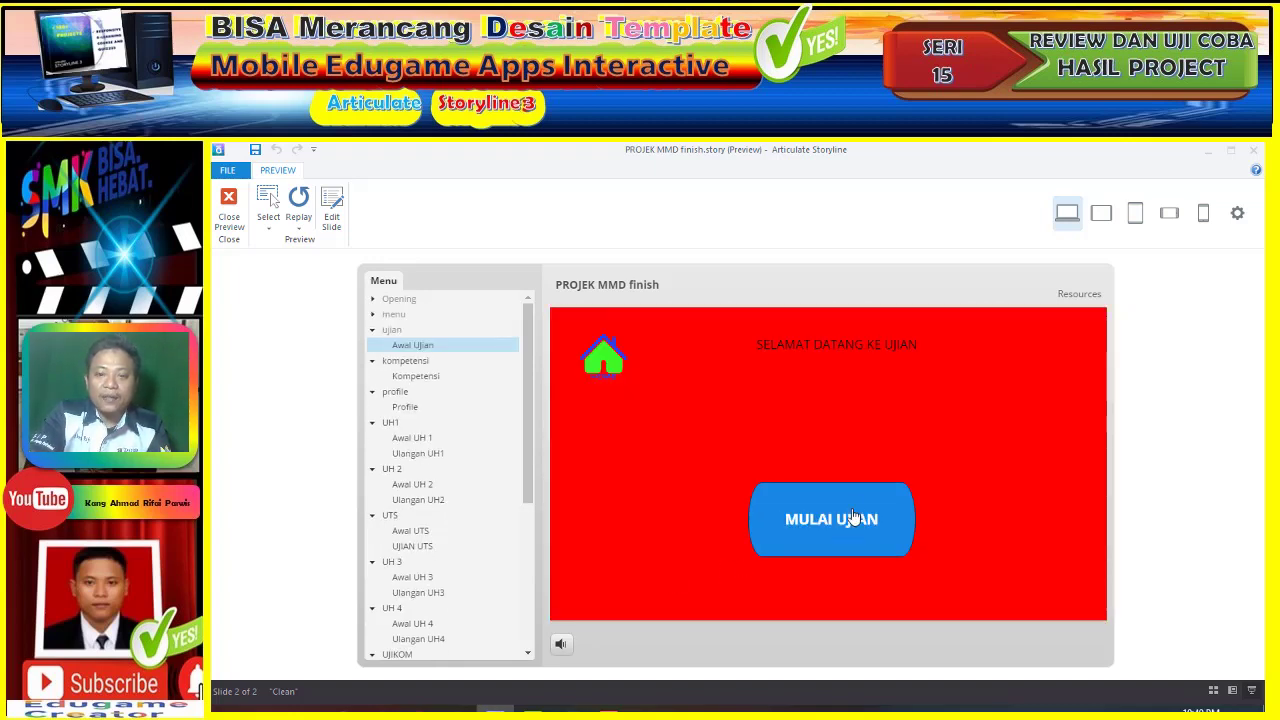
left_click(855, 514)
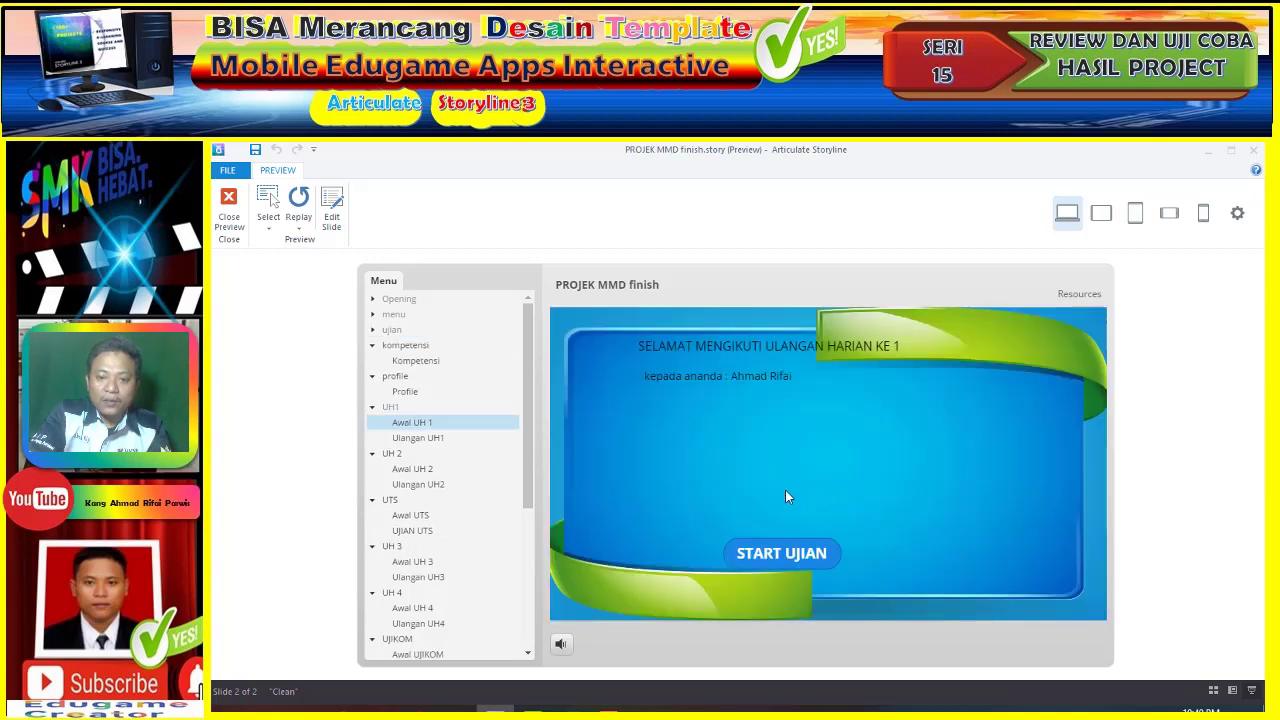
left_click(790, 558)
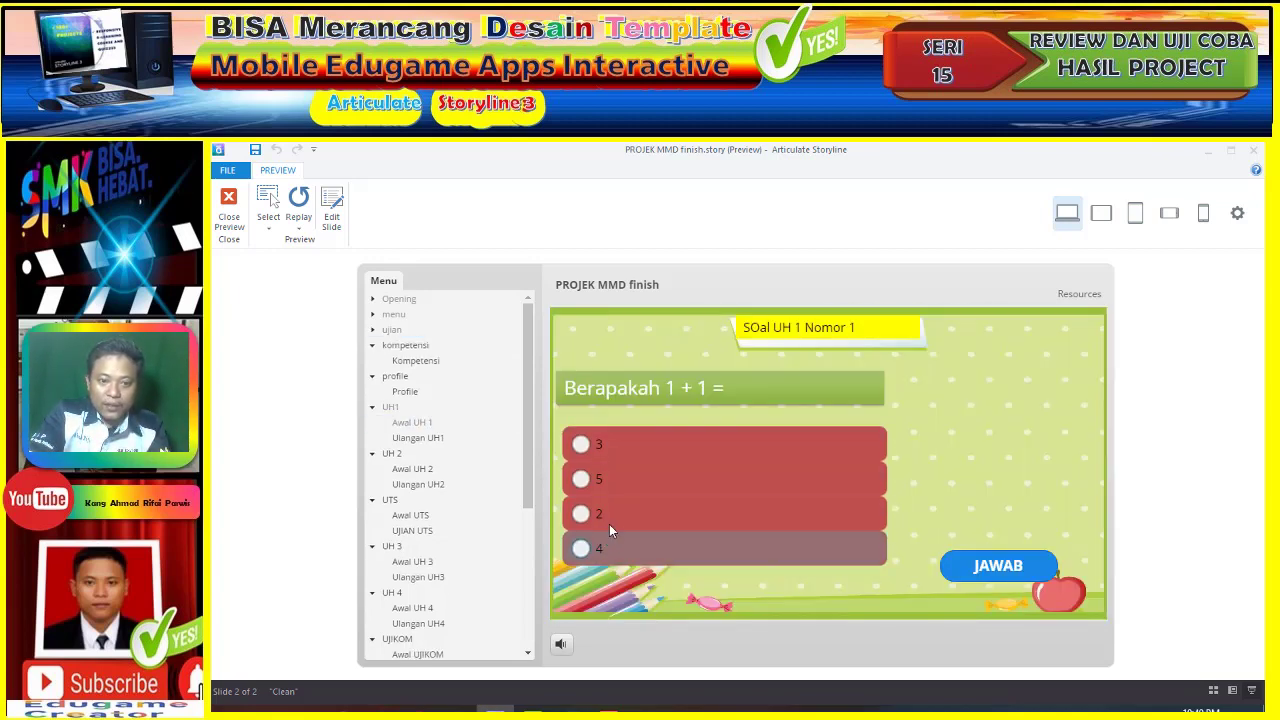
left_click(780, 513)
left_click(998, 566)
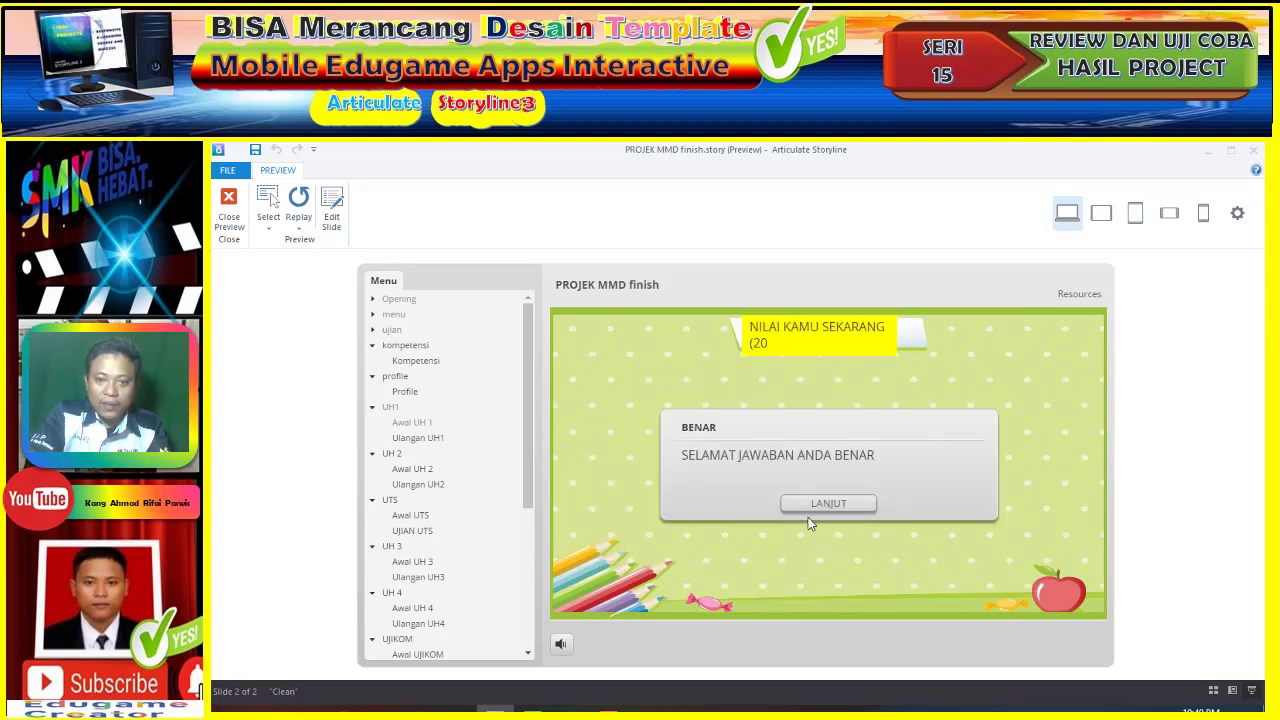
left_click(815, 505)
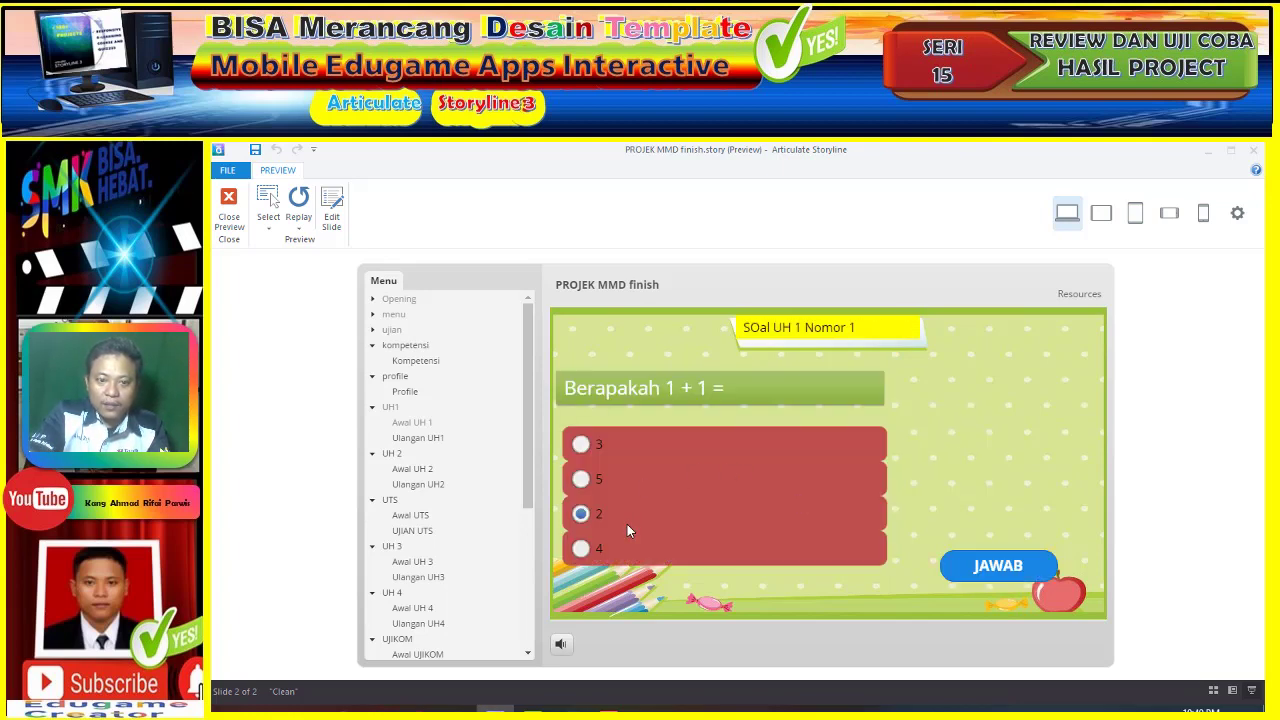
- Answer UH 1 question 2 with 5 and question 3 with 3, both marked wrong
left_click(643, 486)
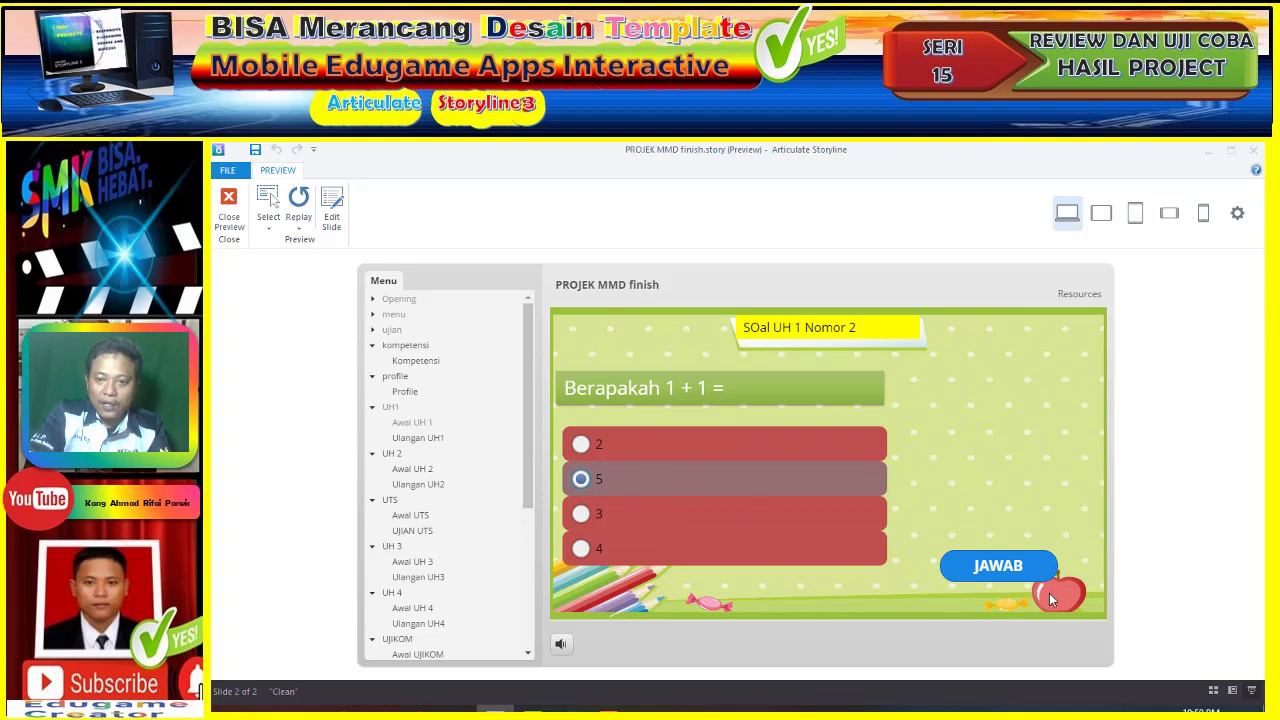
left_click(1000, 563)
left_click(836, 506)
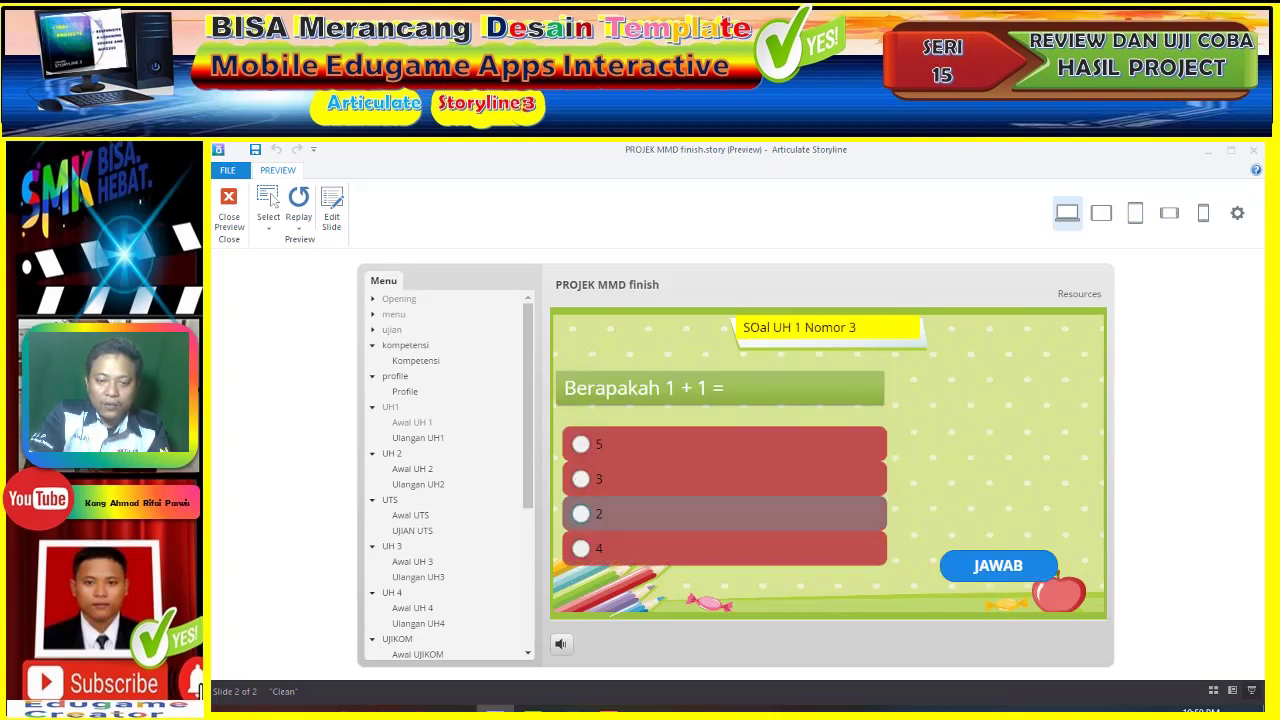
left_click(658, 484)
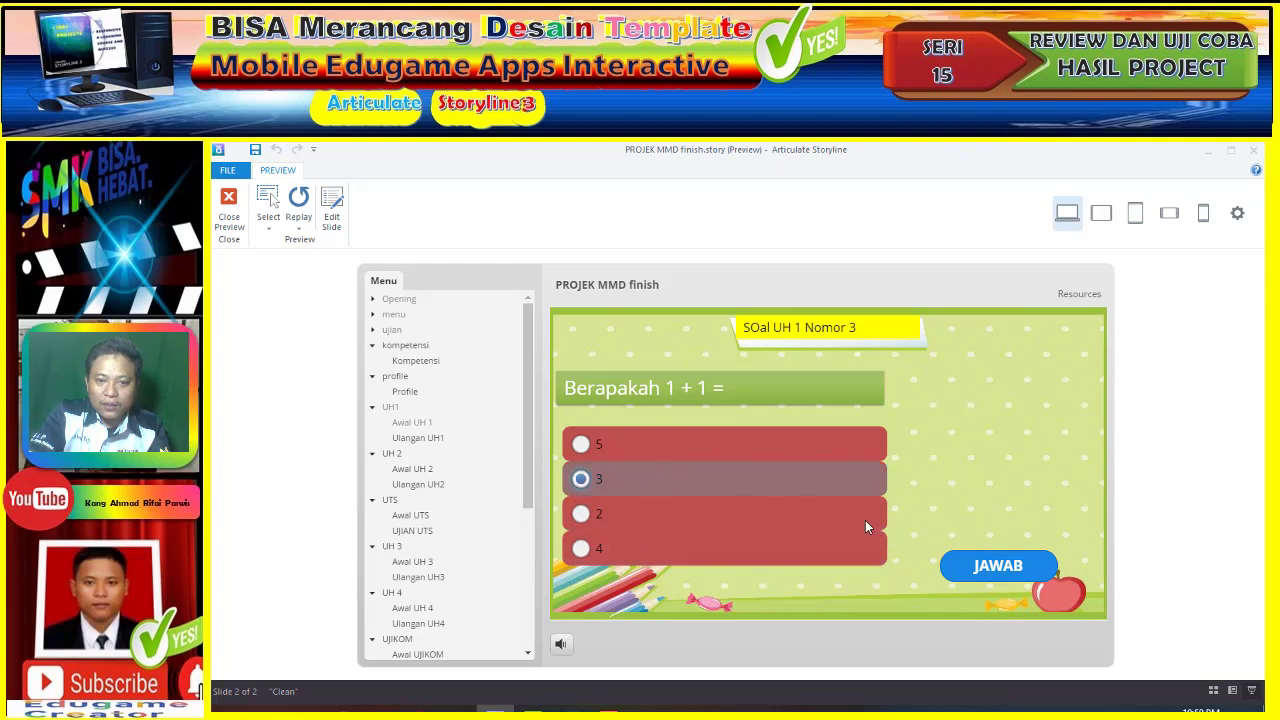
left_click(985, 577)
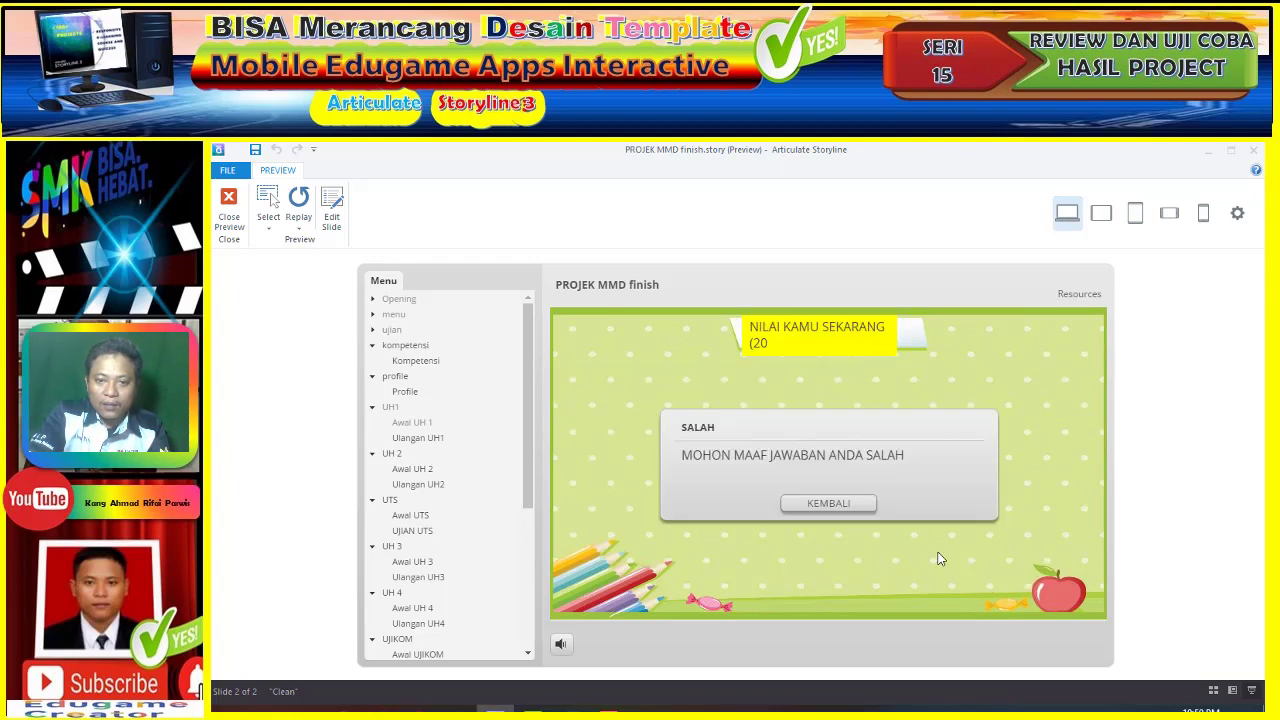
left_click(850, 507)
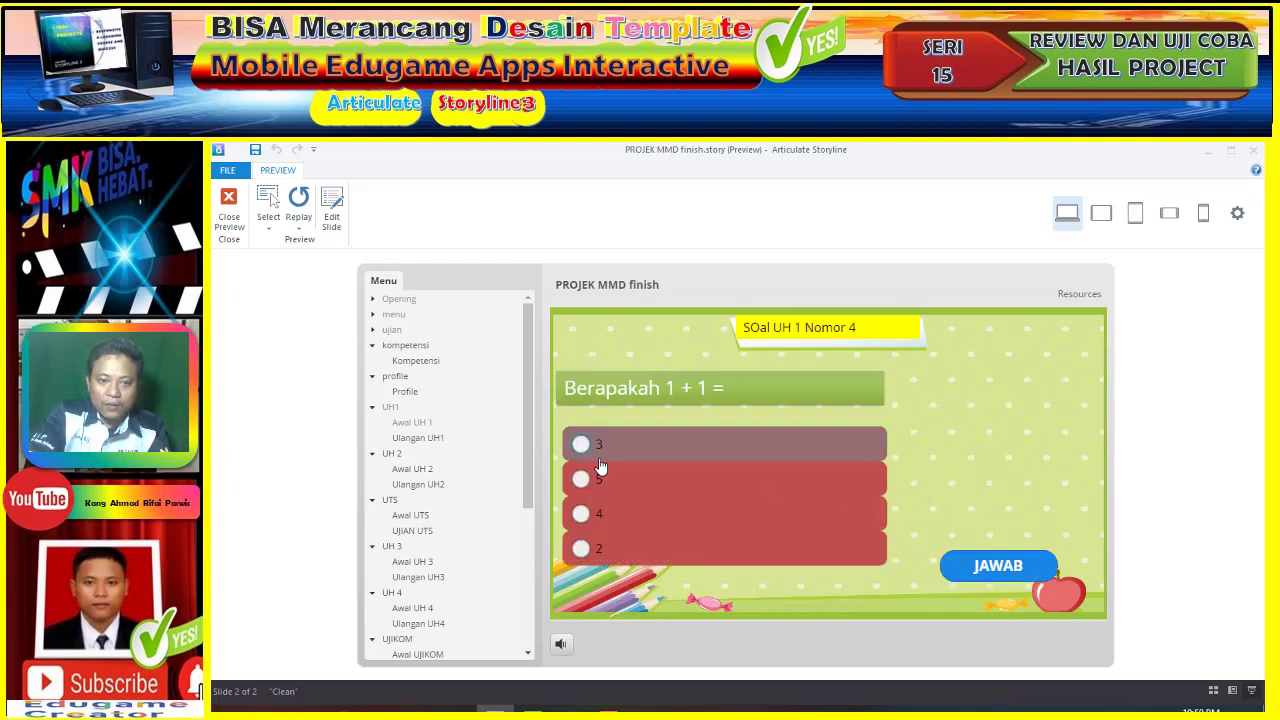
- Answer question 4 with 5 and question 5 with 3, ending at 20 points
left_click(622, 490)
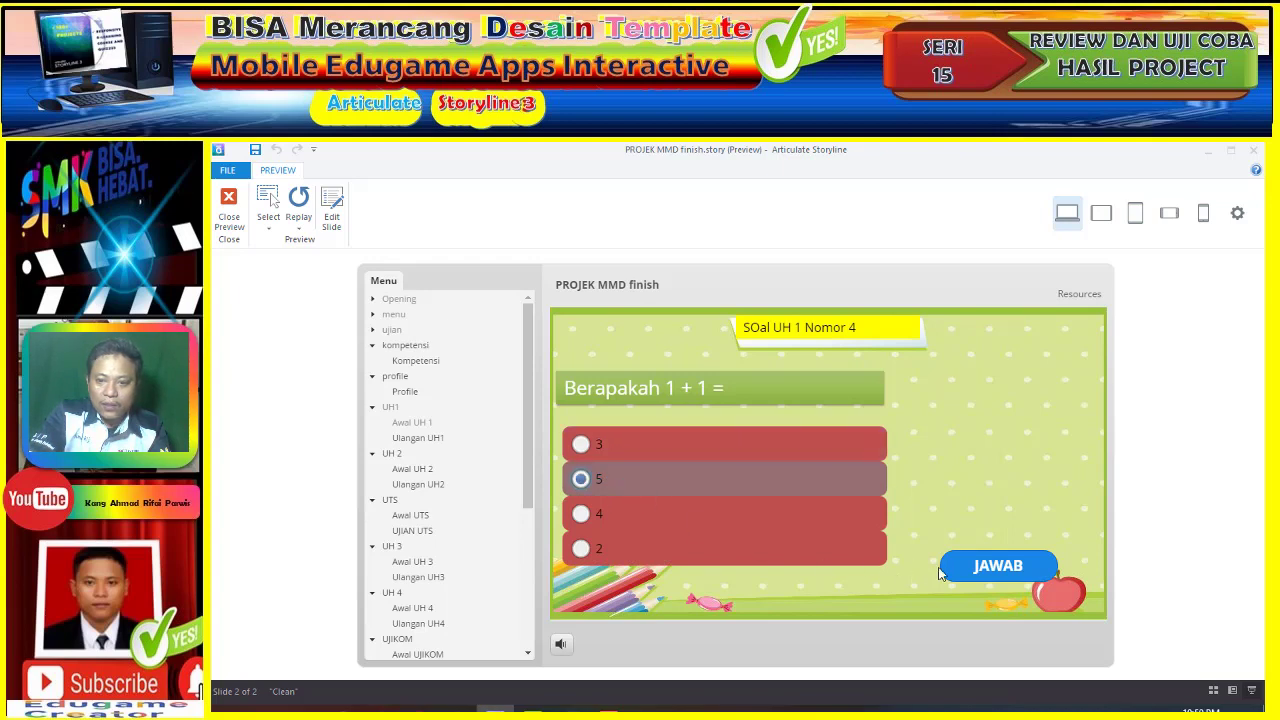
left_click(1013, 565)
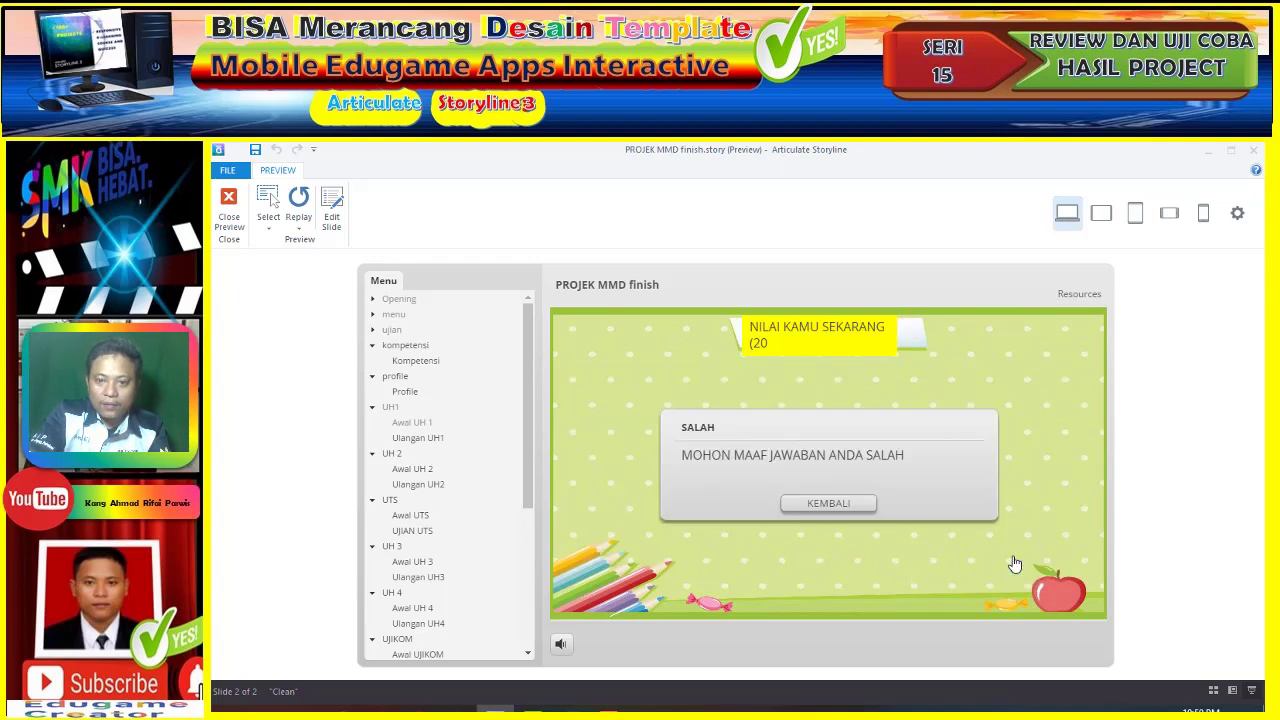
left_click(816, 505)
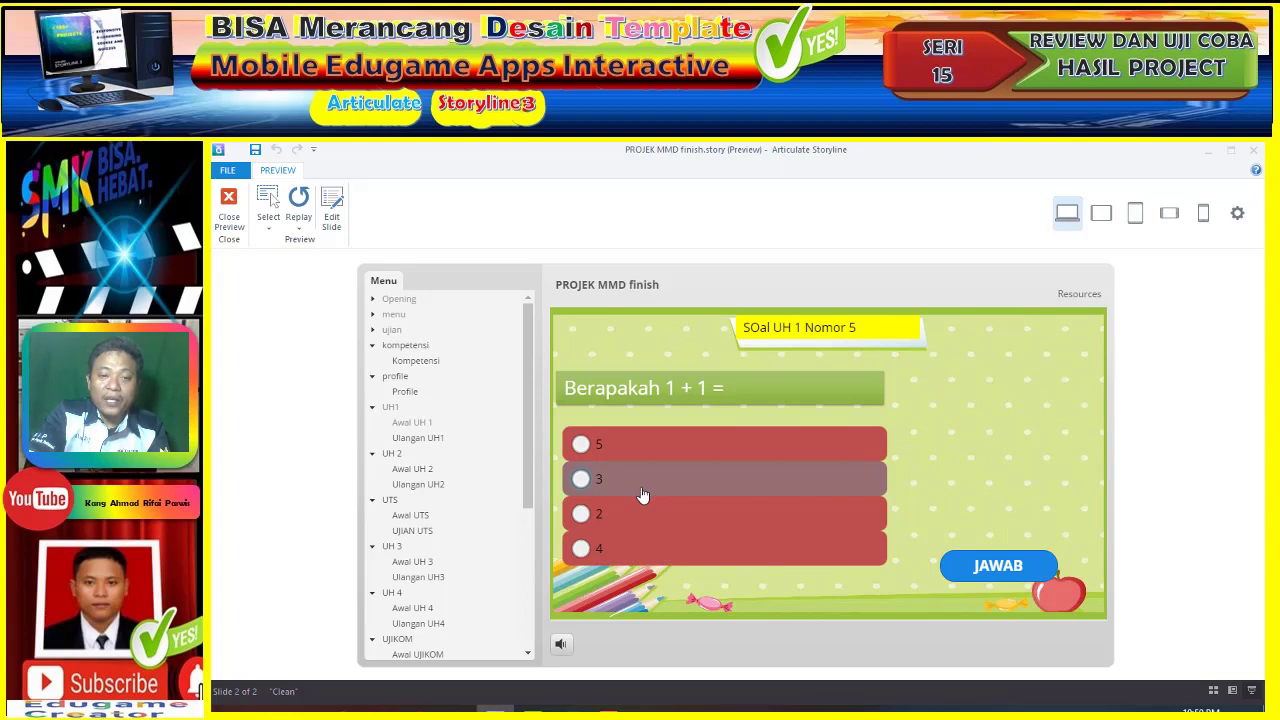
left_click(1012, 565)
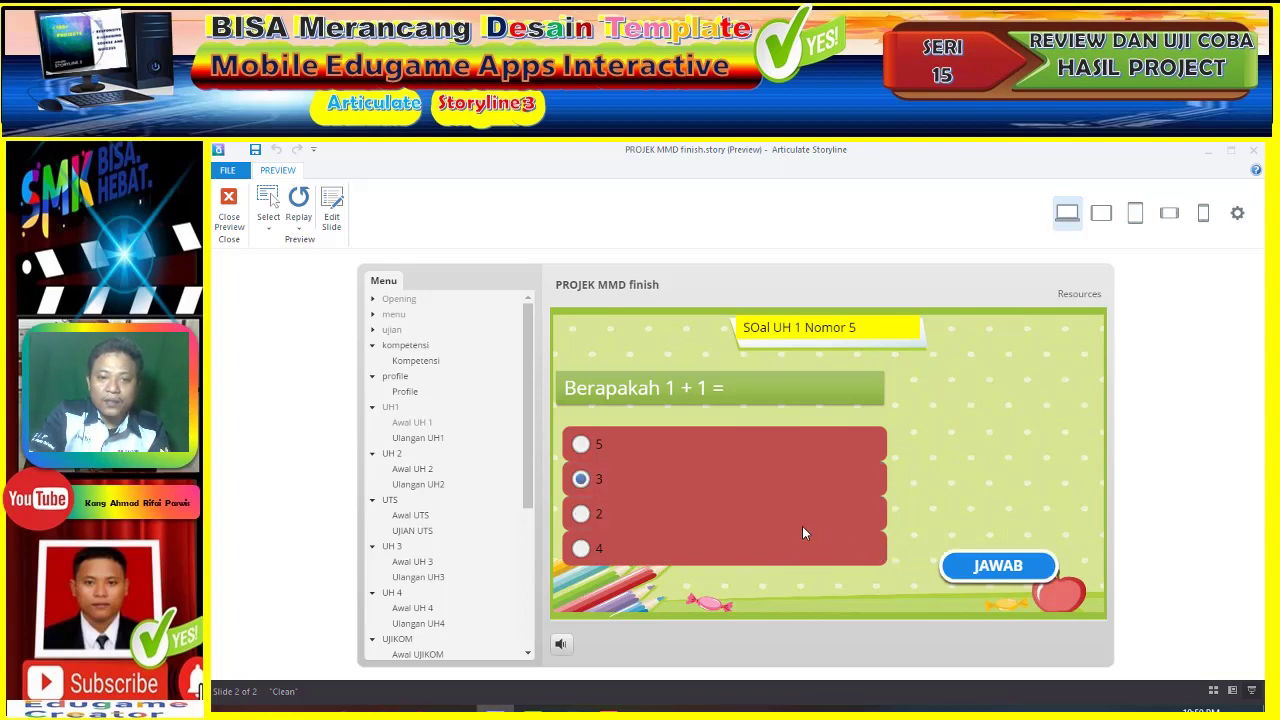
left_click(816, 505)
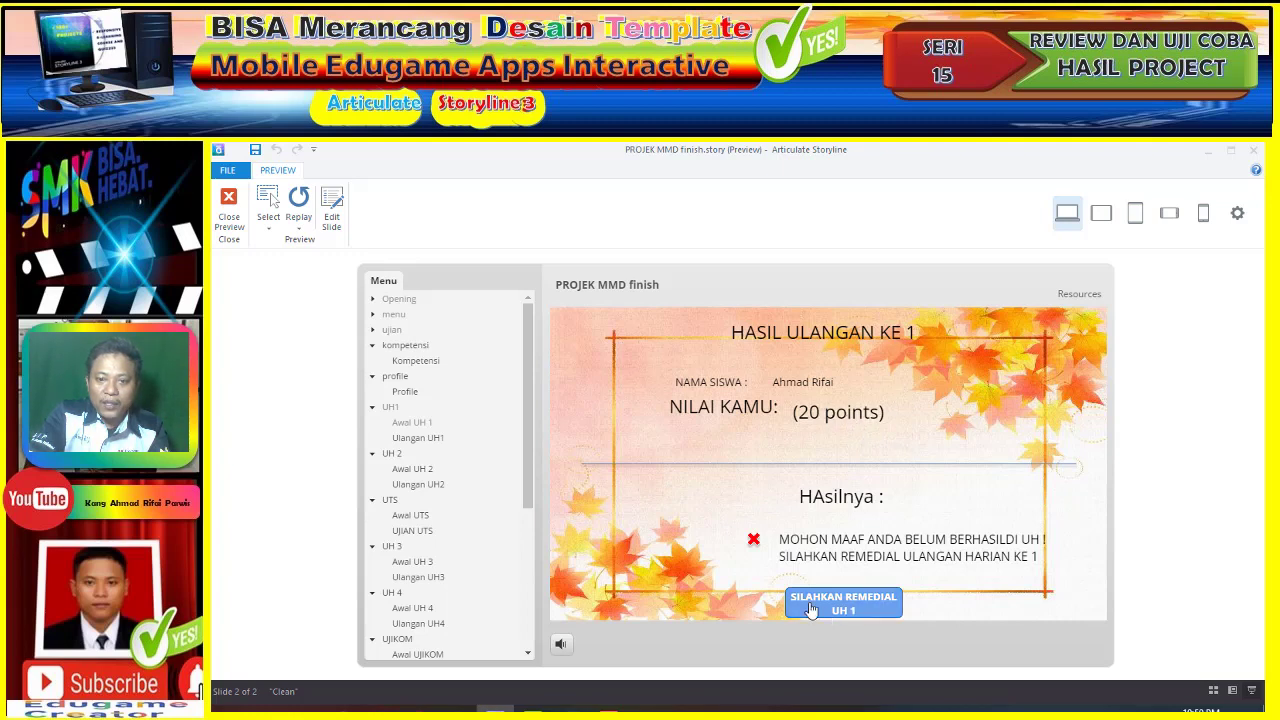
- Start the remedial UH 1 quiz and answer question 1 with 2 after a wrong first try of 3
left_click(811, 606)
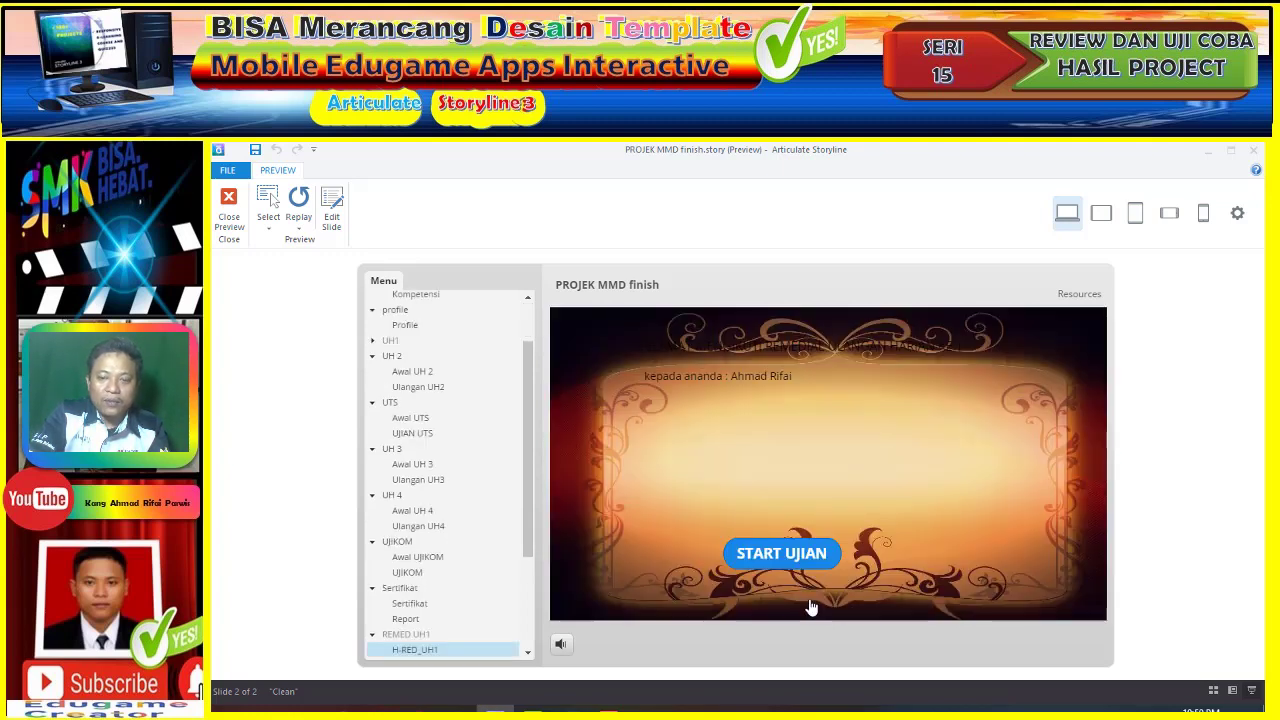
left_click(789, 557)
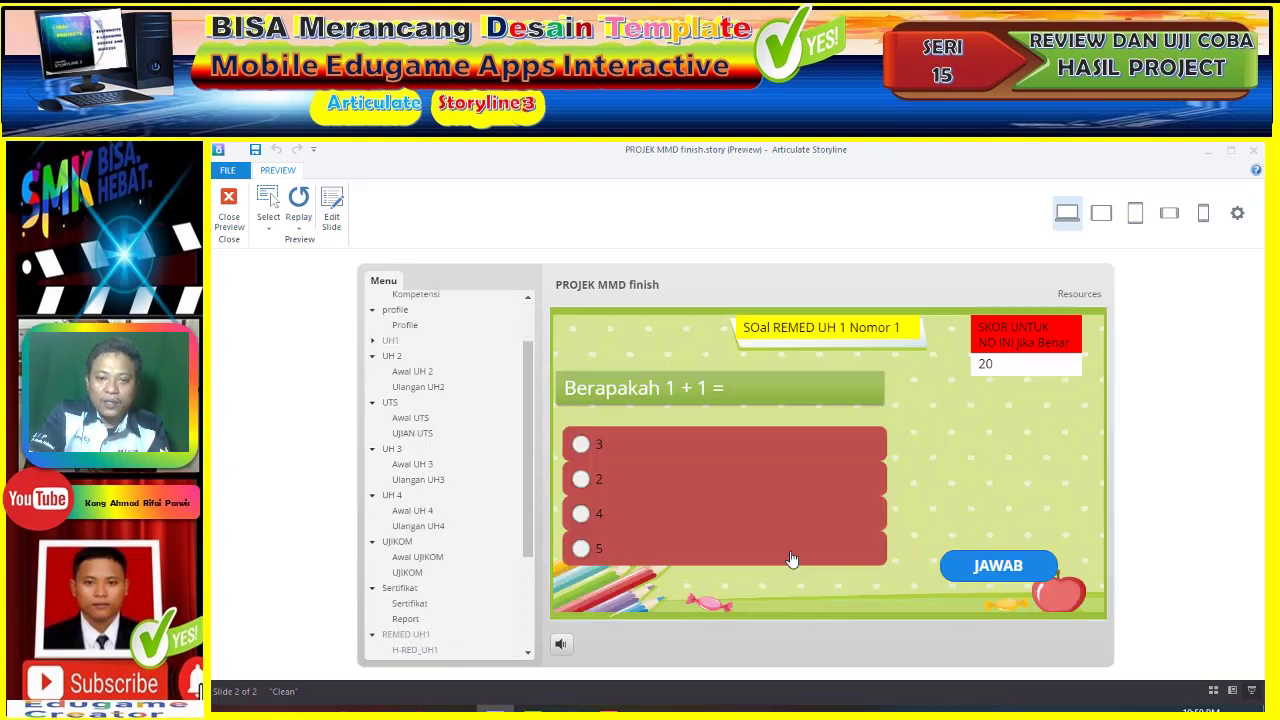
left_click(732, 460)
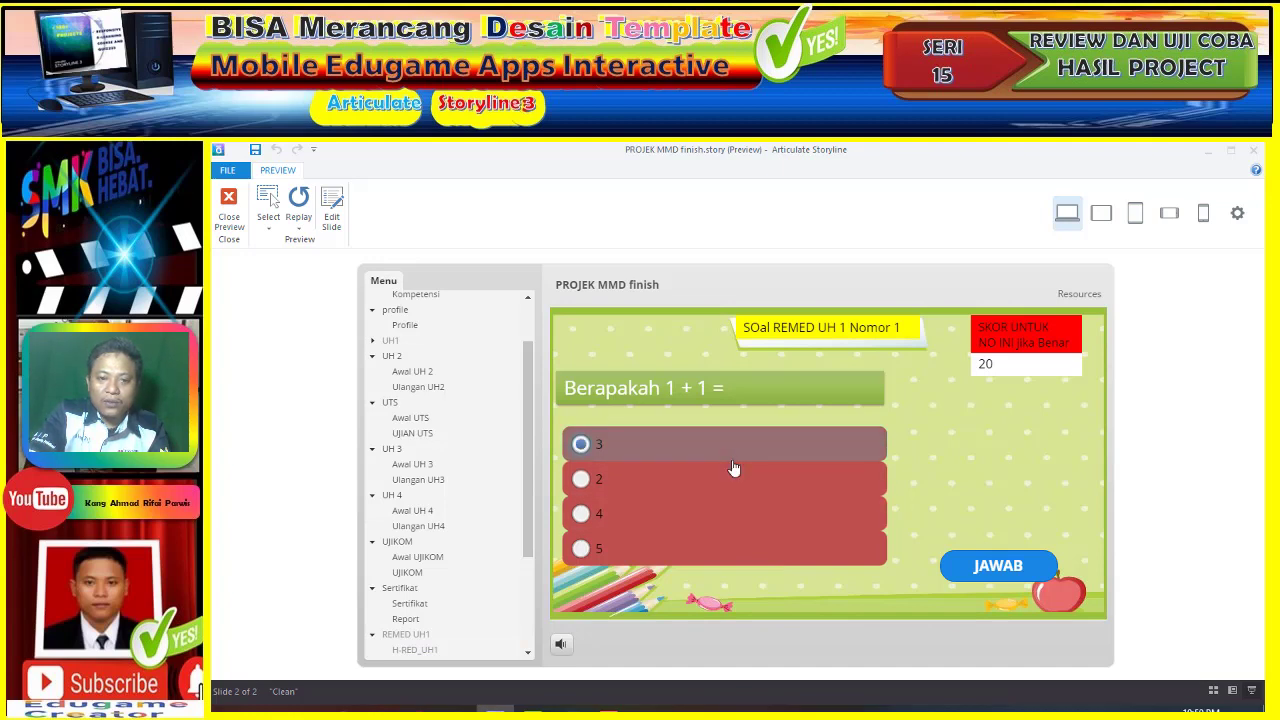
left_click(1022, 568)
left_click(840, 502)
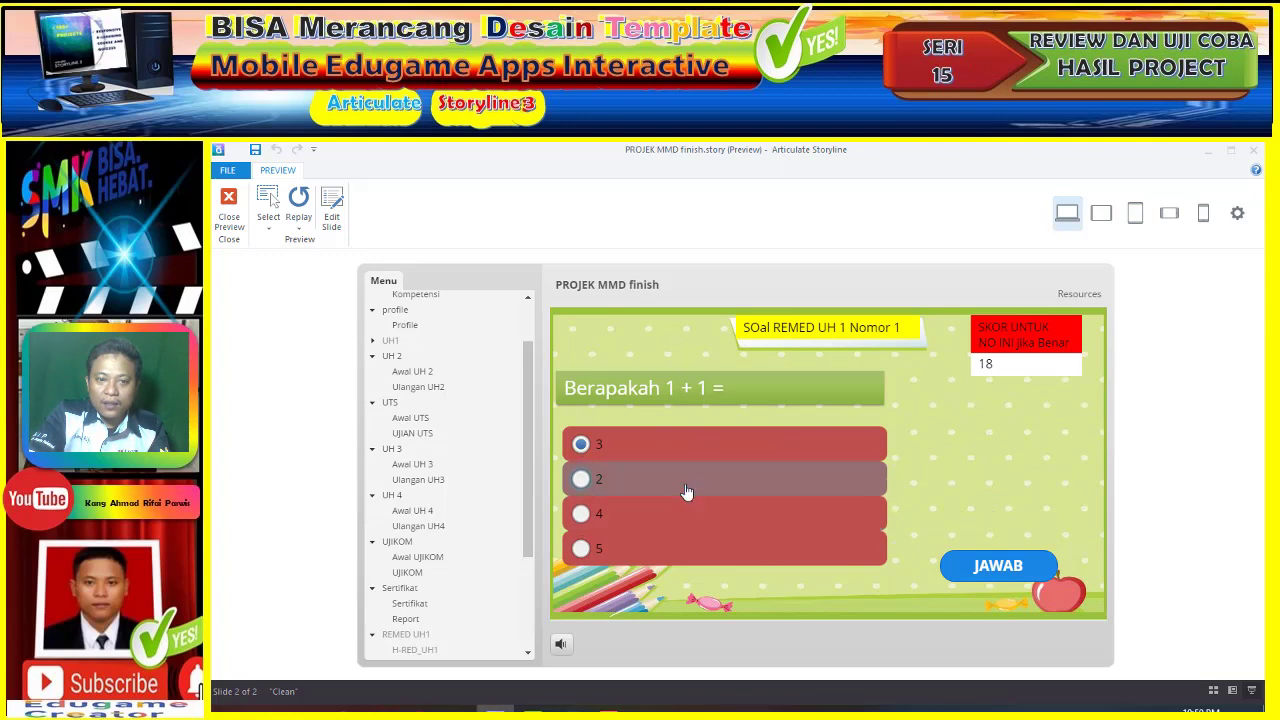
left_click(688, 482)
left_click(995, 572)
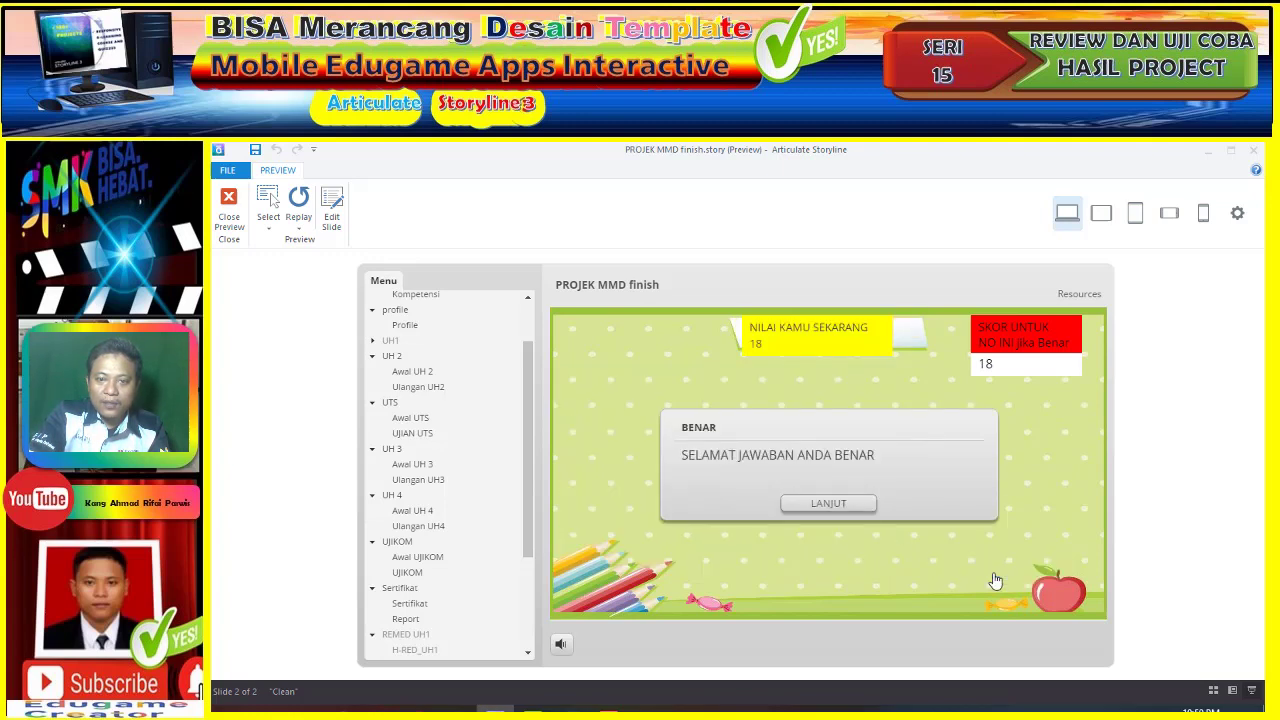
left_click(856, 507)
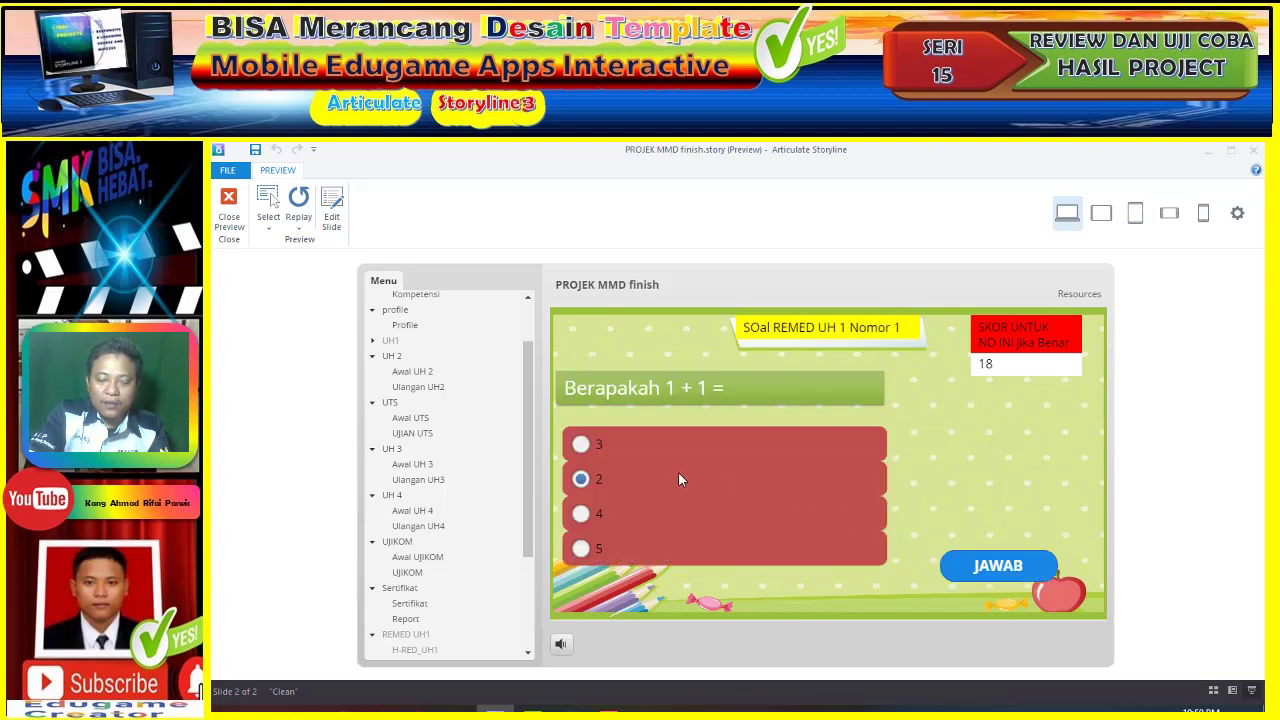
- Answer remedial questions 2 and 3 with 2
left_click(677, 476)
left_click(624, 516)
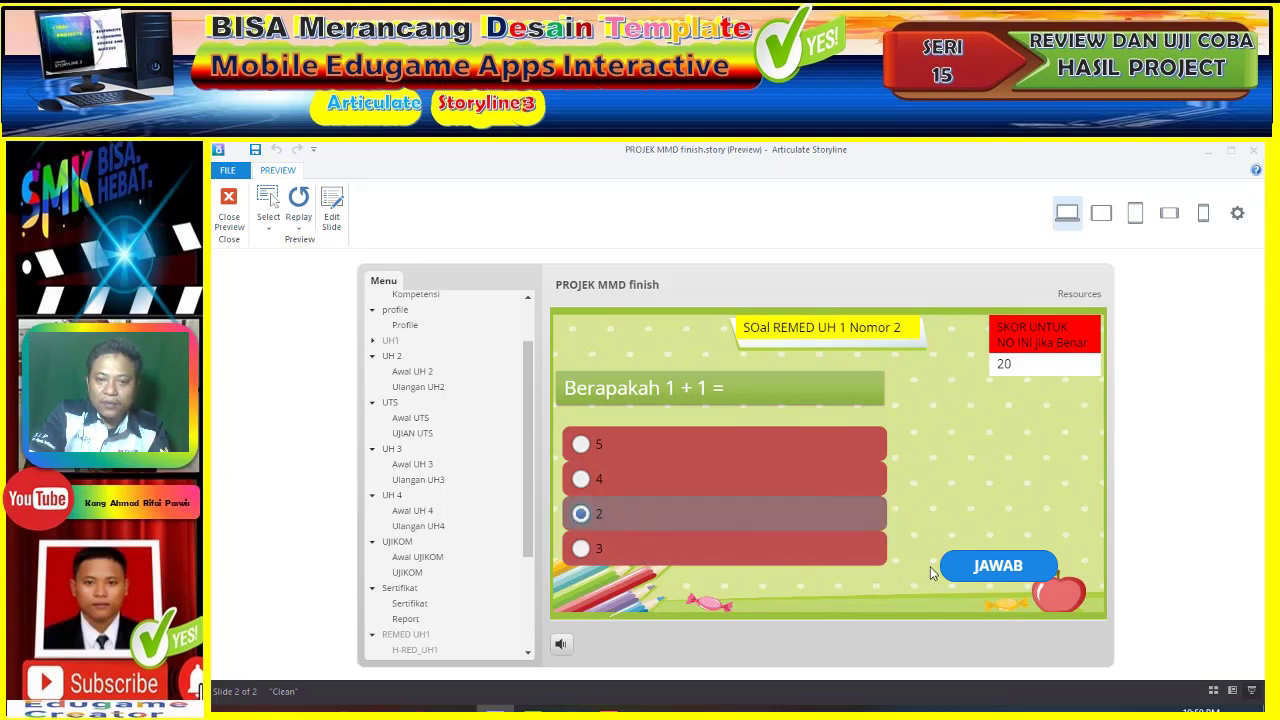
left_click(992, 566)
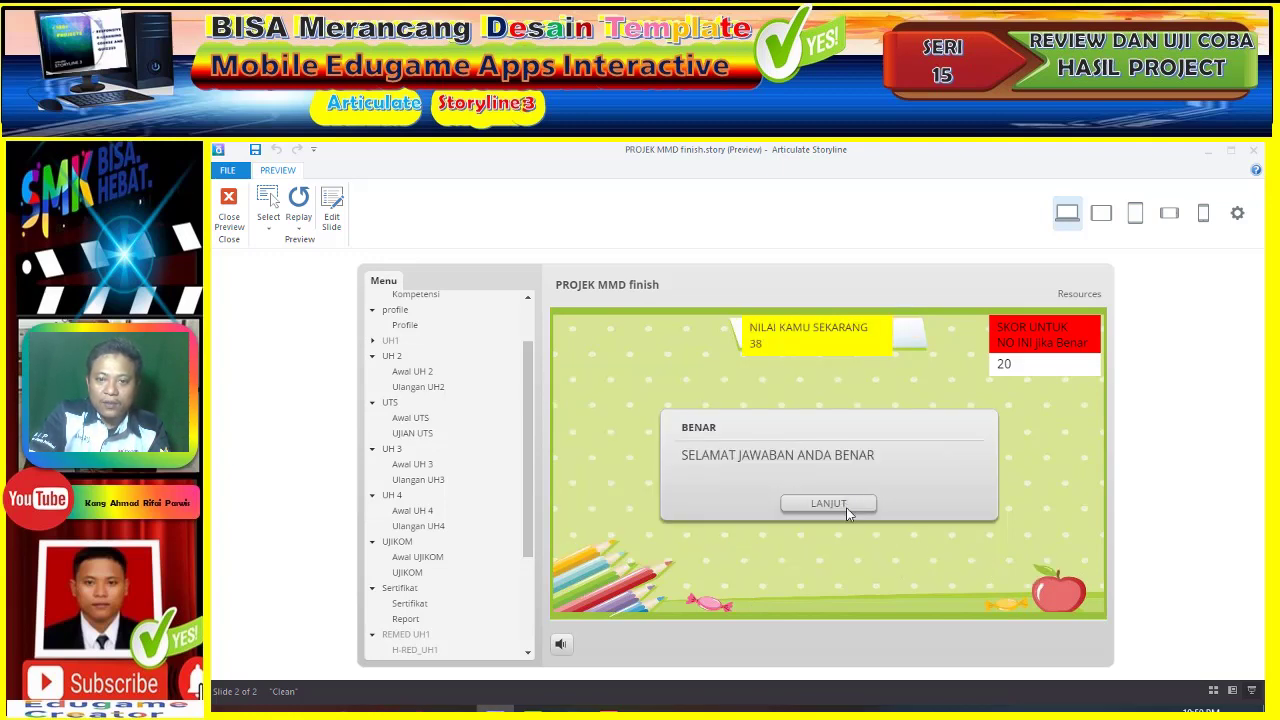
left_click(846, 507)
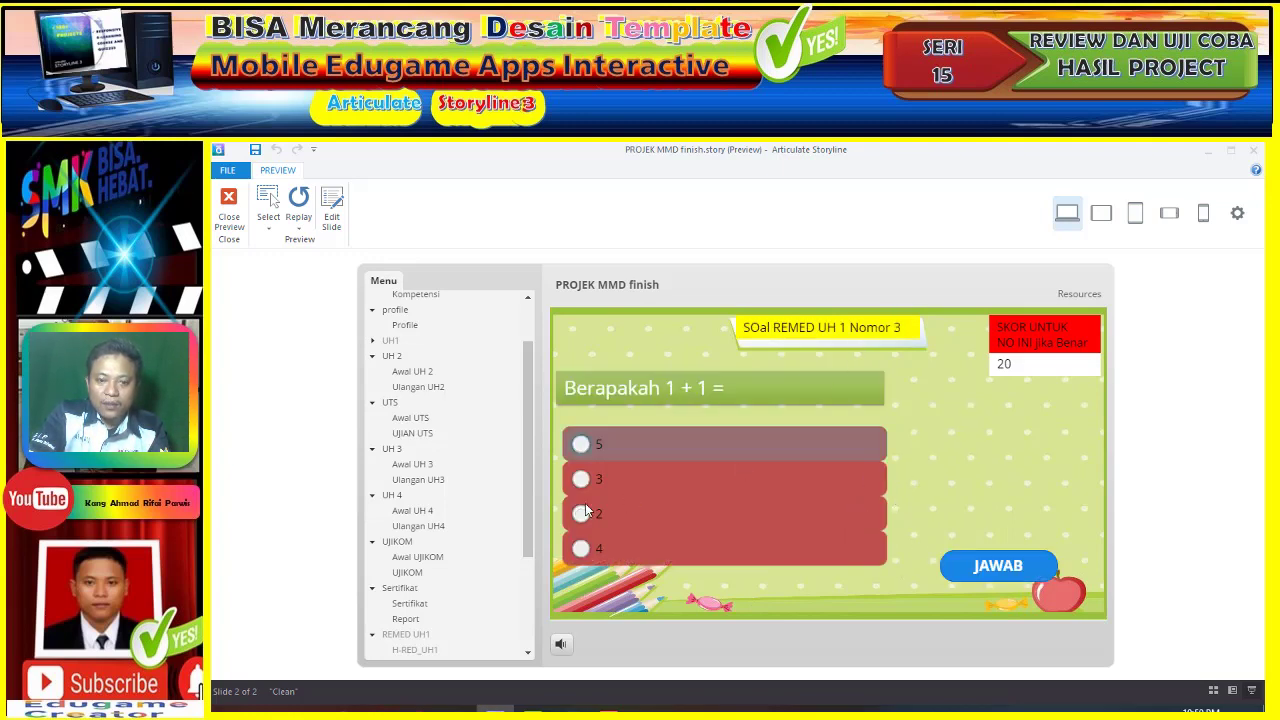
left_click(594, 516)
left_click(998, 567)
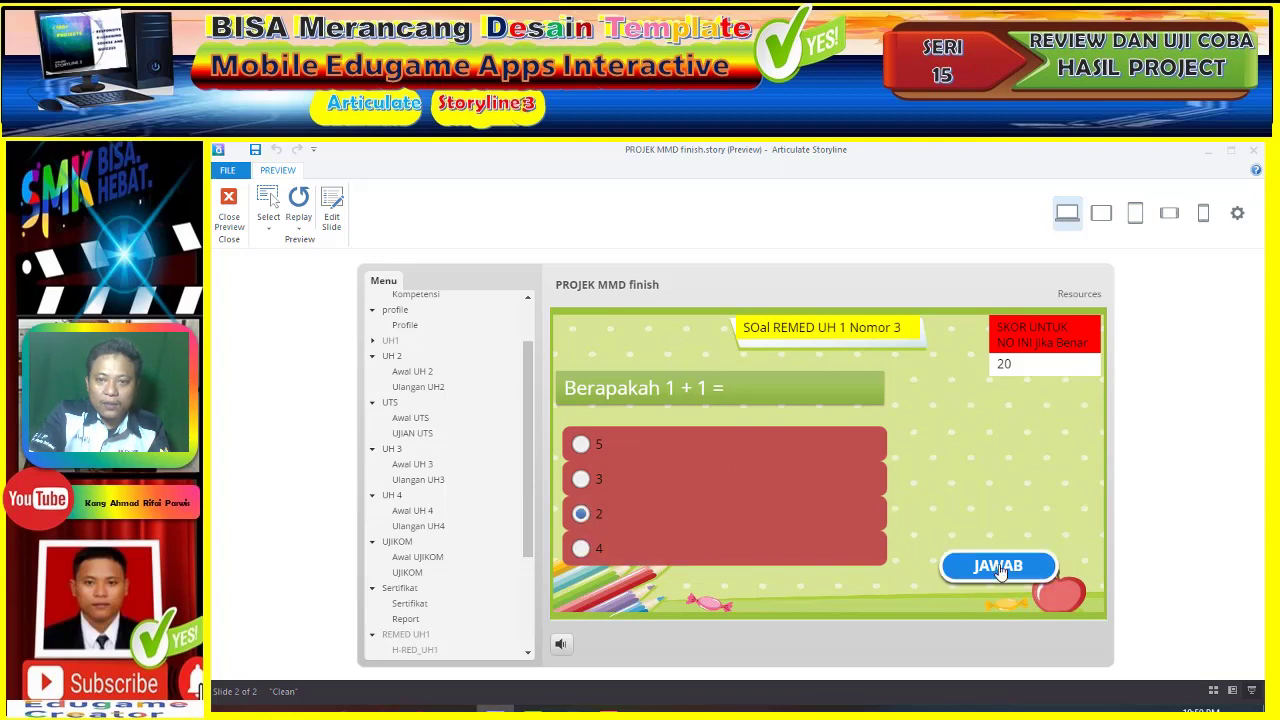
left_click(849, 504)
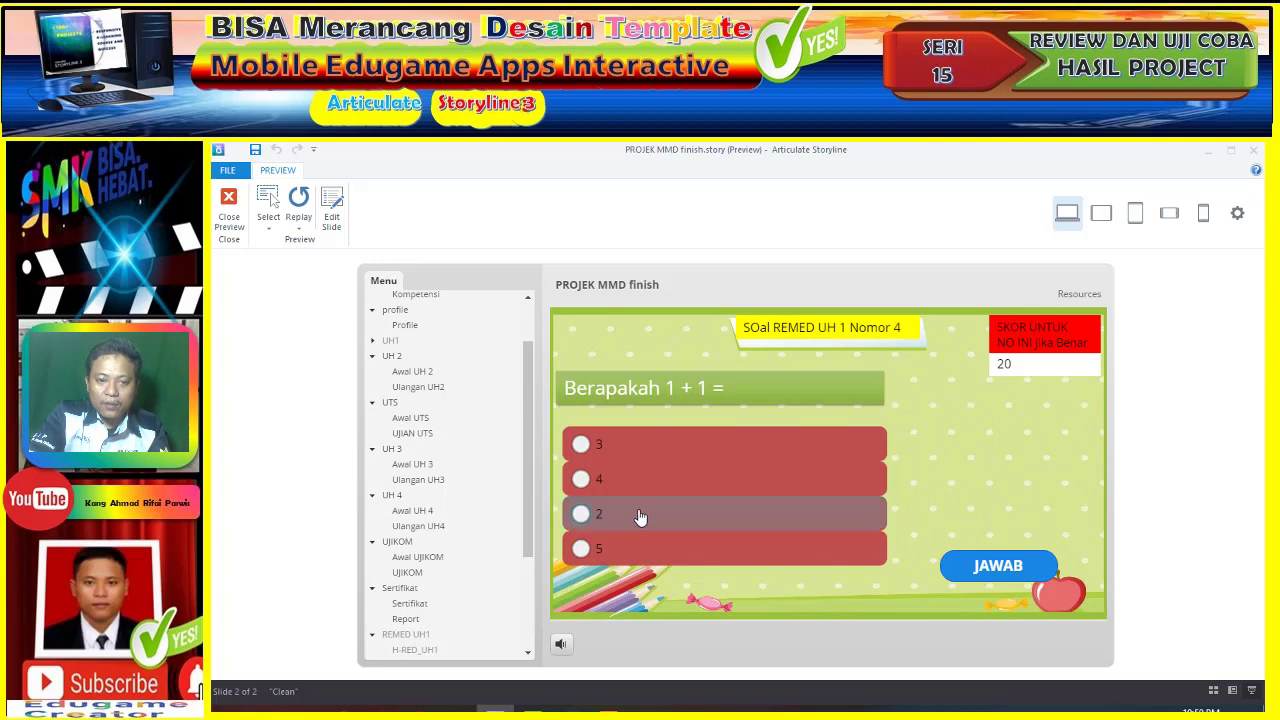
- Answer remedial questions 4 and 5 with 2, reaching the passing score of 98
left_click(770, 522)
left_click(1012, 567)
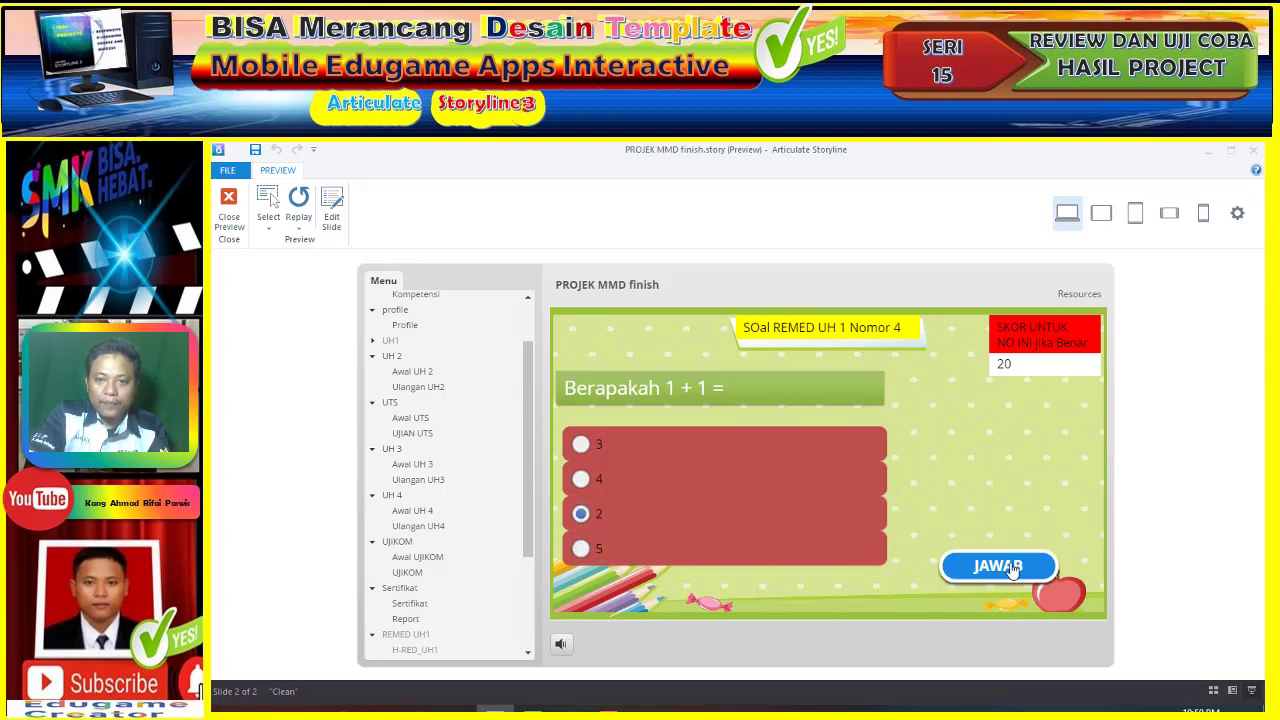
left_click(870, 508)
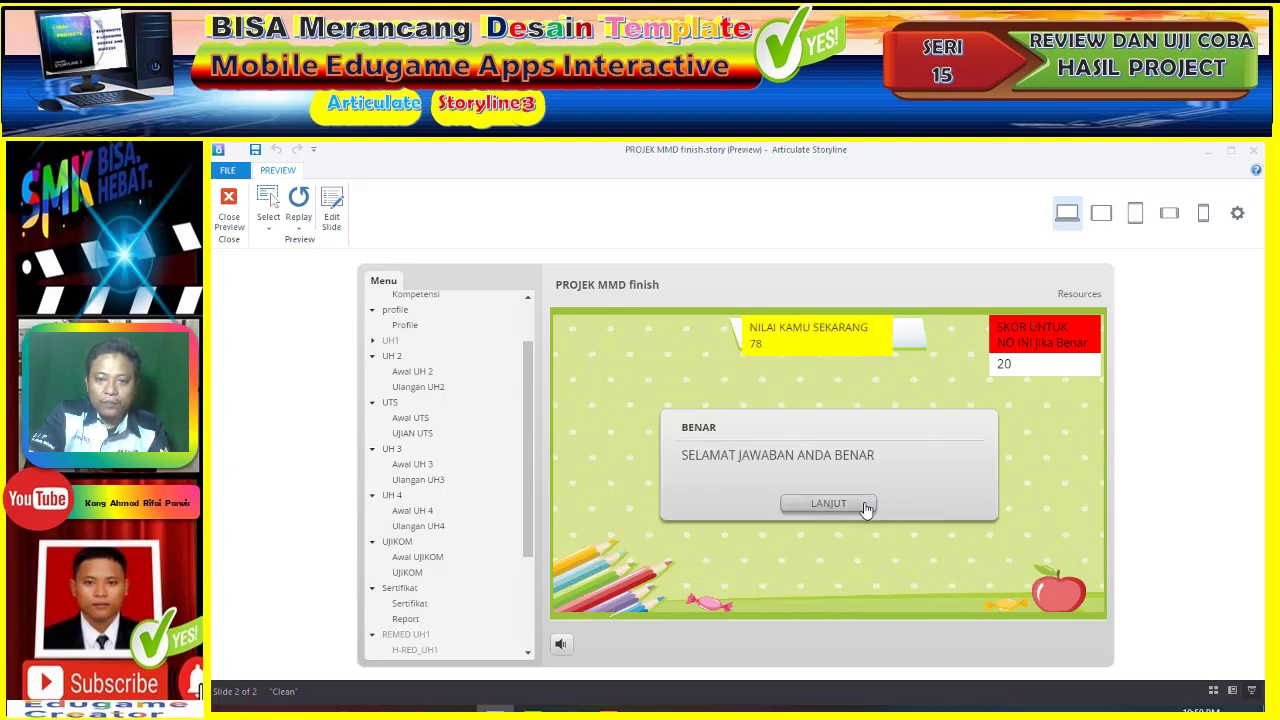
left_click(660, 550)
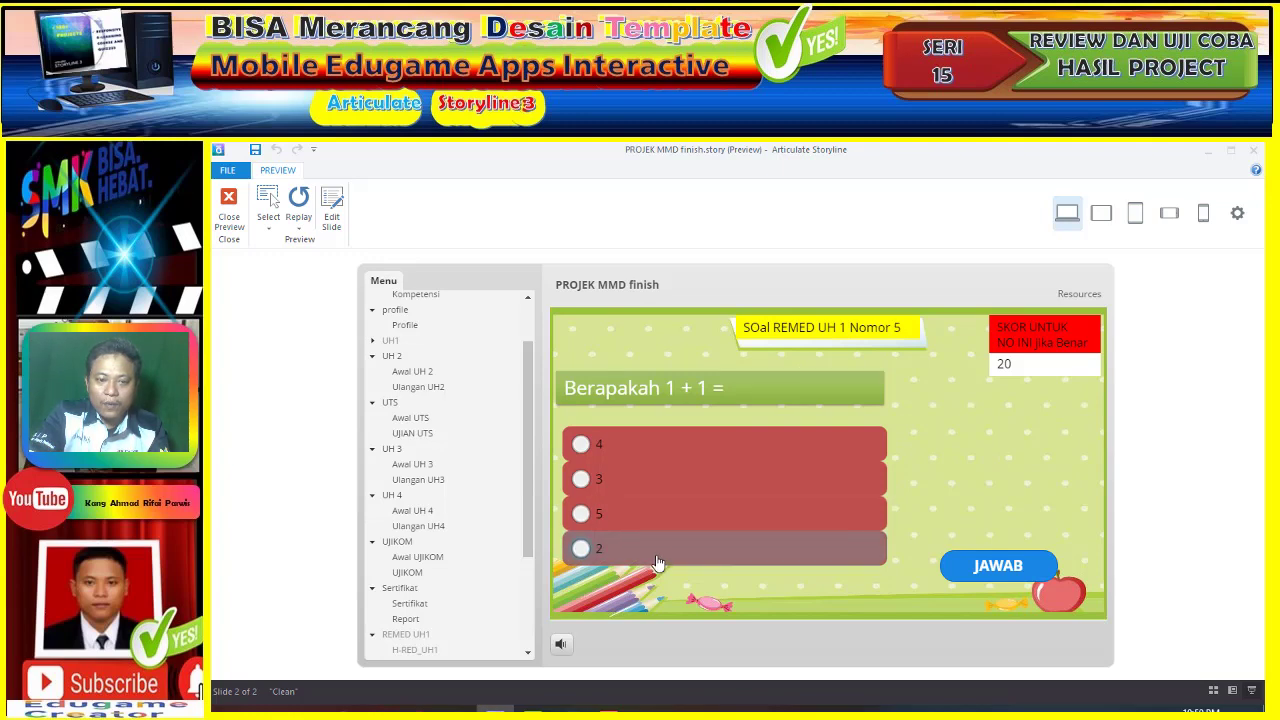
left_click(978, 568)
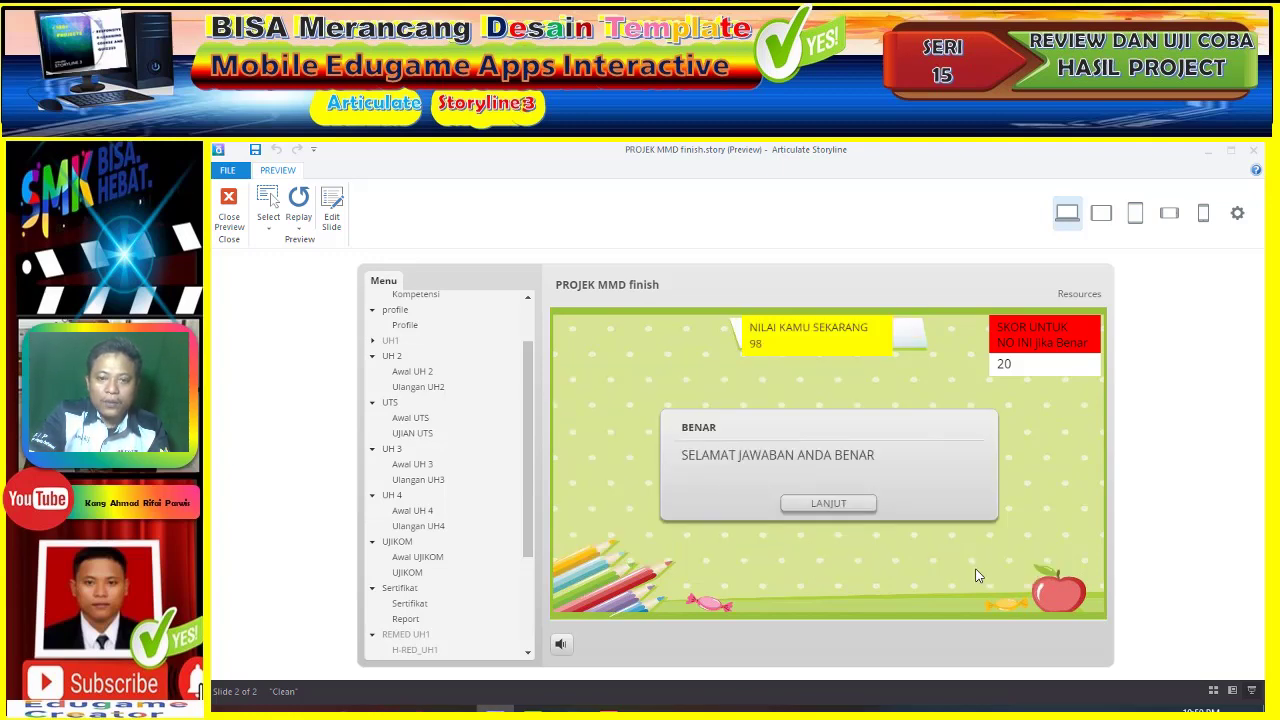
left_click(838, 503)
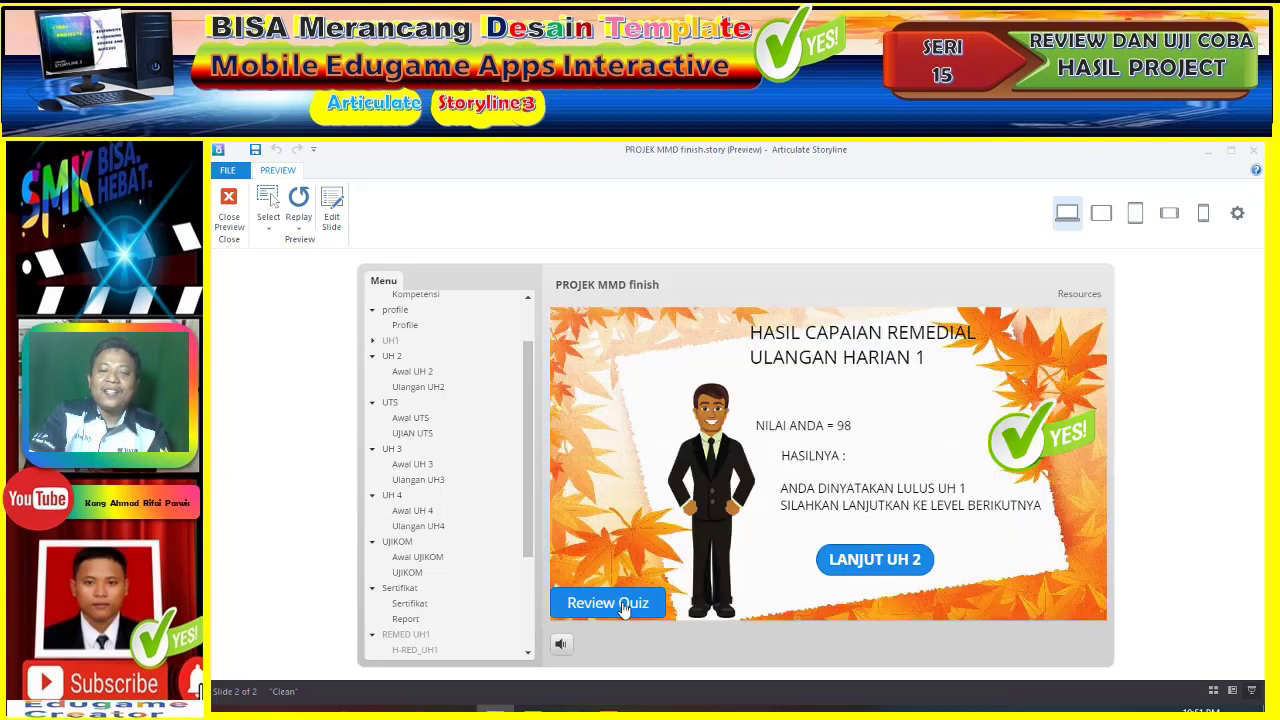
- Move on to UH 2, start it, and answer question 1 with motor (wrong)
left_click(866, 561)
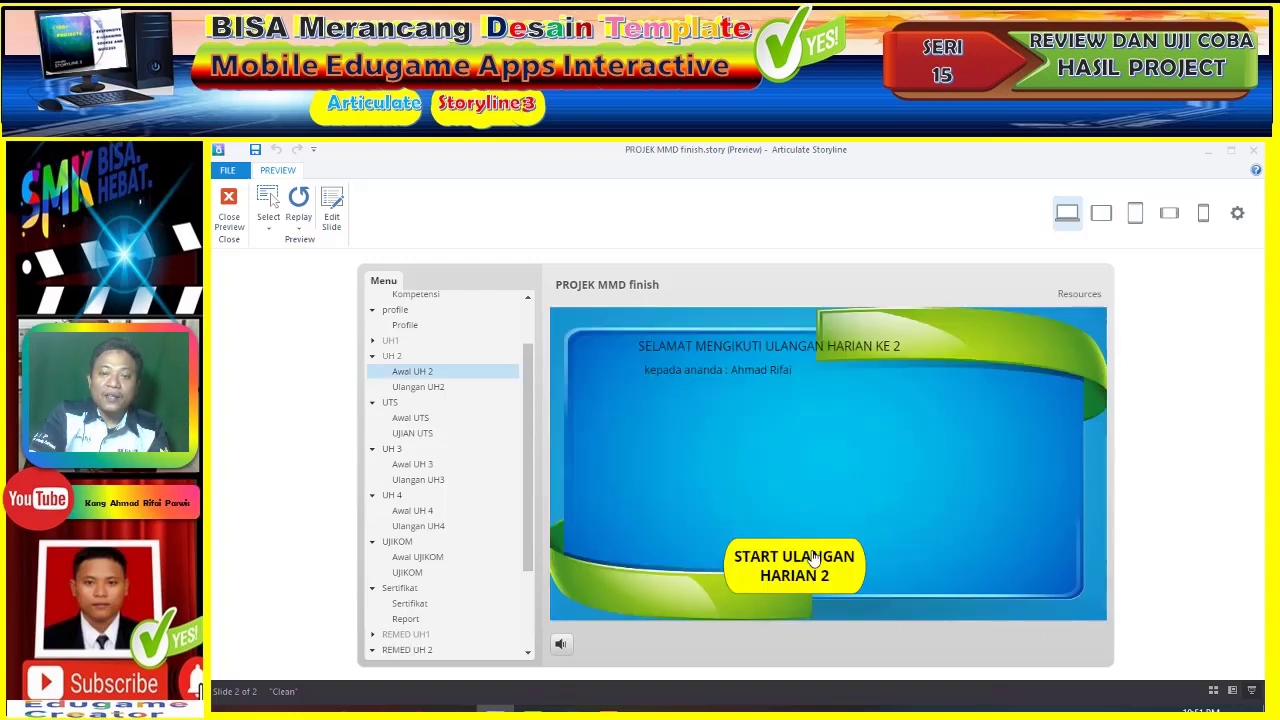
left_click(813, 558)
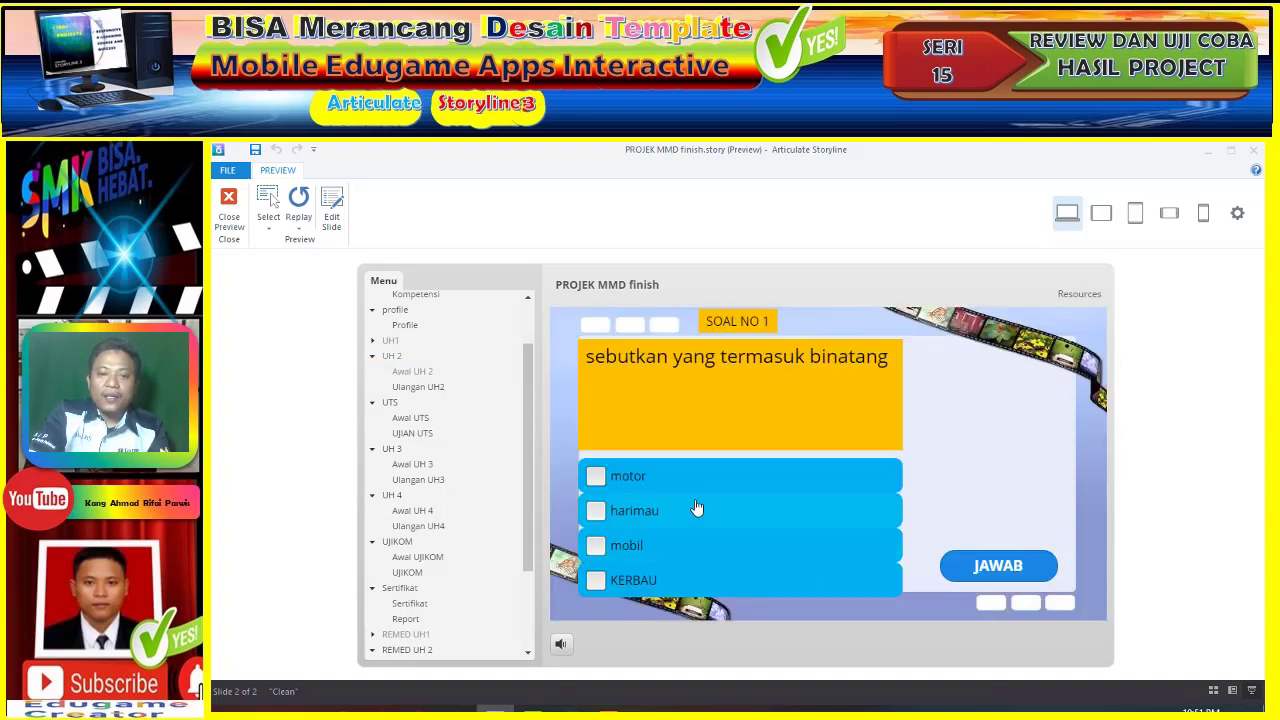
left_click(686, 478)
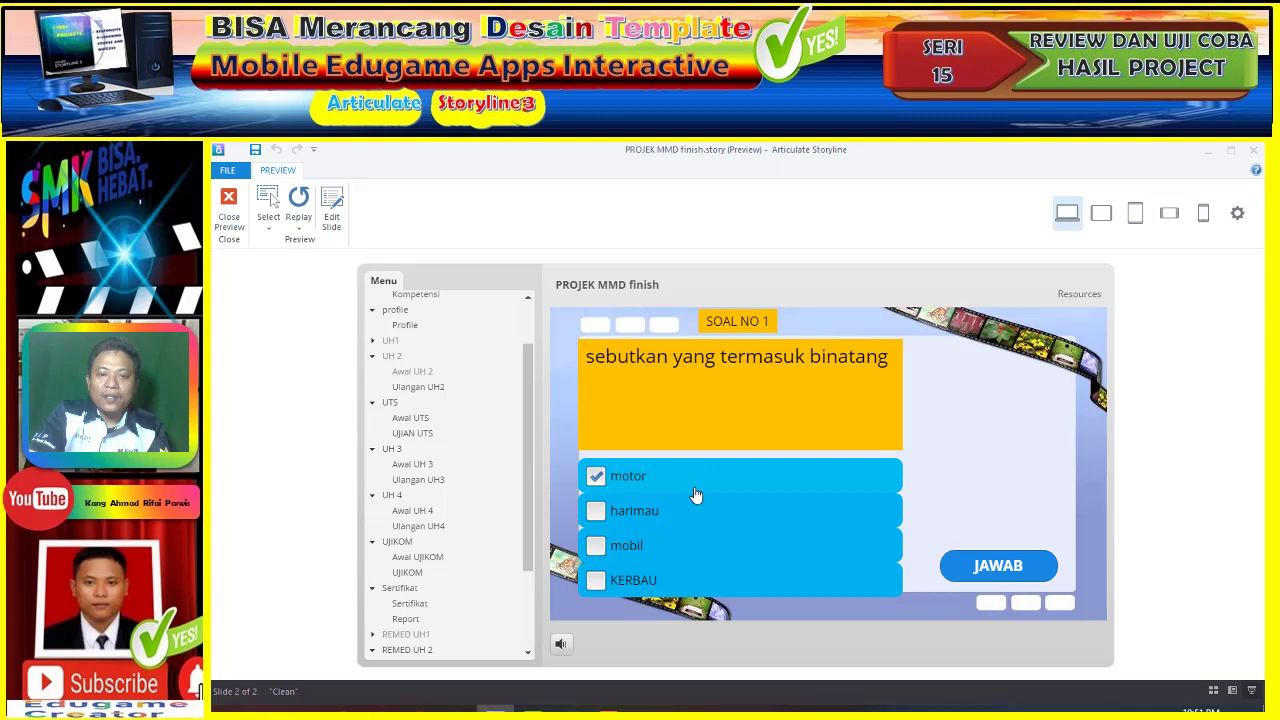
left_click(1032, 567)
left_click(850, 515)
- Answer question 2 with KERBAU and harimau (correct), then answer question 3 (wrong)
left_click(646, 553)
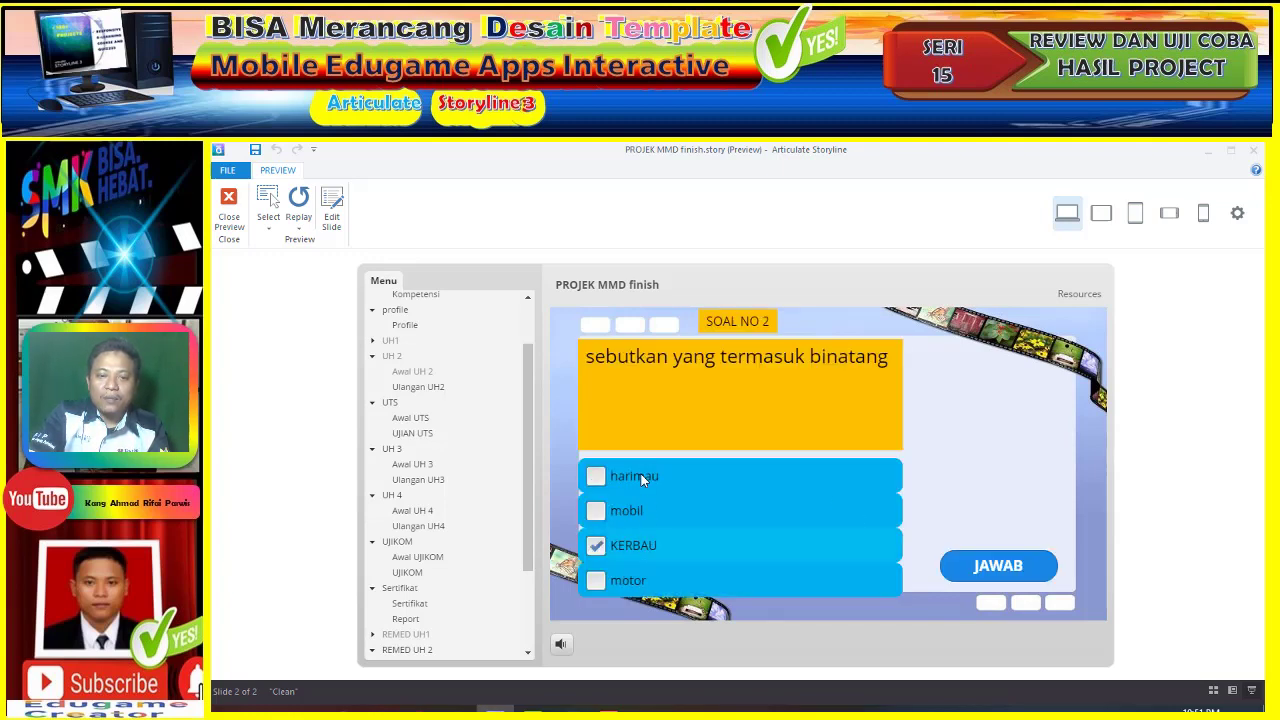
left_click(730, 482)
left_click(1046, 577)
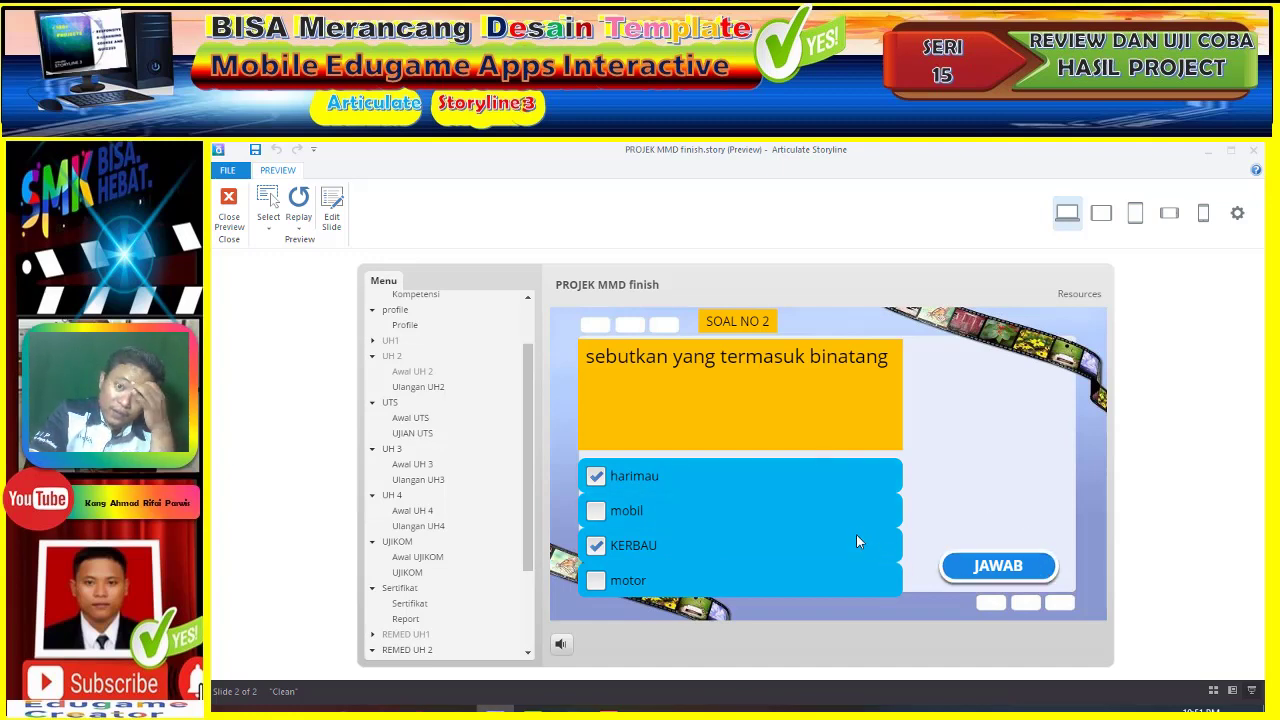
left_click(829, 505)
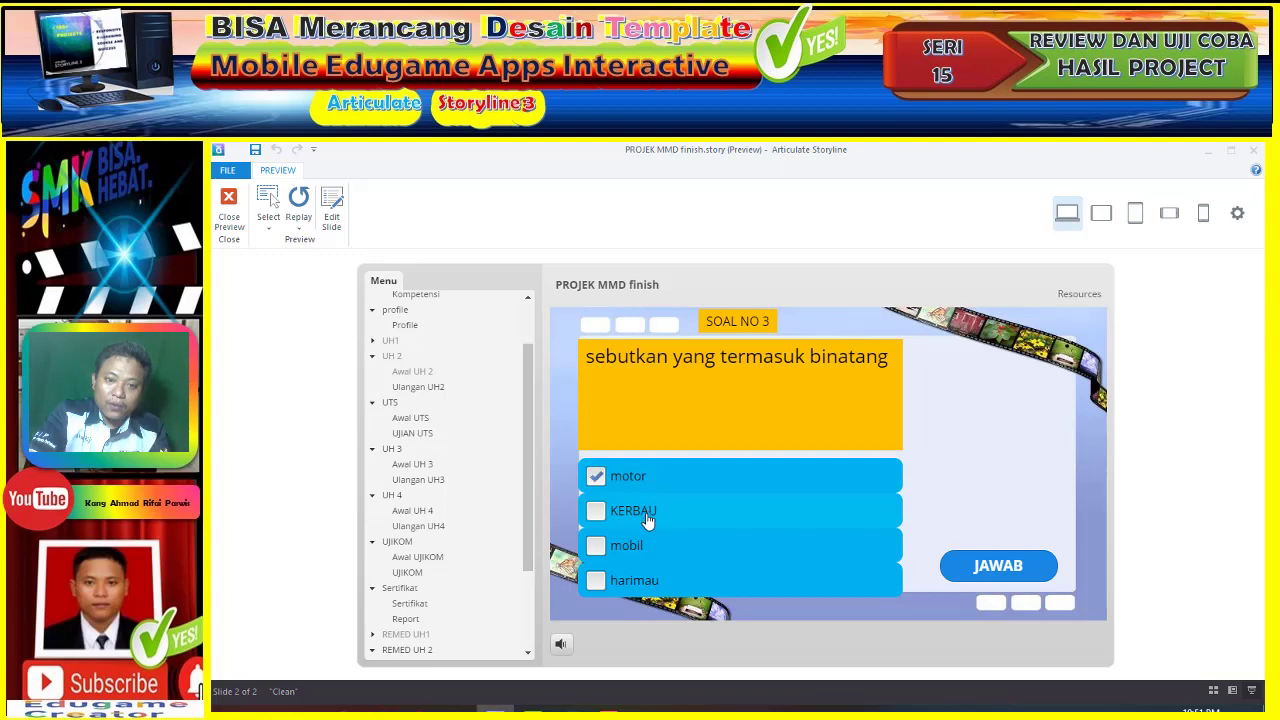
left_click(647, 518)
left_click(1028, 564)
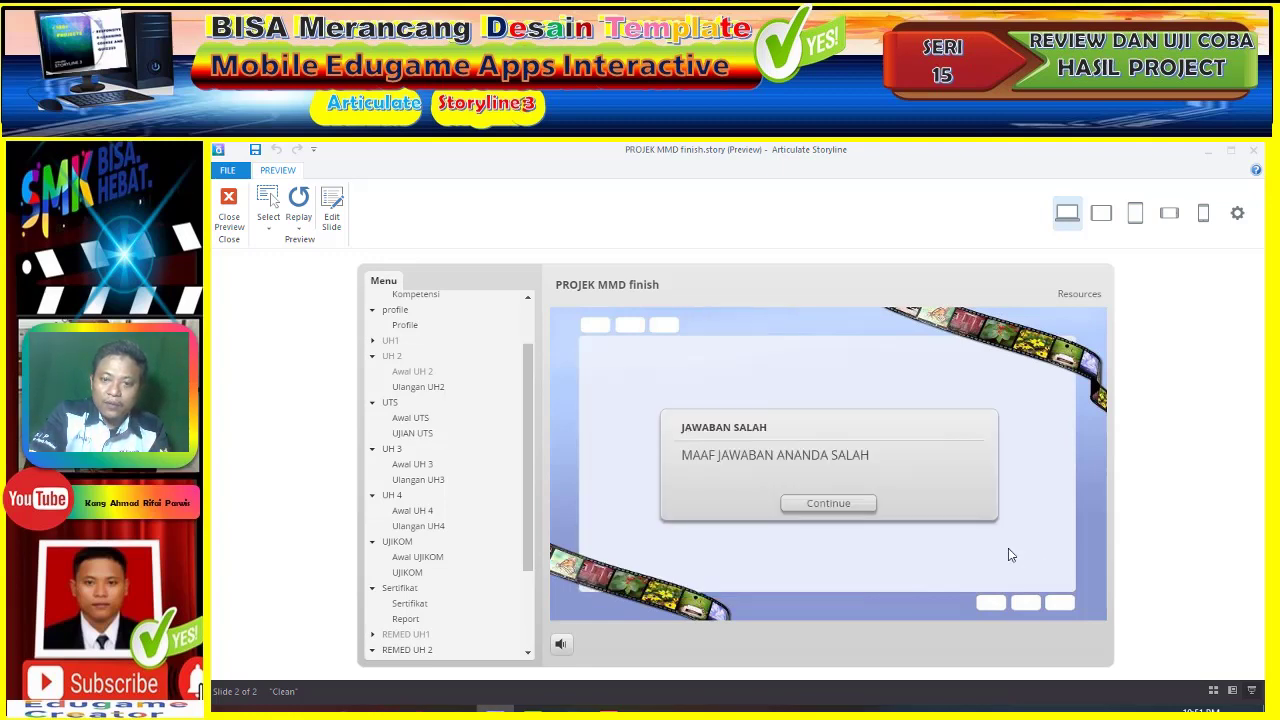
left_click(860, 506)
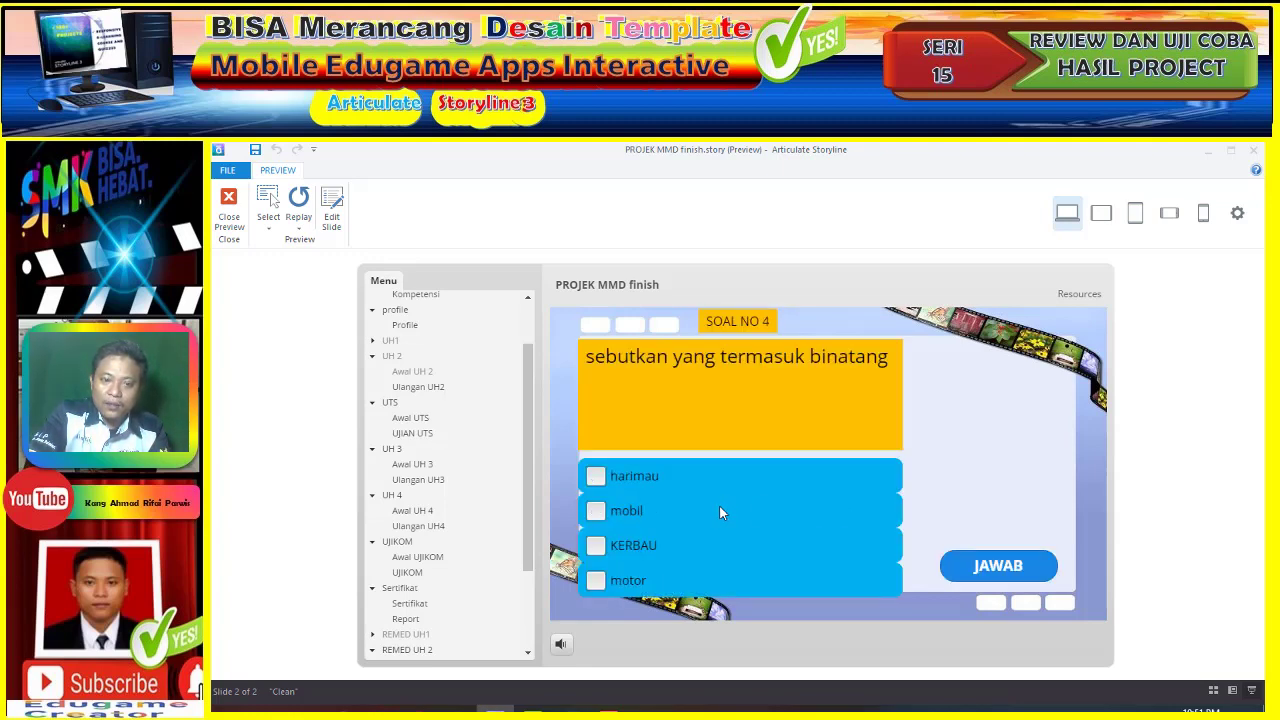
- Answer question 4, then question 5 with harimau and KERBAU, ending at 40 points, not passed
left_click(703, 482)
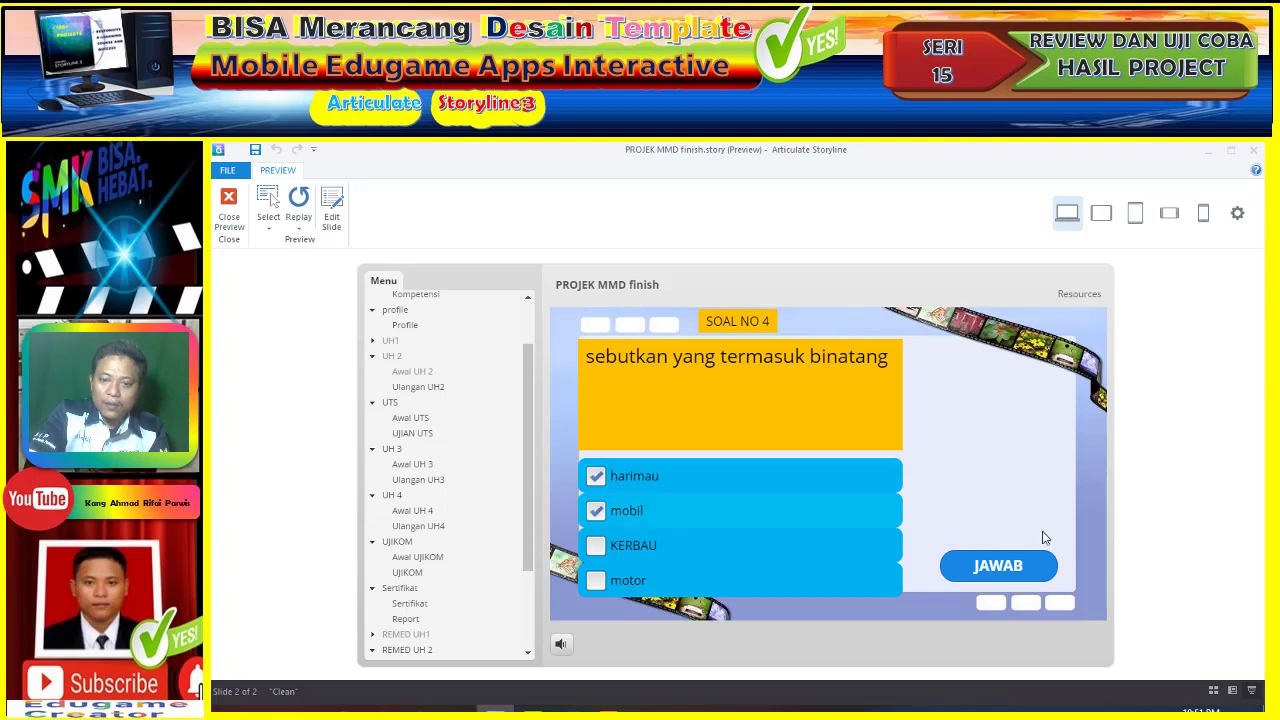
left_click(1012, 570)
left_click(858, 512)
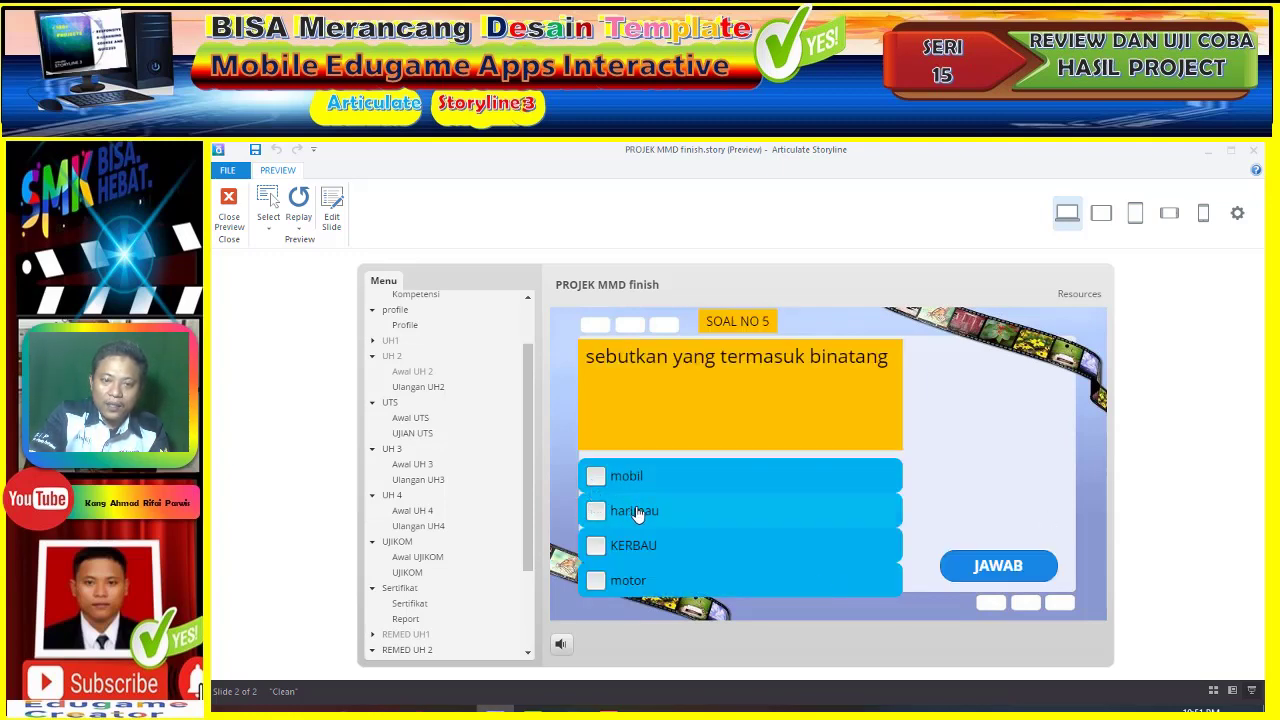
left_click(638, 514)
left_click(622, 481)
left_click(623, 484)
left_click(632, 544)
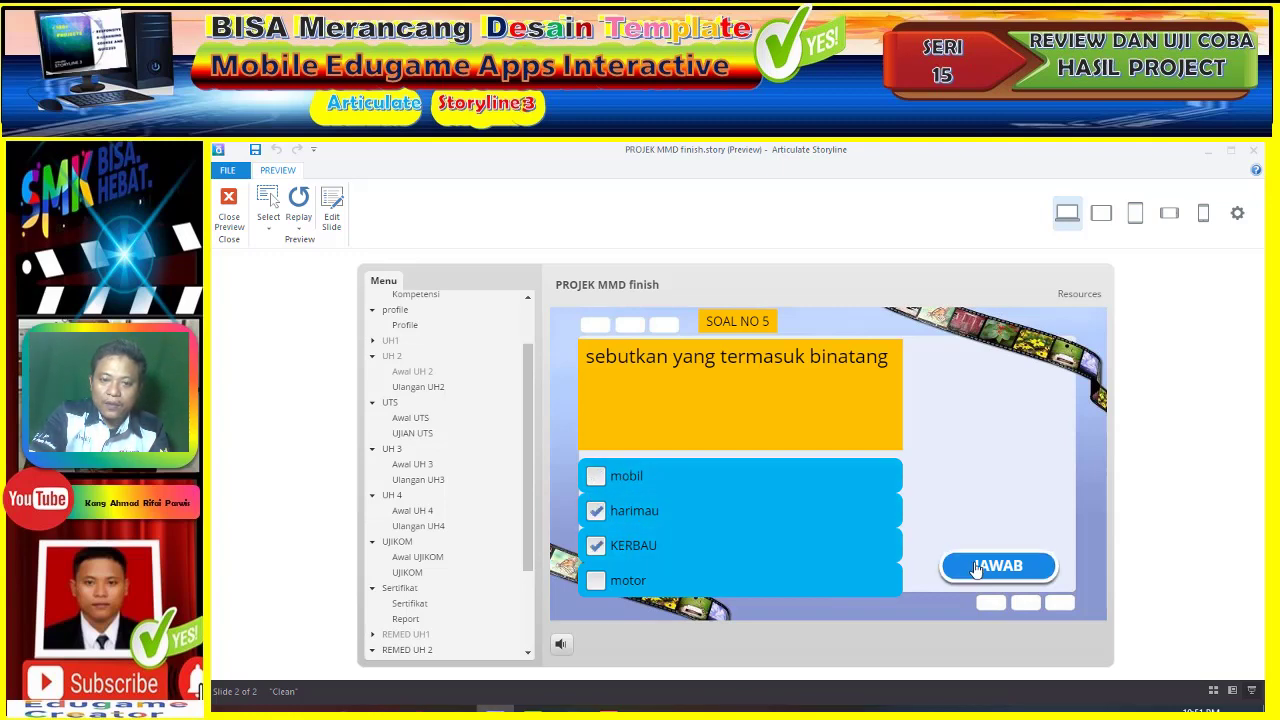
left_click(972, 568)
left_click(855, 514)
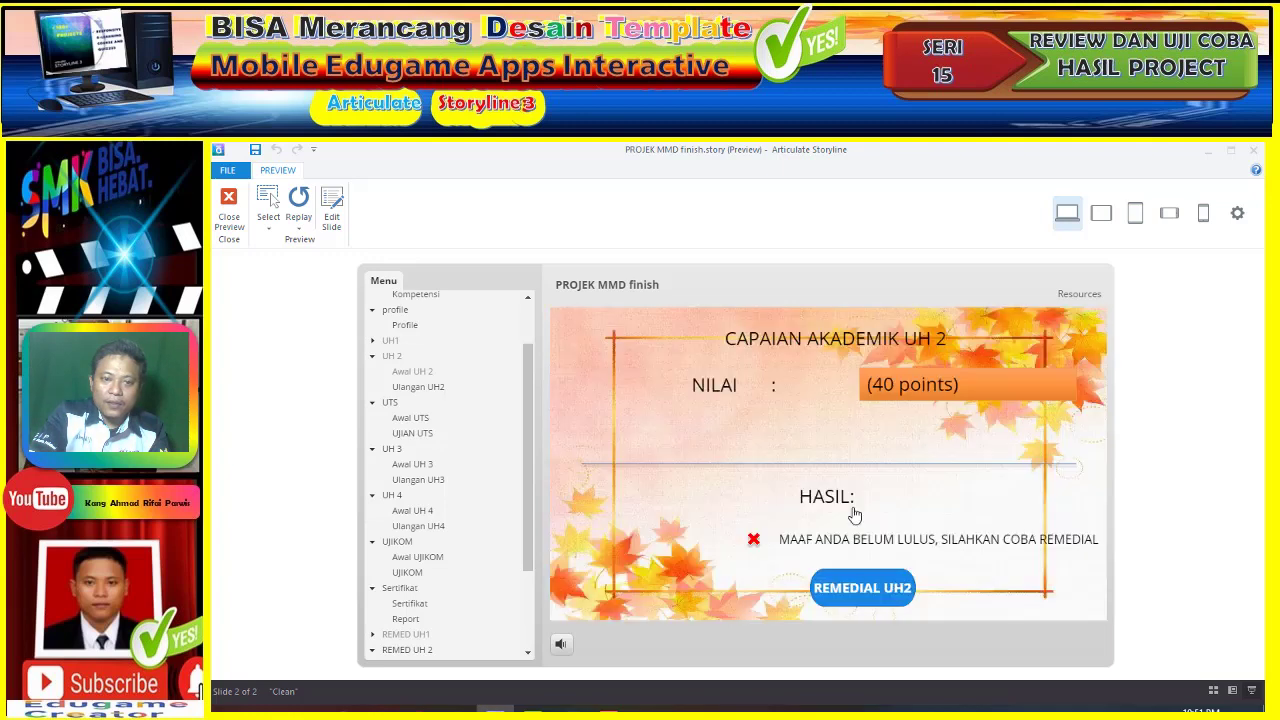
- Start the remedial UH 2 quiz and answer question 1 with harimau and KERBAU
left_click(870, 590)
left_click(823, 558)
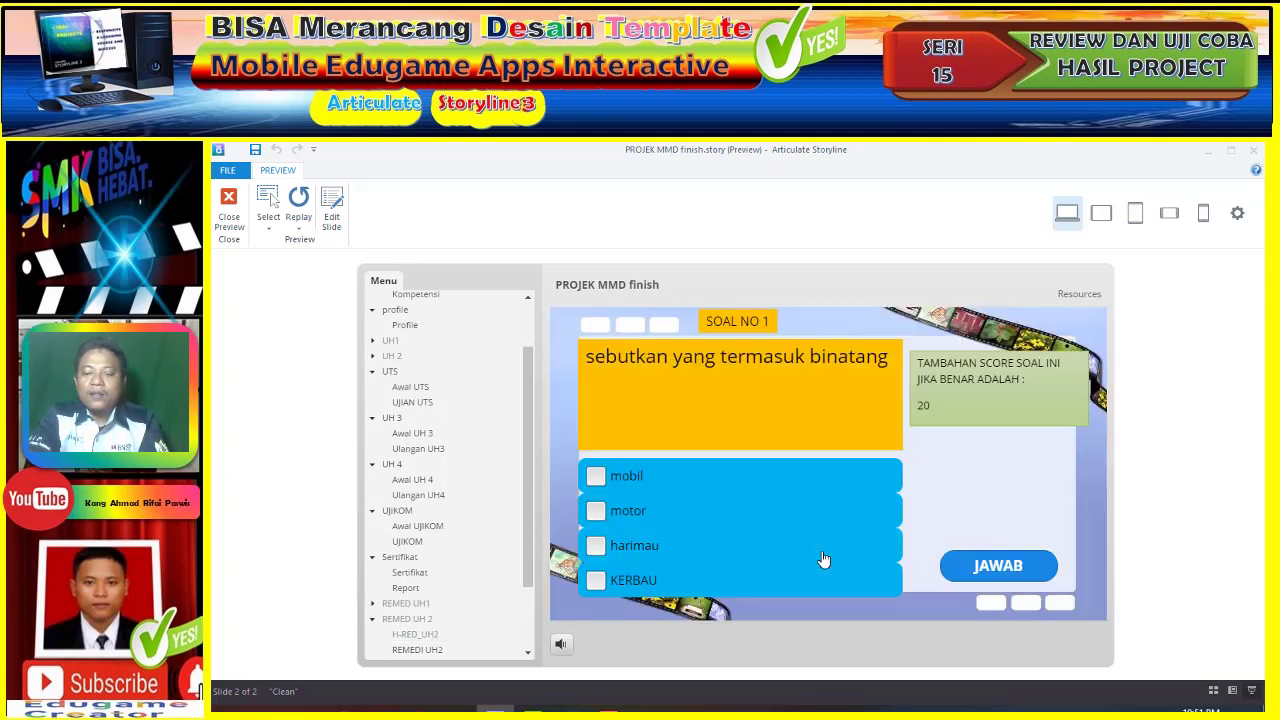
left_click(667, 560)
left_click(647, 580)
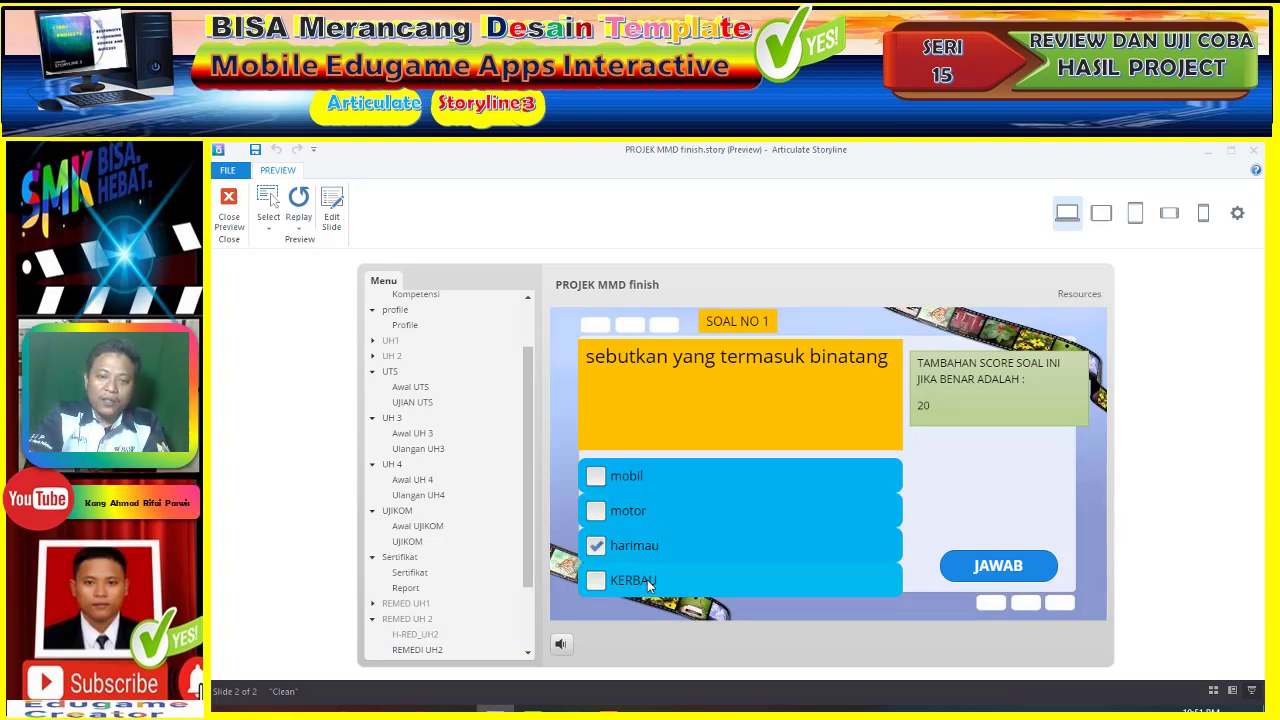
left_click(1000, 568)
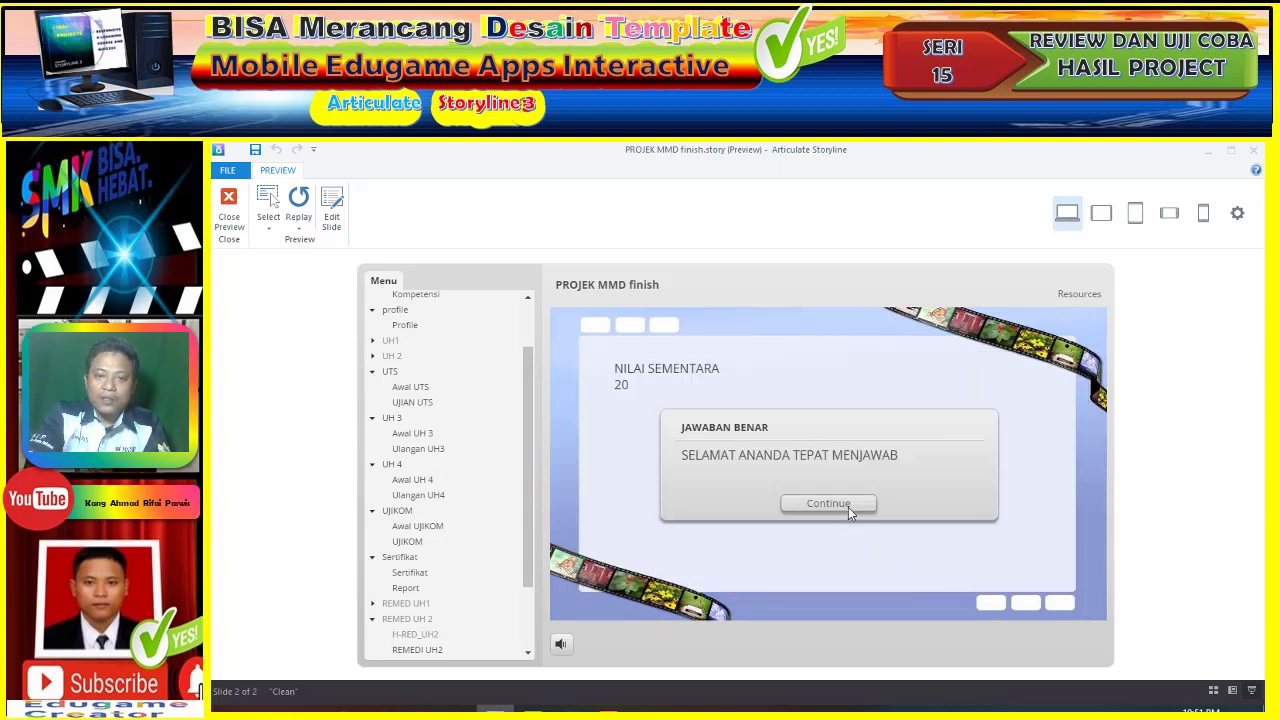
left_click(847, 510)
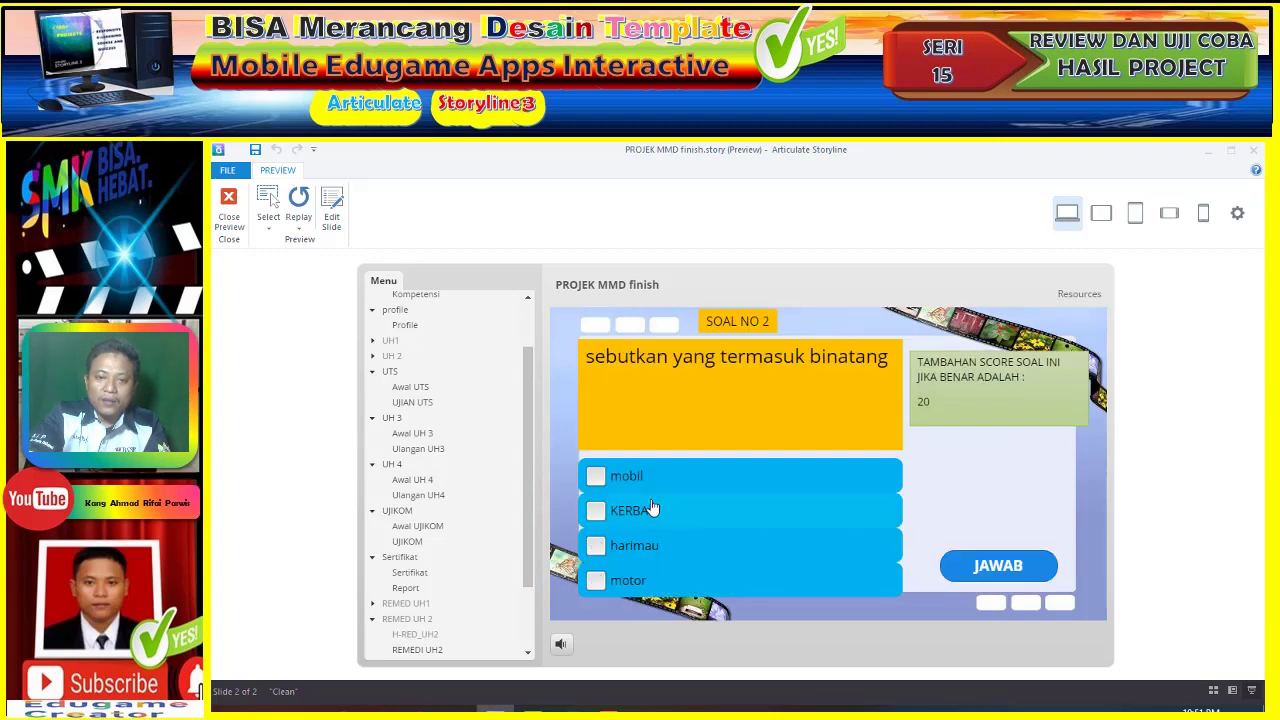
- Retry question 2 after a wrong answer, correcting it to KERBAU and harimau without mobil
left_click(687, 523)
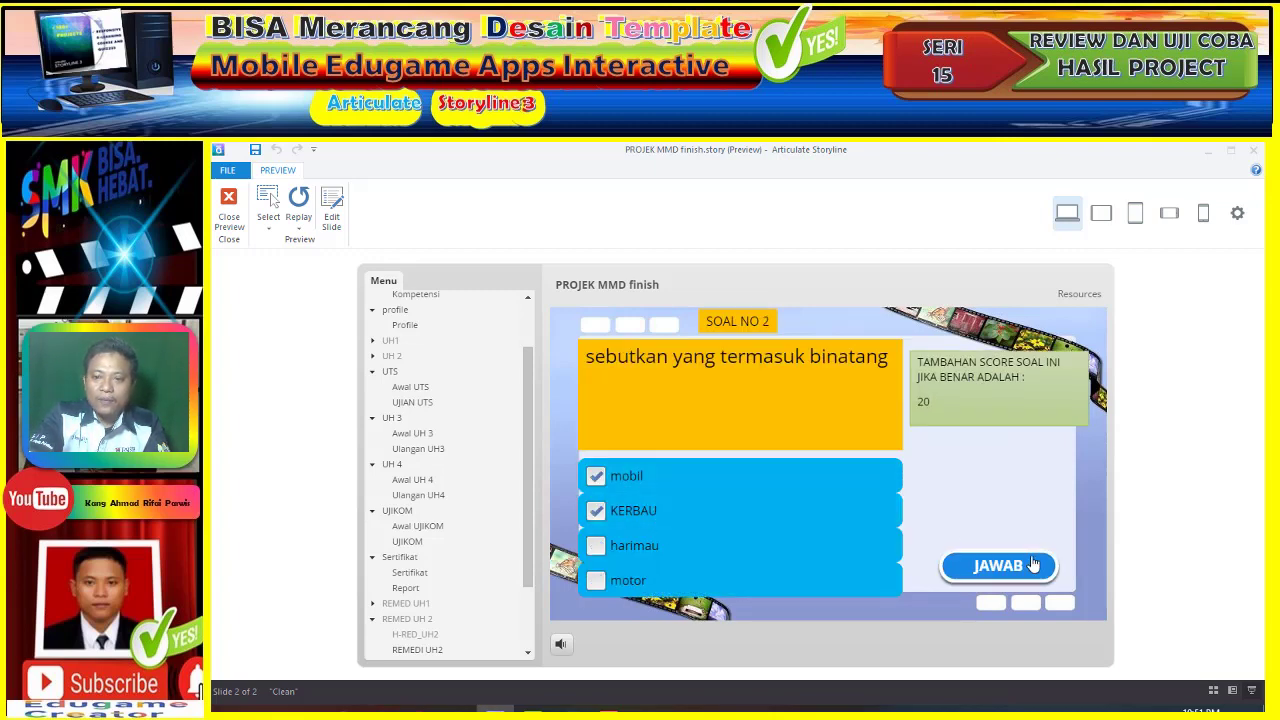
left_click(1034, 565)
left_click(830, 505)
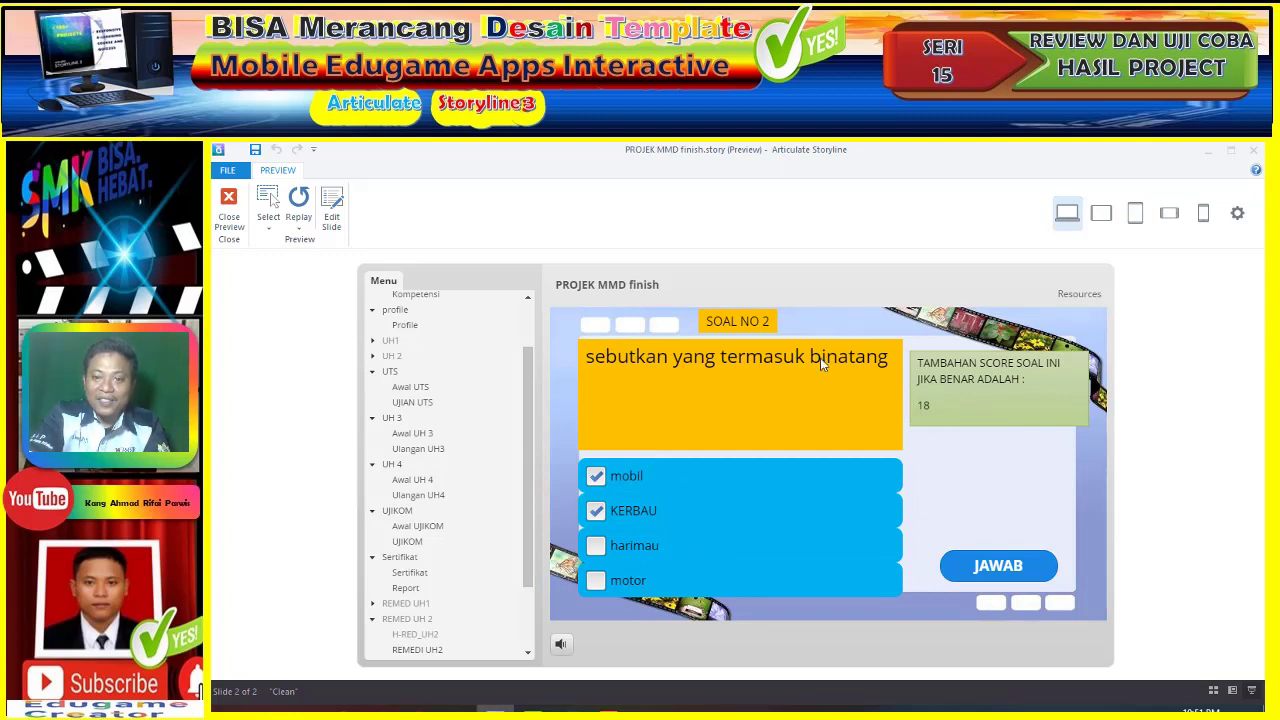
left_click(637, 484)
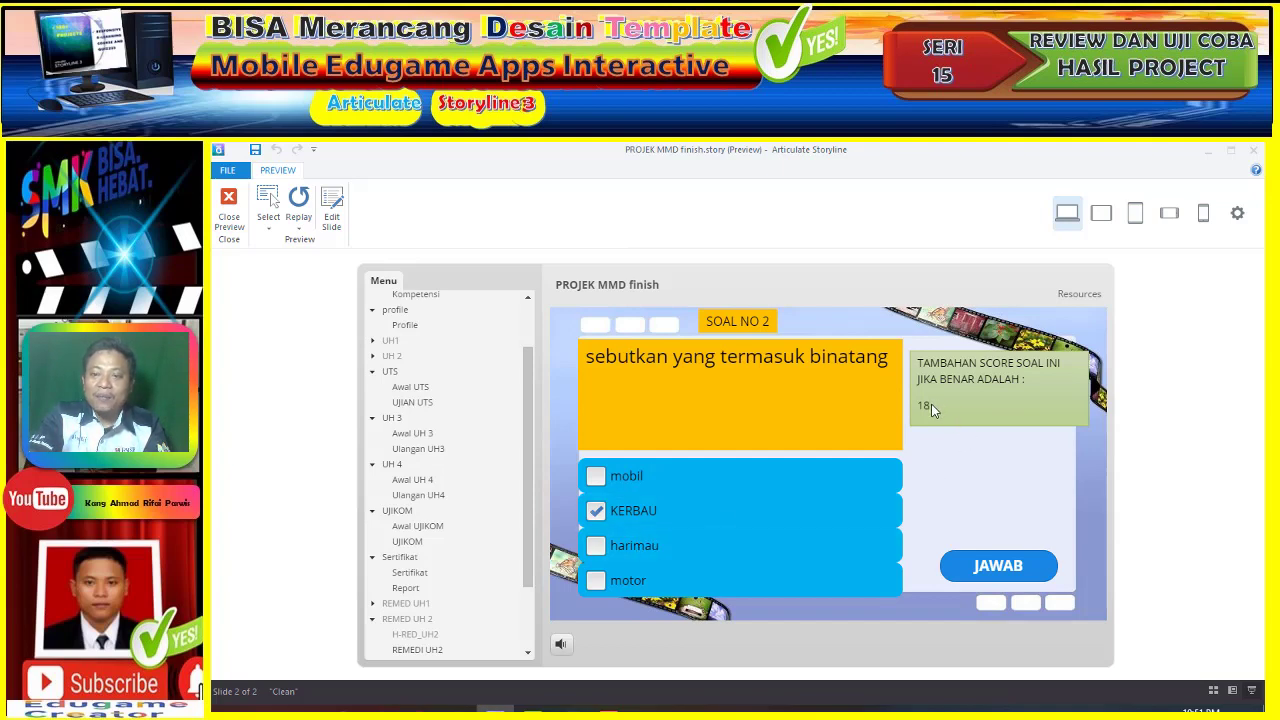
left_click(659, 547)
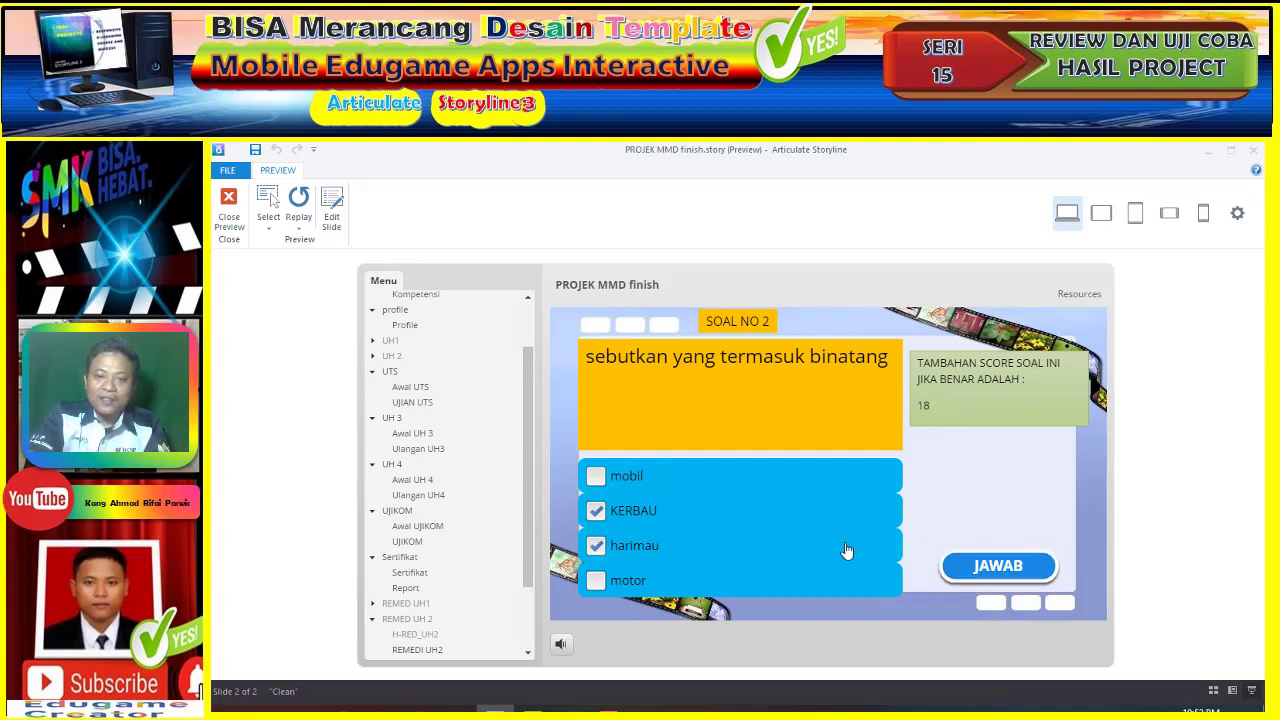
left_click(812, 512)
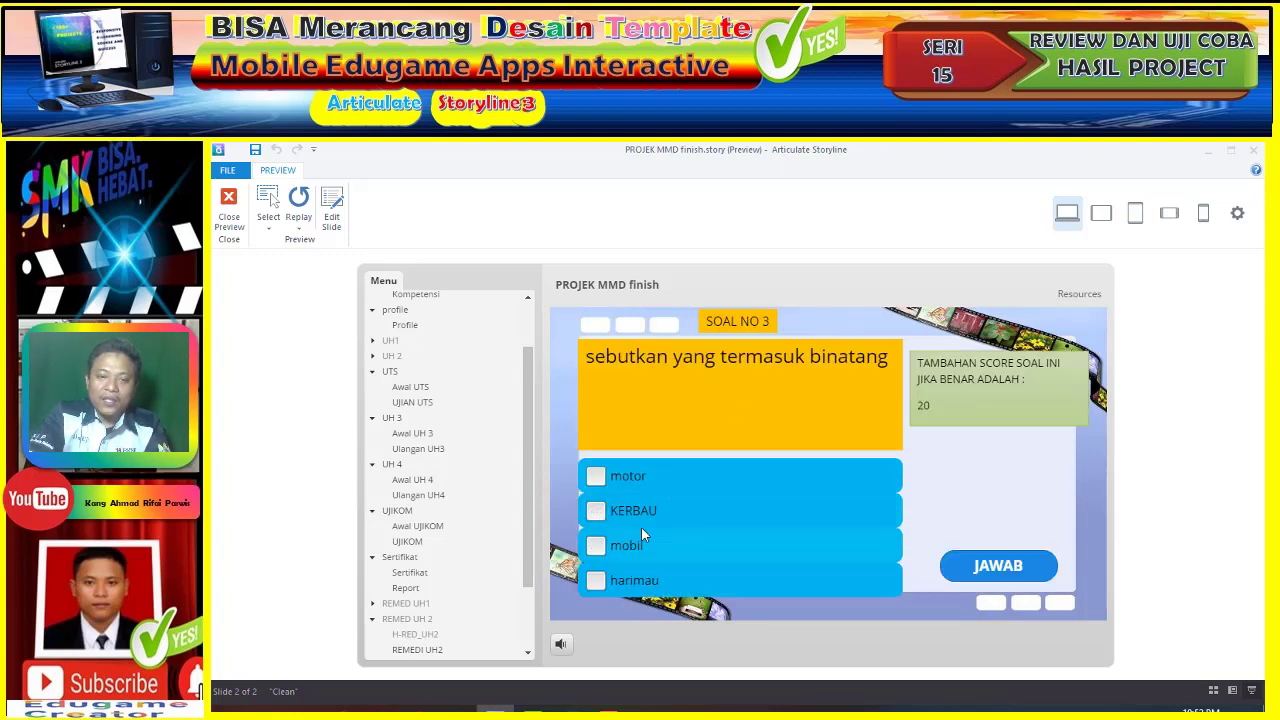
- Answer question 3 with harimau and question 4 with harimau and KERBAU, both correct
left_click(658, 588)
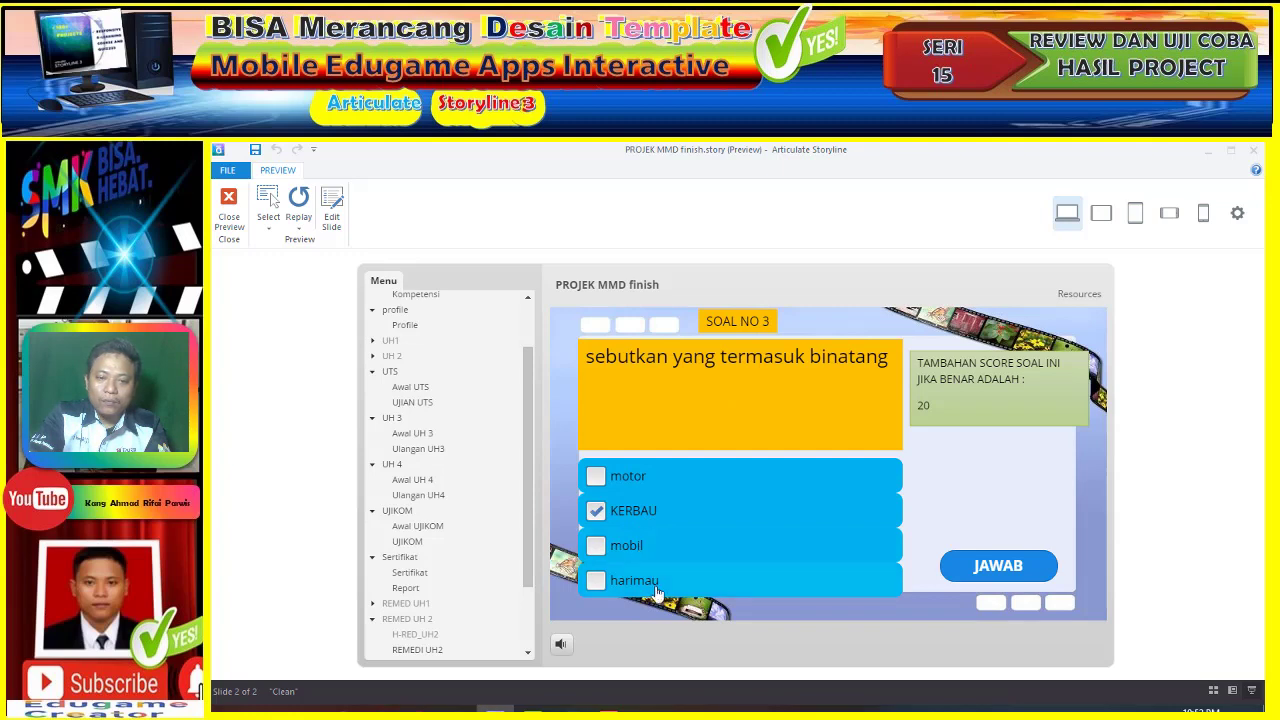
left_click(1008, 568)
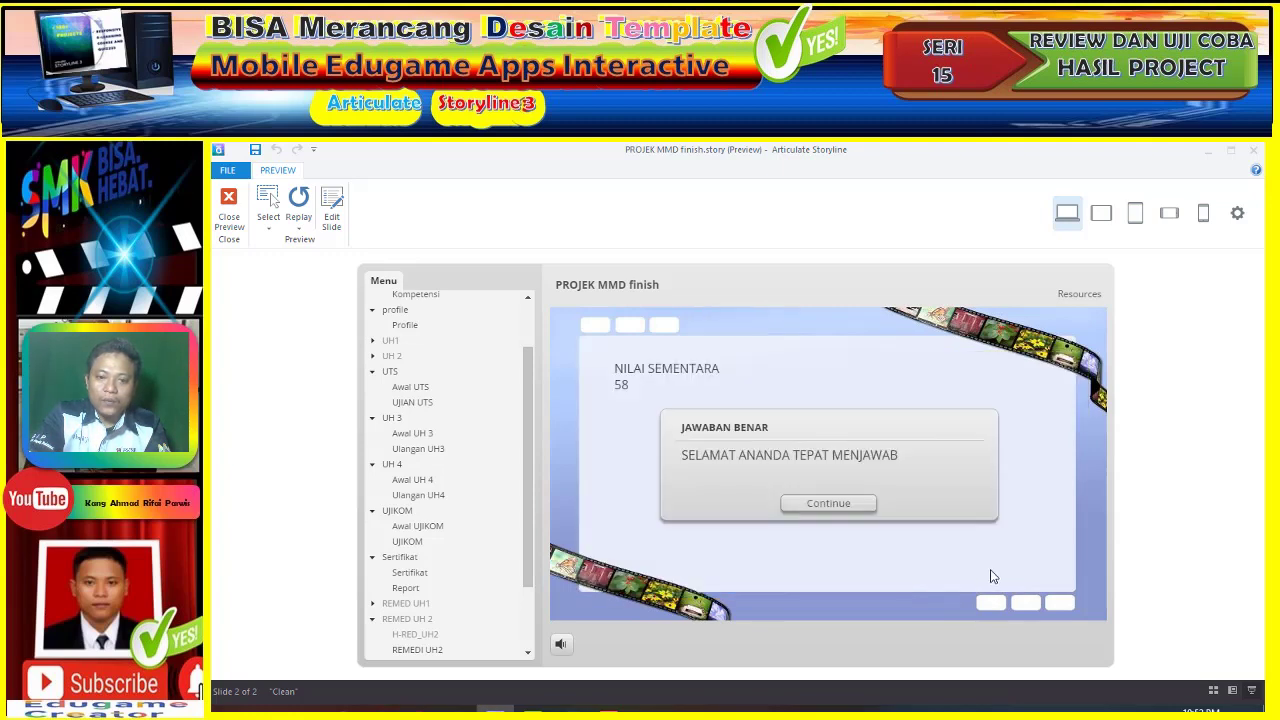
left_click(829, 505)
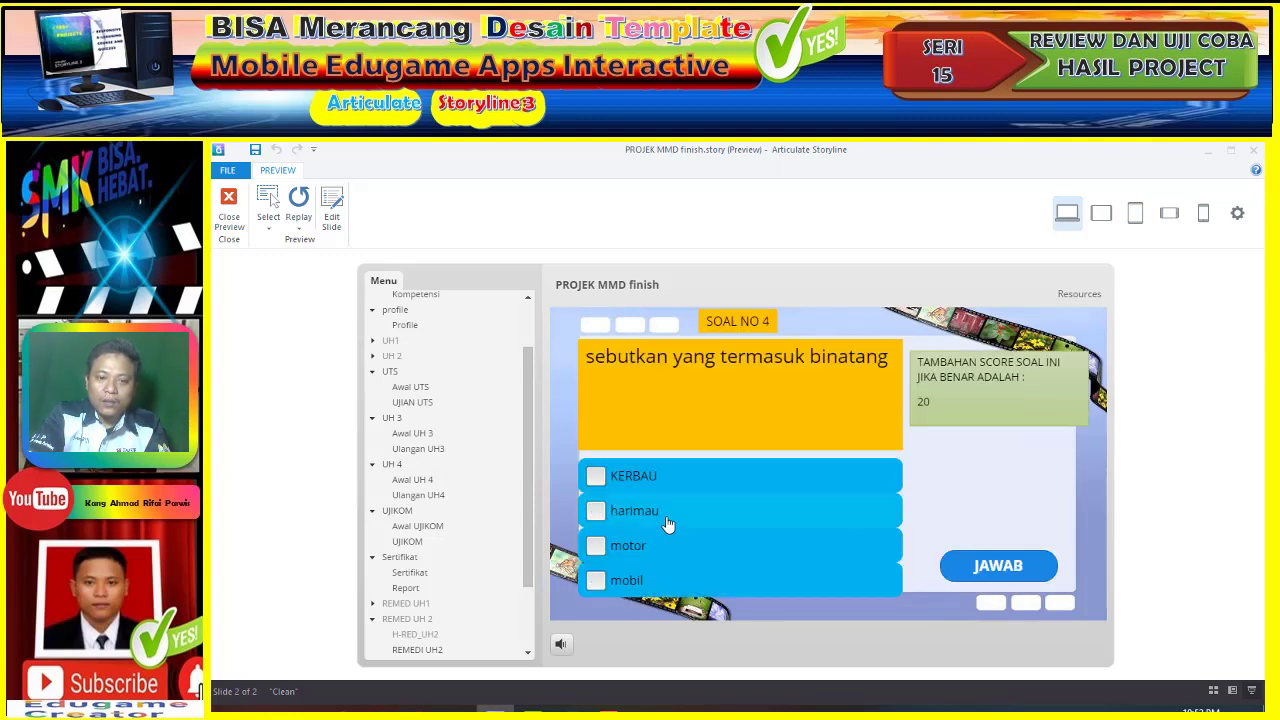
left_click(669, 526)
left_click(670, 480)
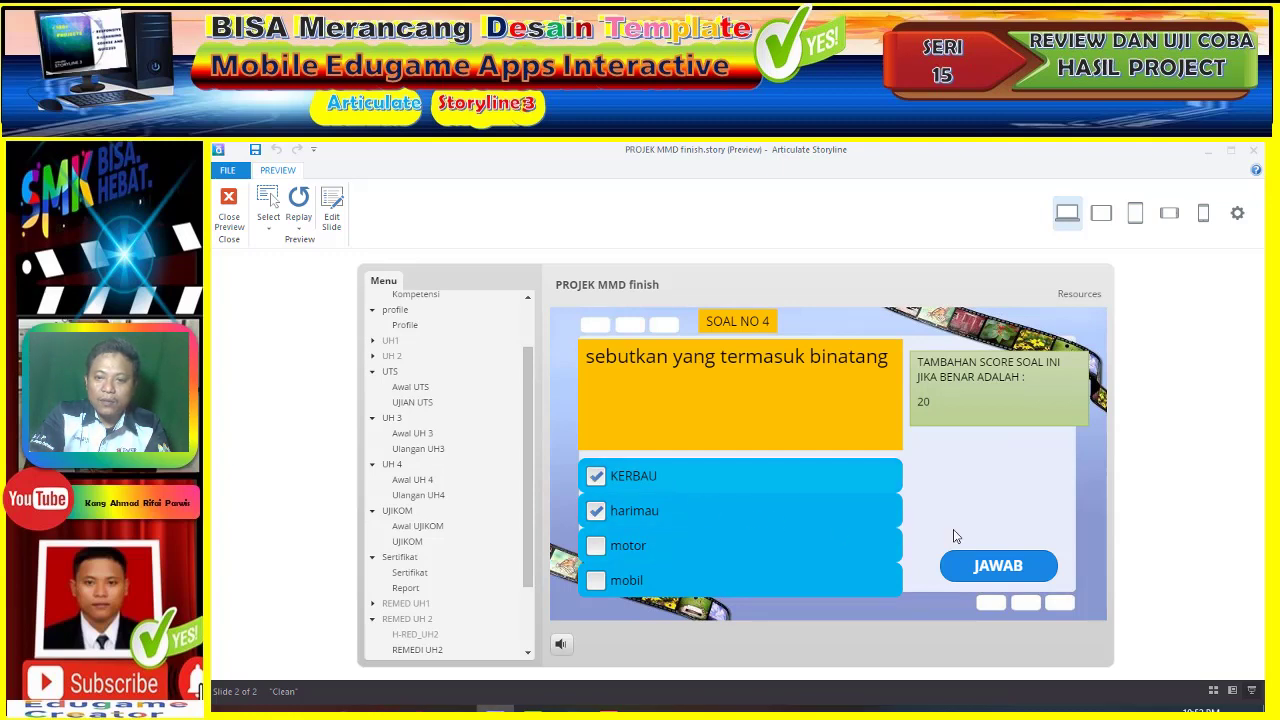
left_click(1008, 568)
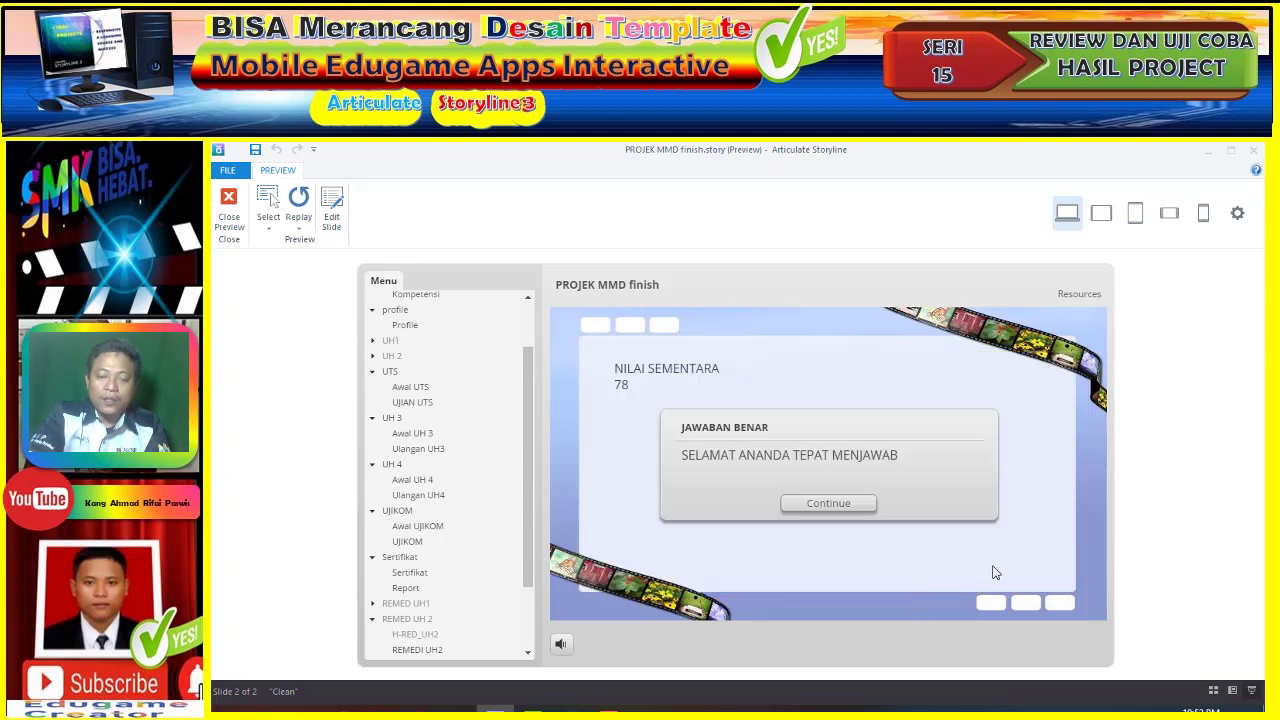
left_click(856, 510)
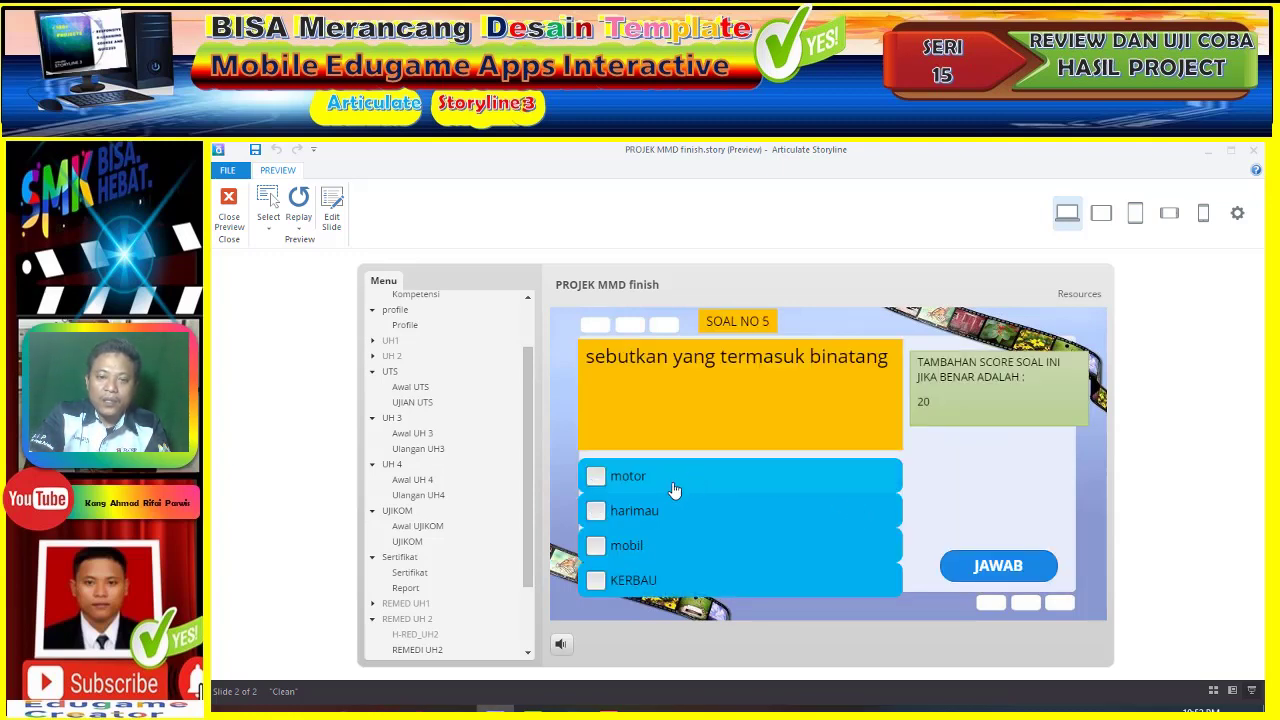
- Answer question 5 with harimau and KERBAU, pass with 98, and continue to the UTS slide
left_click(674, 513)
left_click(661, 580)
left_click(970, 566)
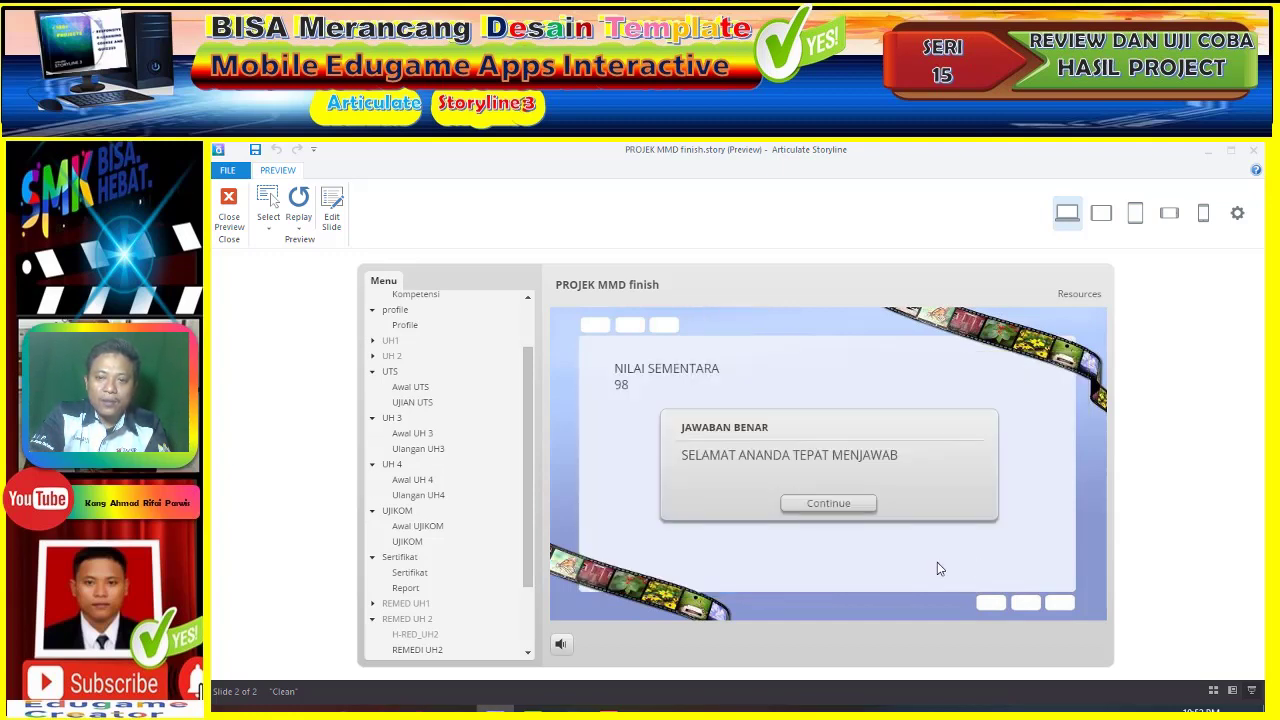
left_click(812, 502)
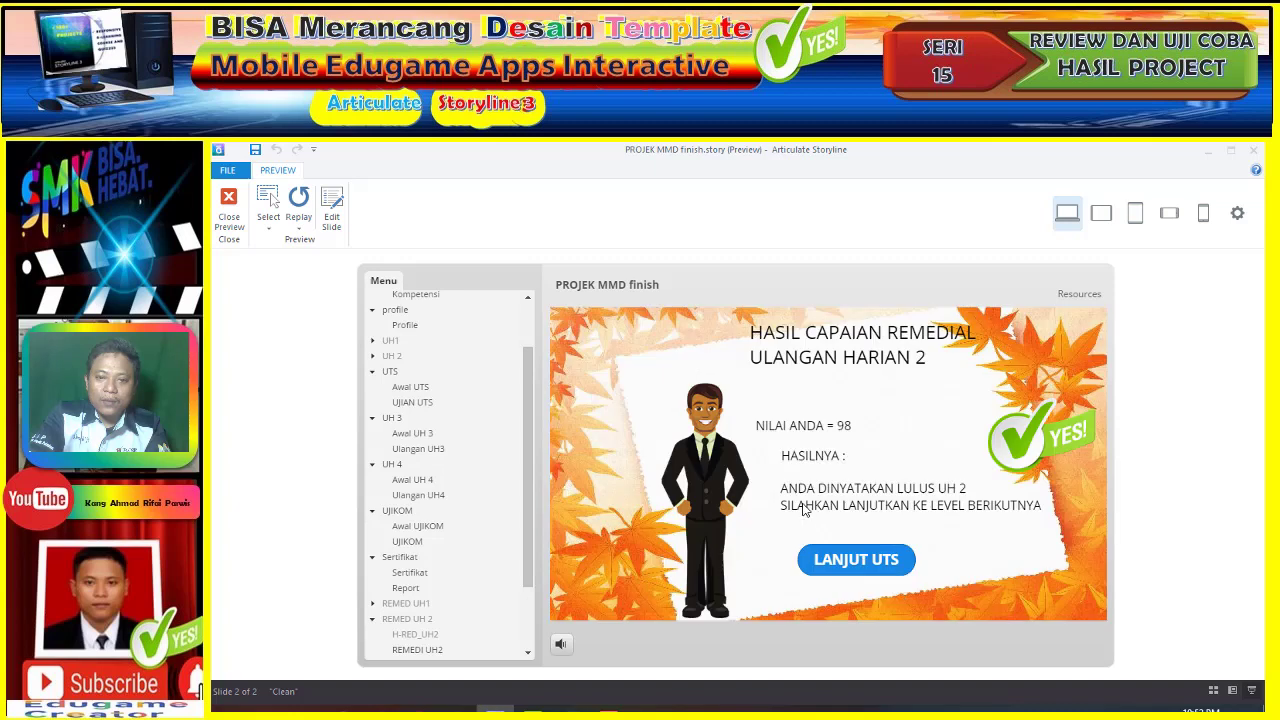
left_click(875, 560)
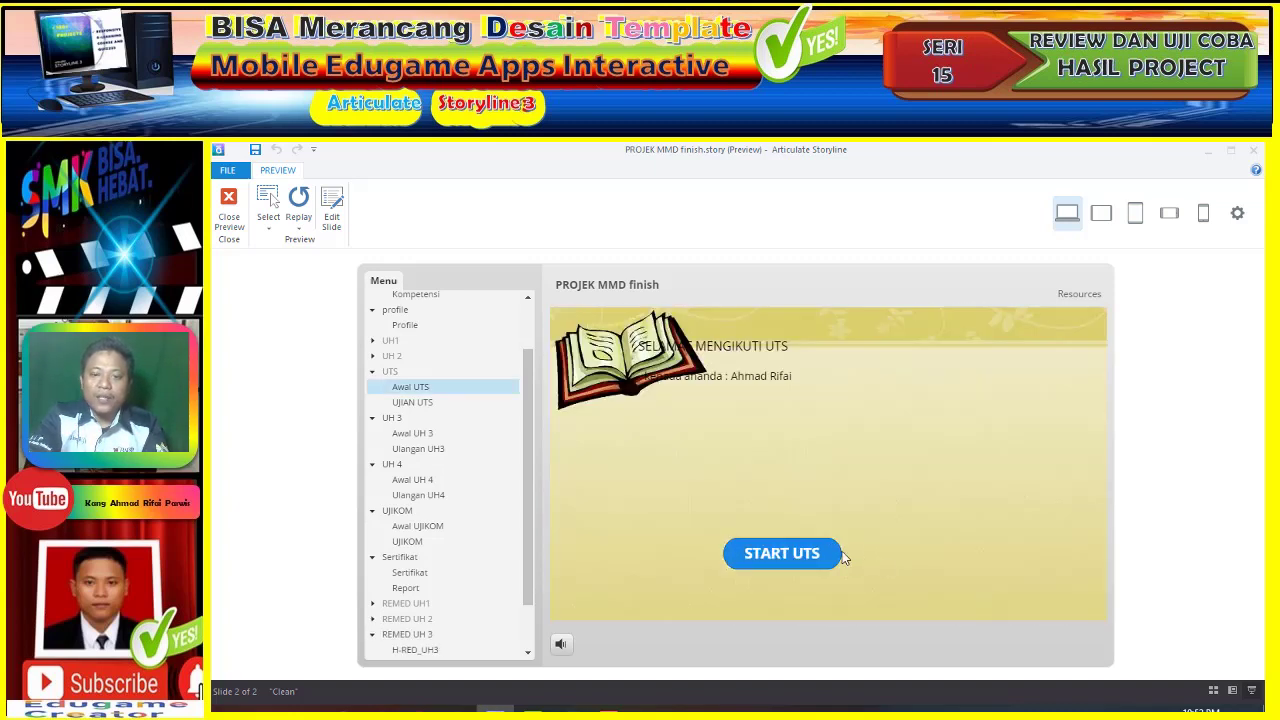
- Start the UTS quiz and answer question 1 with 2 and question 2 with 5
left_click(806, 562)
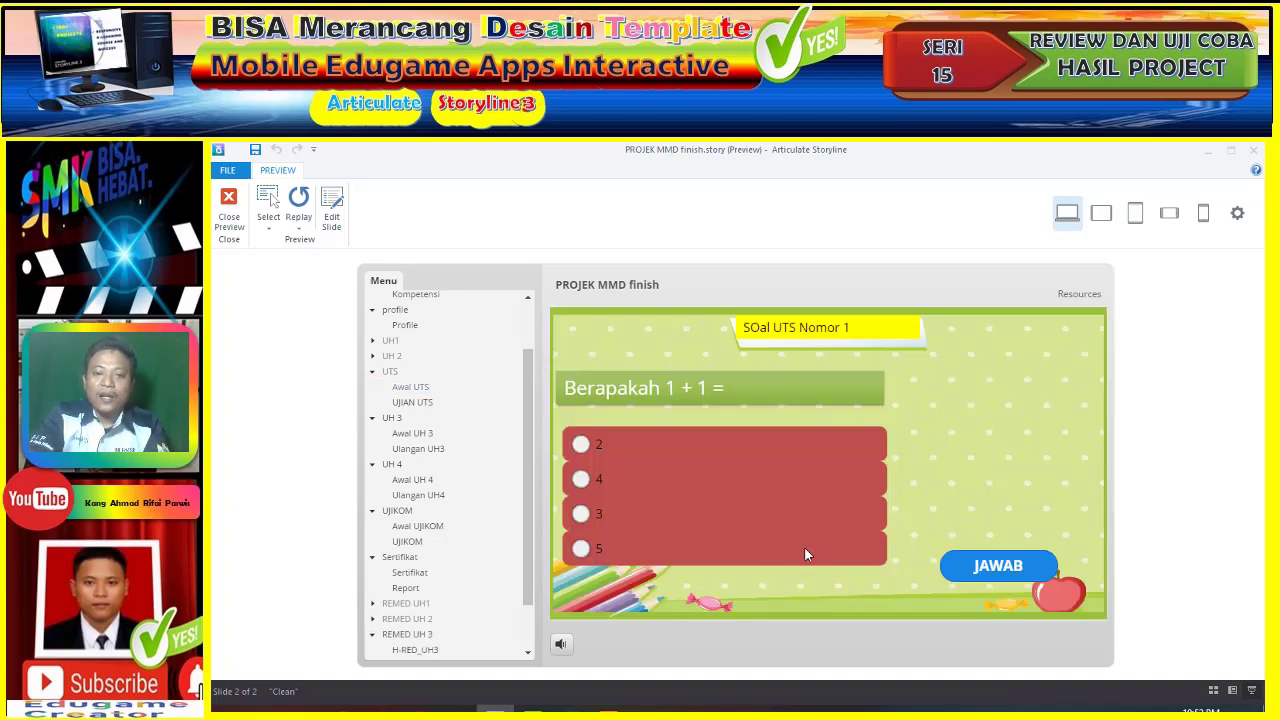
left_click(648, 448)
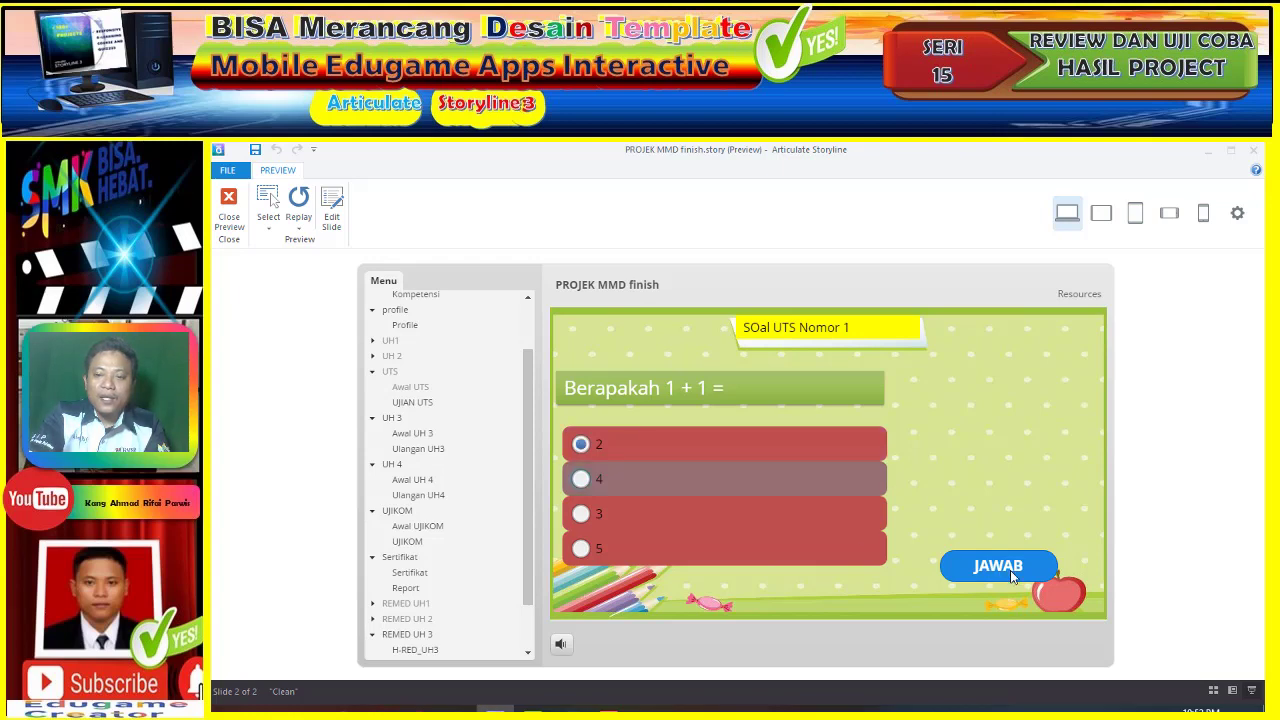
left_click(1005, 576)
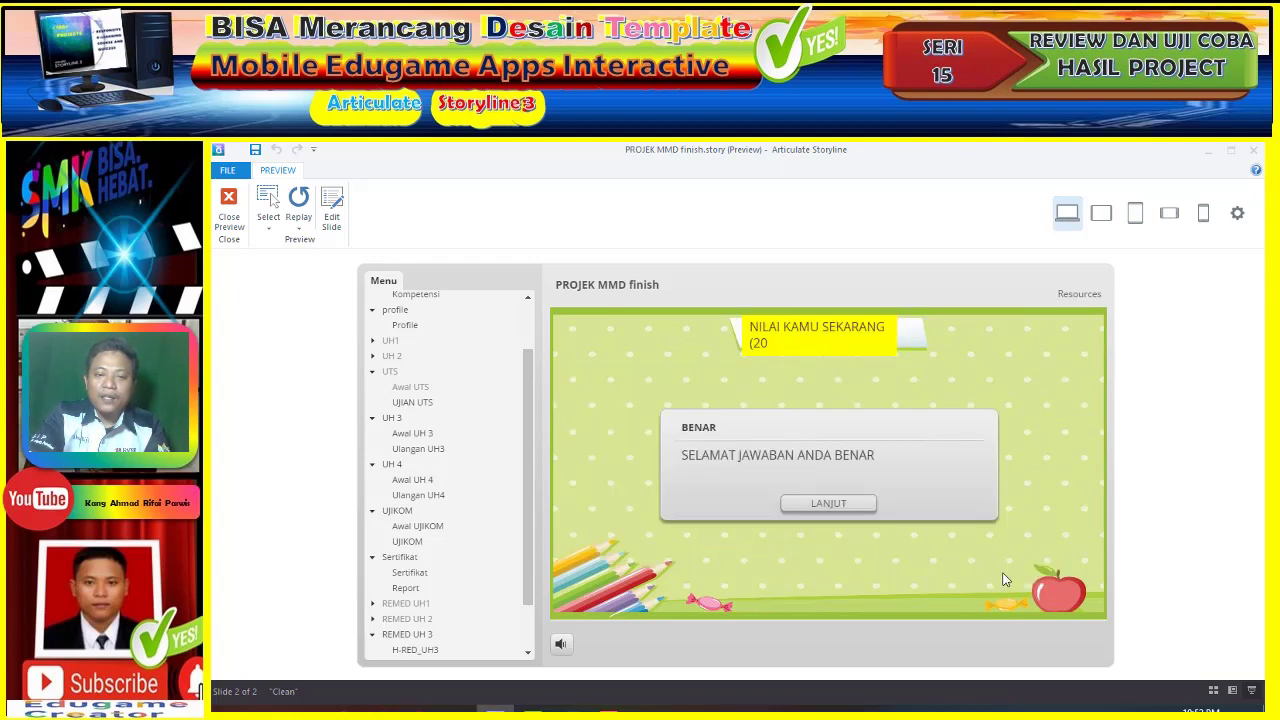
left_click(866, 505)
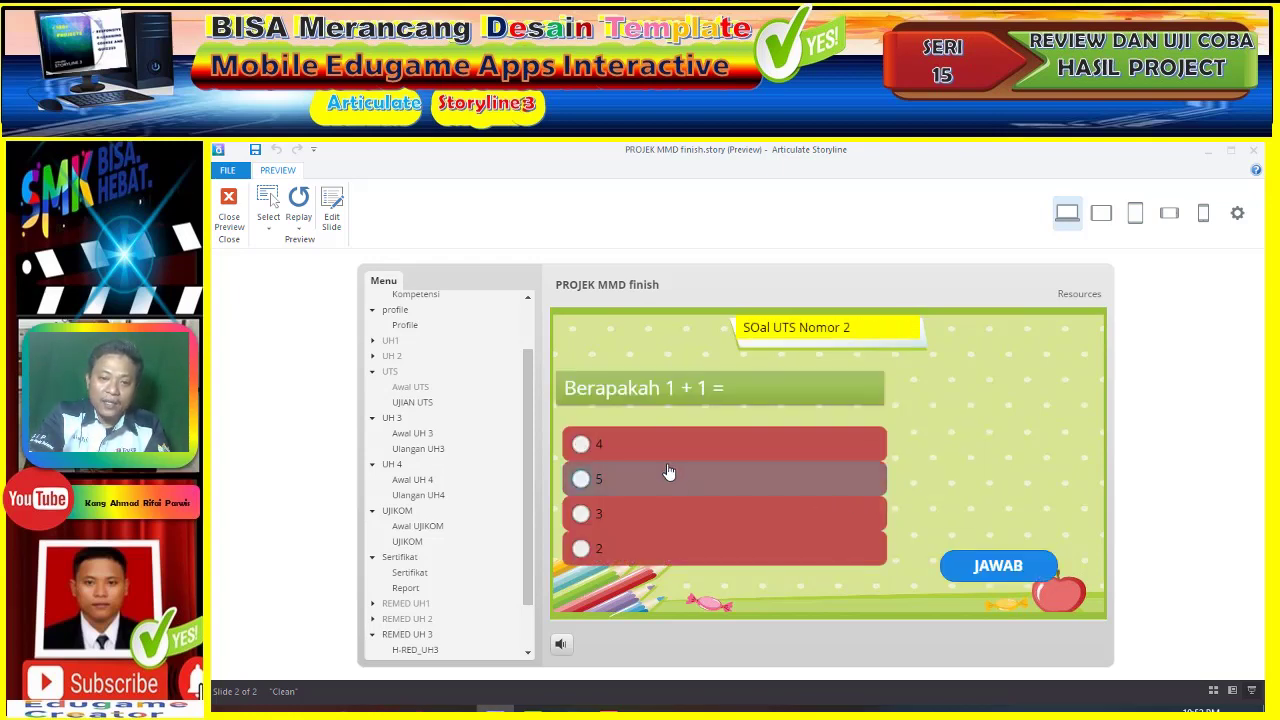
left_click(800, 490)
left_click(1008, 576)
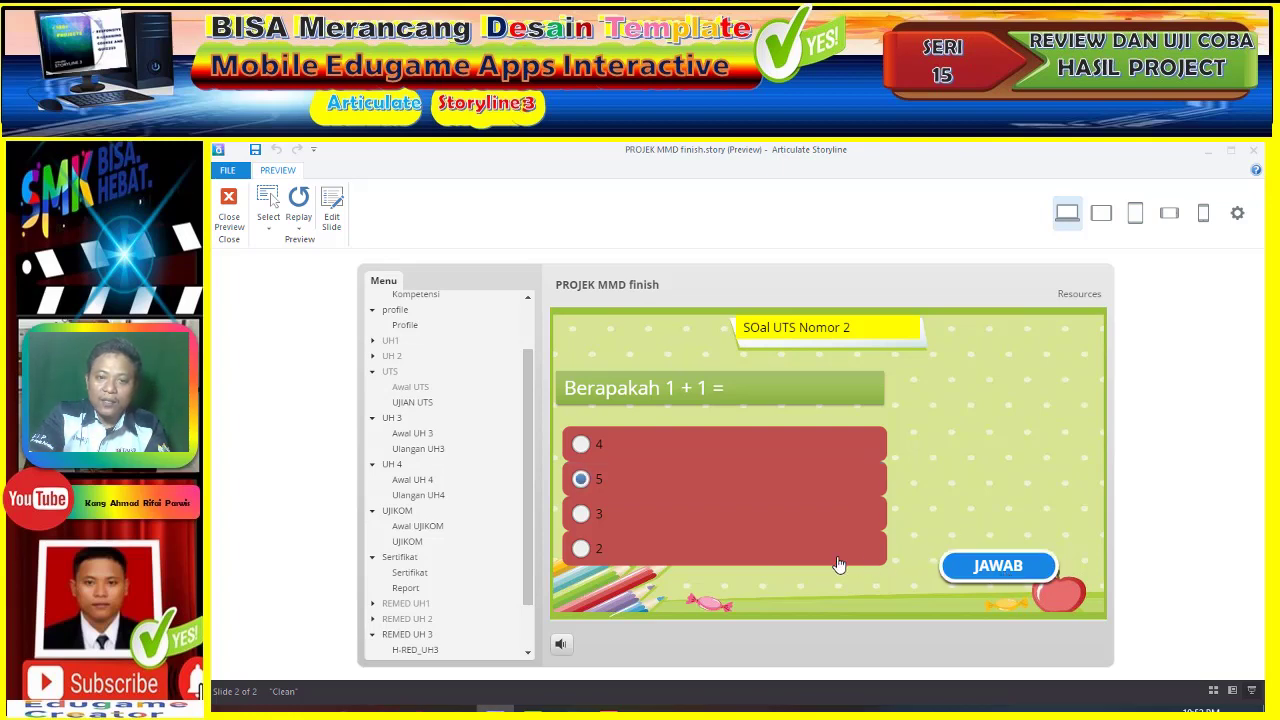
left_click(805, 515)
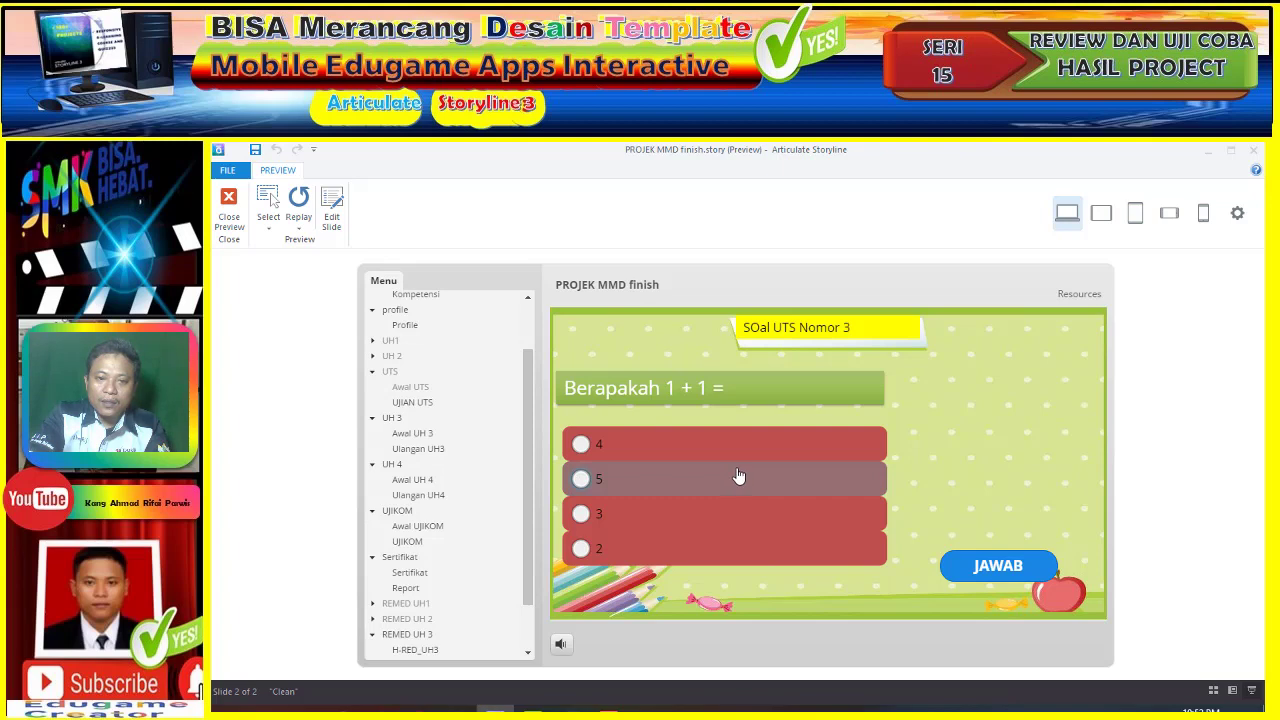
- Answer UTS questions 3 and 4 with 2 and question 5 with 3
left_click(733, 545)
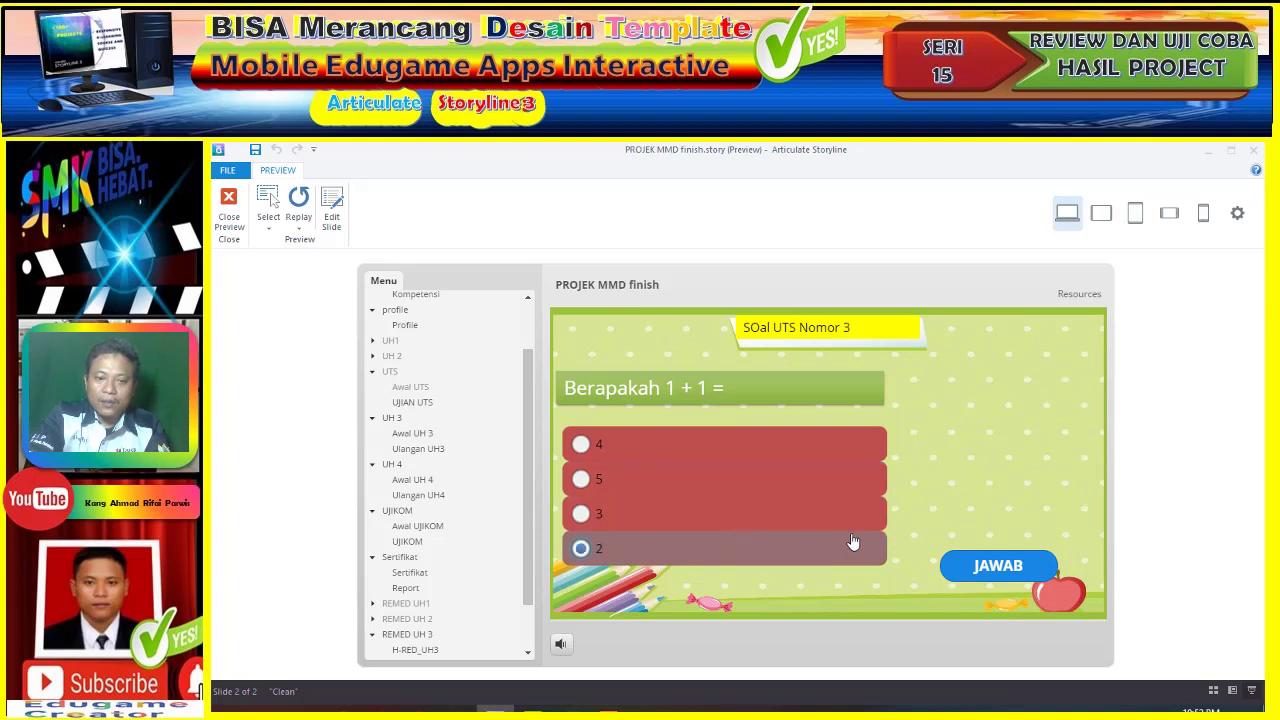
left_click(990, 566)
left_click(823, 505)
left_click(657, 484)
left_click(975, 572)
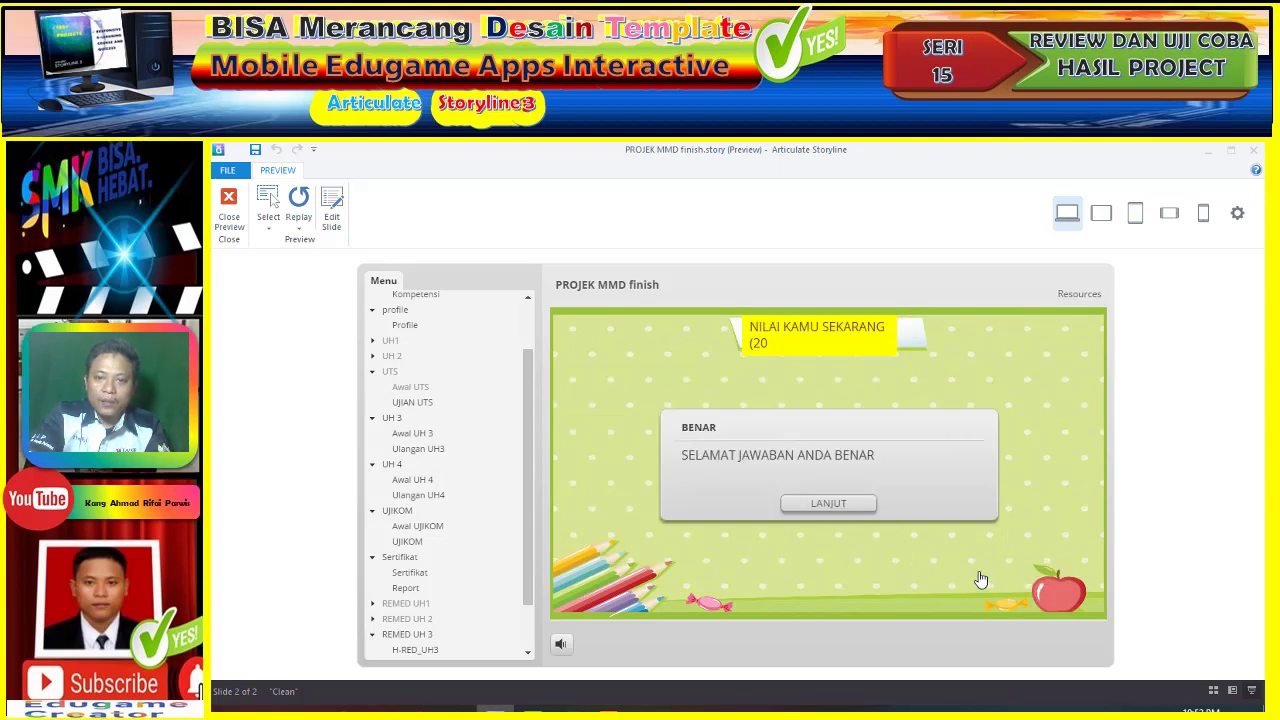
left_click(817, 505)
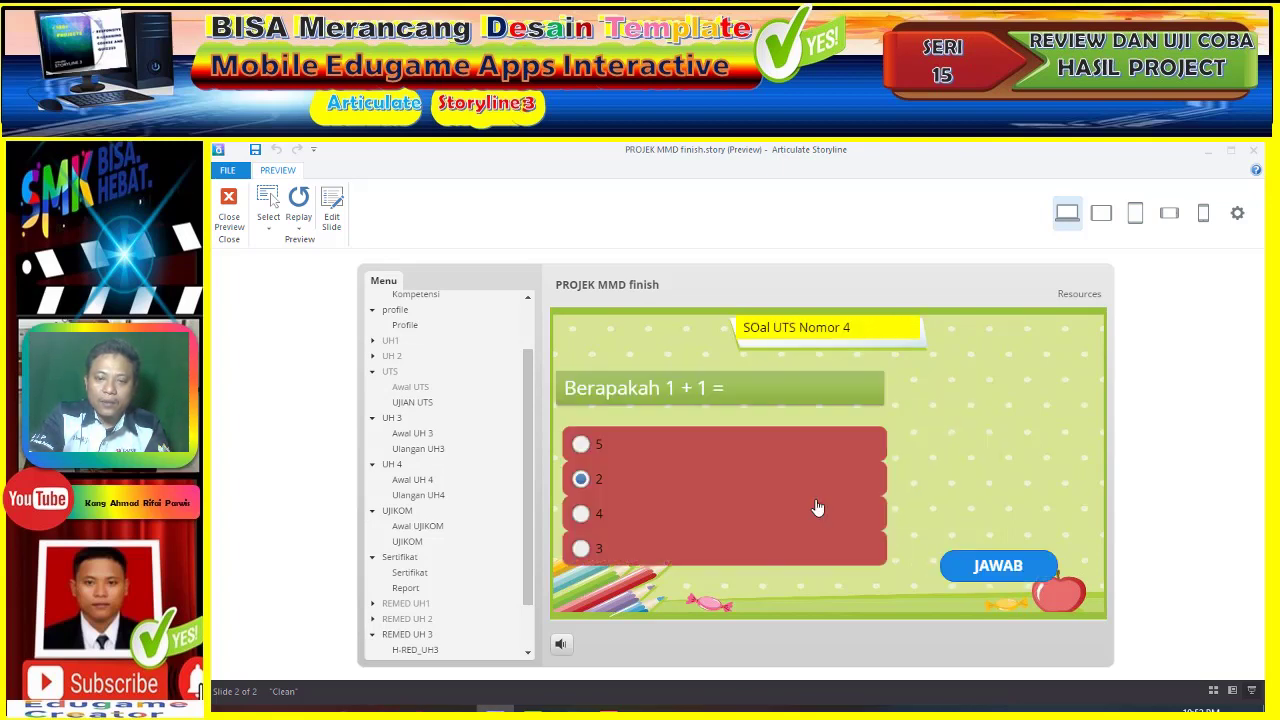
left_click(688, 450)
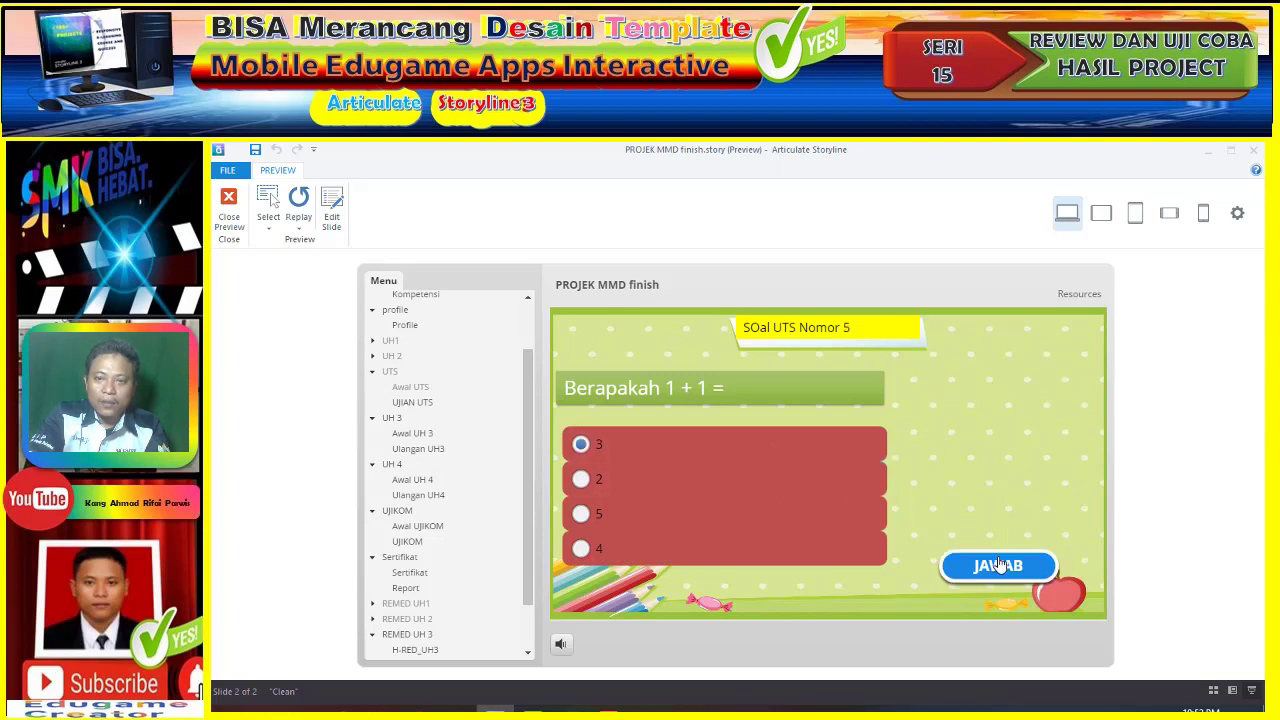
left_click(1000, 566)
- Answer UTS question 6 with KERBAU and question 7 with harimau
left_click(852, 505)
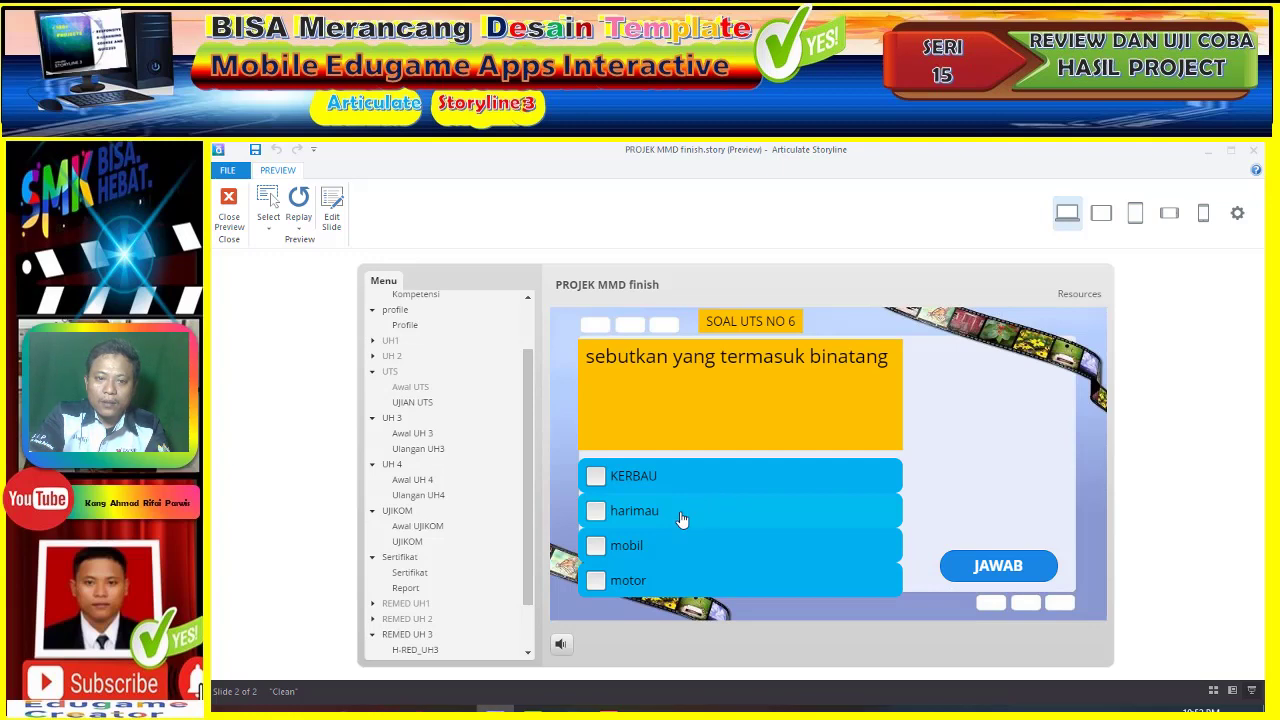
left_click(664, 482)
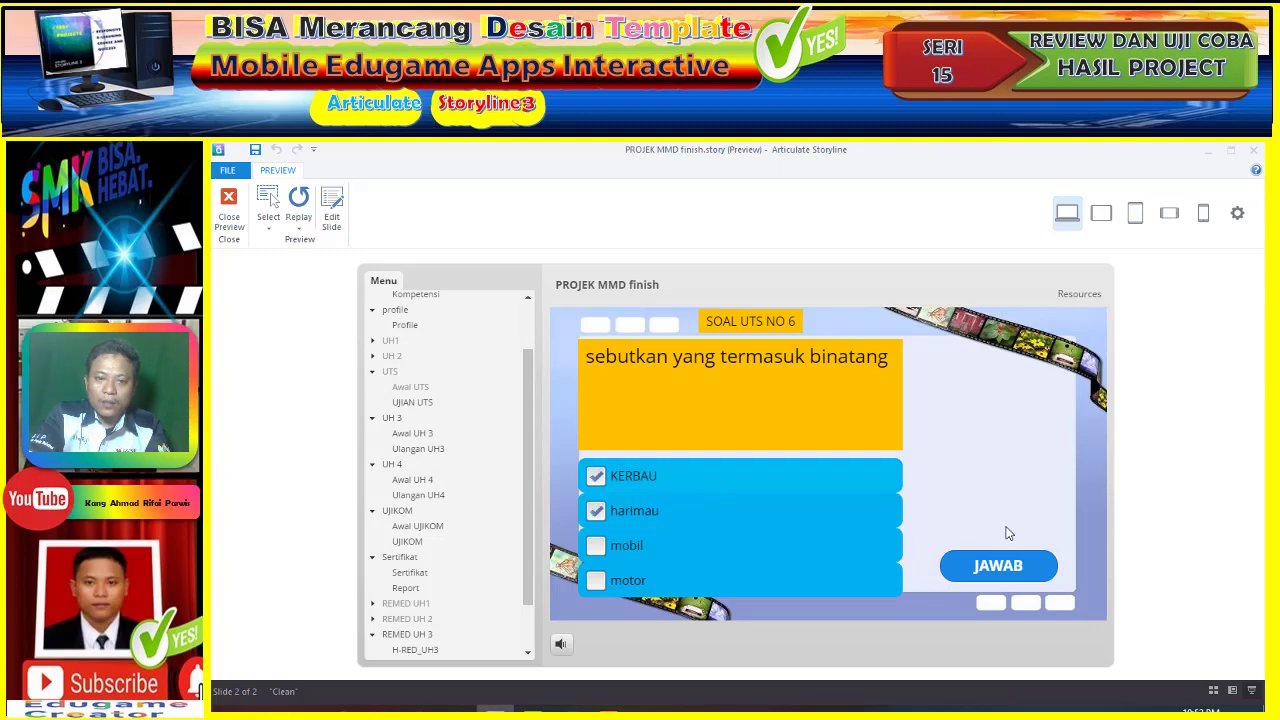
left_click(1043, 570)
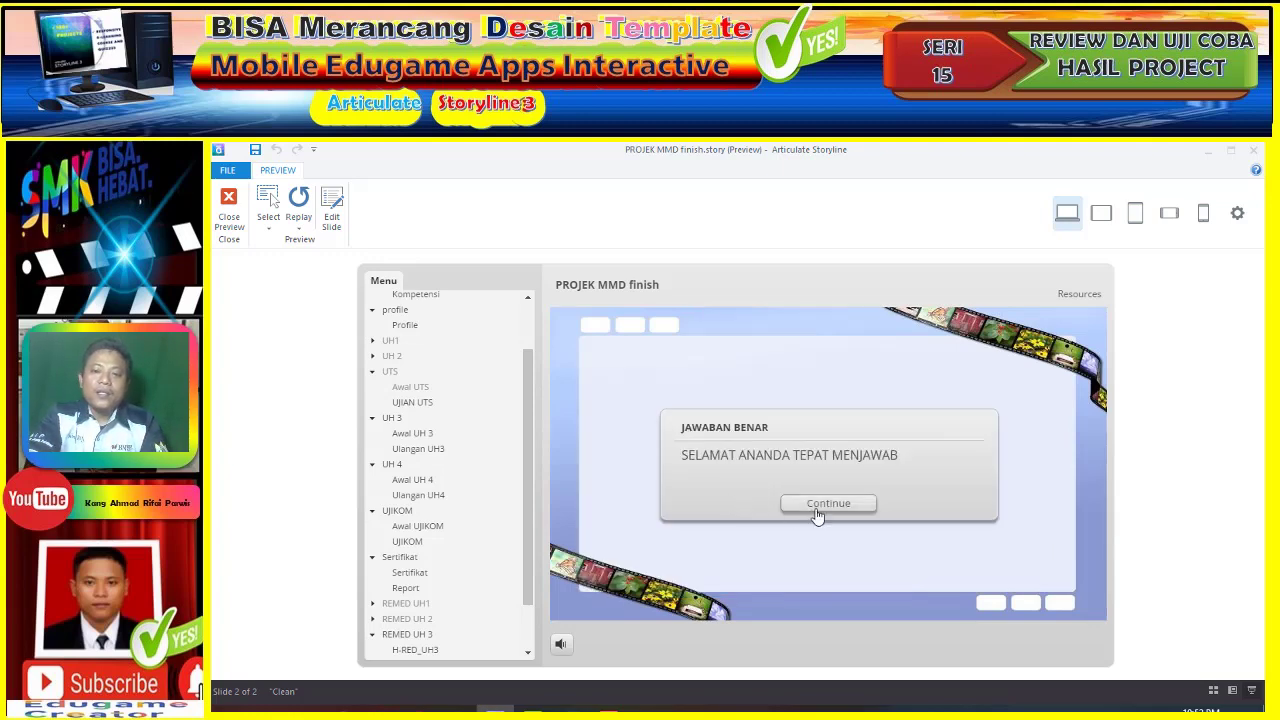
left_click(815, 505)
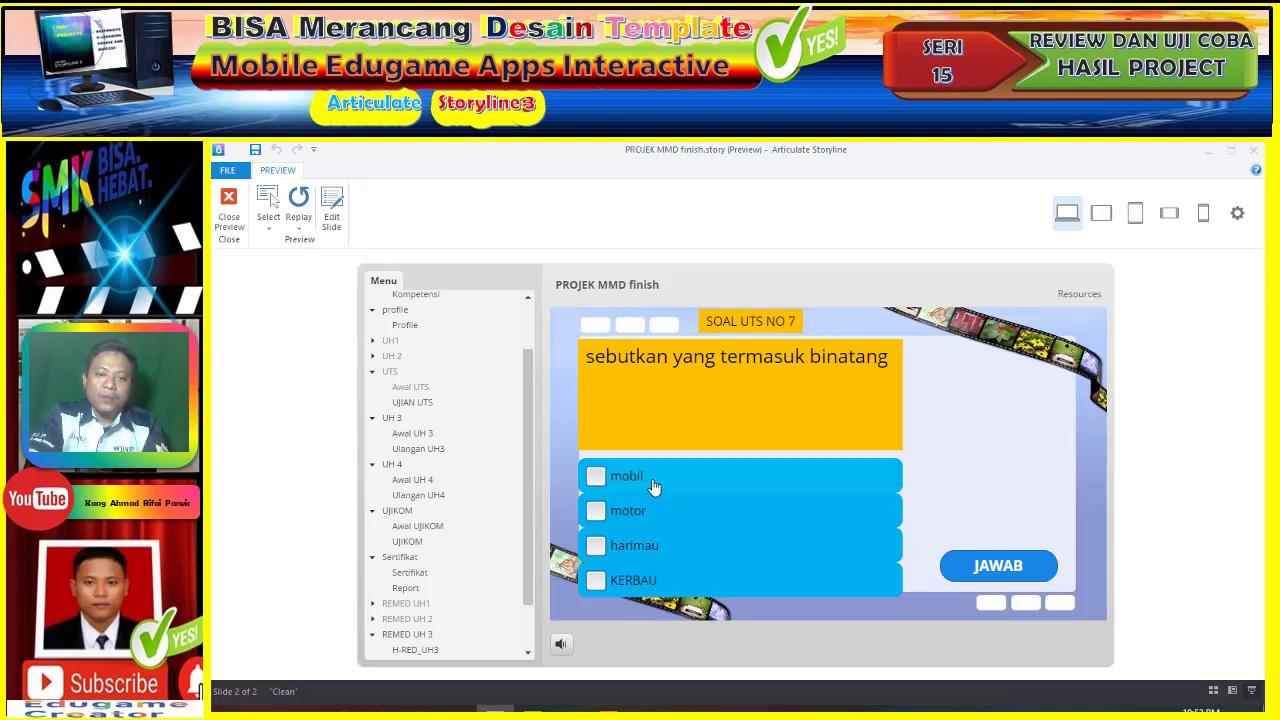
left_click(656, 549)
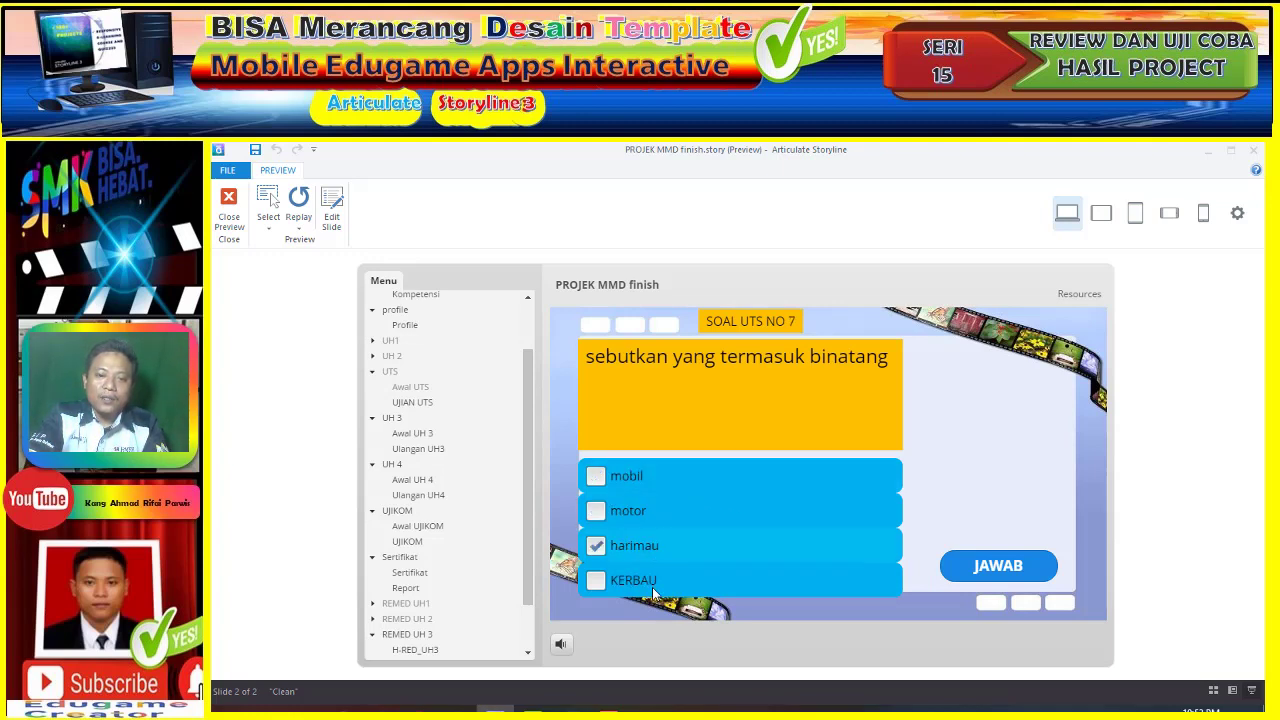
left_click(1001, 570)
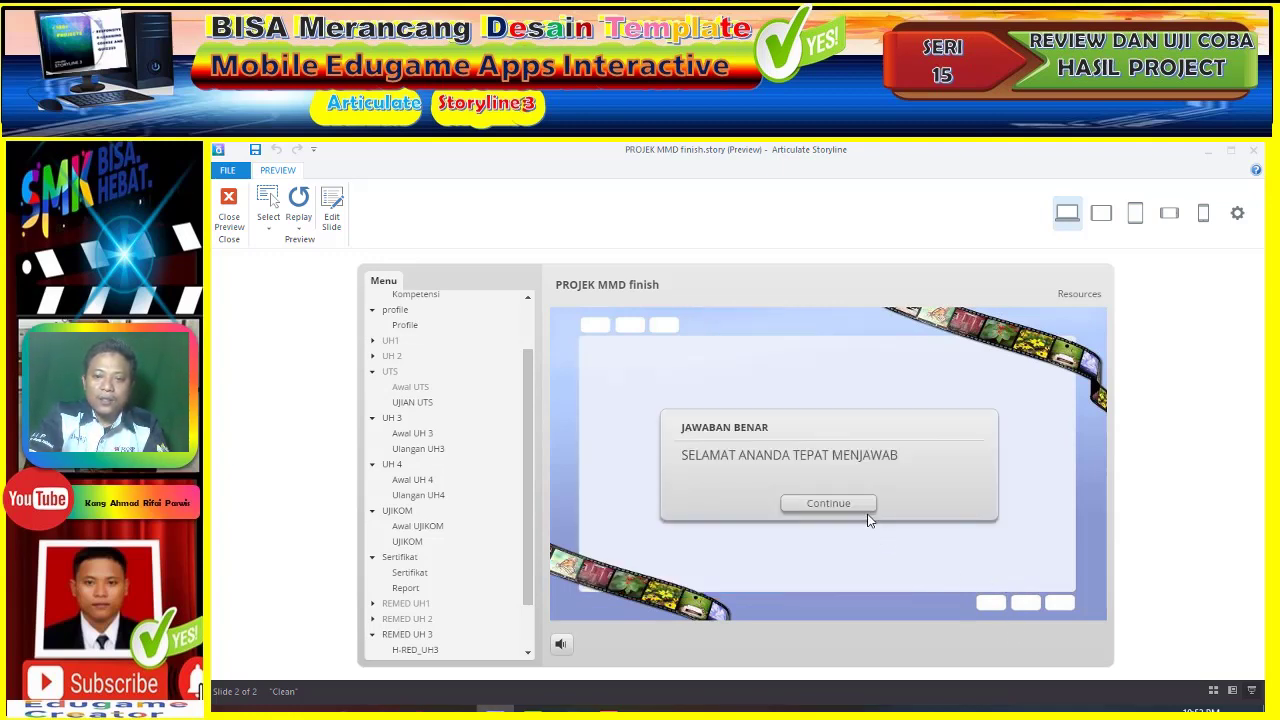
left_click(866, 508)
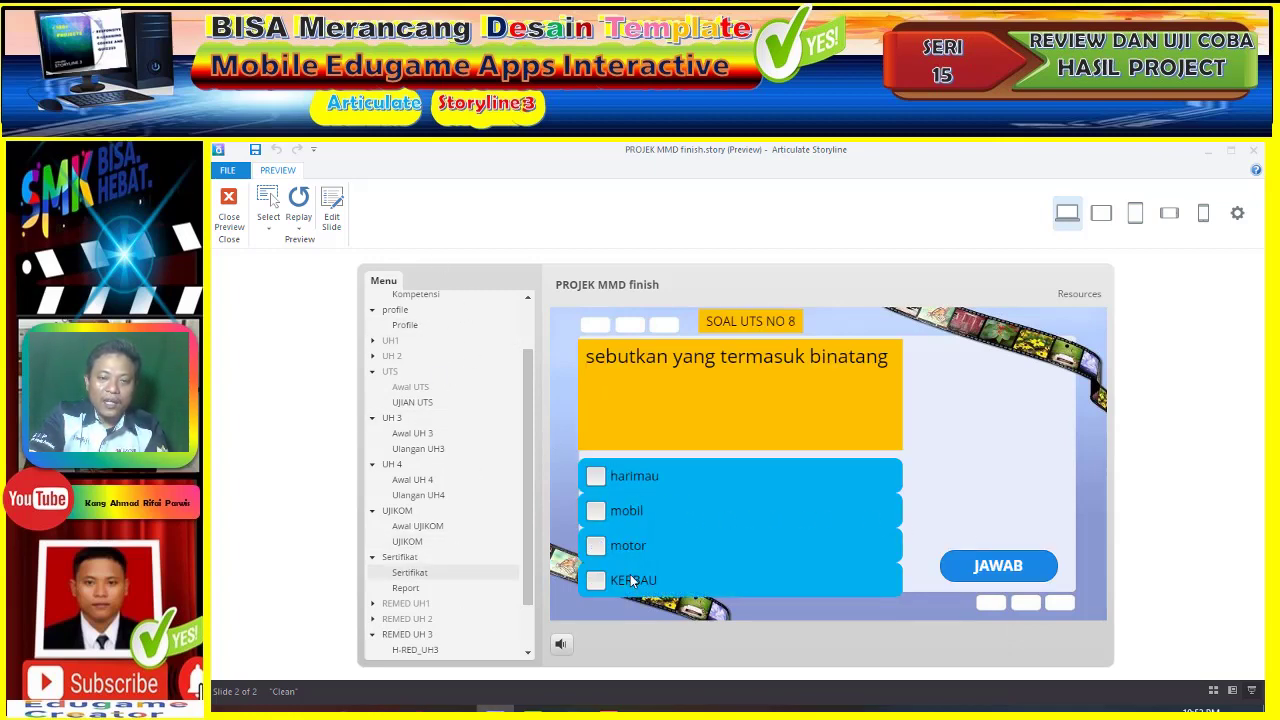
- Answer question 8 with motor, question 9 with harimau and KERBAU, question 10 with harimau, reaching 70 points
left_click(650, 549)
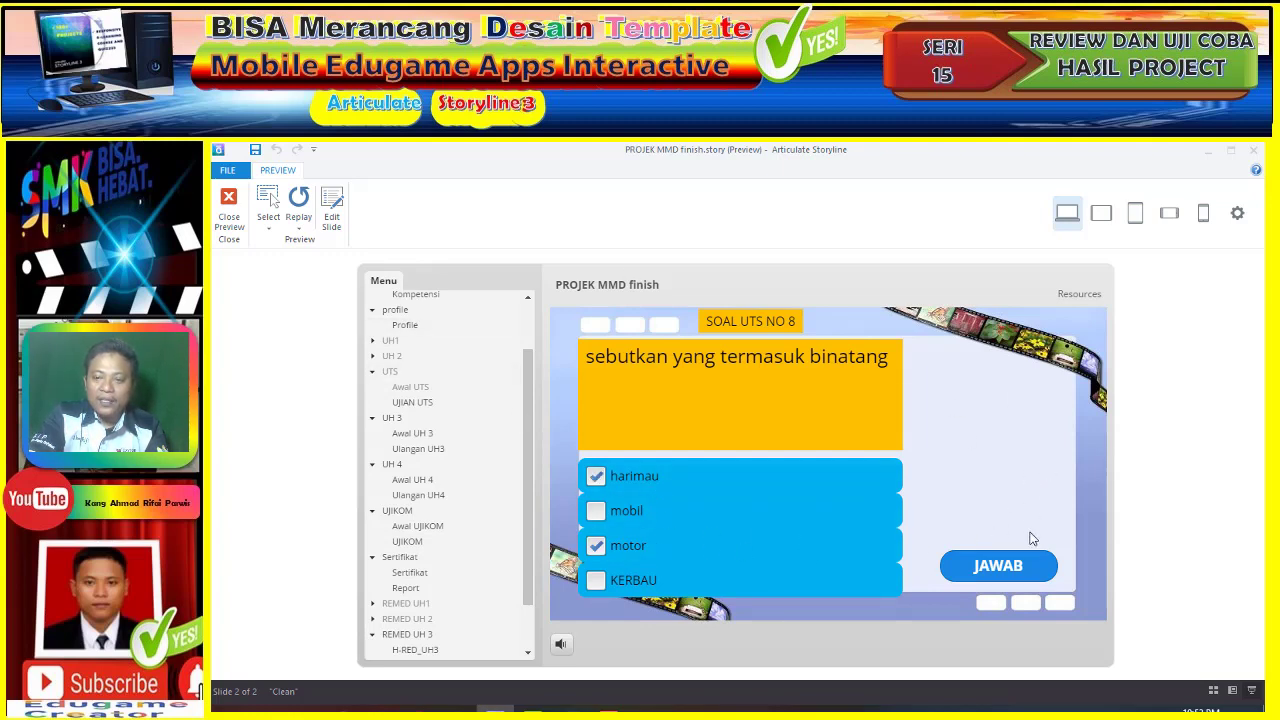
left_click(1029, 573)
left_click(866, 504)
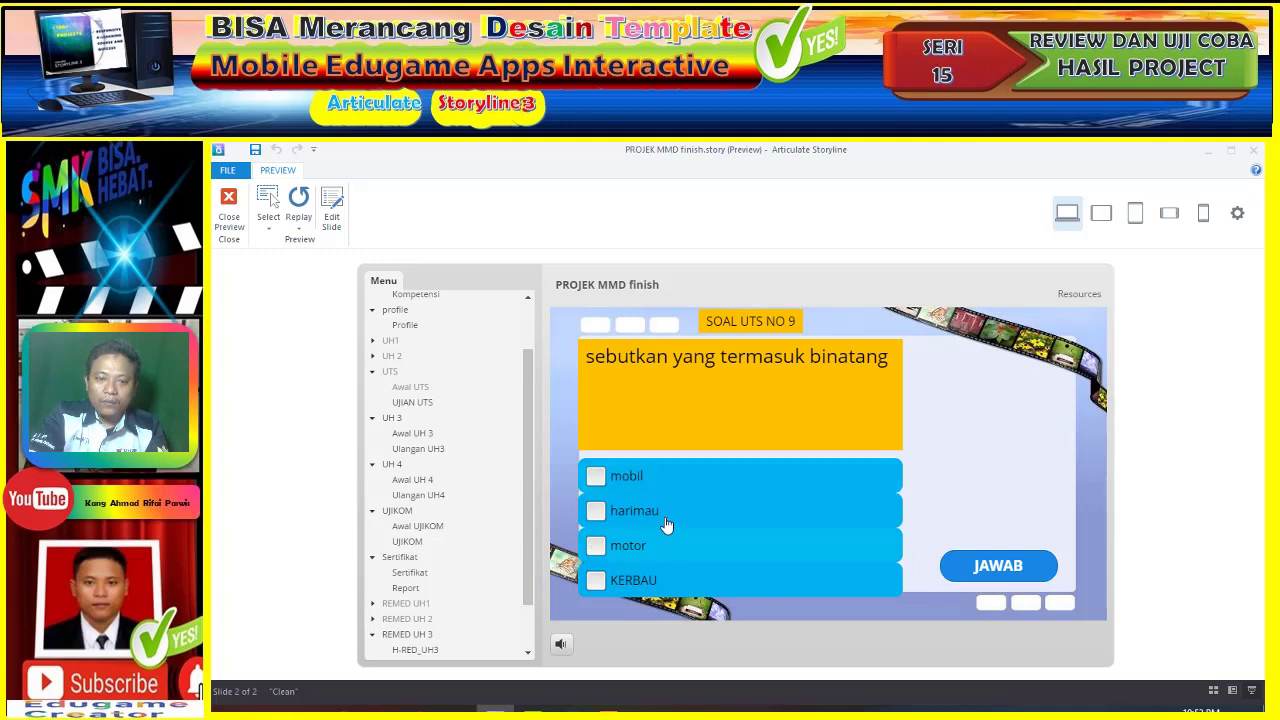
left_click(665, 515)
left_click(648, 581)
left_click(986, 570)
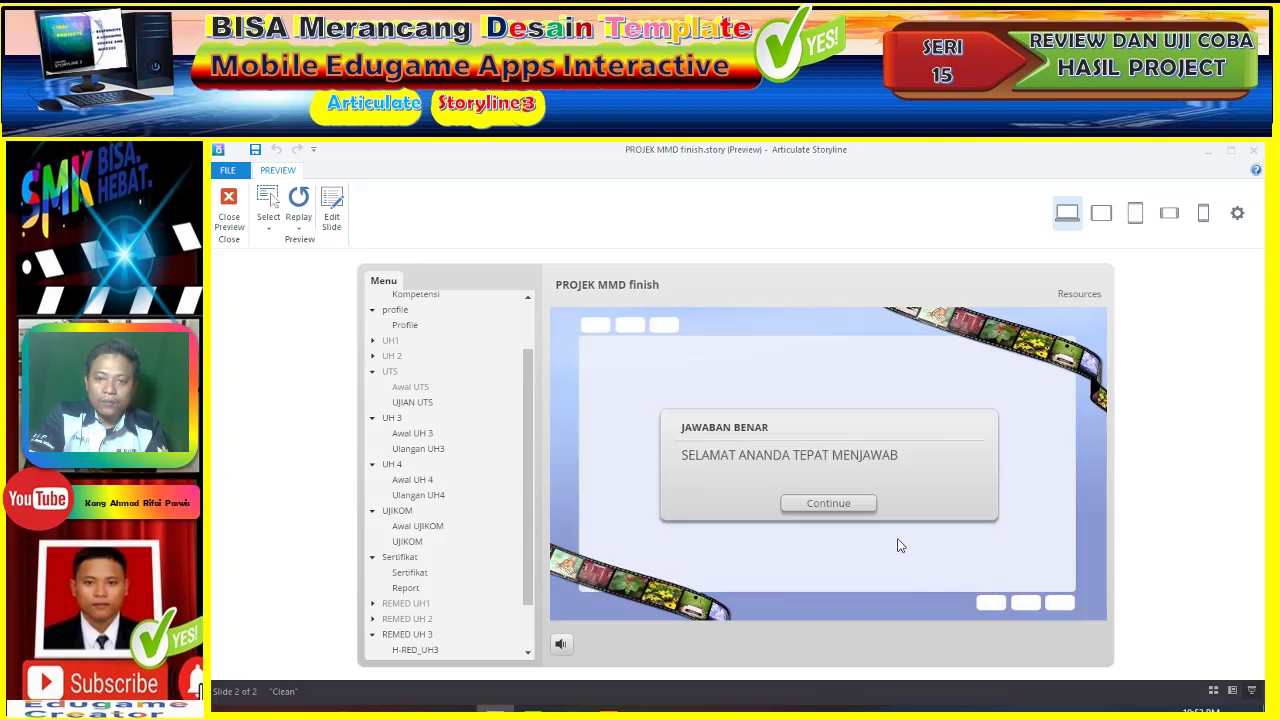
left_click(830, 506)
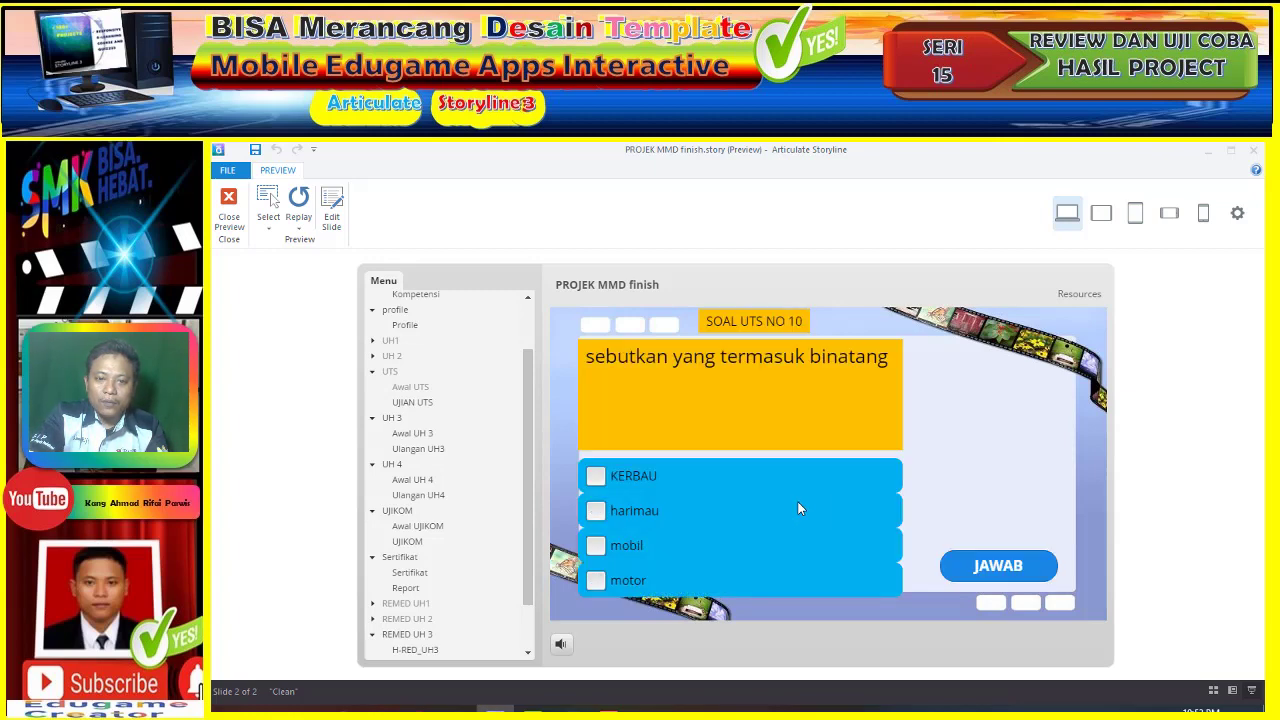
left_click(689, 515)
left_click(1005, 577)
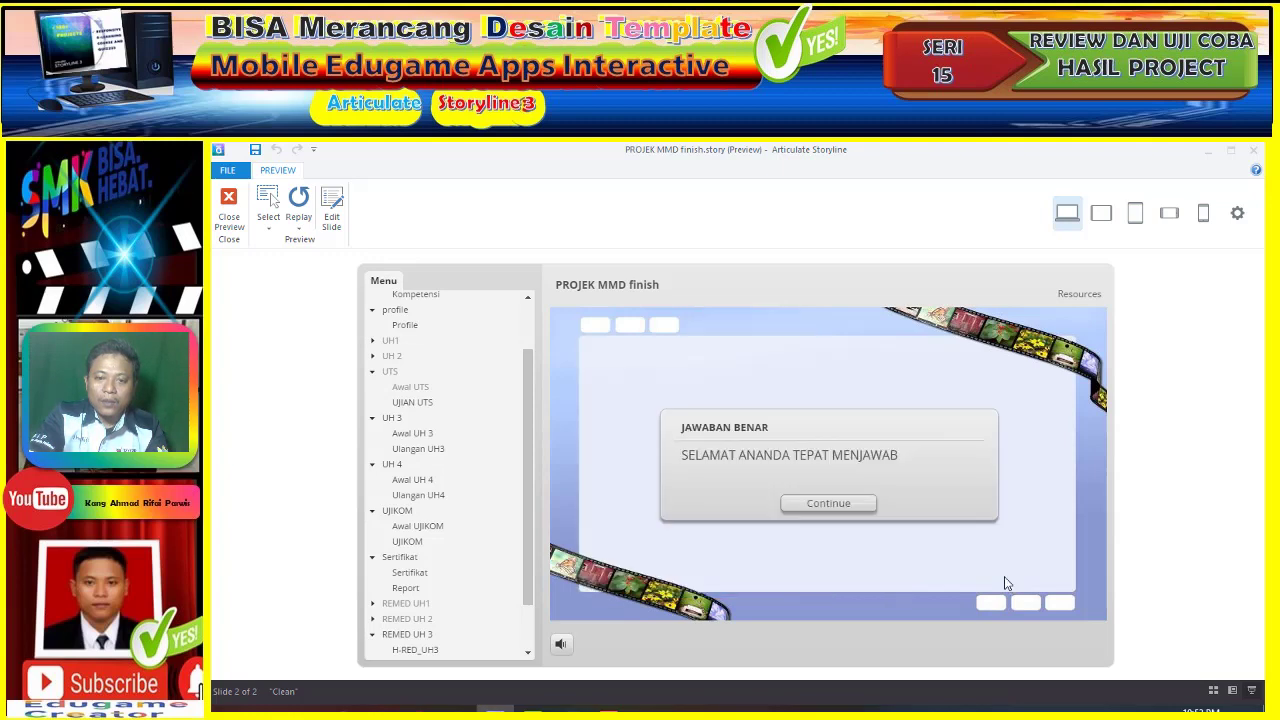
left_click(818, 504)
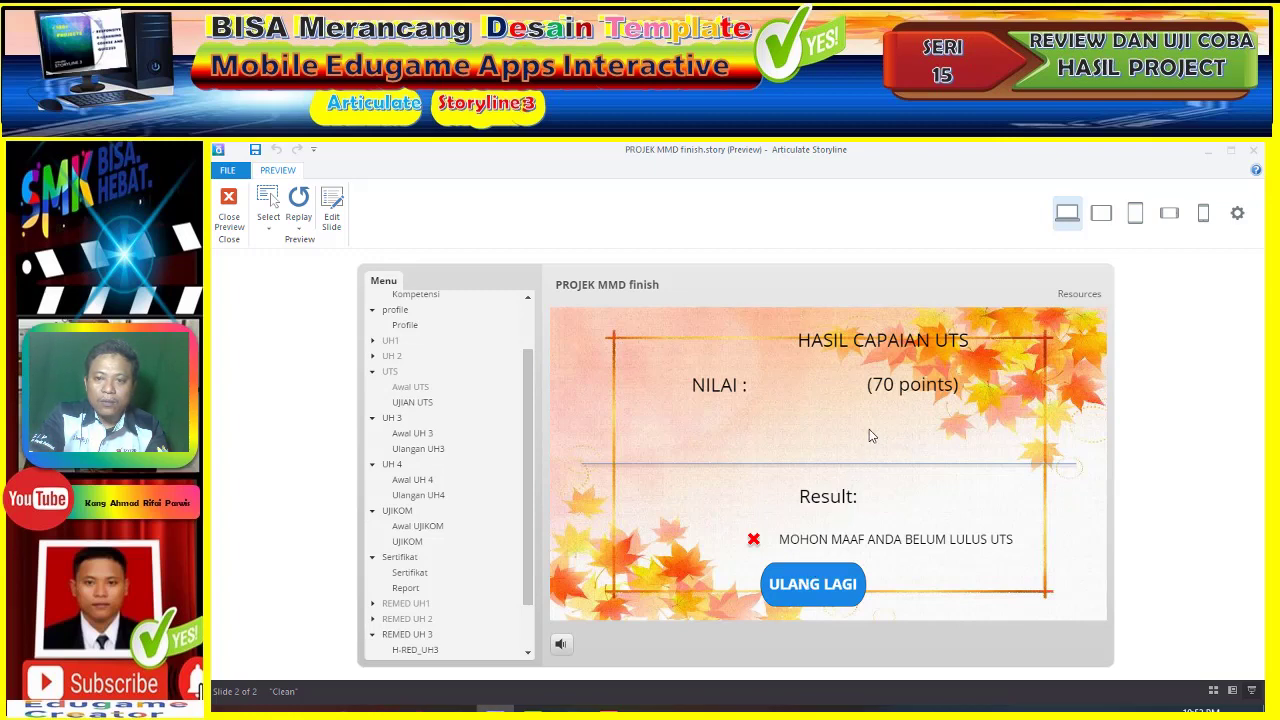
- Retry the exam from the start and answer UH 1 question 1 correctly with 2
left_click(826, 585)
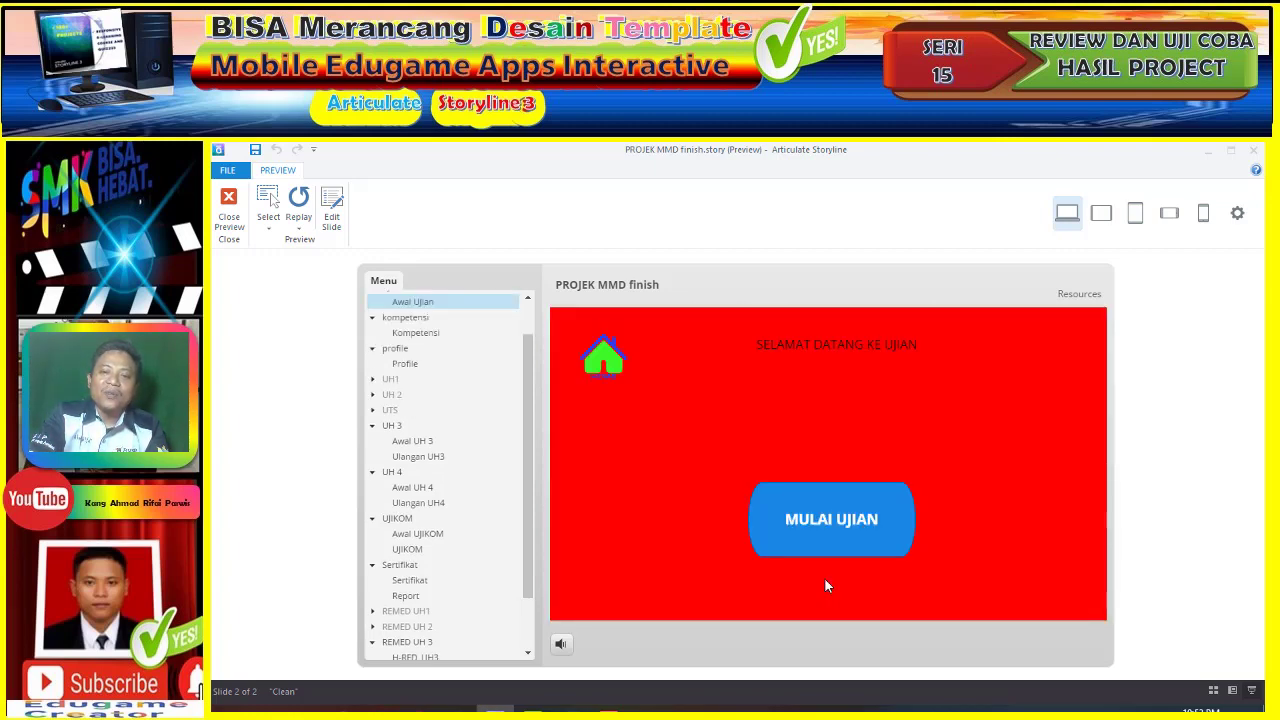
left_click(846, 535)
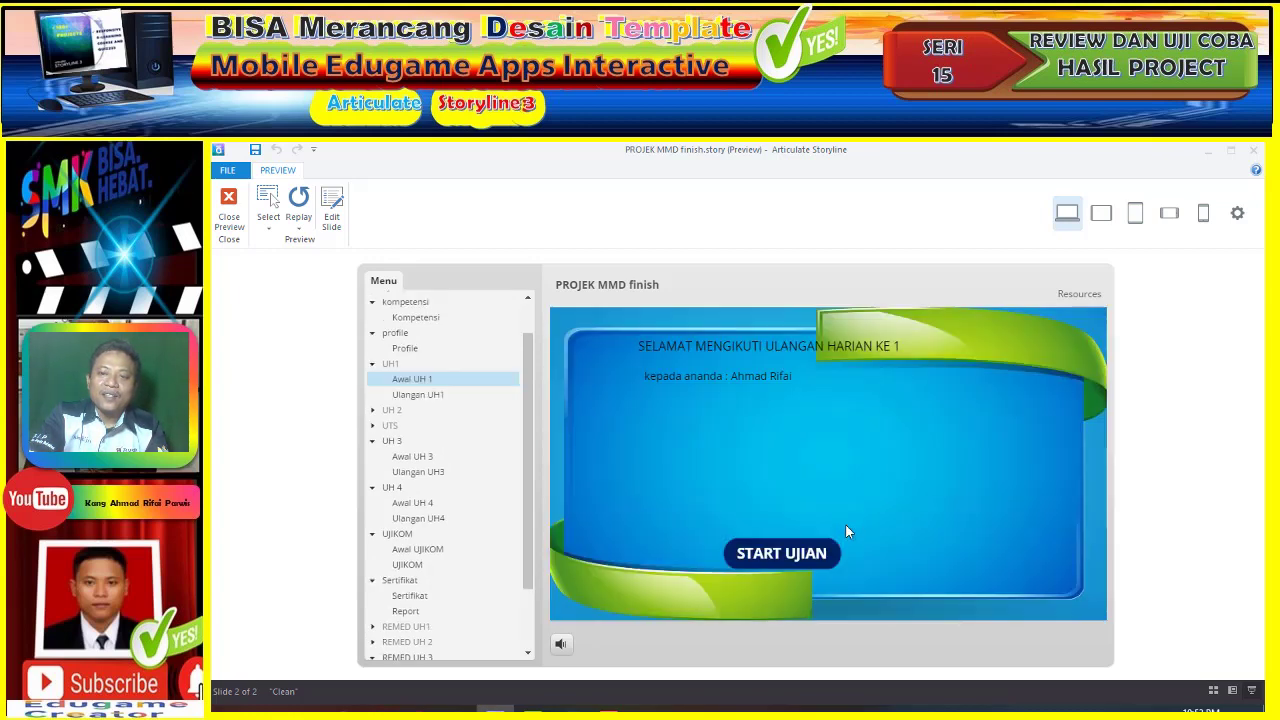
left_click(794, 566)
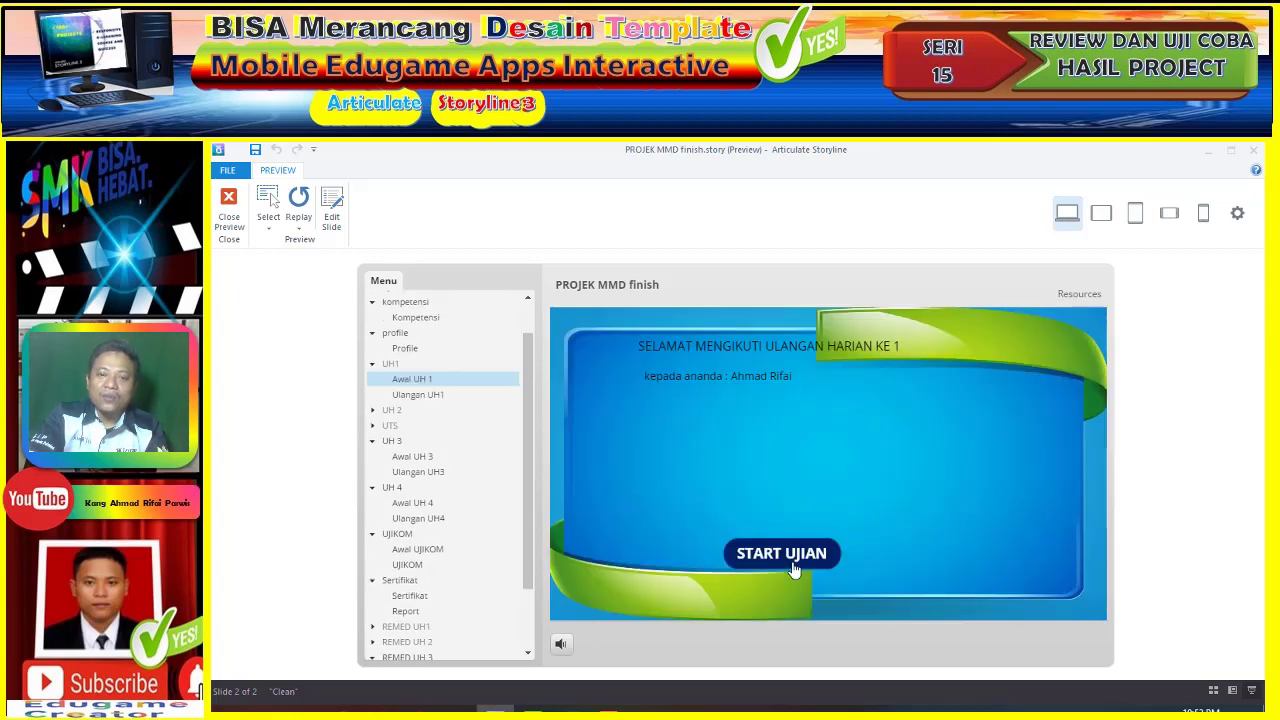
left_click(645, 485)
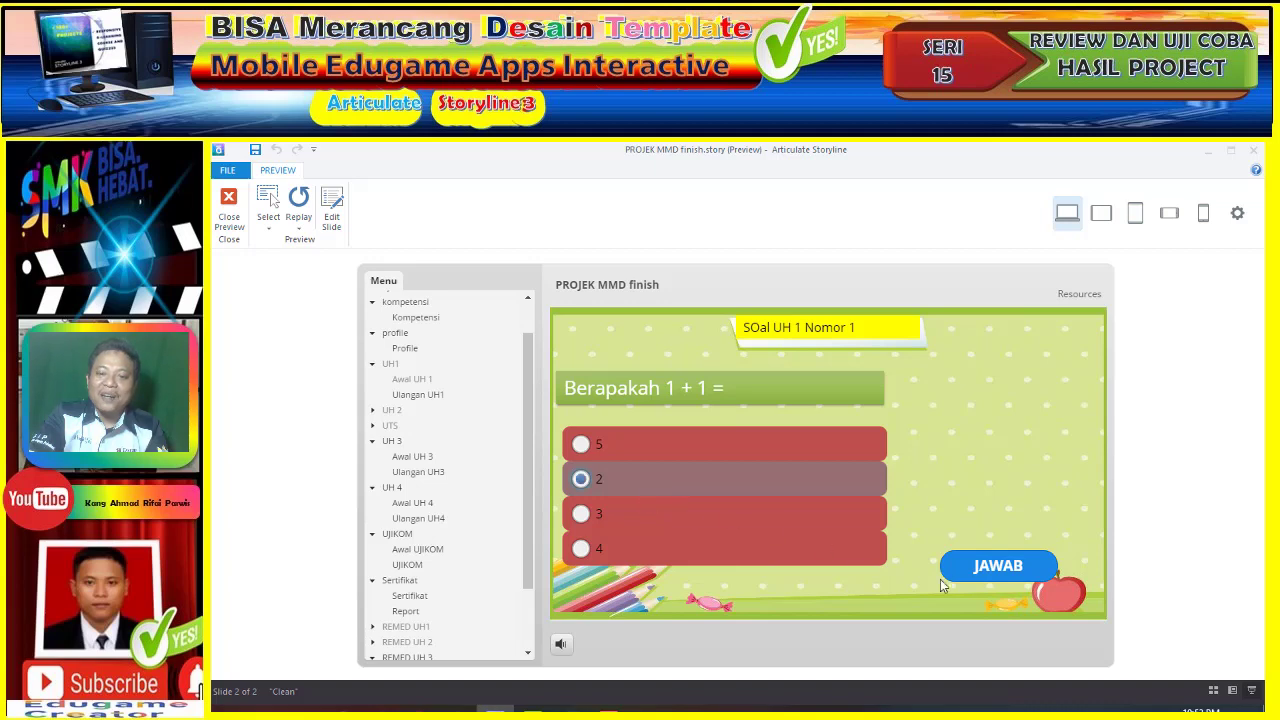
left_click(996, 566)
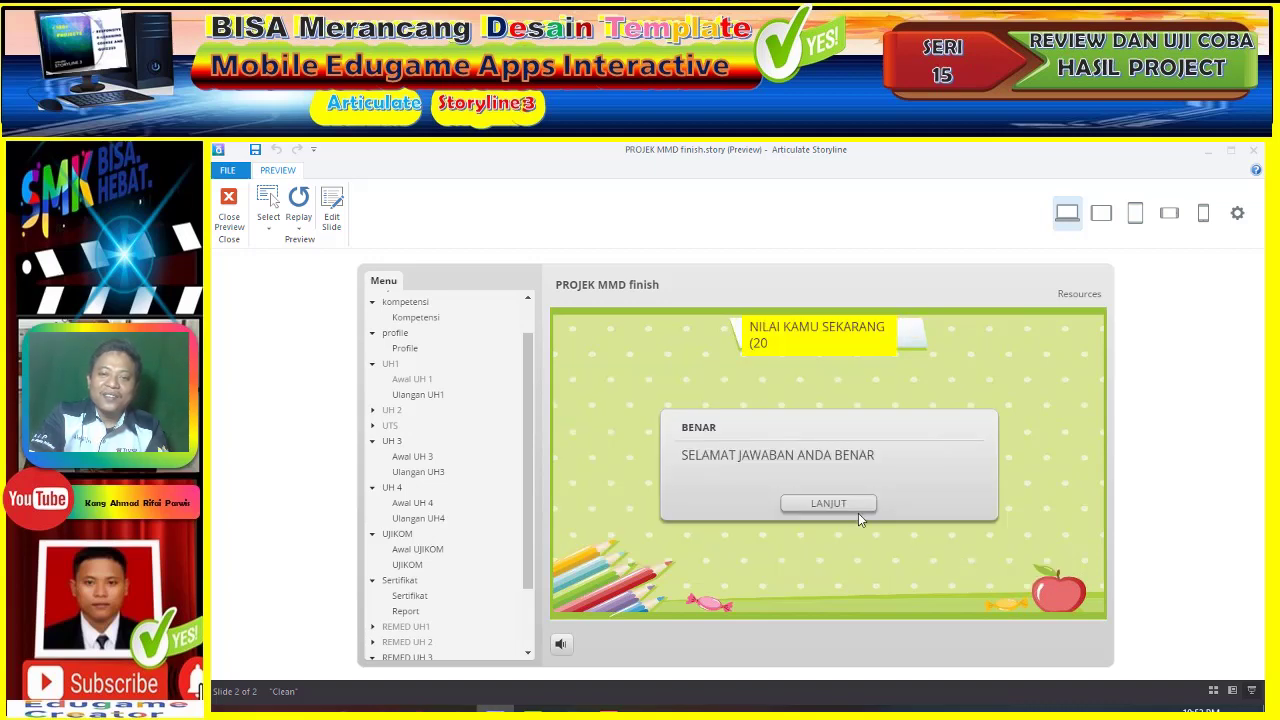
left_click(856, 511)
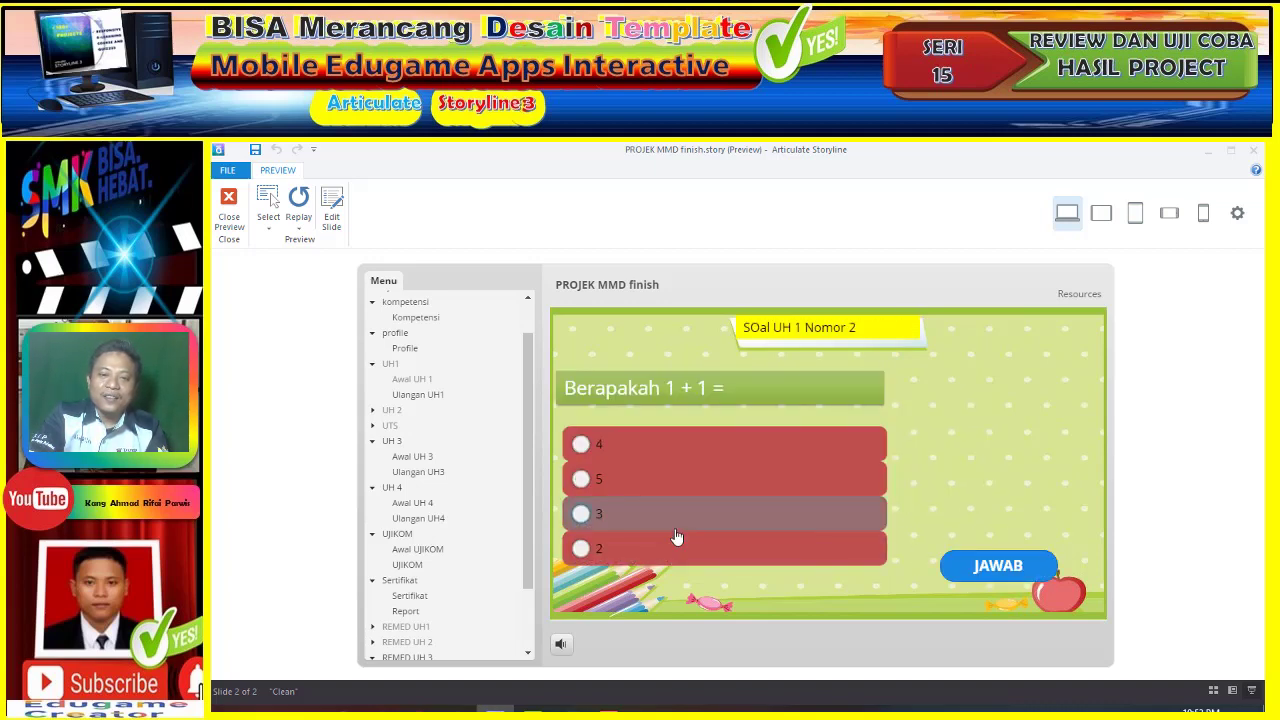
- Answer UH 1 question 2 with 3 and question 3 with 4, both wrong
left_click(672, 550)
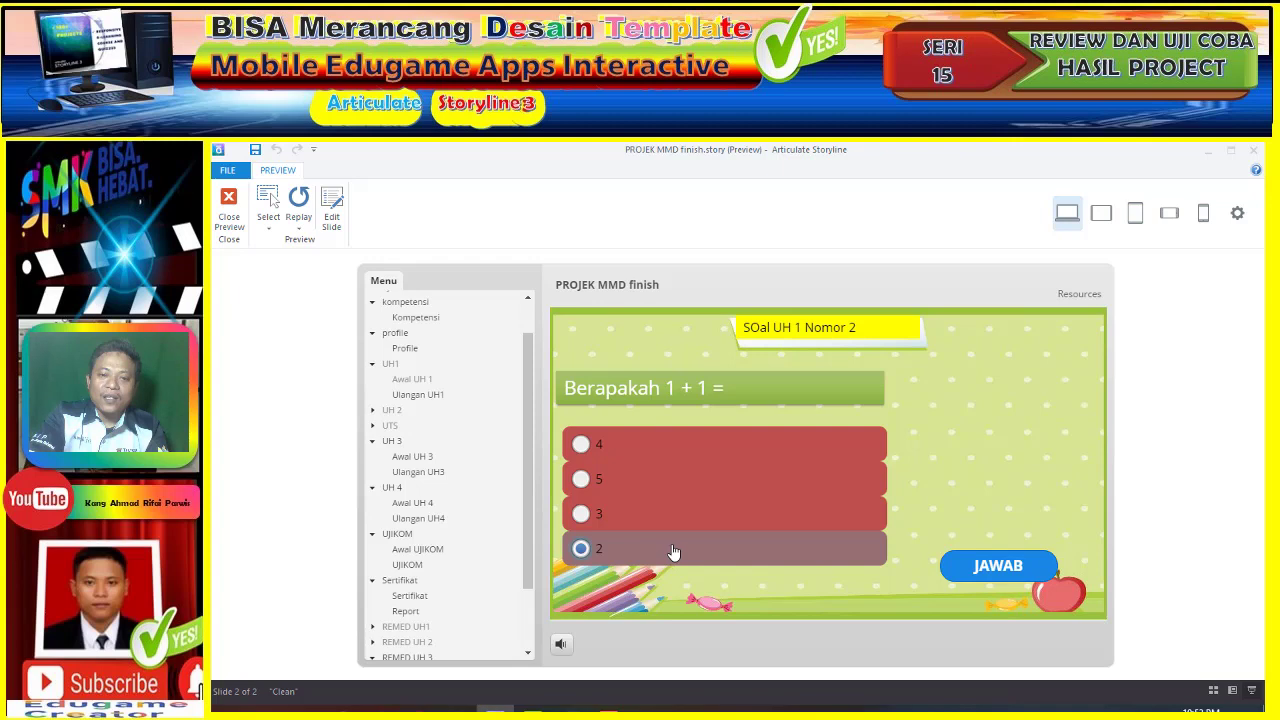
left_click(749, 522)
left_click(985, 570)
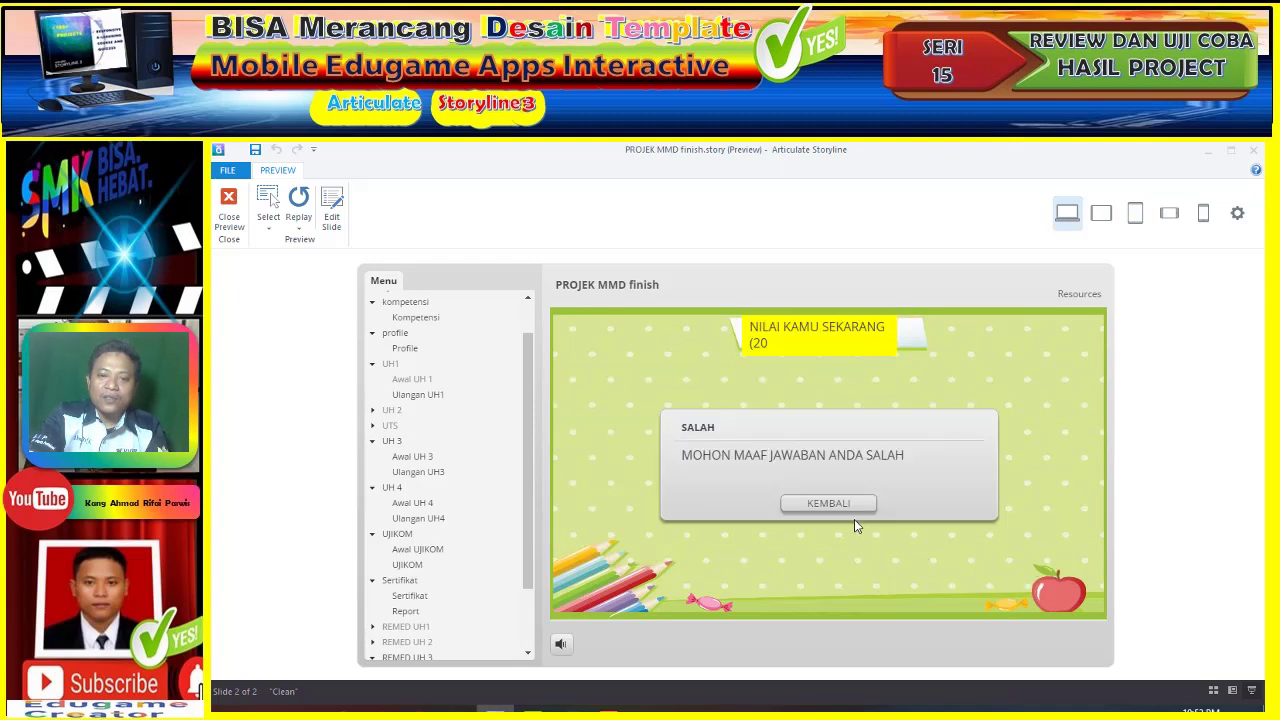
left_click(845, 515)
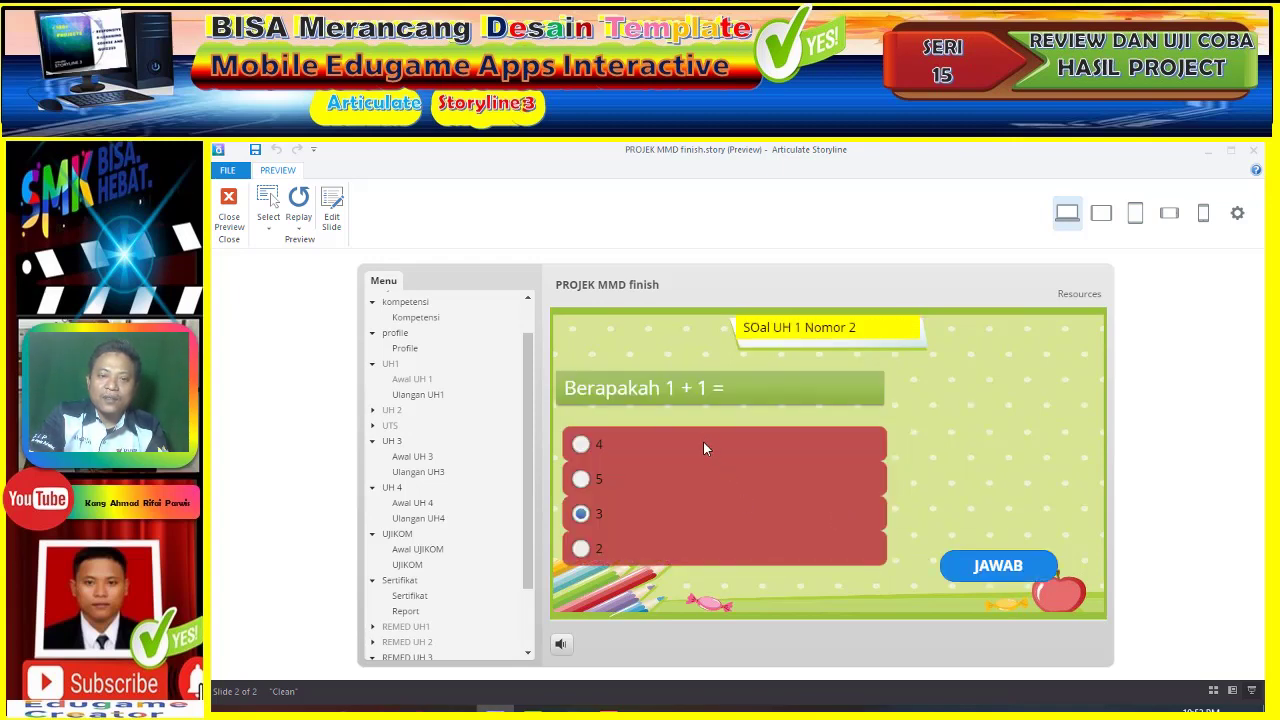
left_click(596, 446)
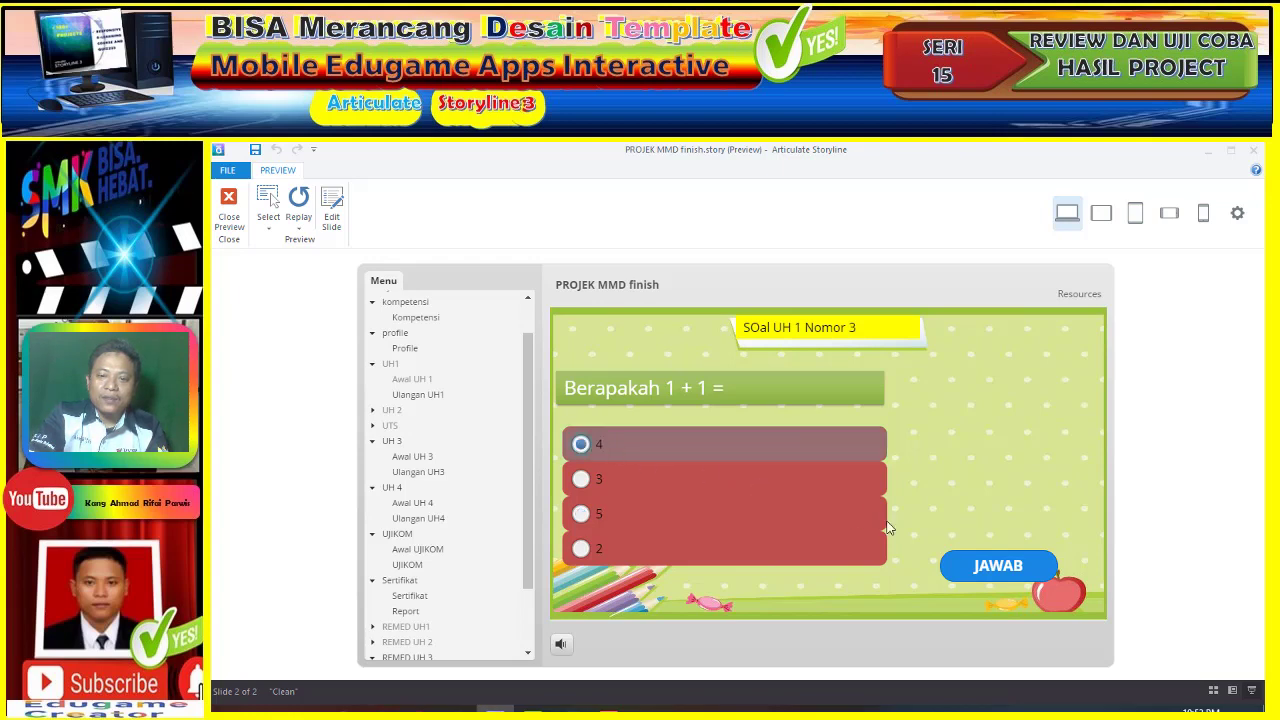
left_click(976, 566)
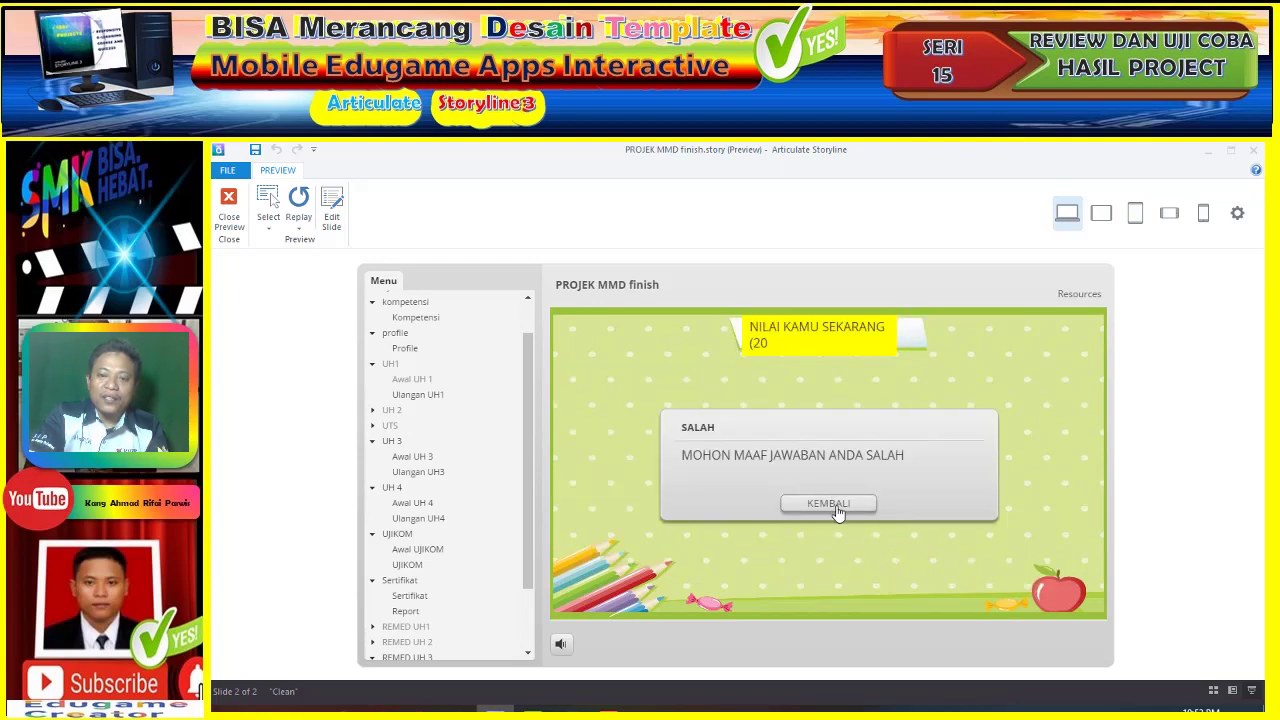
left_click(838, 505)
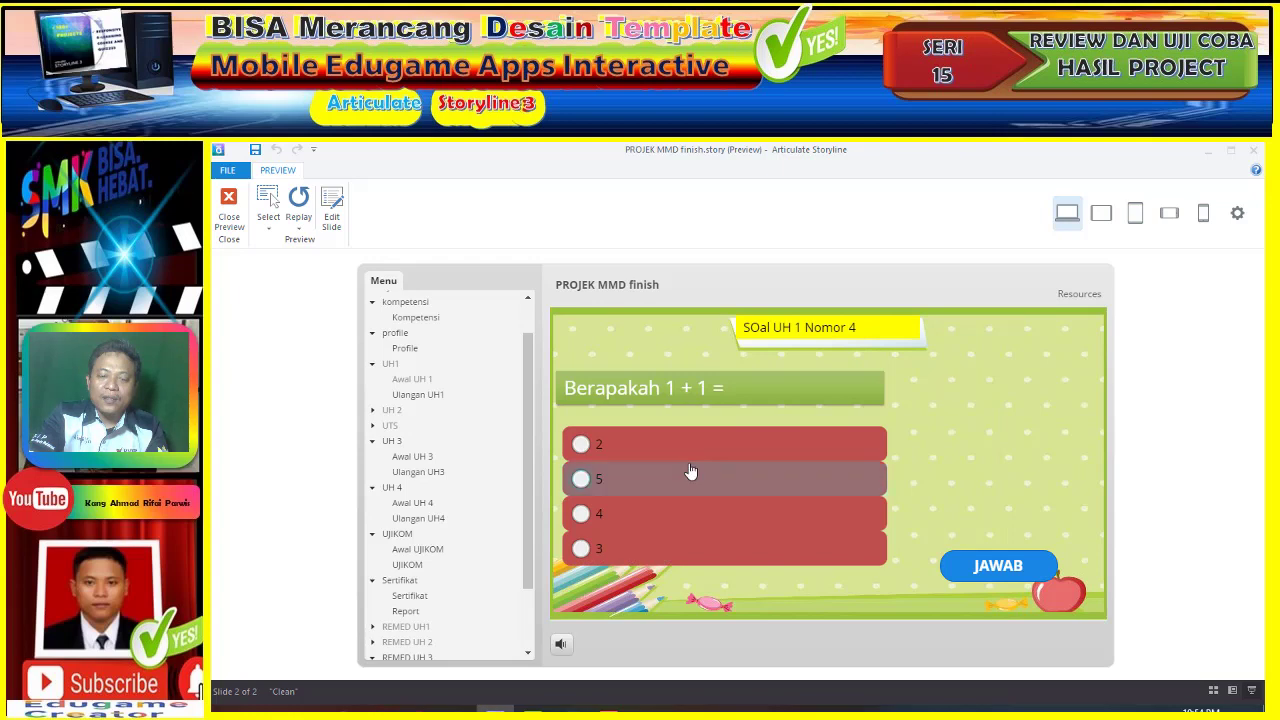
- Answer question 4 with 5 and question 5 wrongly, ending at 20 points with the remedial start slide shown
left_click(667, 479)
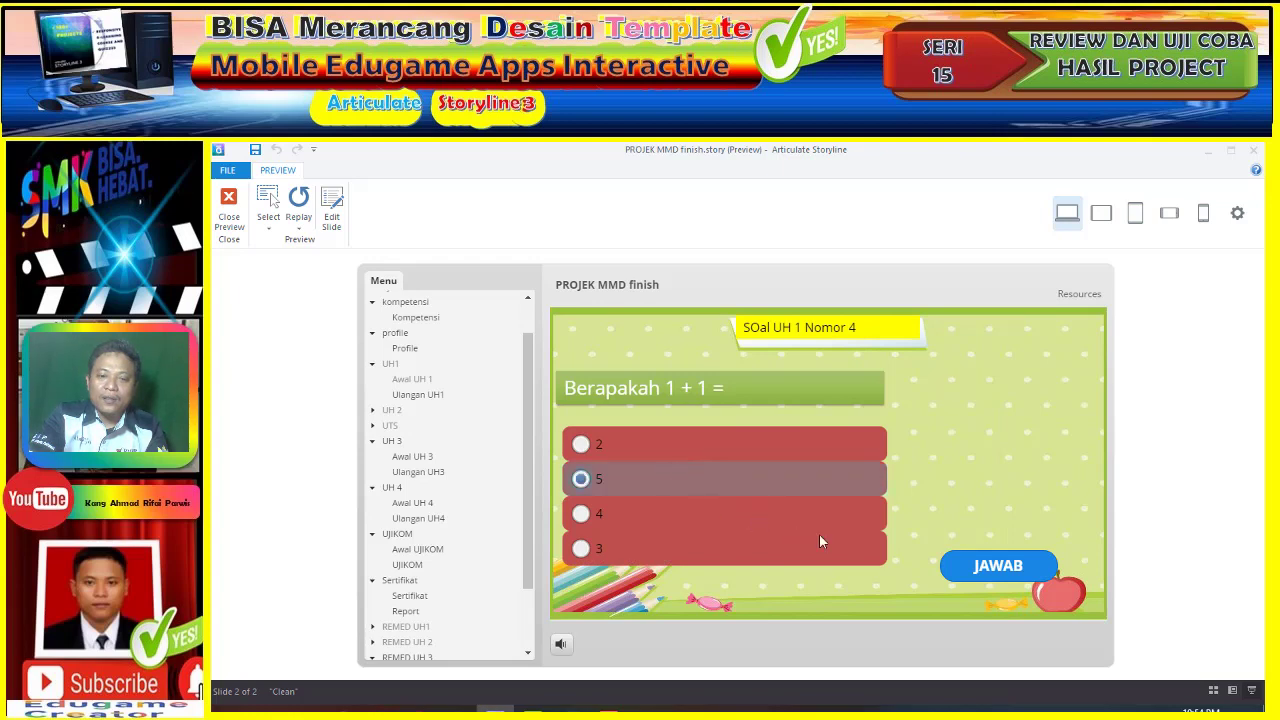
left_click(1001, 568)
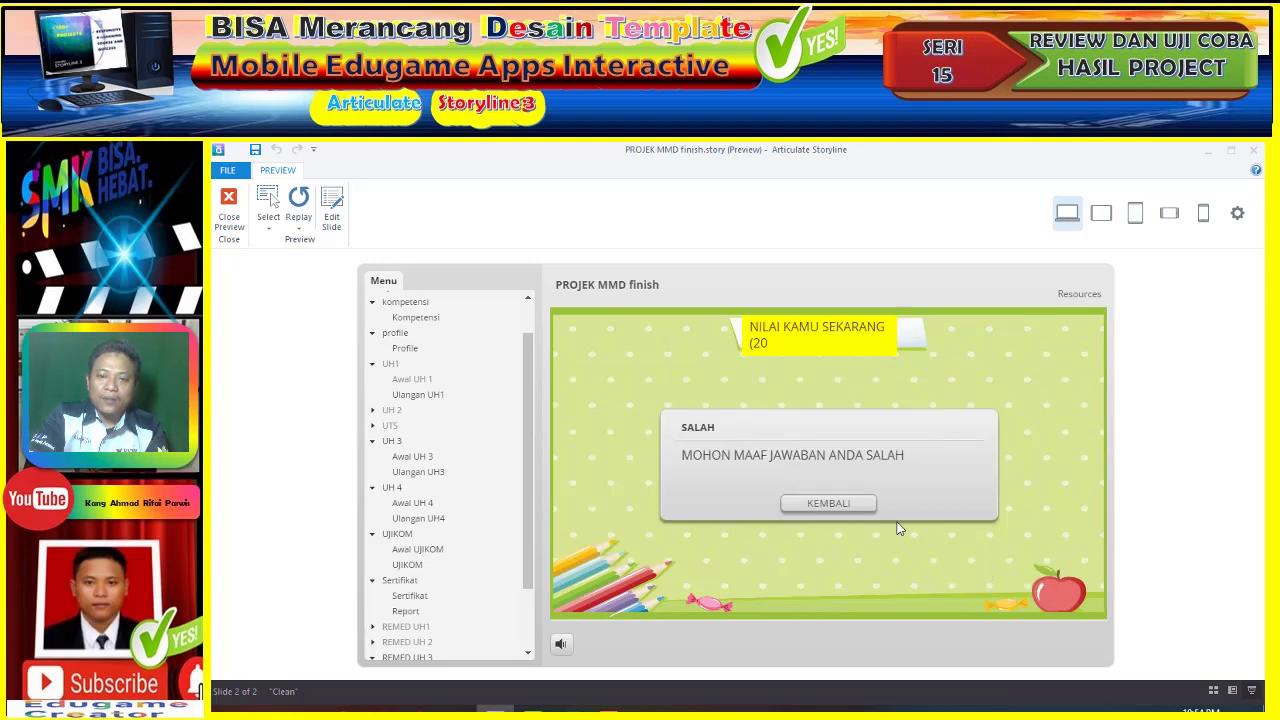
left_click(850, 504)
left_click(700, 456)
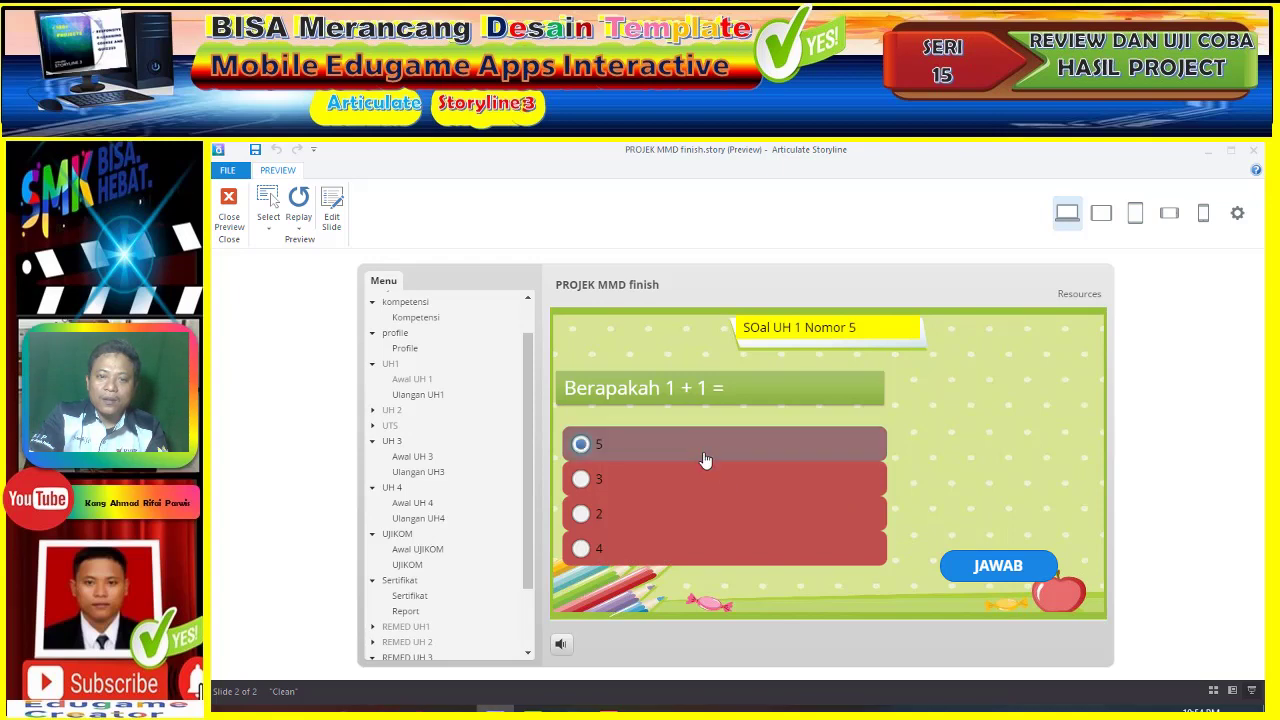
left_click(986, 567)
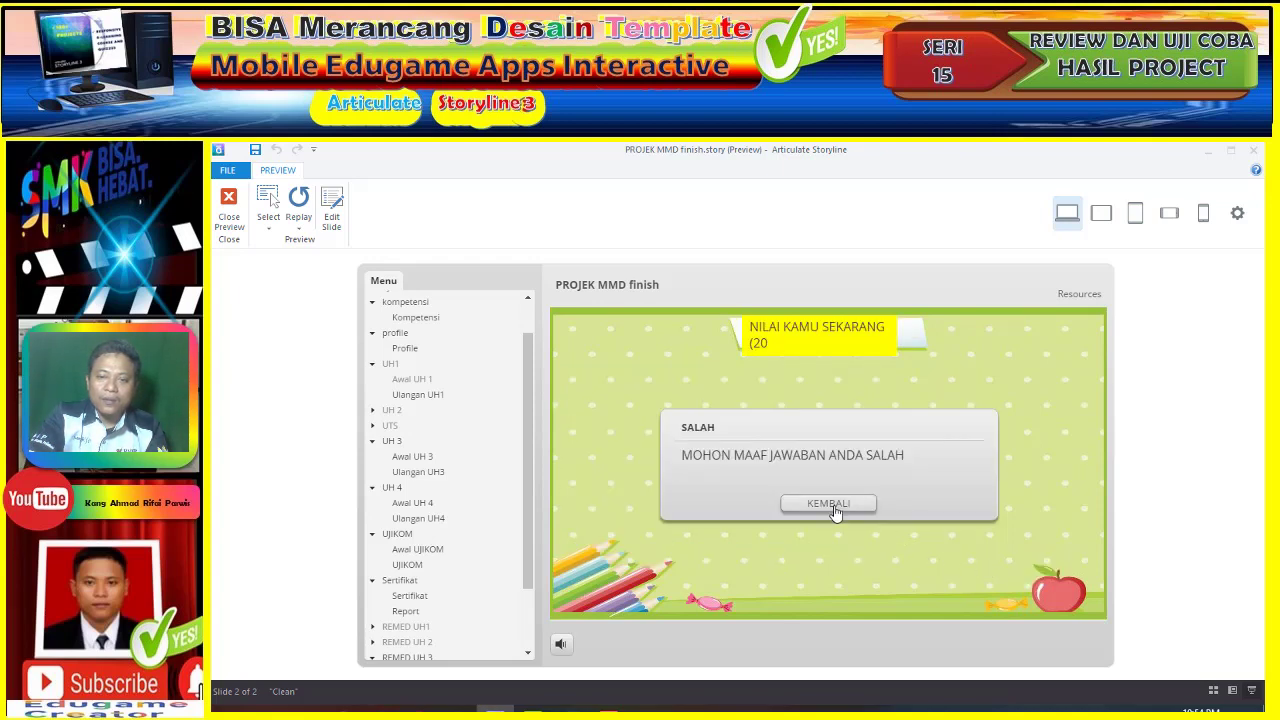
left_click(836, 508)
left_click(956, 562)
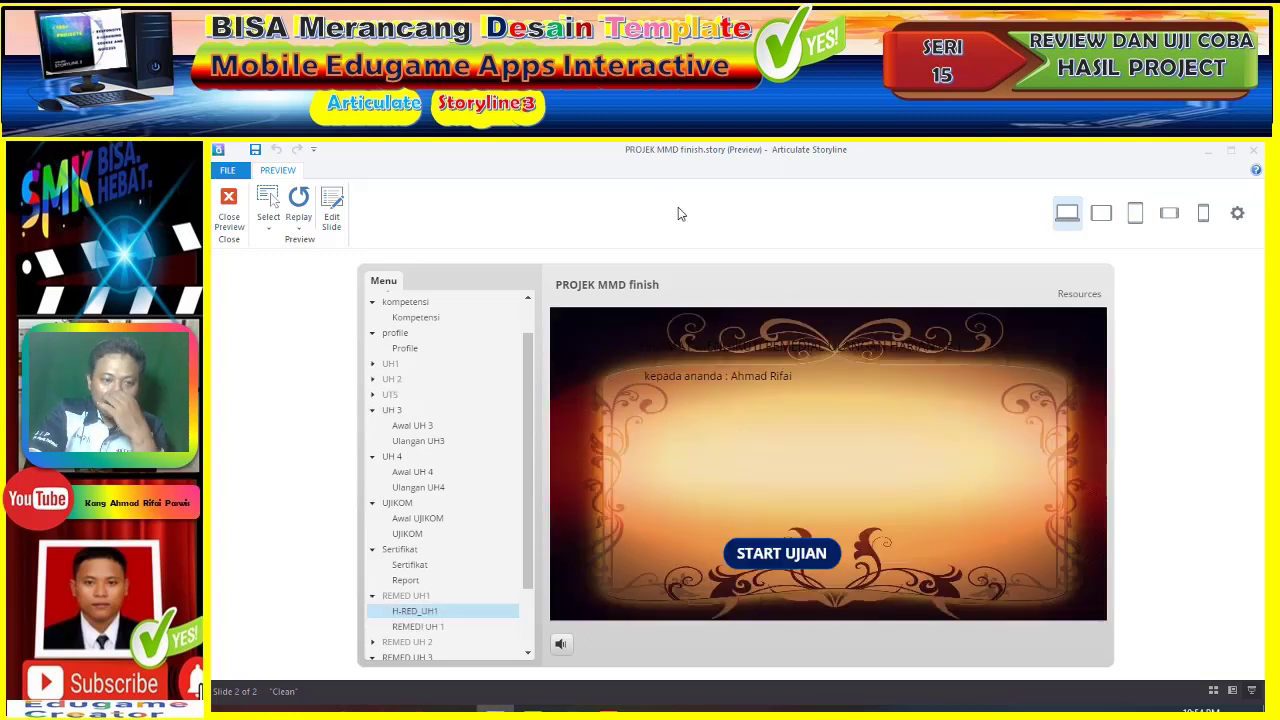
- Start the remedial UH 1 quiz and answer questions 1 and 2 with 2
left_click(788, 553)
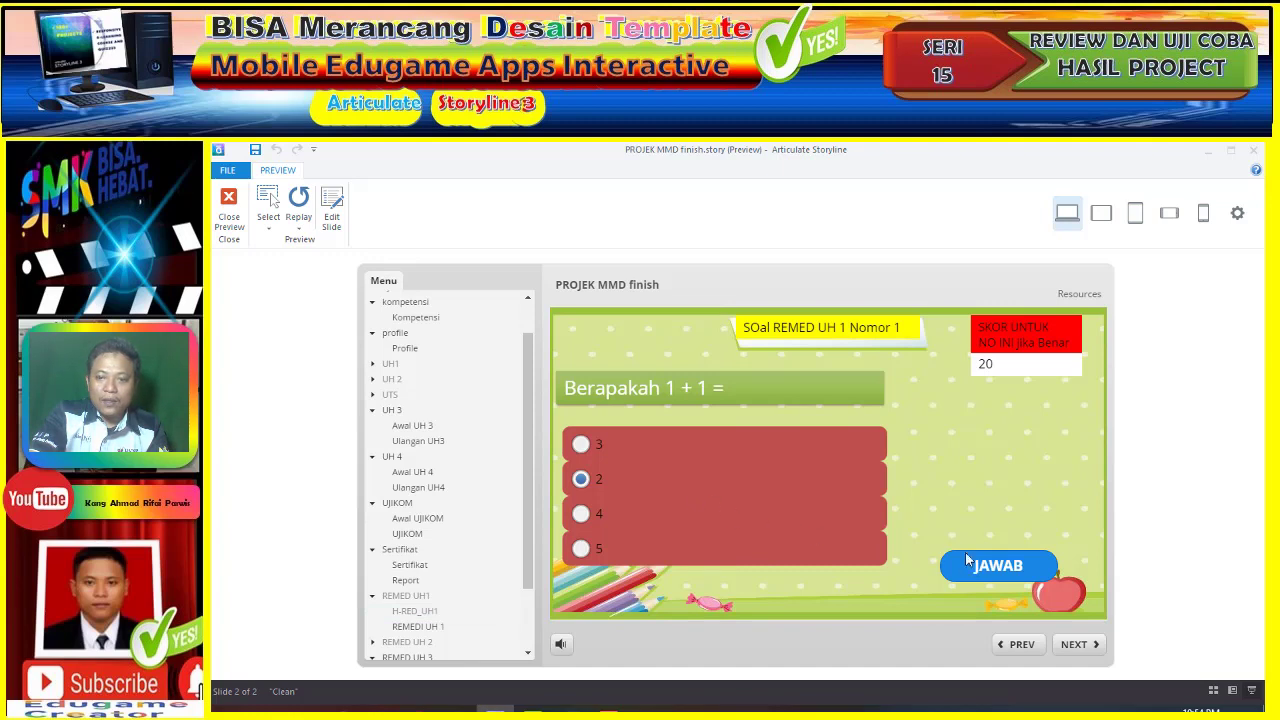
left_click(981, 569)
left_click(852, 506)
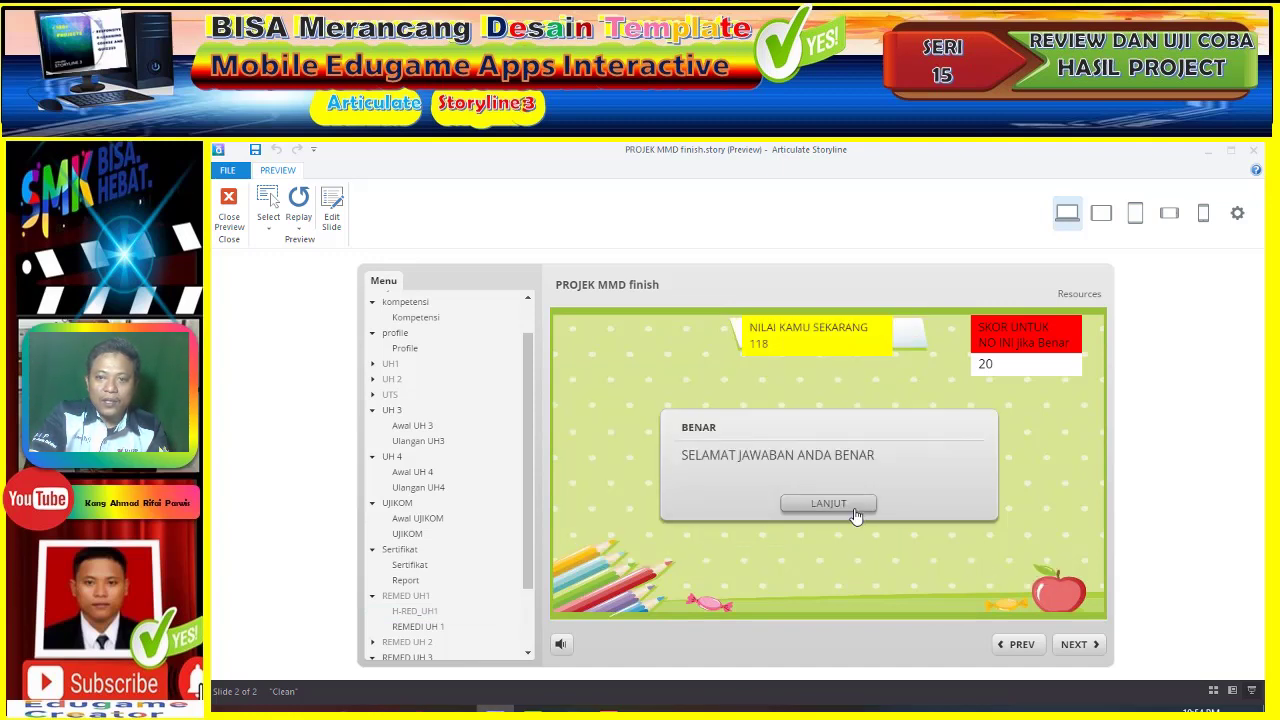
left_click(580, 480)
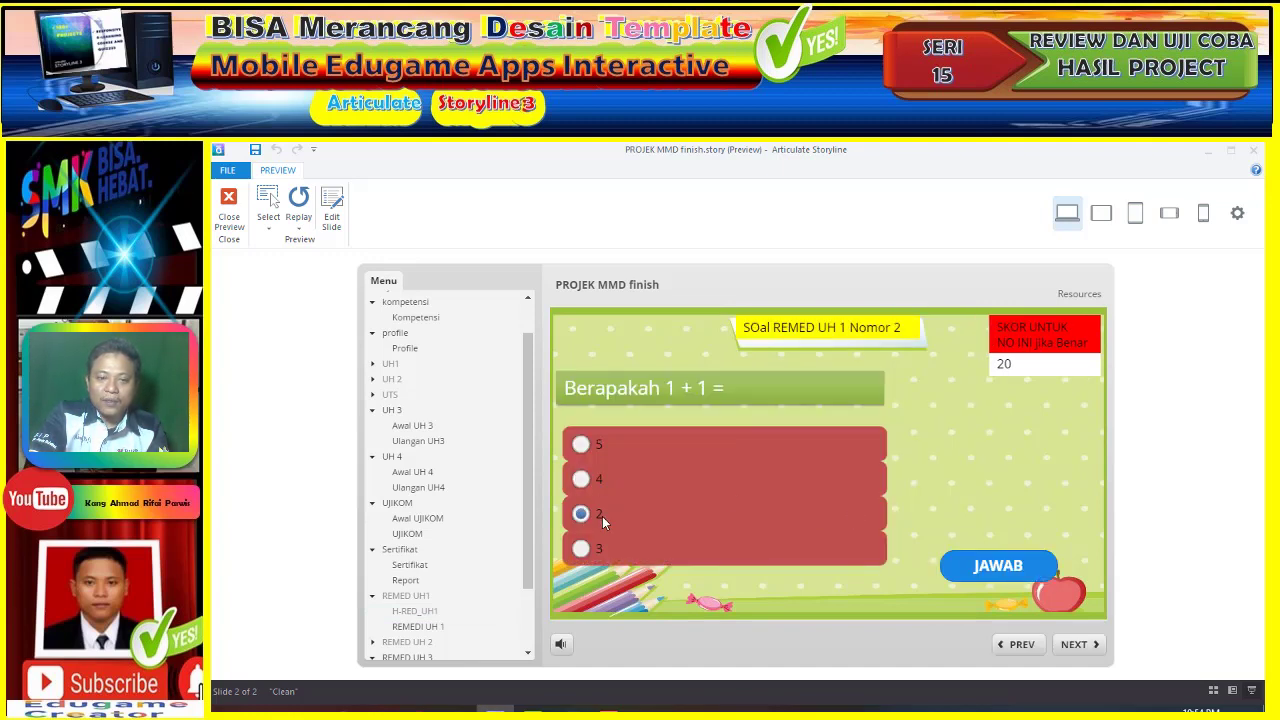
left_click(984, 572)
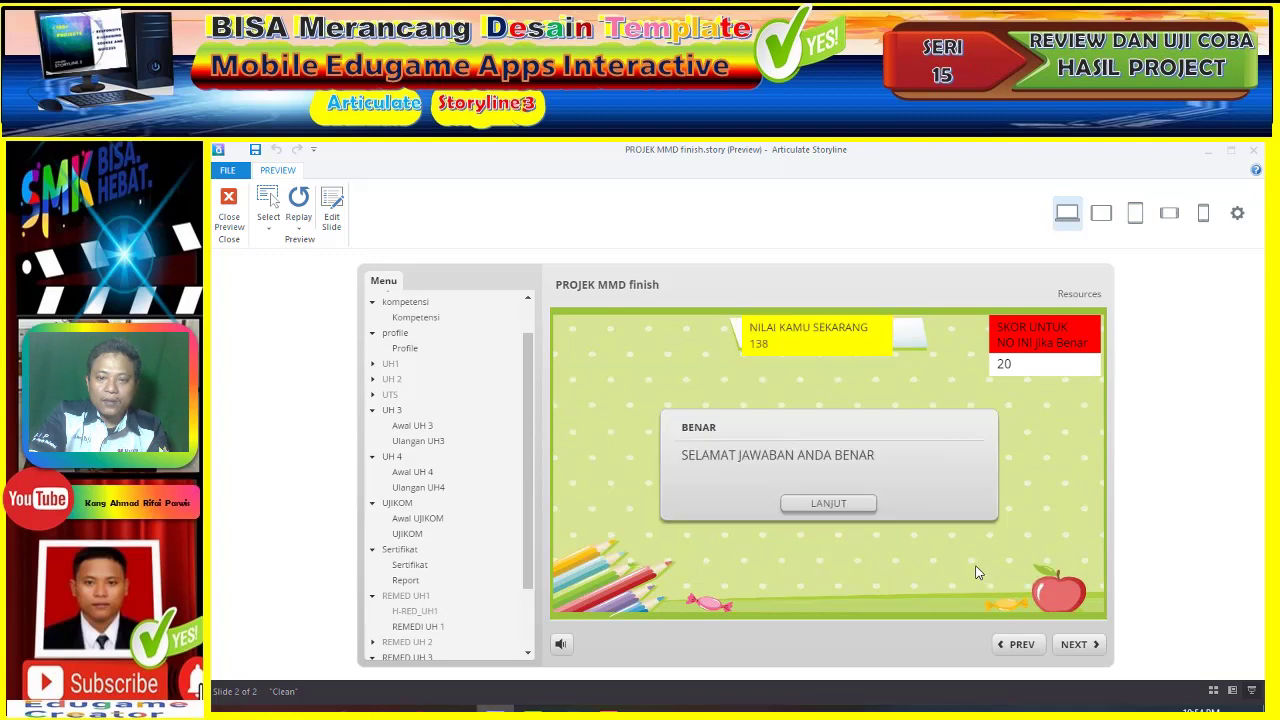
left_click(858, 506)
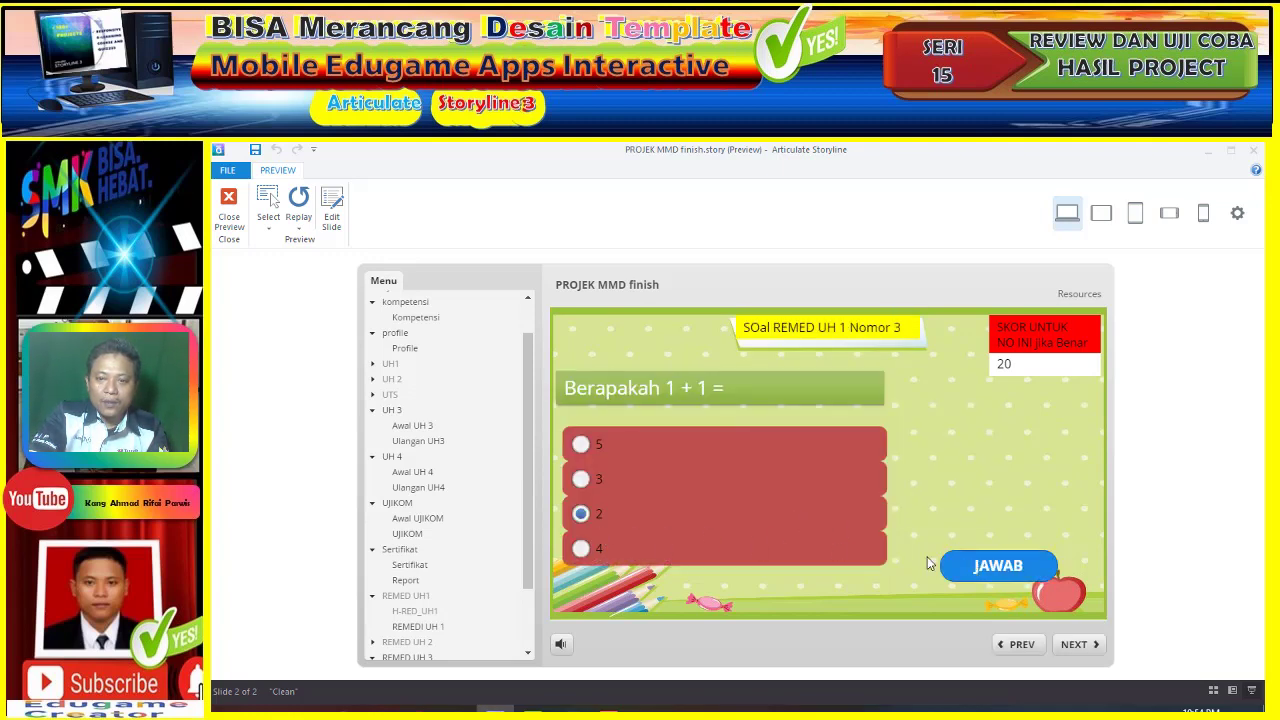
- Answer the remaining remedial questions with 2 to reach the 198-point results page
left_click(986, 566)
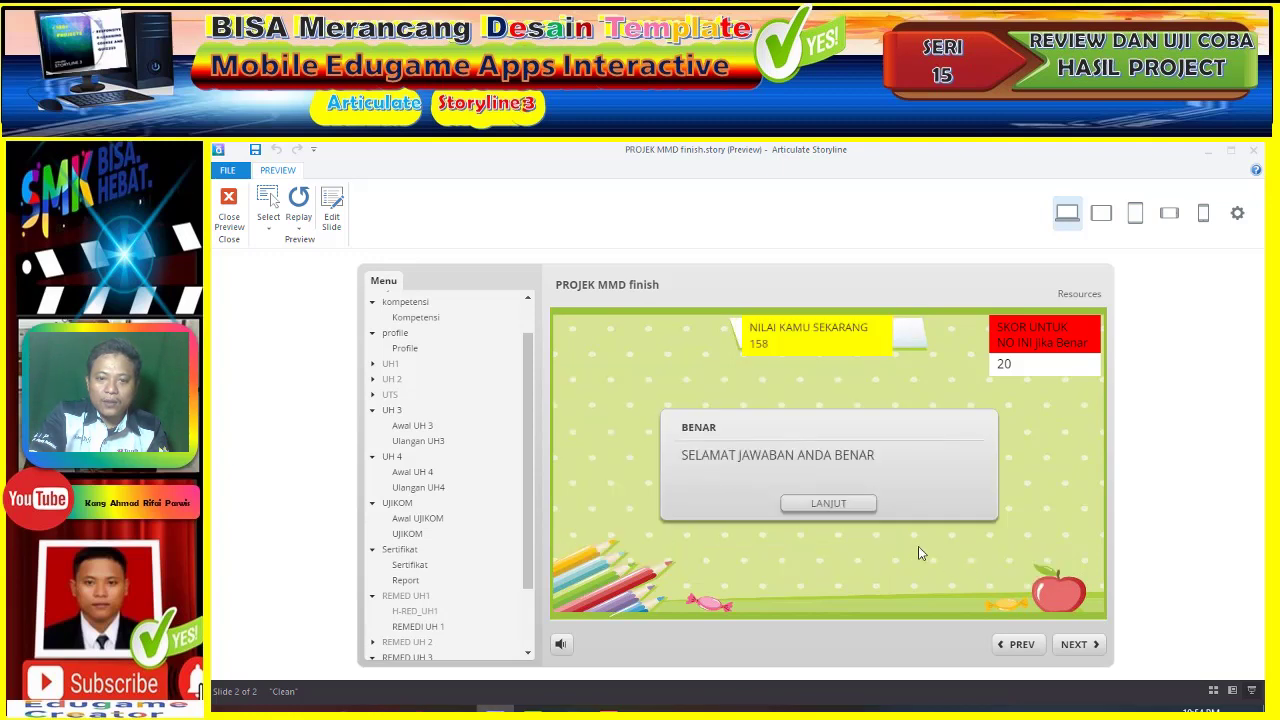
left_click(845, 508)
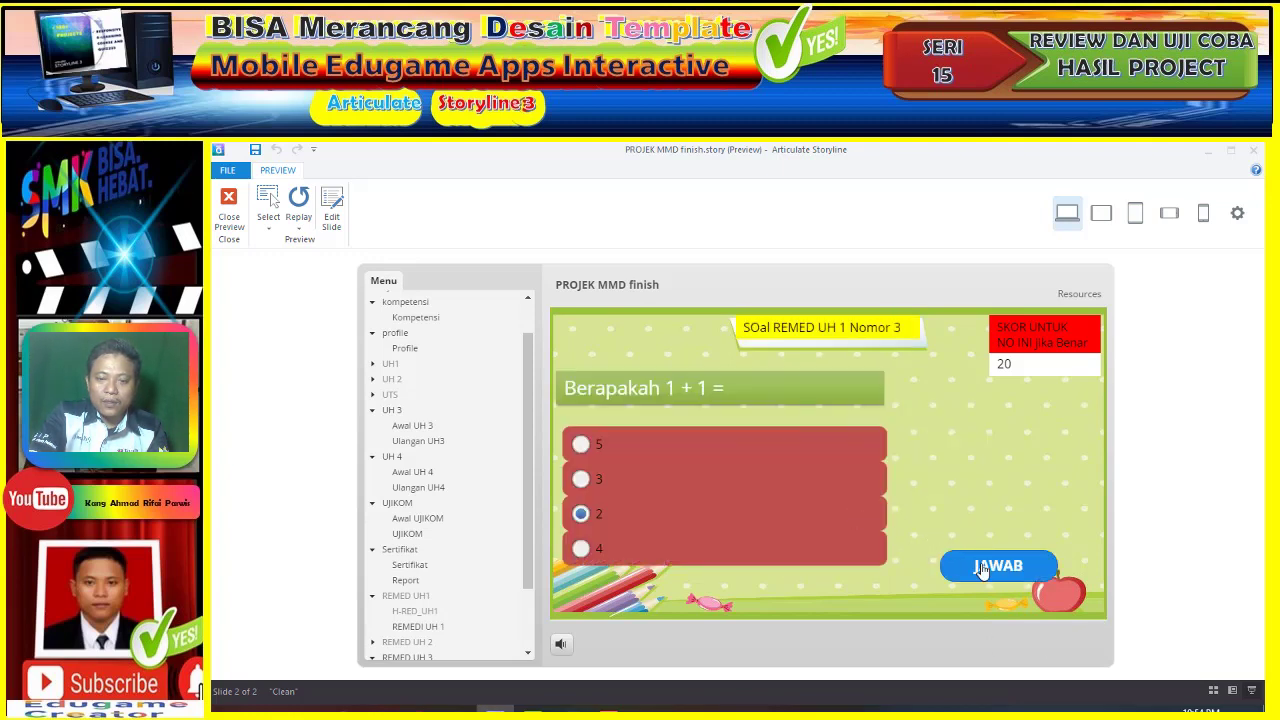
left_click(983, 567)
left_click(873, 510)
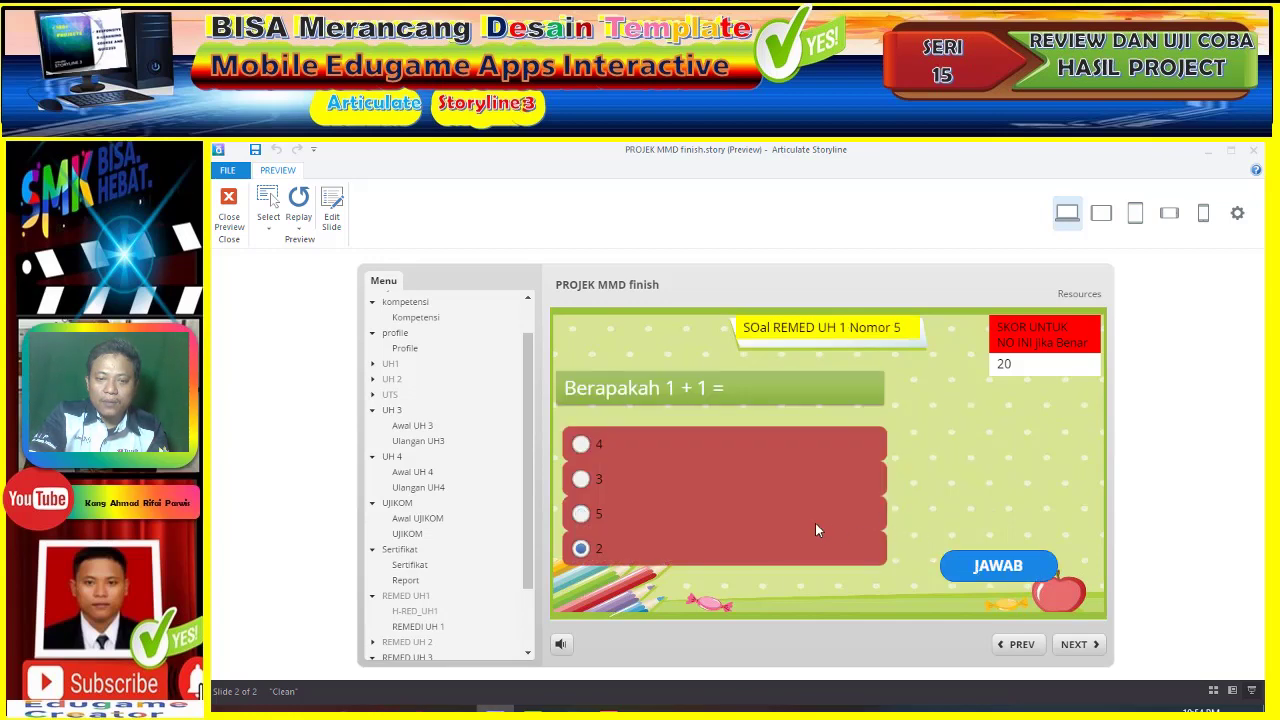
left_click(976, 567)
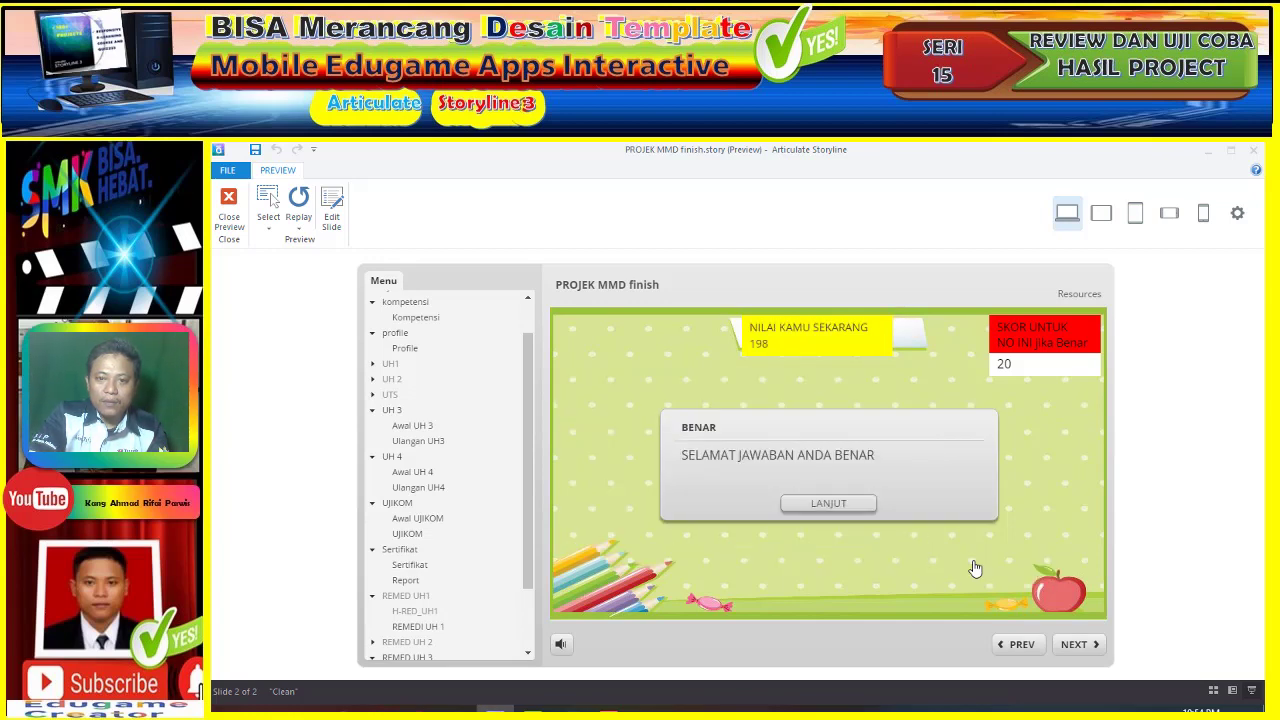
left_click(840, 503)
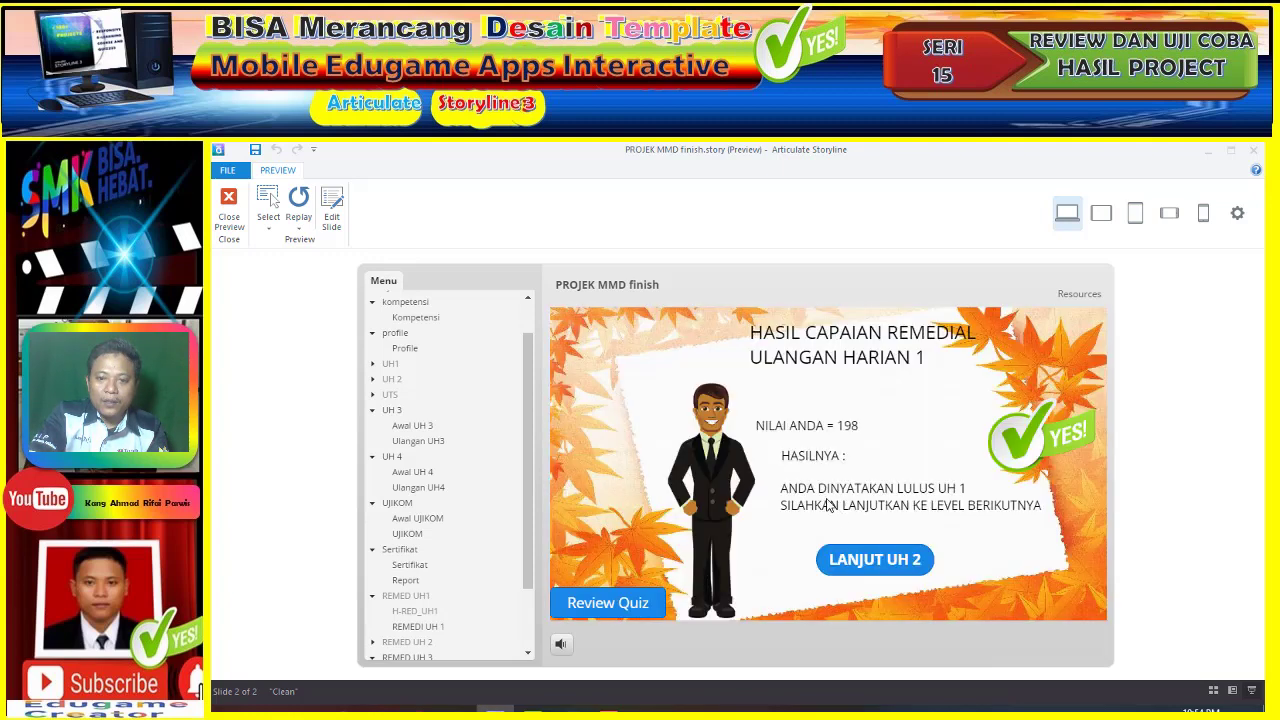
- Begin Ulangan Harian 2 and answer questions 1 and 2 by ticking harimau and KERBAU
left_click(864, 561)
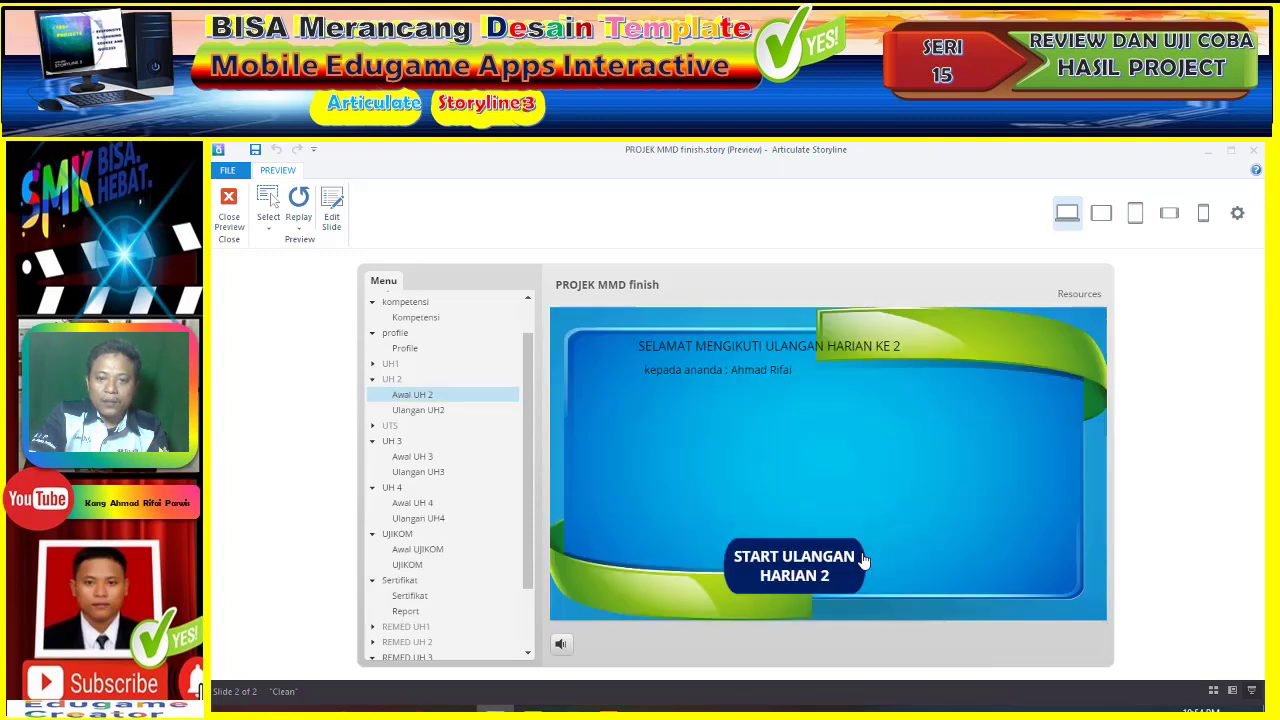
left_click(846, 554)
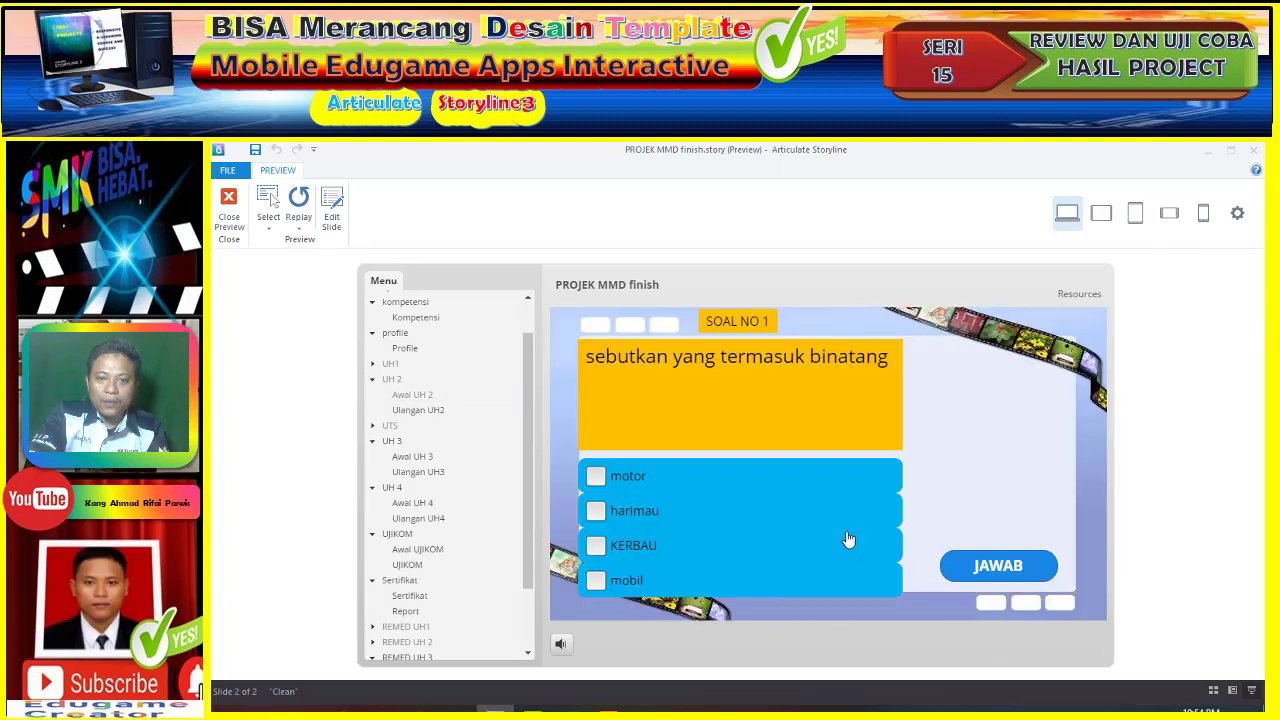
left_click(675, 516)
left_click(672, 547)
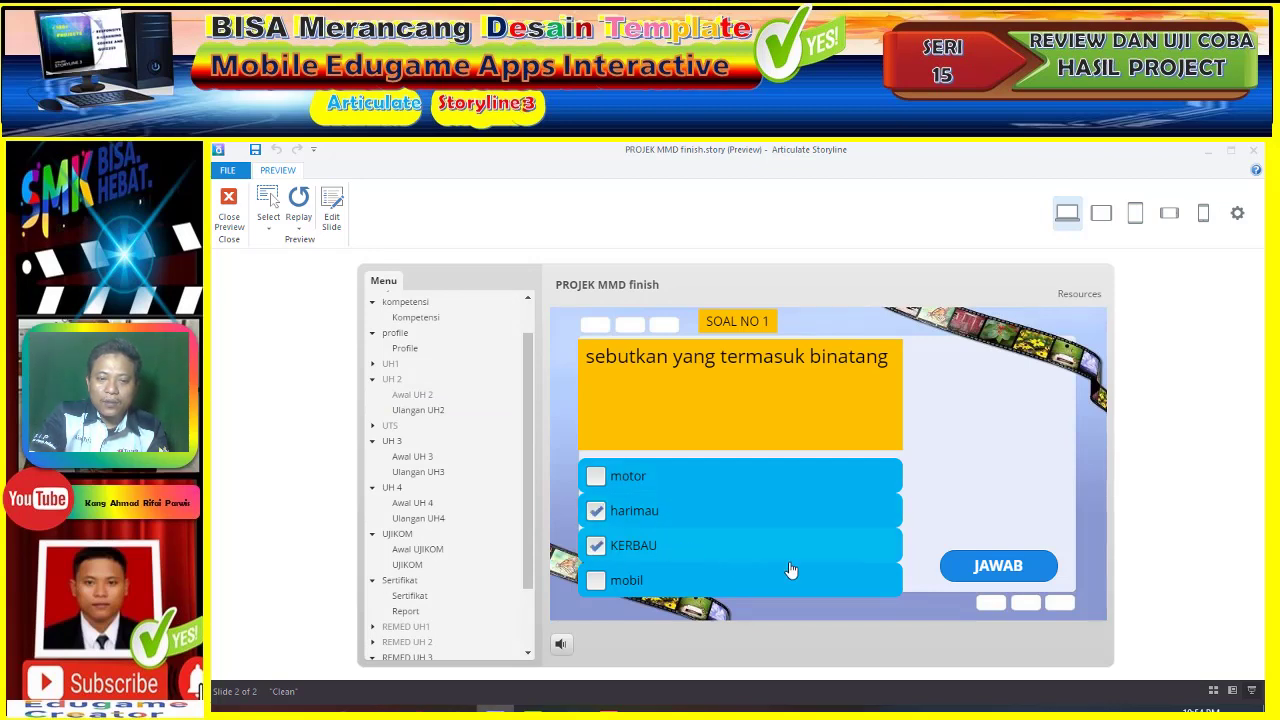
left_click(982, 570)
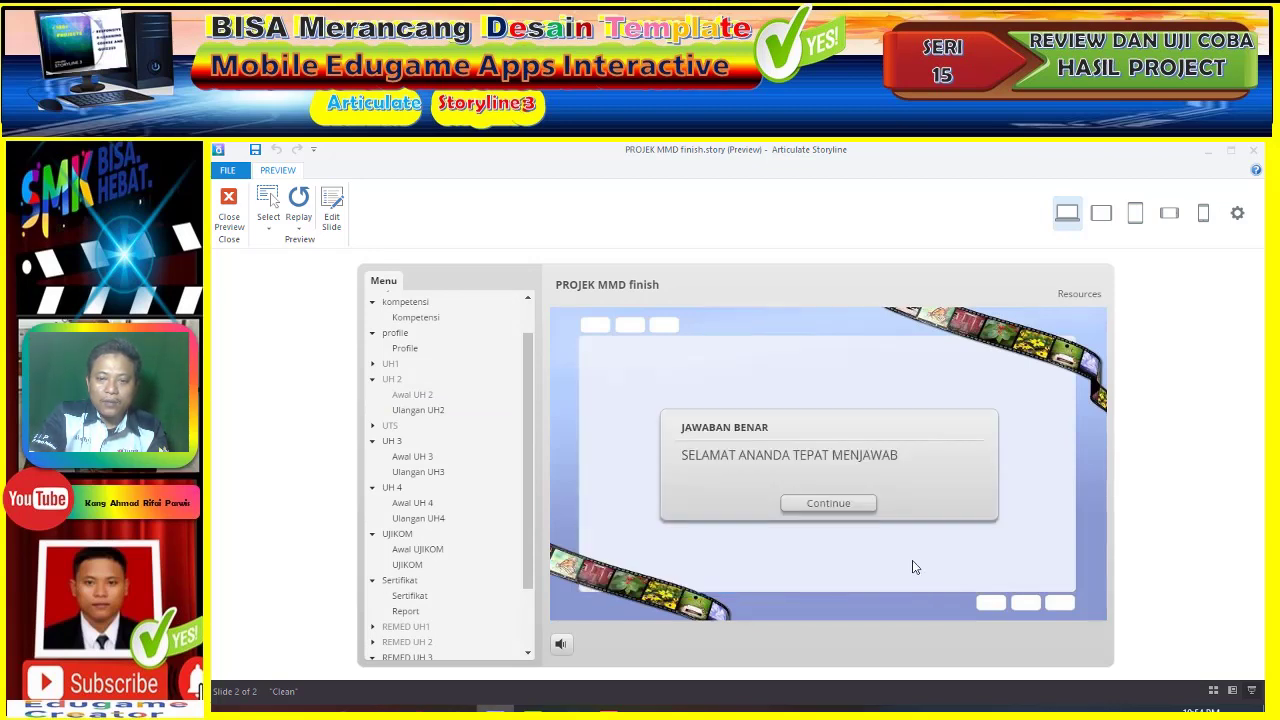
left_click(820, 507)
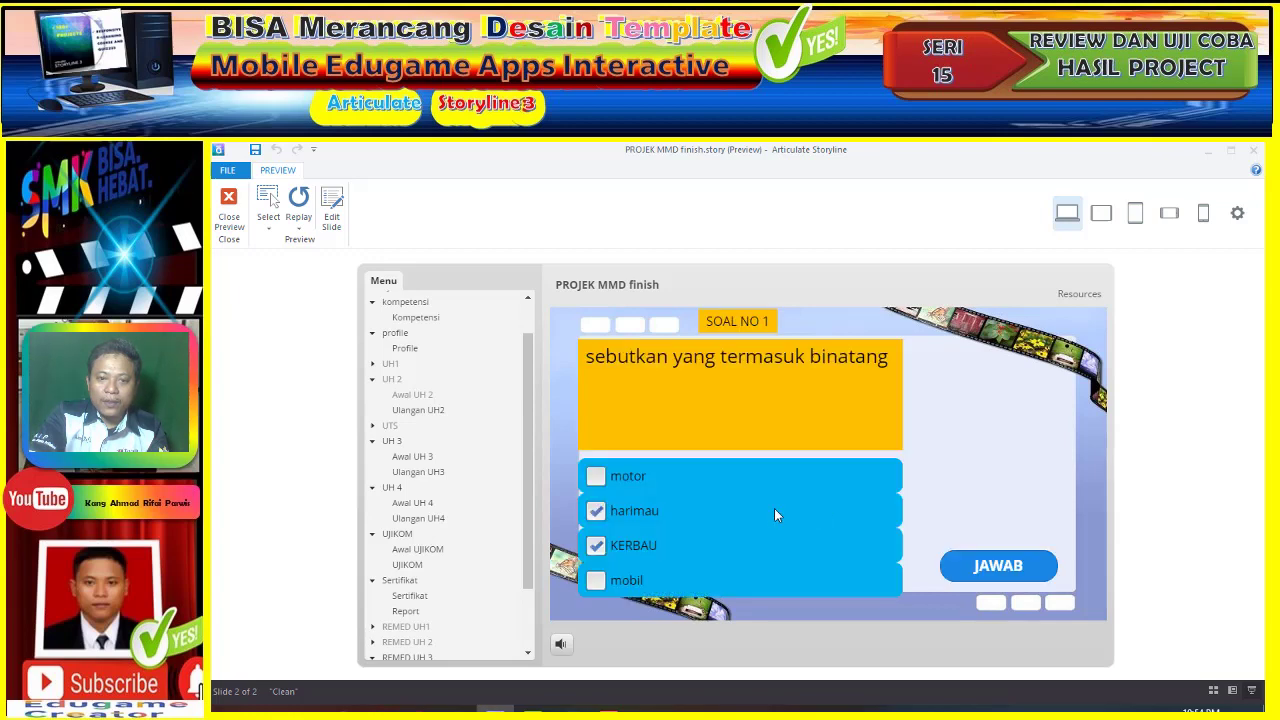
left_click(650, 514)
left_click(658, 582)
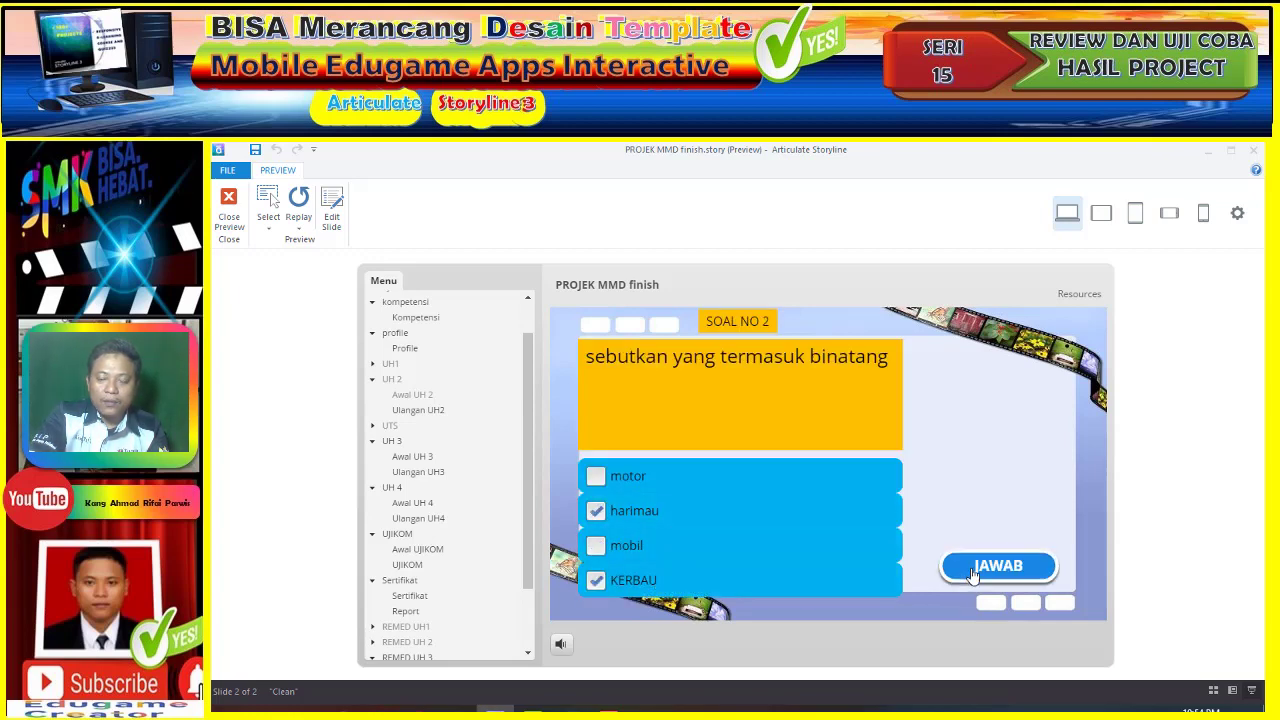
left_click(967, 577)
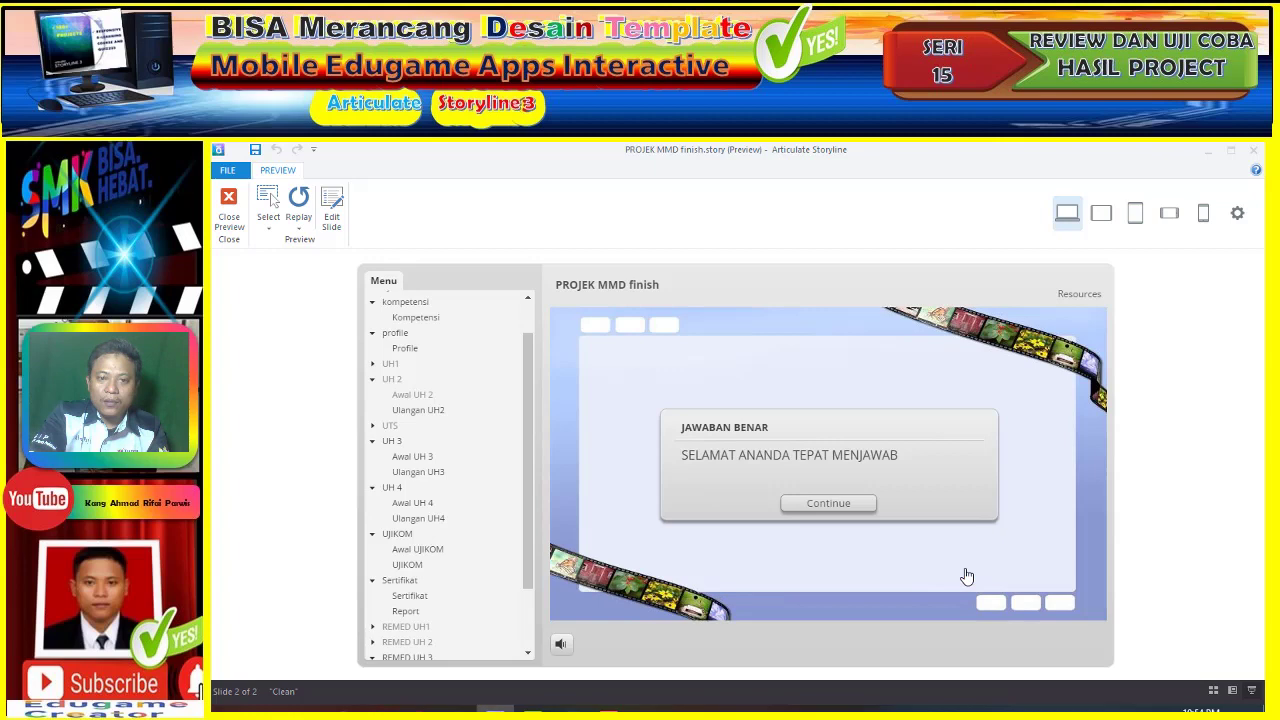
left_click(828, 503)
- Tick KERBAU and harimau as the animals for questions 3 and 4
left_click(679, 486)
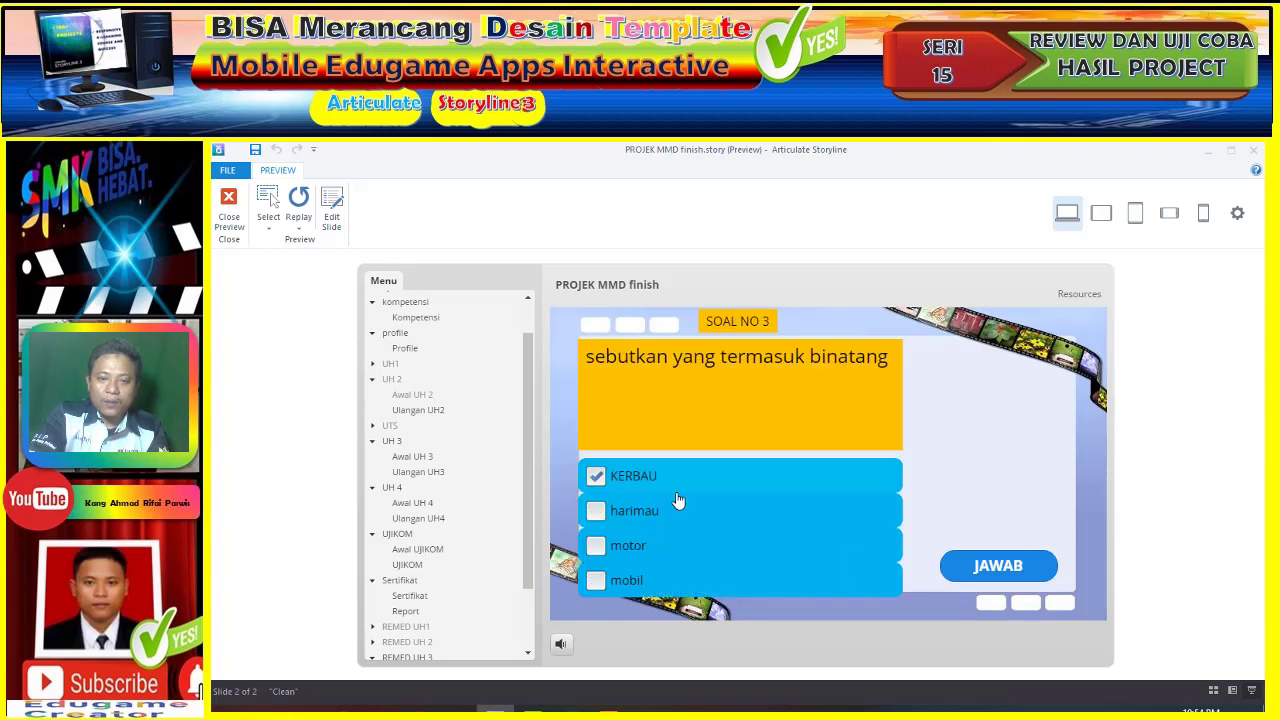
left_click(686, 515)
left_click(998, 568)
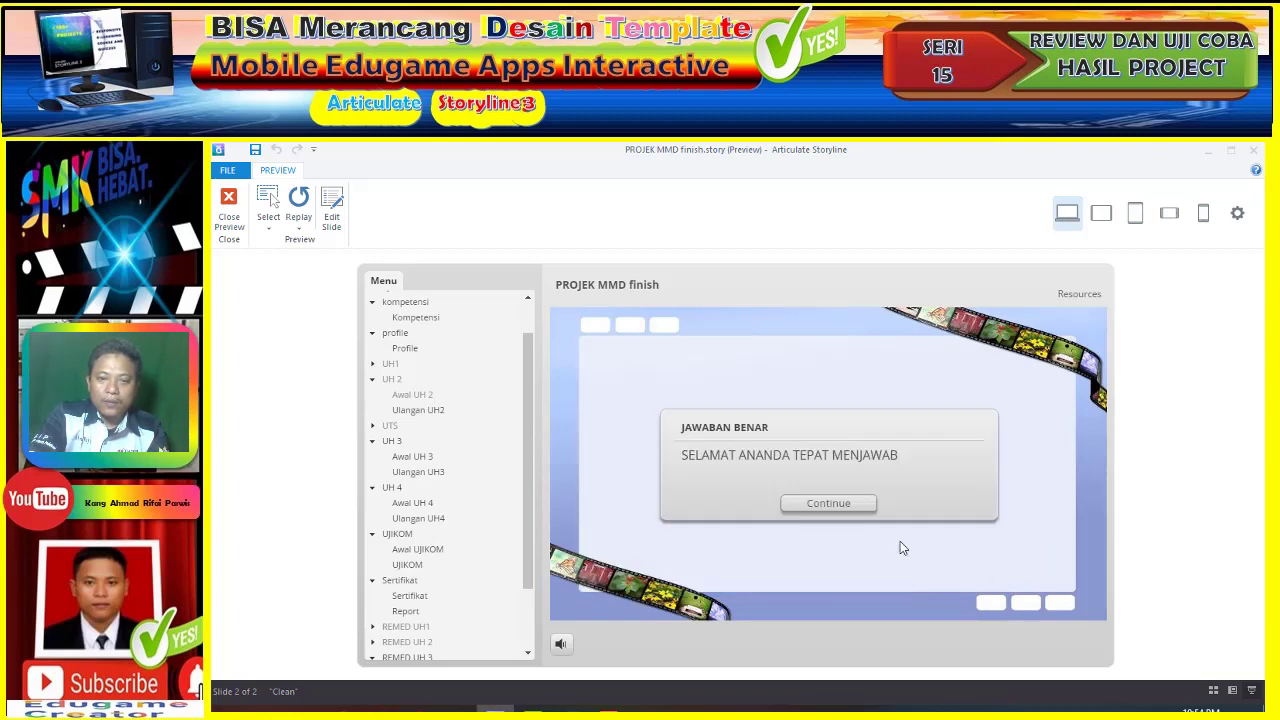
left_click(845, 507)
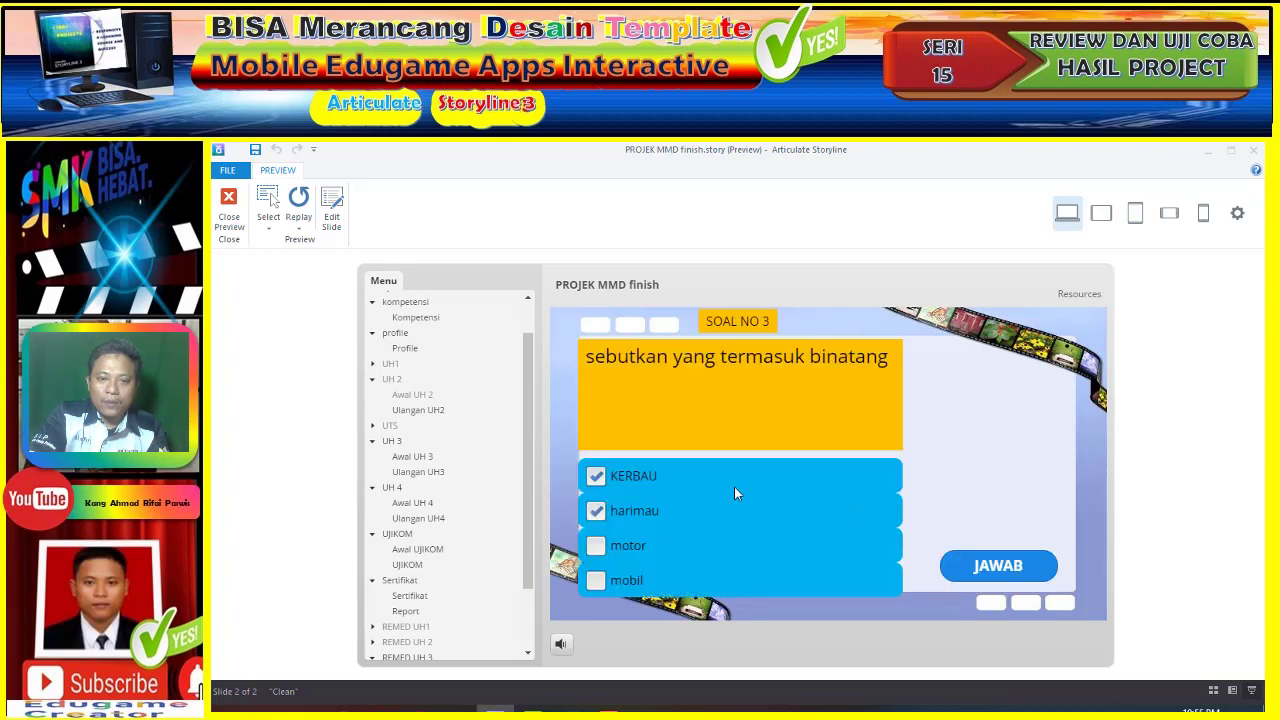
left_click(694, 516)
left_click(669, 581)
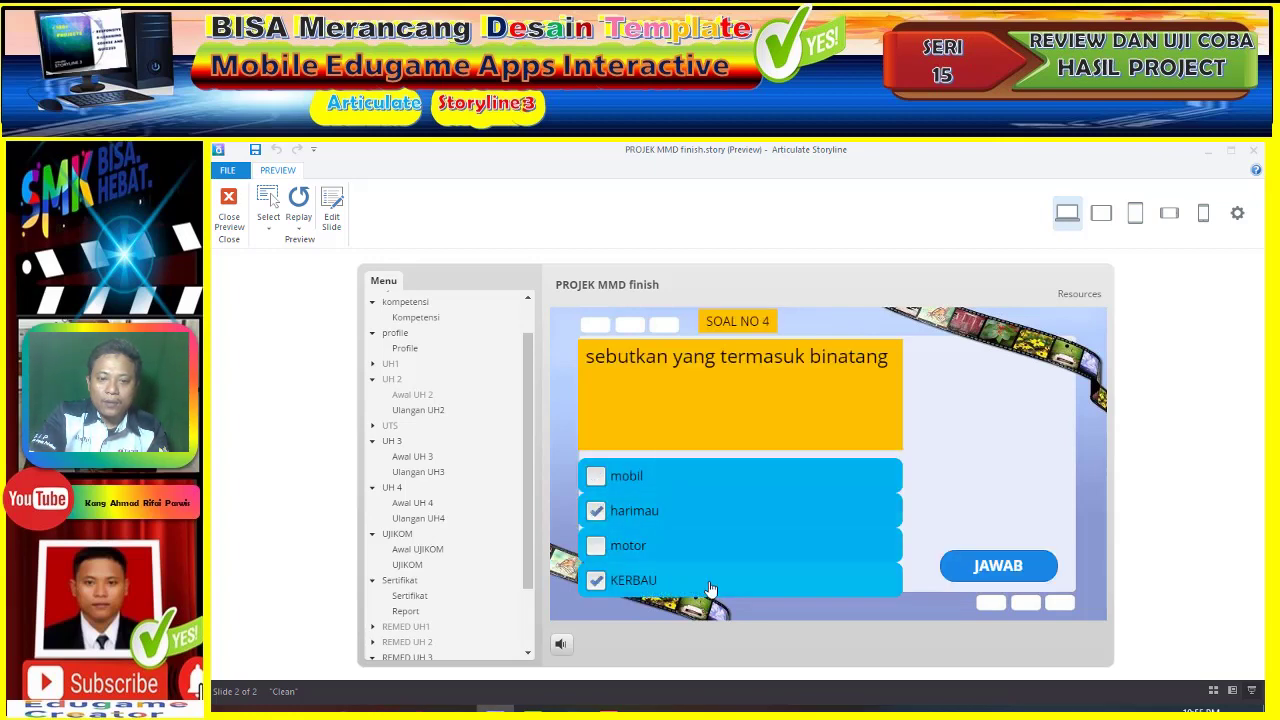
left_click(968, 577)
left_click(842, 508)
- Answer question 5 with KERBAU and harimau, then continue from the 100-point results to the UTS
left_click(666, 484)
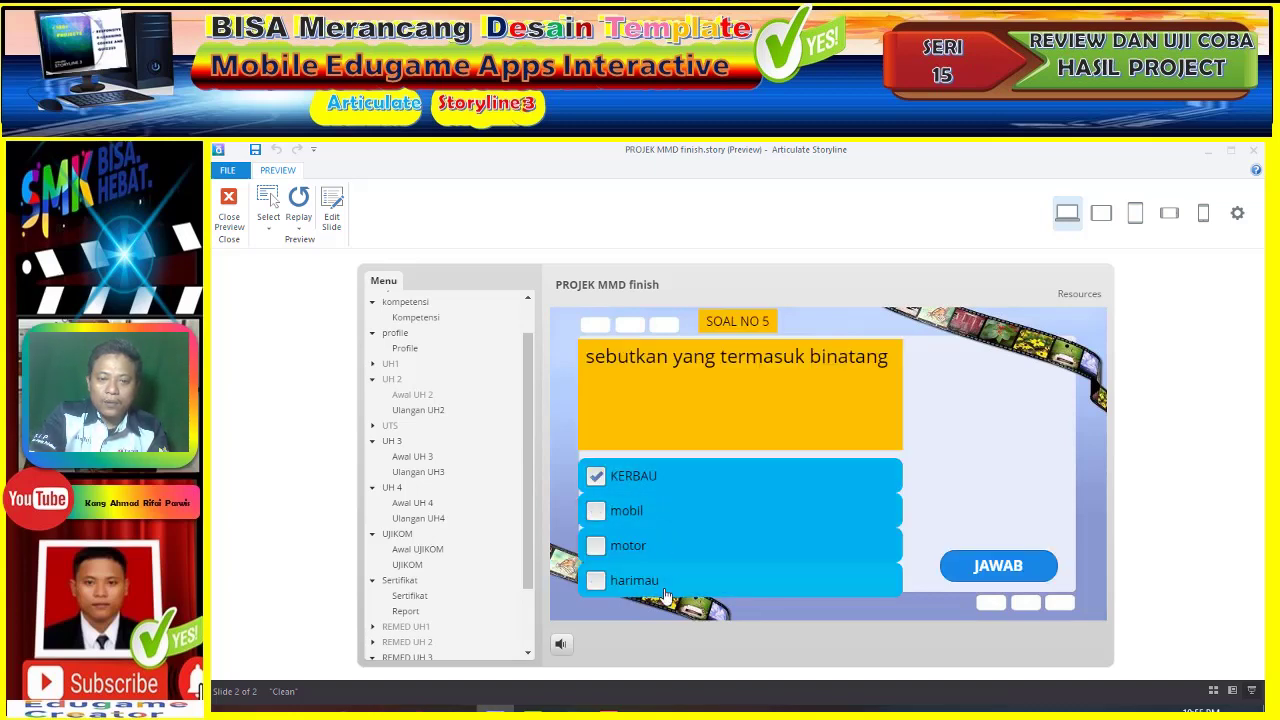
left_click(676, 587)
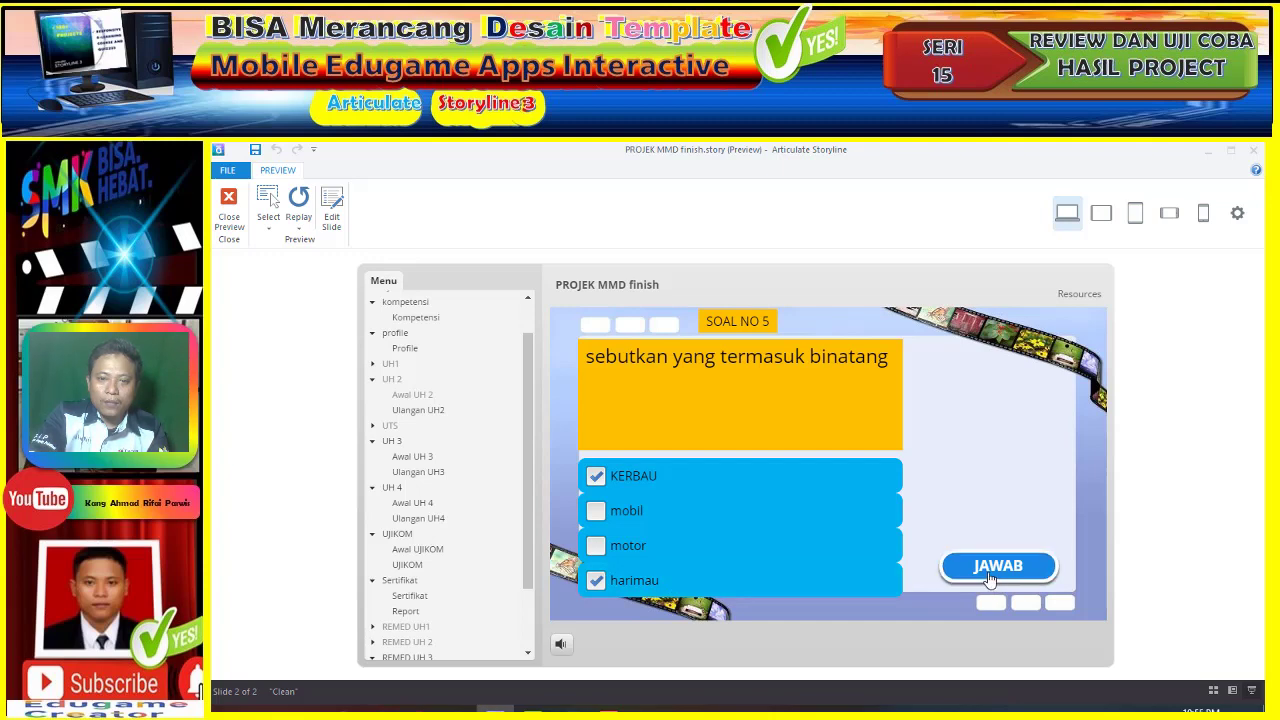
left_click(982, 578)
left_click(837, 507)
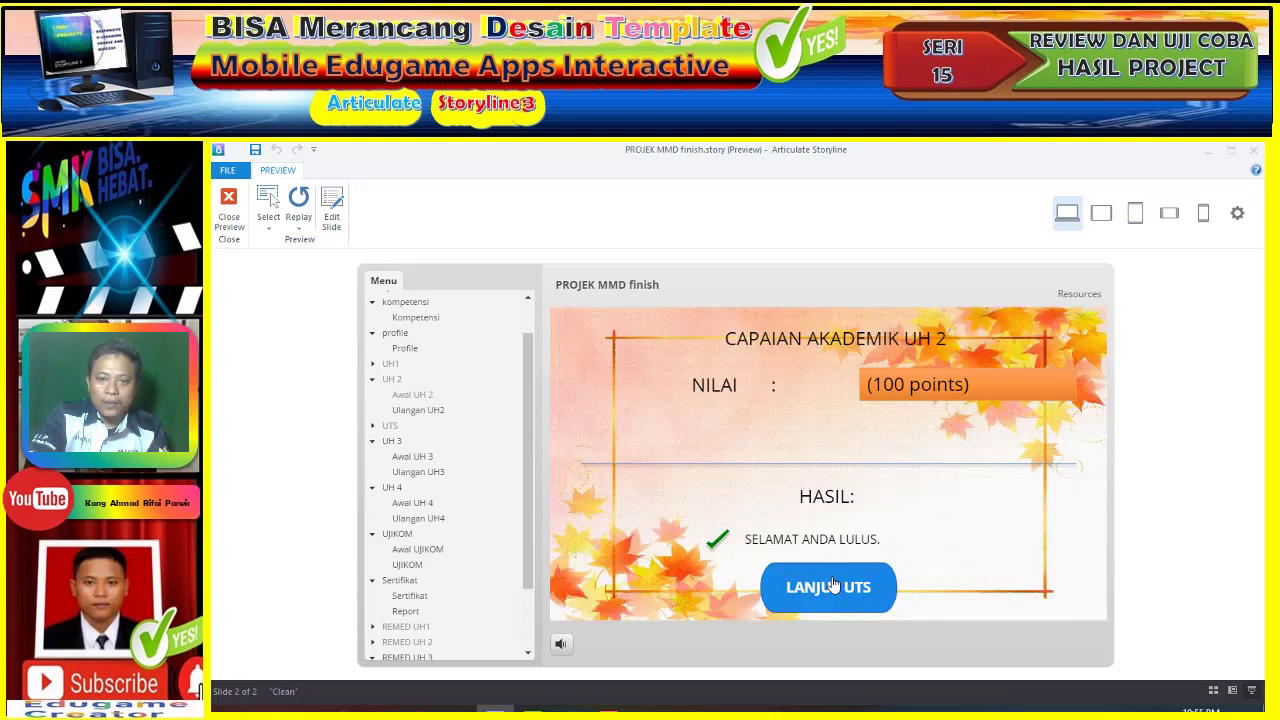
left_click(832, 586)
- Start the UTS and answer questions 1 and 2 with 2
left_click(811, 557)
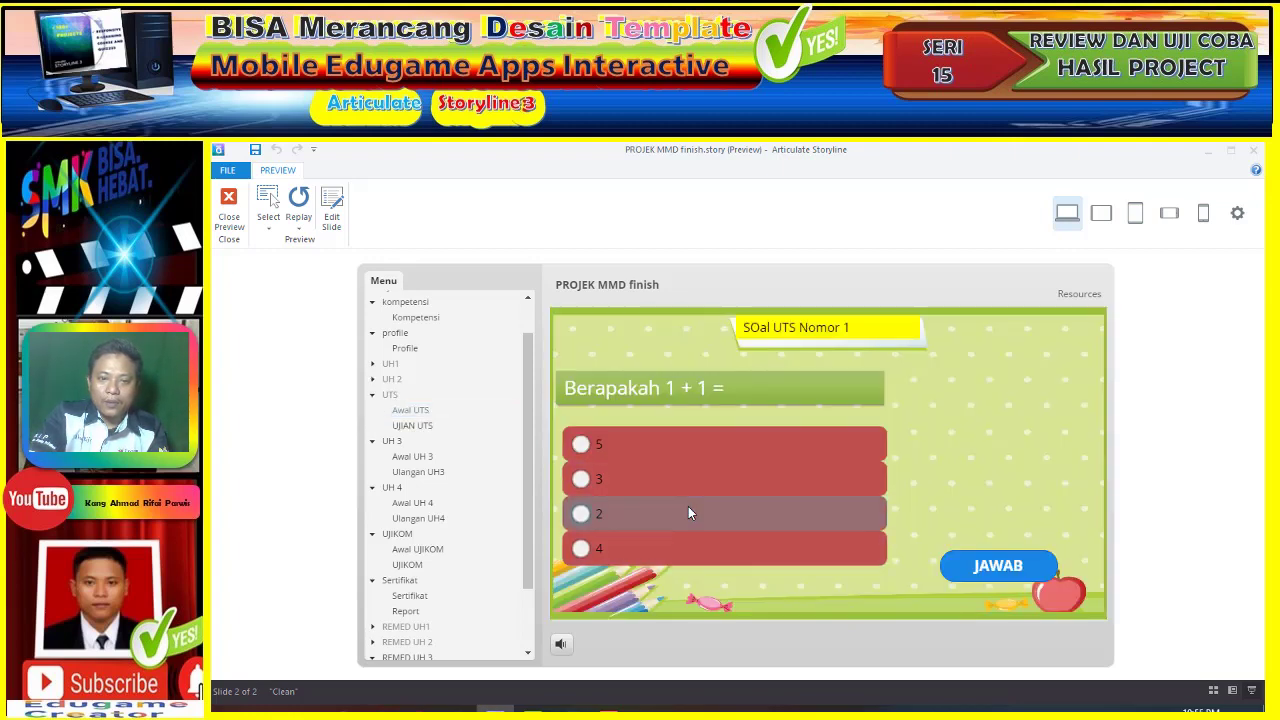
left_click(689, 513)
left_click(968, 572)
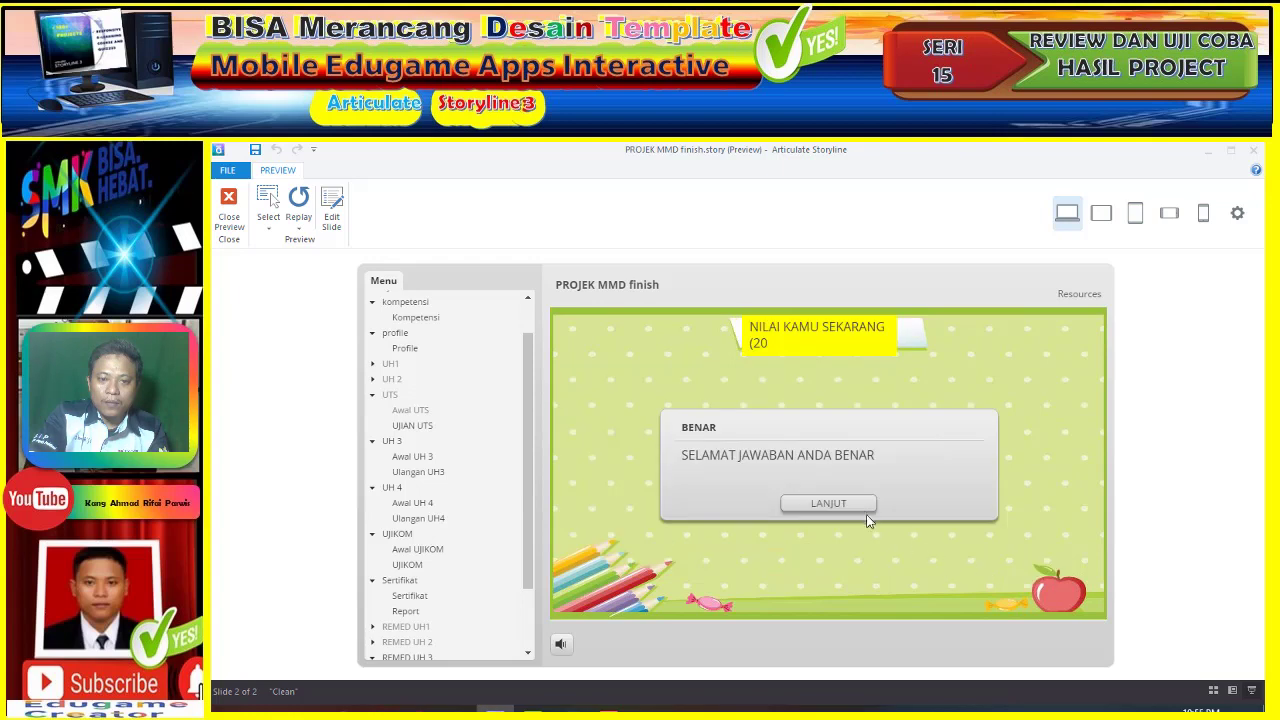
left_click(858, 508)
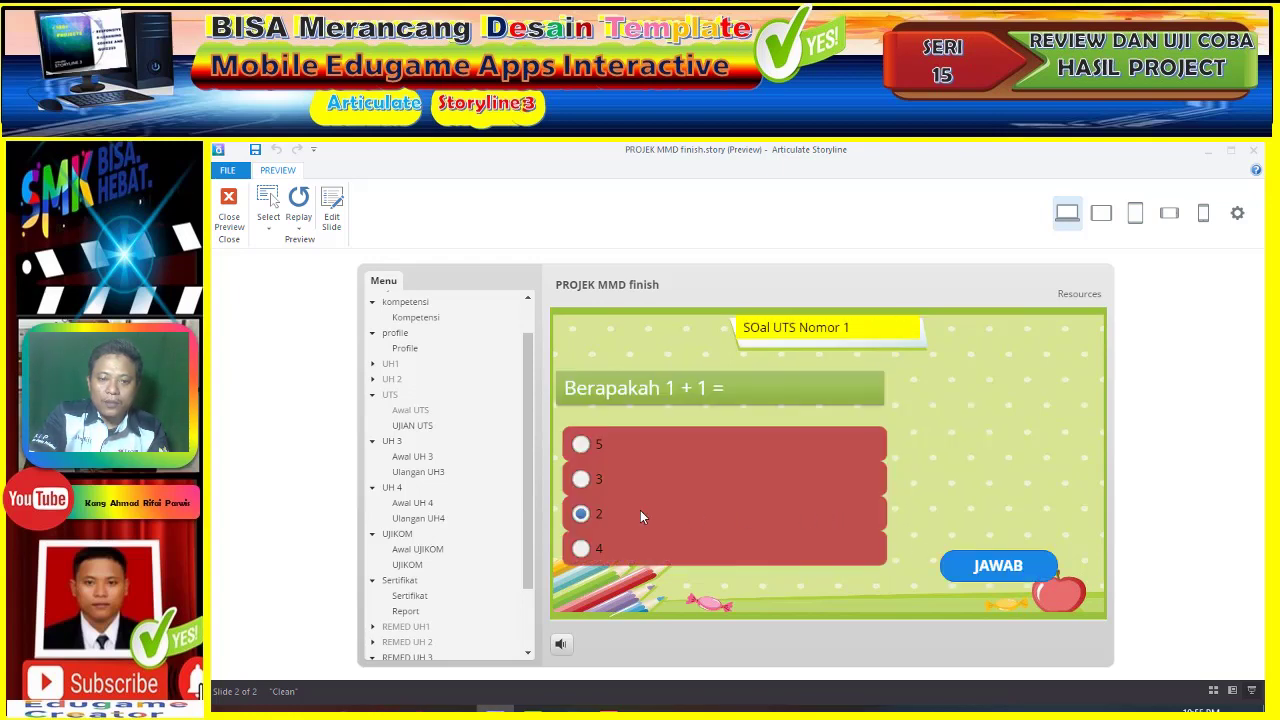
left_click(640, 516)
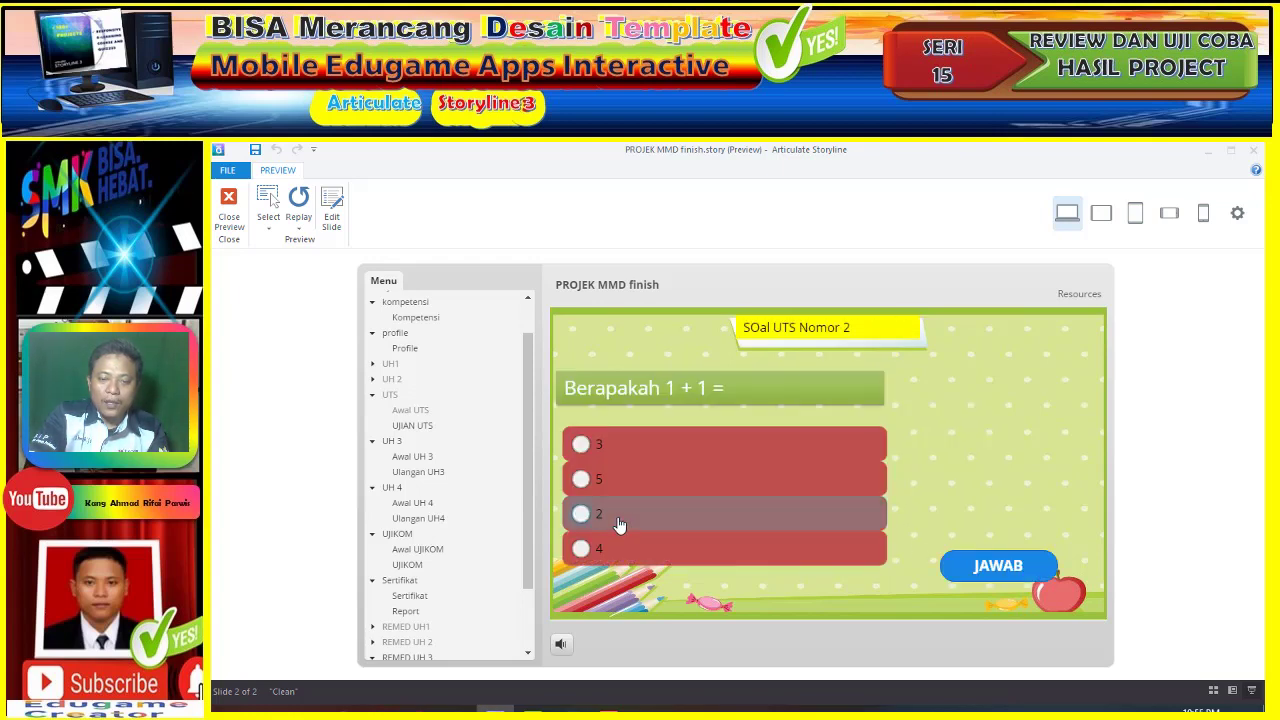
left_click(1003, 568)
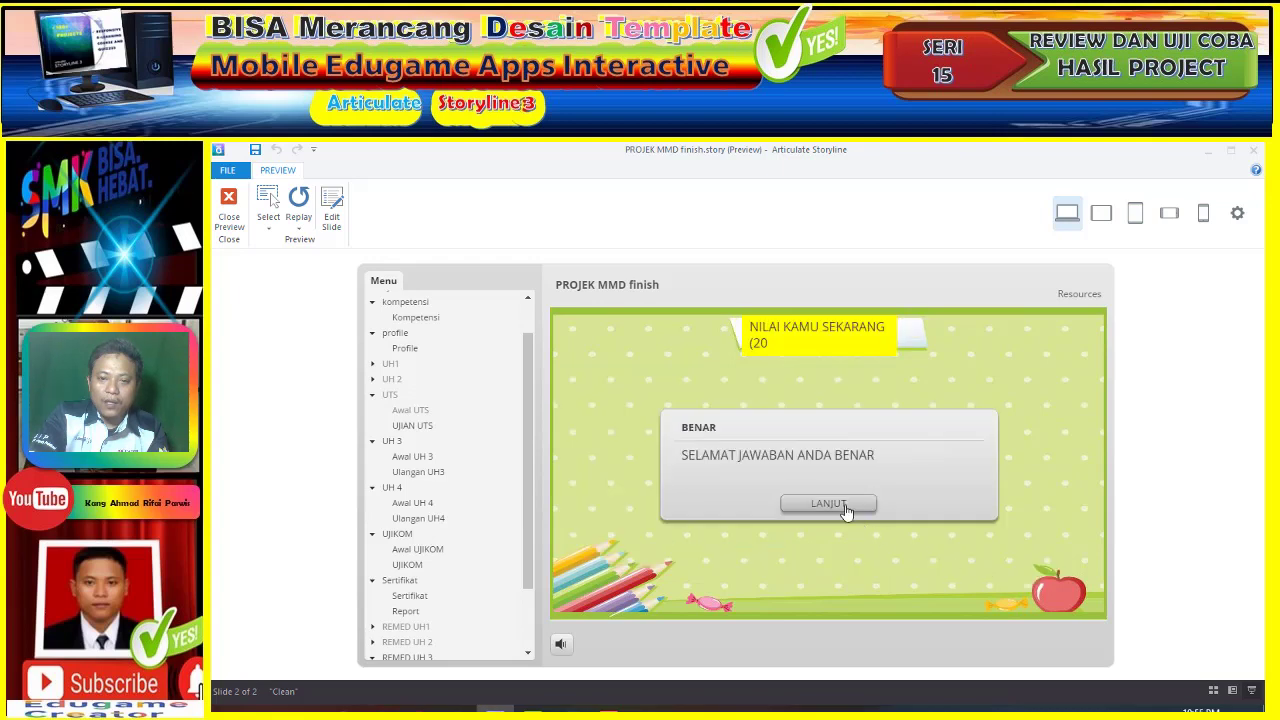
left_click(840, 509)
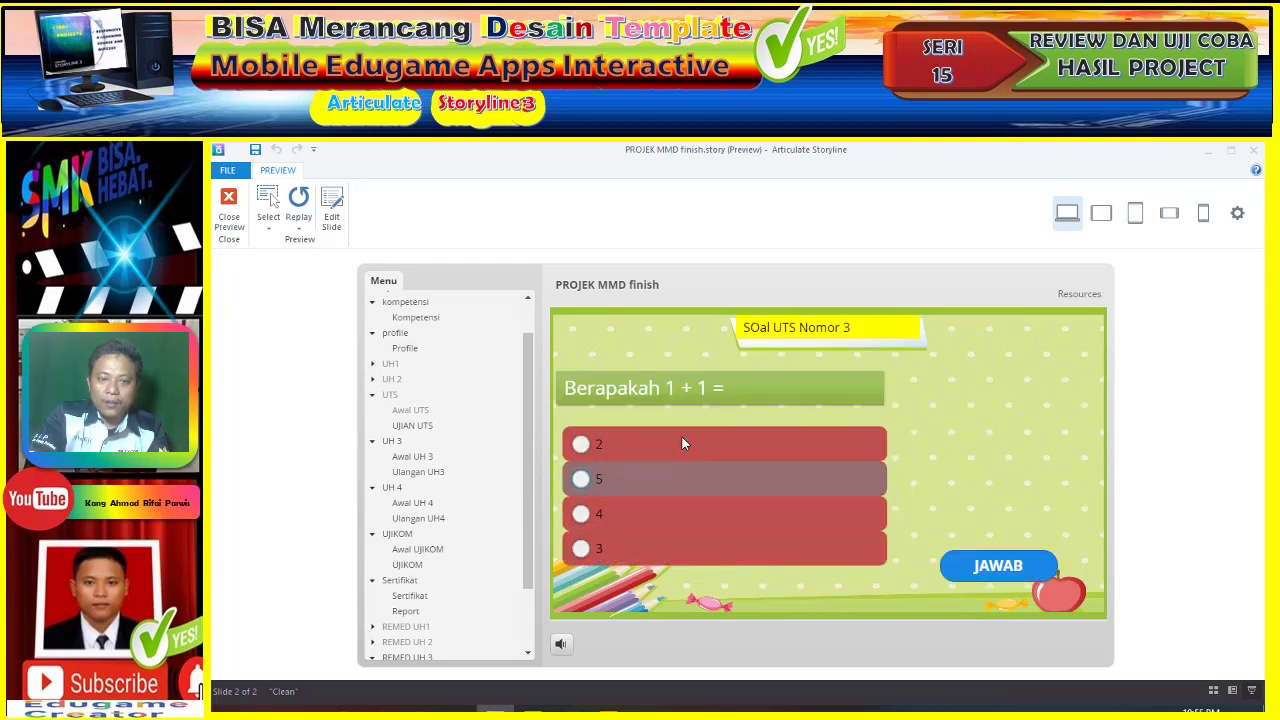
- Answer UTS questions 3, 4 and 5 with 2, all judged correct
left_click(1000, 567)
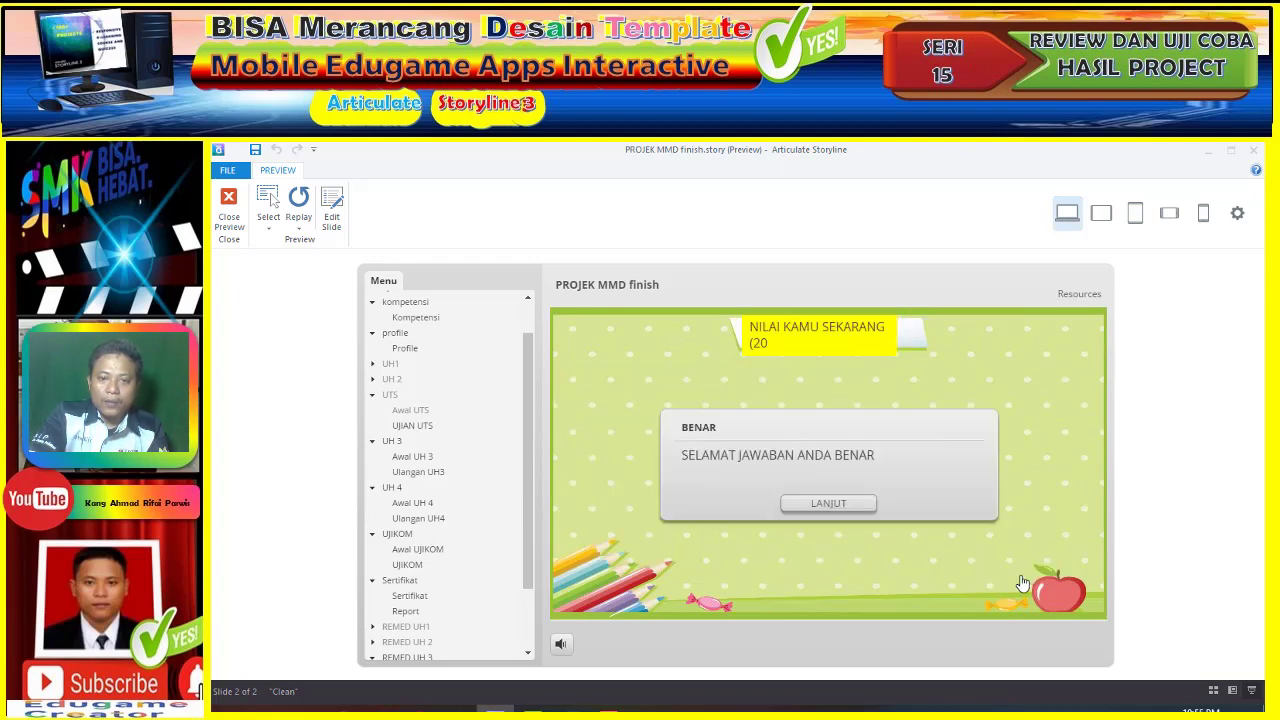
left_click(838, 504)
left_click(700, 478)
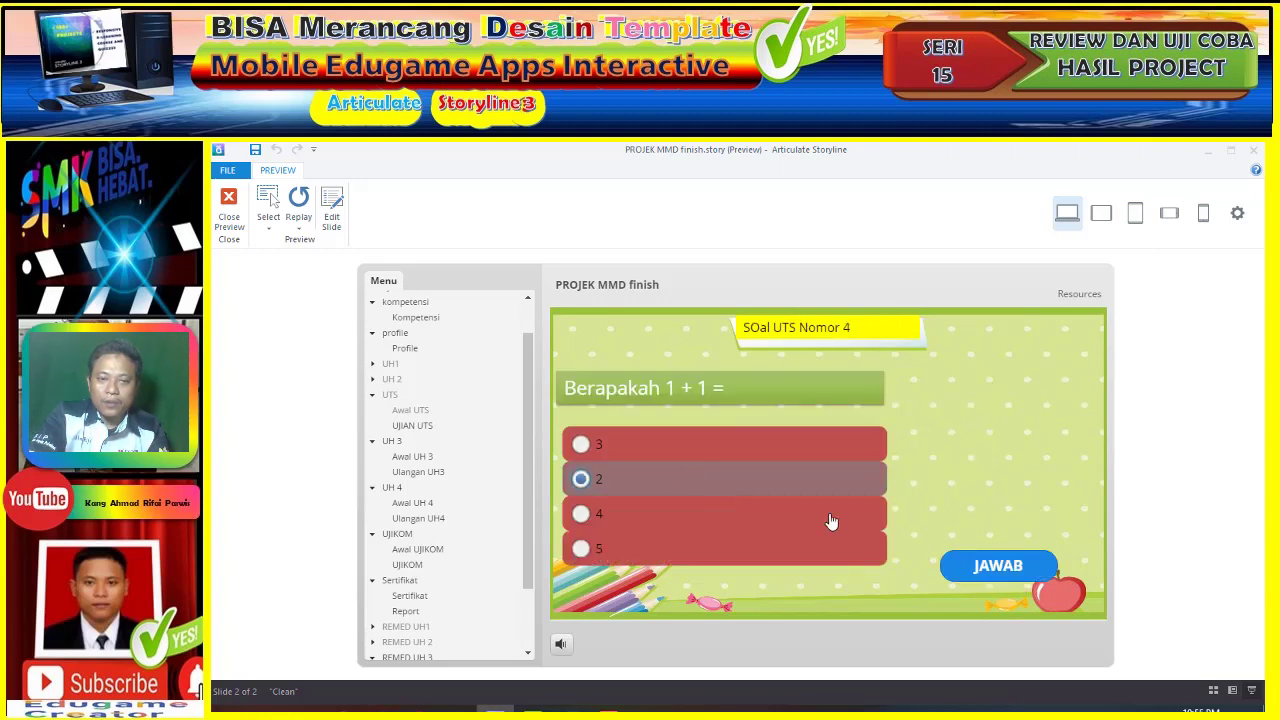
left_click(996, 567)
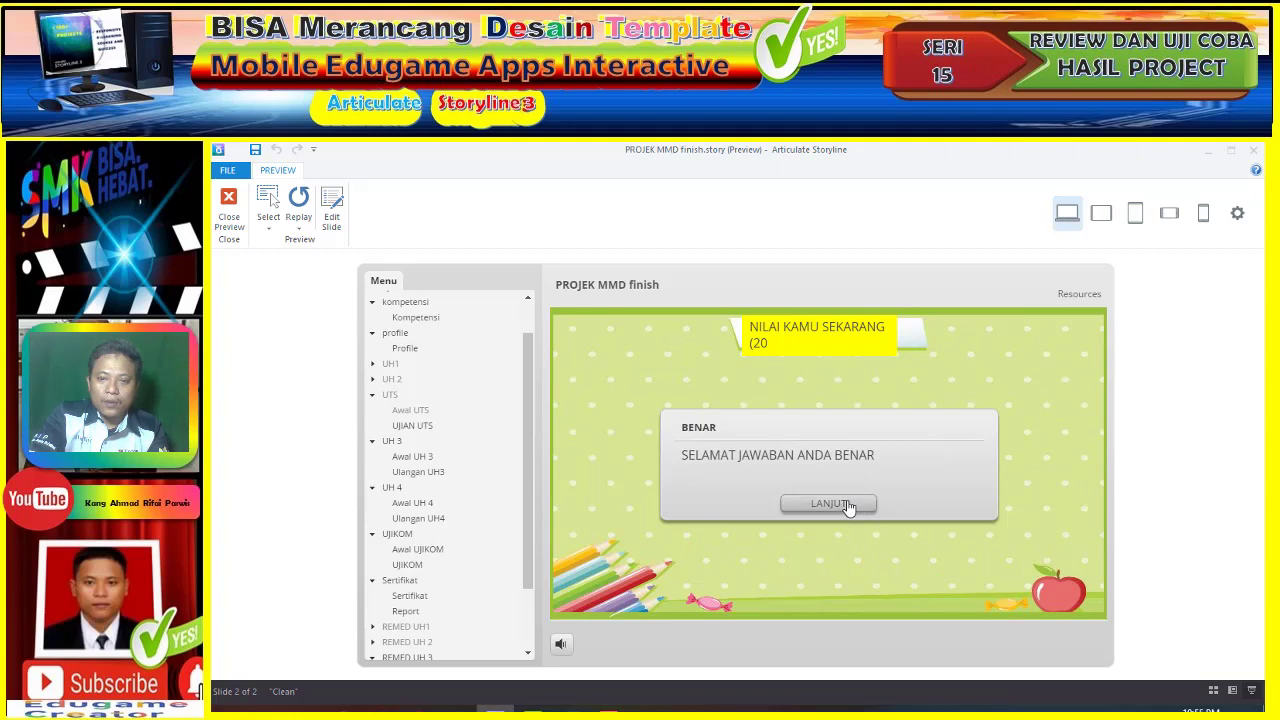
left_click(838, 504)
left_click(724, 514)
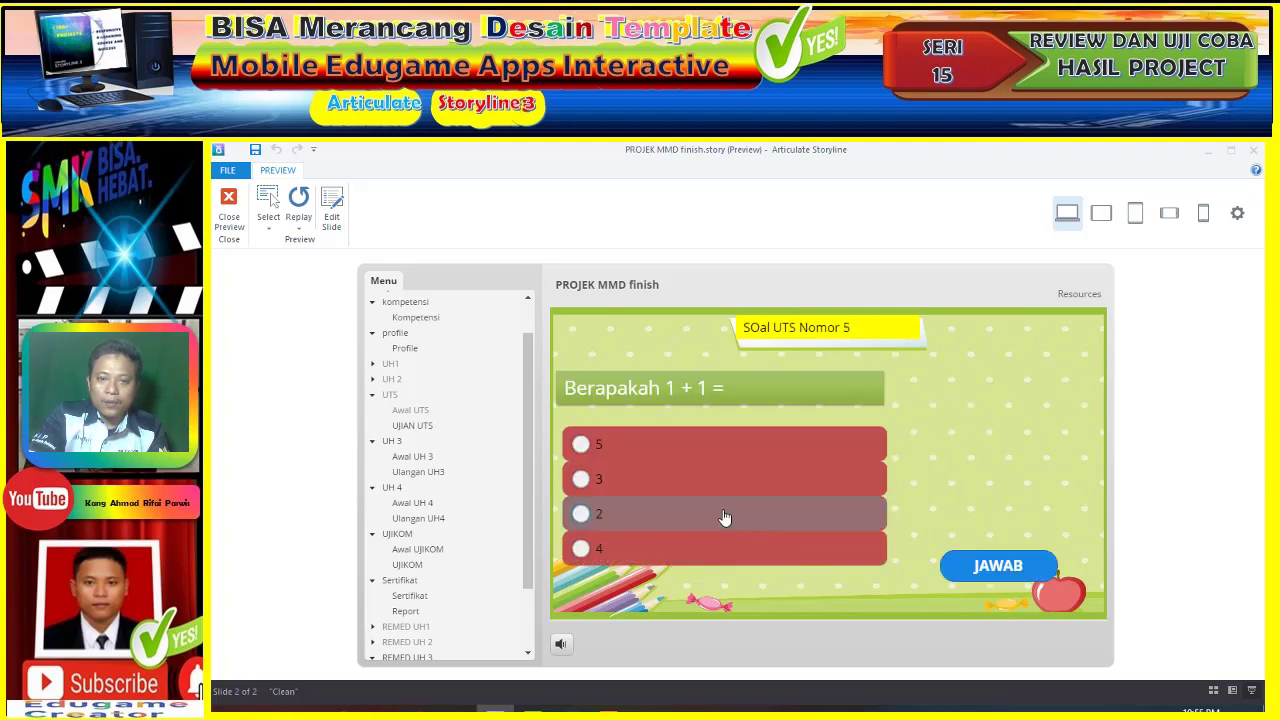
left_click(998, 566)
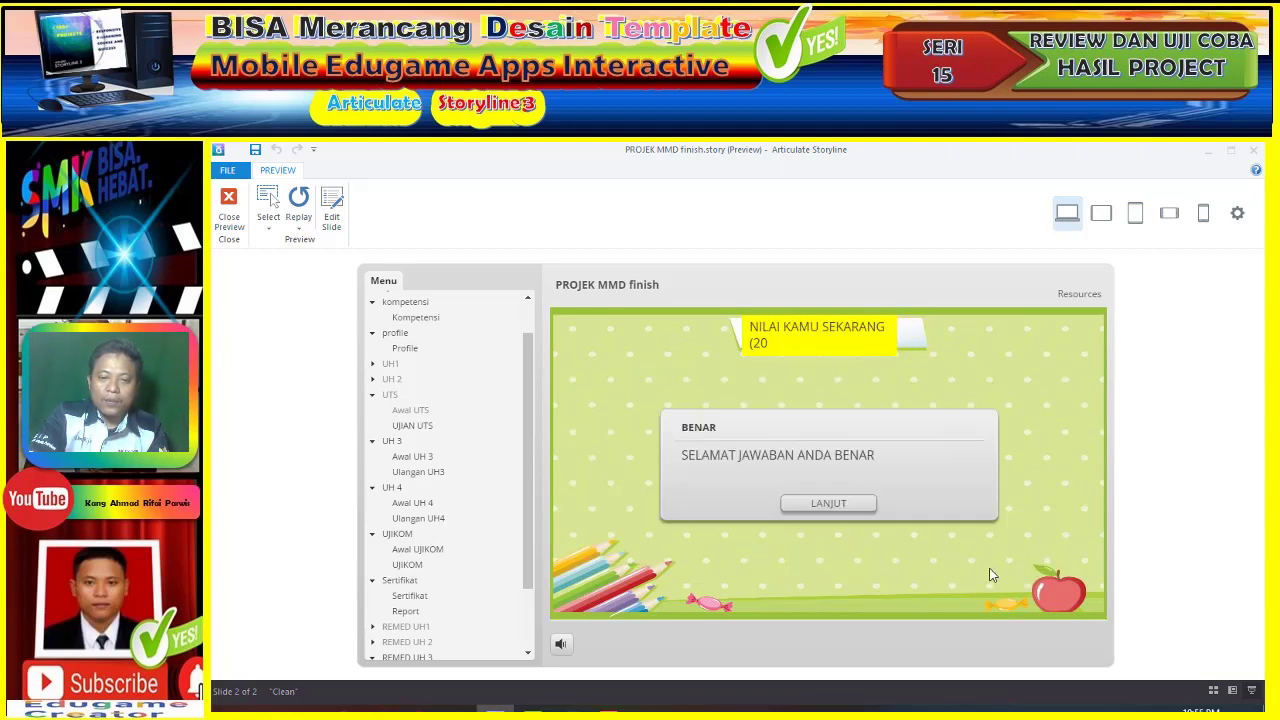
left_click(826, 506)
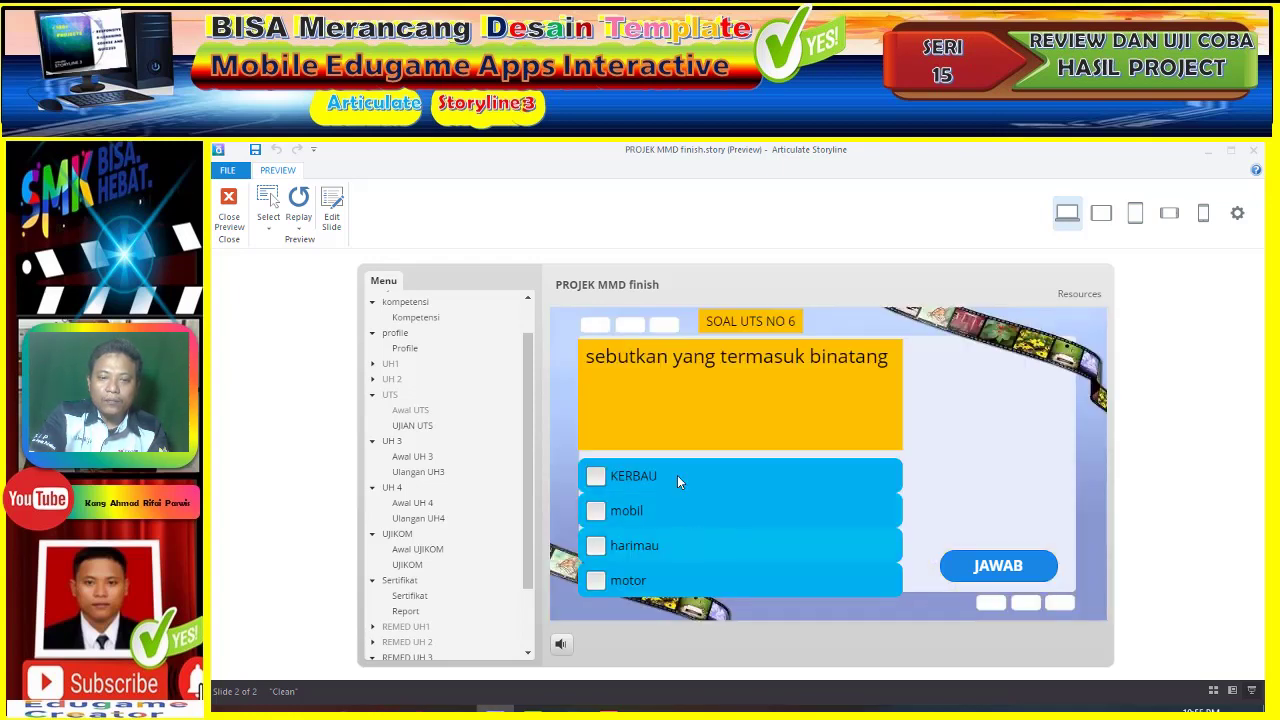
- Answer UTS questions 6 and 7 by ticking KERBAU and harimau, leaving mobil unticked
left_click(677, 545)
left_click(684, 480)
left_click(997, 566)
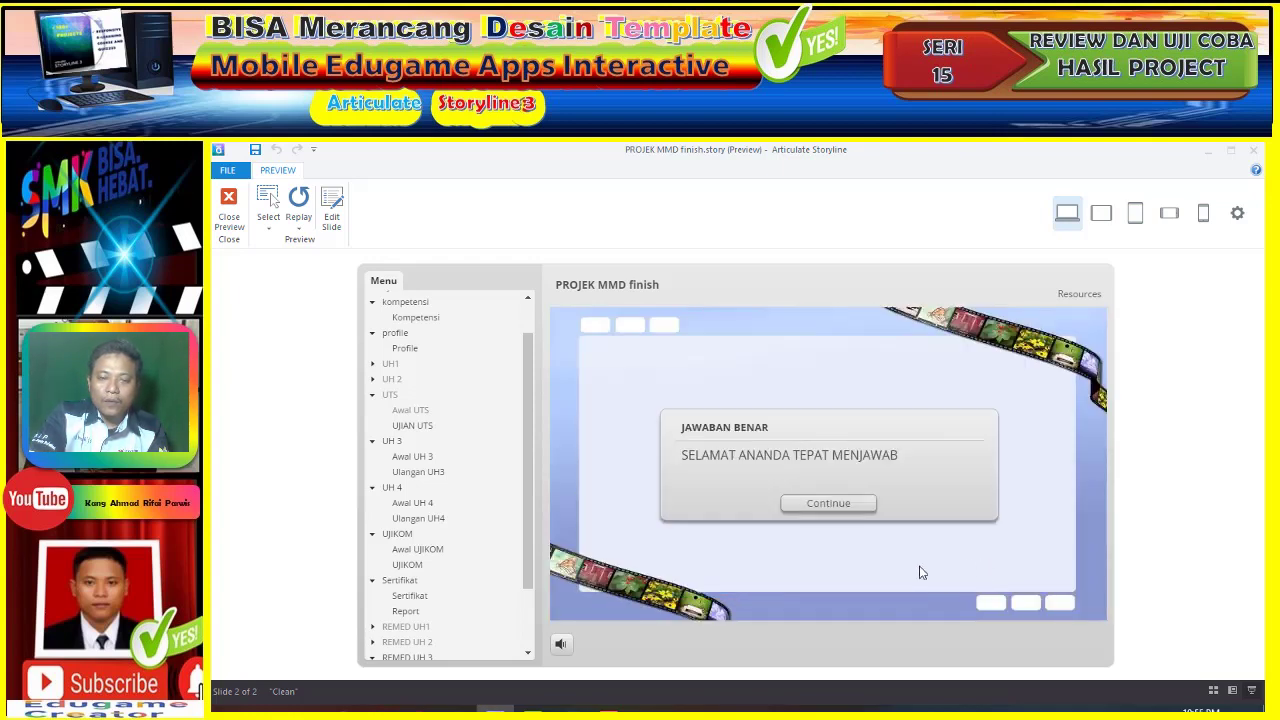
left_click(826, 504)
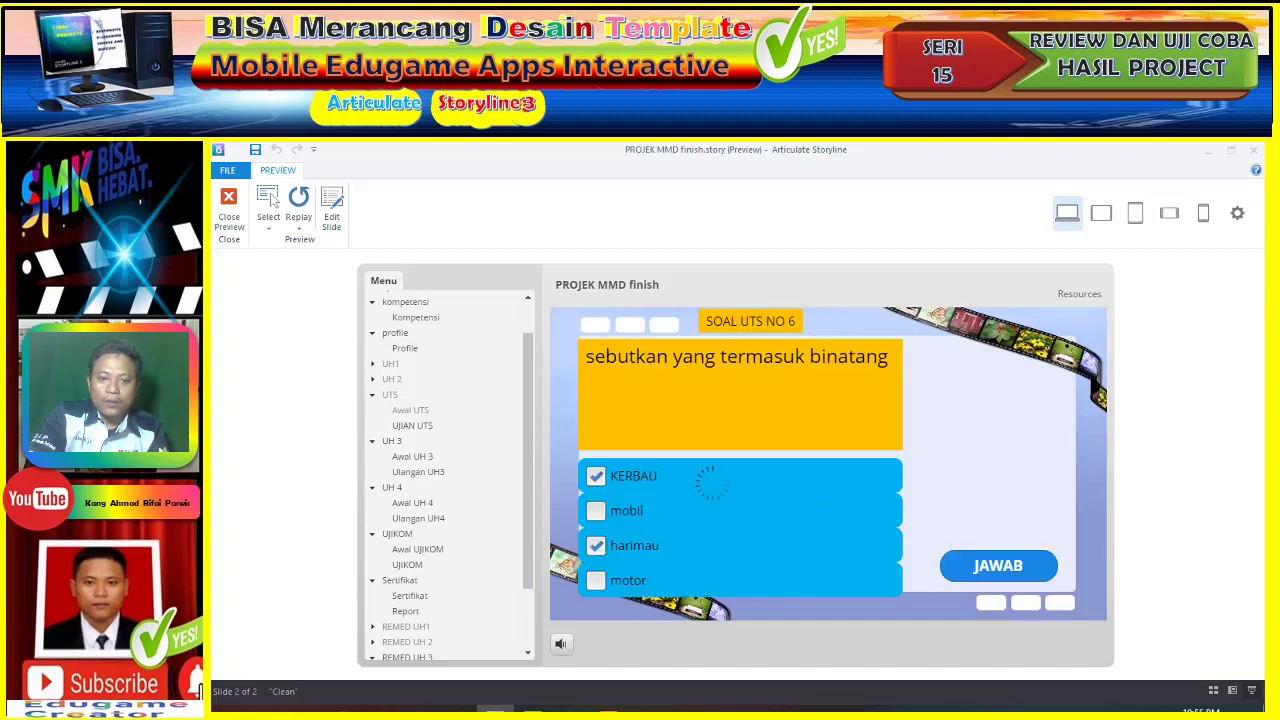
left_click(650, 486)
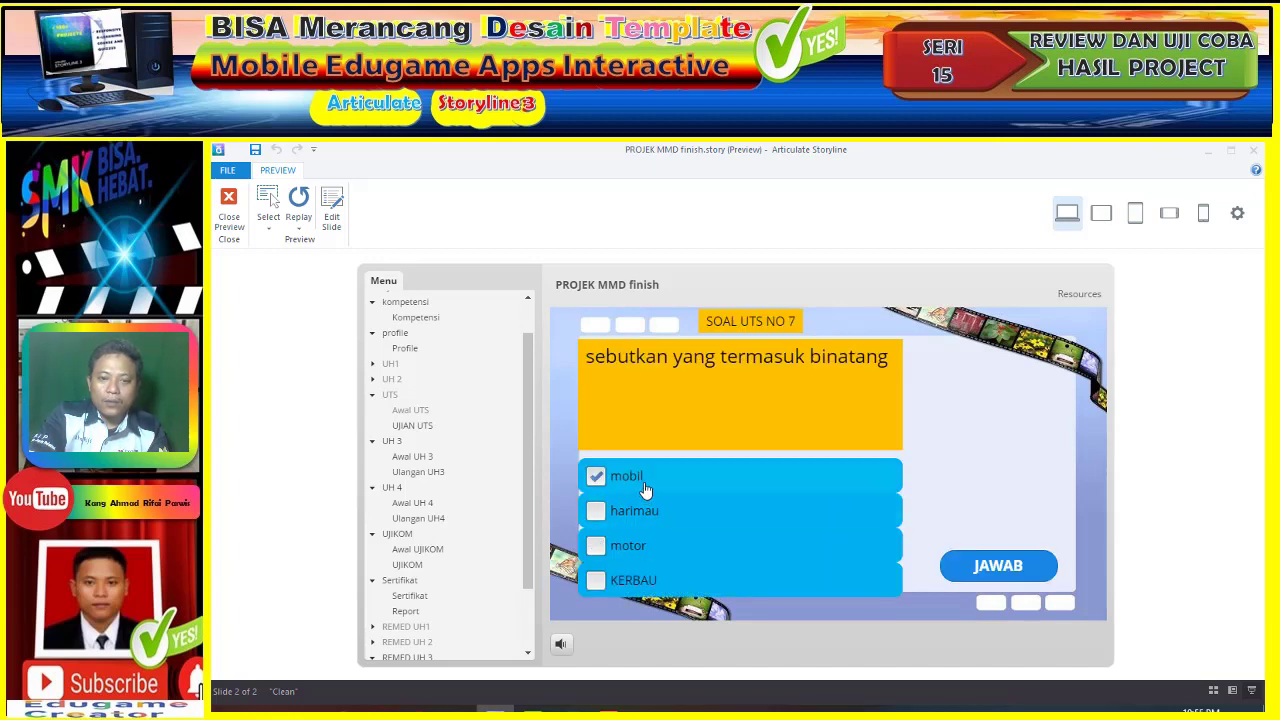
left_click(646, 486)
left_click(648, 580)
left_click(964, 570)
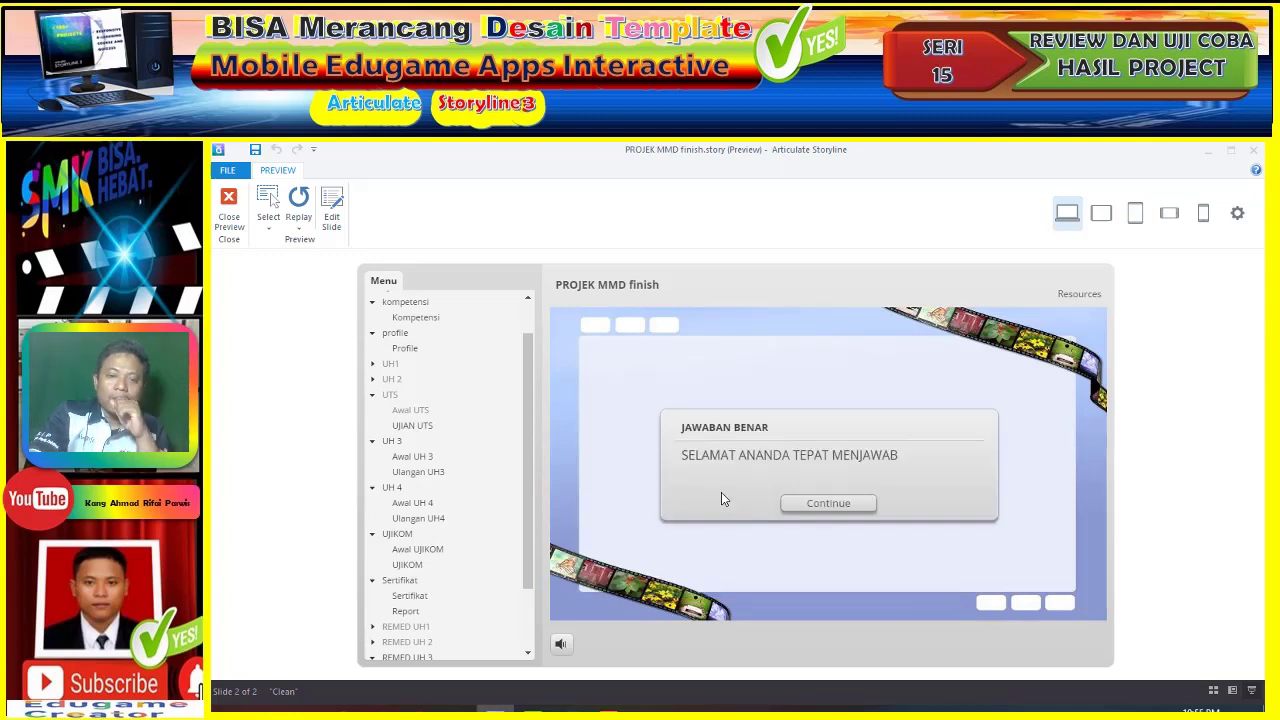
left_click(830, 503)
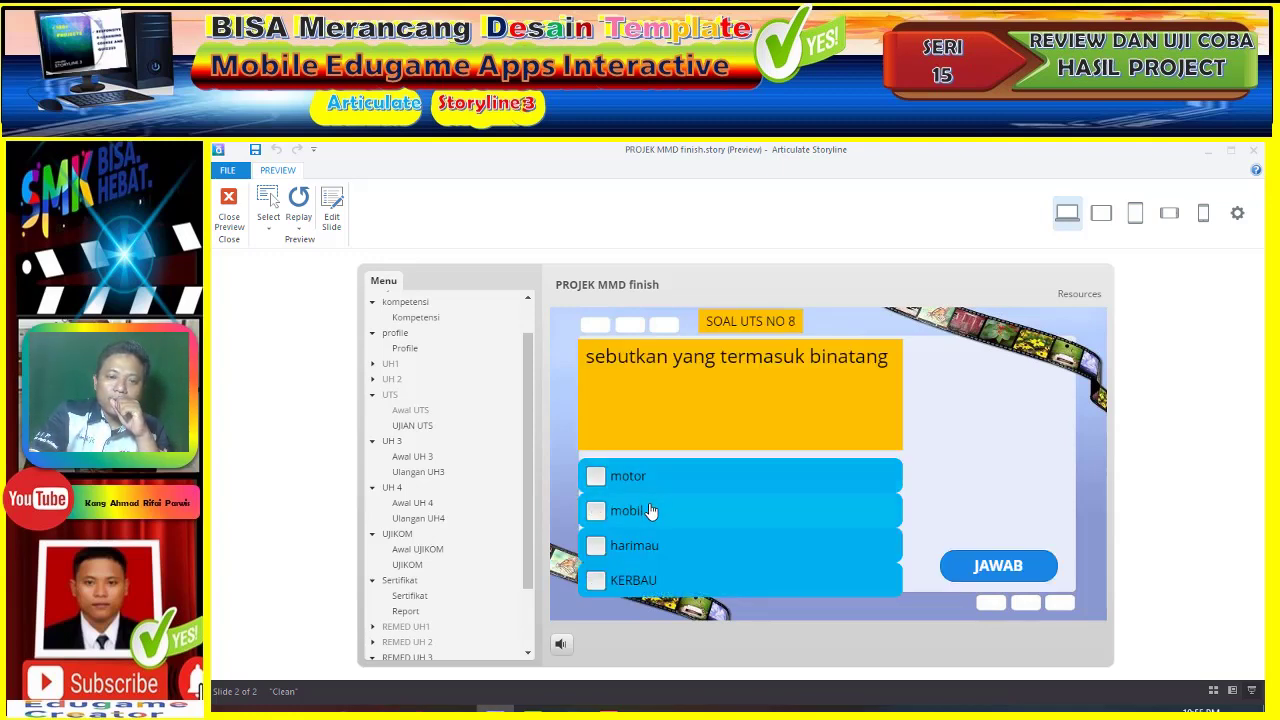
- Tick the animal answers, including KERBAU, for UTS questions 8 and 9
left_click(648, 582)
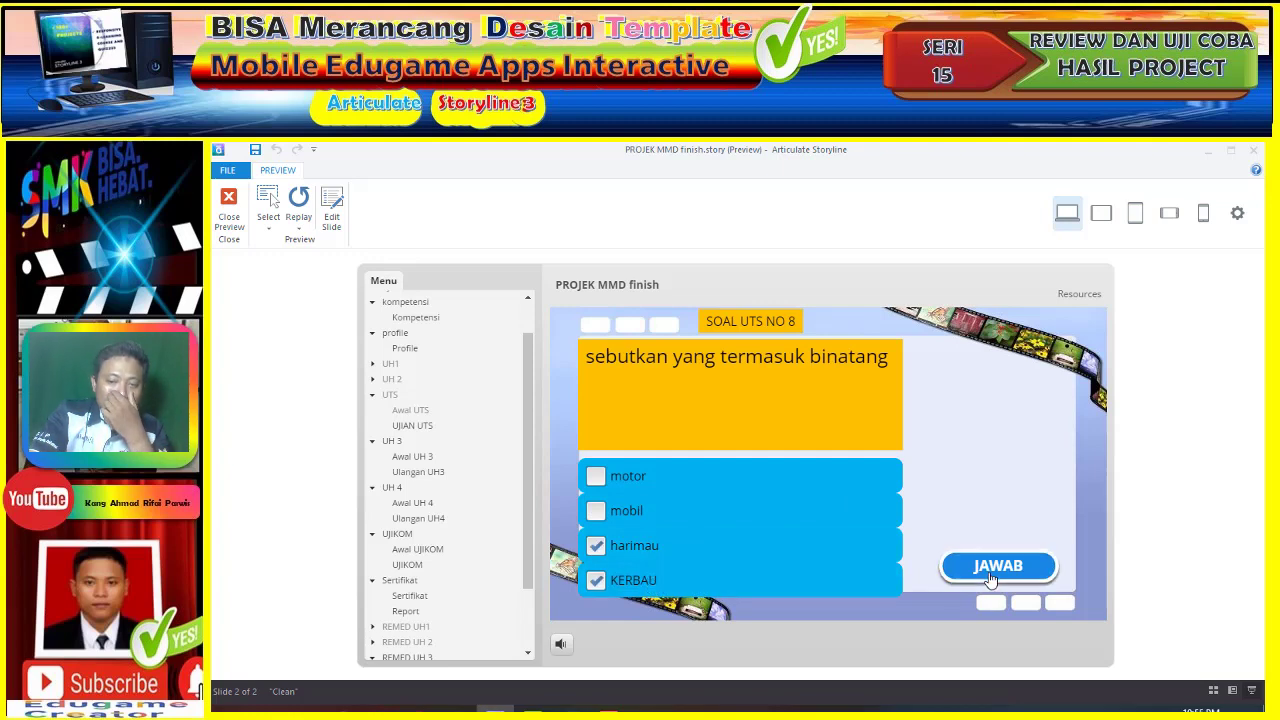
left_click(984, 577)
left_click(820, 508)
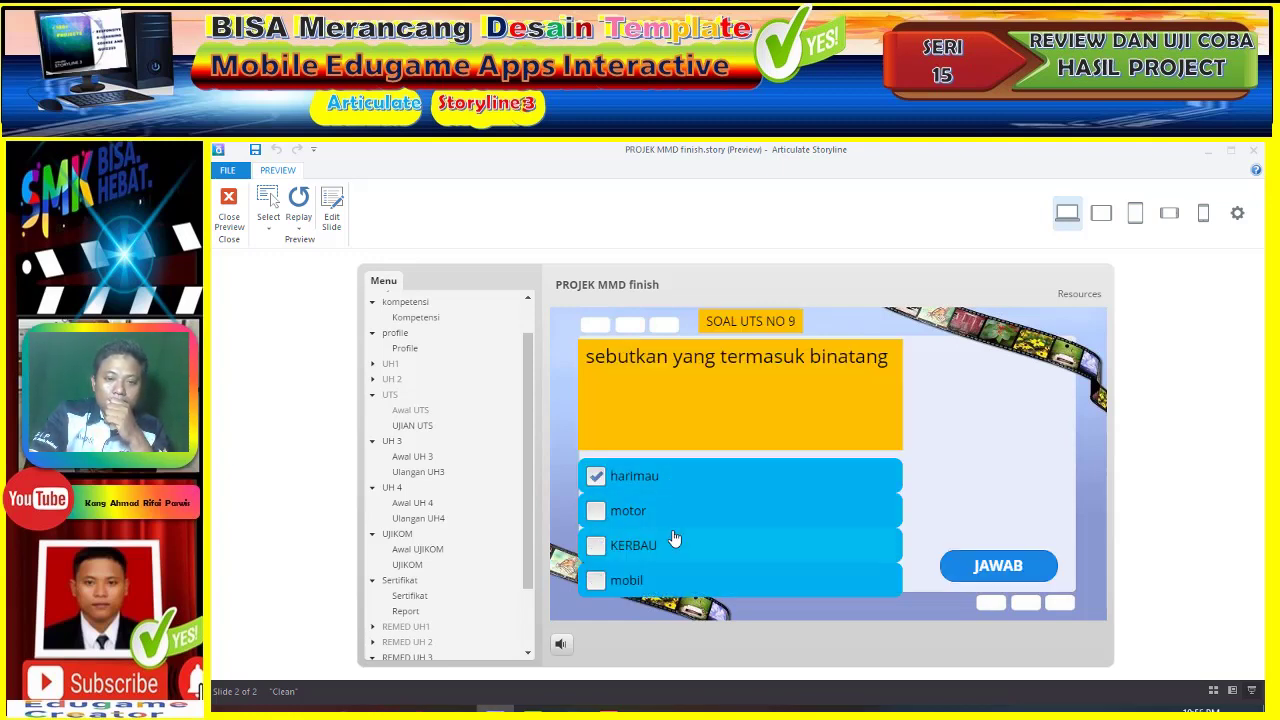
left_click(675, 545)
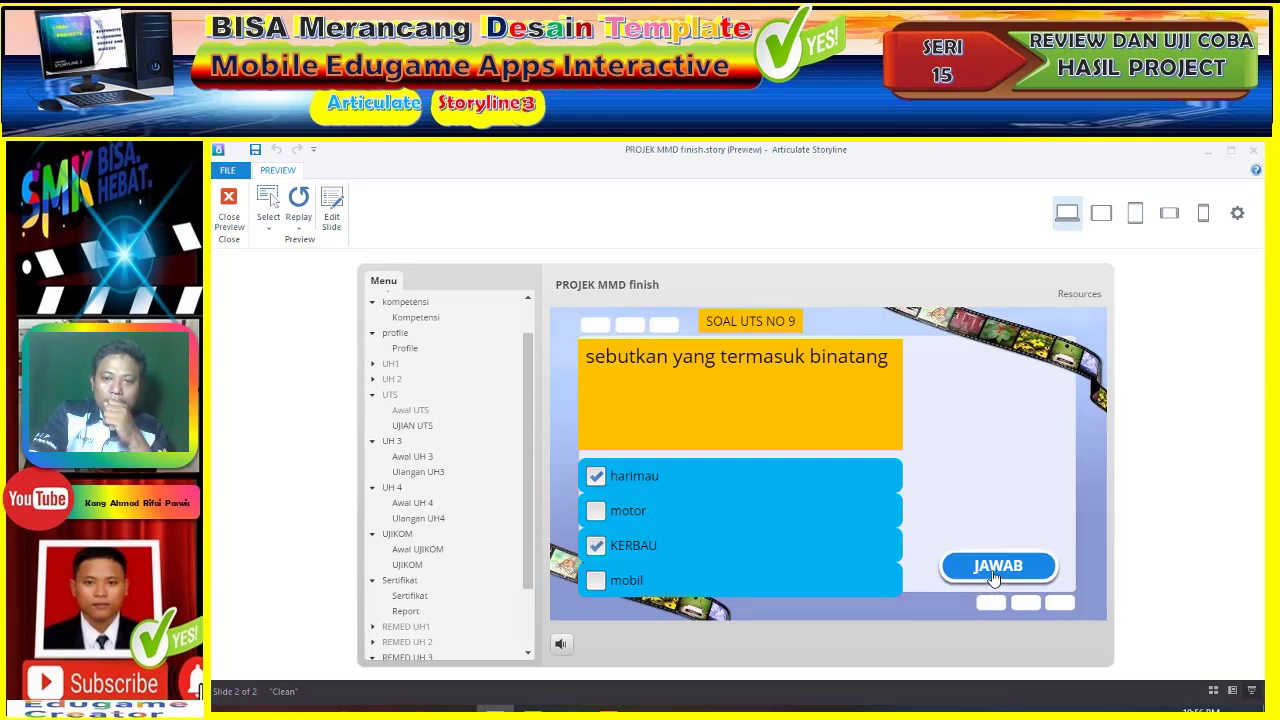
left_click(994, 572)
left_click(828, 505)
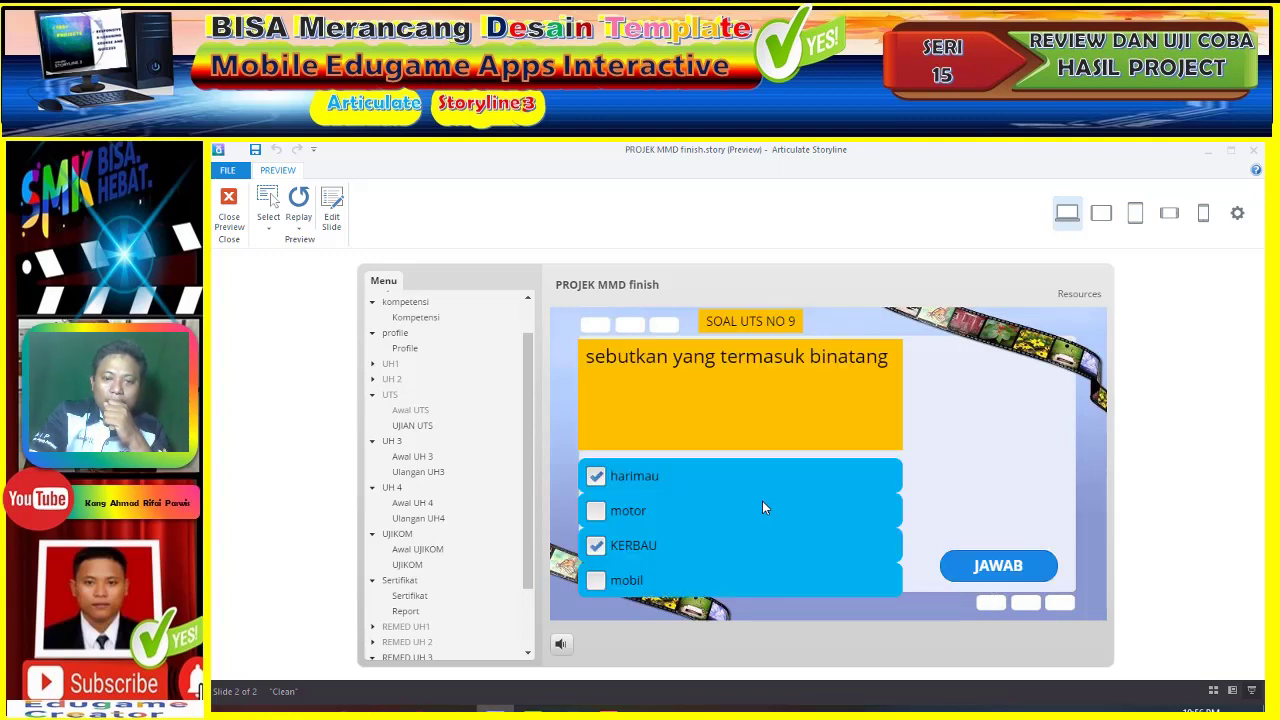
- Answer question 10 with KERBAU and harimau, then go from the 100-point UTS results to UH 3
left_click(645, 547)
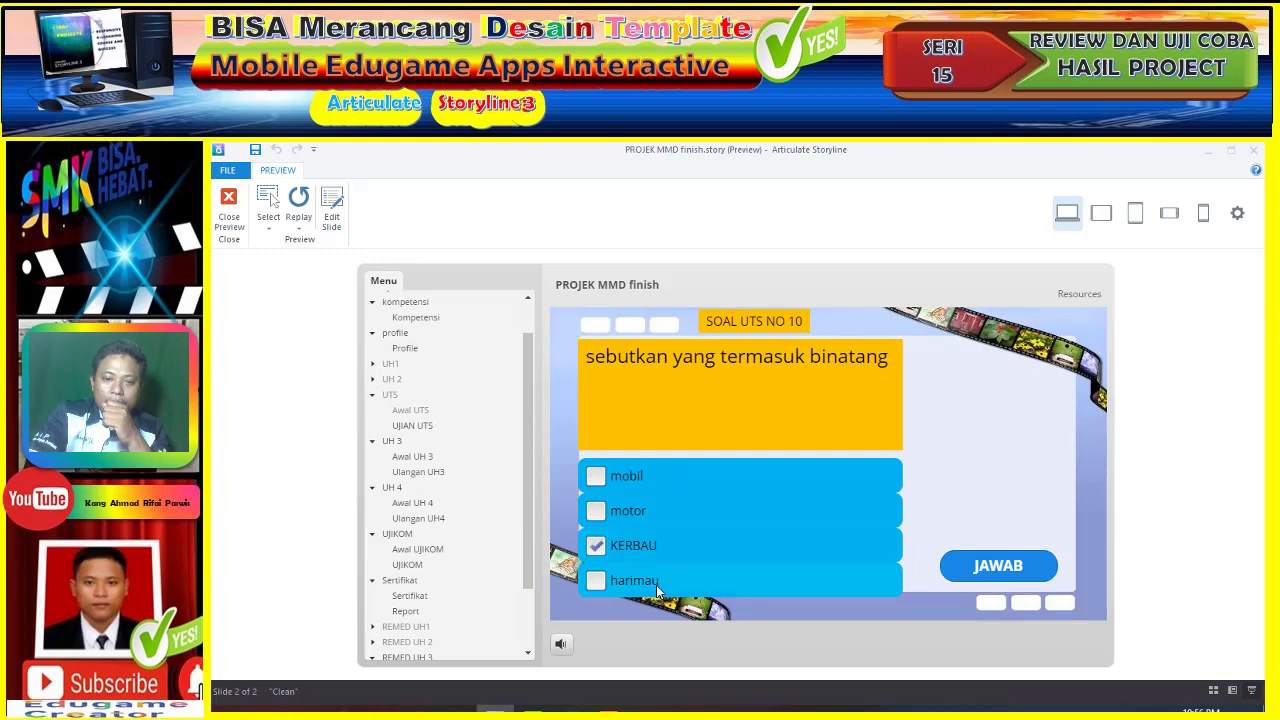
left_click(656, 586)
left_click(994, 568)
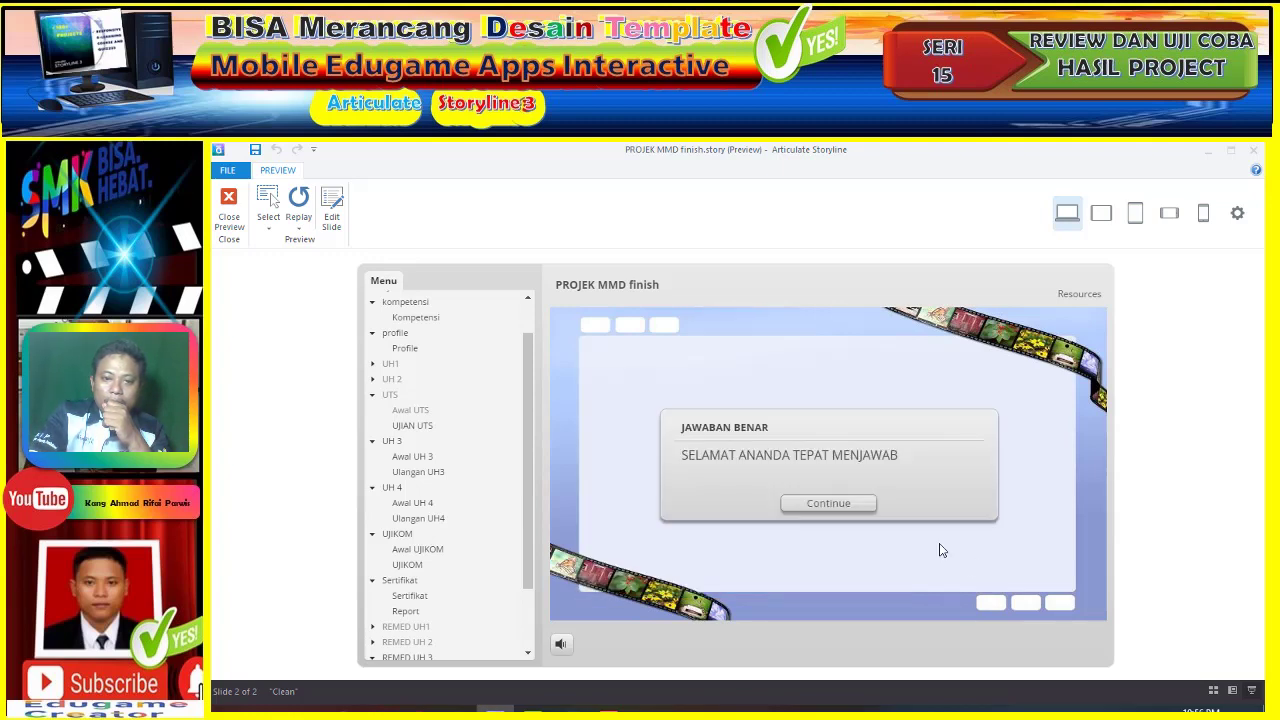
left_click(857, 505)
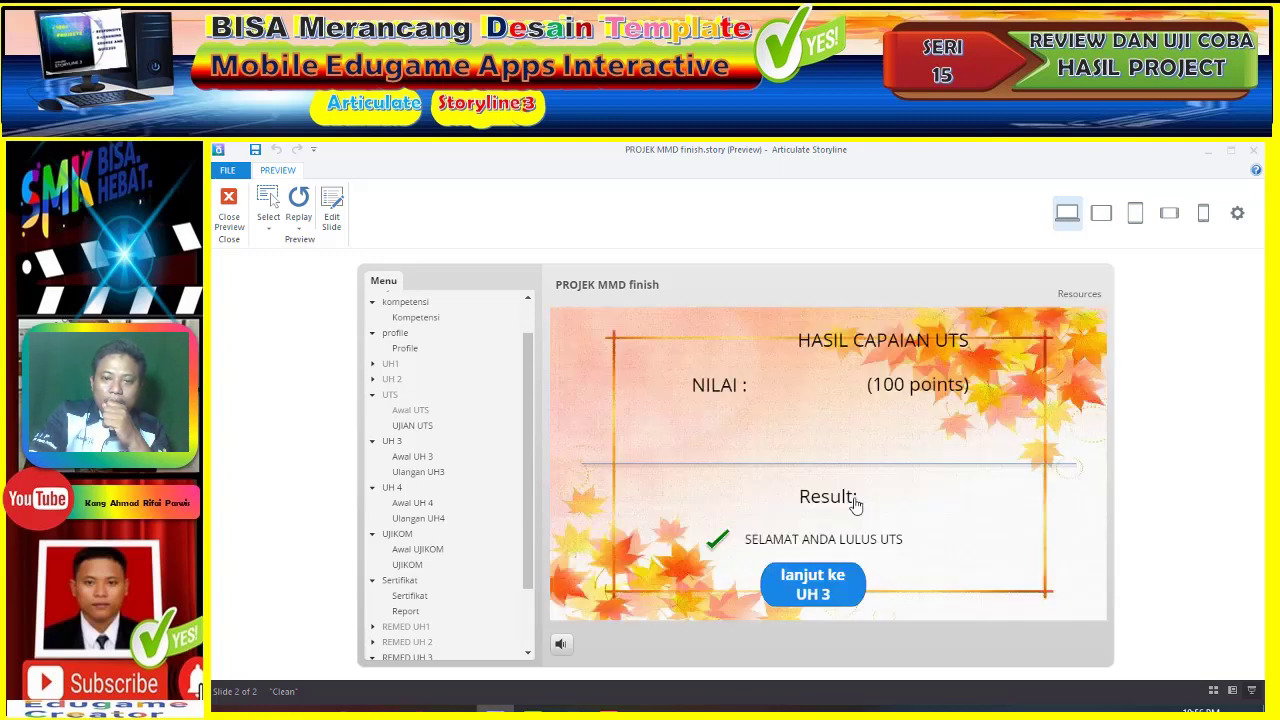
left_click(832, 578)
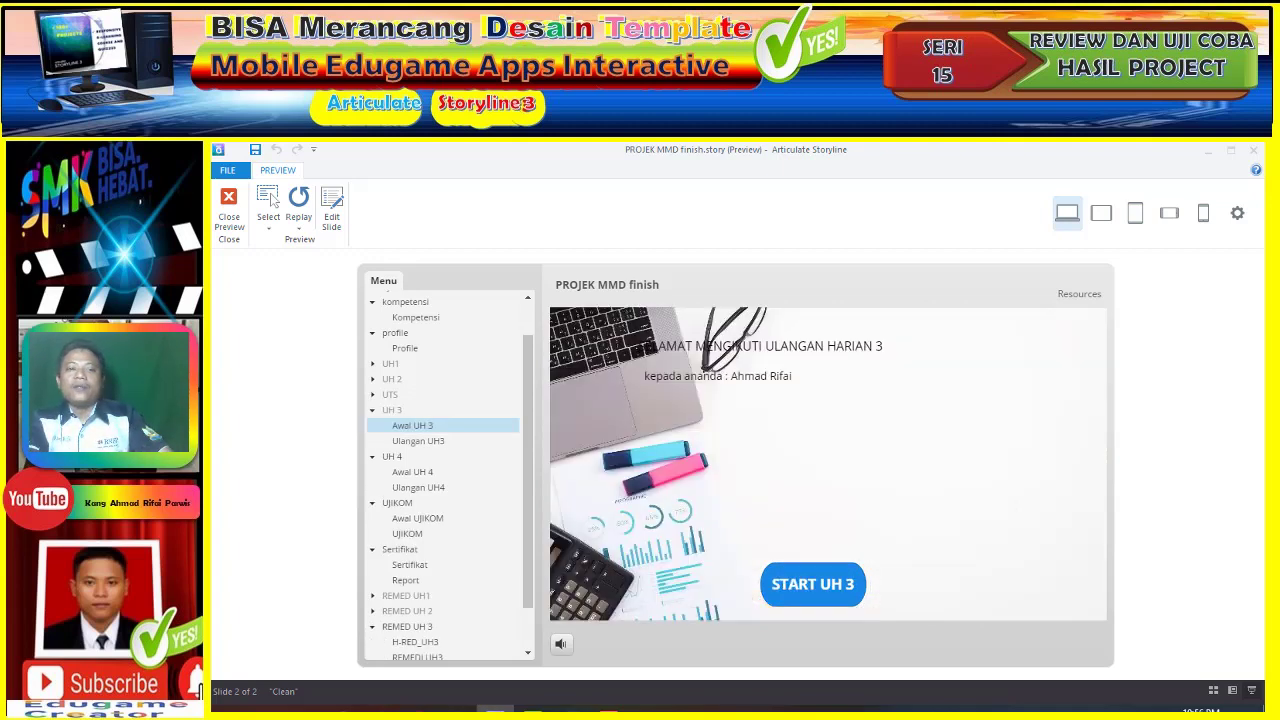
- Start UH 3 and submit question 1 matching TAHAP 1–5 to LANGKAH 5, 3, 2, –, 3
left_click(827, 577)
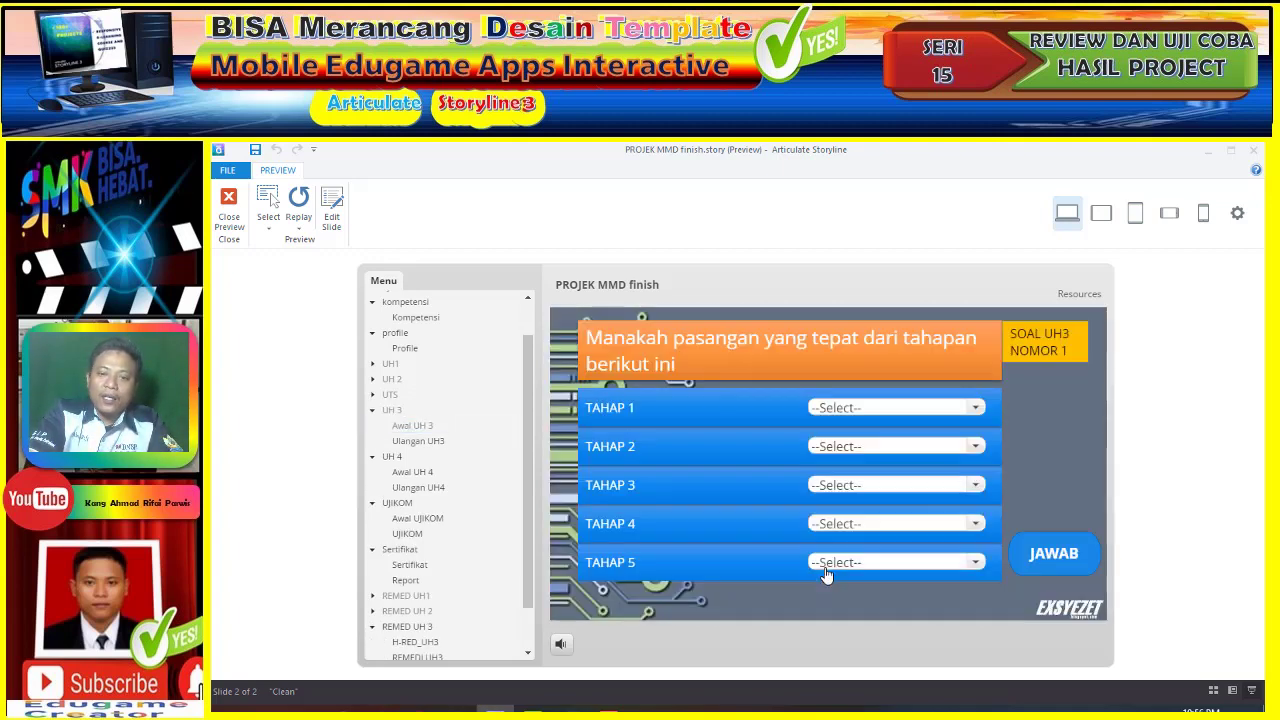
left_click(872, 410)
left_click(872, 448)
left_click(872, 448)
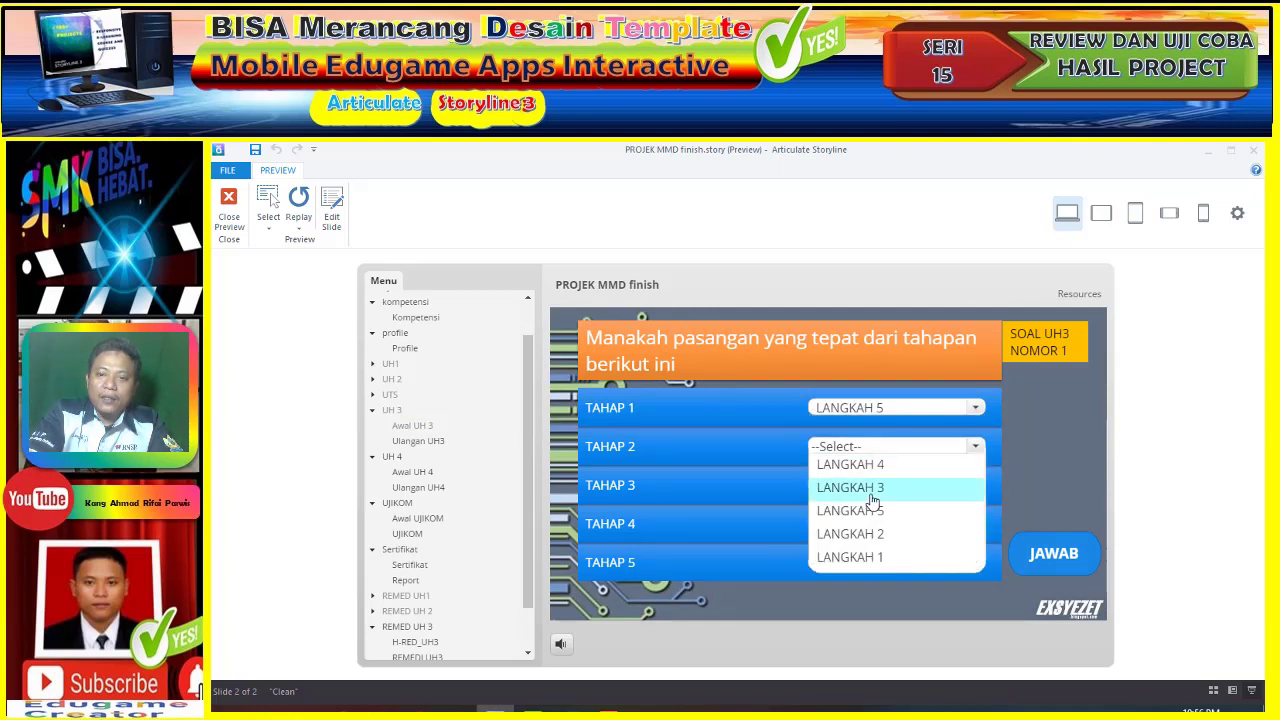
left_click(871, 493)
left_click(871, 486)
left_click(872, 531)
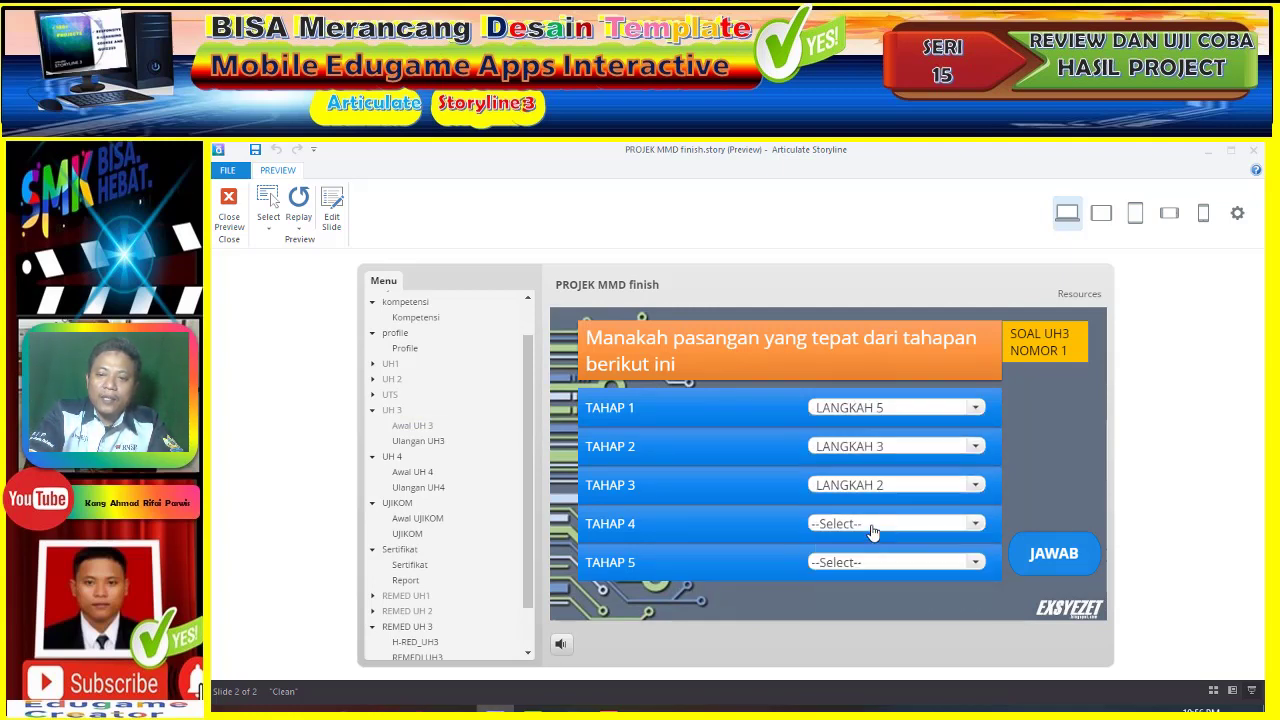
left_click(872, 528)
left_click(869, 556)
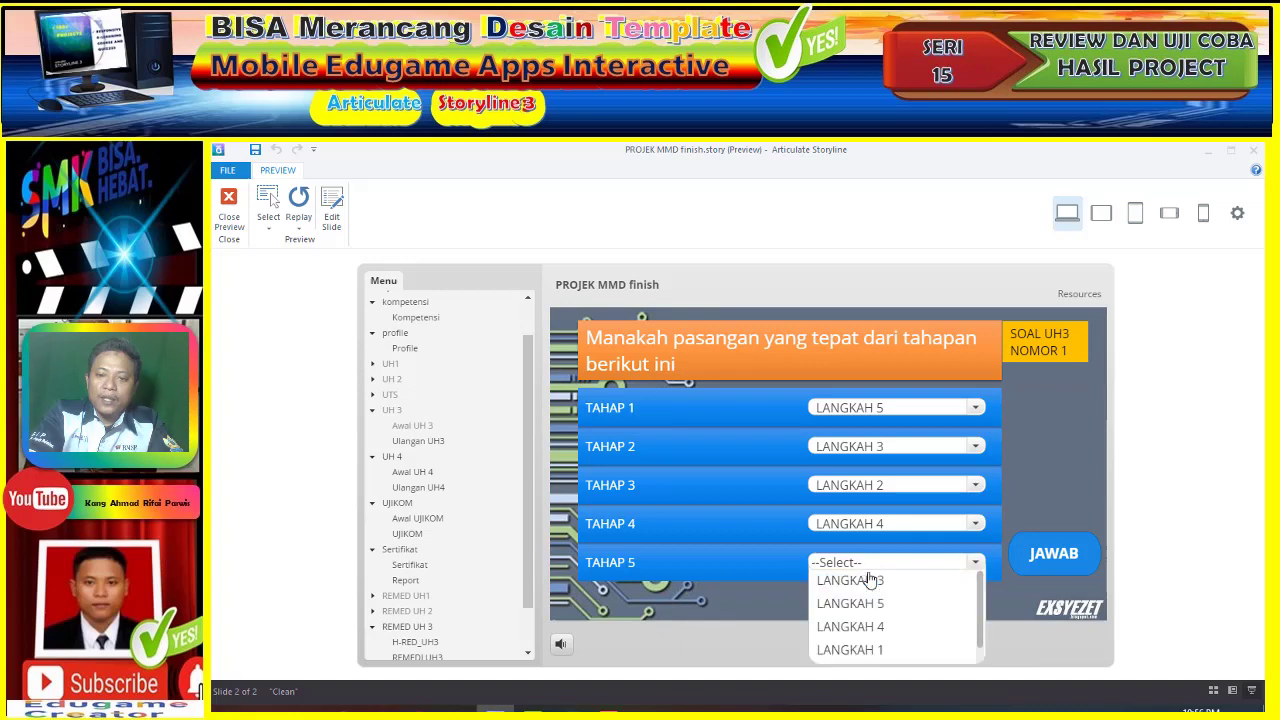
left_click(872, 586)
left_click(1028, 562)
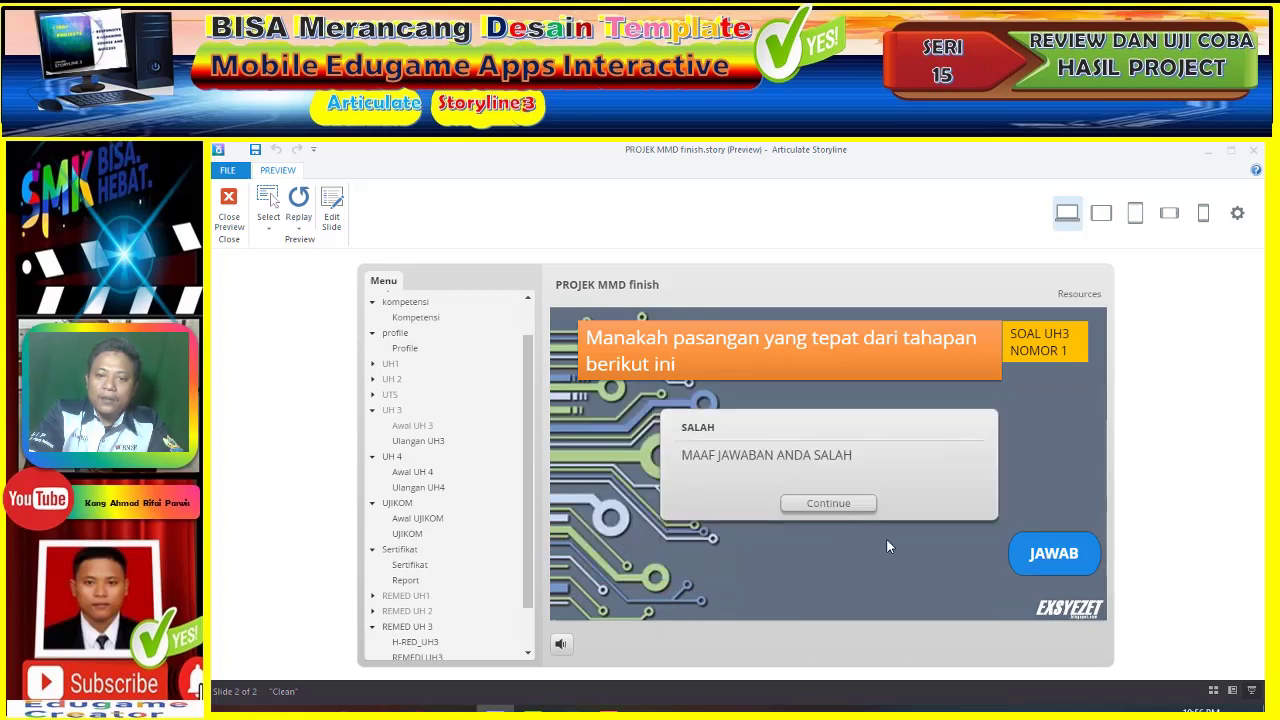
left_click(831, 502)
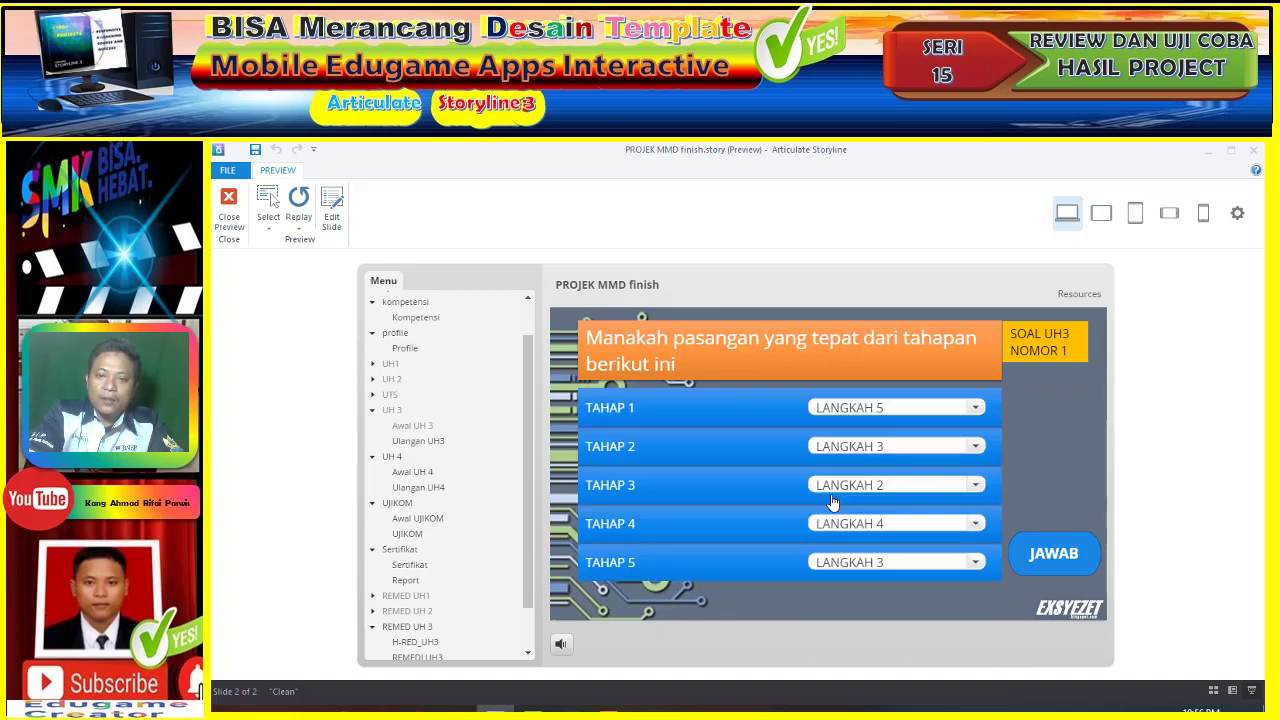
- Submit question 2 with TAHAP 1–5 set to LANGKAH 1, 2, 1, 3, 5, judged wrong
left_click(882, 410)
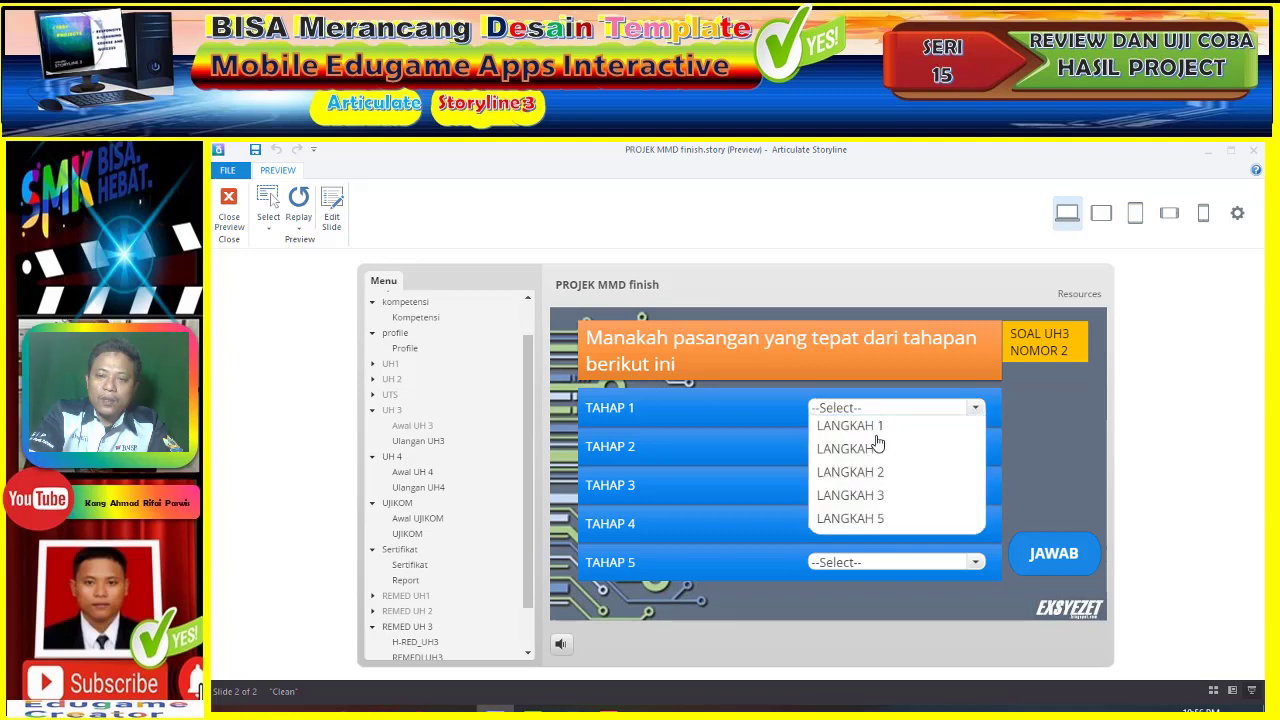
left_click(882, 425)
left_click(884, 446)
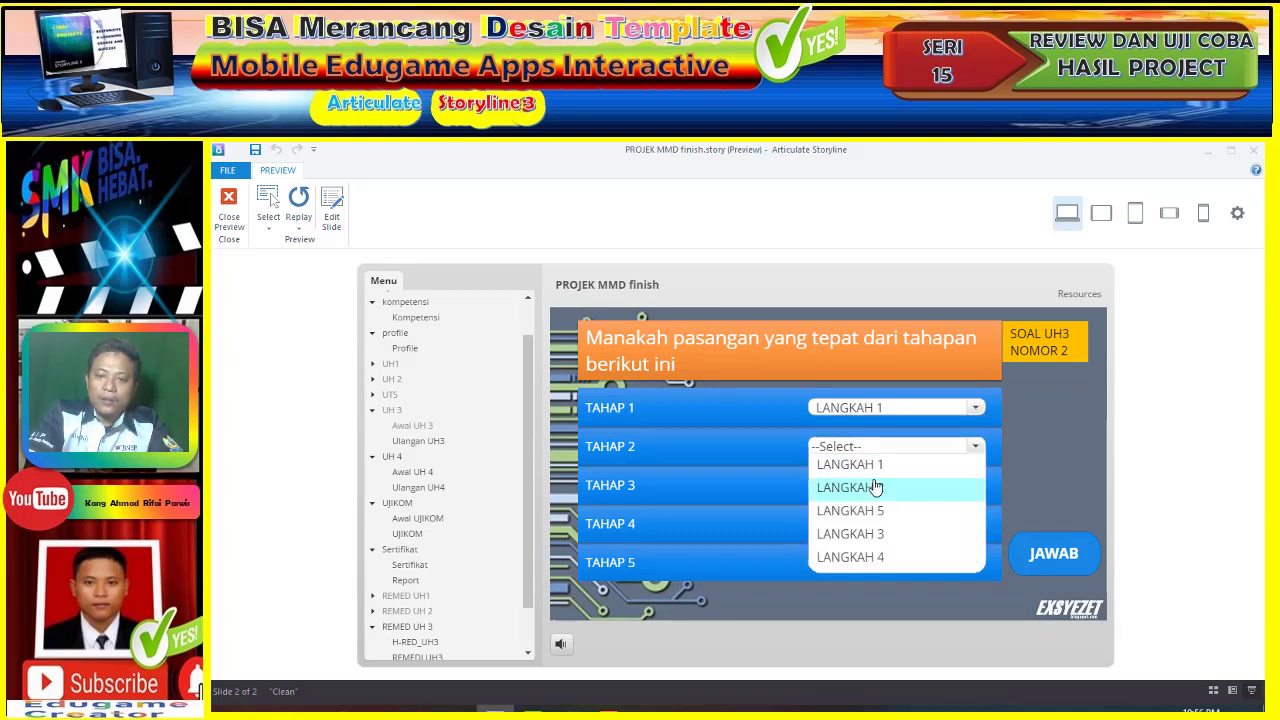
left_click(875, 487)
left_click(875, 487)
left_click(877, 503)
left_click(873, 526)
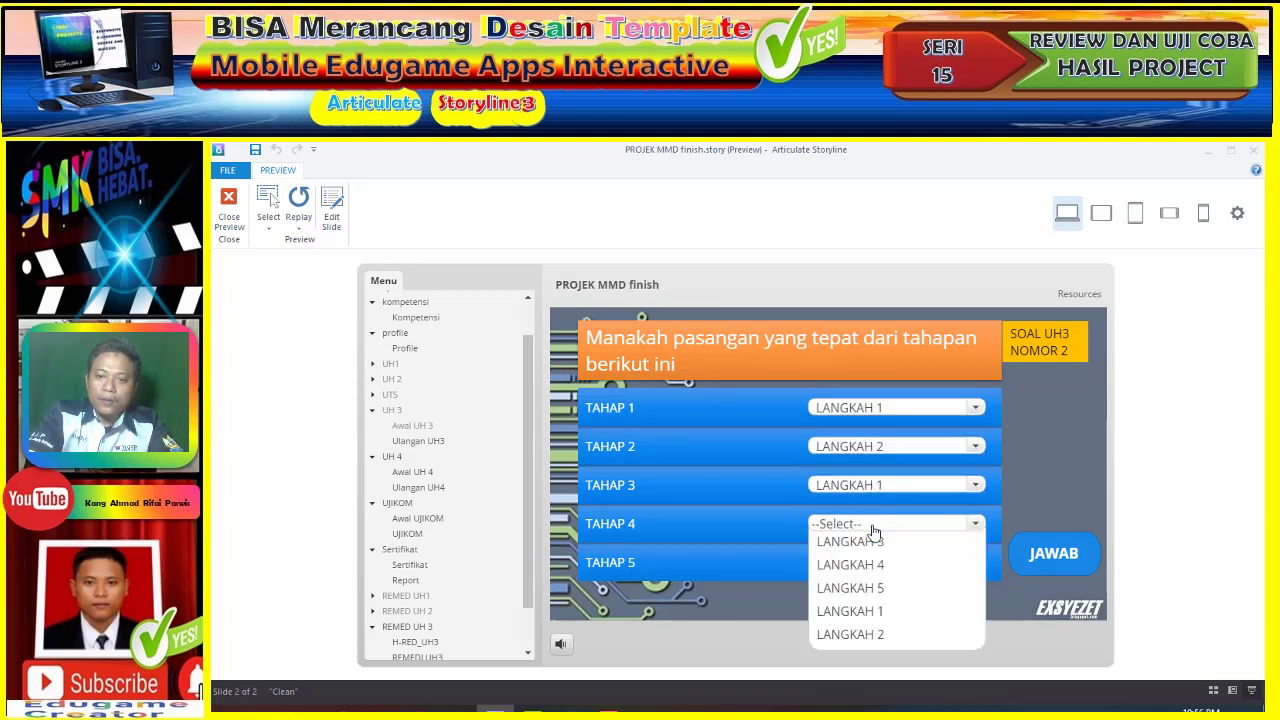
left_click(873, 541)
left_click(860, 562)
left_click(860, 626)
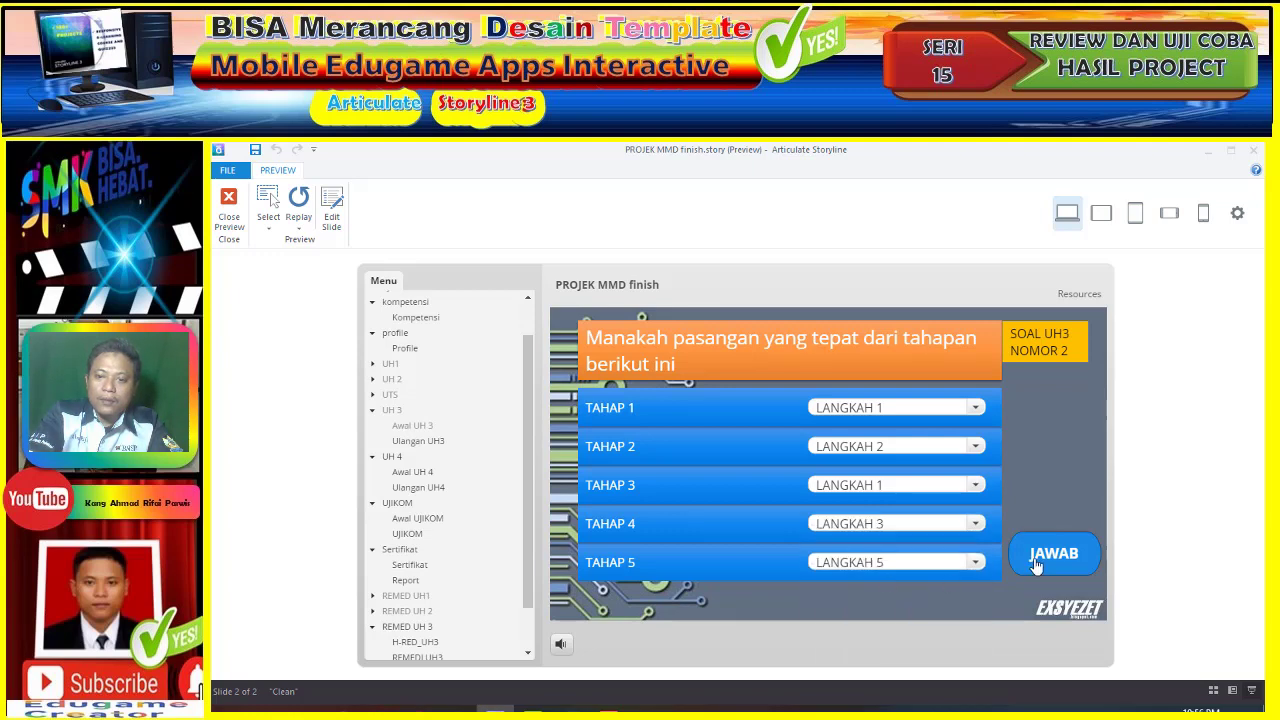
left_click(1036, 566)
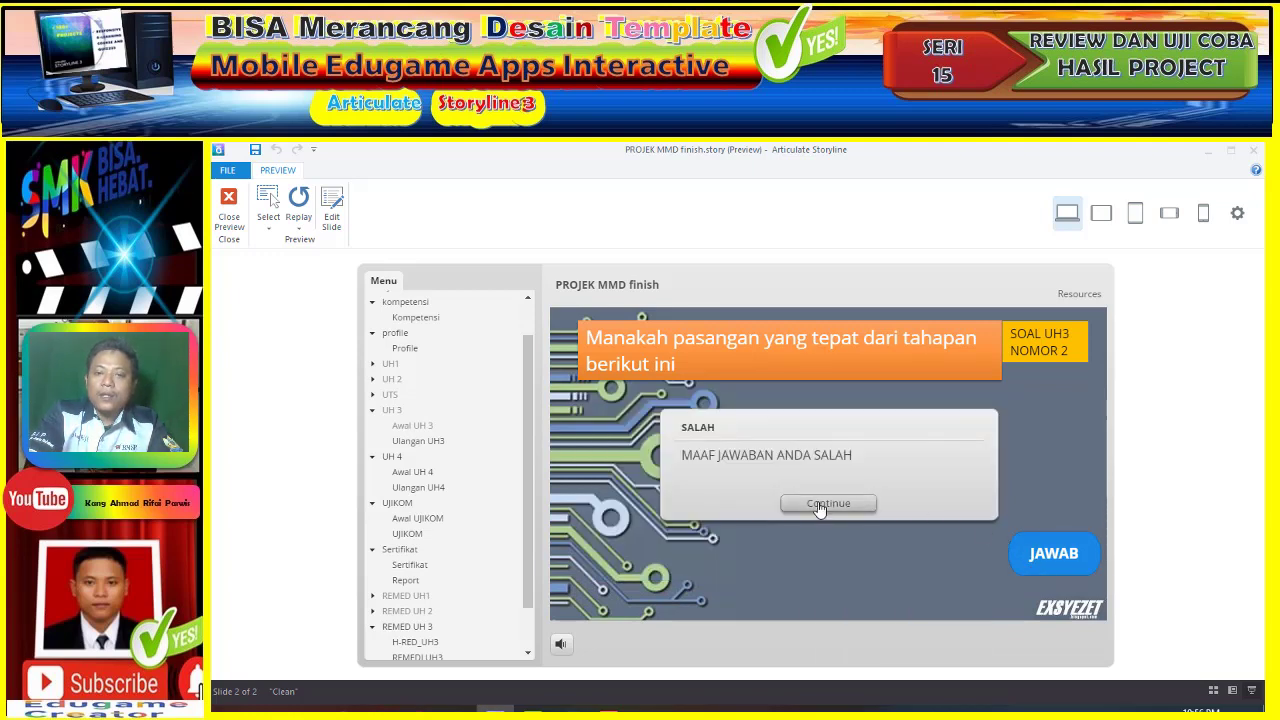
left_click(820, 507)
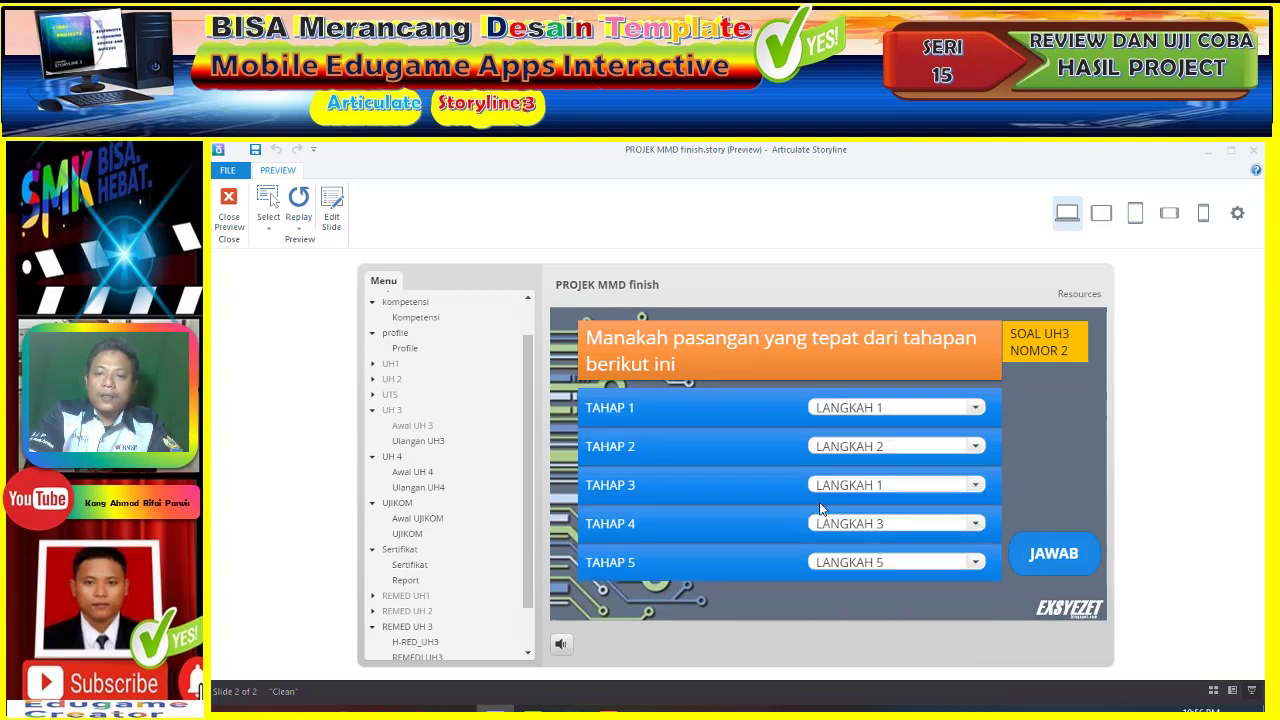
- Answer question 3 correctly with TAHAP 1–5 set to LANGKAH 1, 2, 3, 4, 5
left_click(880, 408)
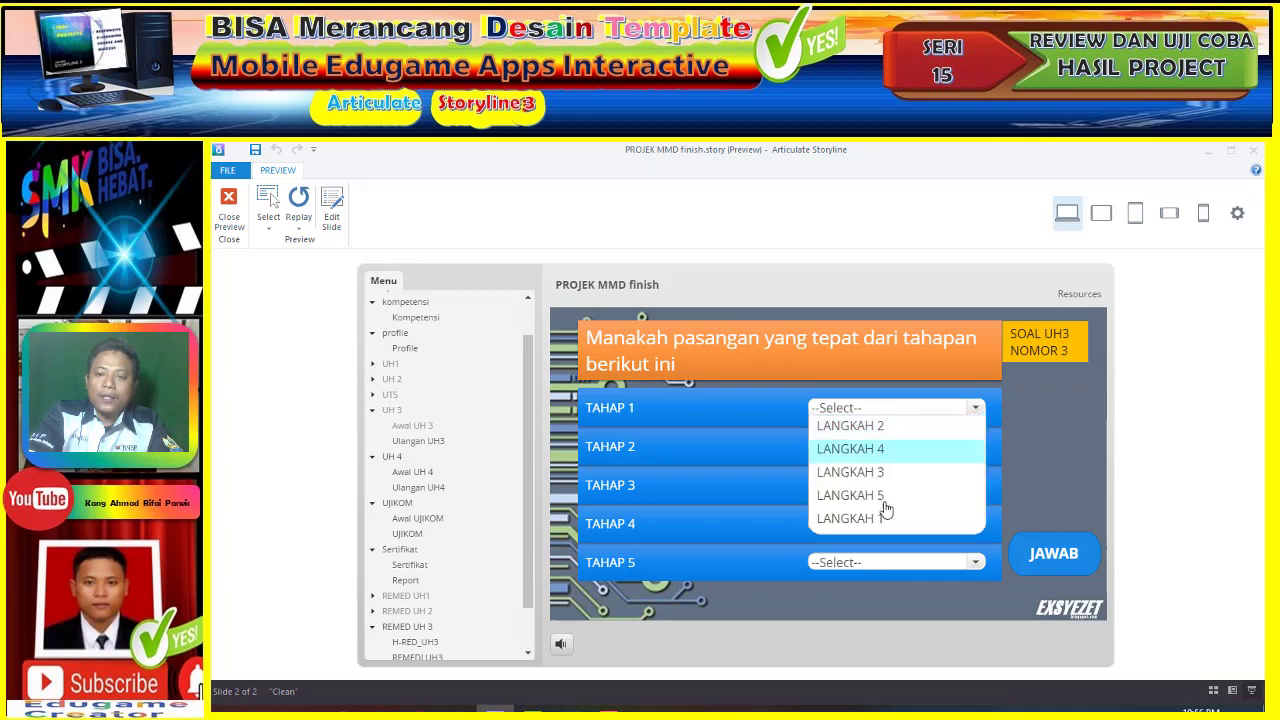
left_click(894, 516)
left_click(905, 449)
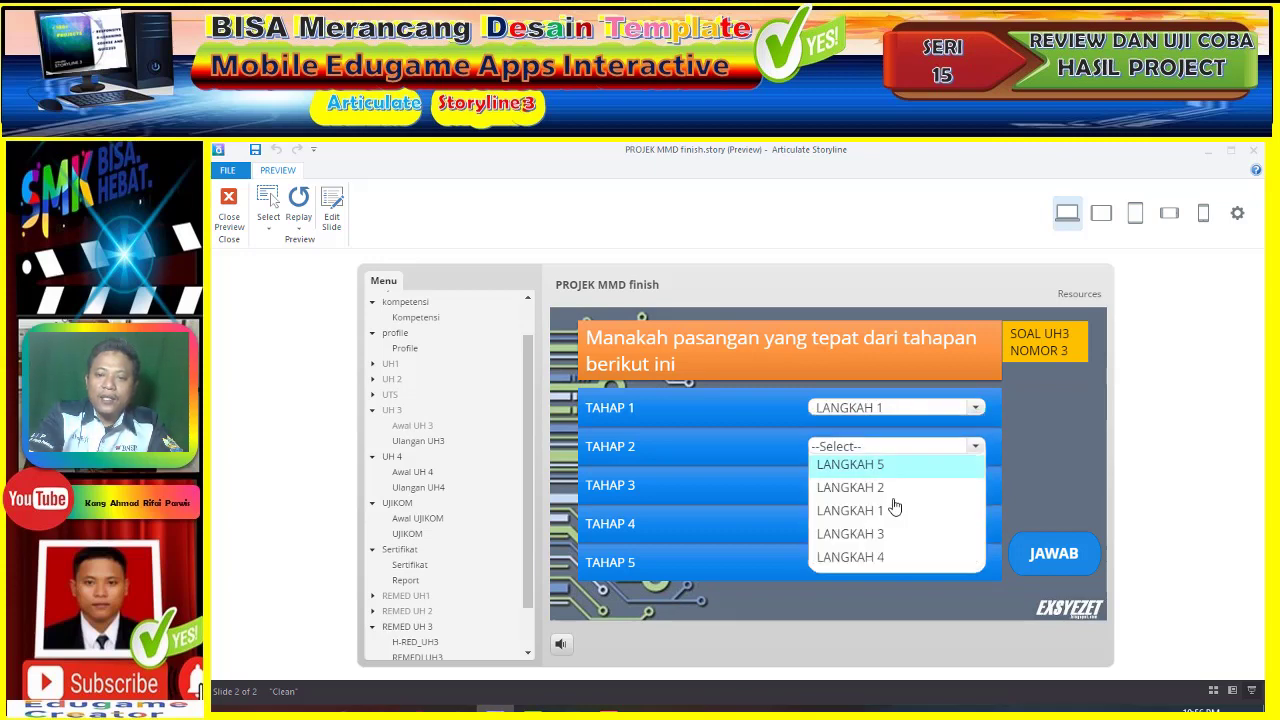
left_click(894, 490)
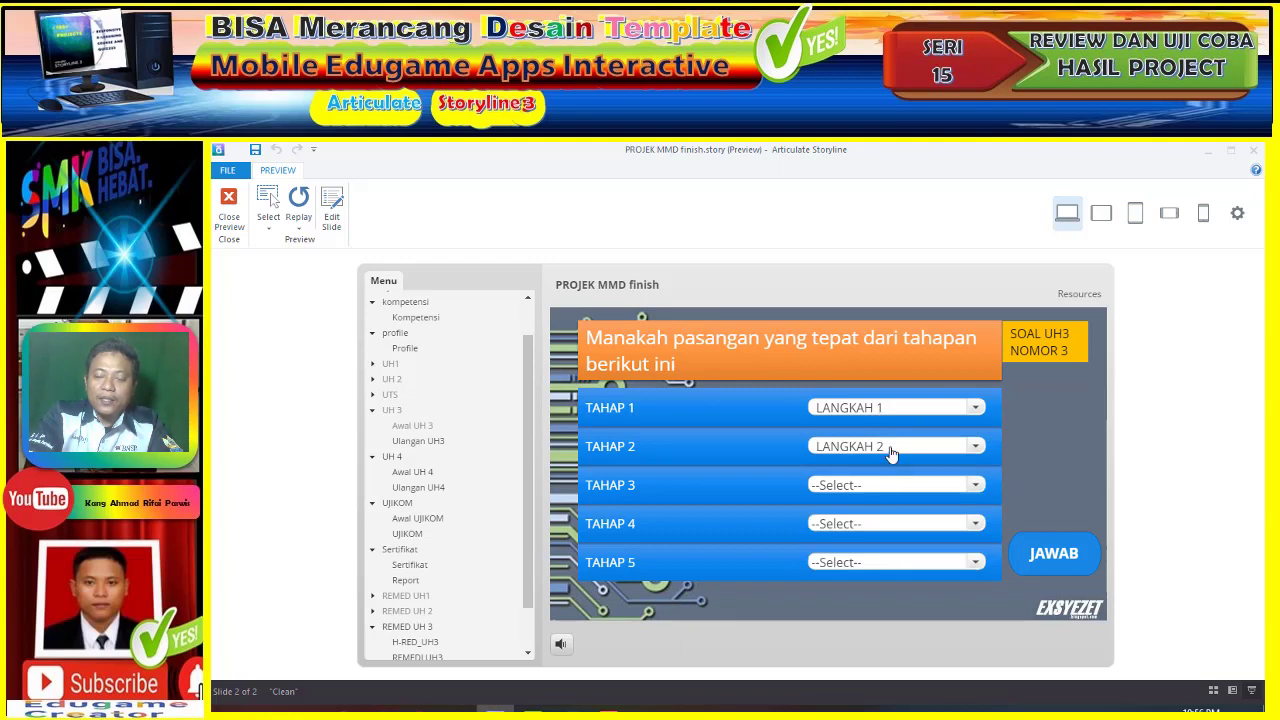
left_click(890, 490)
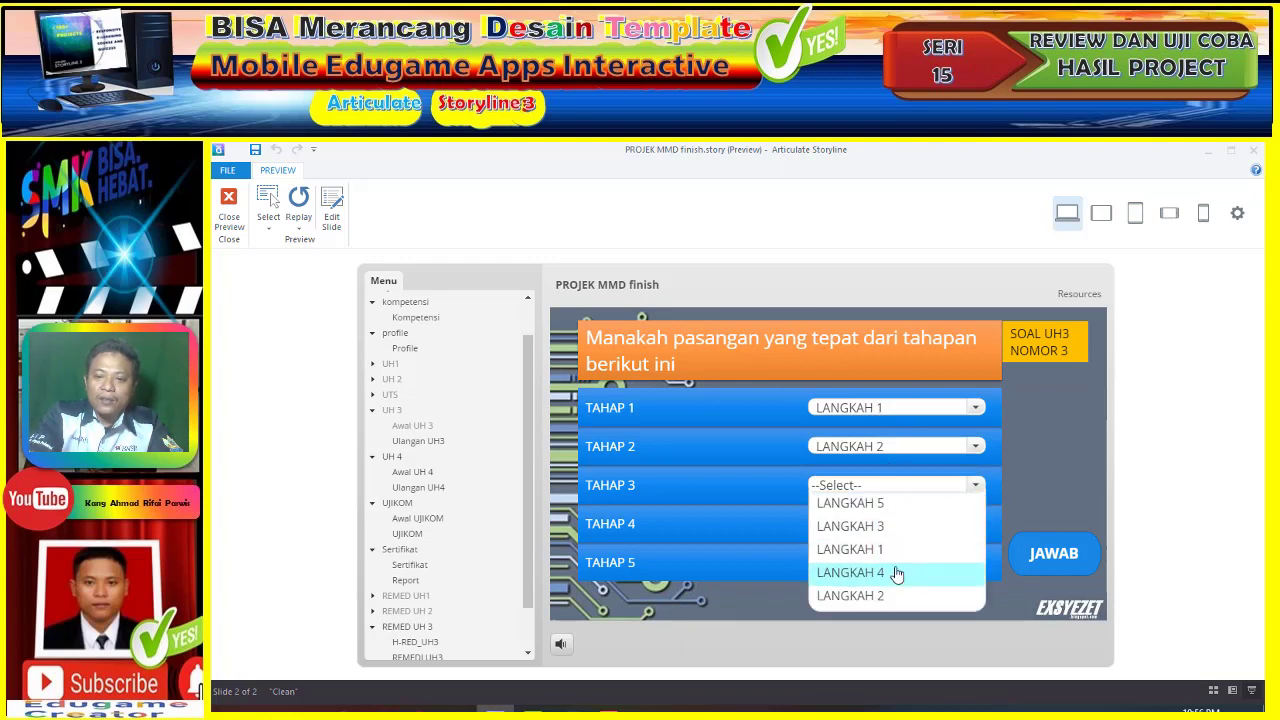
left_click(899, 528)
left_click(896, 530)
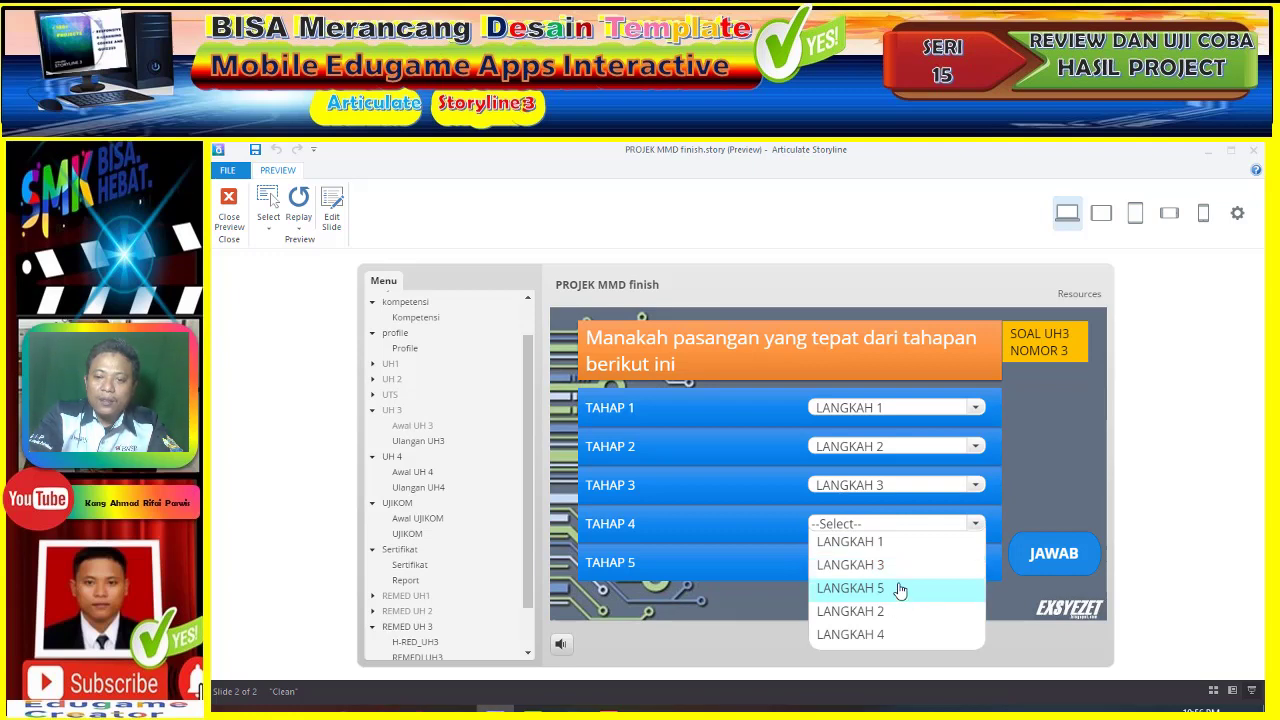
left_click(890, 634)
left_click(897, 566)
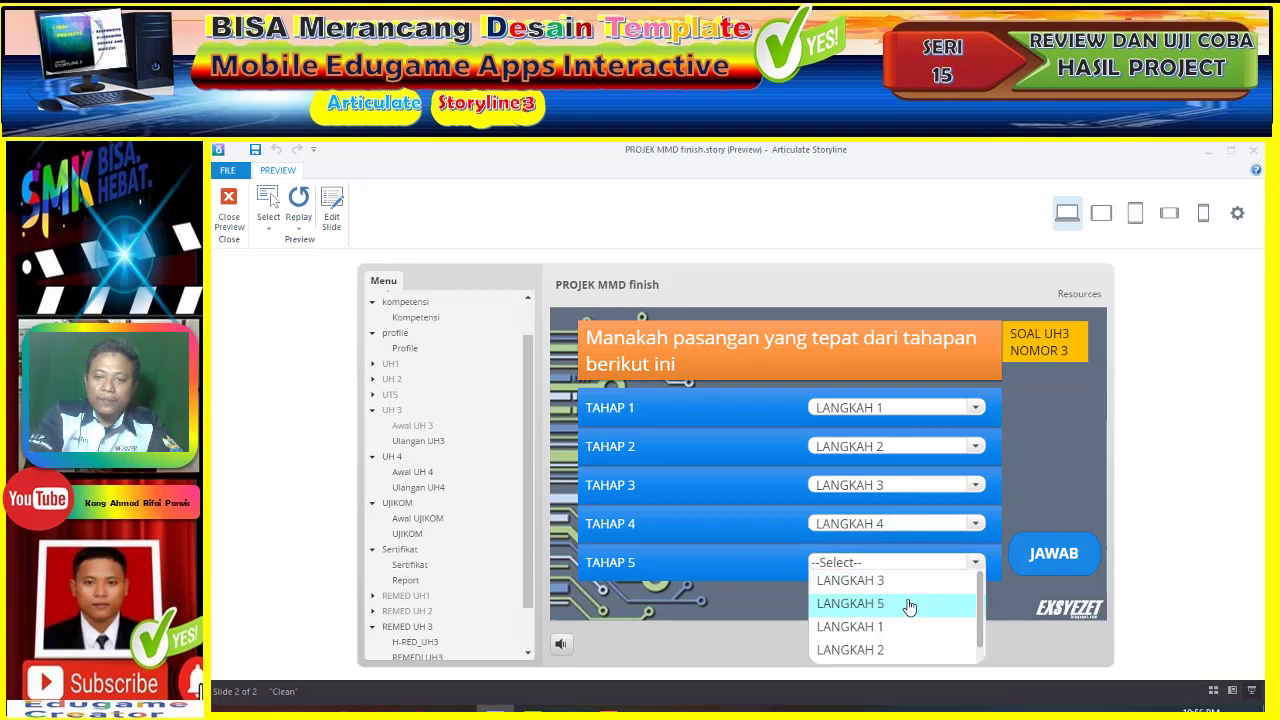
left_click(905, 603)
left_click(1041, 549)
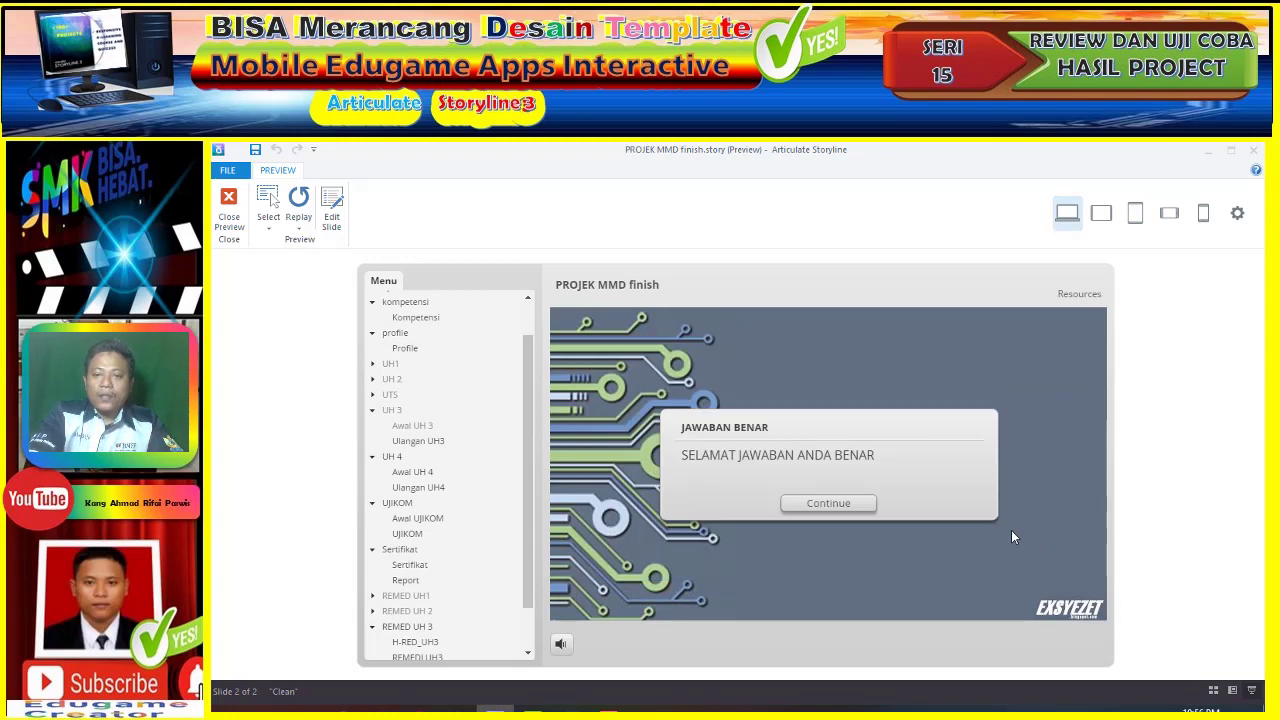
left_click(856, 505)
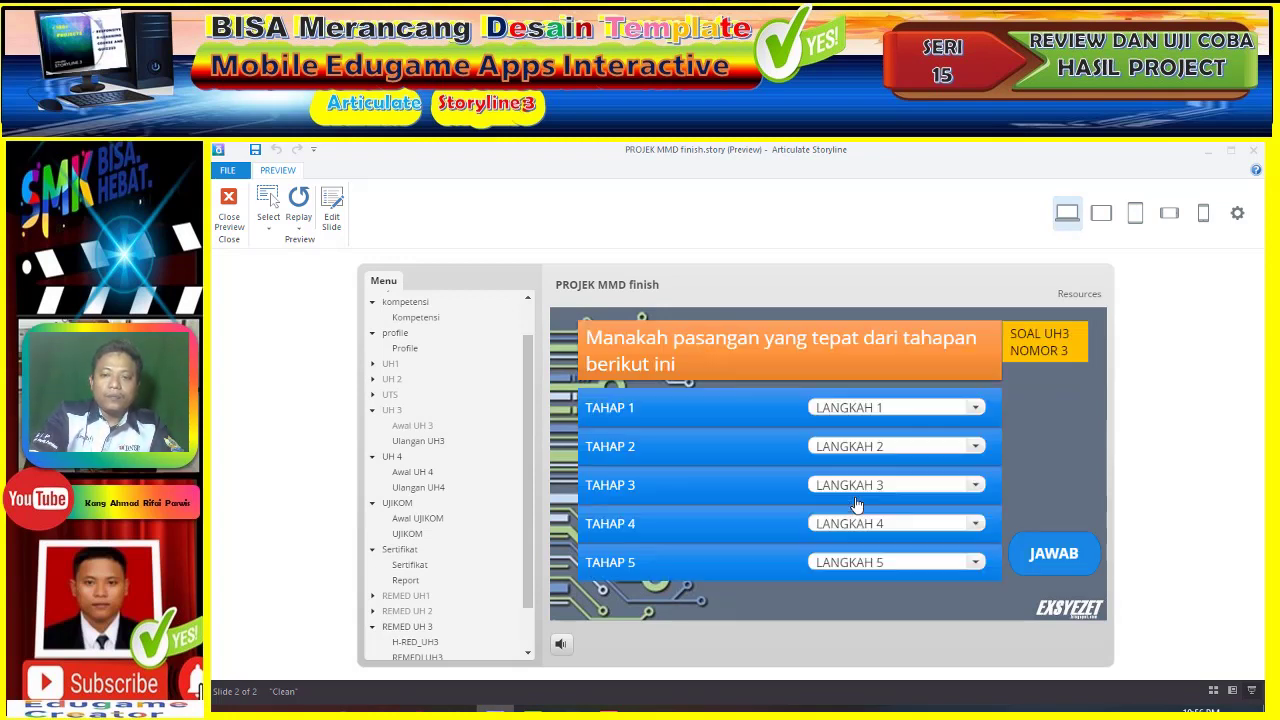
- Submit question 4 with TAHAP 1–5 set to LANGKAH 3, 3, 3, 5, 2, judged wrong
left_click(945, 408)
left_click(920, 450)
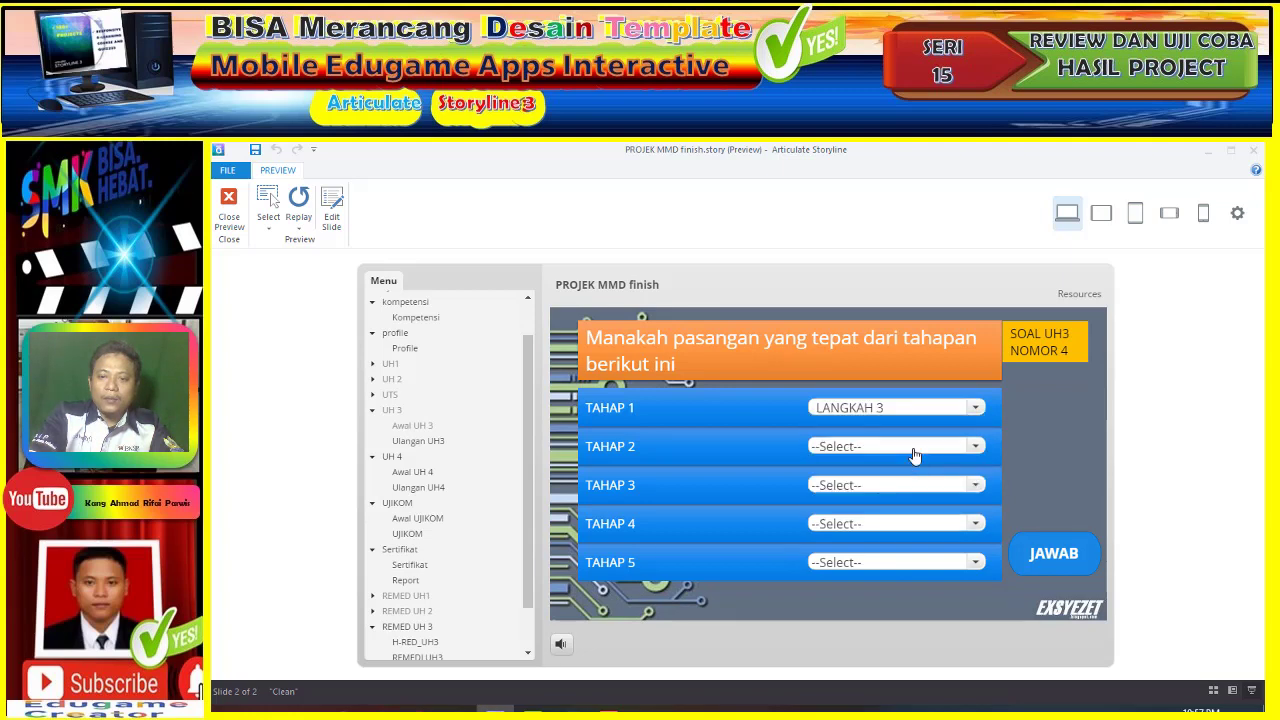
left_click(912, 455)
left_click(905, 488)
left_click(898, 486)
left_click(885, 528)
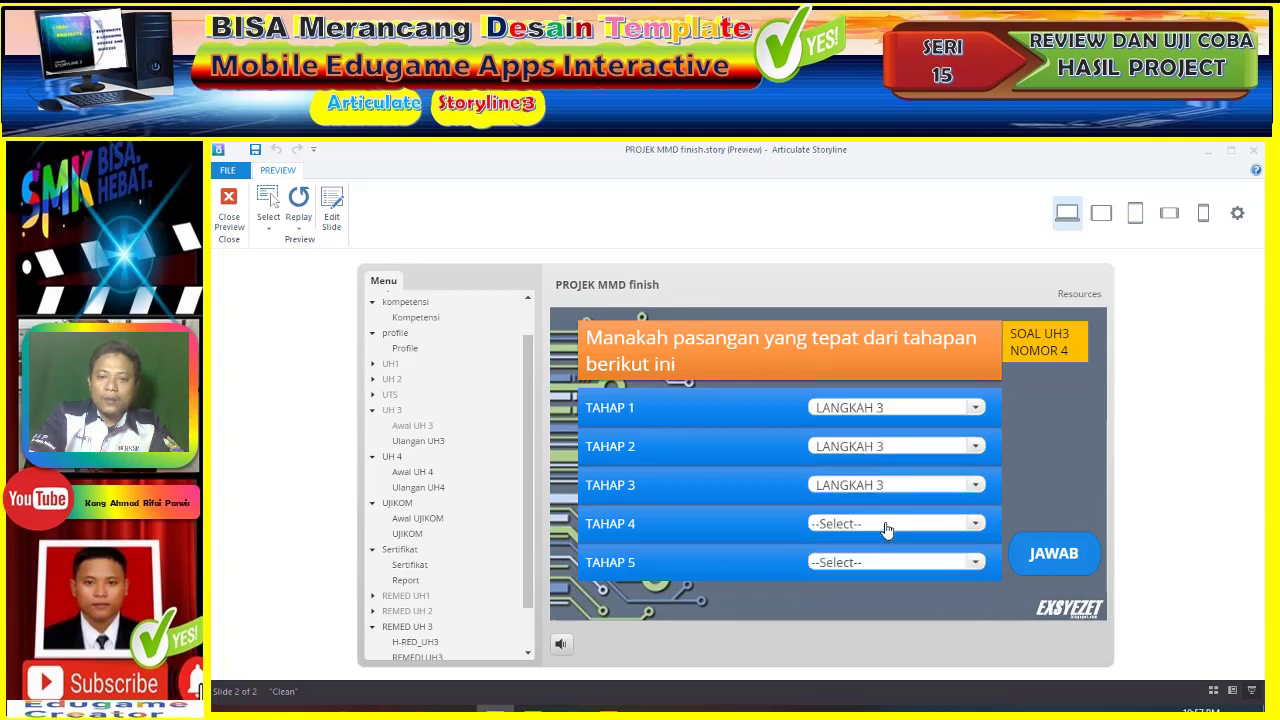
left_click(885, 528)
left_click(886, 549)
left_click(886, 563)
left_click(886, 582)
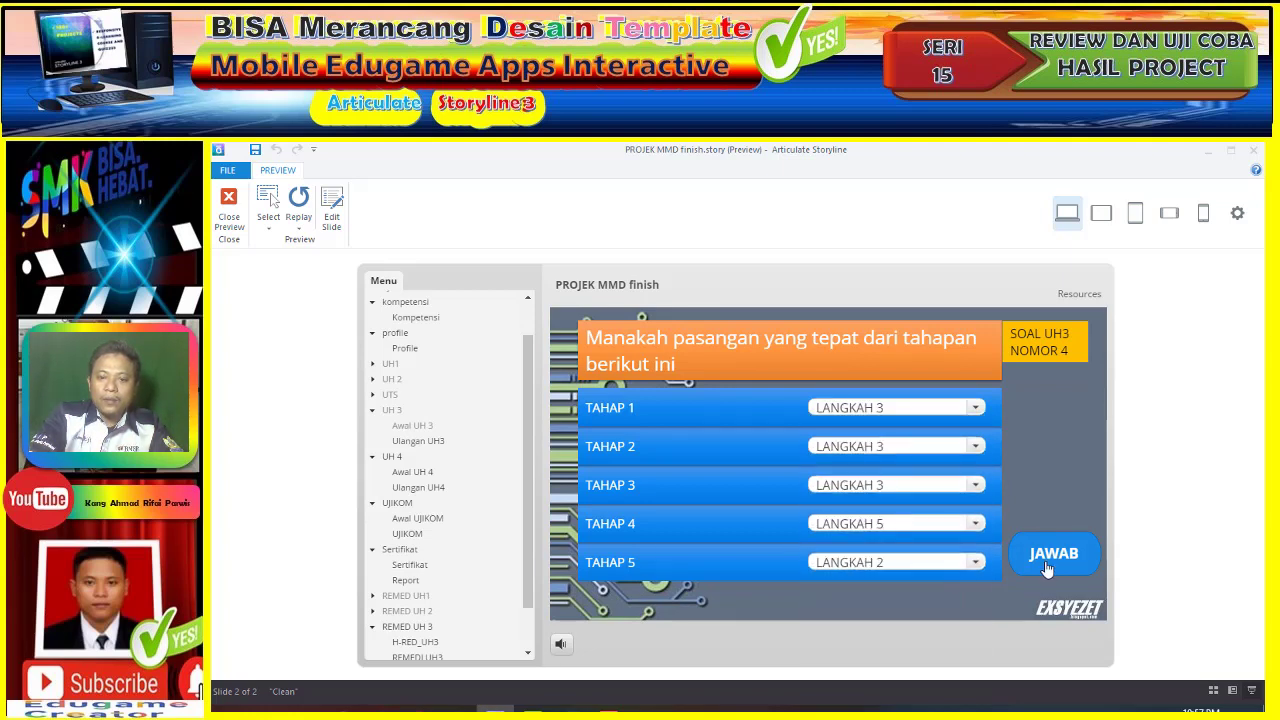
left_click(1016, 557)
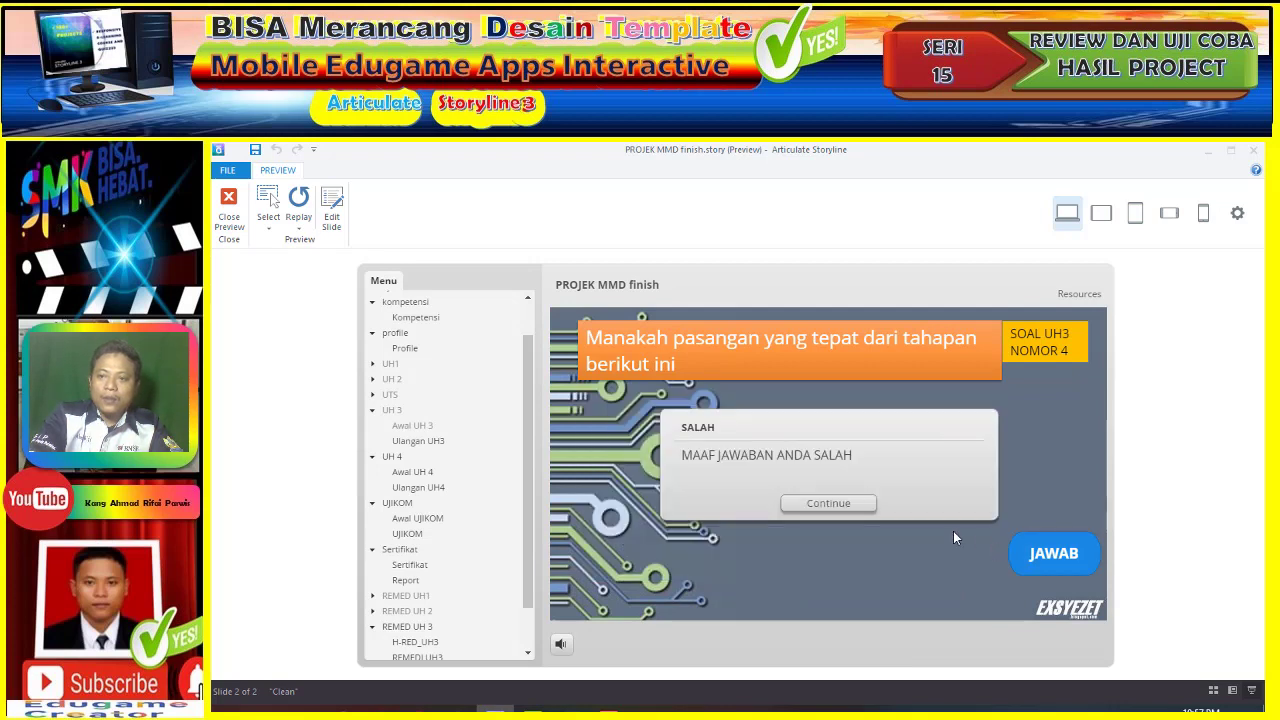
left_click(846, 504)
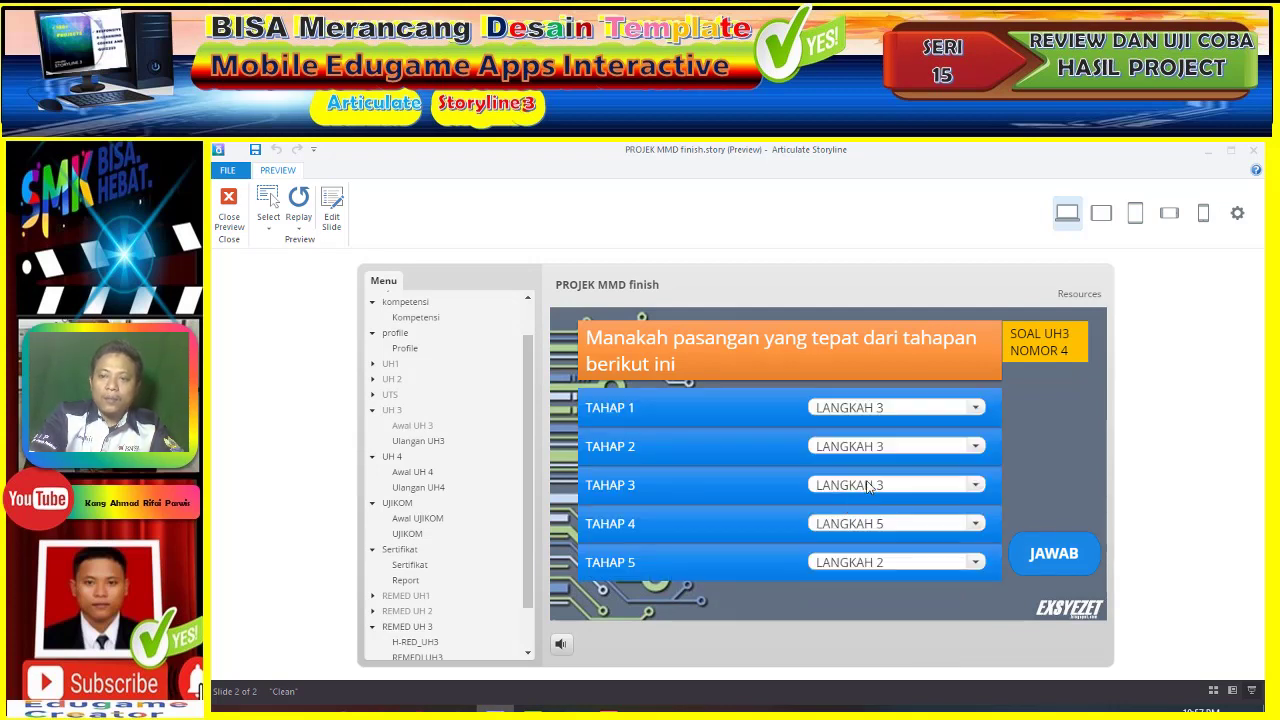
- Submit question 5 with TAHAP 1–5 set to LANGKAH 5, 2, 1, 5, 1
left_click(893, 408)
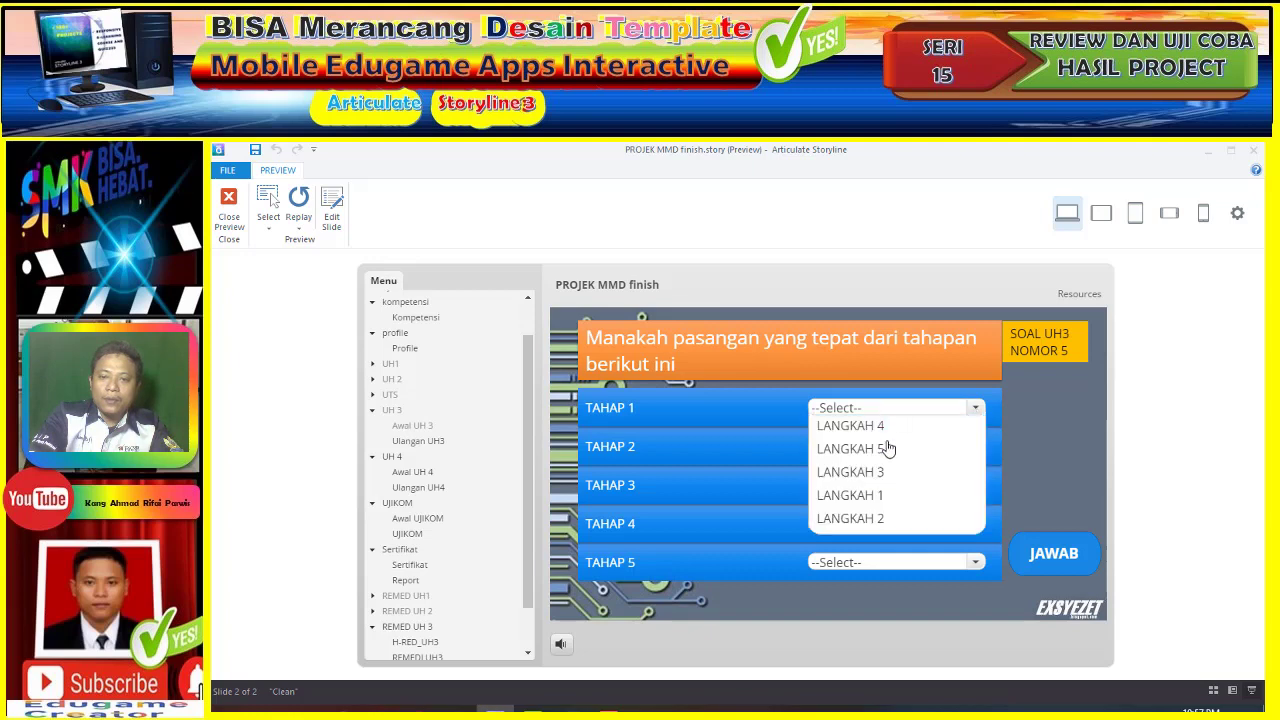
left_click(887, 452)
left_click(884, 448)
left_click(888, 488)
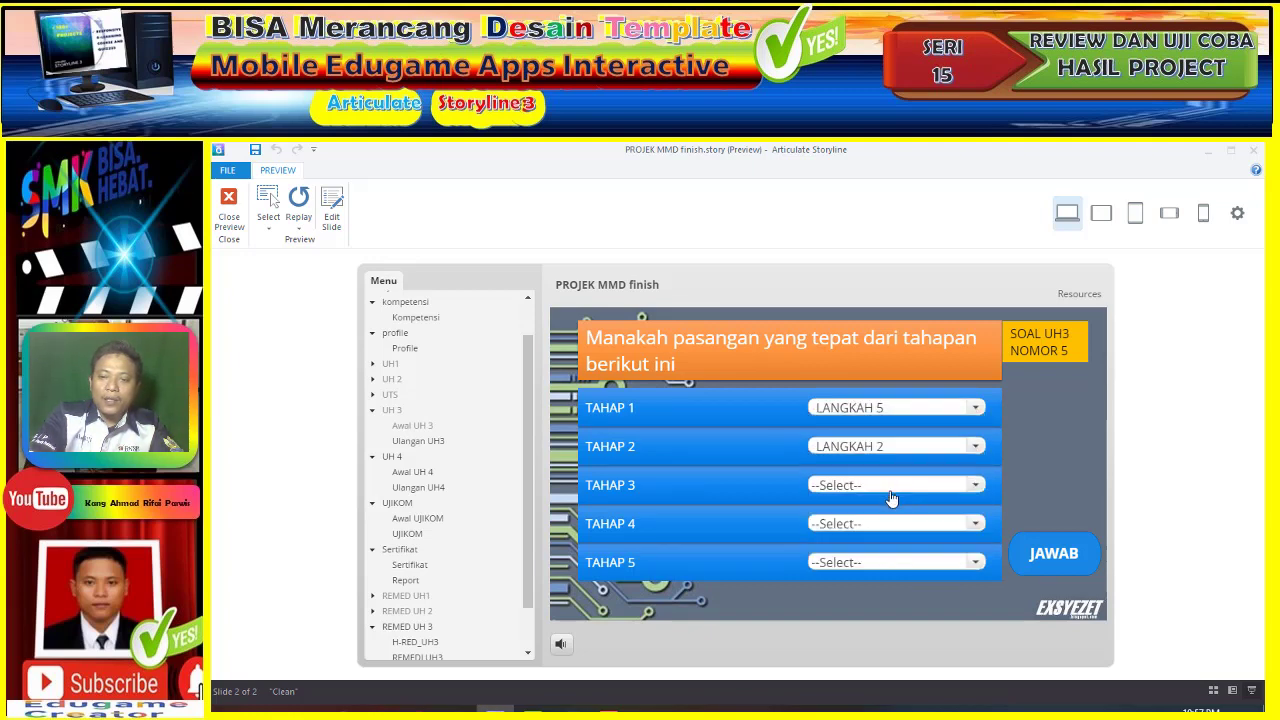
left_click(890, 490)
left_click(886, 503)
left_click(886, 524)
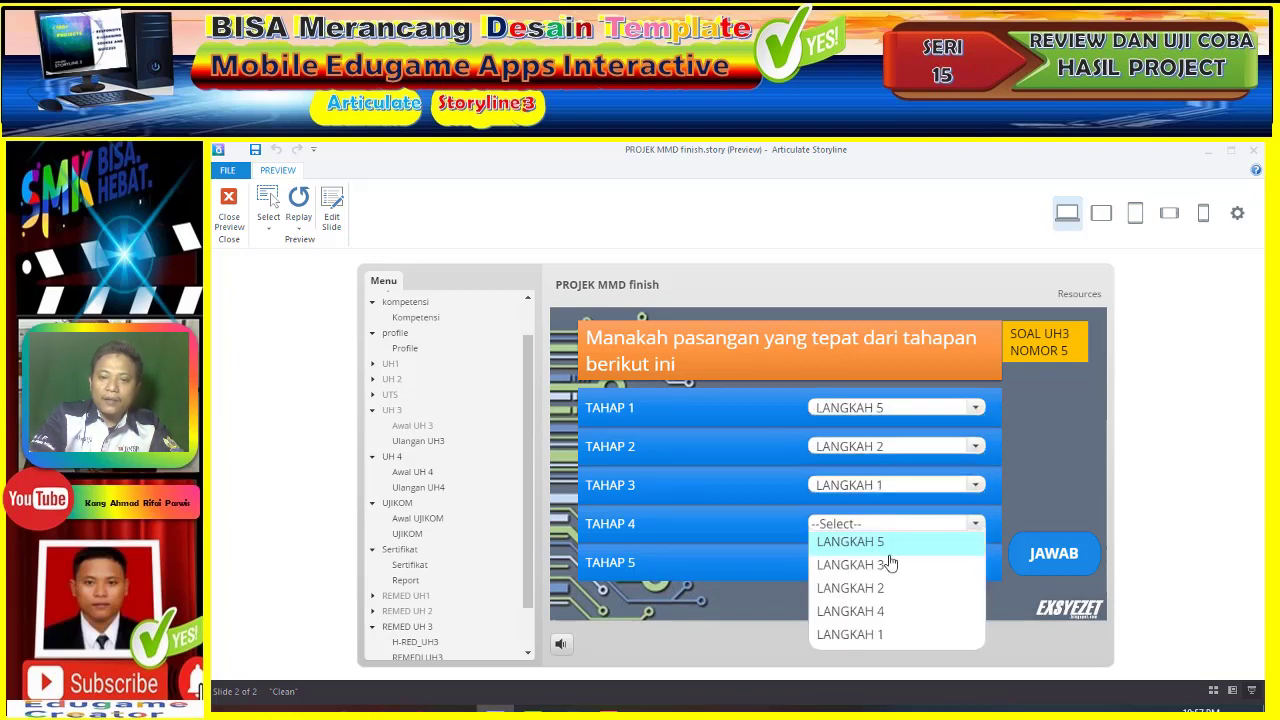
left_click(891, 543)
left_click(890, 563)
left_click(889, 583)
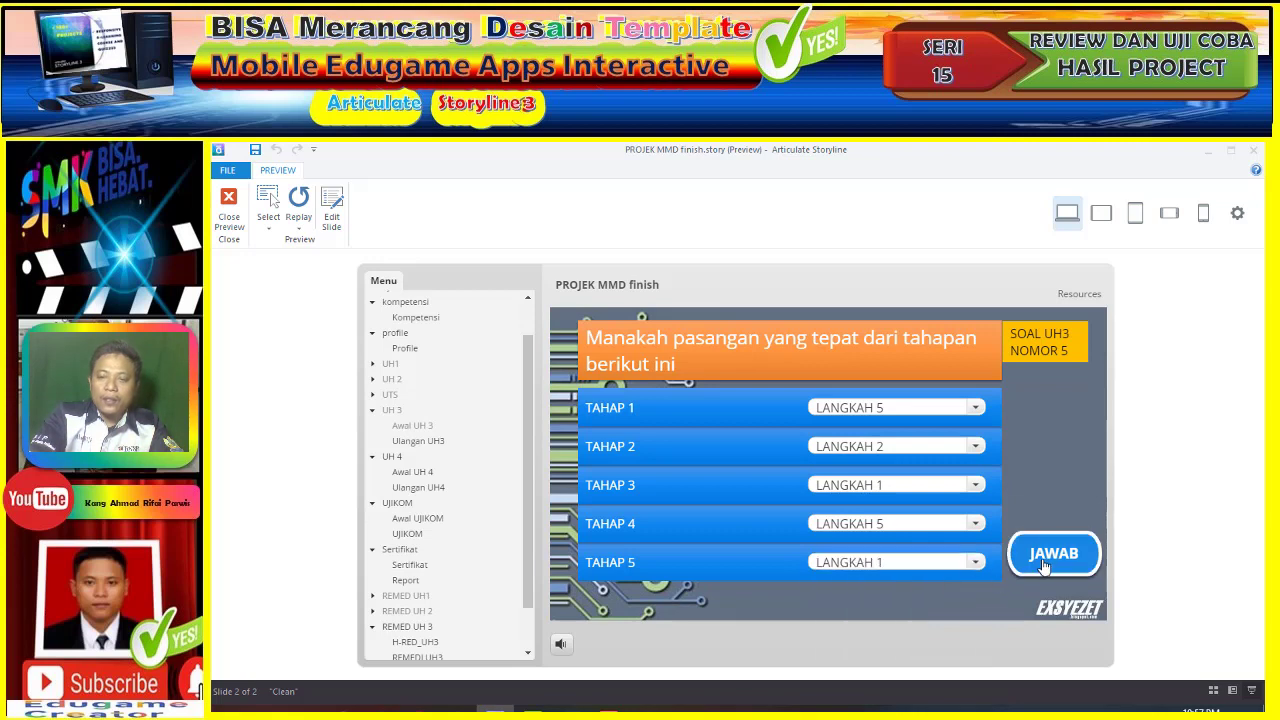
left_click(1042, 563)
- View the 20-point failed UH3 result, then go to remedial UH3 and begin it
left_click(864, 507)
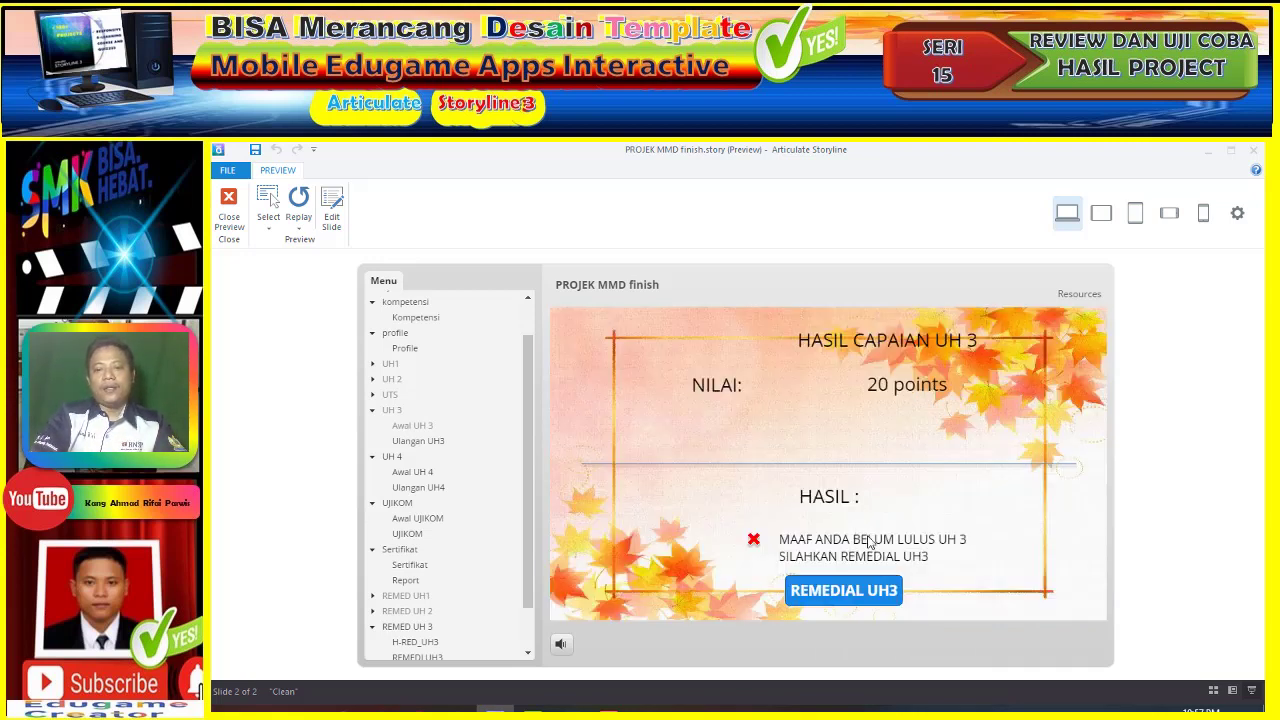
left_click(872, 592)
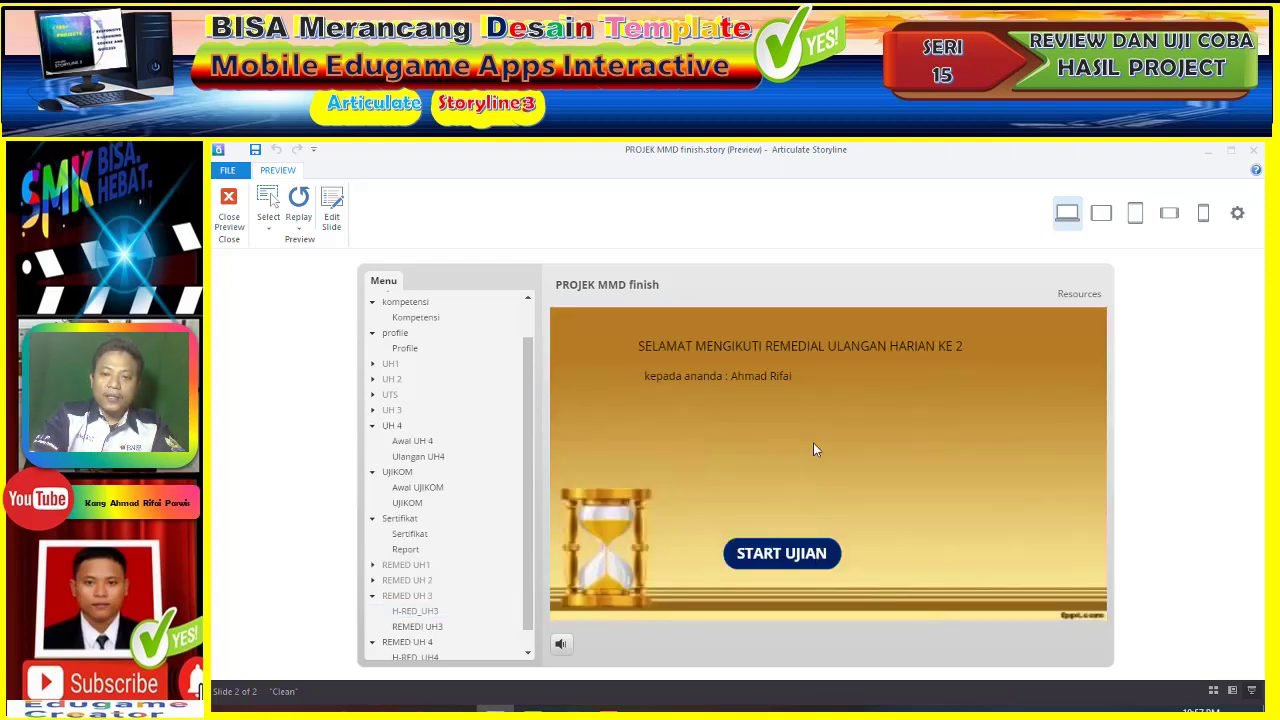
left_click(832, 408)
- Submit question 1 with TAHAP 1 as LANGKAH 3 and TAHAP 2–5 as LANGKAH 2–5
left_click(850, 449)
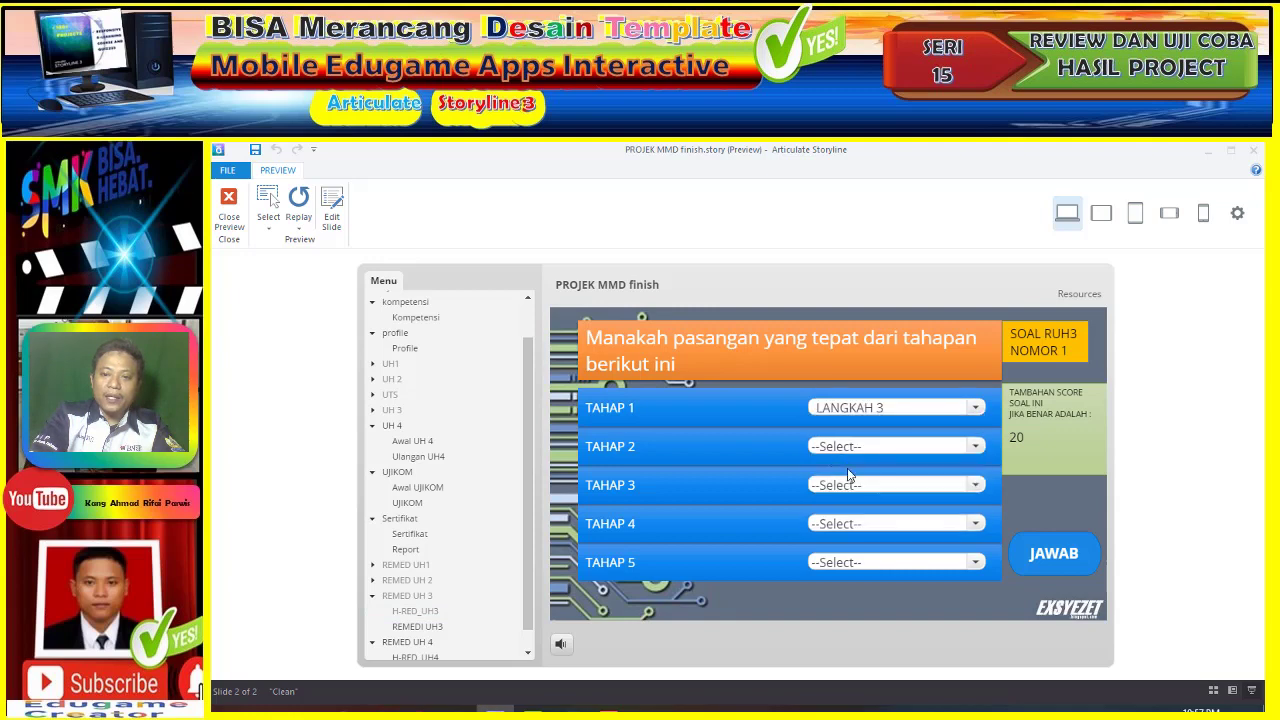
left_click(852, 446)
left_click(850, 510)
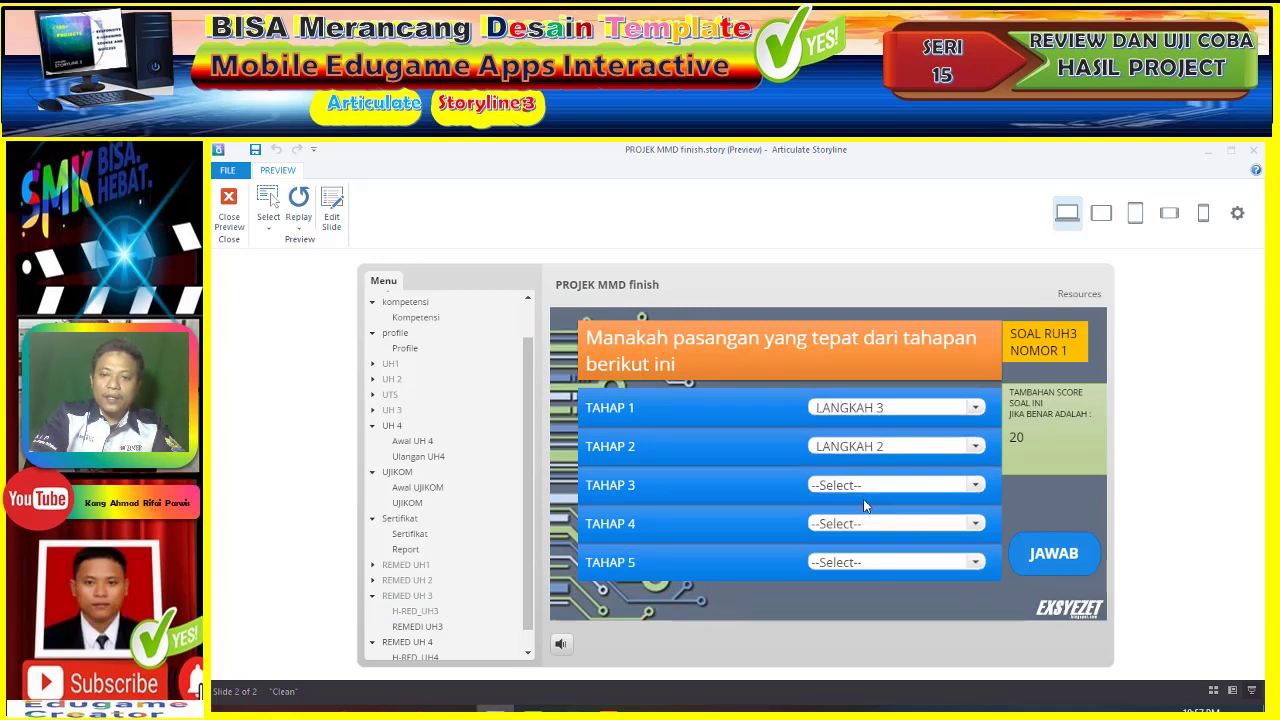
left_click(863, 486)
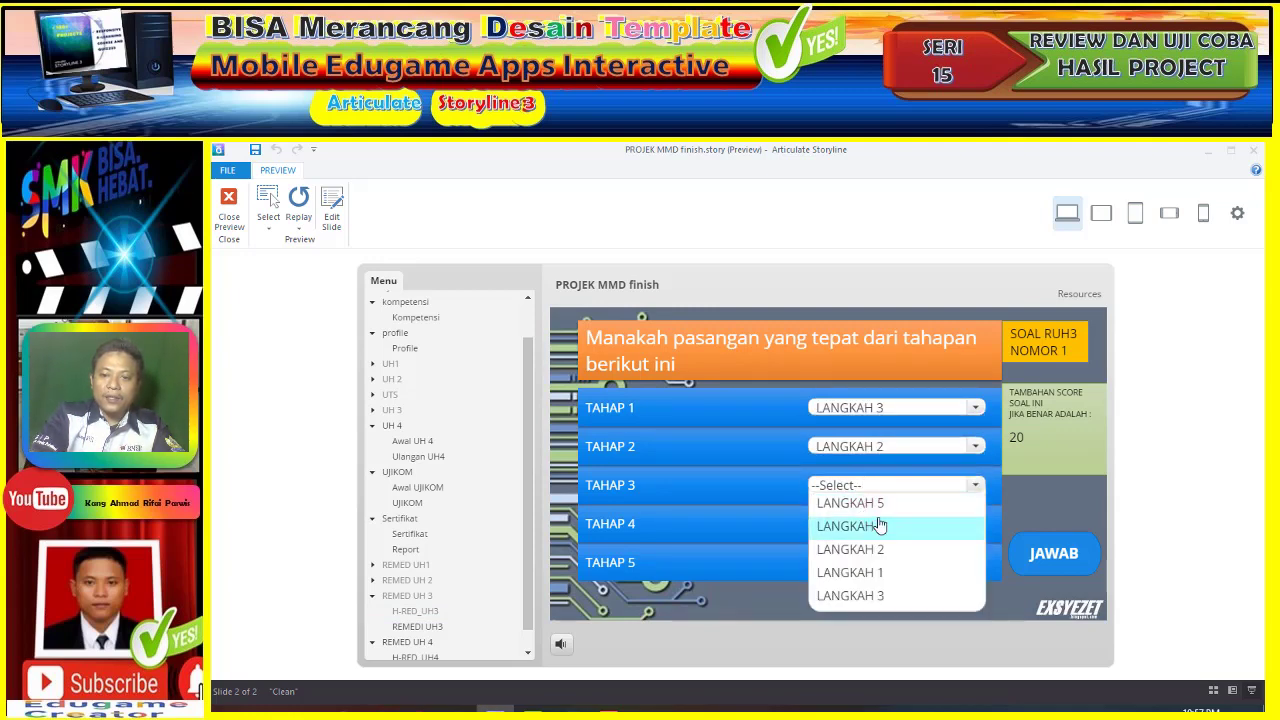
left_click(880, 596)
left_click(886, 526)
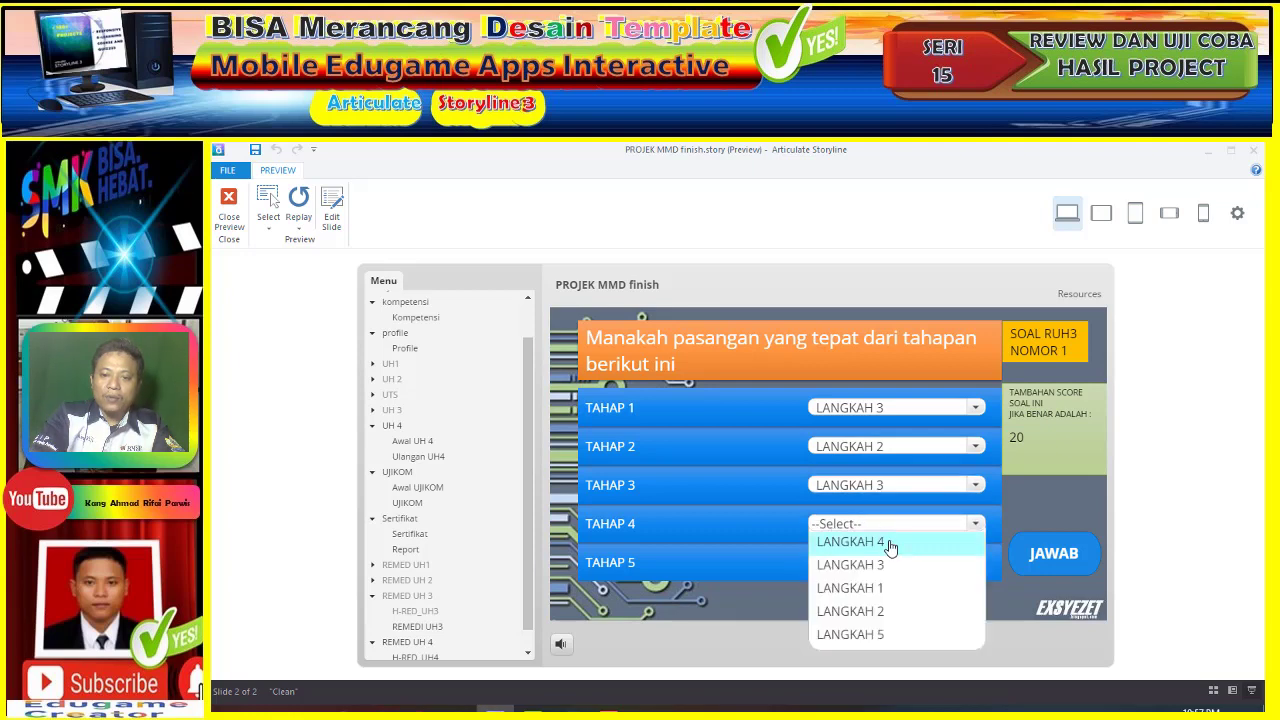
left_click(892, 546)
left_click(891, 566)
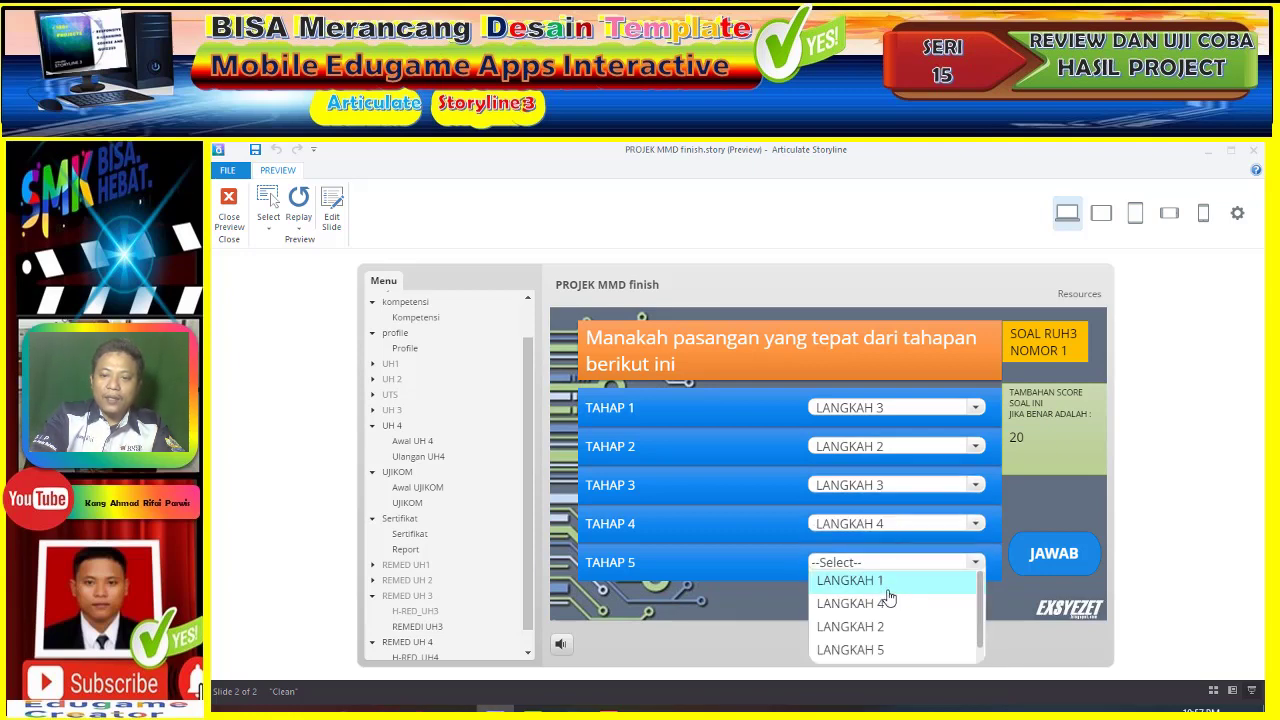
left_click(891, 650)
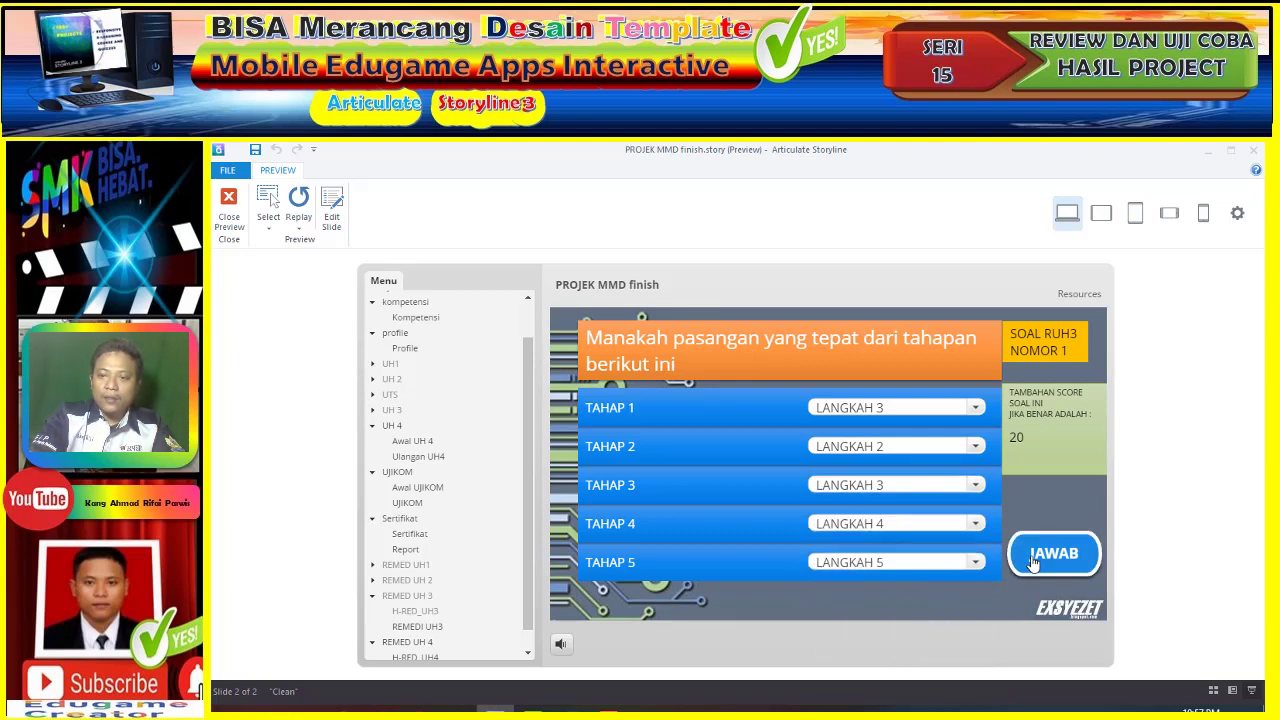
left_click(1034, 563)
- Retry question 1 with TAHAP 1 changed to LANGKAH 1, resubmit, and continue to question 2
left_click(846, 505)
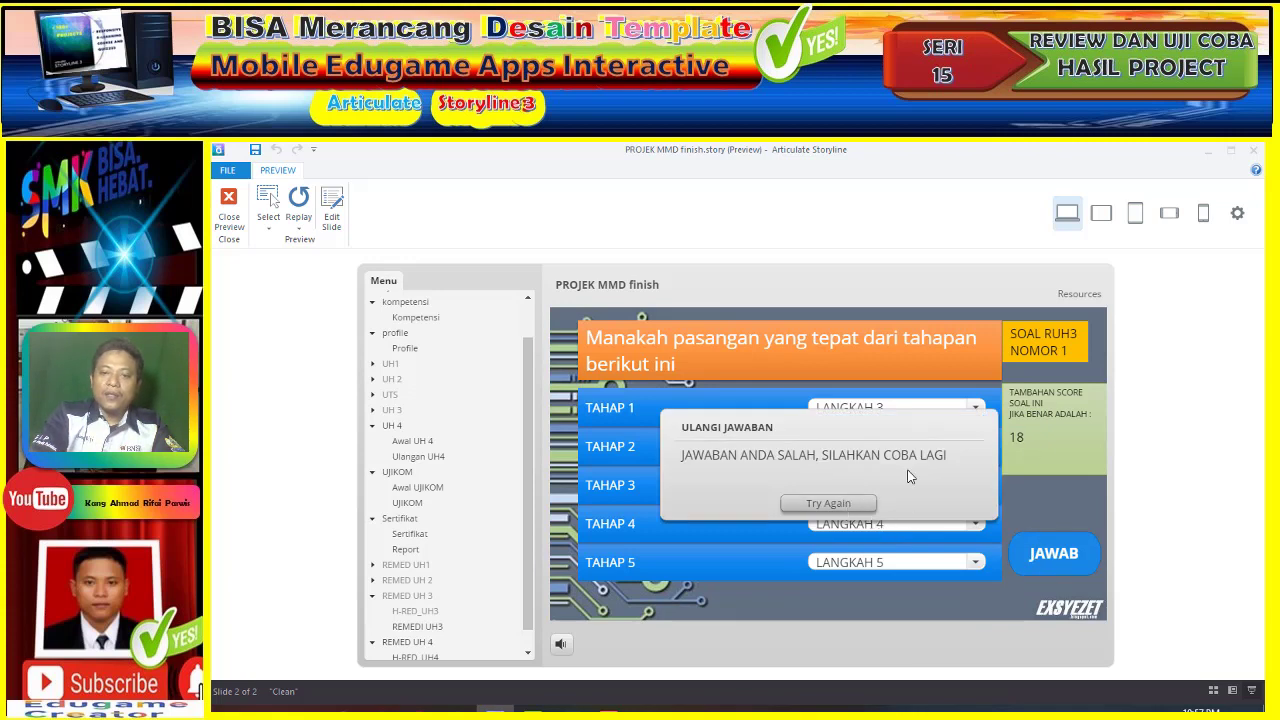
left_click(932, 410)
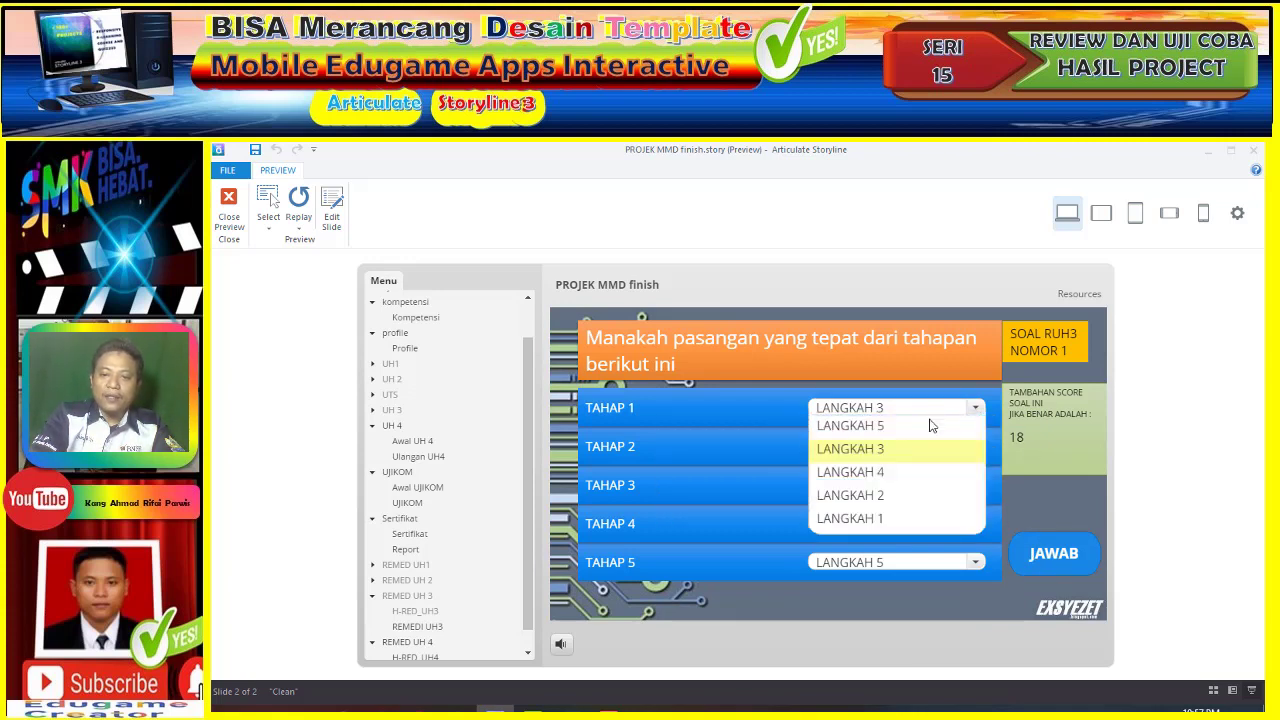
left_click(894, 517)
left_click(1045, 557)
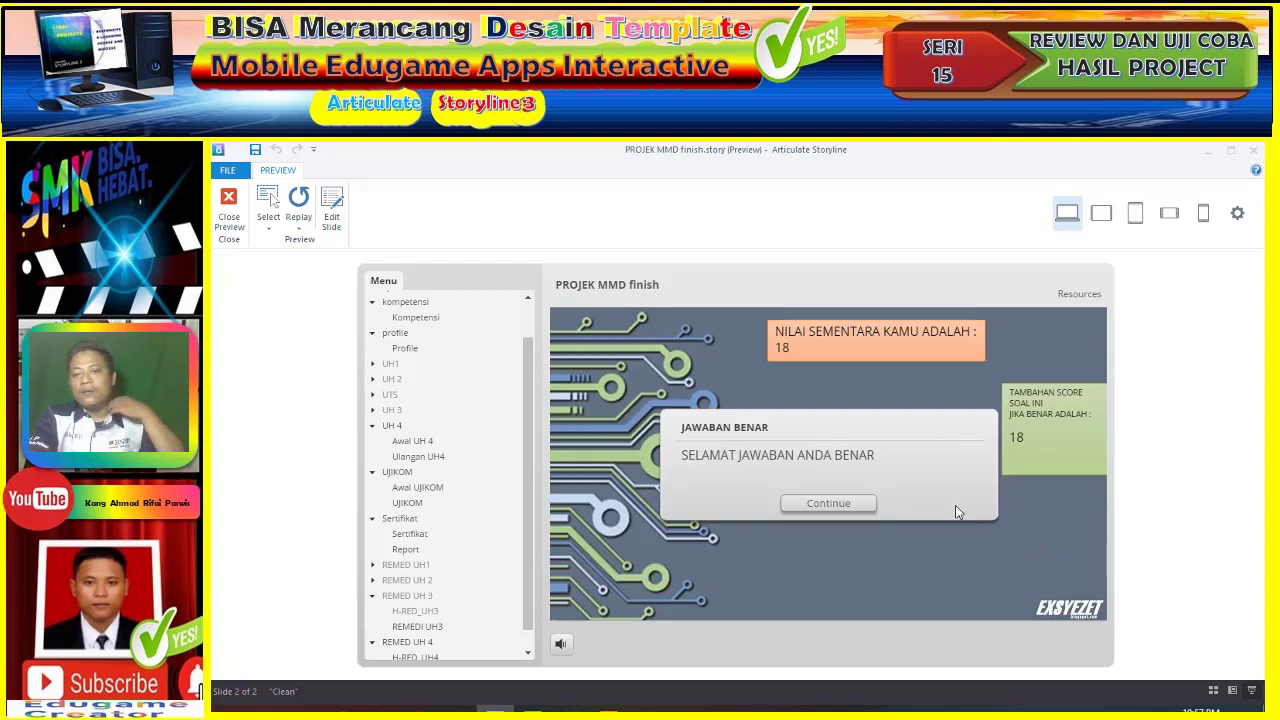
left_click(848, 505)
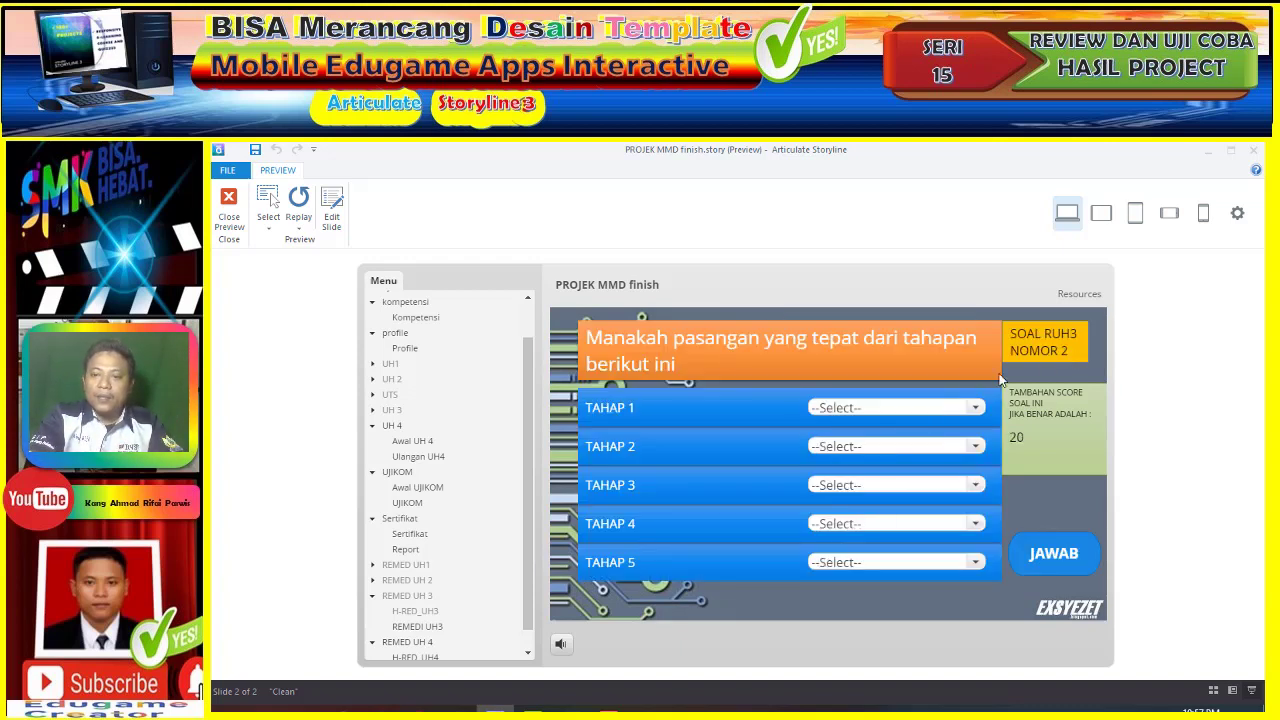
- Answer question 2 with TAHAP 1–5 matched to LANGKAH 1–5 and continue to question 3
left_click(920, 408)
left_click(913, 497)
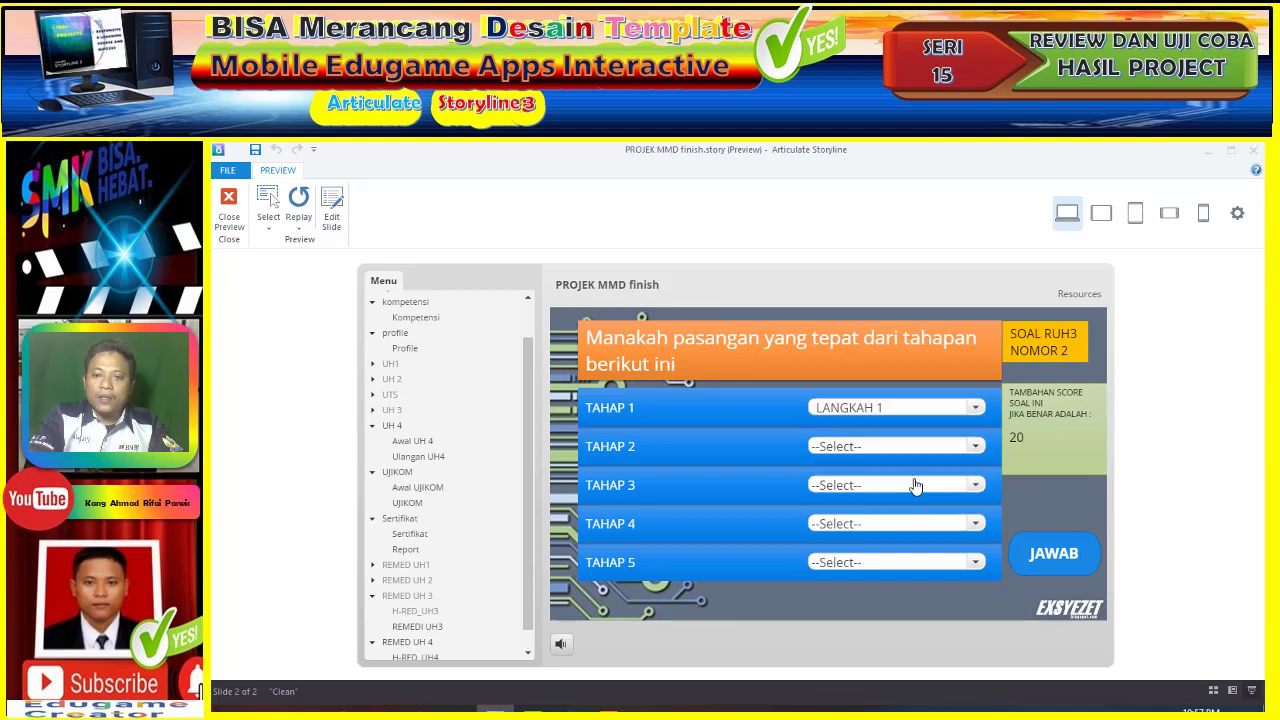
left_click(910, 447)
left_click(897, 561)
left_click(888, 485)
left_click(906, 512)
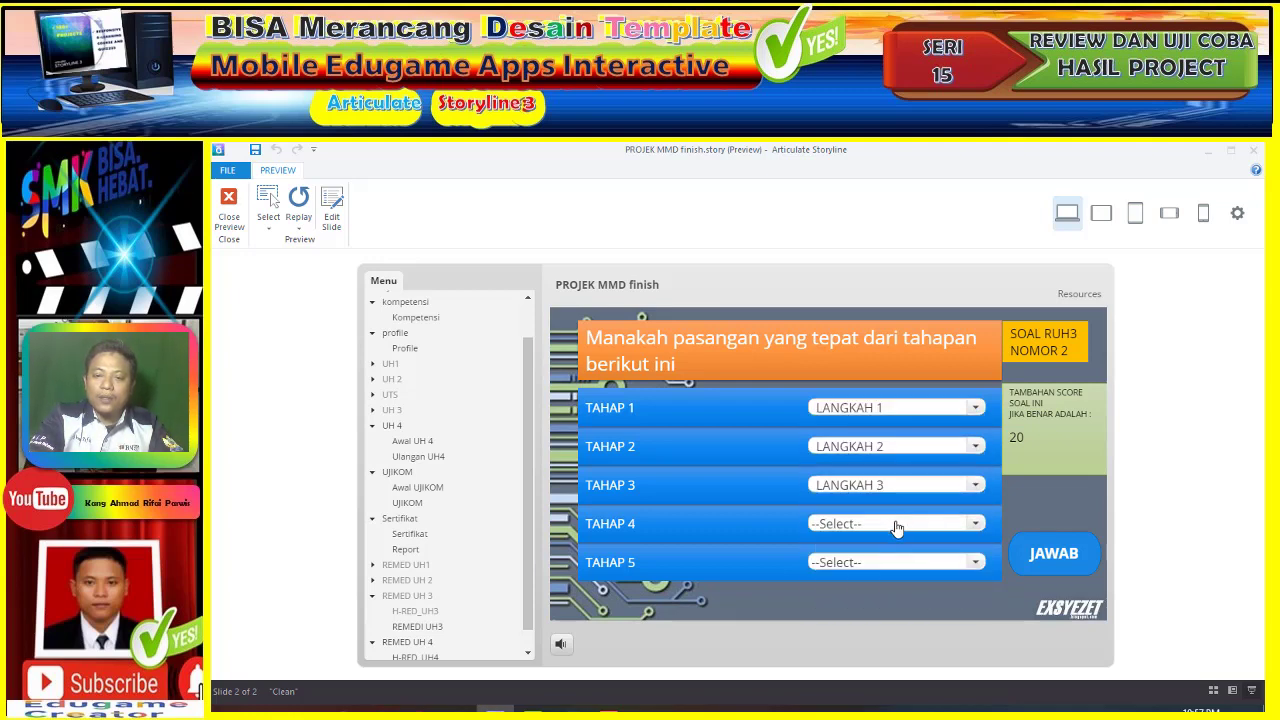
left_click(894, 525)
left_click(893, 608)
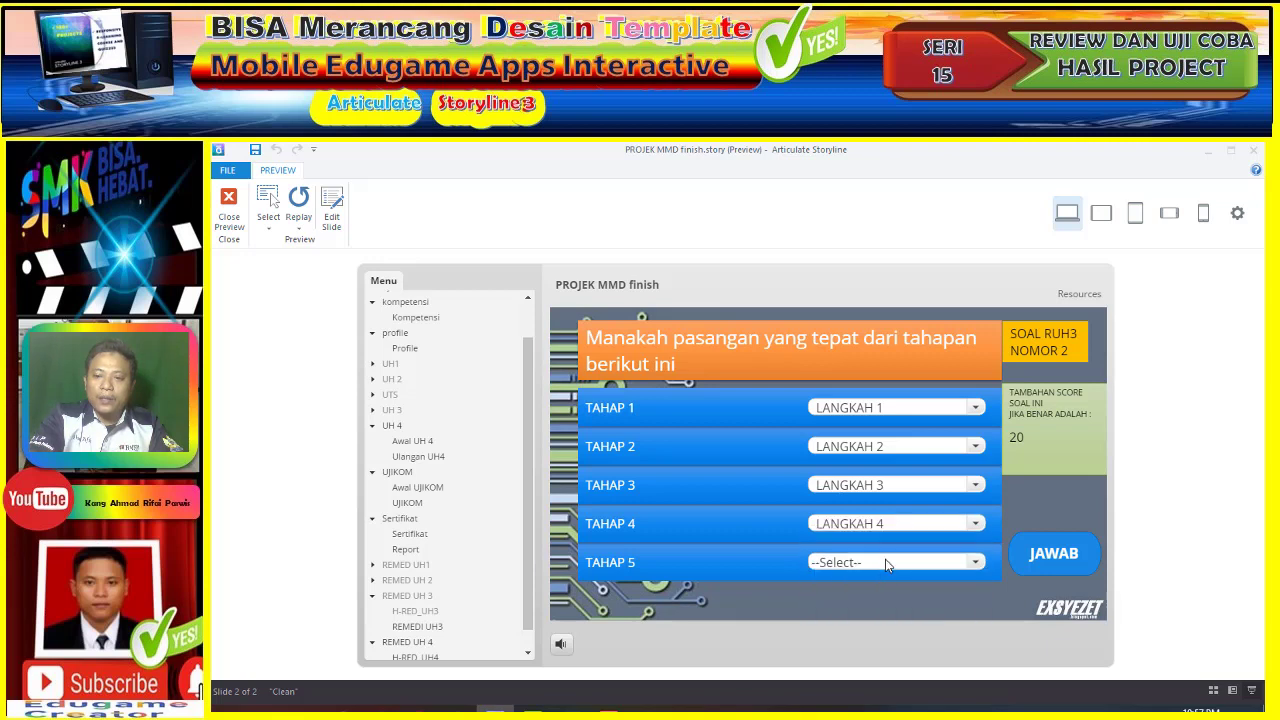
left_click(885, 561)
left_click(893, 651)
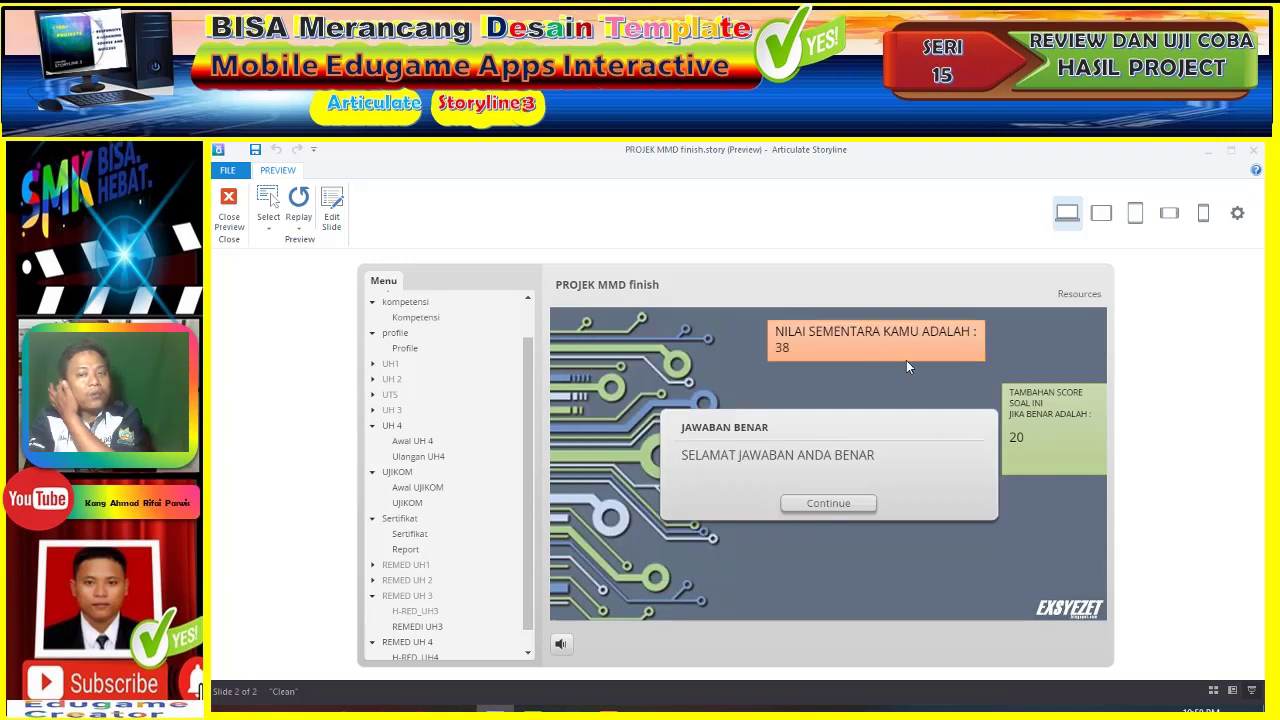
left_click(845, 504)
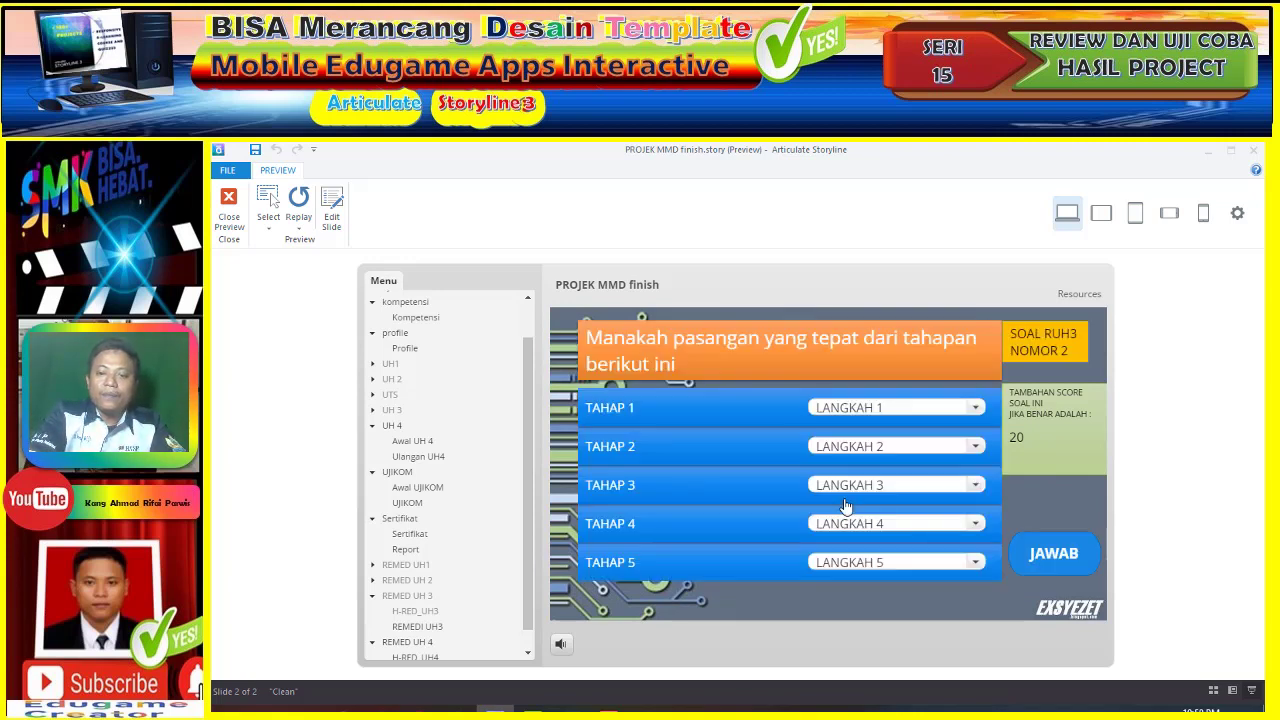
- Answer question 3 with TAHAP 1–5 matched to LANGKAH 1–5, submit, and continue
left_click(905, 408)
left_click(900, 426)
left_click(897, 448)
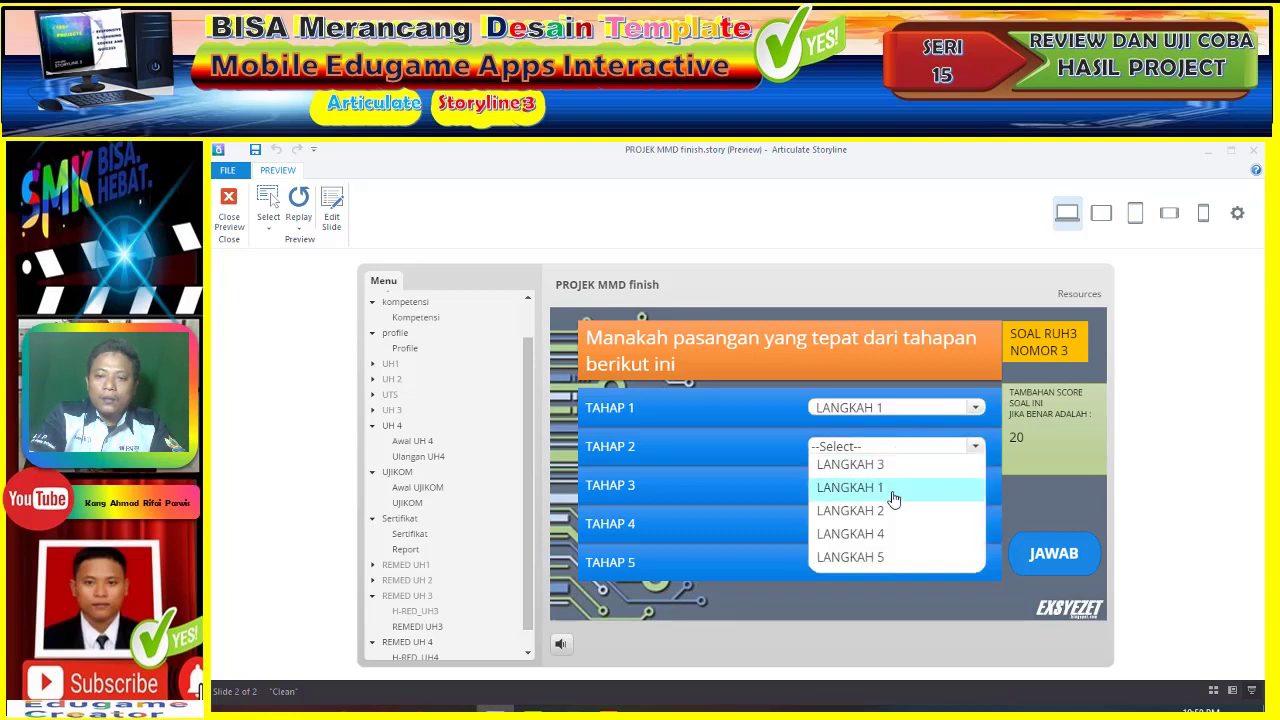
left_click(895, 511)
left_click(902, 487)
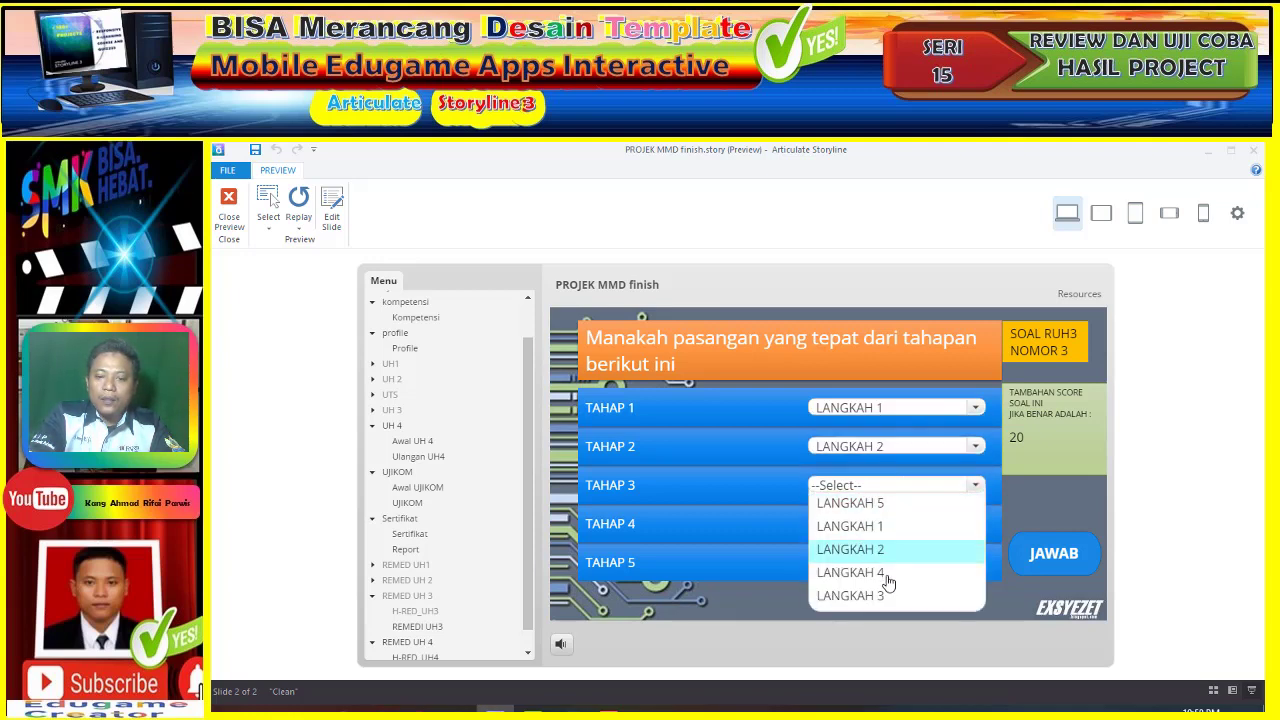
left_click(888, 594)
left_click(896, 523)
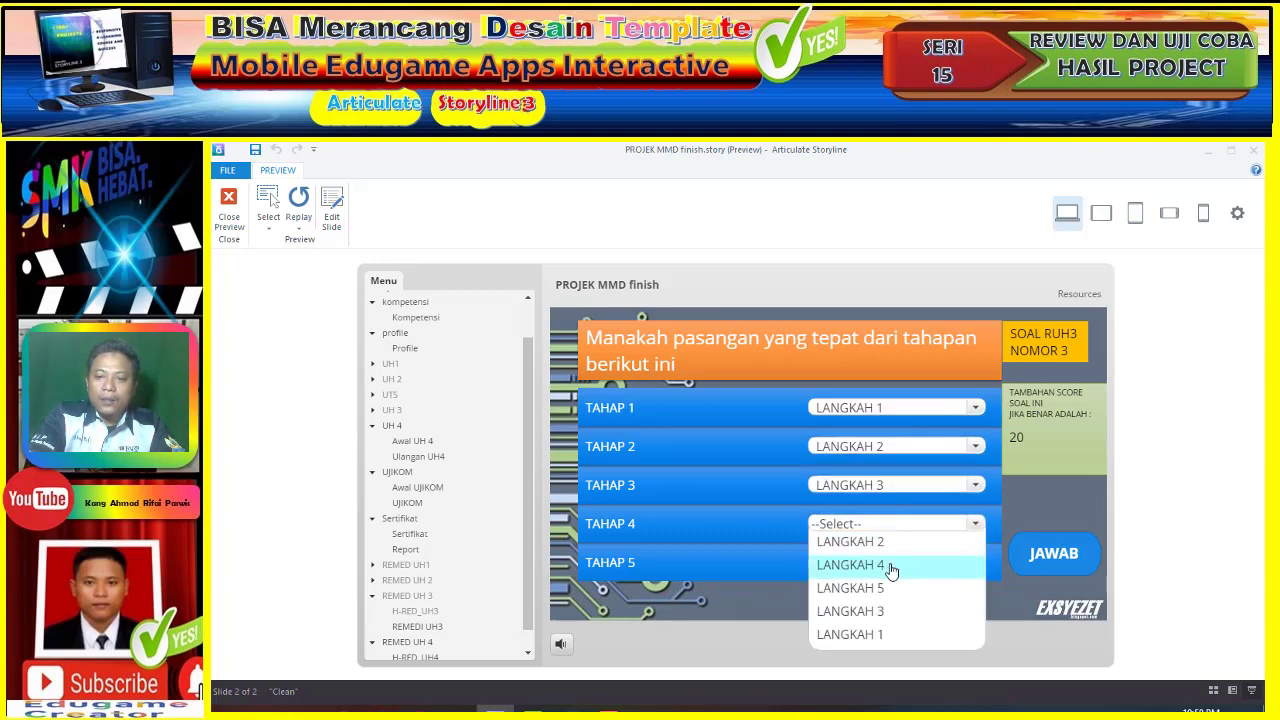
left_click(891, 566)
left_click(886, 563)
left_click(882, 586)
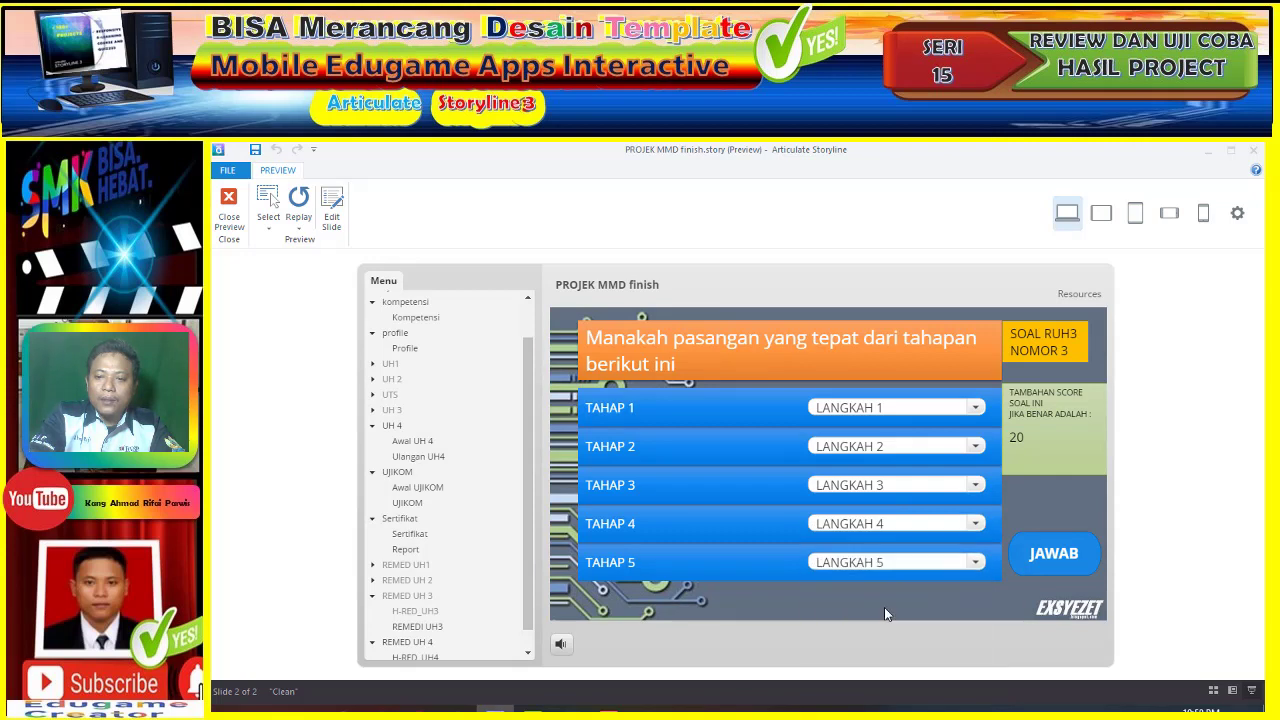
left_click(1053, 555)
left_click(848, 502)
- Answer question 4 with TAHAP 1–5 matched to LANGKAH 1–5, submit, and continue to question 5
left_click(880, 408)
left_click(878, 426)
left_click(884, 447)
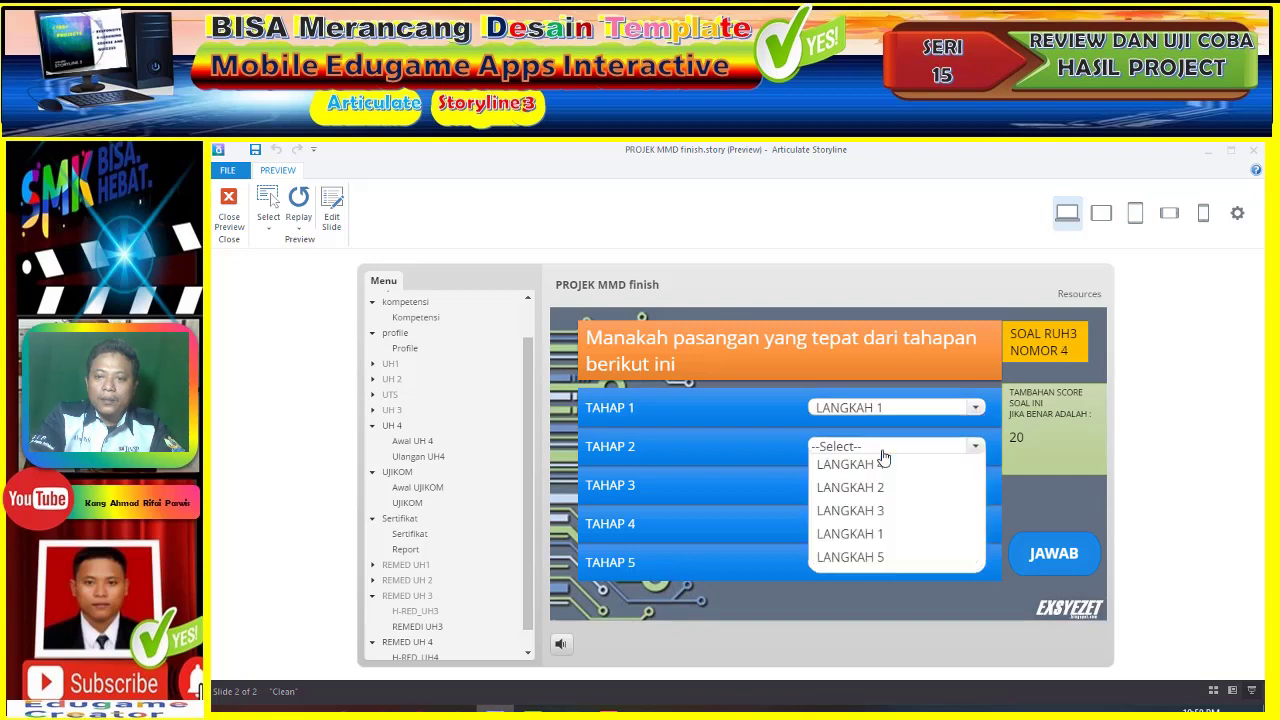
left_click(876, 488)
left_click(880, 487)
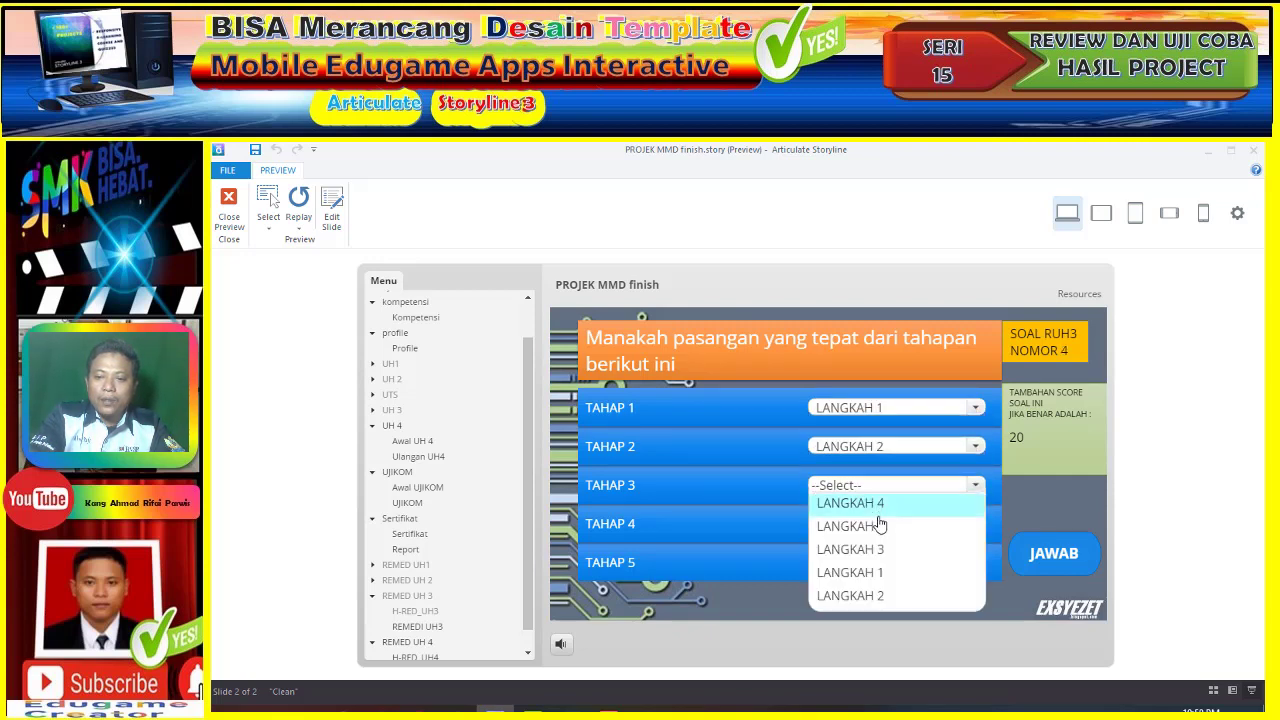
left_click(880, 548)
left_click(880, 523)
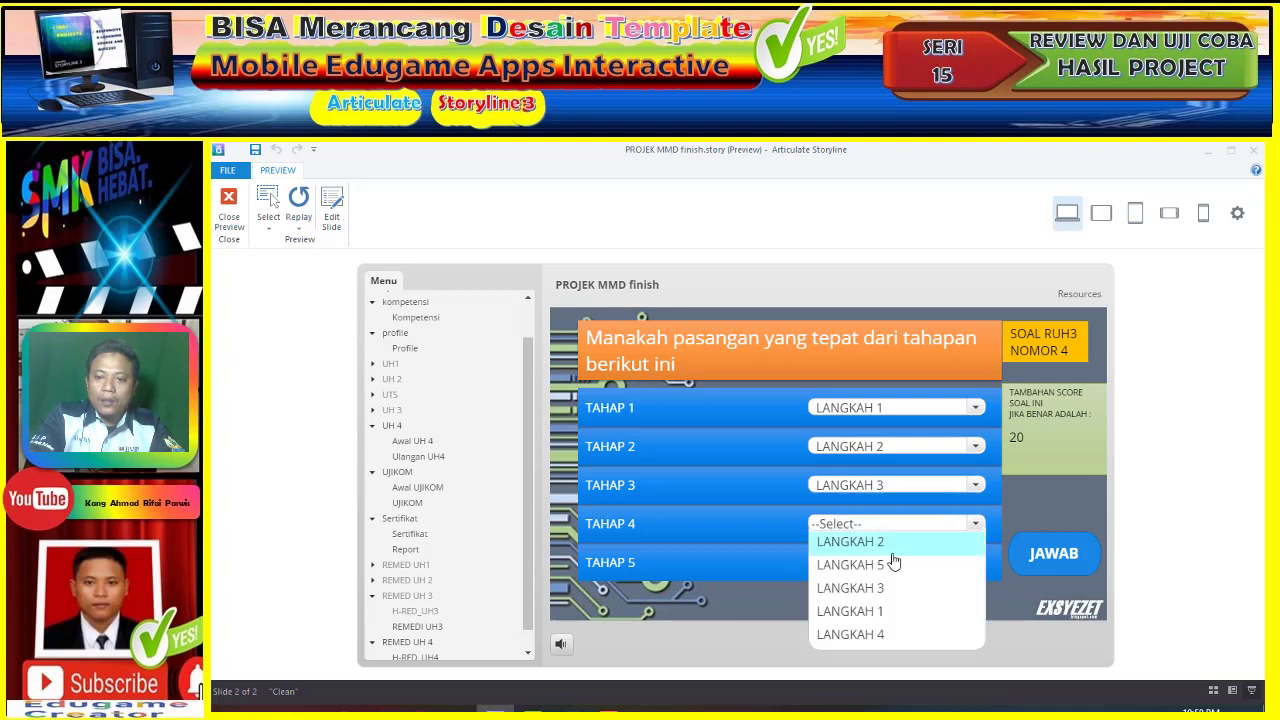
left_click(889, 632)
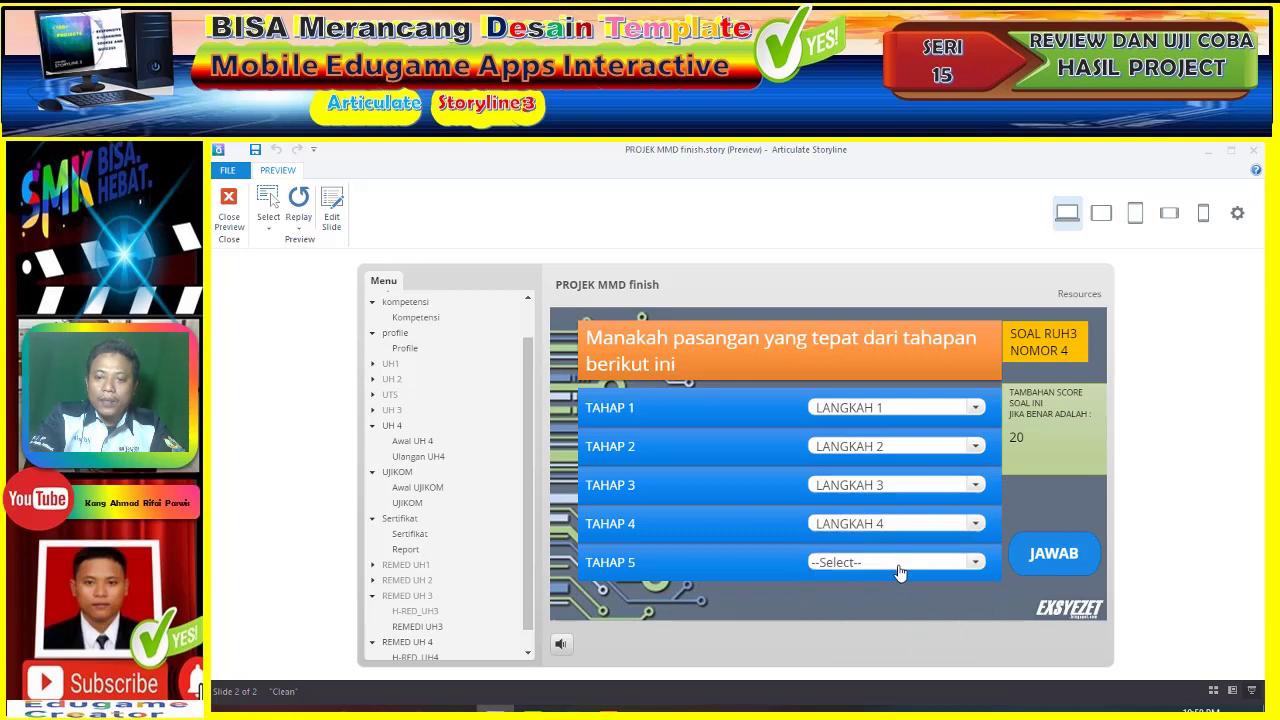
left_click(897, 565)
left_click(905, 581)
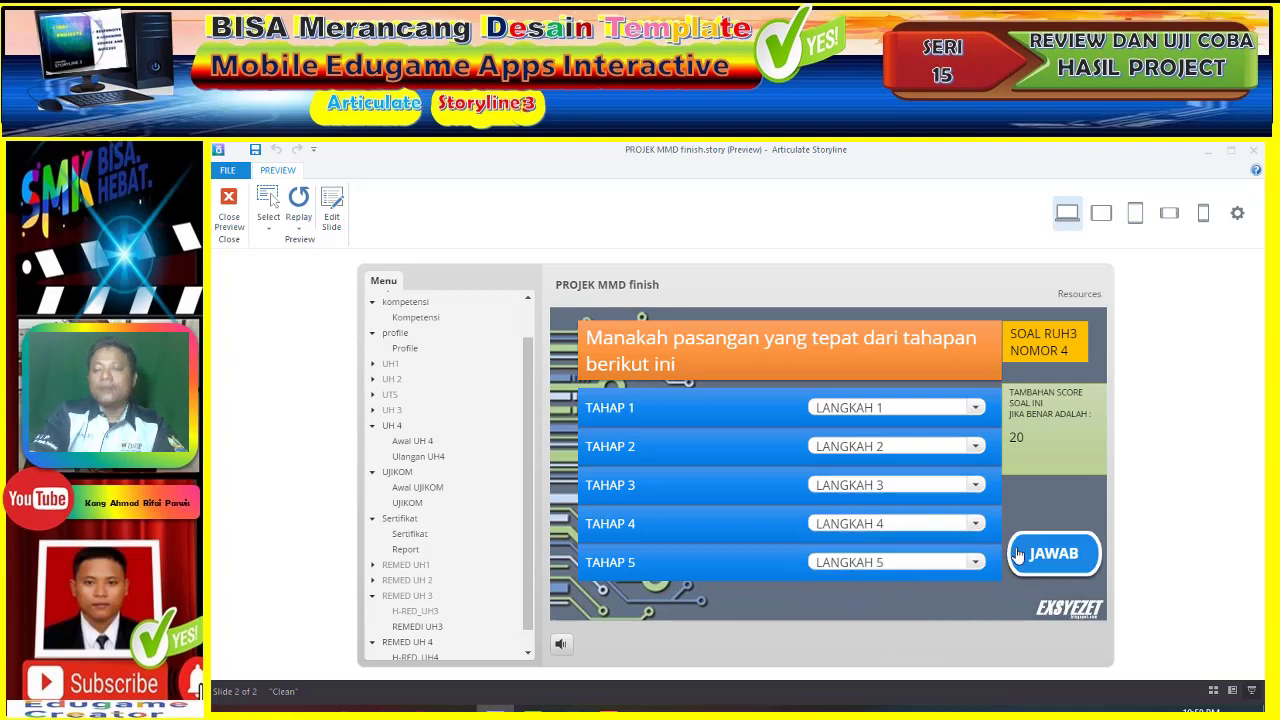
left_click(1020, 572)
left_click(828, 503)
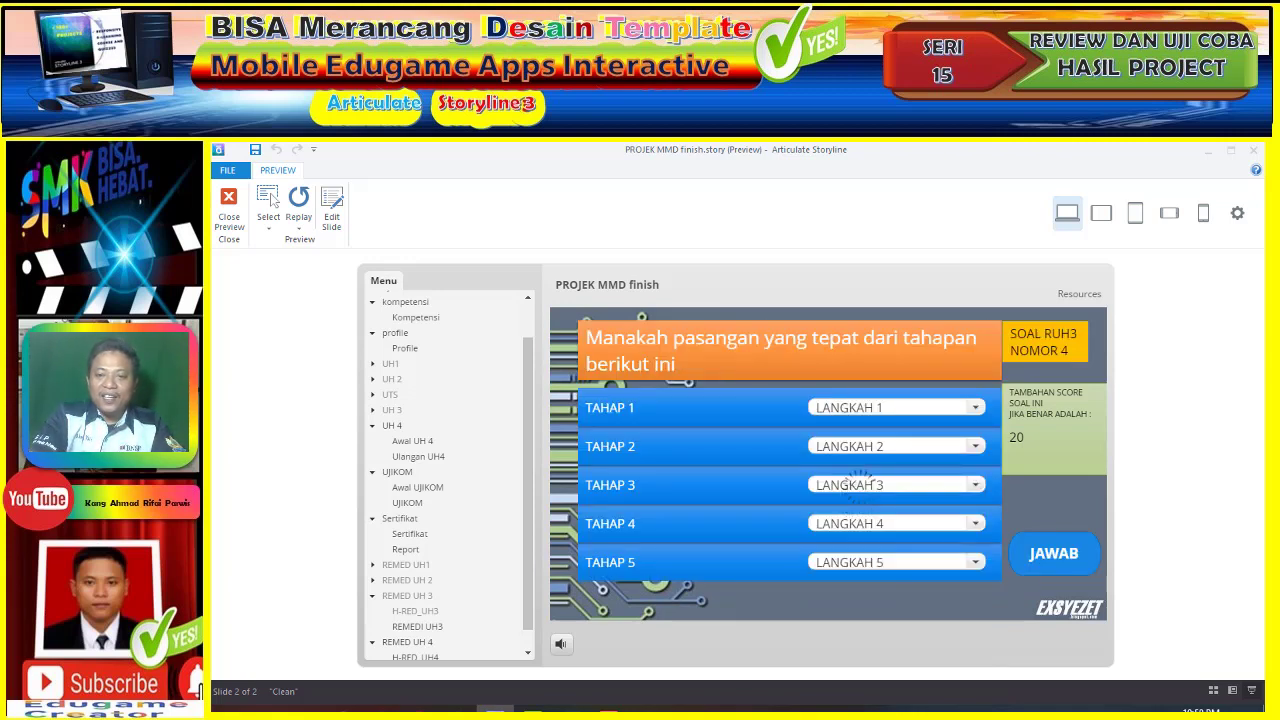
- On question 5, set TAHAP 1–4 to LANGKAH 1–4, correcting TAHAP 4 from LANGKAH 3
left_click(955, 408)
left_click(908, 449)
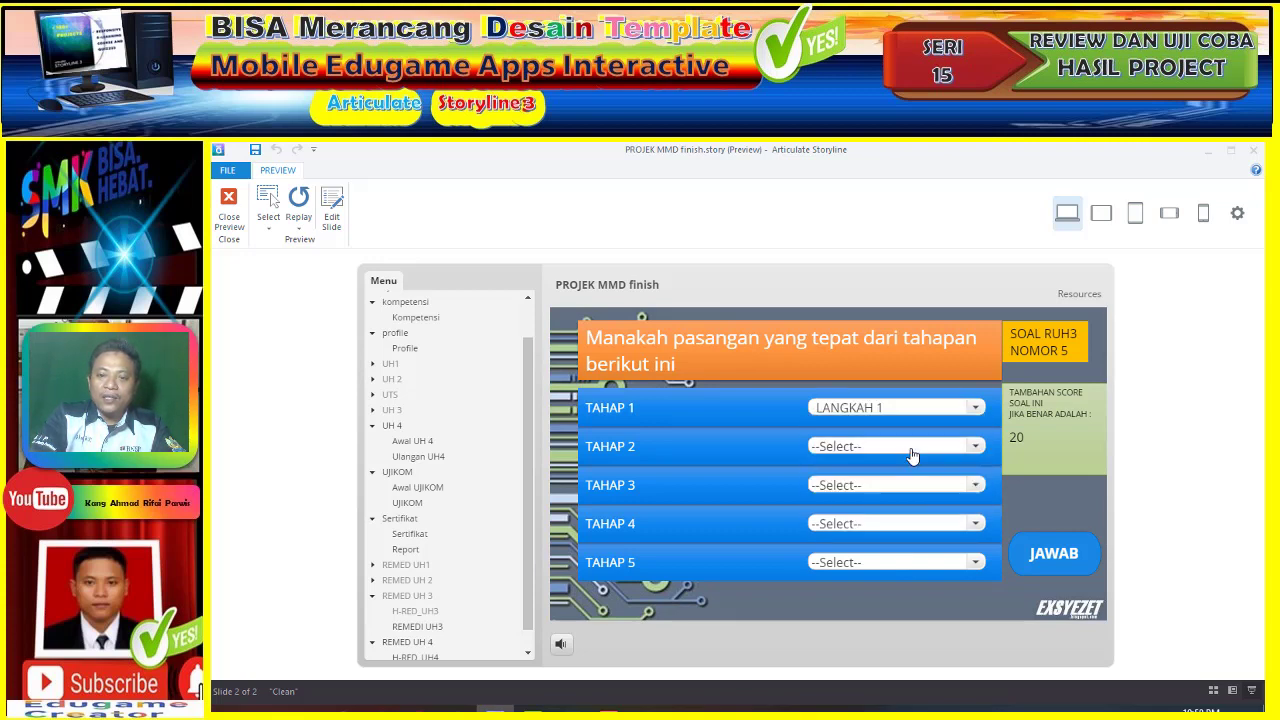
left_click(908, 447)
left_click(897, 488)
left_click(895, 486)
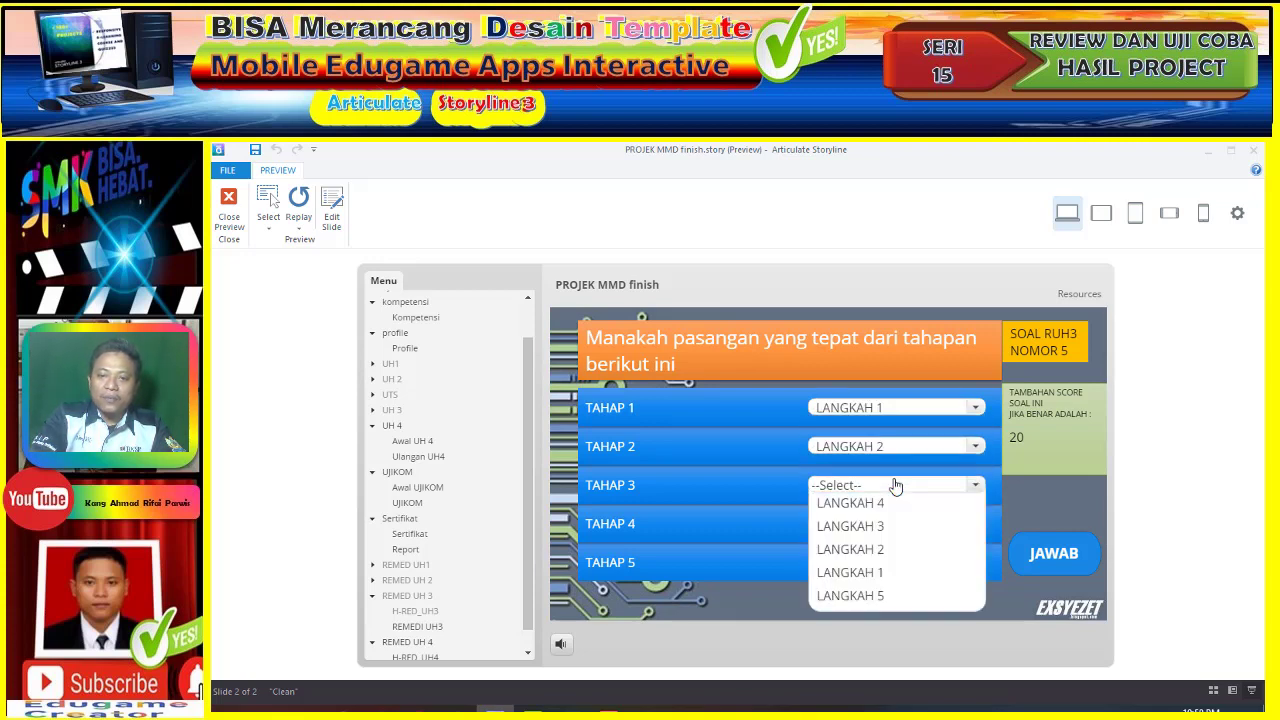
left_click(897, 525)
left_click(894, 522)
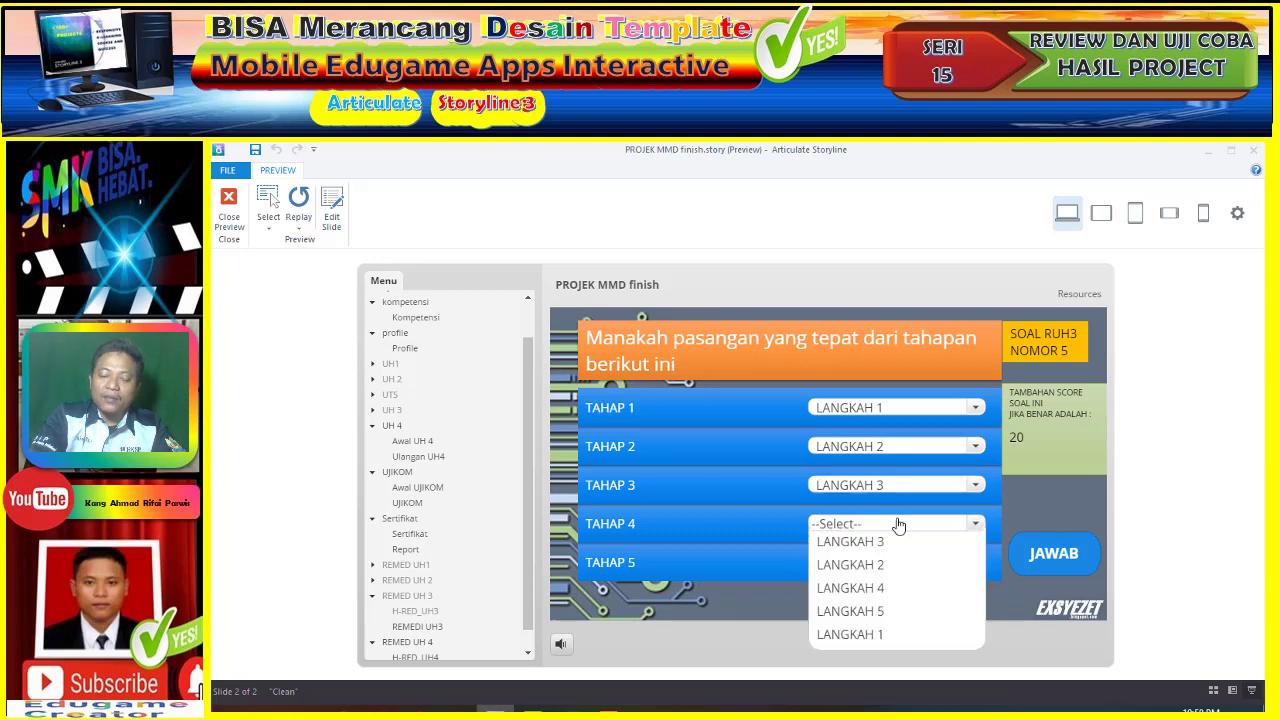
left_click(895, 550)
left_click(895, 526)
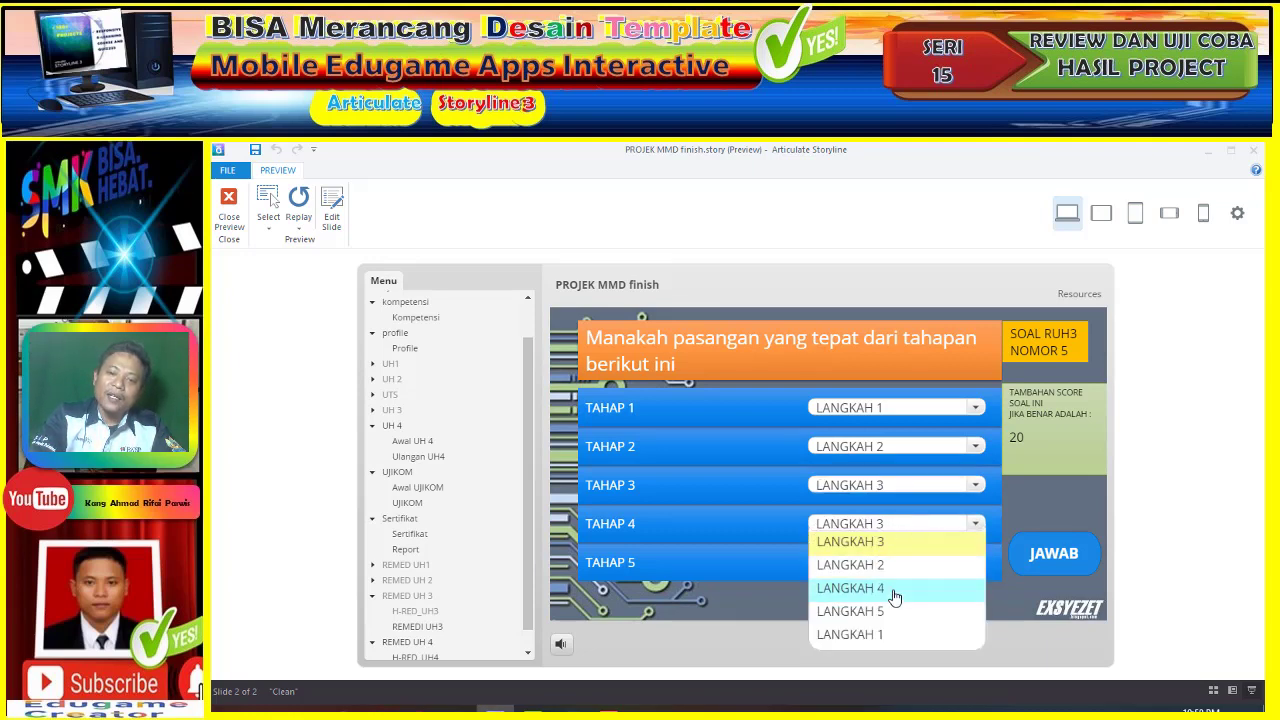
left_click(896, 589)
left_click(895, 562)
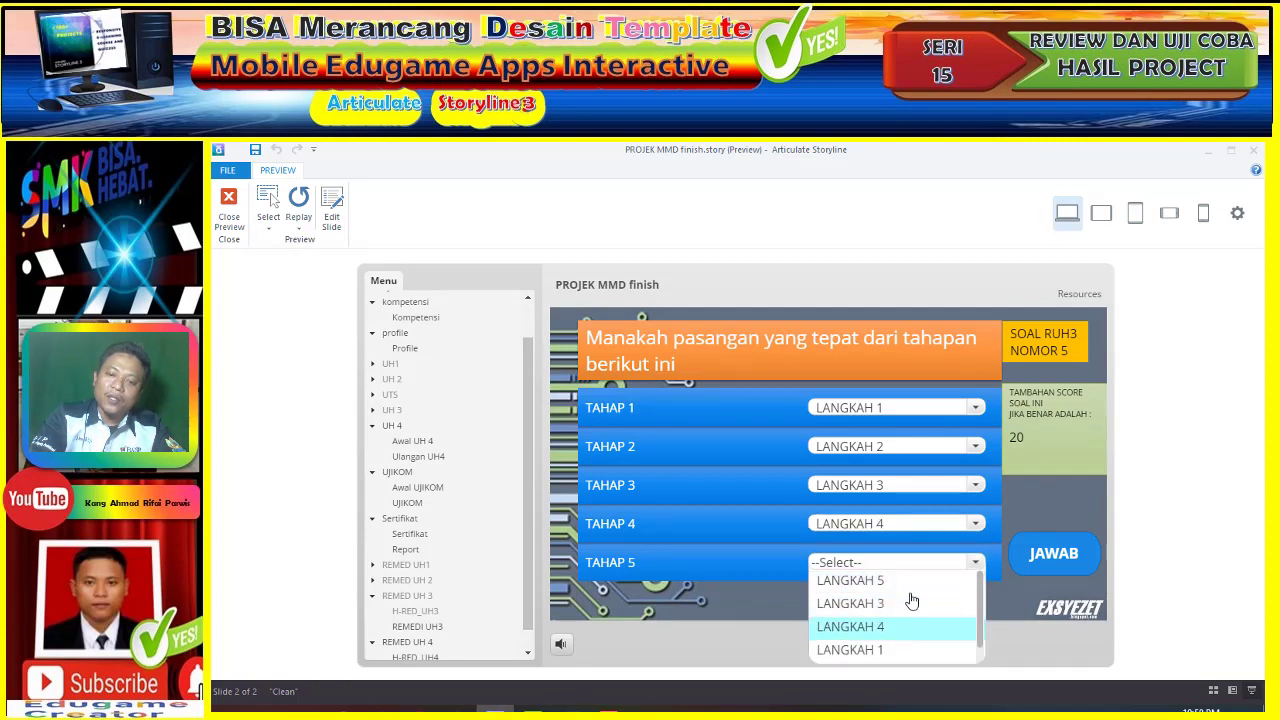